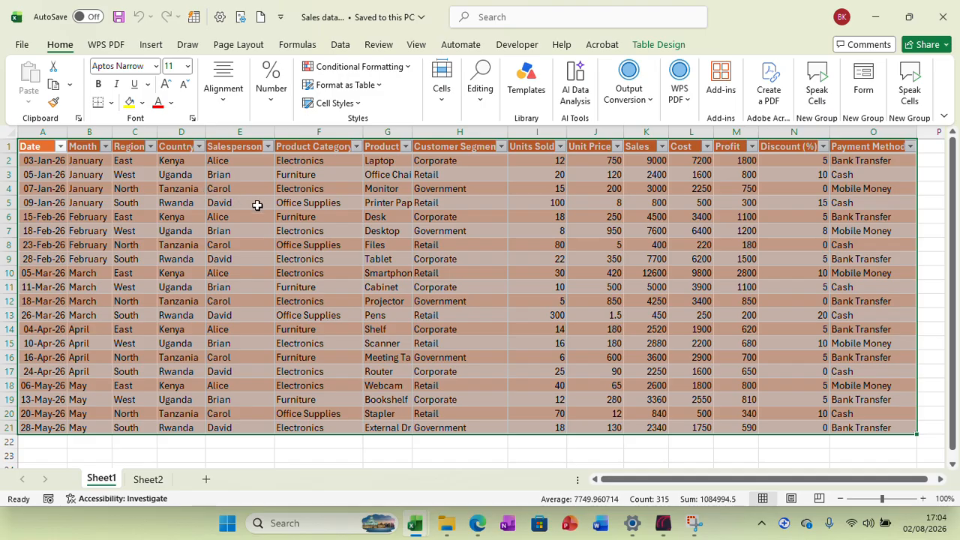
# Add a new worksheet after Sheet2 and rename it Dashboard
pyautogui.click(149, 482)
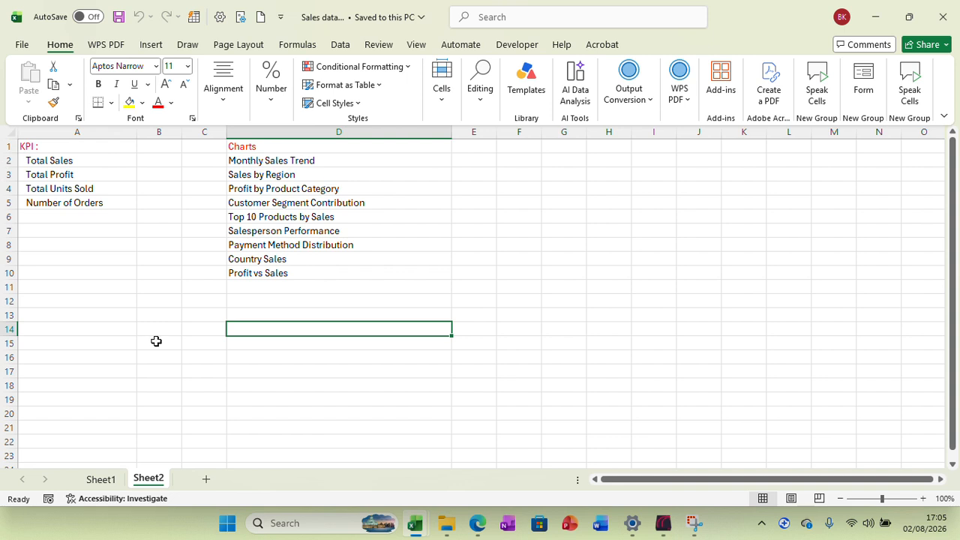
pyautogui.click(207, 480)
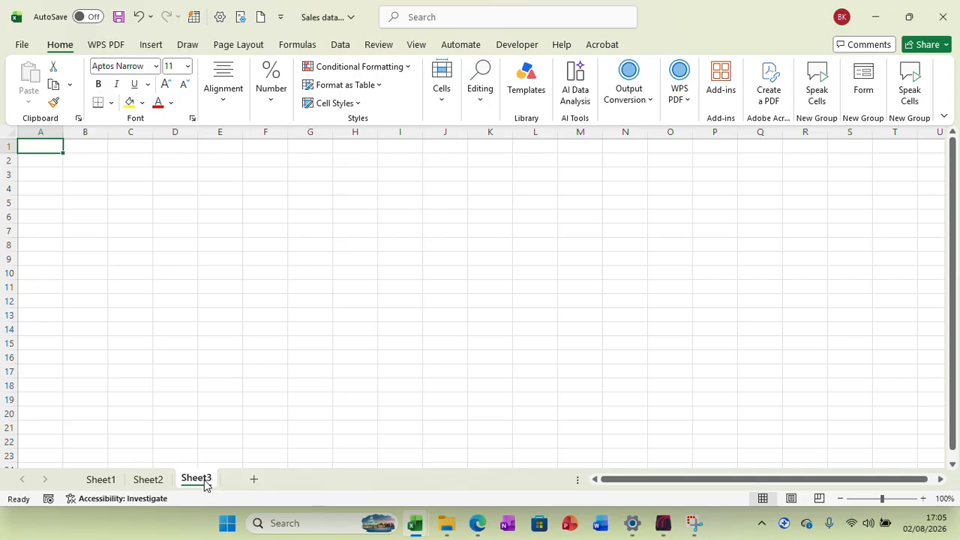
pyautogui.rightClick(206, 484)
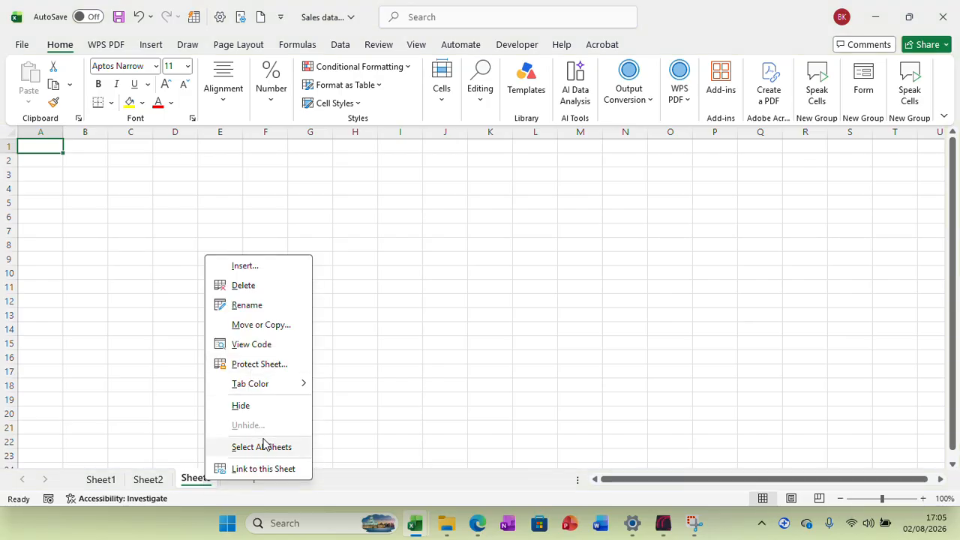
pyautogui.click(260, 306)
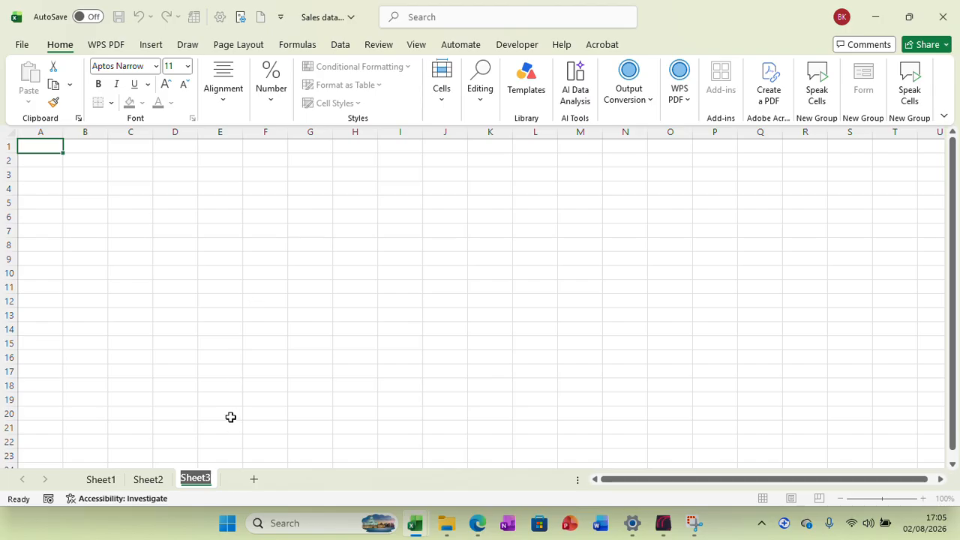
pyautogui.write('Dash')
pyautogui.press('Return')
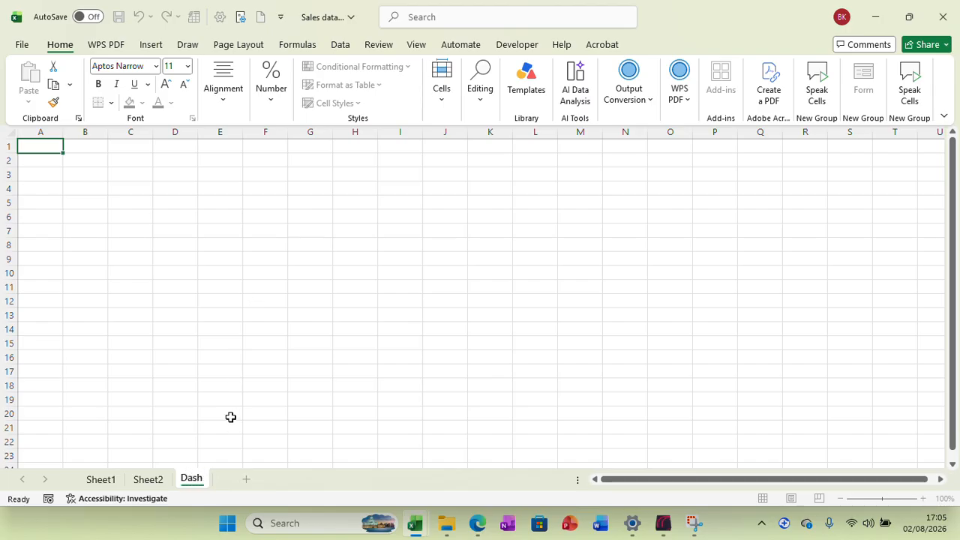
pyautogui.write('board')
pyautogui.press('Return')
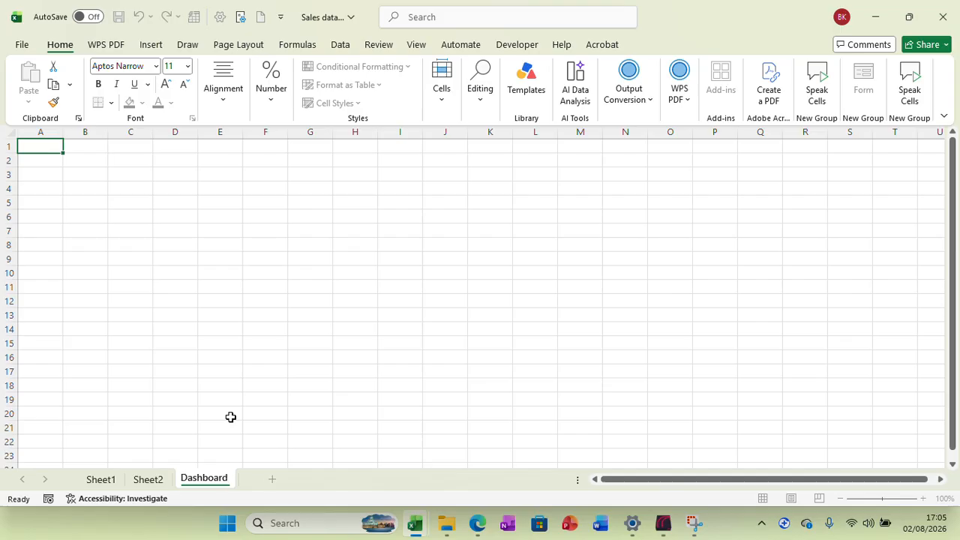
pyautogui.click(348, 315)
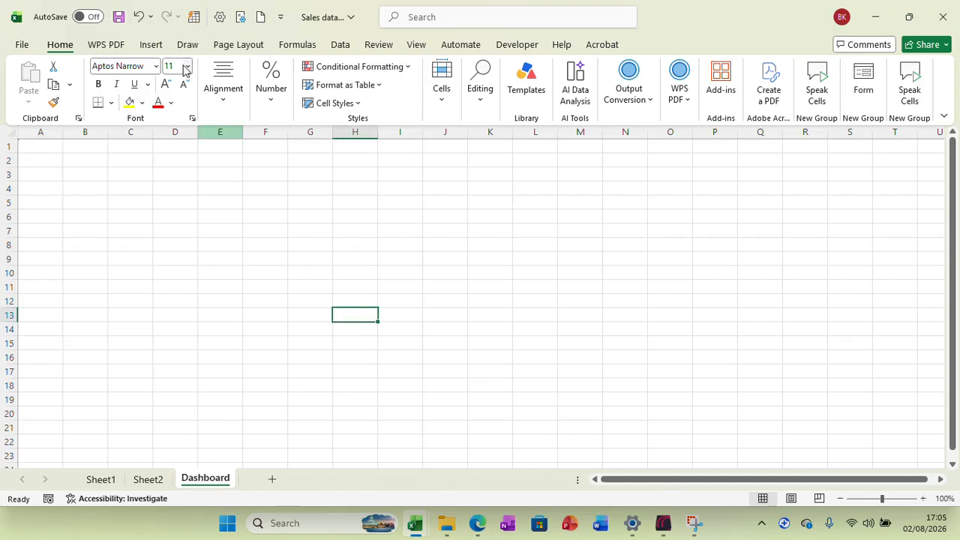
# Draw a background rectangle about 35.4 cm wide and 14.08 cm high starting at cell A1 of the Dashboard sheet
pyautogui.click(150, 45)
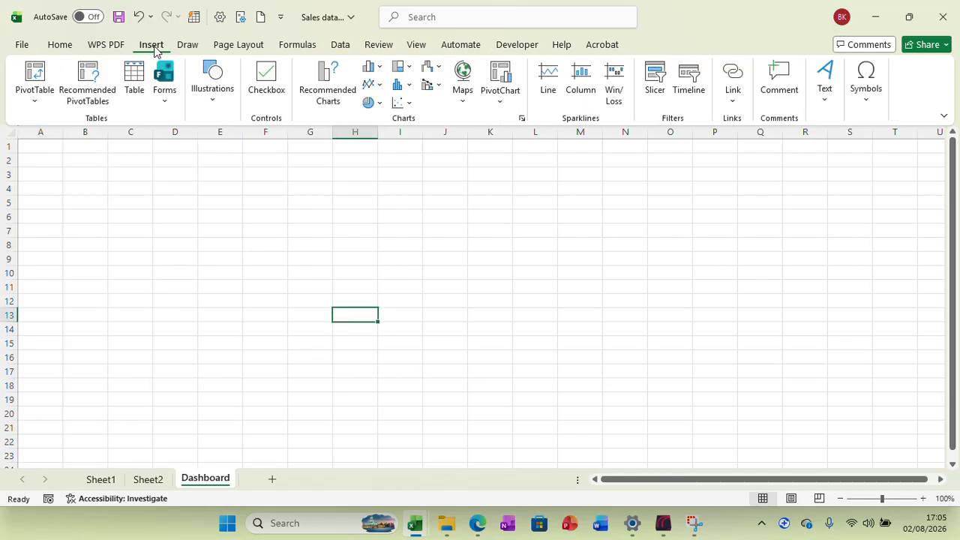
pyautogui.click(212, 105)
pyautogui.click(232, 171)
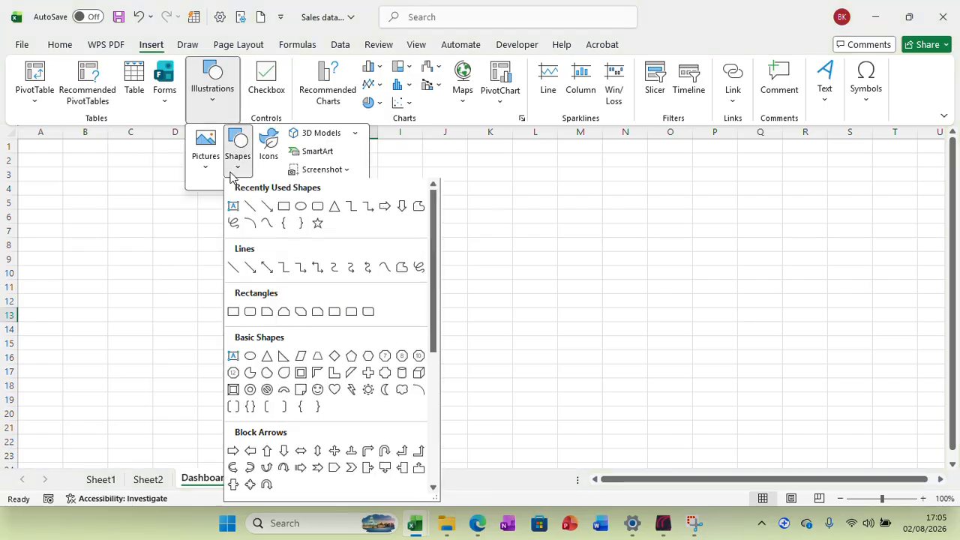
pyautogui.click(283, 208)
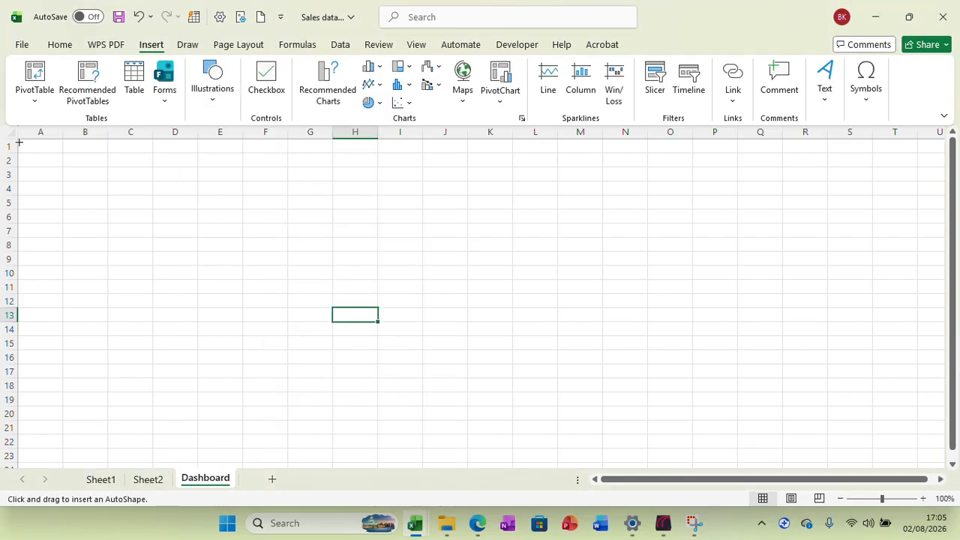
pyautogui.moveTo(20, 143); pyautogui.dragTo(953, 518)
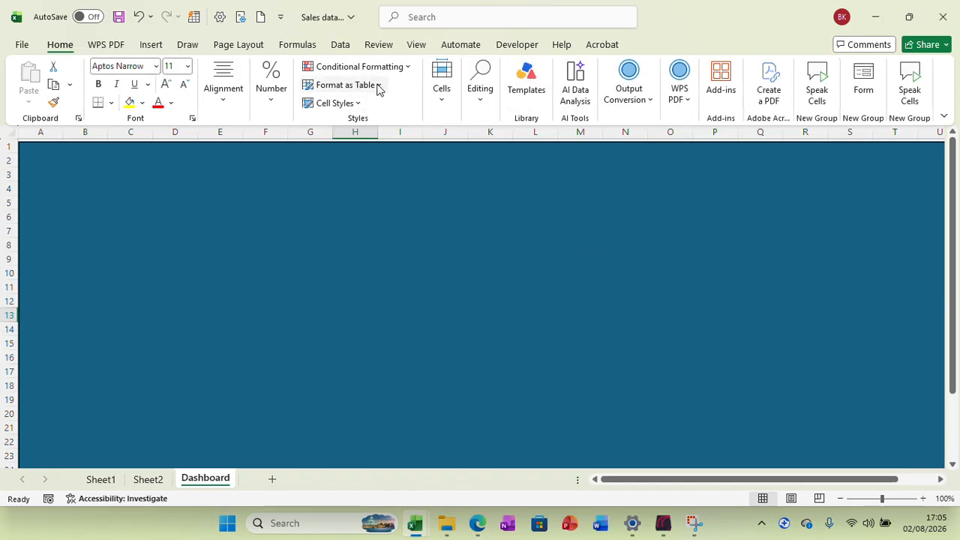
# Give the background rectangle the white-filled, green-outlined preset style and extend its lower edge to a height of about 17.91 cm
pyautogui.click(467, 262)
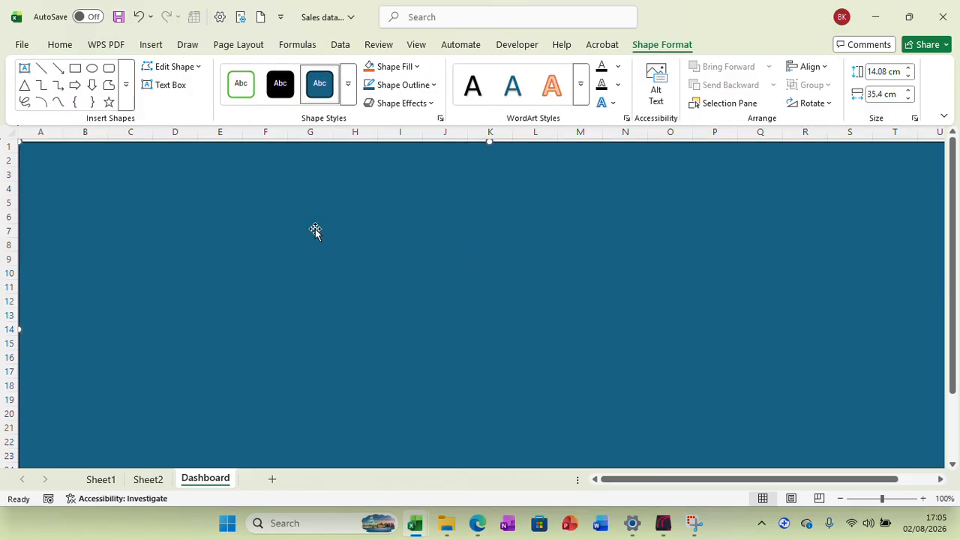
pyautogui.click(241, 89)
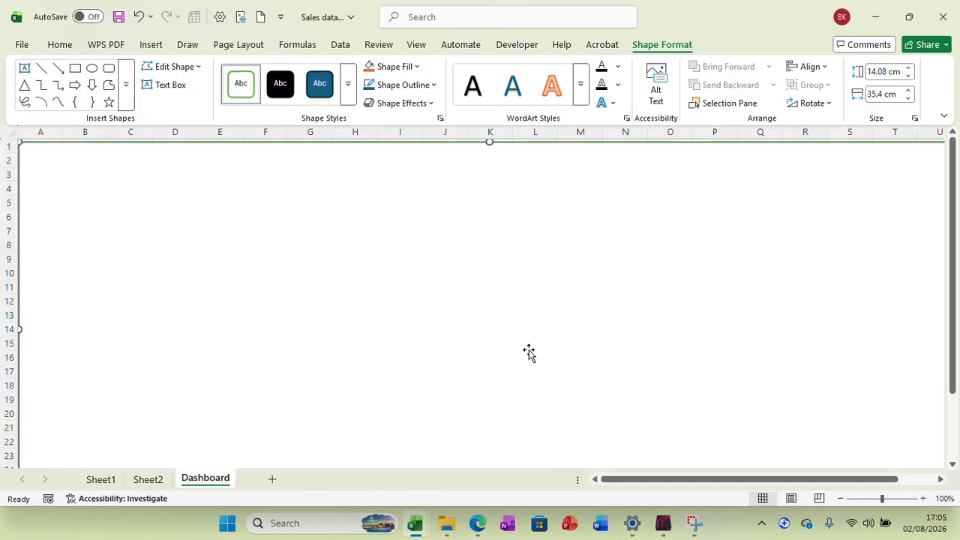
pyautogui.moveTo(955, 332); pyautogui.dragTo(955, 397)
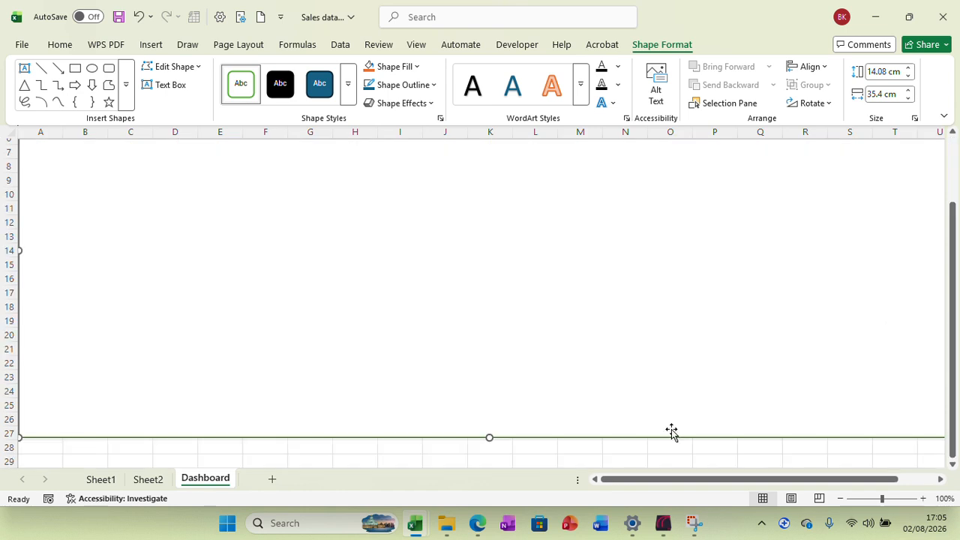
pyautogui.moveTo(489, 439); pyautogui.dragTo(487, 537)
pyautogui.moveTo(956, 280); pyautogui.dragTo(956, 215)
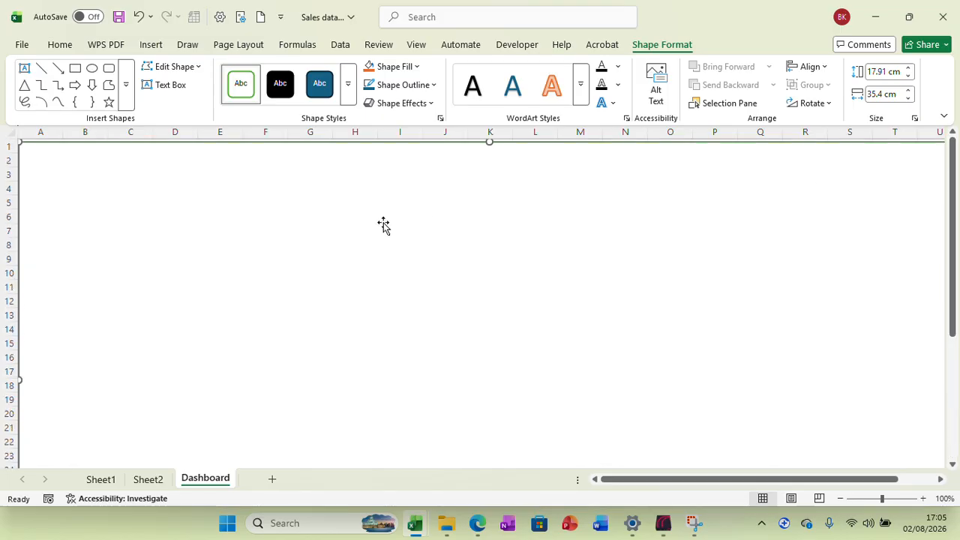
# Draw a header rectangle about 35.24 cm wide and 2.01 cm high across rows 1 to 4 of the background
pyautogui.click(151, 45)
pyautogui.click(214, 101)
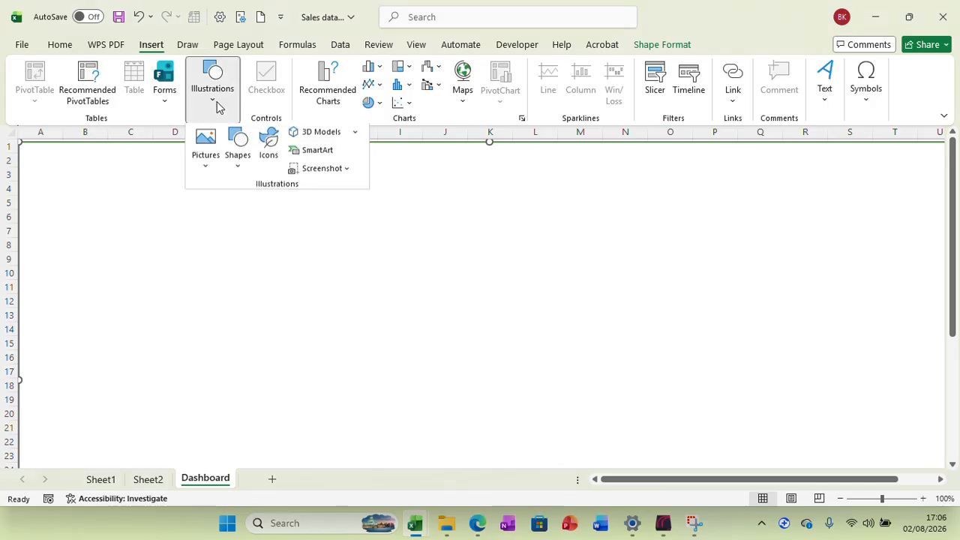
pyautogui.click(244, 174)
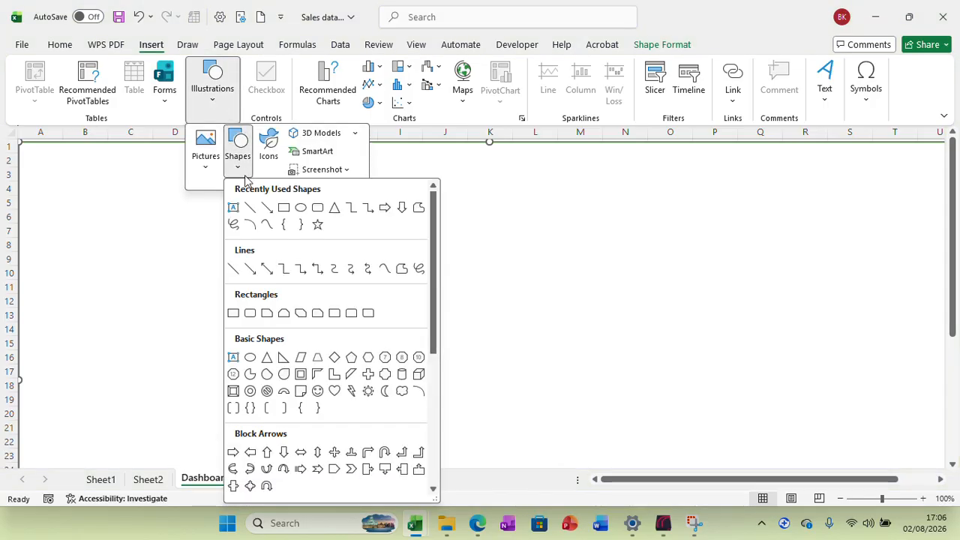
pyautogui.click(281, 204)
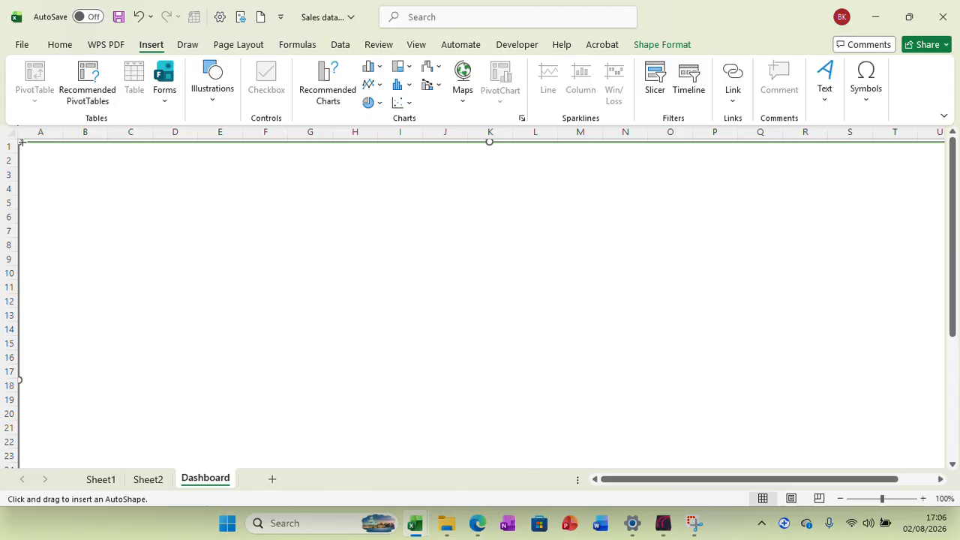
pyautogui.moveTo(35, 156); pyautogui.dragTo(915, 195)
# Widen the background rectangle to about 38.79 cm and the header rectangle to about 38.58 cm so their right edges match
pyautogui.click(896, 374)
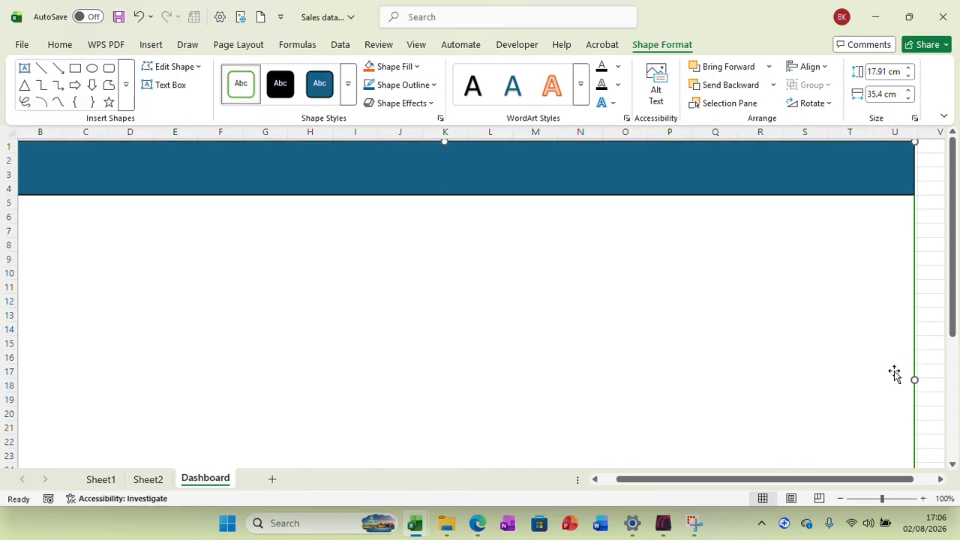
pyautogui.moveTo(915, 378); pyautogui.dragTo(952, 368)
pyautogui.click(858, 172)
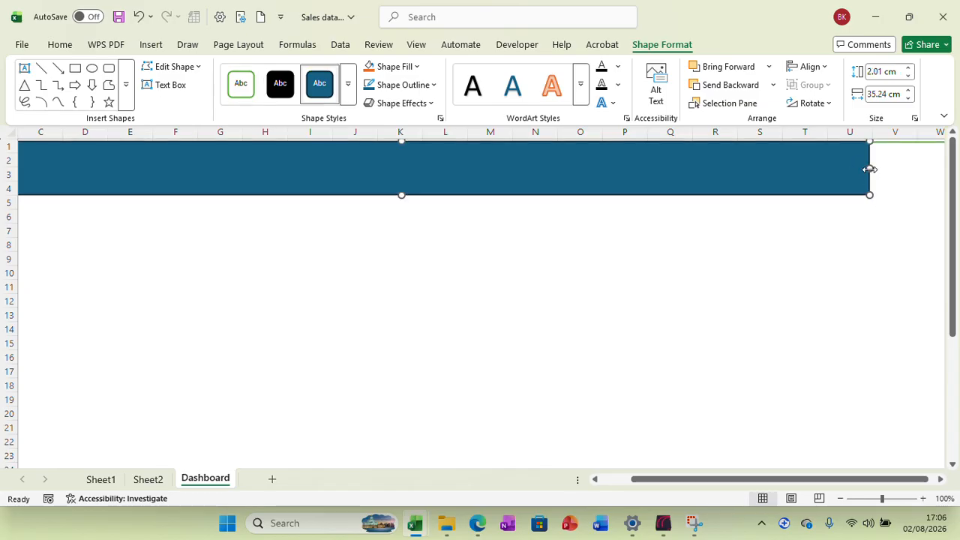
pyautogui.moveTo(869, 170); pyautogui.dragTo(734, 181)
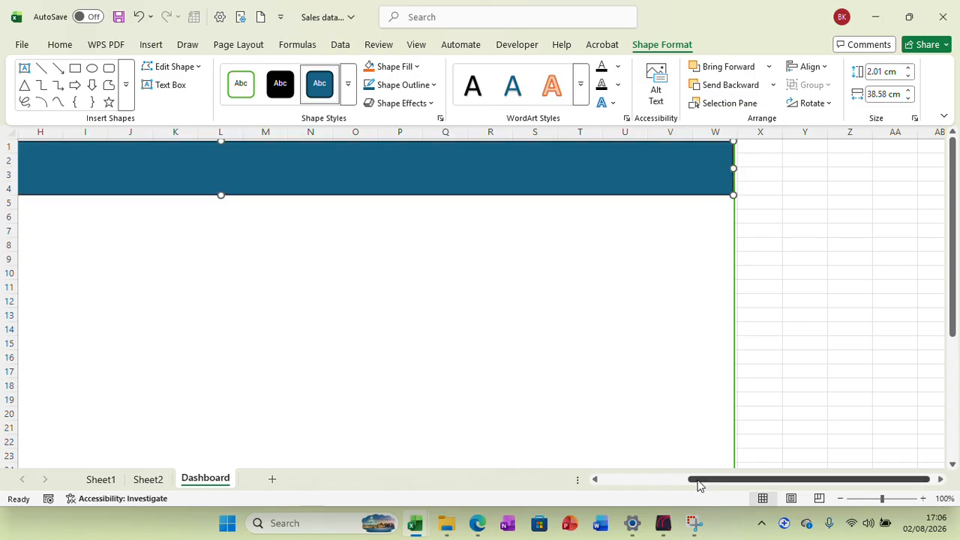
# Enter the title SALES DASHBOARD in the header rectangle and format it at size 32, centred horizontally
pyautogui.moveTo(698, 484); pyautogui.dragTo(192, 259)
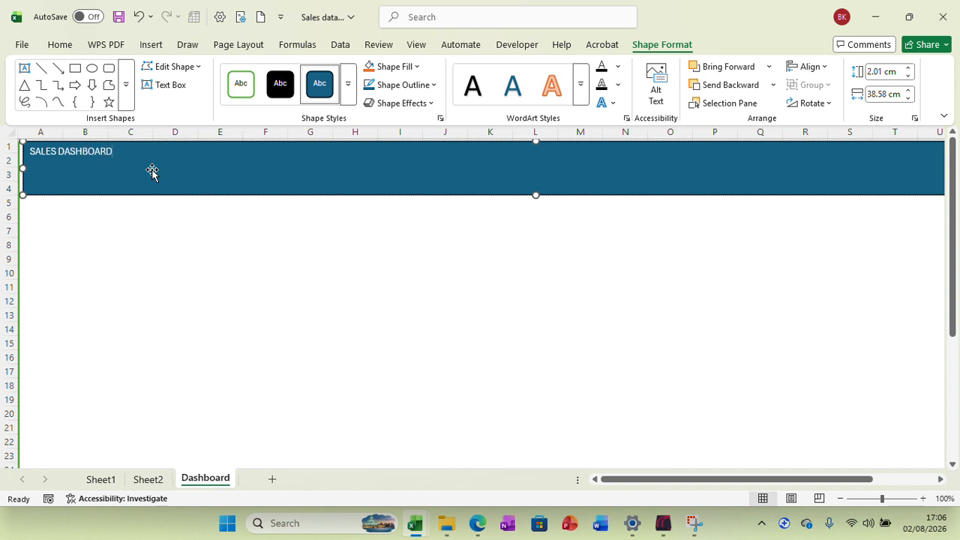
pyautogui.click(211, 286)
pyautogui.click(92, 159)
pyautogui.click(62, 46)
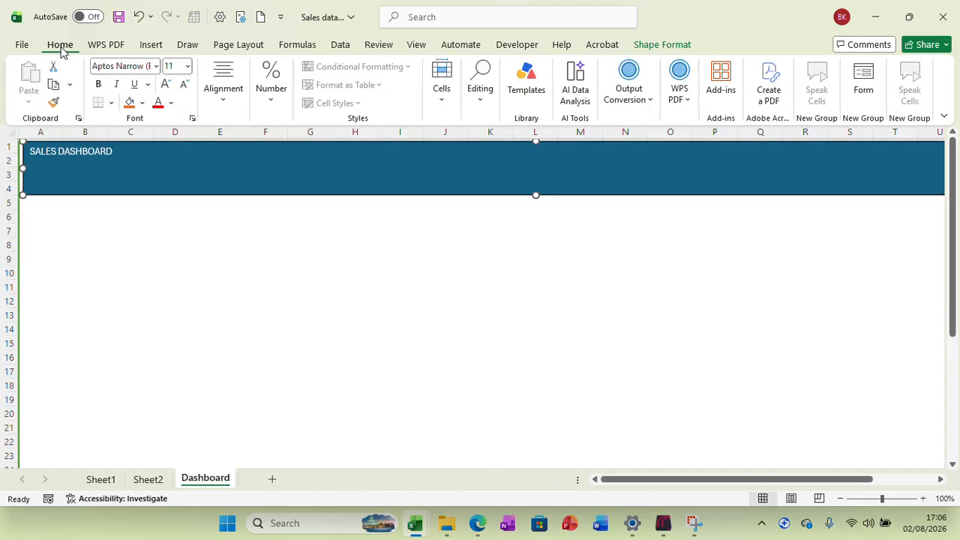
pyautogui.click(156, 66)
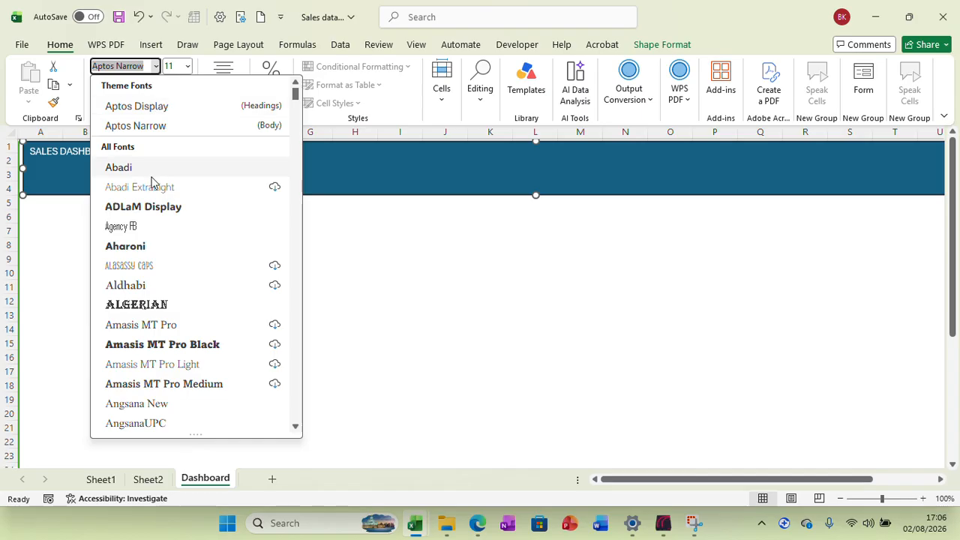
pyautogui.click(188, 66)
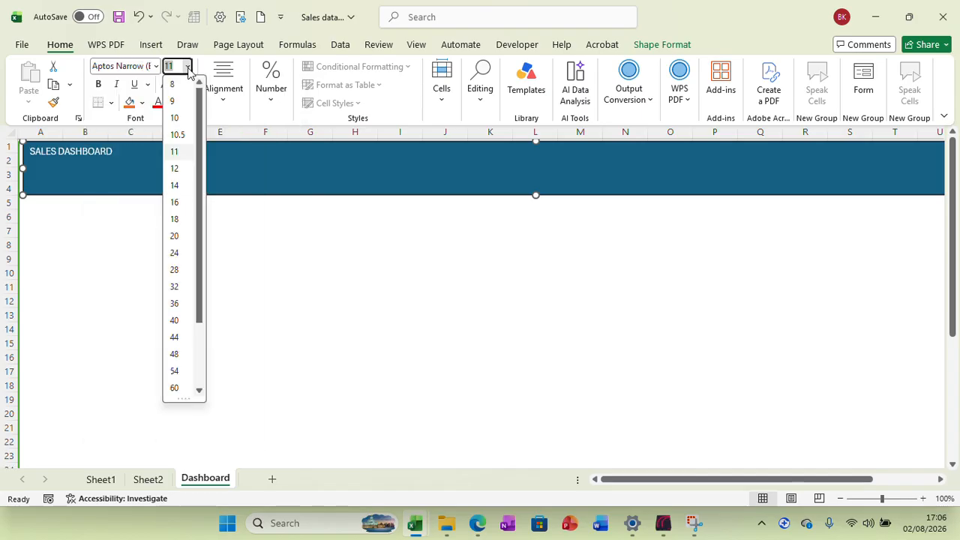
pyautogui.click(175, 289)
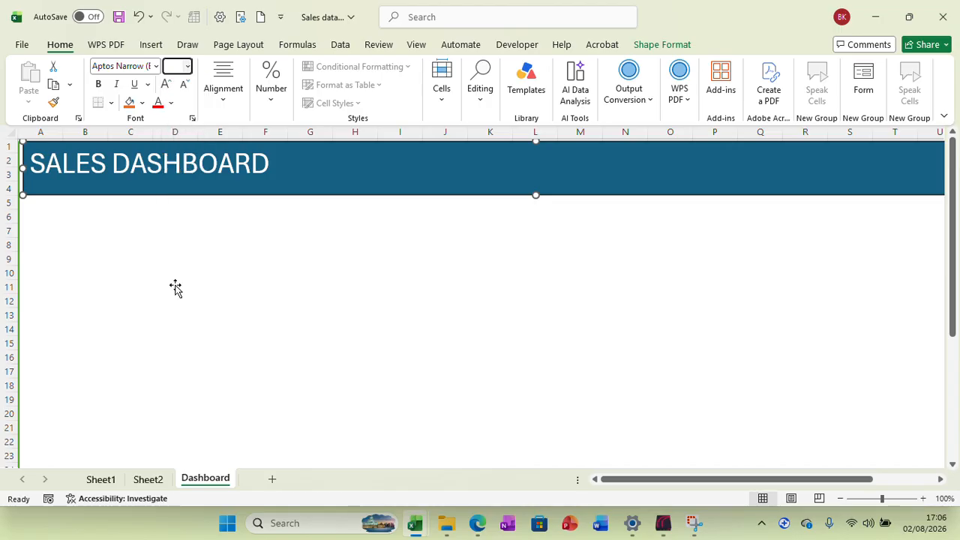
pyautogui.click(224, 94)
pyautogui.click(231, 164)
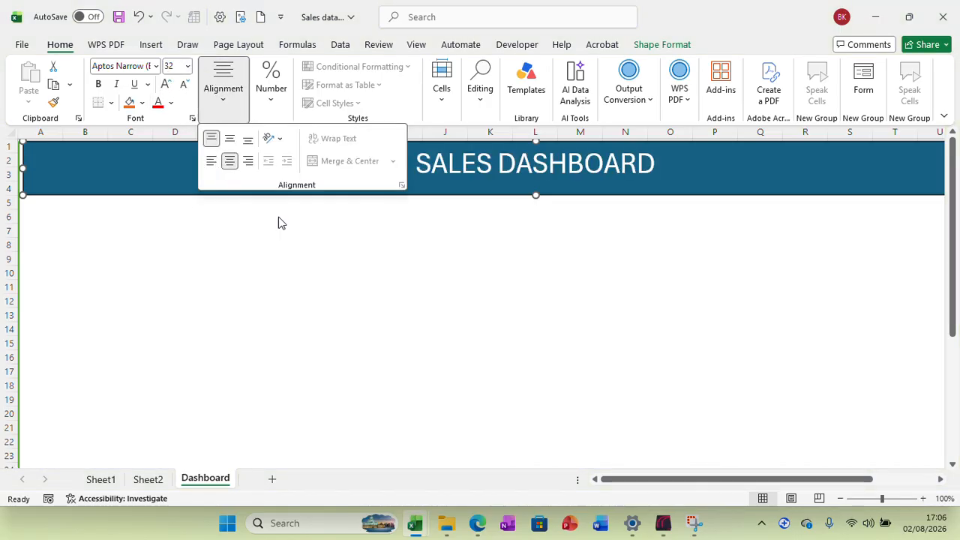
# Draw a sidebar rectangle about 4.71 cm wide and 11.48 cm high below the header, aligned with the header's left edge
pyautogui.click(151, 44)
pyautogui.click(212, 101)
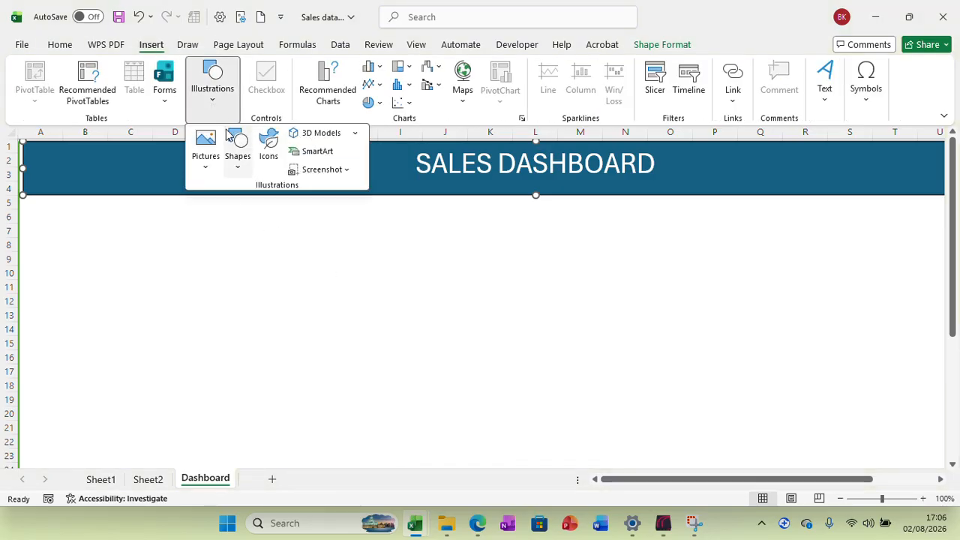
pyautogui.click(237, 159)
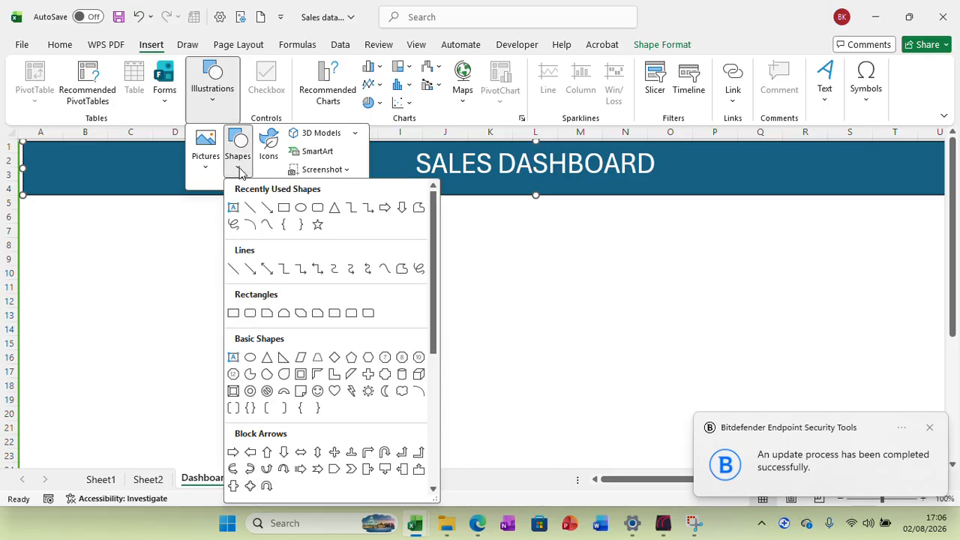
pyautogui.click(284, 207)
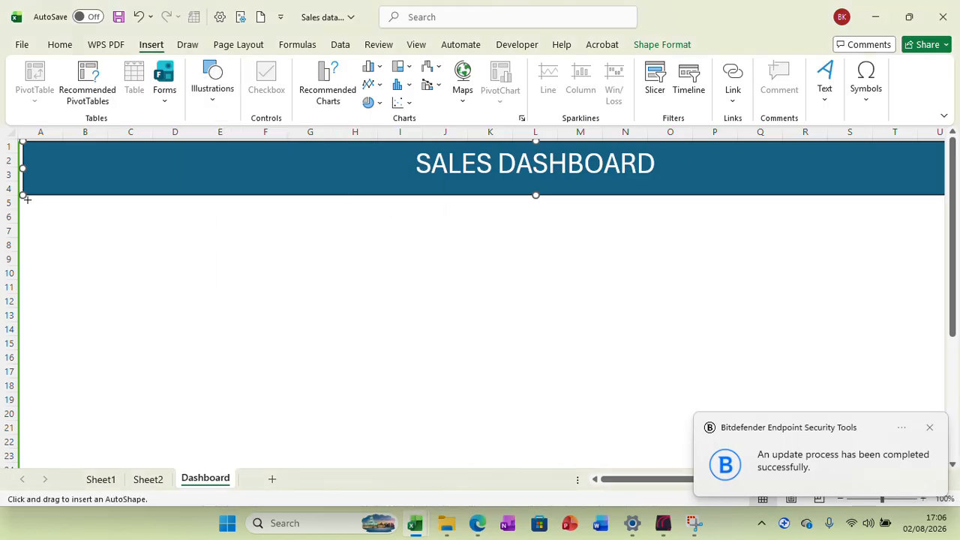
pyautogui.moveTo(27, 199); pyautogui.dragTo(155, 494)
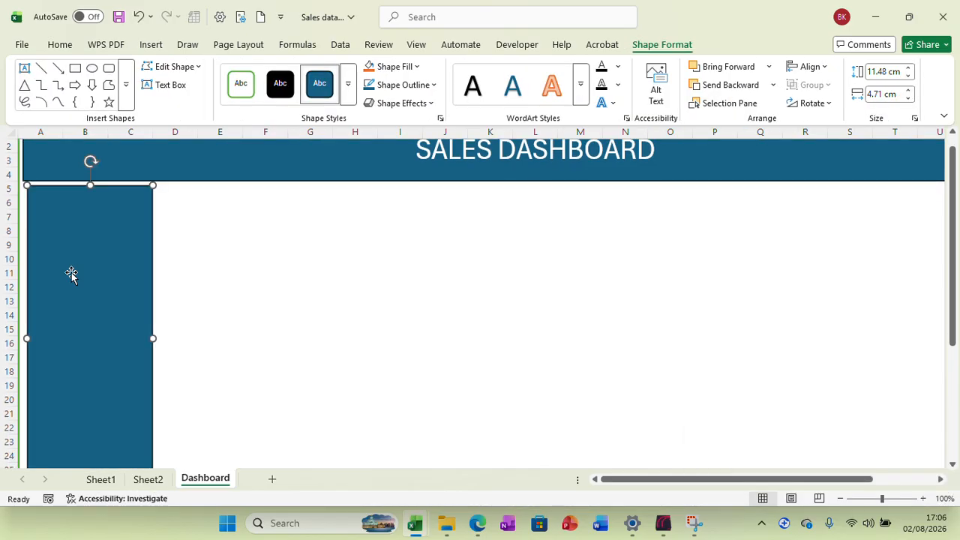
pyautogui.moveTo(71, 274); pyautogui.dragTo(67, 271)
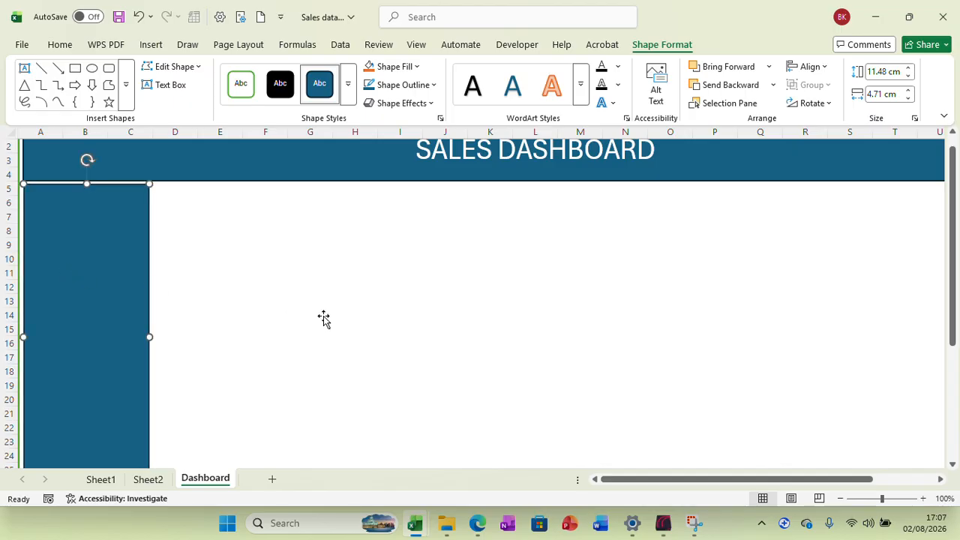
# Apply the white-filled, green-outlined preset style to the sidebar rectangle
pyautogui.click(271, 263)
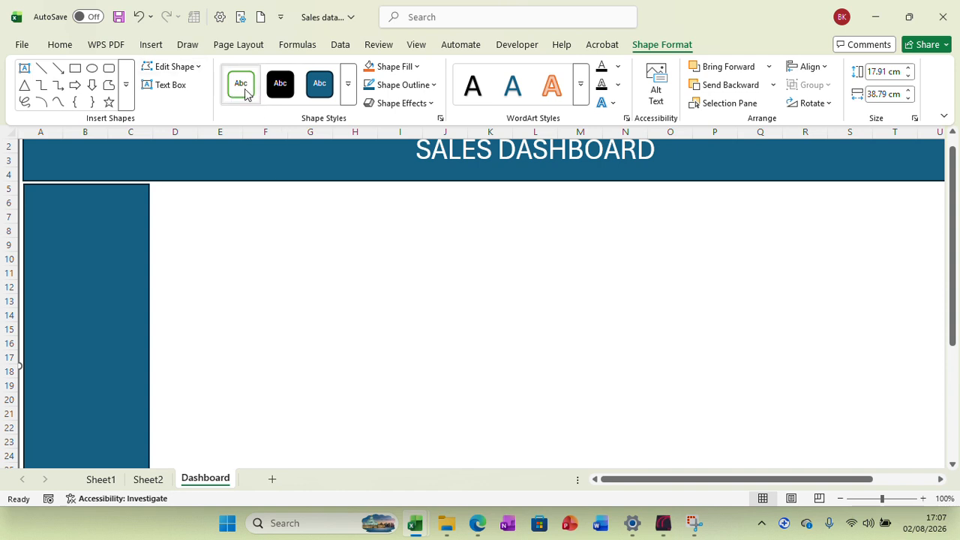
pyautogui.click(92, 280)
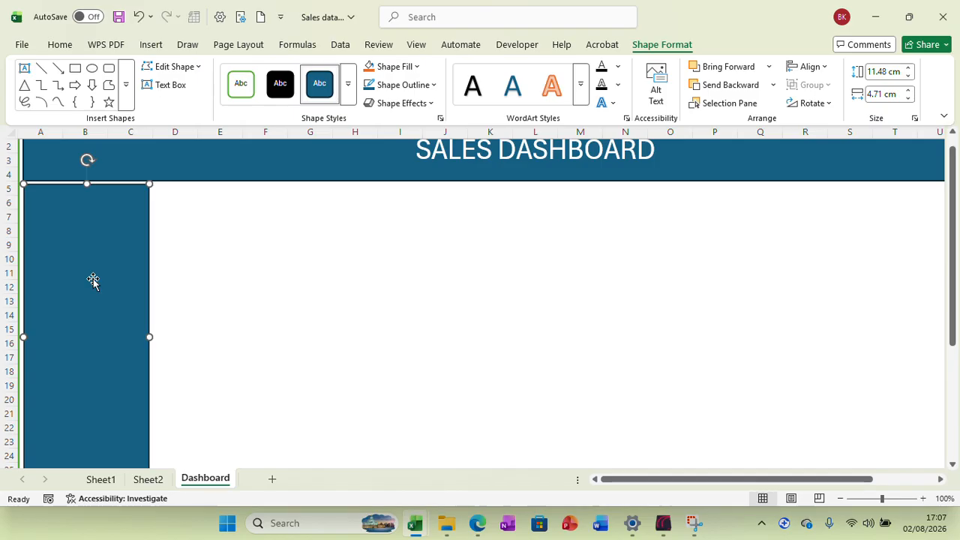
pyautogui.click(240, 86)
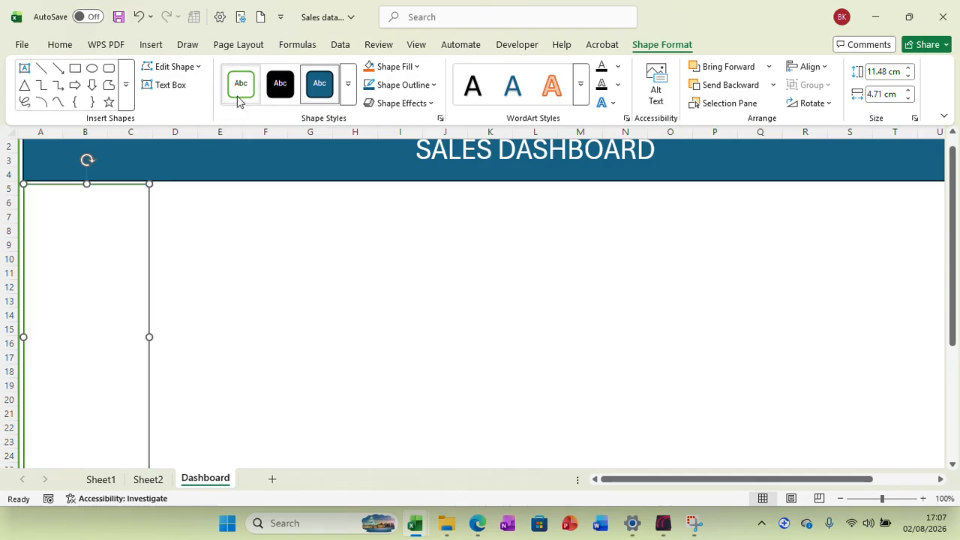
# Draw an oval about 7.51 cm wide and 2.12 cm high just below the header, beside the sidebar
pyautogui.click(234, 301)
pyautogui.click(153, 47)
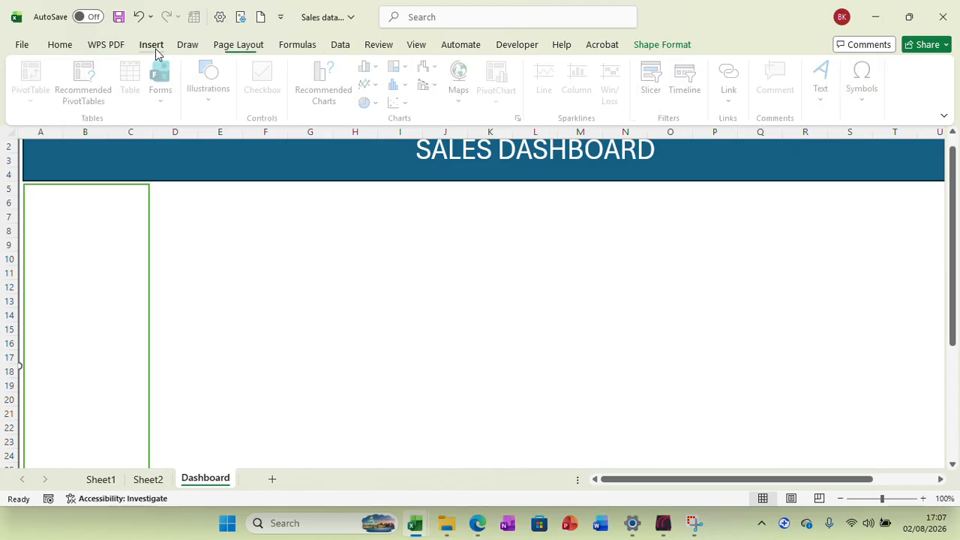
pyautogui.click(214, 110)
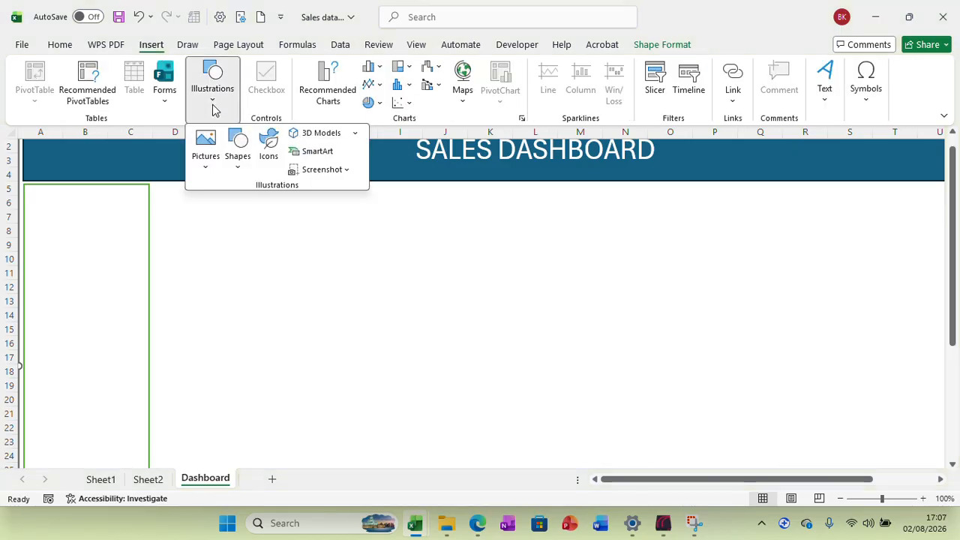
pyautogui.click(237, 161)
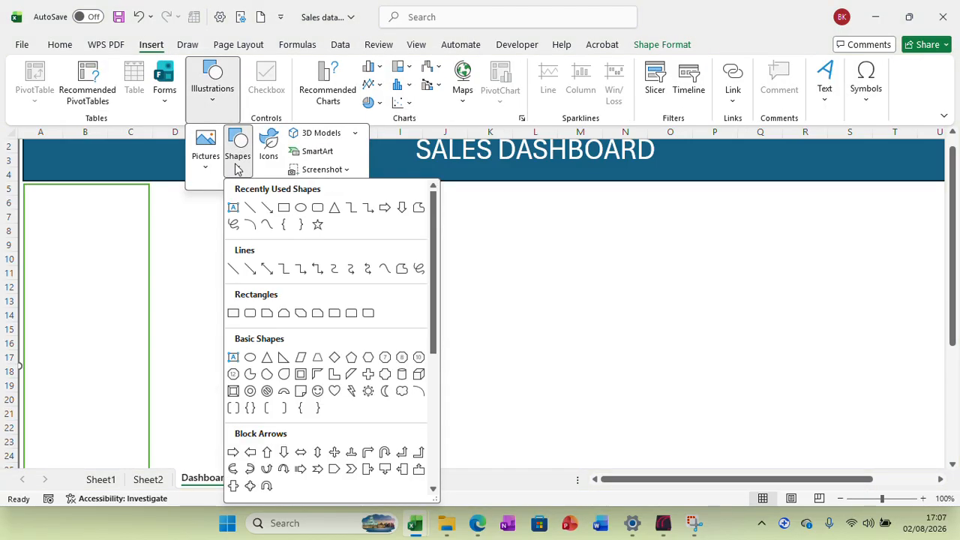
pyautogui.click(300, 207)
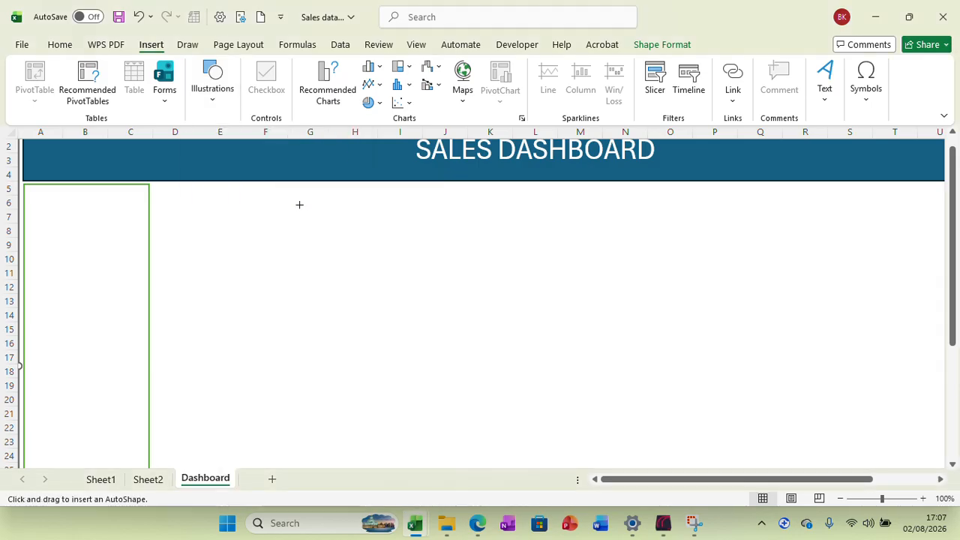
pyautogui.moveTo(170, 182); pyautogui.dragTo(370, 238)
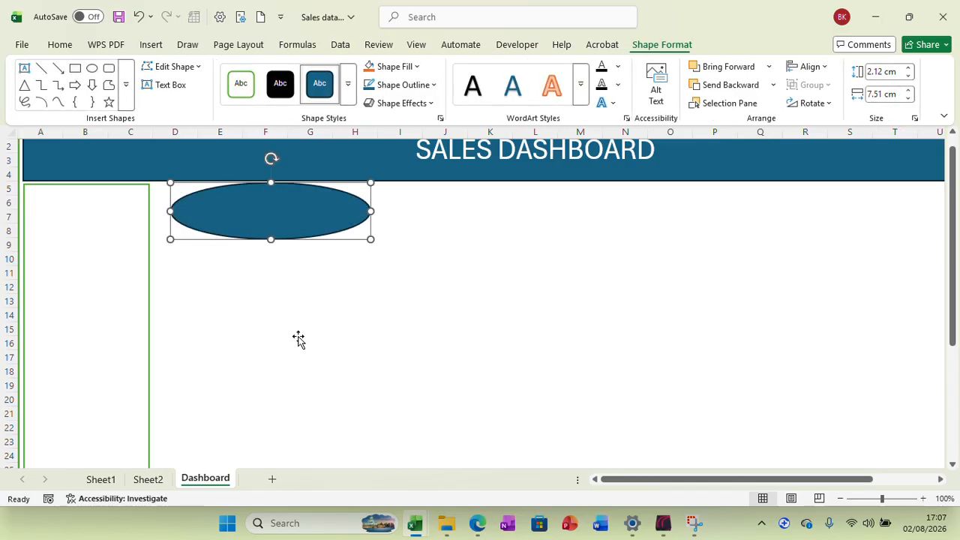
# Apply the white-filled, green-outlined preset style to the oval and increase its height to about 2.54 cm
pyautogui.click(147, 480)
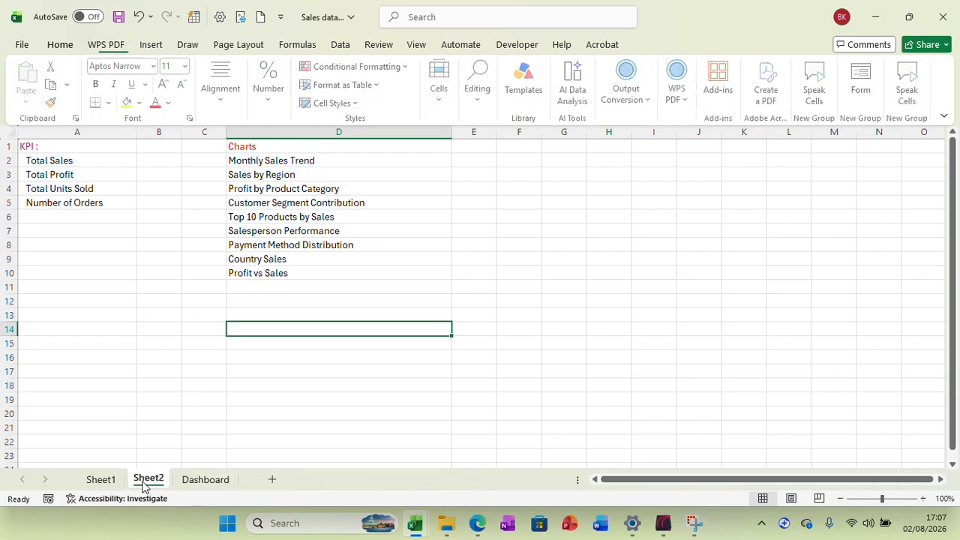
pyautogui.click(207, 481)
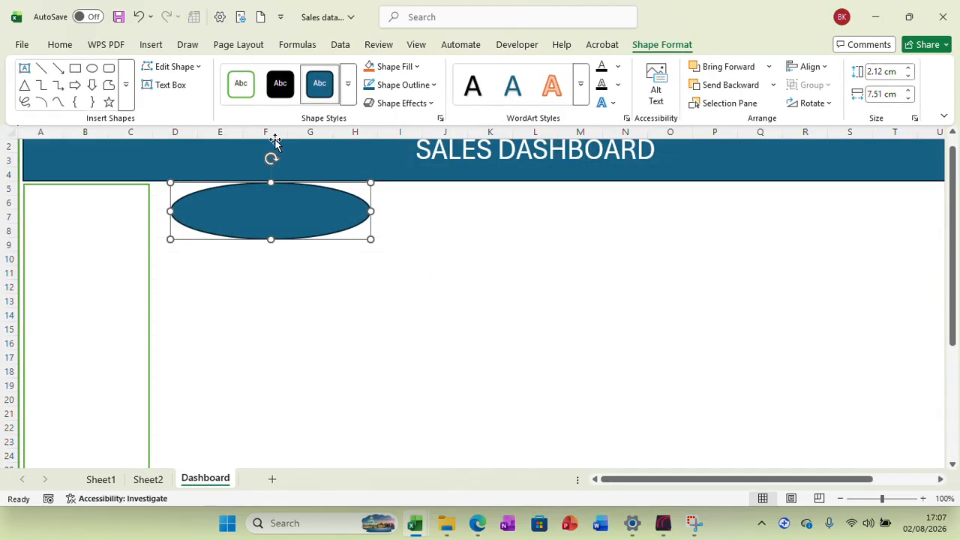
pyautogui.click(242, 88)
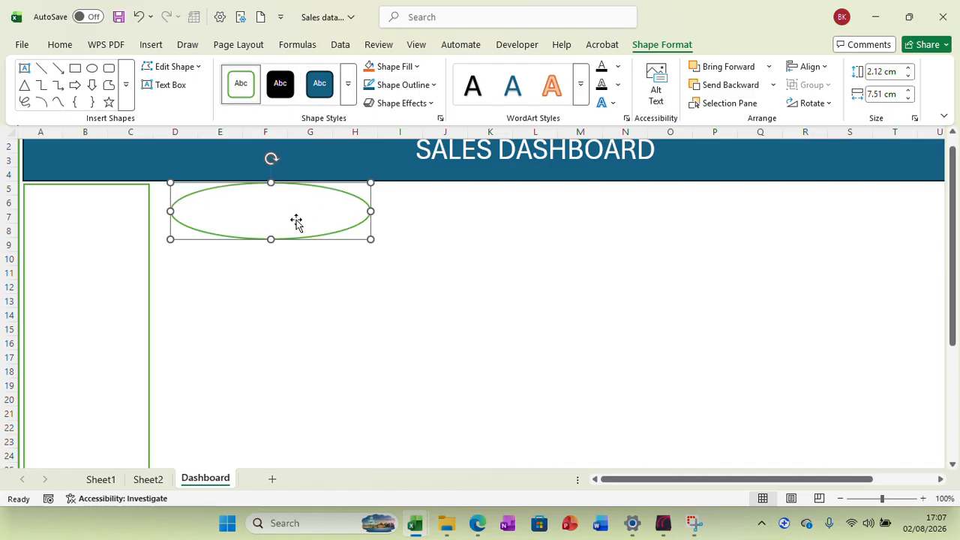
pyautogui.moveTo(271, 239); pyautogui.dragTo(270, 251)
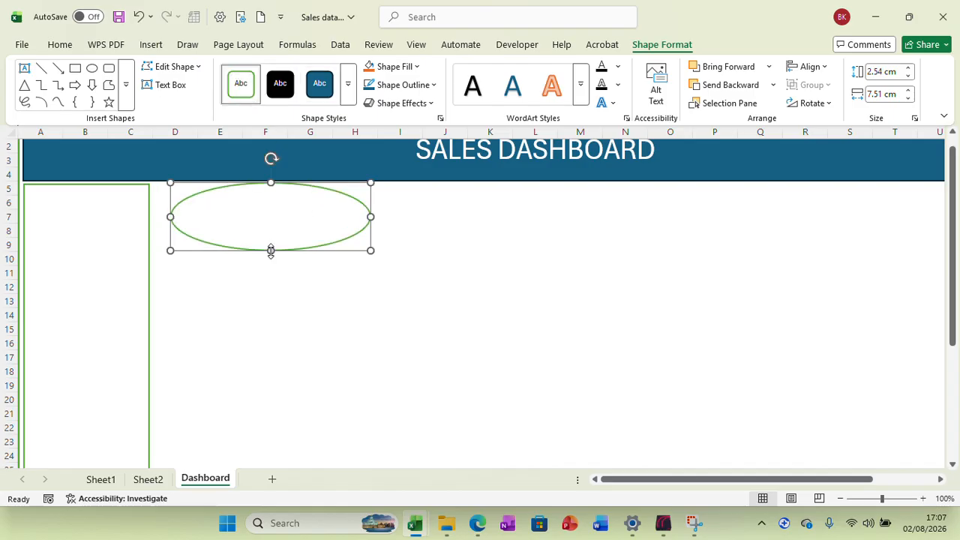
# Copy the green-outlined oval and paste three duplicates onto the Dashboard sheet
pyautogui.rightClick(315, 222)
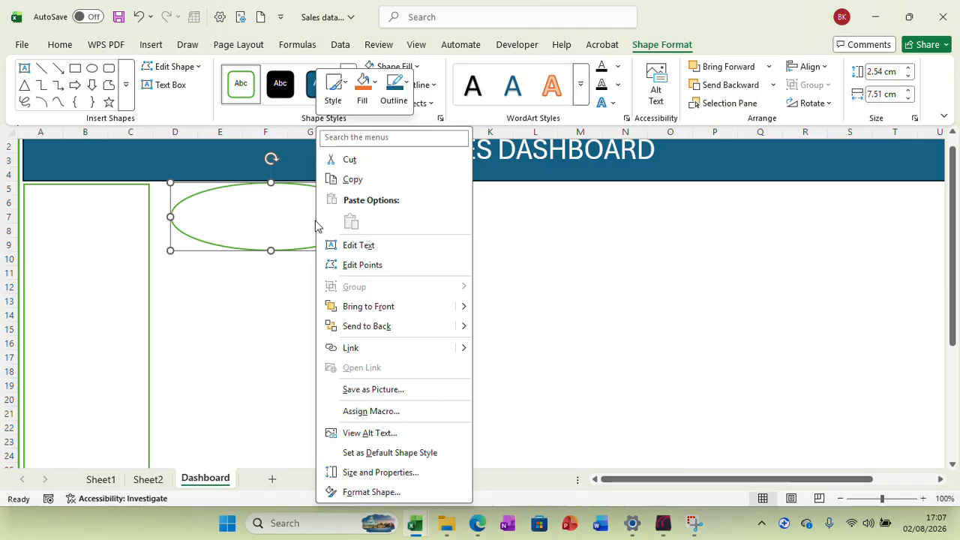
pyautogui.click(357, 181)
pyautogui.click(411, 213)
pyautogui.rightClick(413, 213)
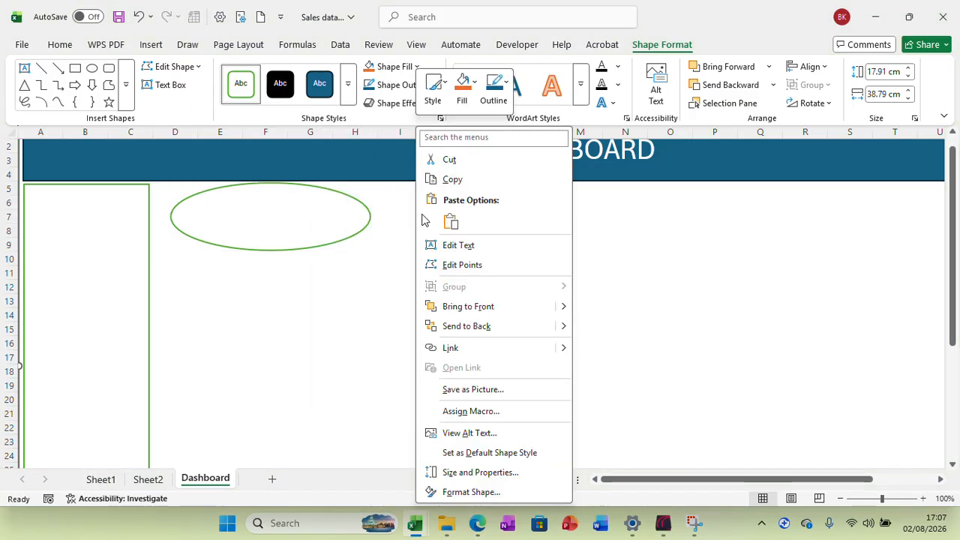
pyautogui.click(450, 221)
pyautogui.rightClick(306, 217)
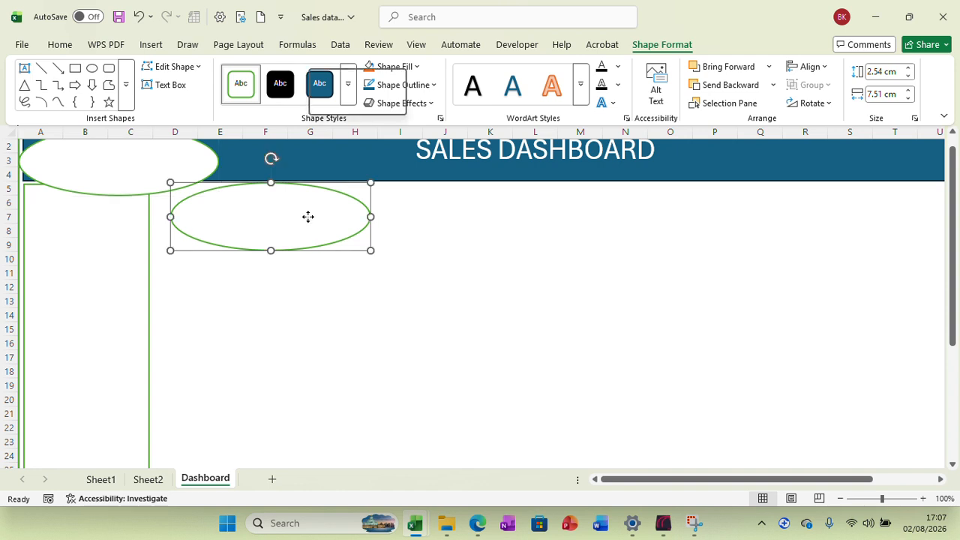
pyautogui.click(345, 229)
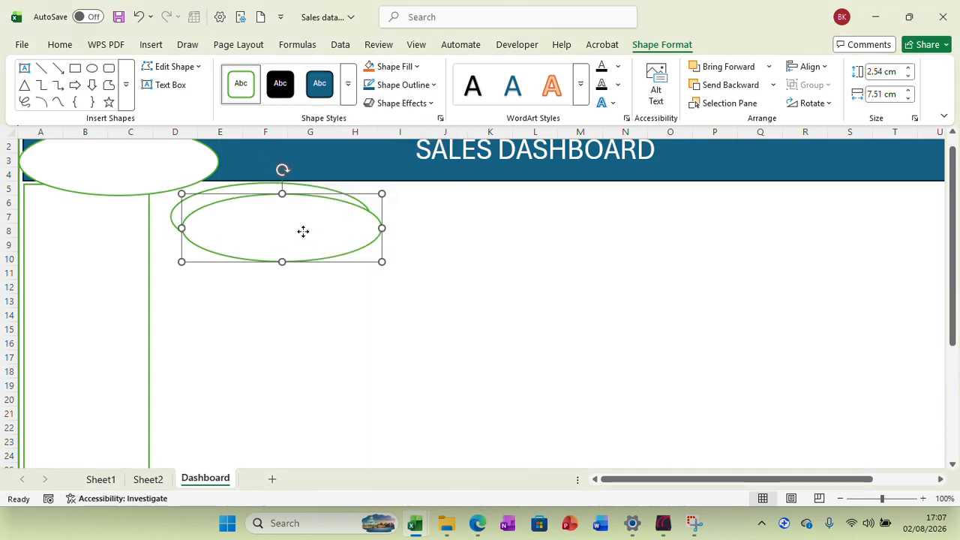
pyautogui.rightClick(302, 232)
pyautogui.click(339, 223)
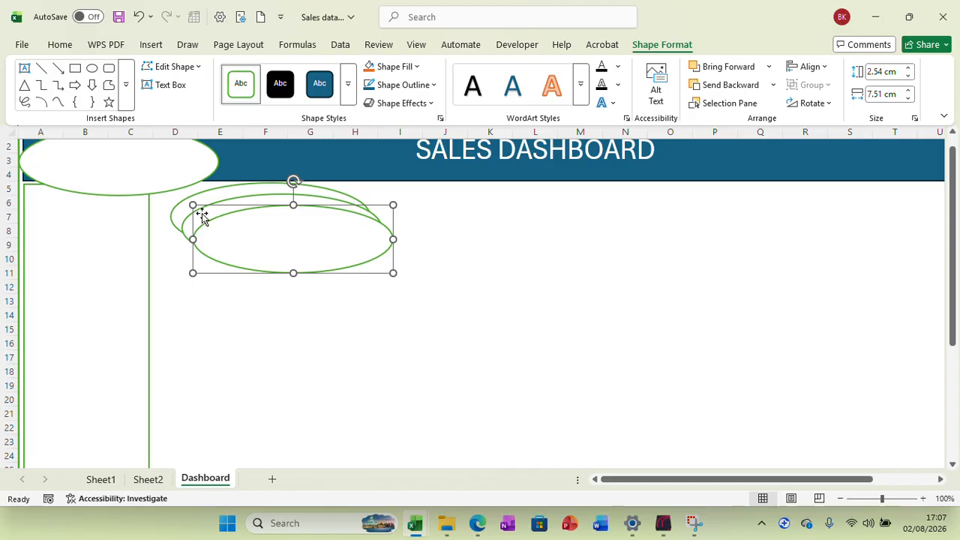
# Arrange the four ovals side by side in one row below the header, starting next to the sidebar
pyautogui.moveTo(167, 163); pyautogui.dragTo(913, 221)
pyautogui.moveTo(578, 250); pyautogui.dragTo(701, 222)
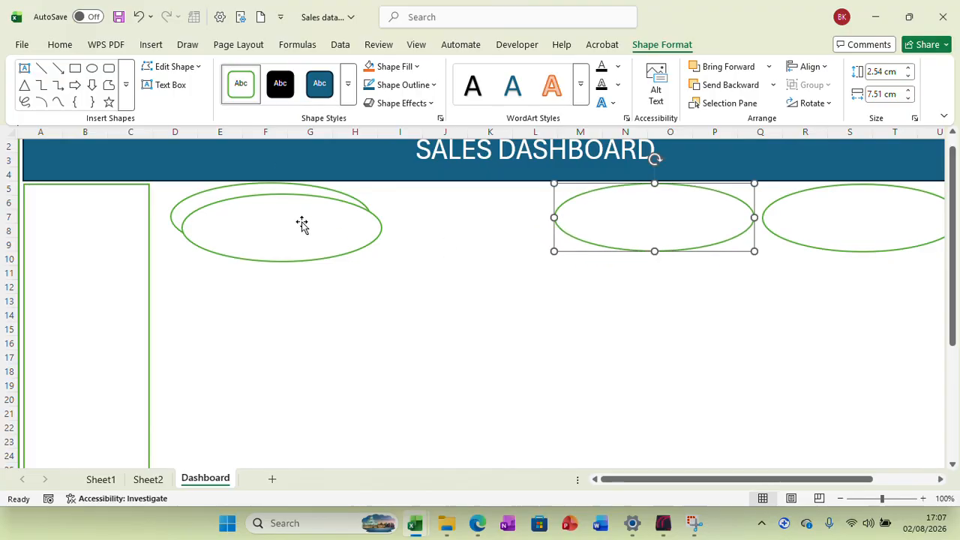
pyautogui.moveTo(302, 225); pyautogui.dragTo(270, 229)
pyautogui.click(390, 232)
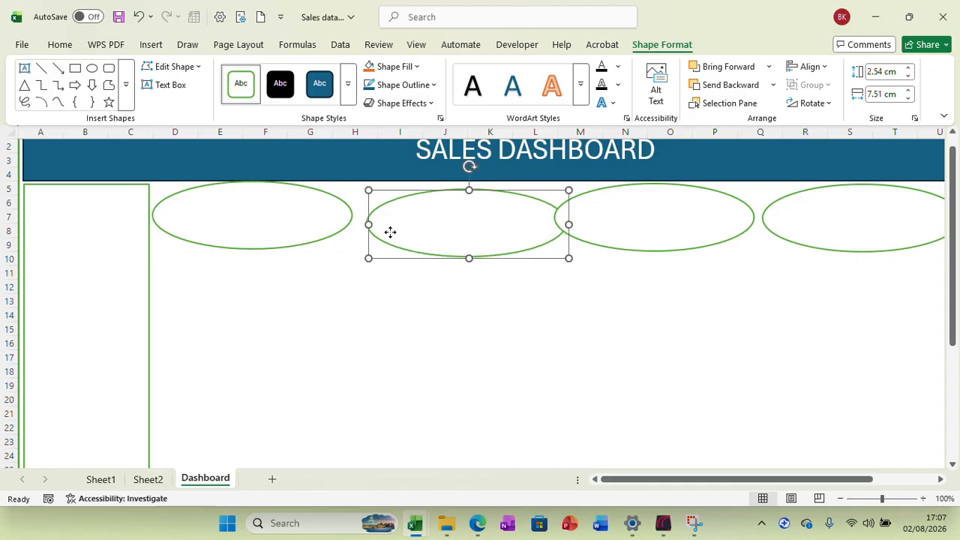
pyautogui.moveTo(390, 233); pyautogui.dragTo(375, 224)
pyautogui.click(627, 217)
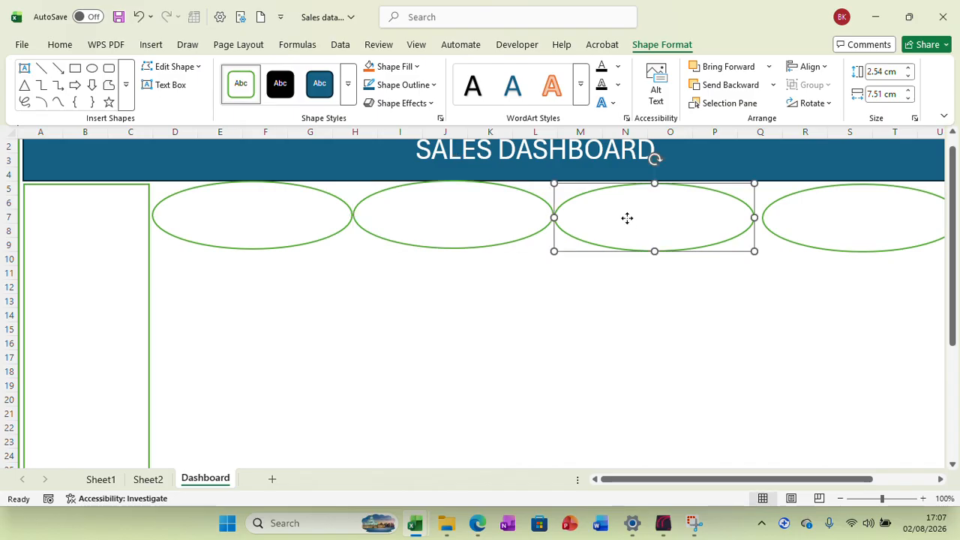
pyautogui.moveTo(627, 217); pyautogui.dragTo(627, 217)
pyautogui.click(799, 215)
pyautogui.moveTo(801, 214); pyautogui.dragTo(798, 214)
pyautogui.click(799, 318)
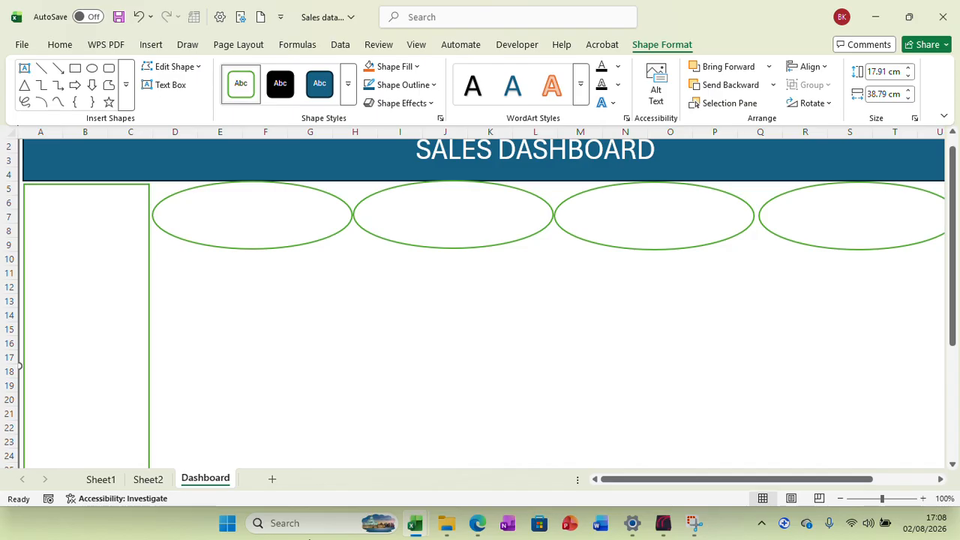
# Insert a PivotTable on a new worksheet from the whole sales table, Table1, on Sheet1
pyautogui.click(145, 483)
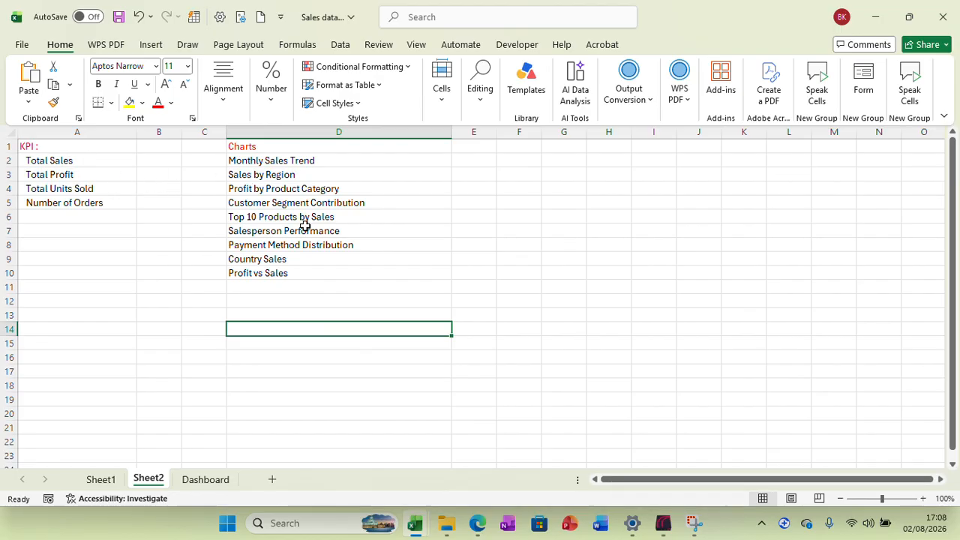
pyautogui.click(101, 480)
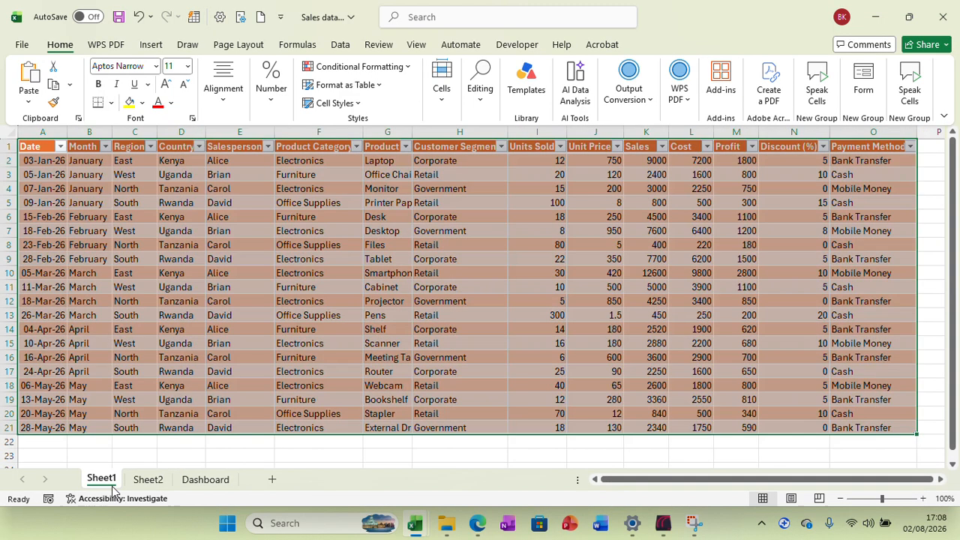
pyautogui.click(43, 145)
pyautogui.hotkey('ctrl', 'a')
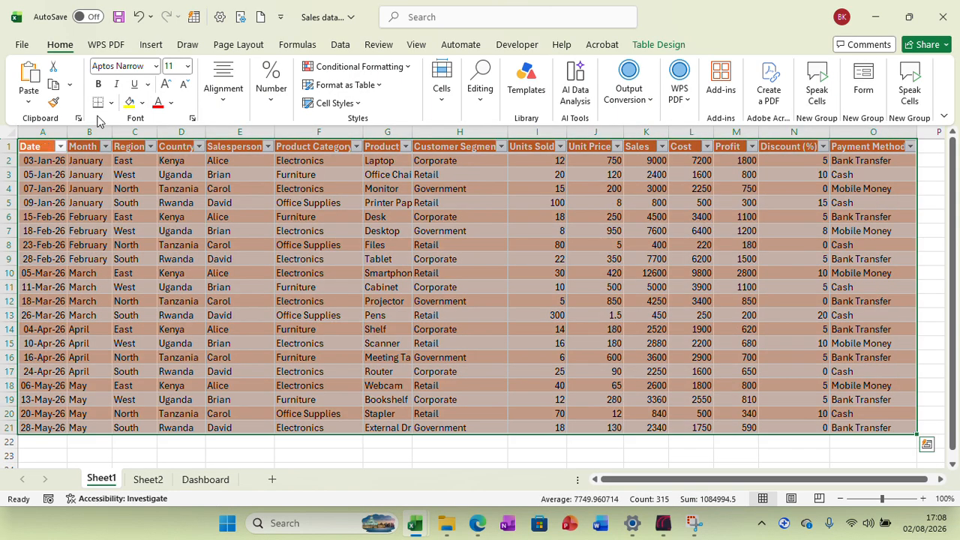
pyautogui.click(151, 47)
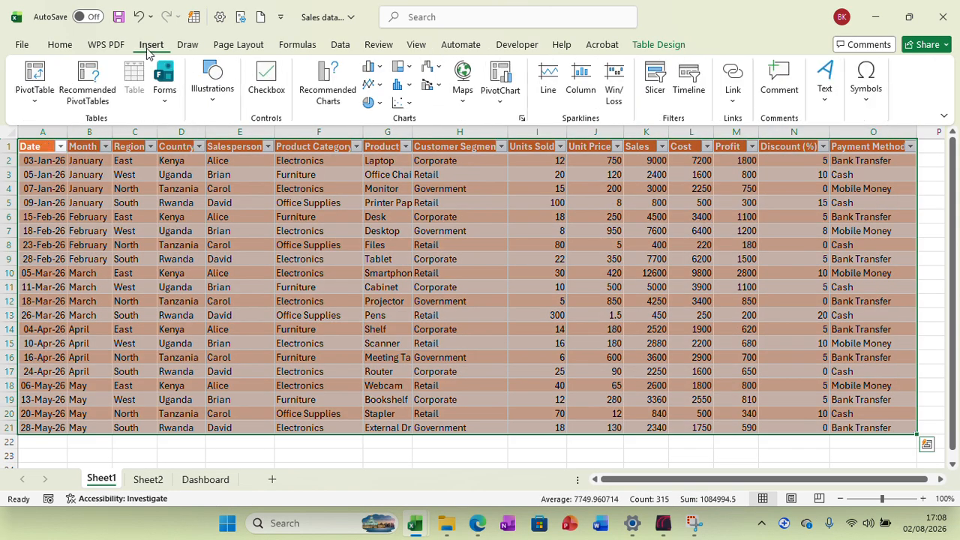
pyautogui.click(35, 96)
pyautogui.click(75, 124)
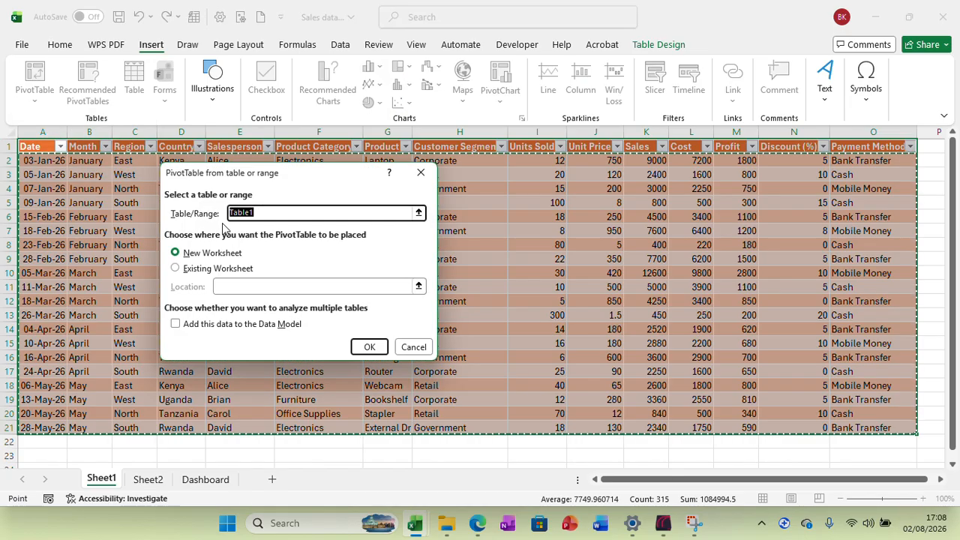
pyautogui.click(367, 348)
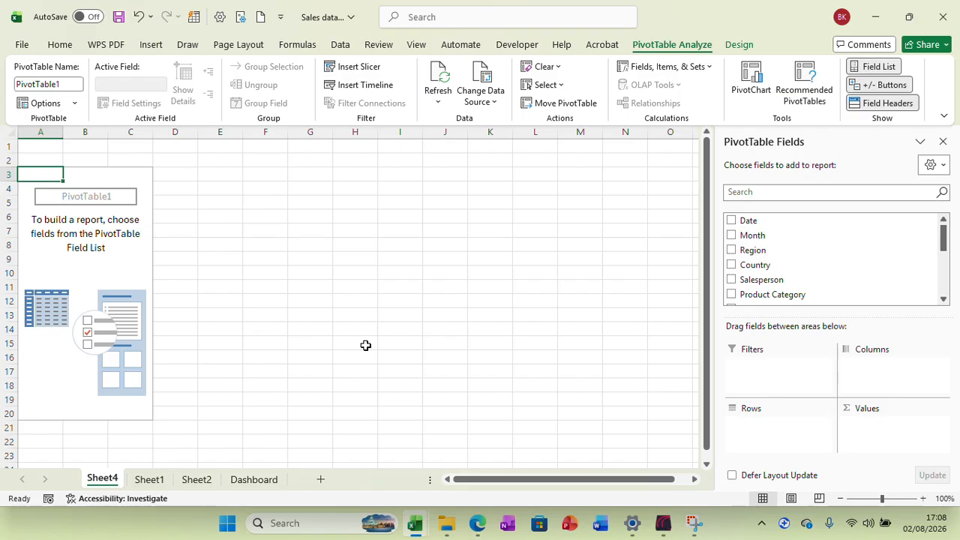
# Check the KPI list on Sheet2 and build the PivotTable with Month as rows and Sales as summed values
pyautogui.click(201, 481)
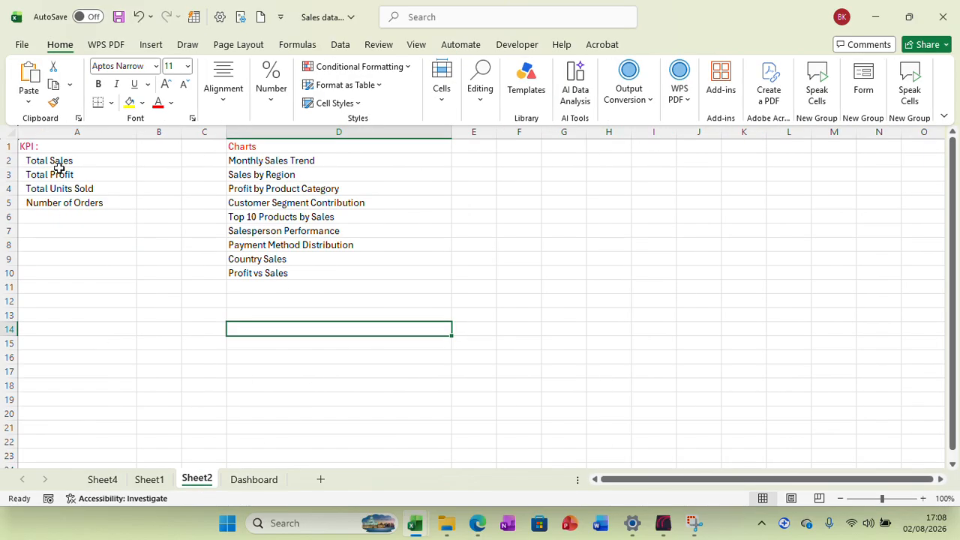
pyautogui.click(102, 479)
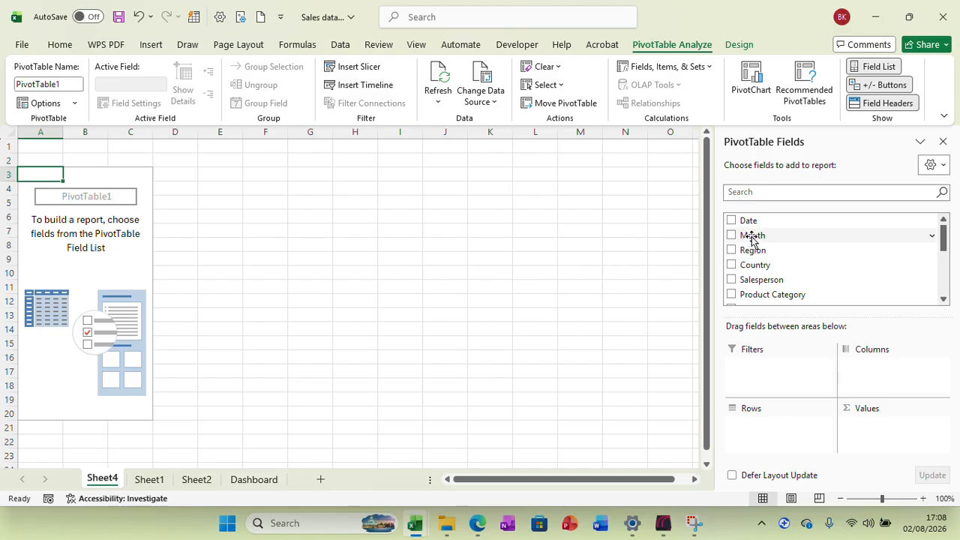
pyautogui.moveTo(752, 237); pyautogui.dragTo(756, 424)
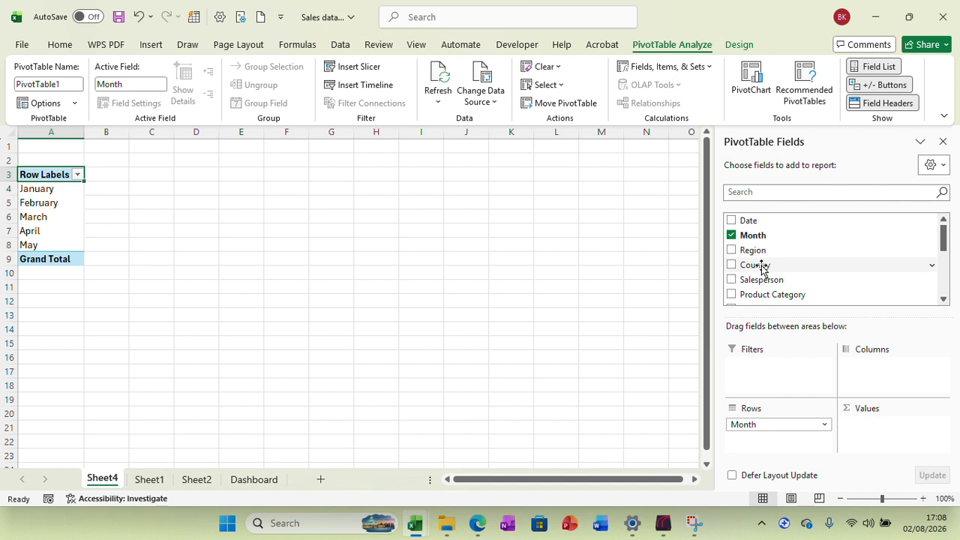
pyautogui.moveTo(944, 239); pyautogui.dragTo(838, 277)
pyautogui.moveTo(767, 252); pyautogui.dragTo(877, 443)
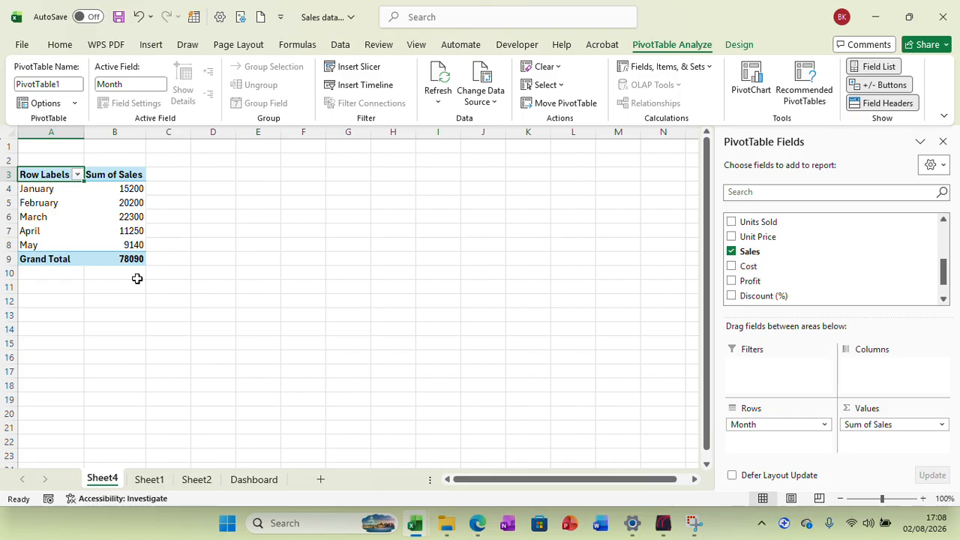
# Draw a text box in the upper part of the Dashboard sheet's first oval and enter Total Sales
pyautogui.click(241, 481)
pyautogui.click(238, 216)
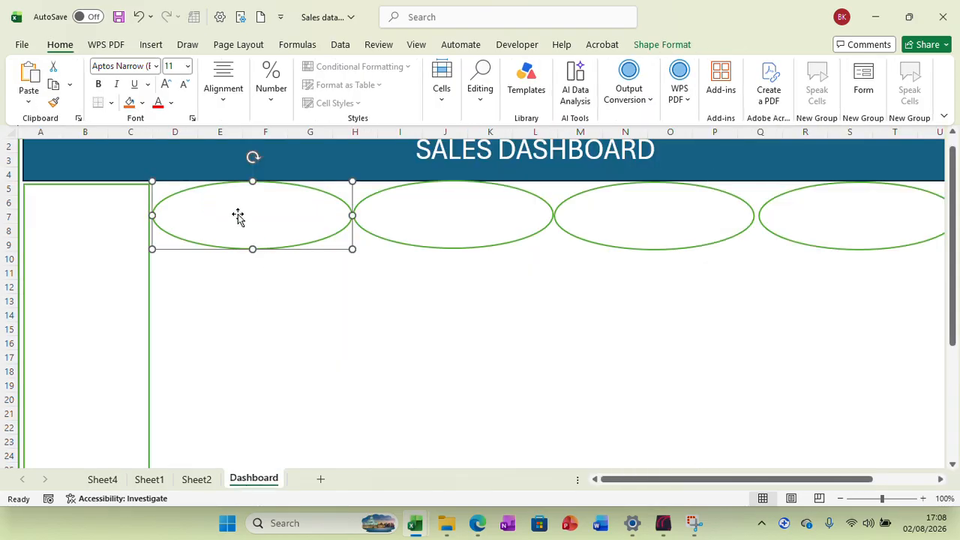
pyautogui.click(153, 45)
pyautogui.click(212, 98)
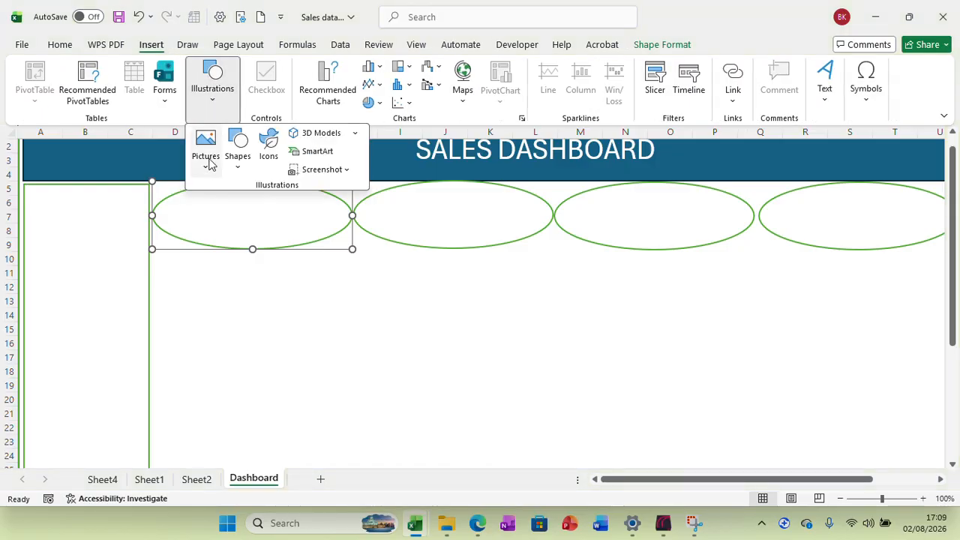
pyautogui.click(239, 170)
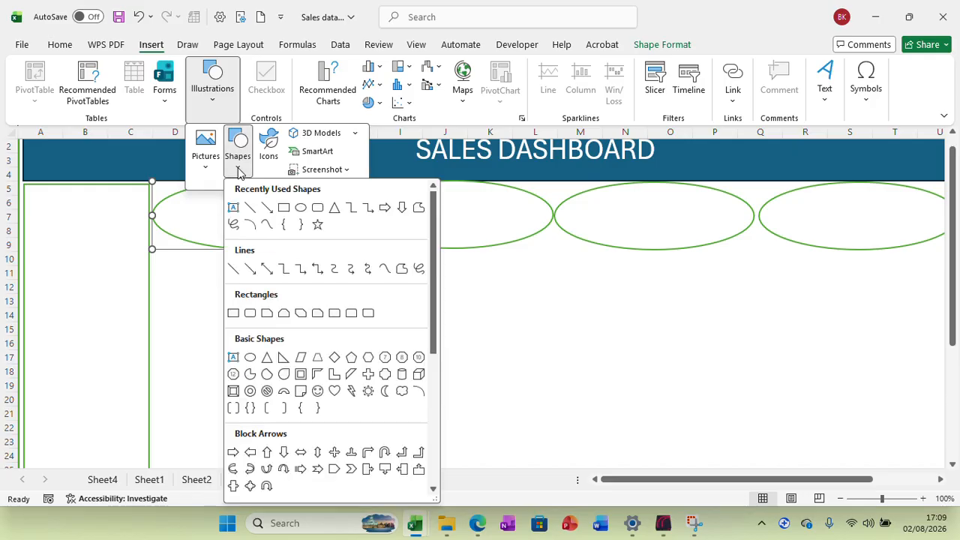
pyautogui.click(234, 208)
pyautogui.moveTo(199, 193); pyautogui.dragTo(307, 213)
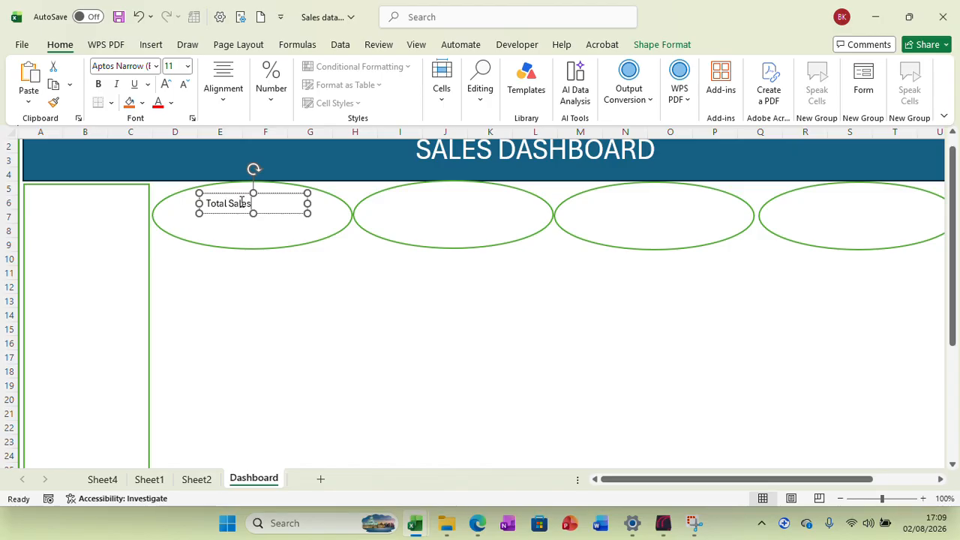
# Draw a second text box about 2.8 cm wide in the first oval, just below the Total Sales text box
pyautogui.click(240, 232)
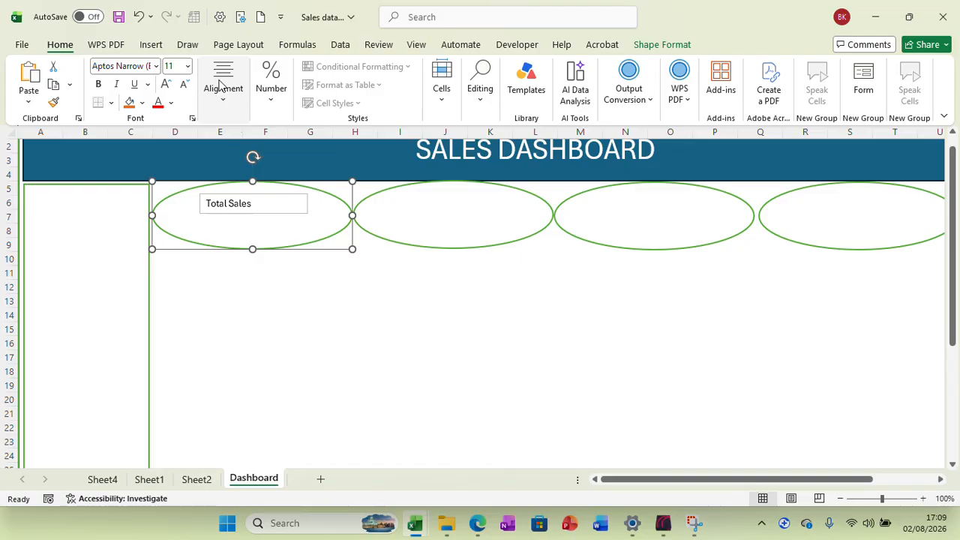
pyautogui.click(152, 45)
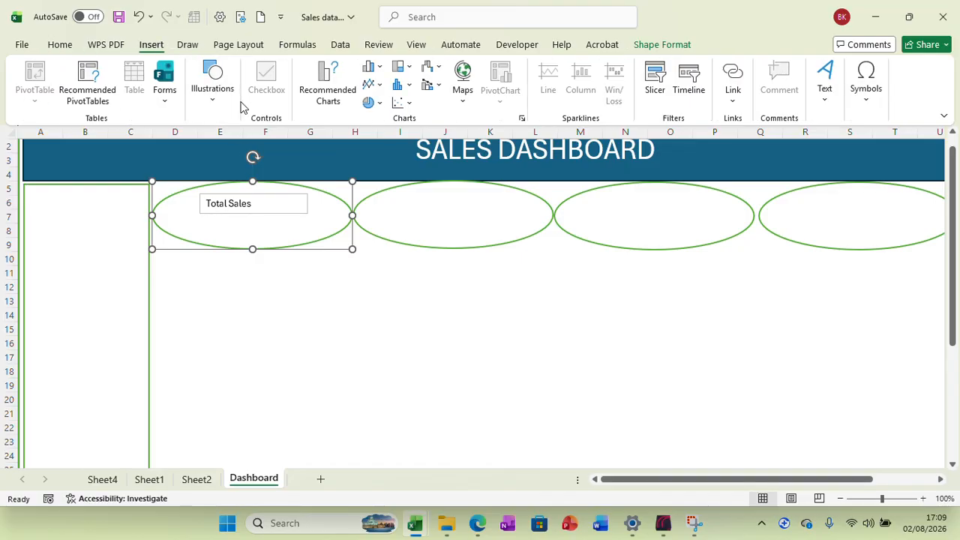
pyautogui.click(210, 105)
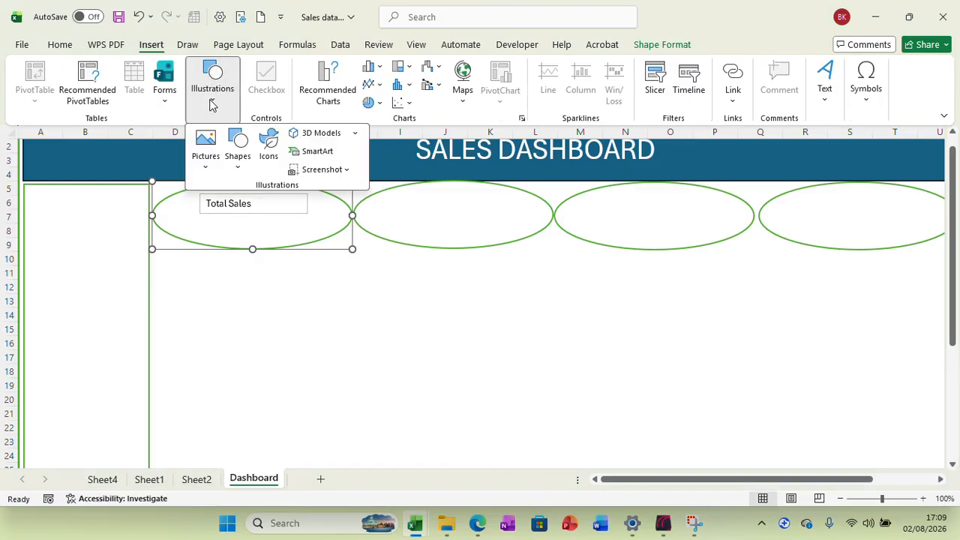
pyautogui.click(241, 174)
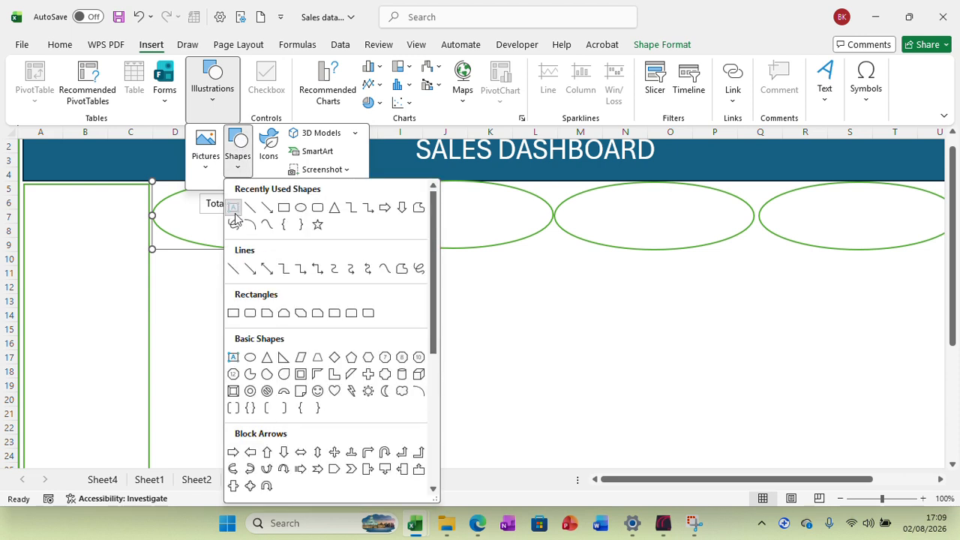
pyautogui.click(233, 207)
pyautogui.moveTo(213, 221); pyautogui.dragTo(289, 241)
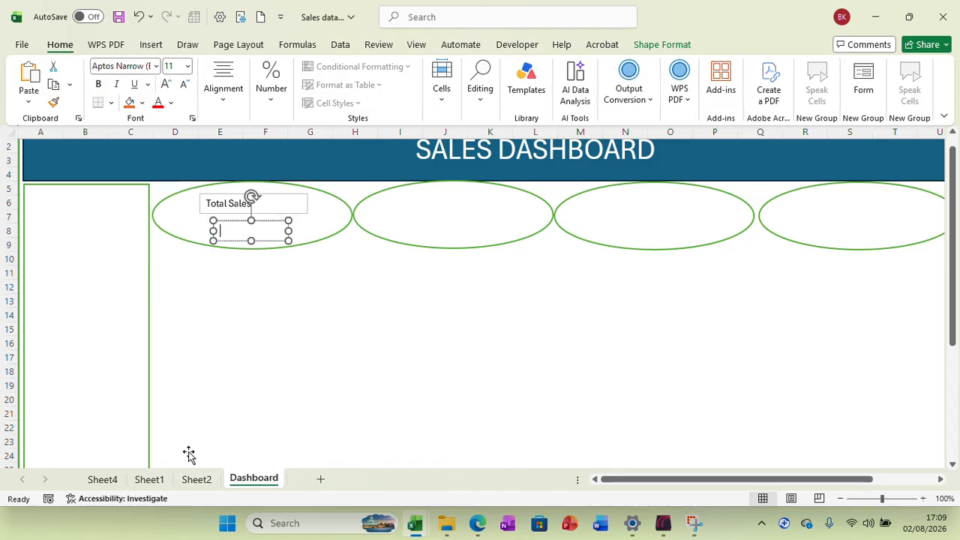
# Copy the Sum of Sales grand total from the PivotTable on Sheet4 into the Dashboard's empty text box, giving 78090
pyautogui.click(103, 480)
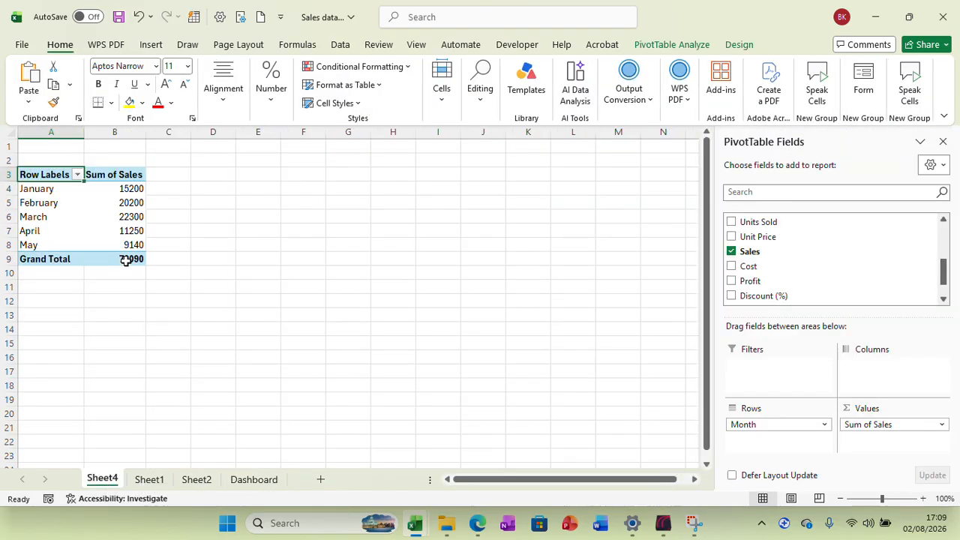
pyautogui.click(126, 260)
pyautogui.rightClick(126, 260)
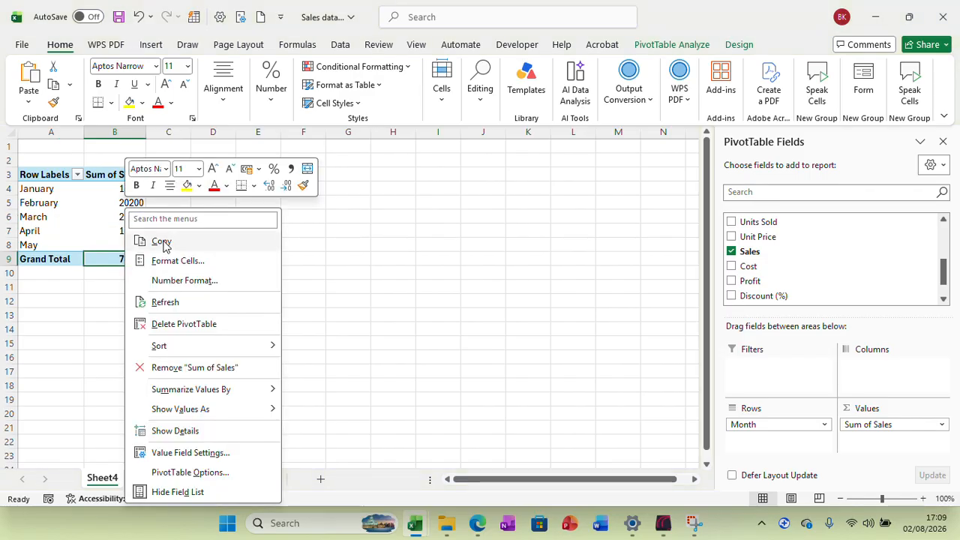
pyautogui.click(162, 242)
pyautogui.click(246, 483)
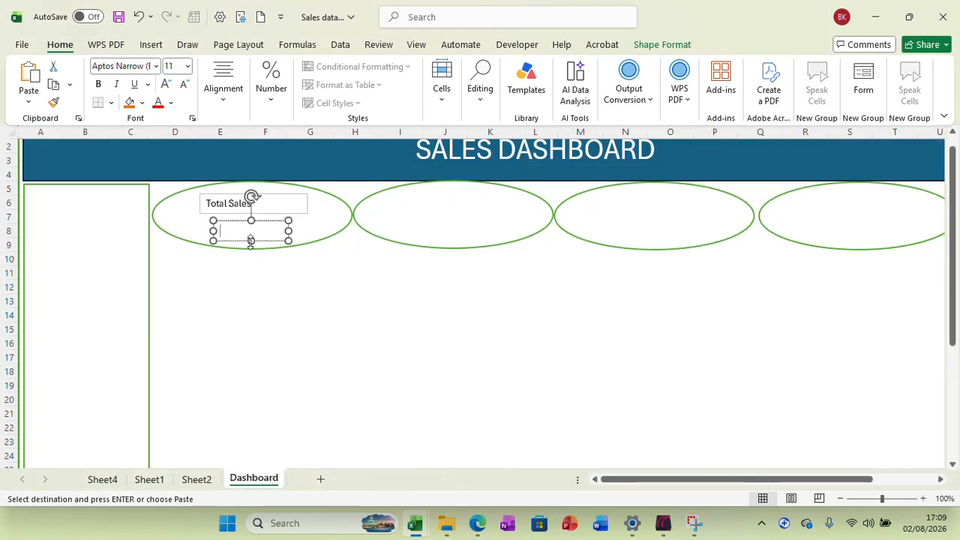
pyautogui.write('78090')
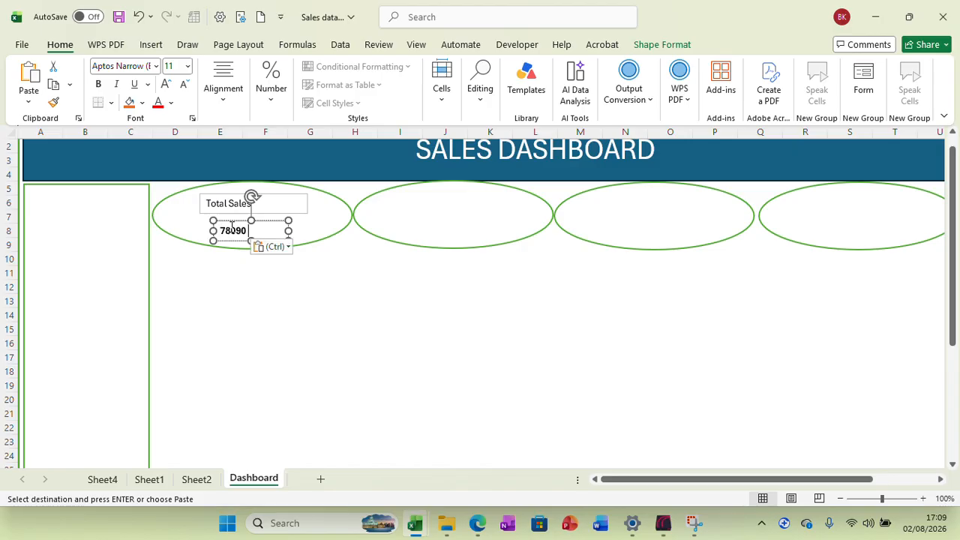
pyautogui.click(396, 299)
# Make the Total Sales and 78090 text boxes in the first oval slightly taller
pyautogui.click(246, 200)
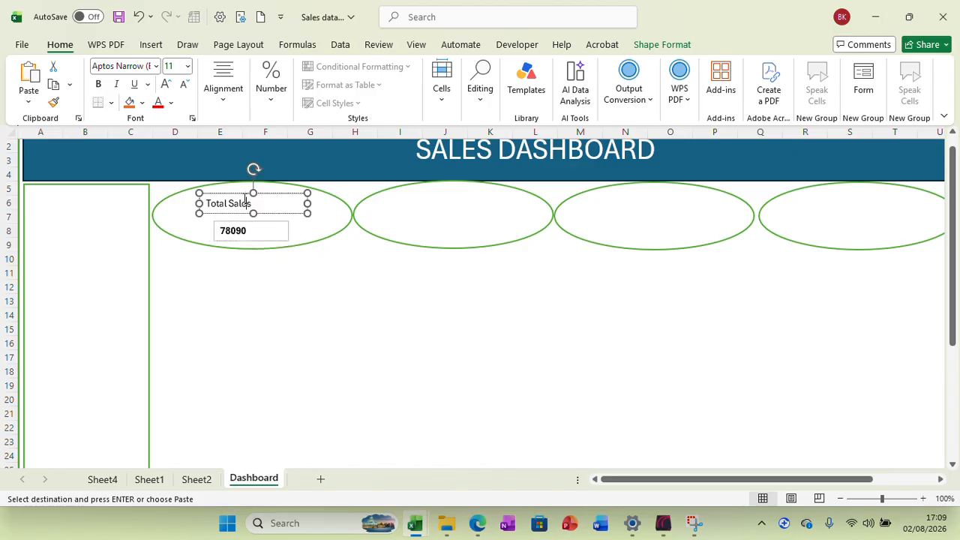
pyautogui.moveTo(235, 196); pyautogui.dragTo(207, 197)
pyautogui.click(246, 231)
pyautogui.click(243, 201)
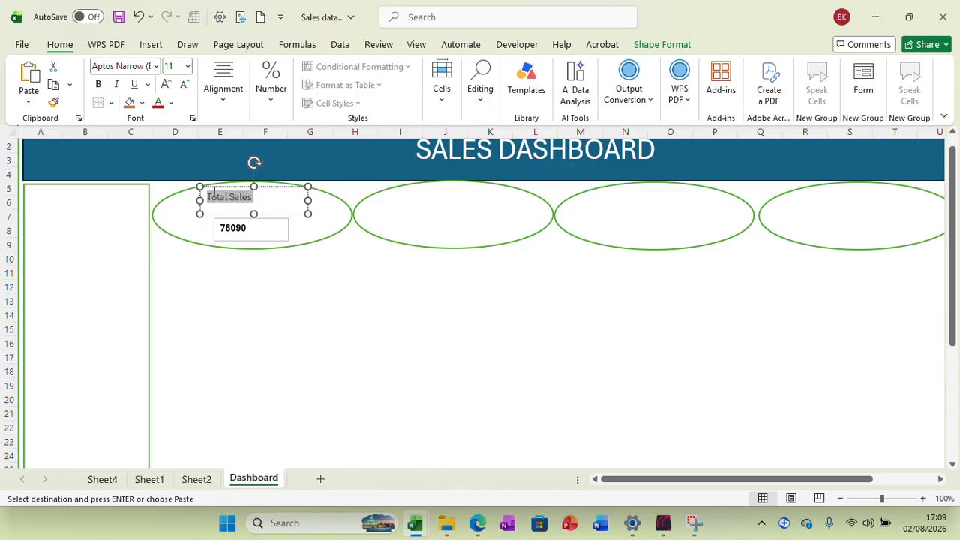
# Format the Total Sales label as 20 pt bold and centre it horizontally in its text box
pyautogui.click(188, 66)
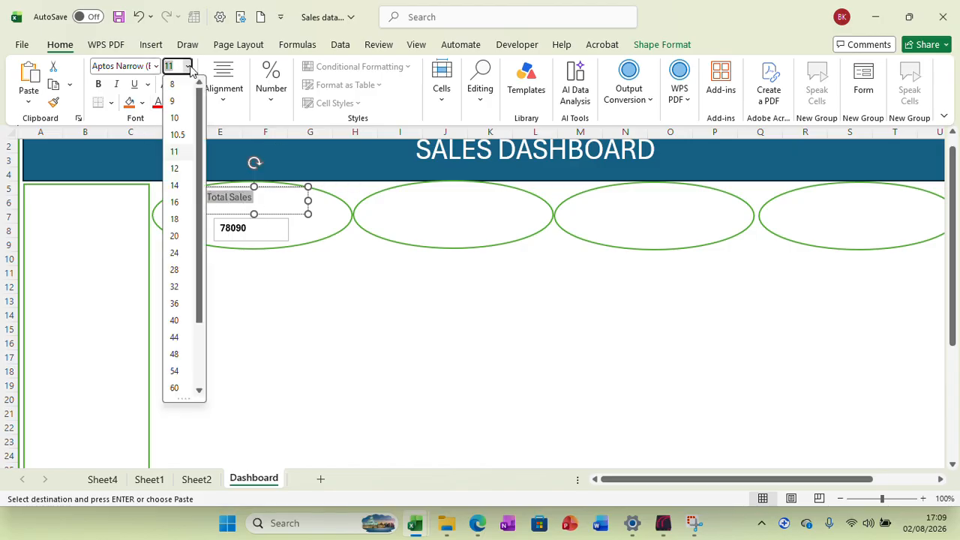
pyautogui.click(174, 237)
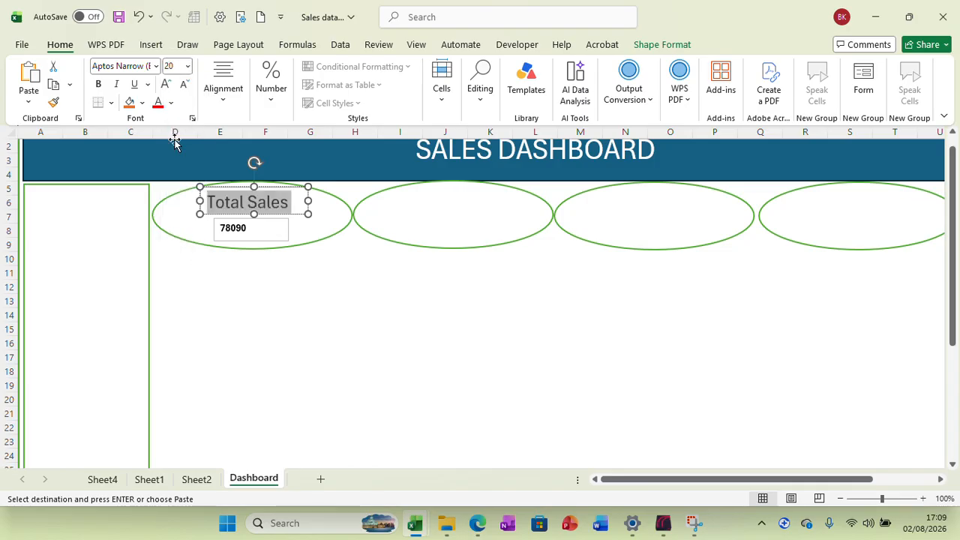
pyautogui.click(98, 83)
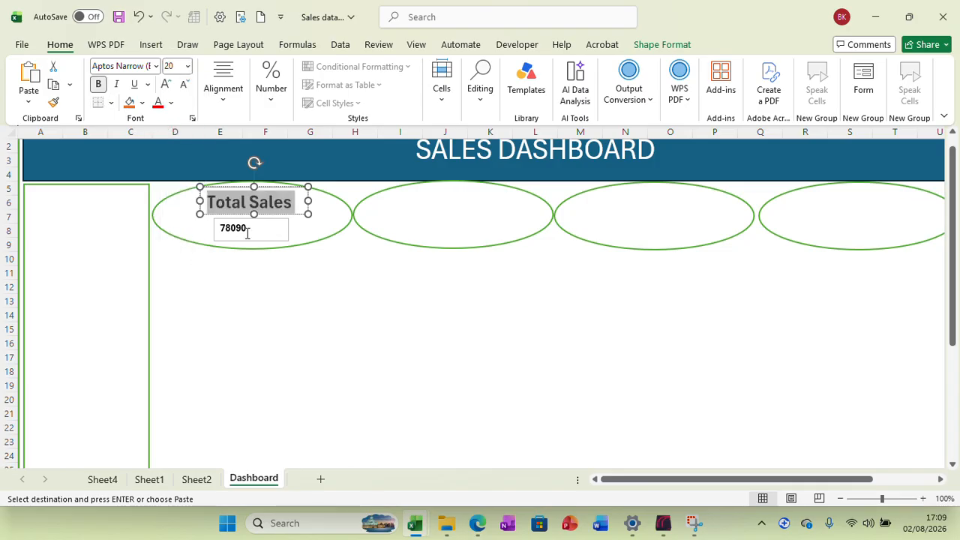
pyautogui.click(303, 274)
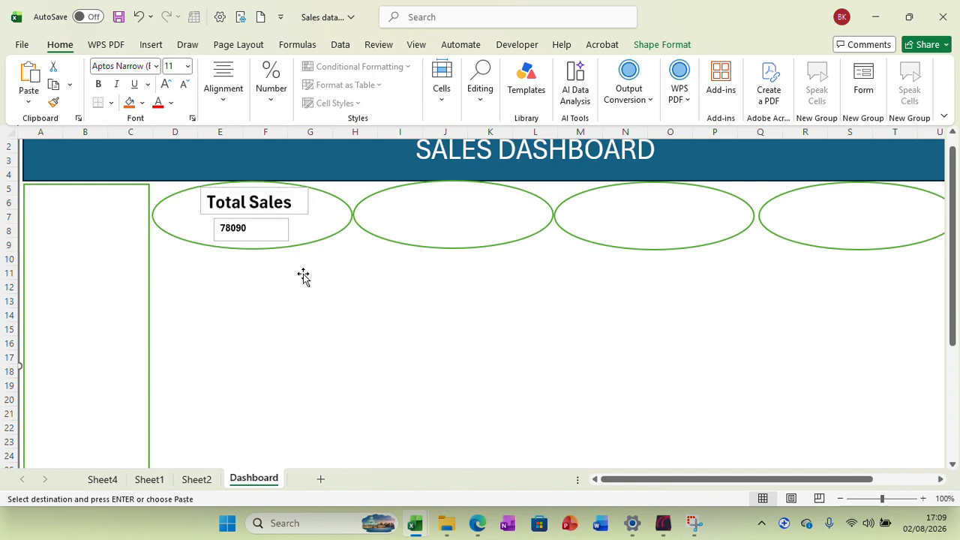
pyautogui.click(263, 235)
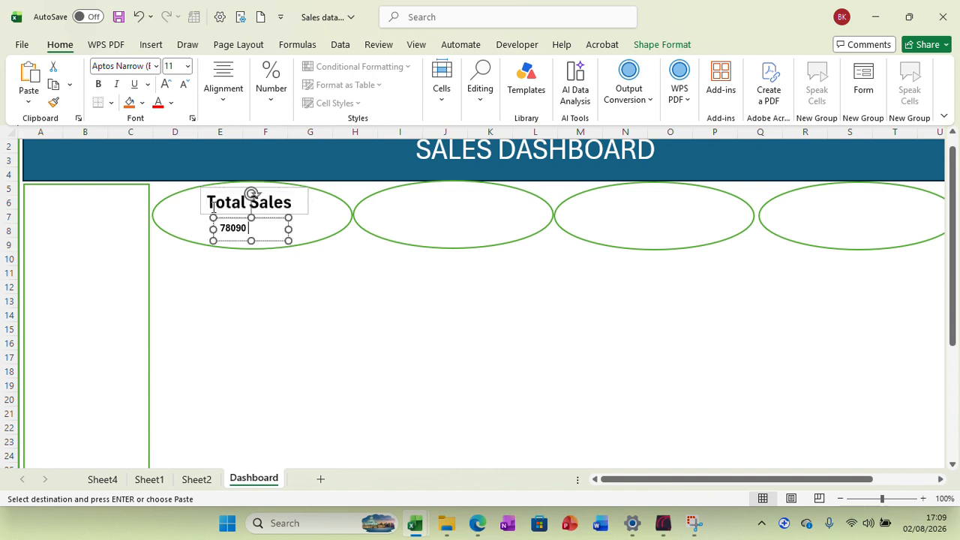
pyautogui.moveTo(209, 203); pyautogui.dragTo(293, 203)
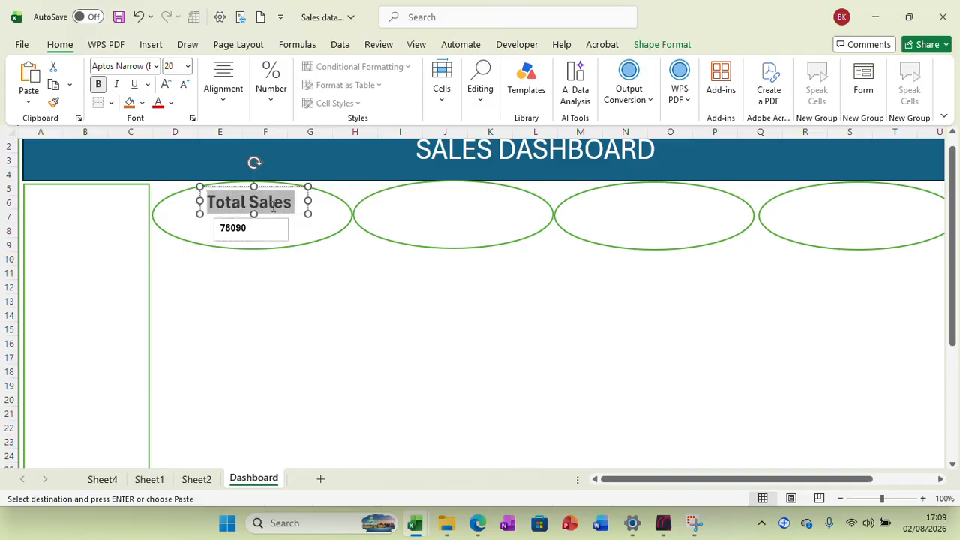
pyautogui.click(223, 103)
pyautogui.click(230, 162)
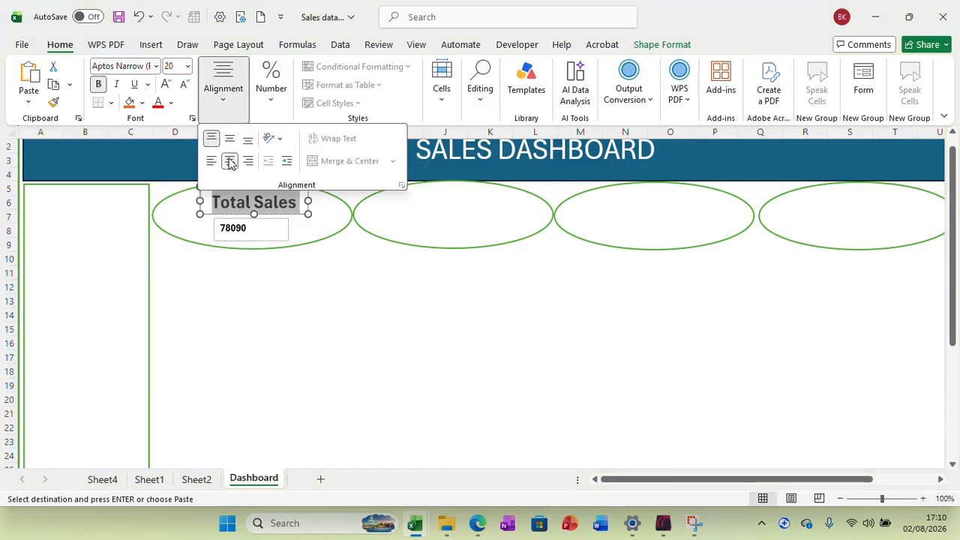
# Format the 78090 figure as 18 pt bold and centre it horizontally in its text box
pyautogui.click(252, 226)
pyautogui.moveTo(253, 227); pyautogui.dragTo(228, 226)
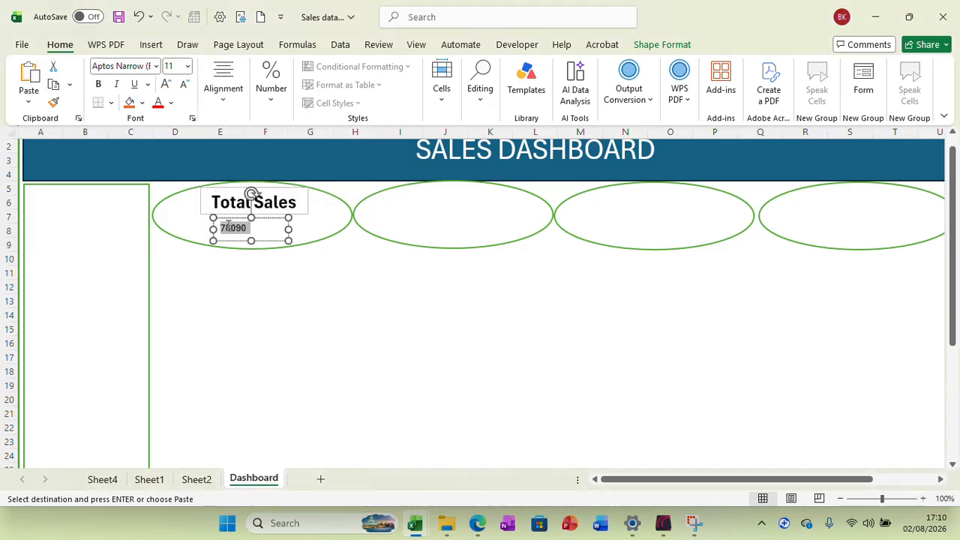
pyautogui.click(188, 66)
pyautogui.click(178, 218)
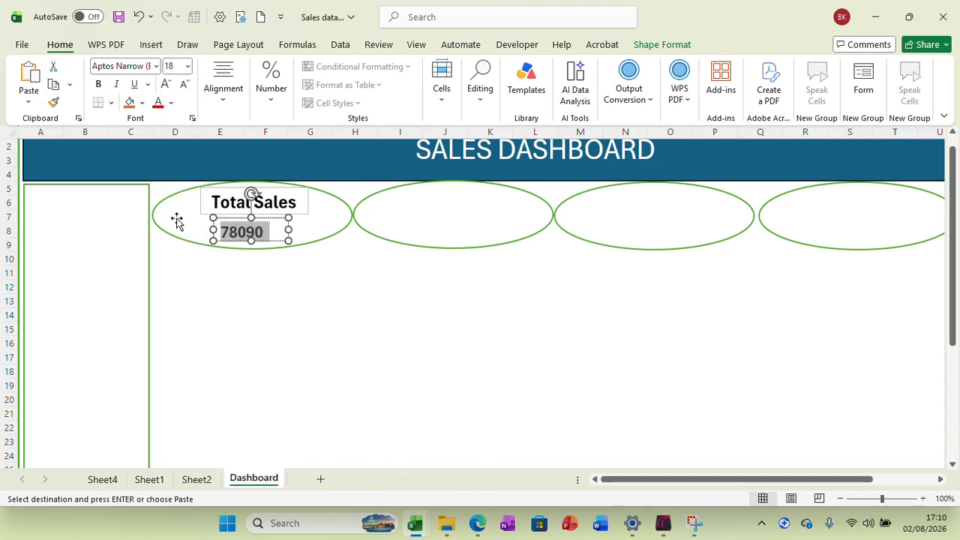
pyautogui.click(100, 84)
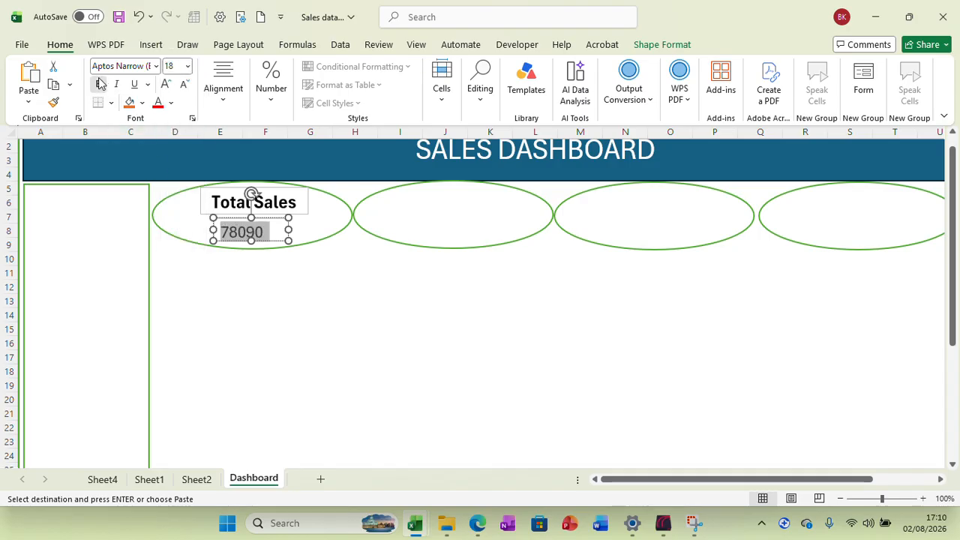
pyautogui.click(100, 83)
pyautogui.click(224, 94)
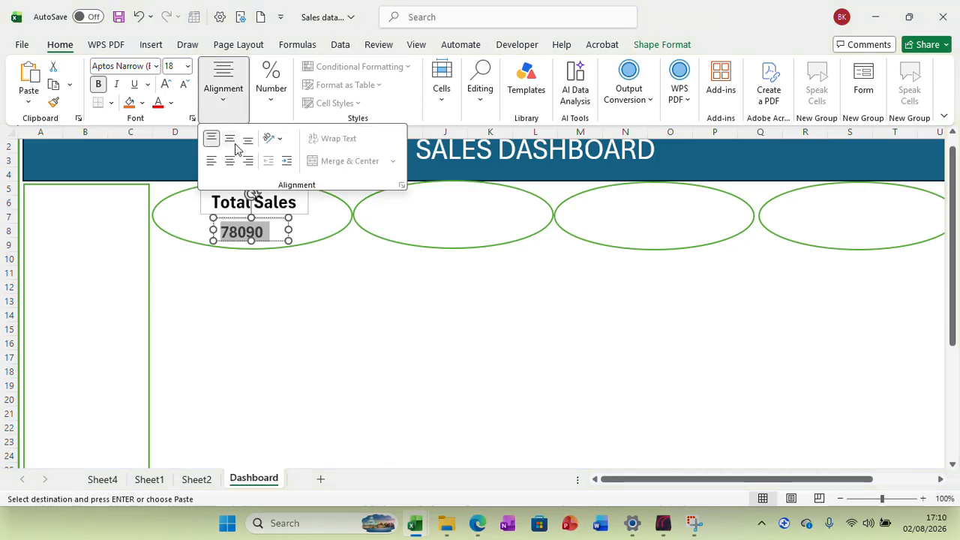
pyautogui.click(230, 160)
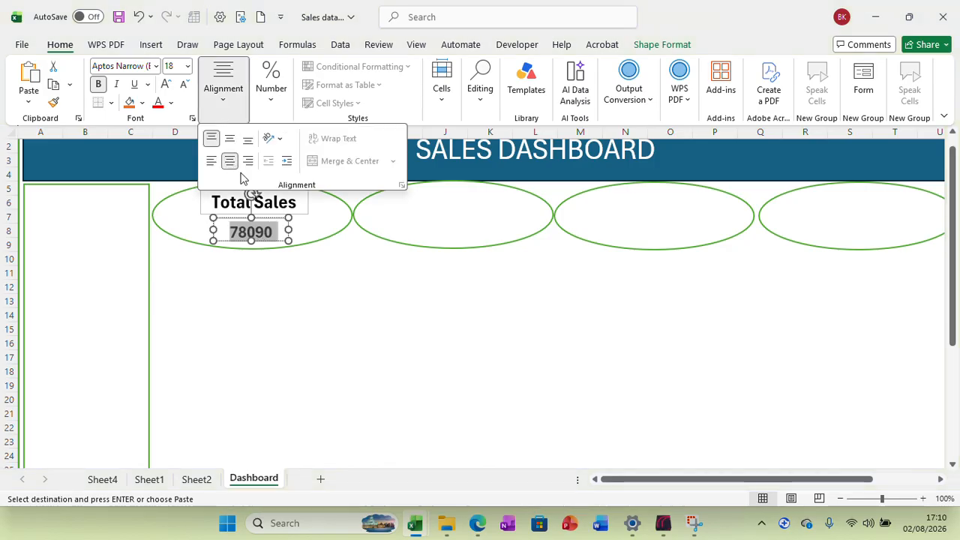
# Set the shape outline of both the Total Sales and 78090 text boxes to white
pyautogui.click(296, 204)
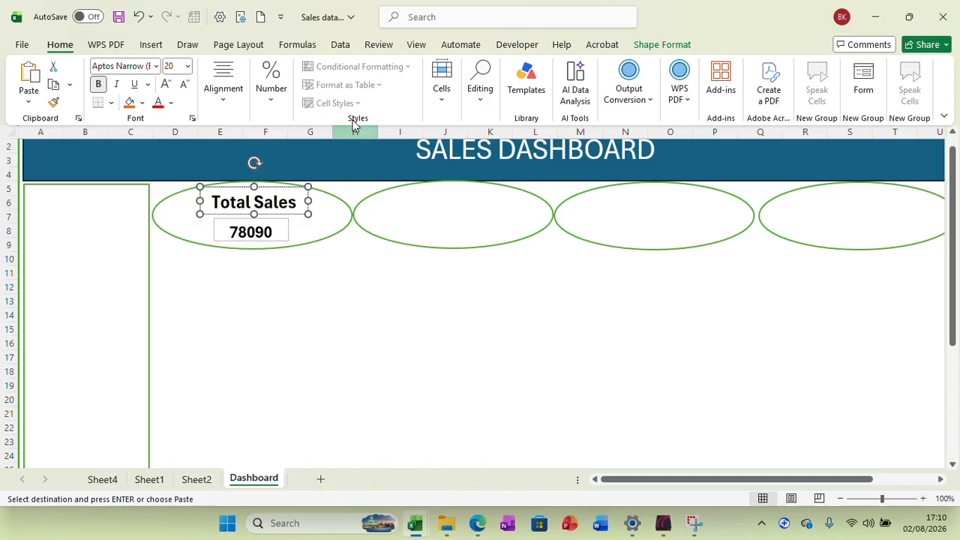
pyautogui.click(649, 45)
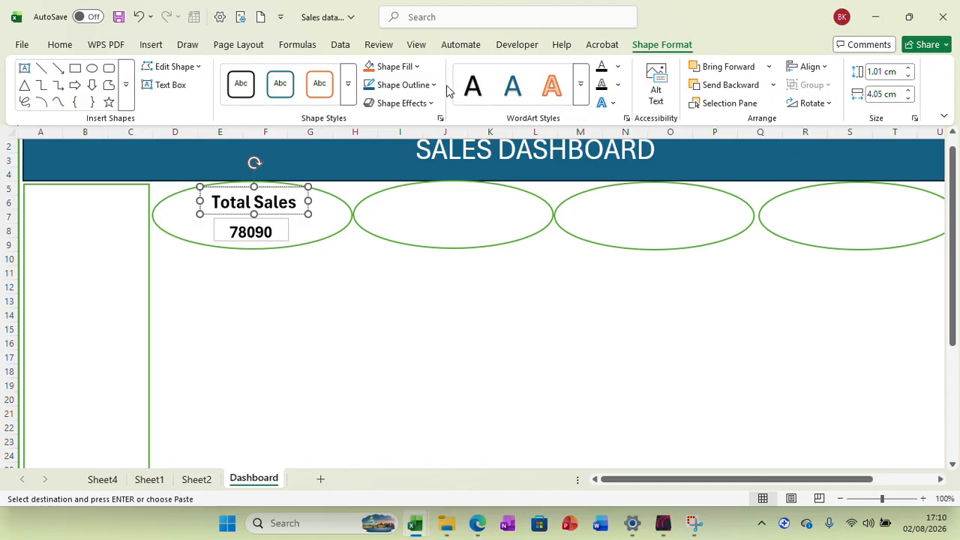
pyautogui.click(401, 84)
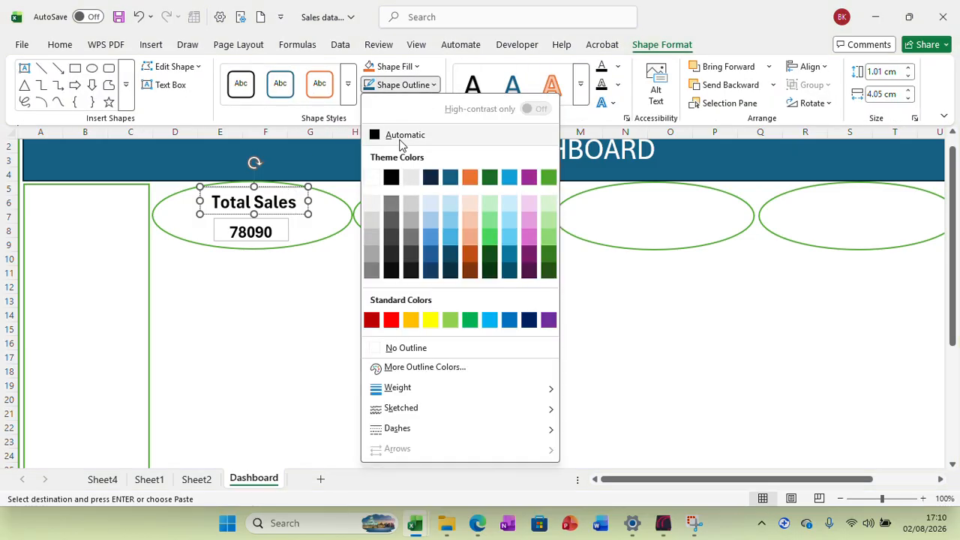
pyautogui.click(372, 177)
pyautogui.click(279, 232)
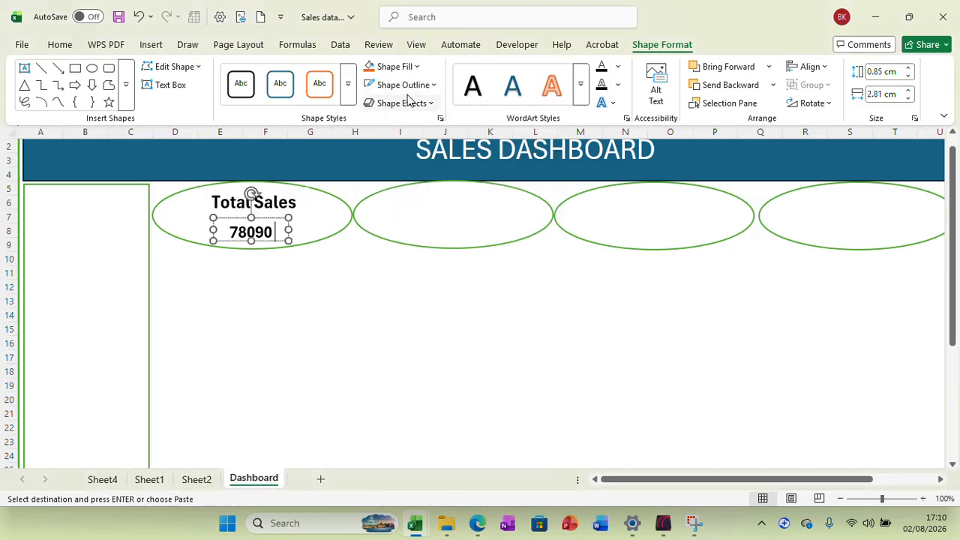
pyautogui.click(432, 86)
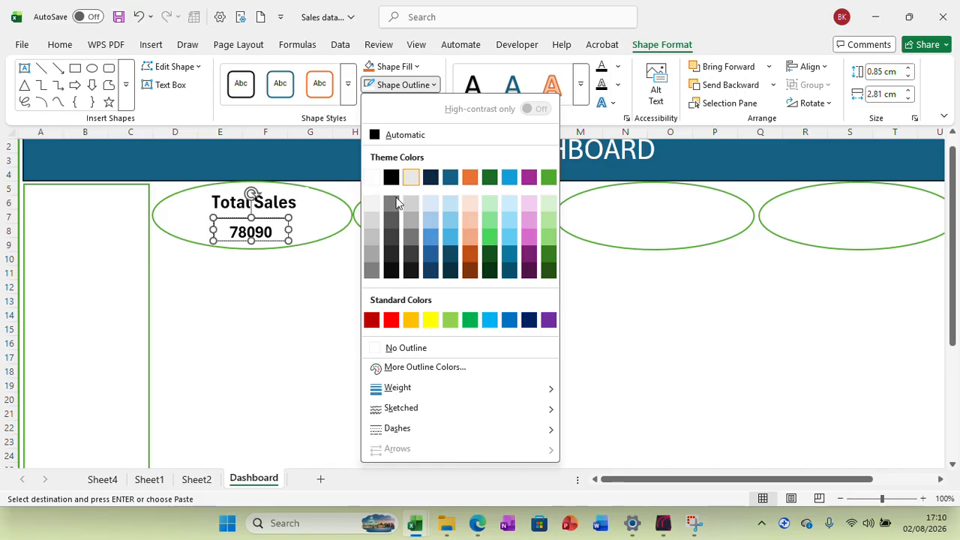
pyautogui.click(372, 176)
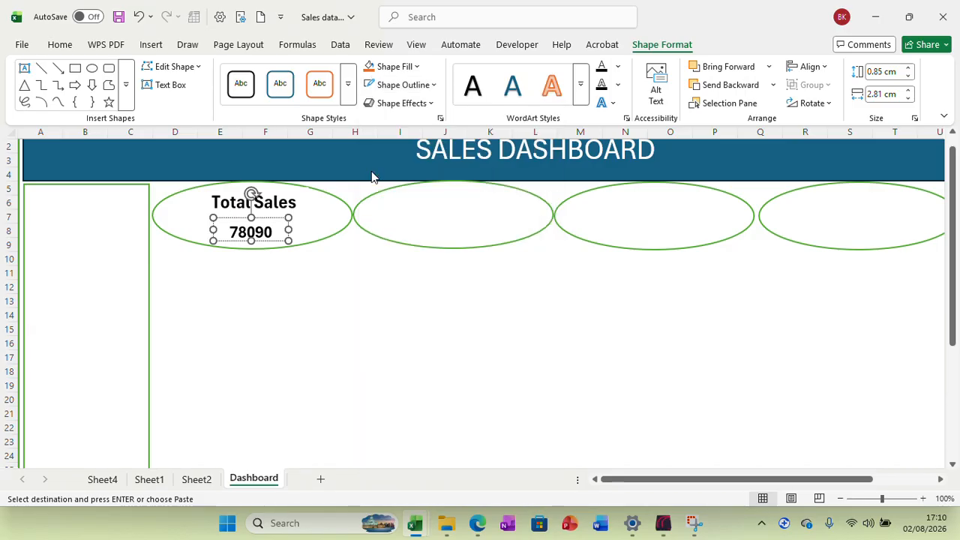
pyautogui.click(338, 295)
# Apply the first Preset shape effect to the oval behind the Total Sales label
pyautogui.click(322, 224)
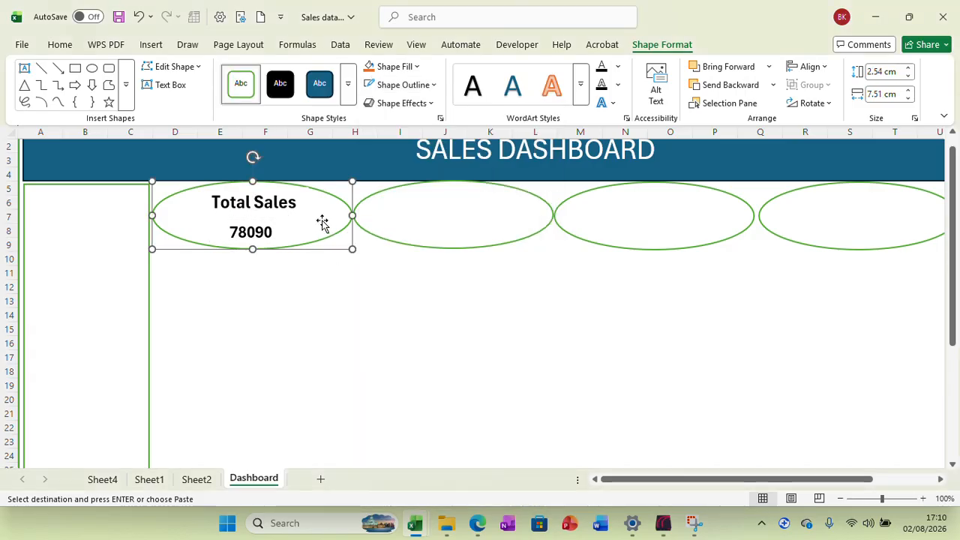
pyautogui.click(432, 103)
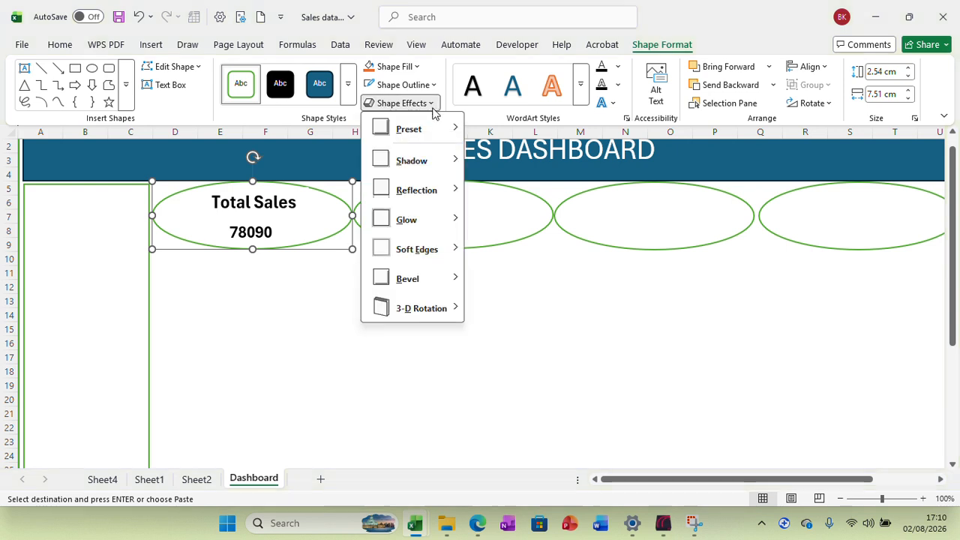
pyautogui.moveTo(424, 164)
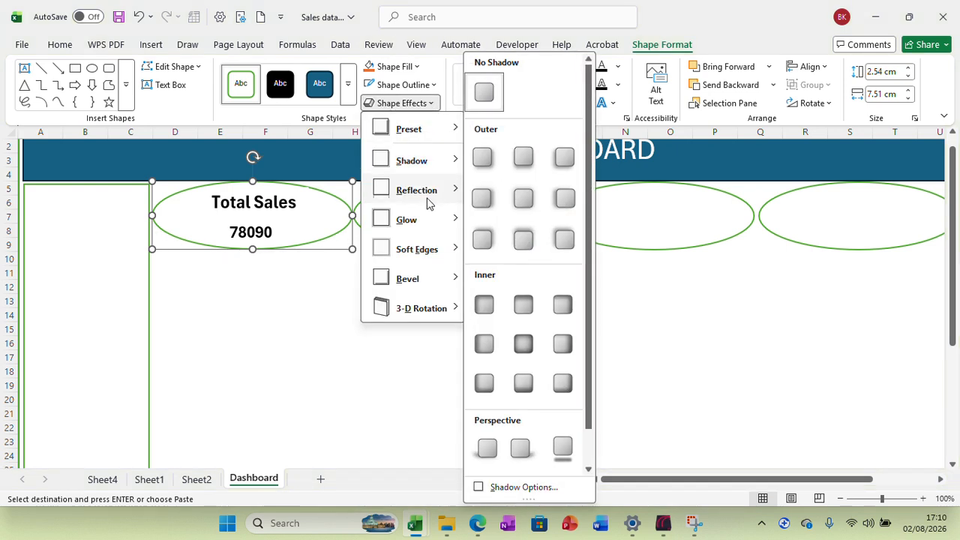
pyautogui.moveTo(425, 224)
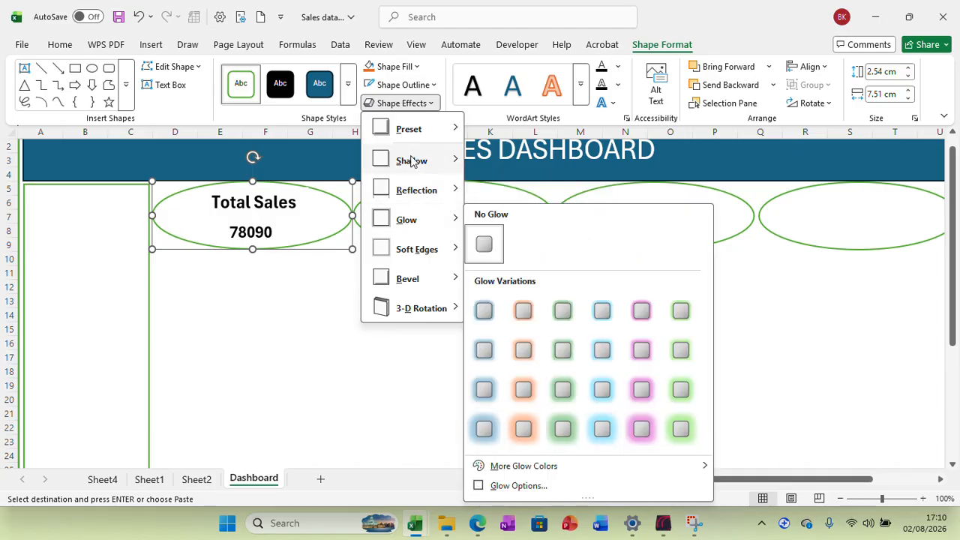
pyautogui.moveTo(413, 133)
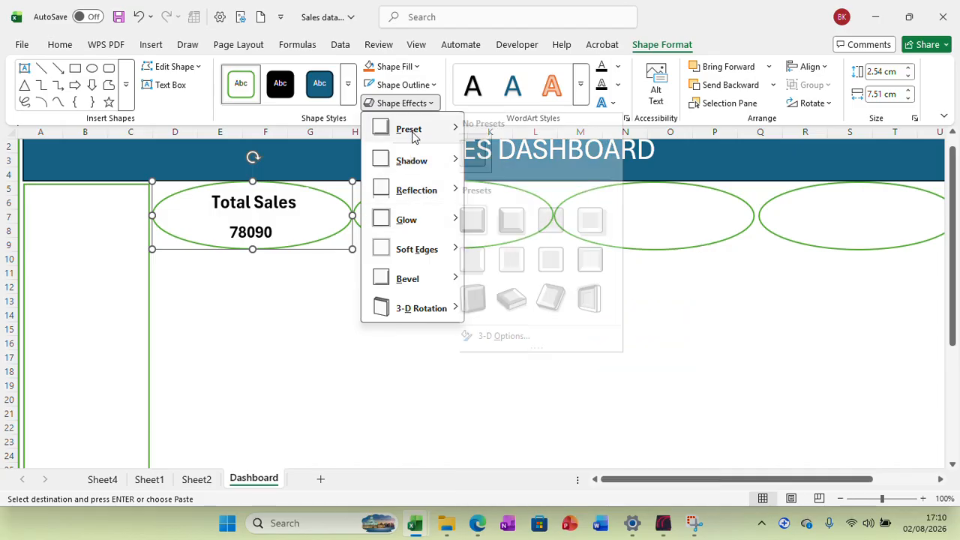
pyautogui.click(485, 226)
pyautogui.click(439, 287)
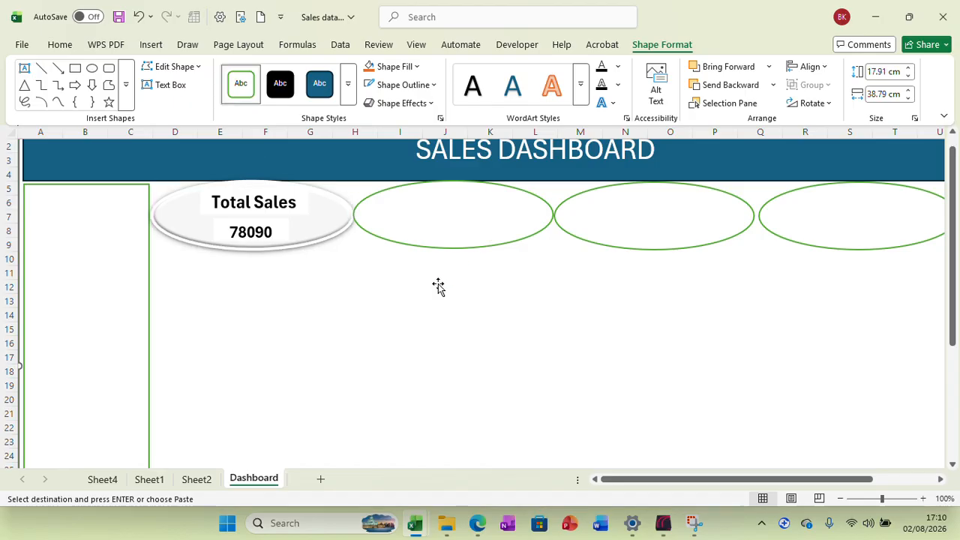
# Draw a text box inside the upper half of the second KPI oval on the dashboard
pyautogui.click(447, 225)
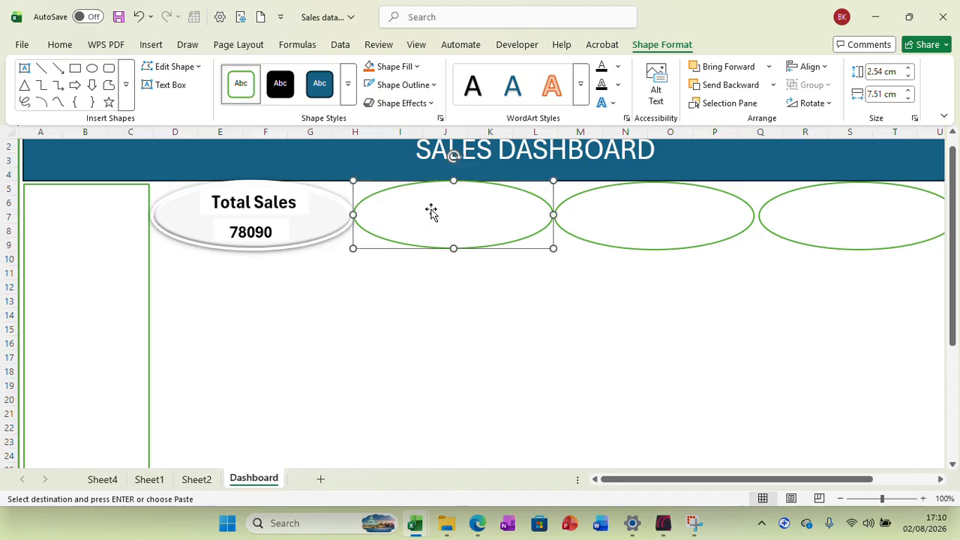
pyautogui.click(151, 45)
pyautogui.click(212, 105)
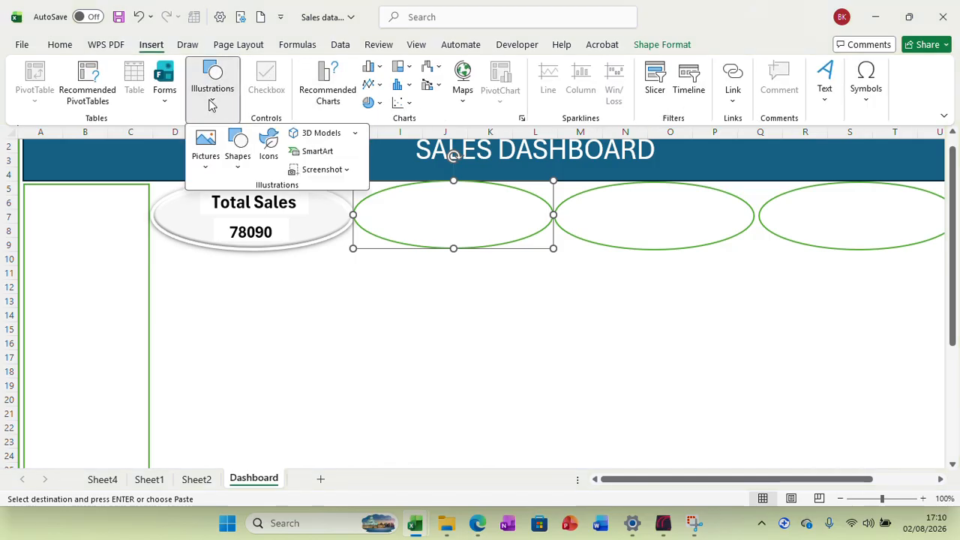
pyautogui.click(238, 165)
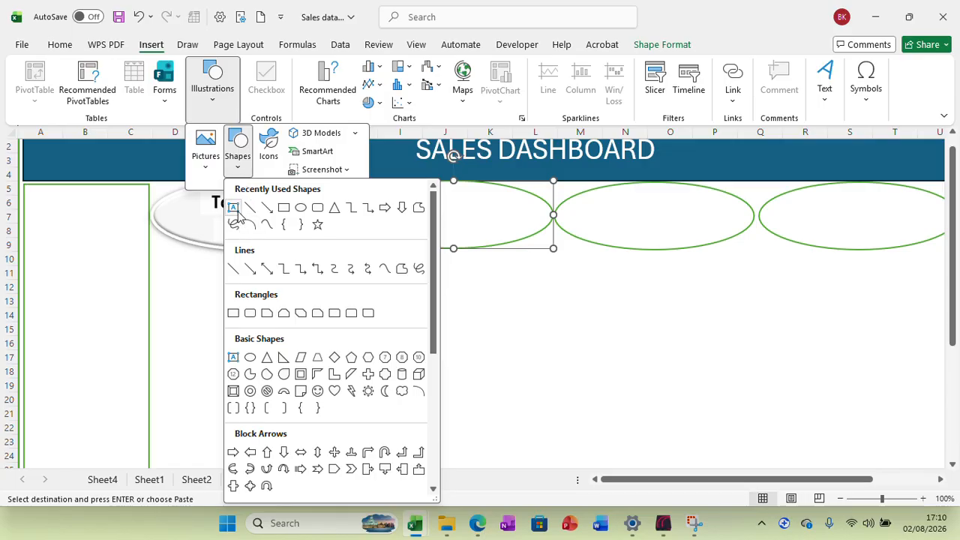
pyautogui.click(233, 208)
pyautogui.moveTo(406, 189); pyautogui.dragTo(517, 213)
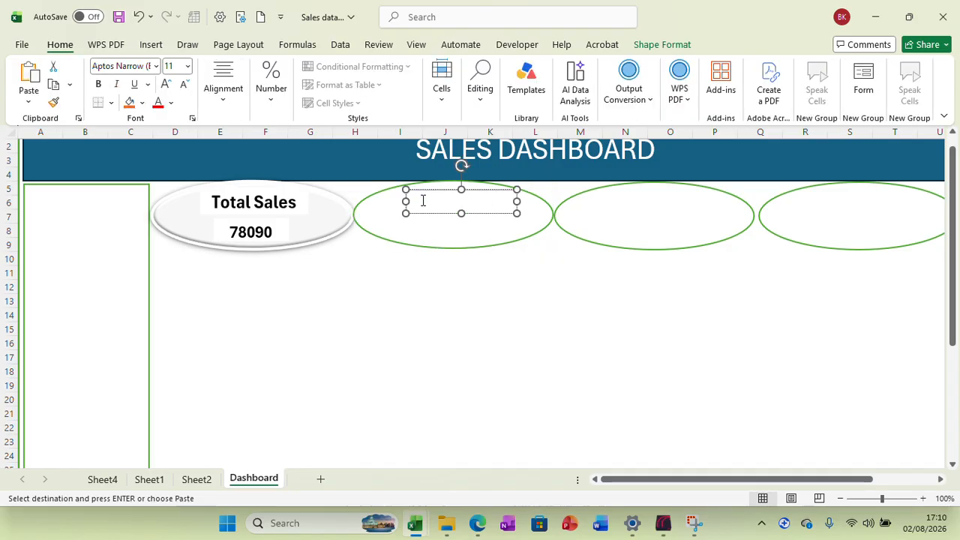
# Copy the Total Profit label from Sheet2 into the second oval's new text box and nudge the box slightly upward
pyautogui.click(103, 478)
pyautogui.click(201, 480)
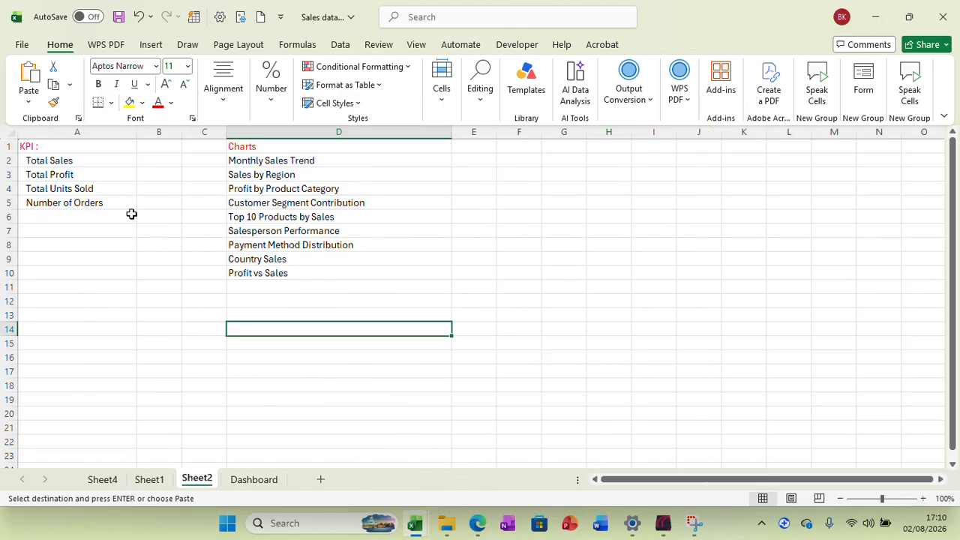
pyautogui.click(87, 176)
pyautogui.rightClick(87, 175)
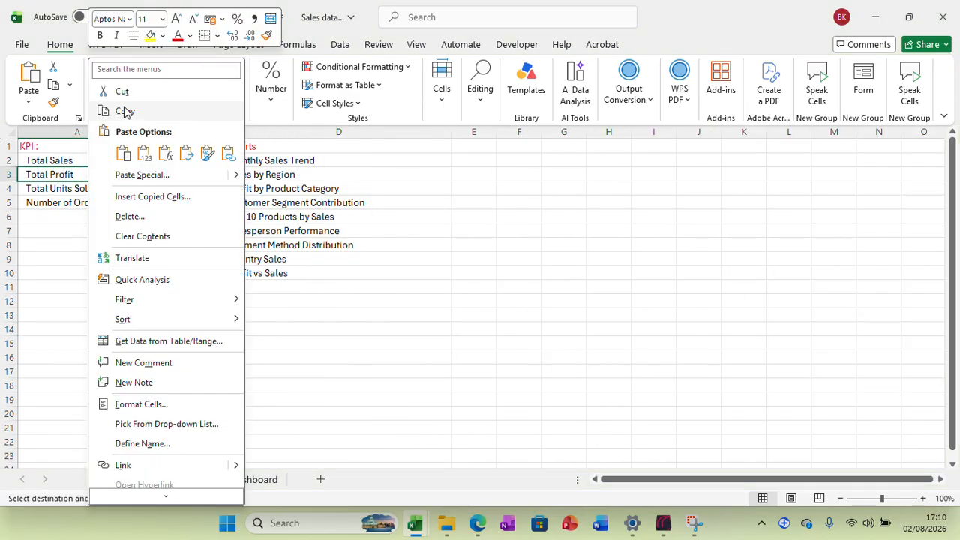
pyautogui.click(125, 111)
pyautogui.click(253, 480)
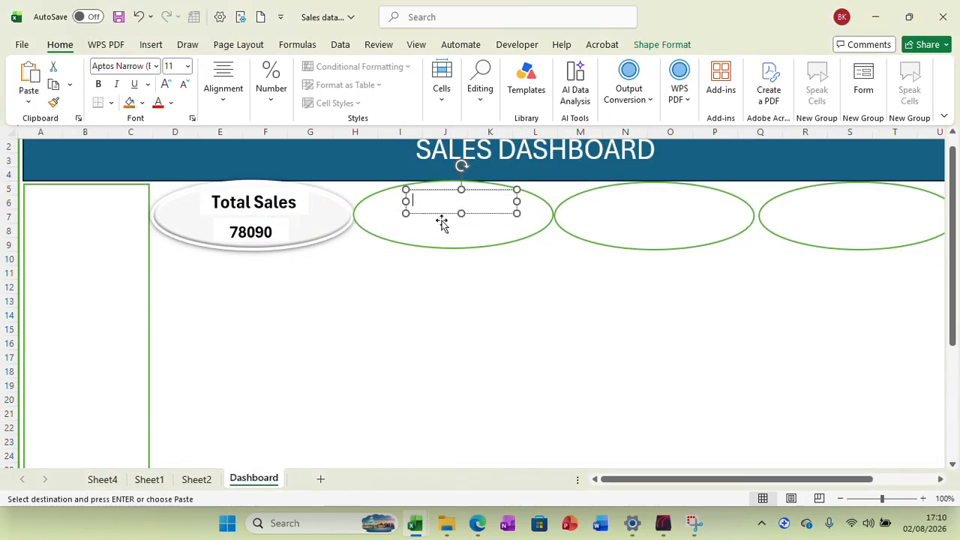
pyautogui.hotkey('ctrl', 'v')
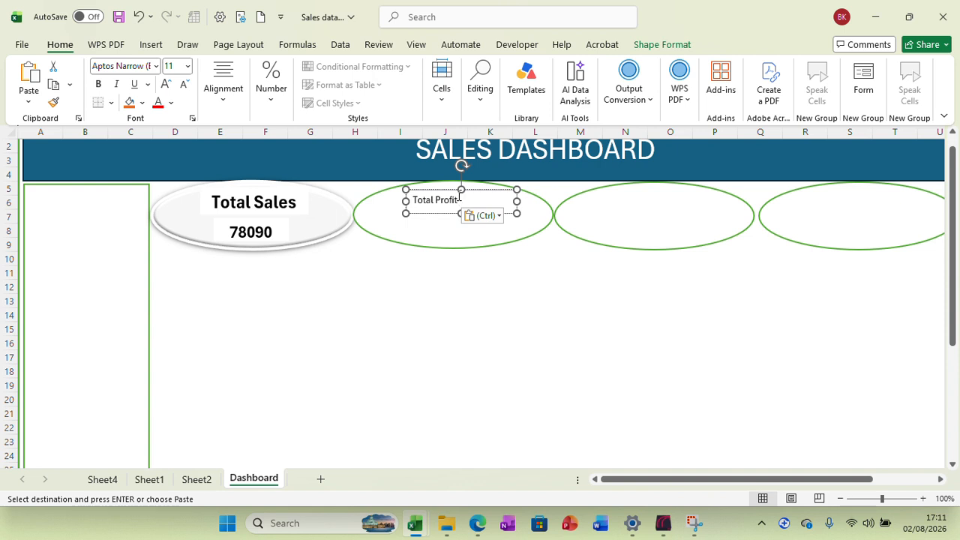
pyautogui.click(455, 188)
# Format the Total Profit label as 20 pt bold and centre it horizontally in its text box
pyautogui.moveTo(458, 195); pyautogui.dragTo(421, 194)
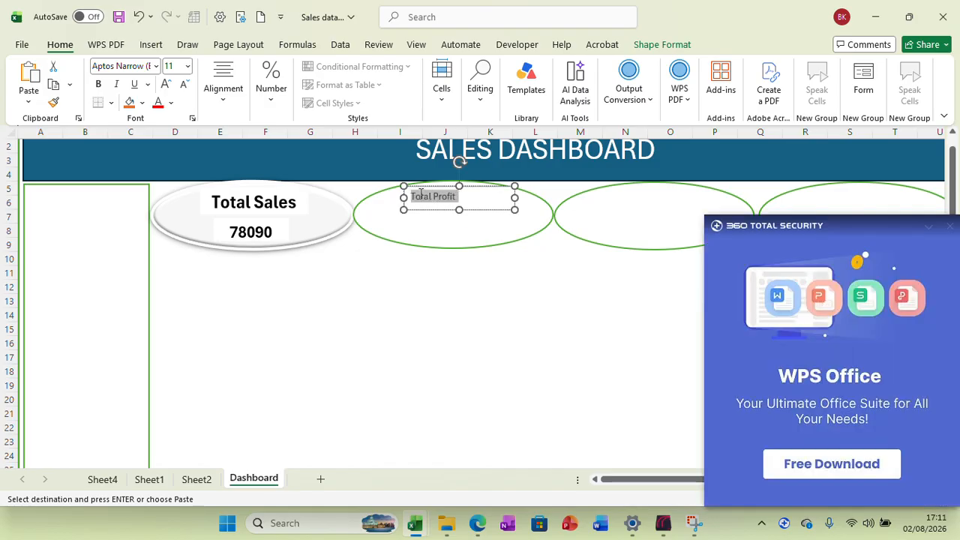
pyautogui.click(187, 66)
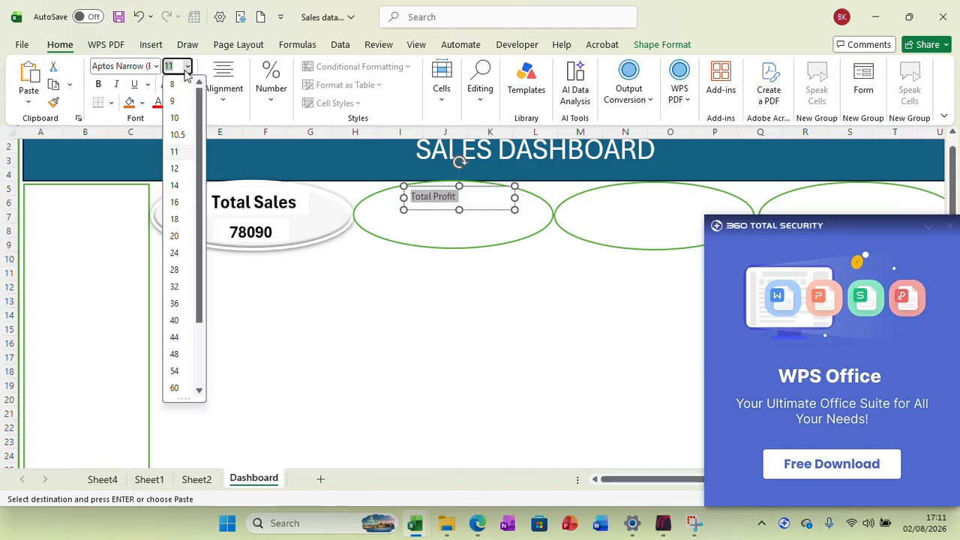
pyautogui.click(174, 236)
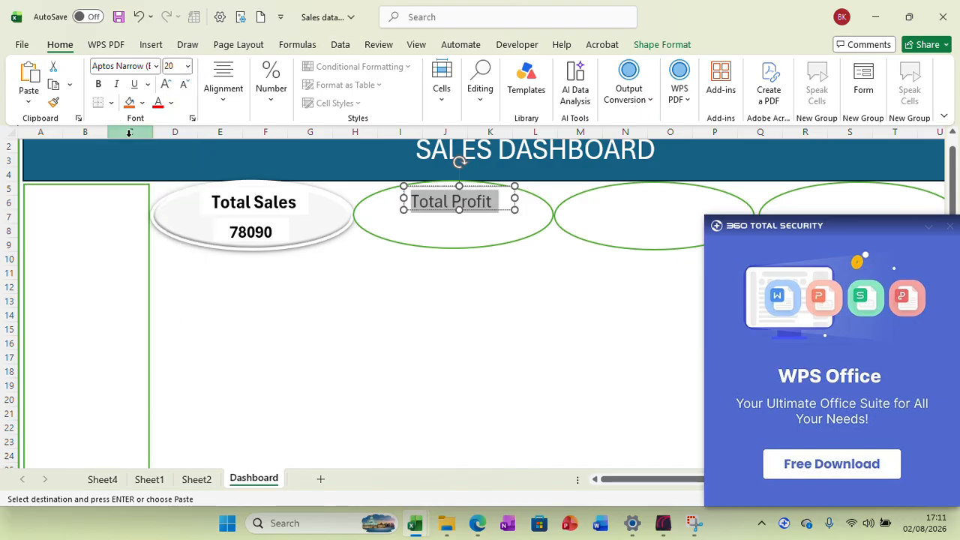
pyautogui.click(101, 85)
pyautogui.click(225, 102)
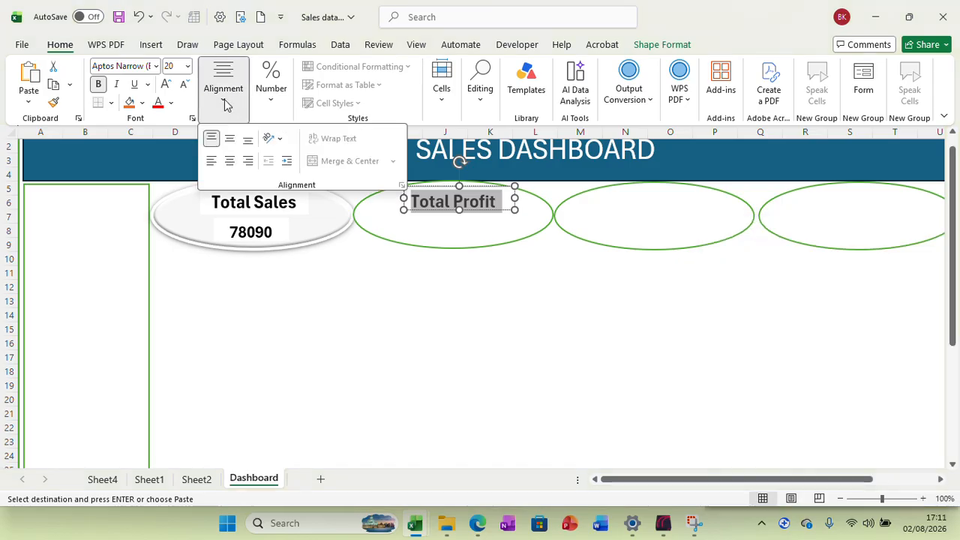
pyautogui.click(230, 162)
pyautogui.click(443, 223)
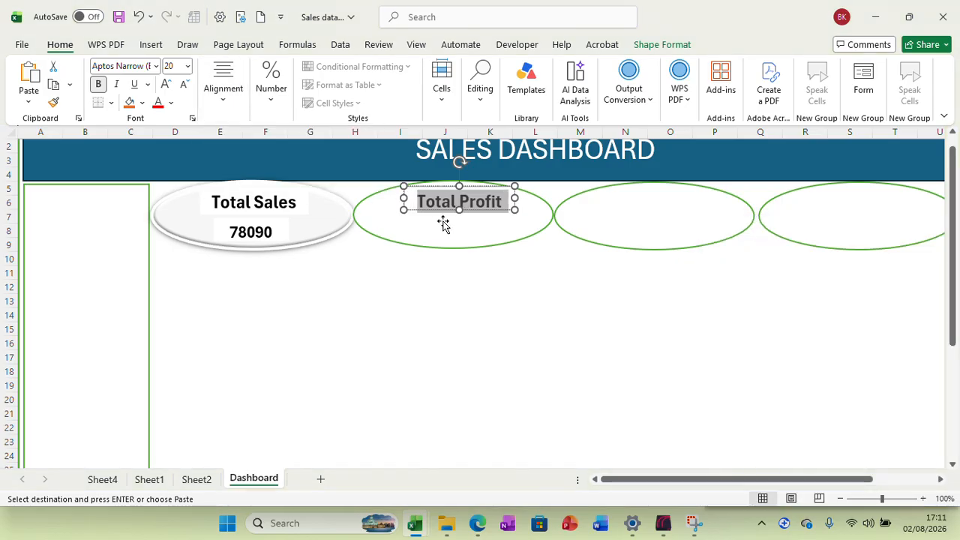
# Draw an empty text box for the figure below the Total Profit label in the second oval
pyautogui.click(443, 224)
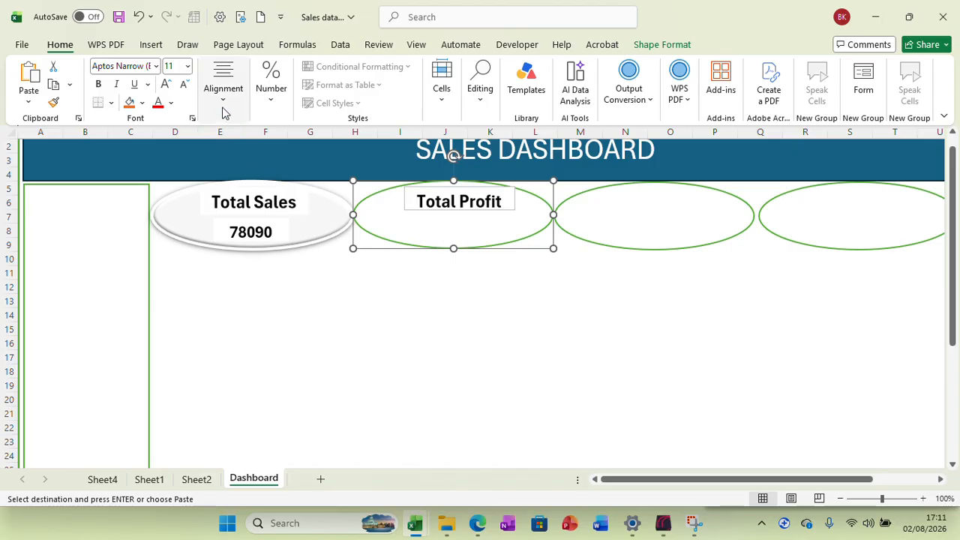
pyautogui.click(153, 44)
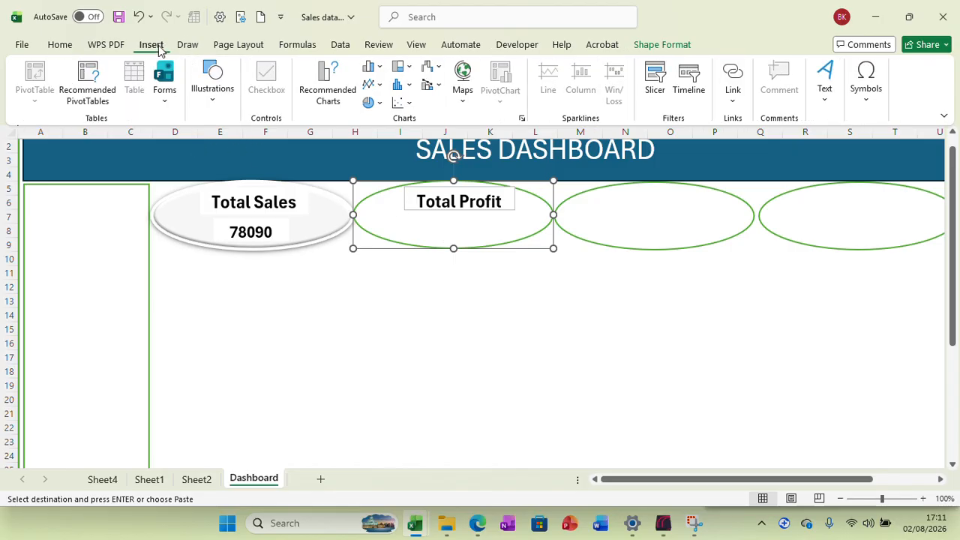
pyautogui.click(213, 102)
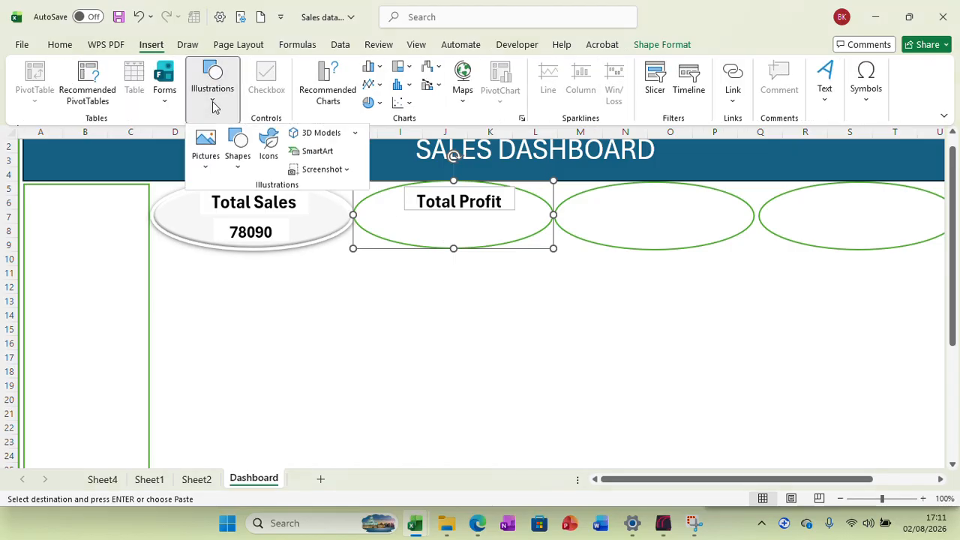
pyautogui.click(239, 170)
pyautogui.click(233, 207)
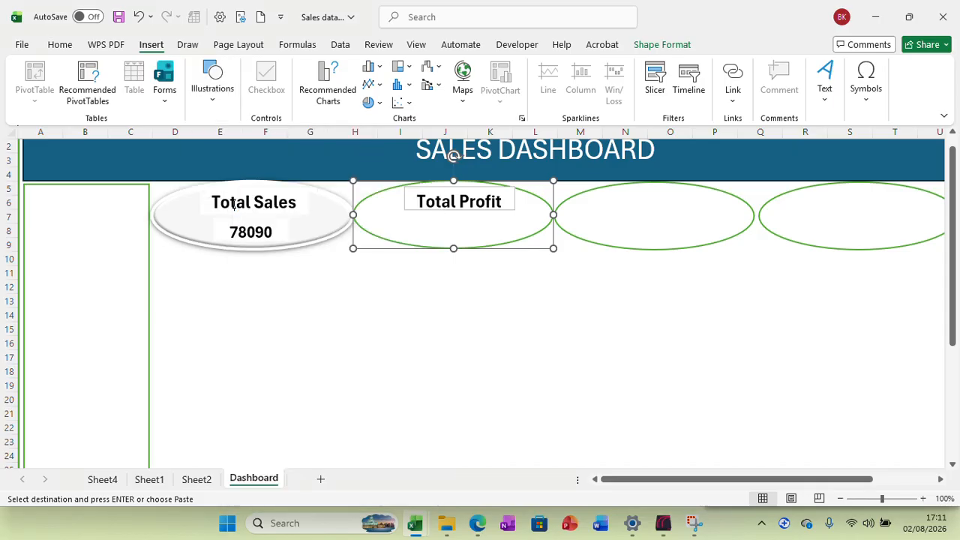
pyautogui.moveTo(408, 219); pyautogui.dragTo(516, 239)
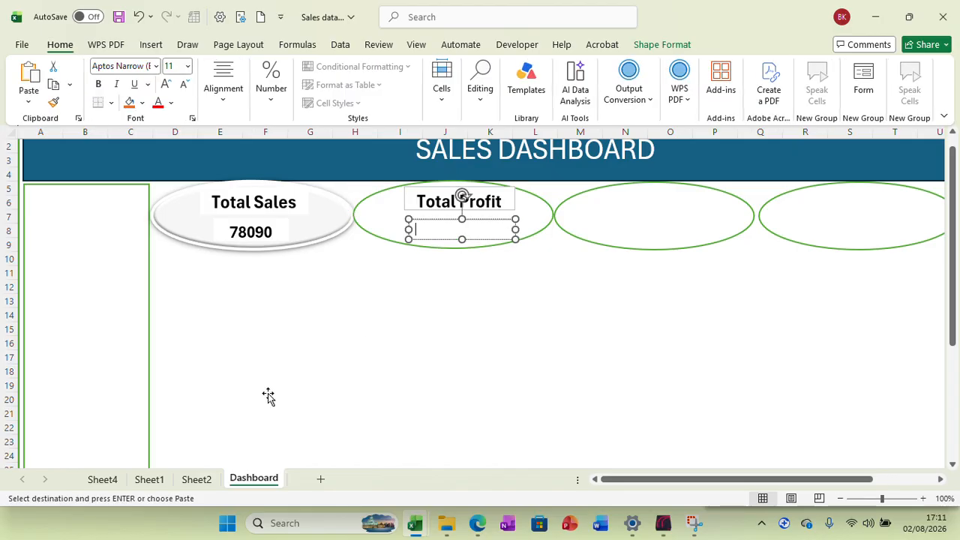
# Draw a text box in the upper half of the third KPI oval and nudge it slightly up and left
pyautogui.click(610, 212)
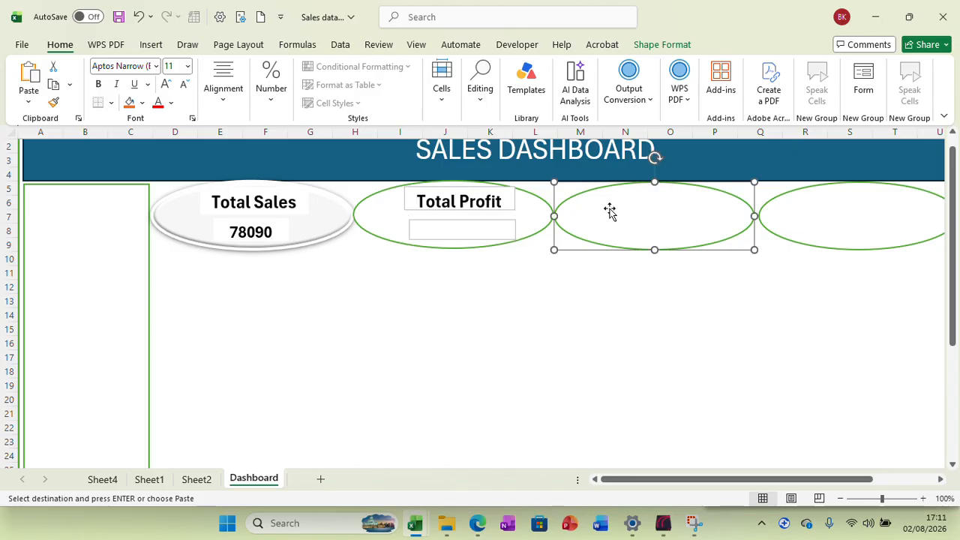
pyautogui.click(151, 45)
pyautogui.click(210, 88)
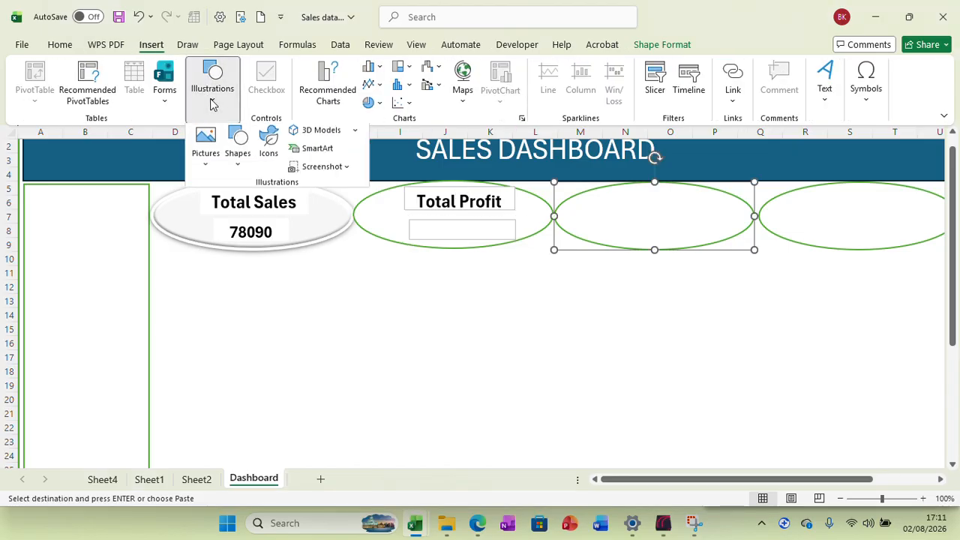
pyautogui.click(237, 158)
pyautogui.click(233, 208)
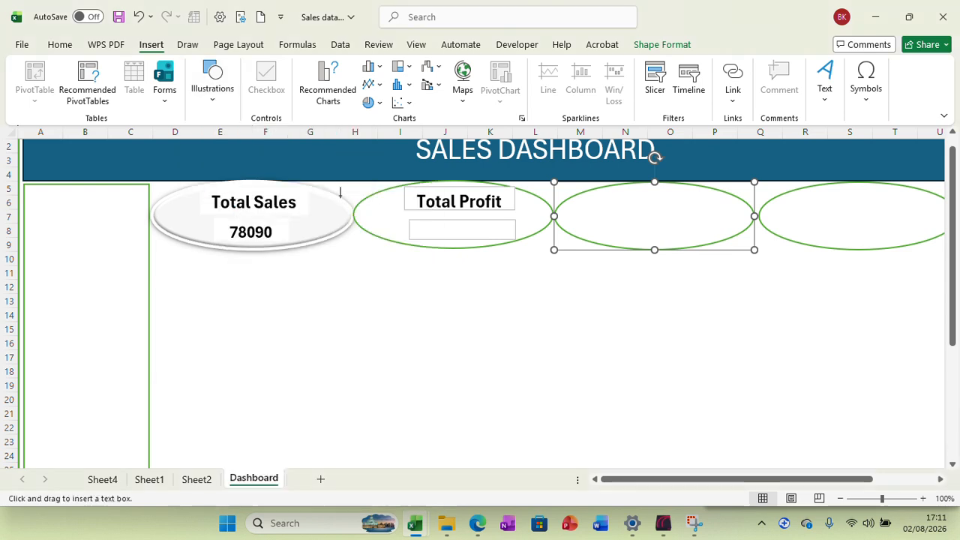
pyautogui.moveTo(595, 191); pyautogui.dragTo(720, 219)
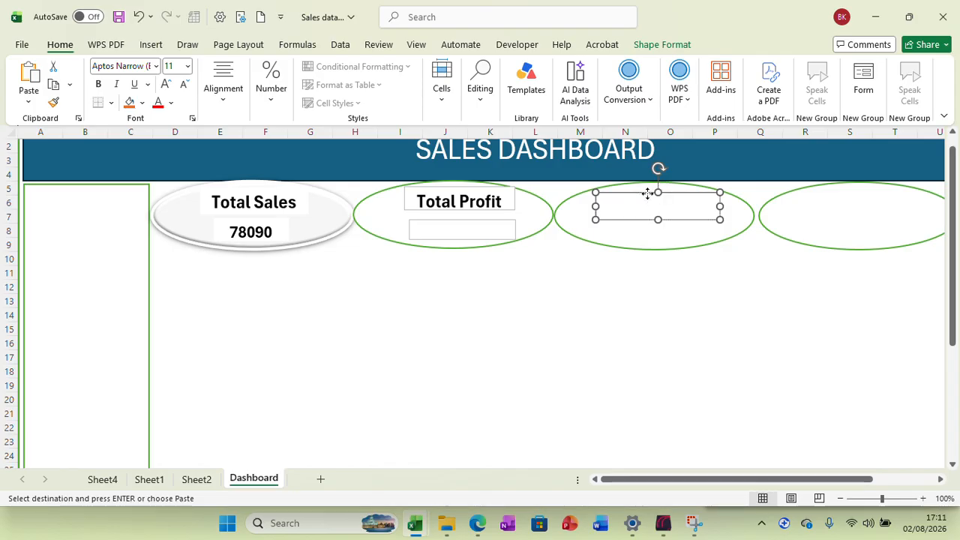
pyautogui.moveTo(648, 193); pyautogui.dragTo(645, 195)
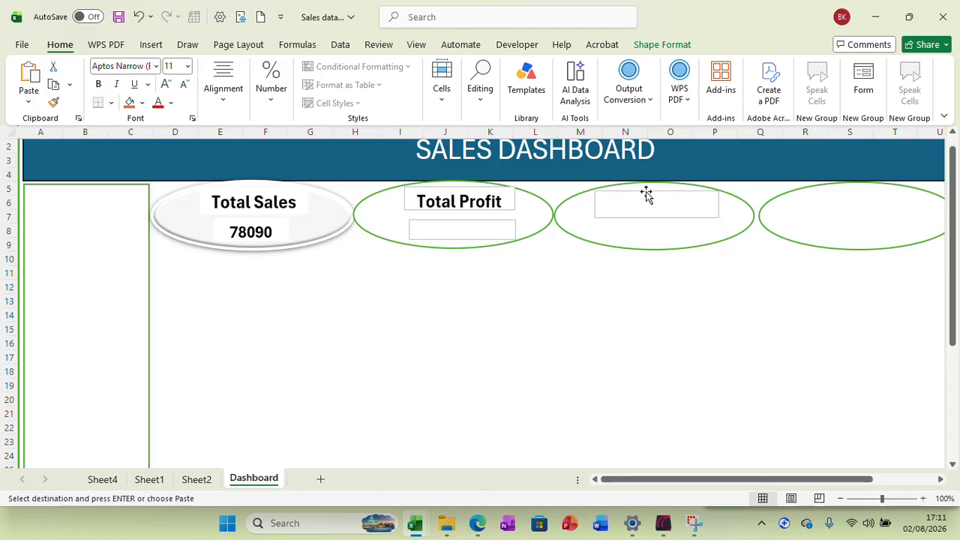
# Copy the Total Units Sold label from Sheet2 and paste it into the third oval's text box
pyautogui.click(135, 482)
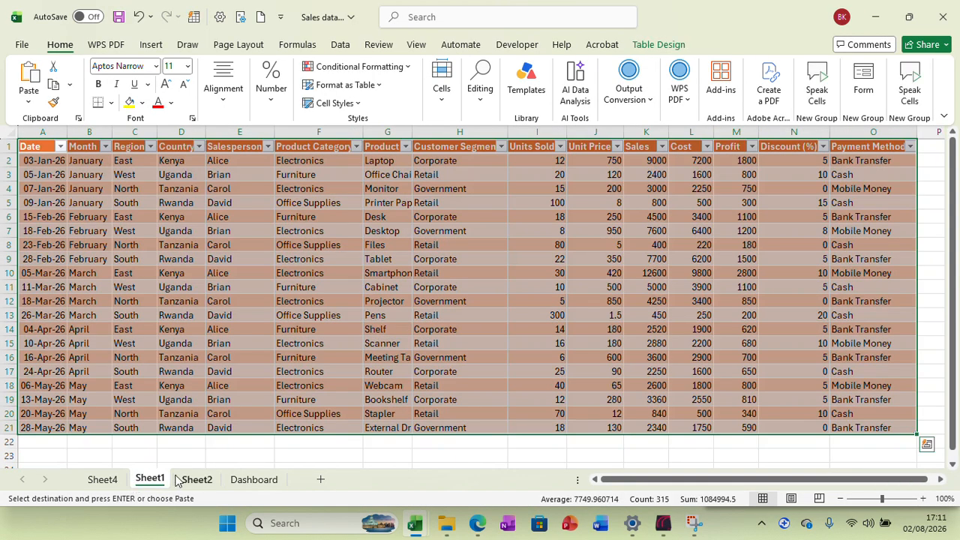
pyautogui.click(198, 481)
pyautogui.click(75, 192)
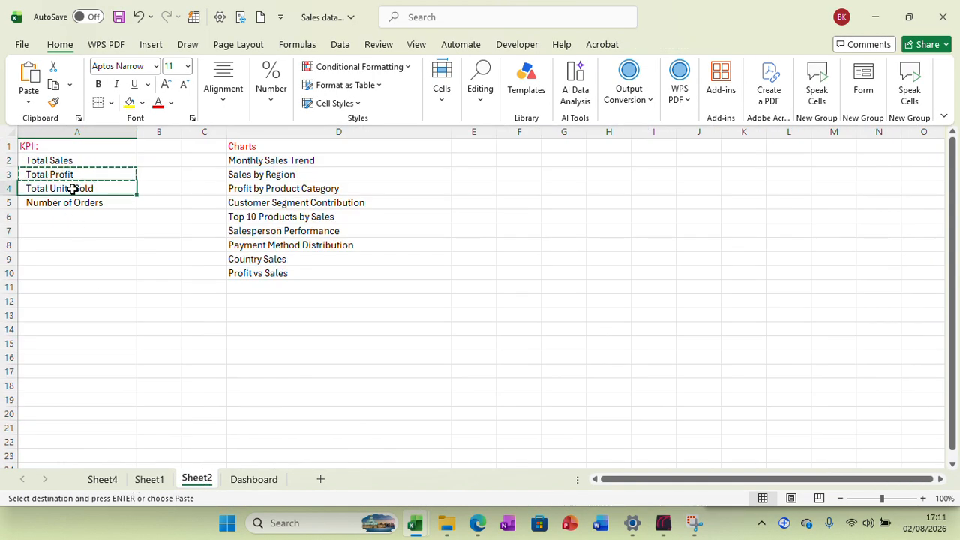
pyautogui.rightClick(75, 192)
pyautogui.click(112, 113)
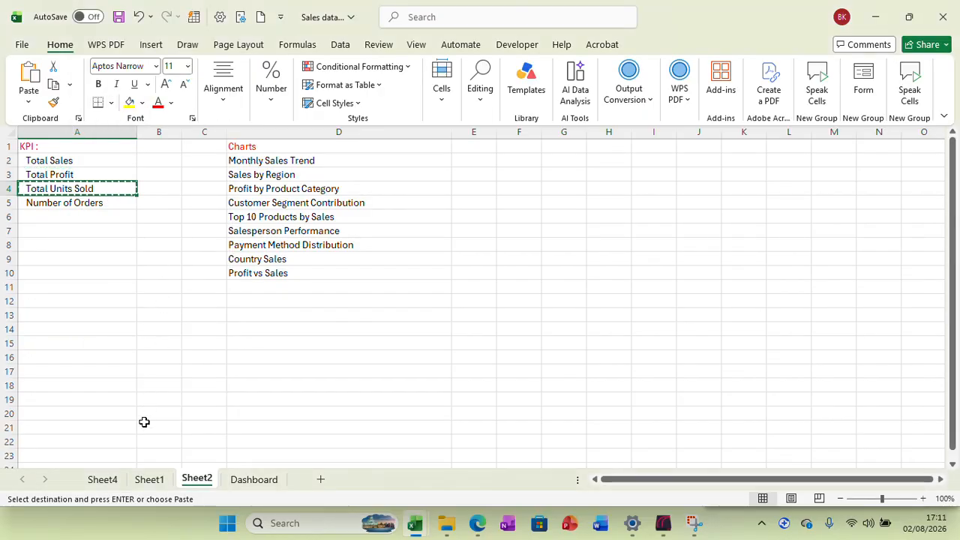
pyautogui.click(242, 484)
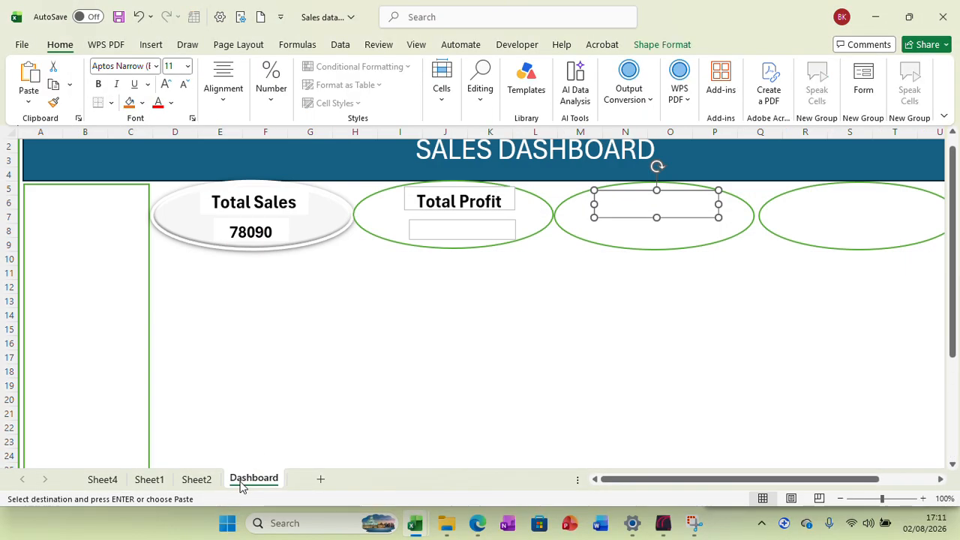
pyautogui.rightClick(616, 204)
pyautogui.click(650, 297)
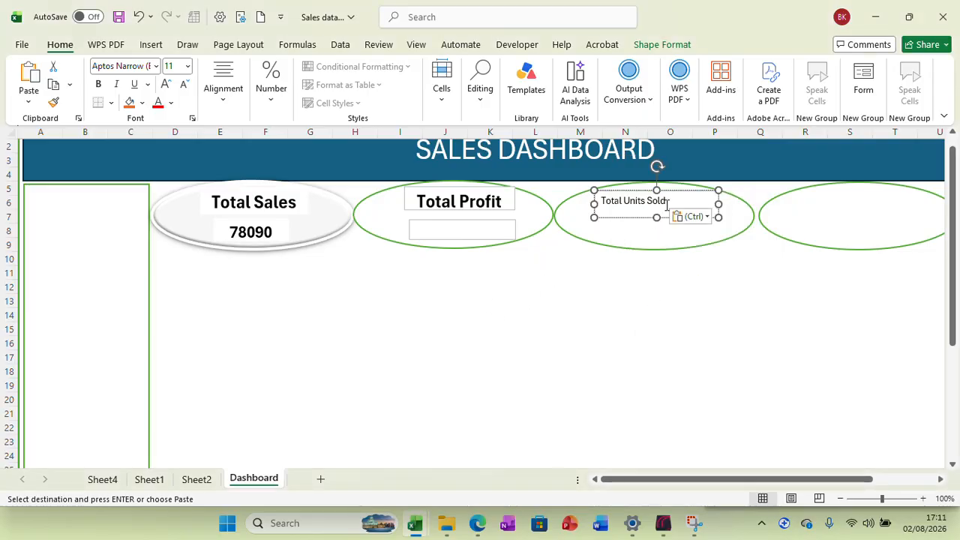
# Format the Total Units Sold label as 20 pt bold
pyautogui.moveTo(670, 204); pyautogui.dragTo(601, 203)
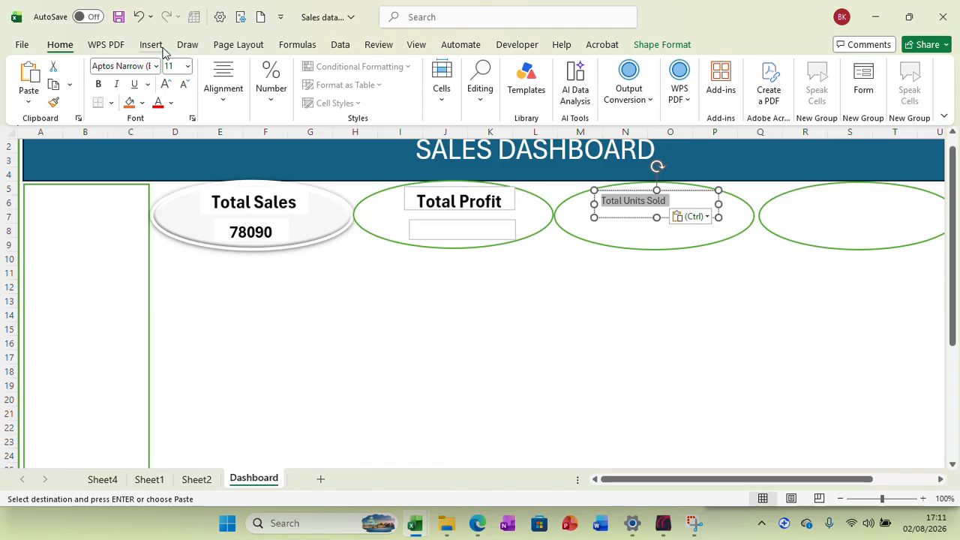
pyautogui.click(187, 67)
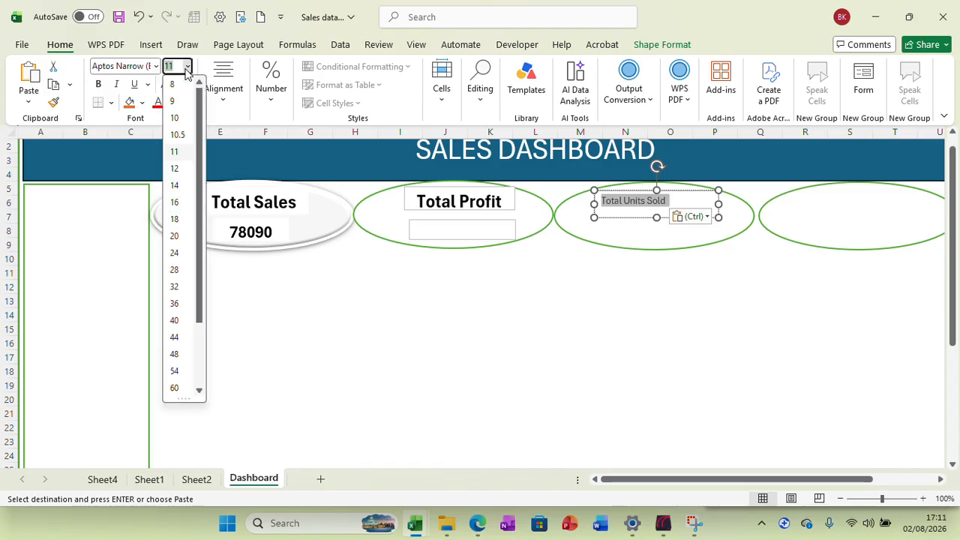
pyautogui.click(174, 238)
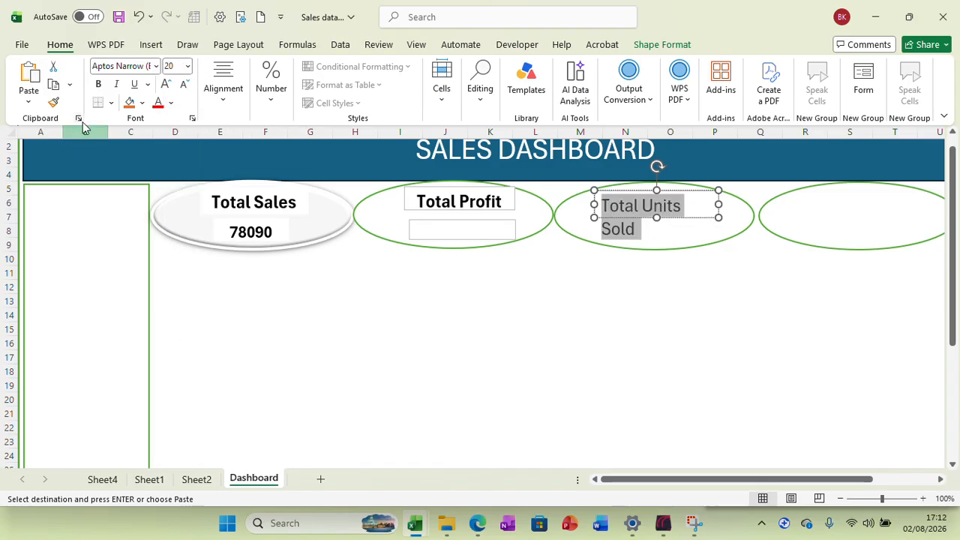
pyautogui.click(98, 84)
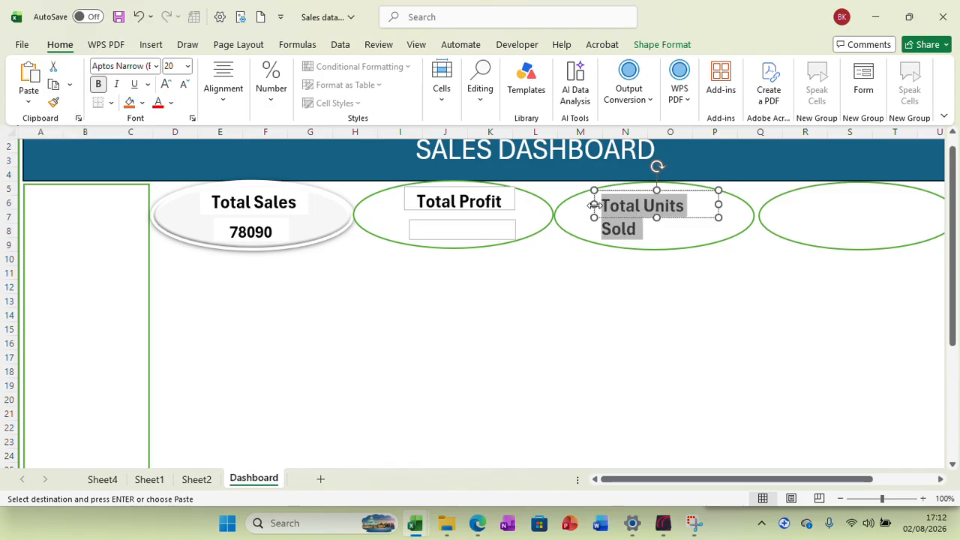
# Widen the Total Units Sold text box to the left so the label fits on one line, and centre the text horizontally
pyautogui.moveTo(594, 204); pyautogui.dragTo(579, 206)
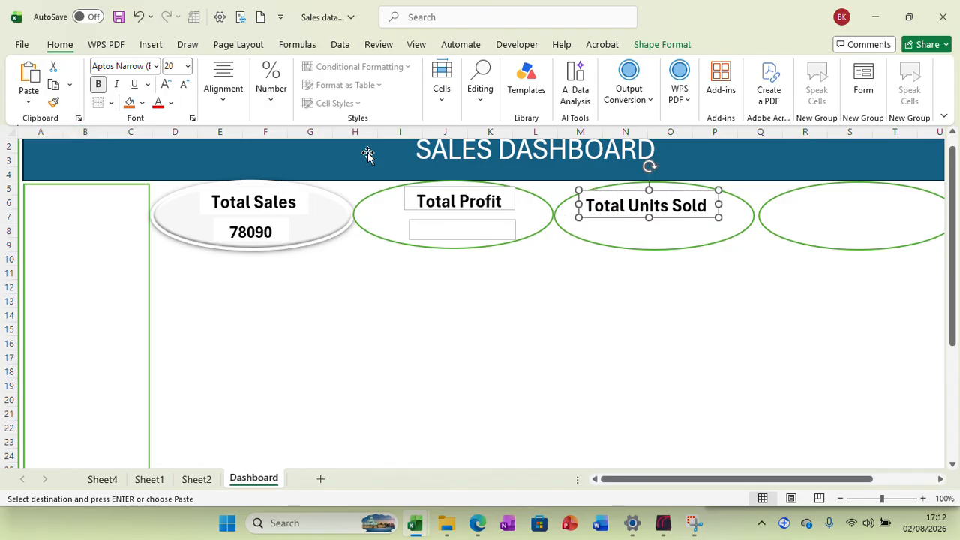
pyautogui.click(224, 89)
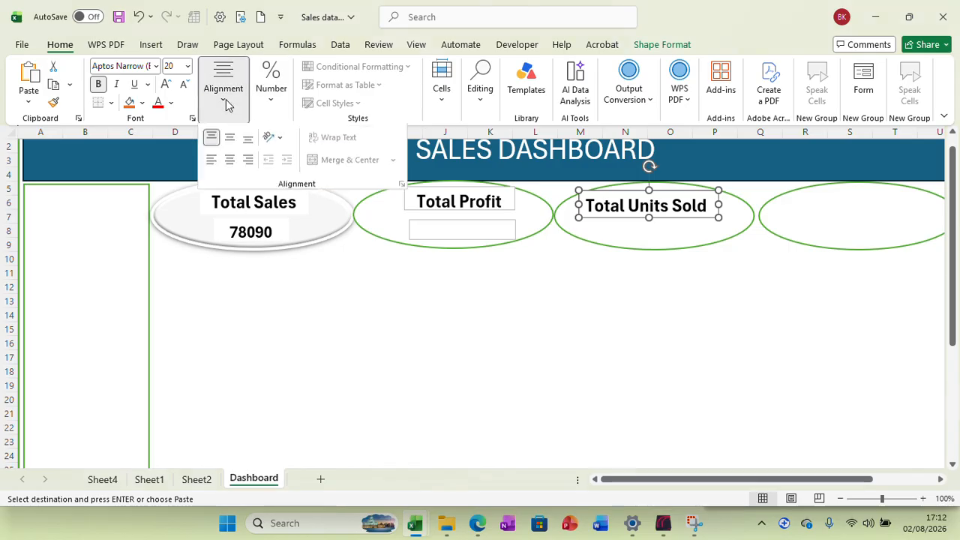
pyautogui.click(230, 162)
pyautogui.click(689, 269)
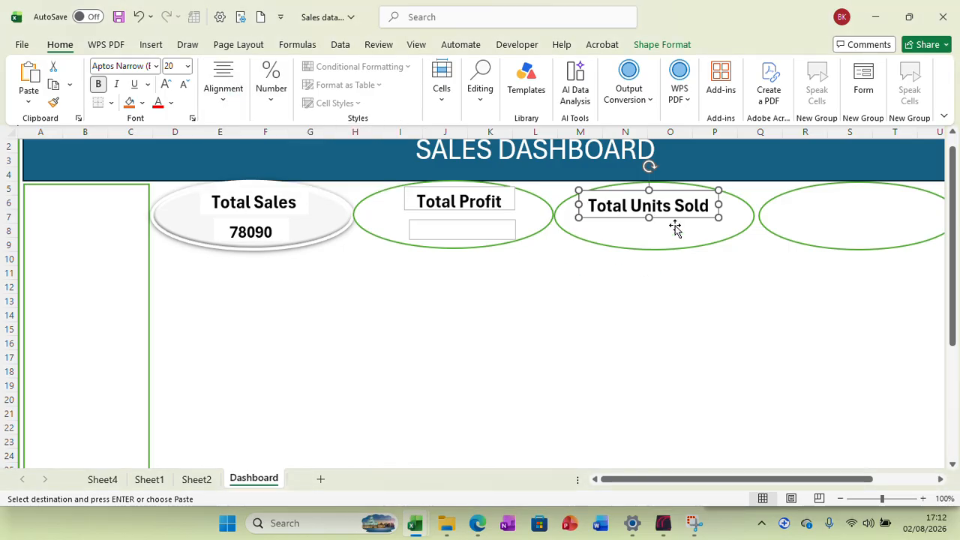
# Nudge the Total Units Sold text box slightly upward within the third KPI oval
pyautogui.click(684, 309)
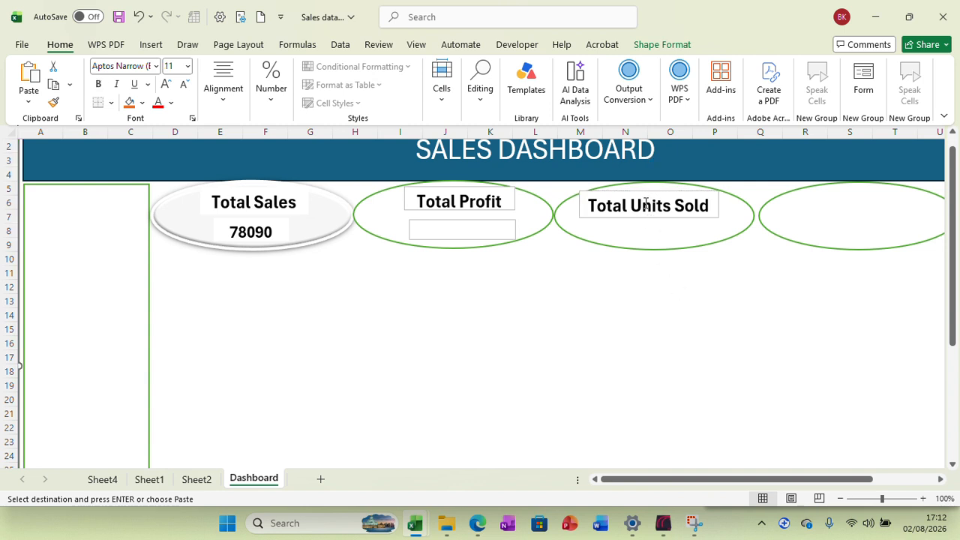
pyautogui.click(608, 197)
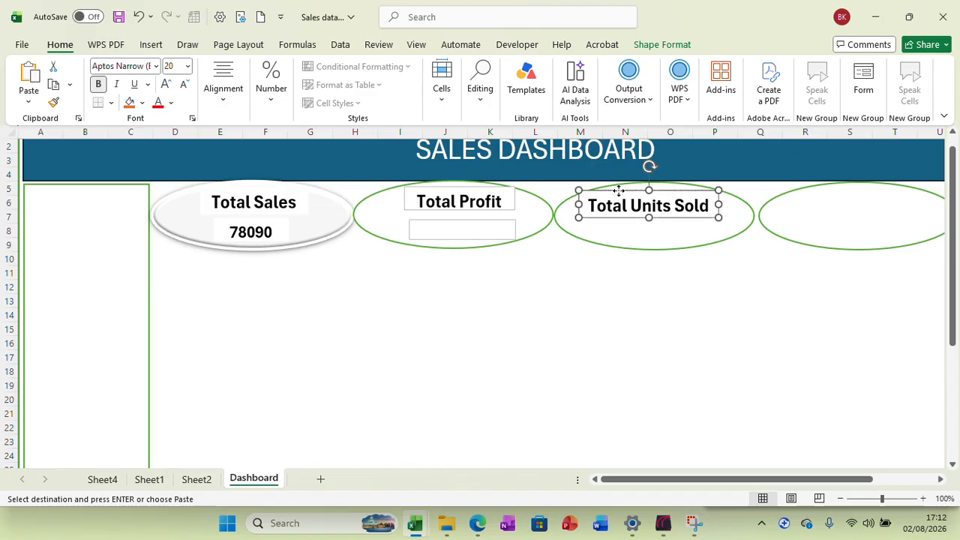
pyautogui.moveTo(618, 191); pyautogui.dragTo(620, 189)
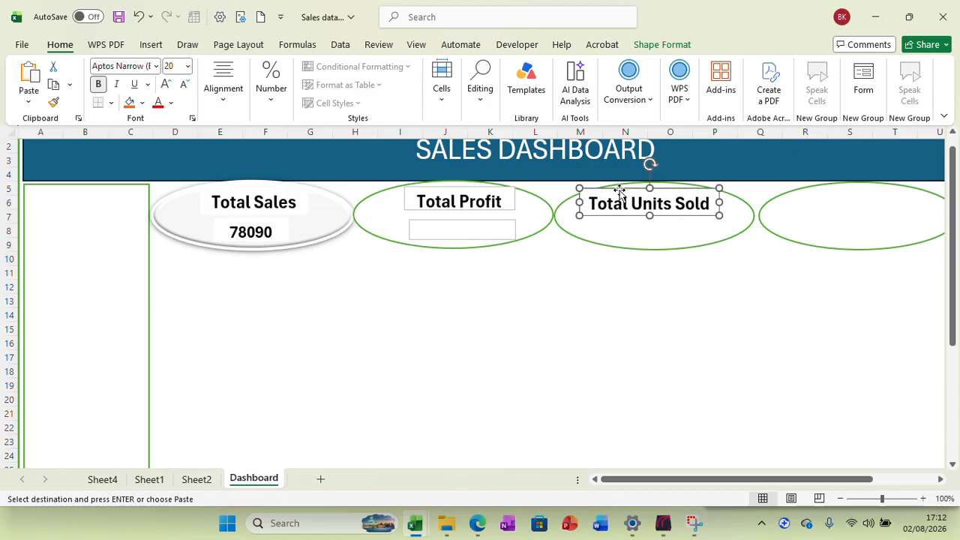
pyautogui.click(639, 280)
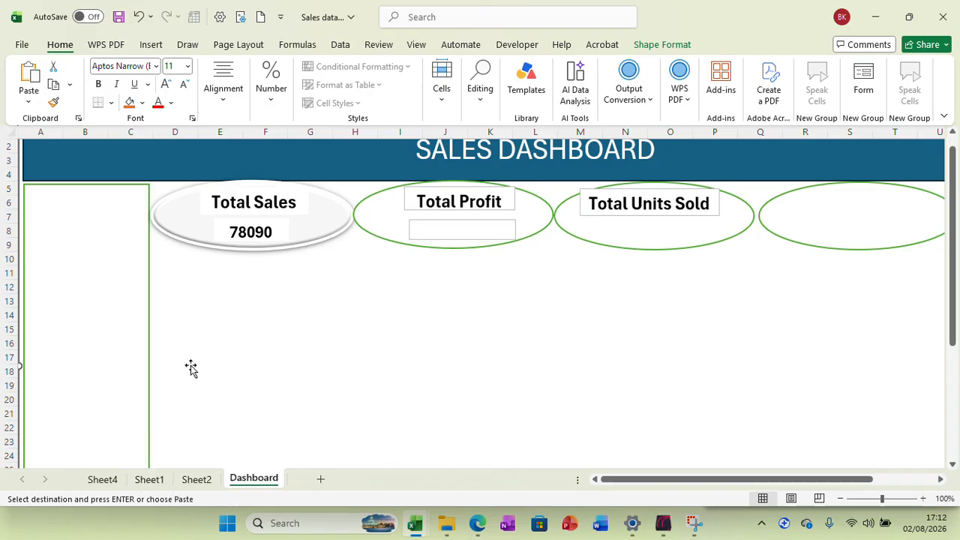
# Draw an empty text box for the value below the Total Units Sold label in the third KPI oval
pyautogui.click(151, 45)
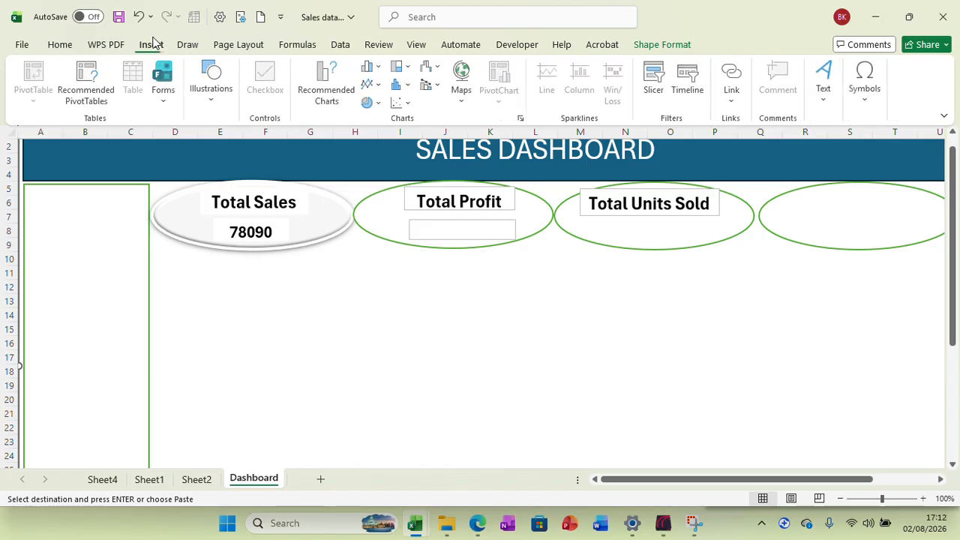
pyautogui.click(211, 106)
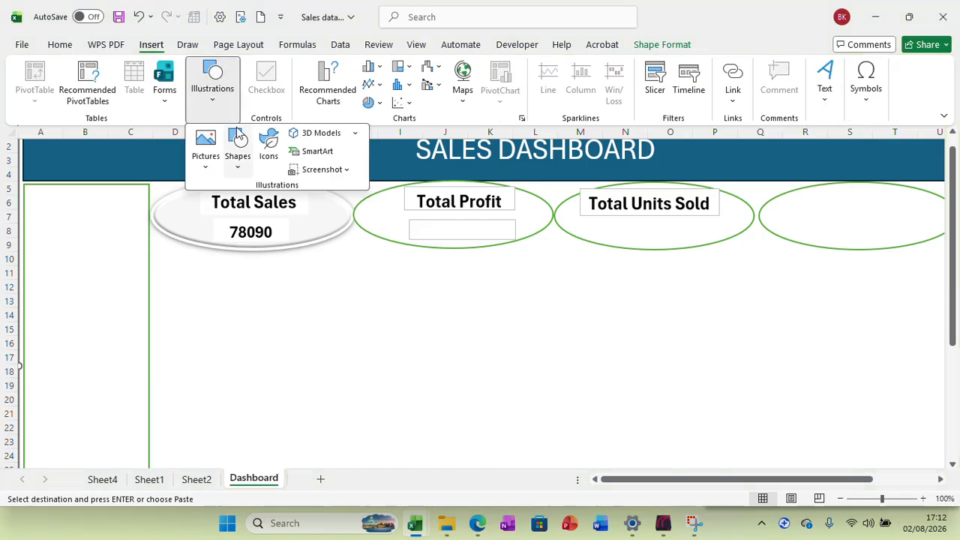
pyautogui.click(240, 173)
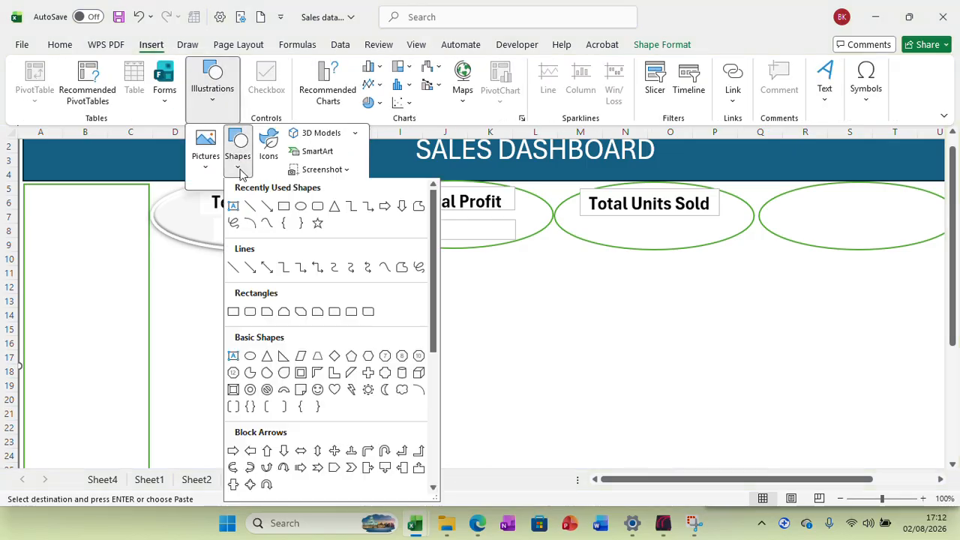
pyautogui.click(234, 207)
pyautogui.moveTo(607, 224); pyautogui.dragTo(699, 243)
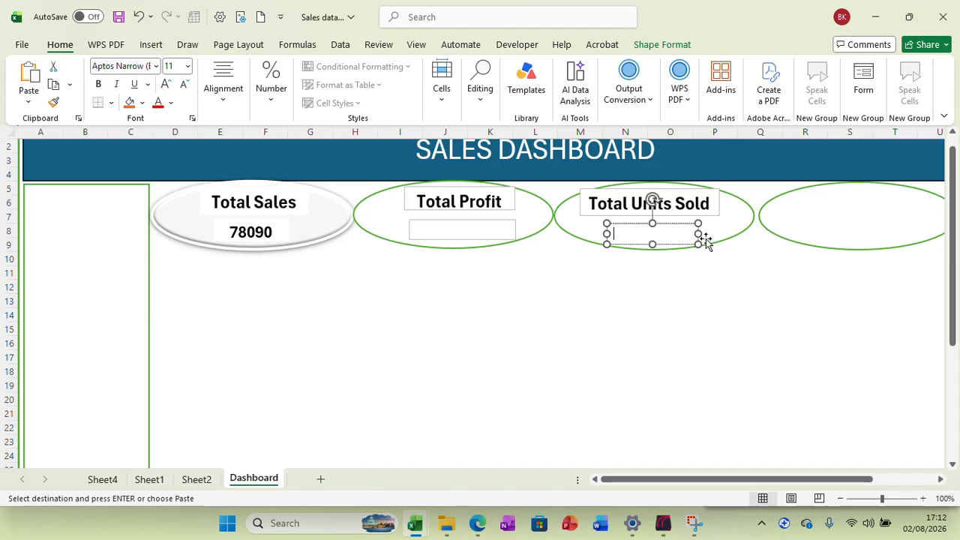
# Draw a text box in the upper half of the fourth KPI oval, then shift it slightly up and left and make it a little taller
pyautogui.click(847, 208)
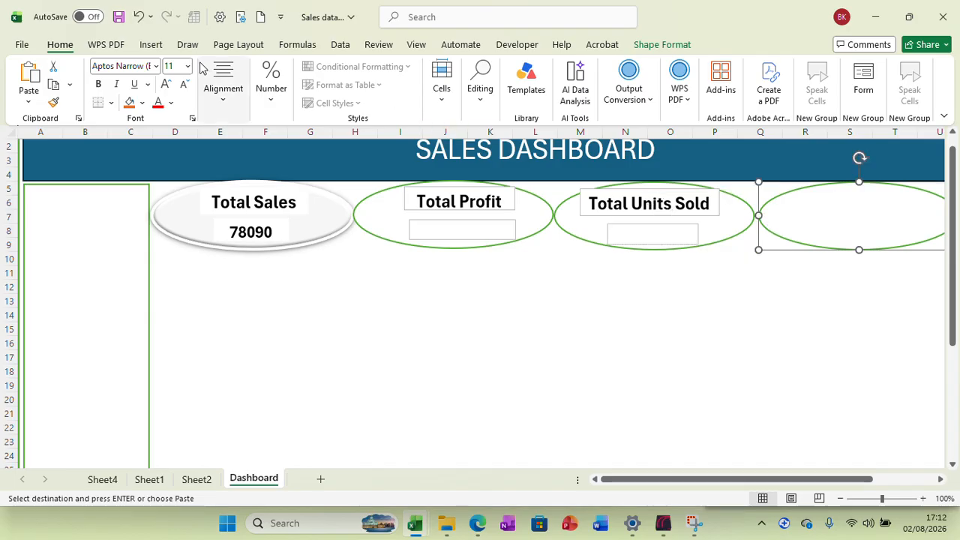
pyautogui.click(152, 45)
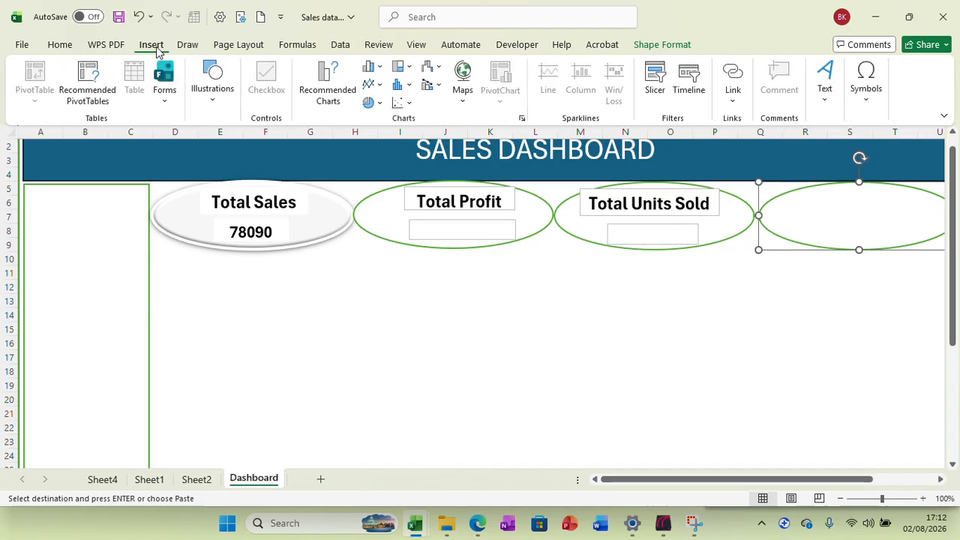
pyautogui.click(212, 101)
pyautogui.click(238, 159)
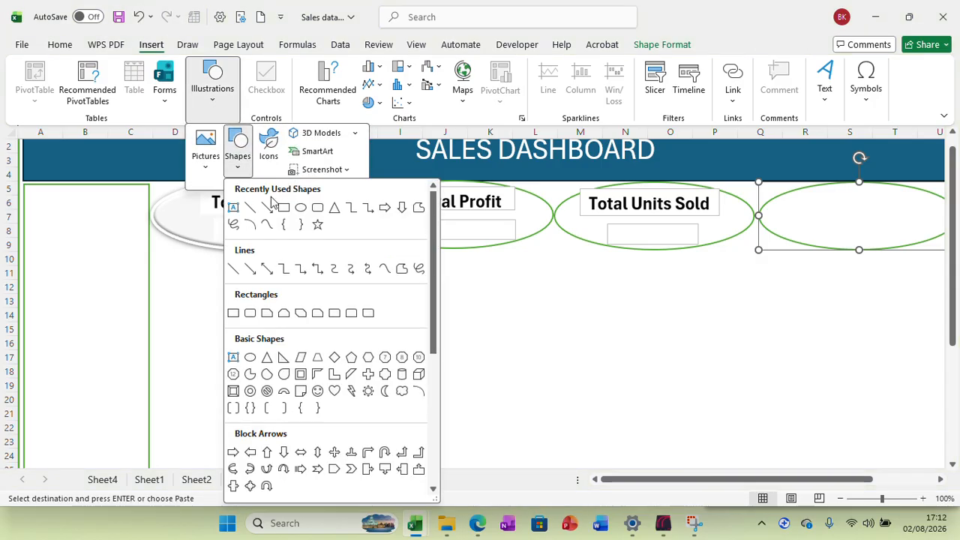
pyautogui.click(233, 207)
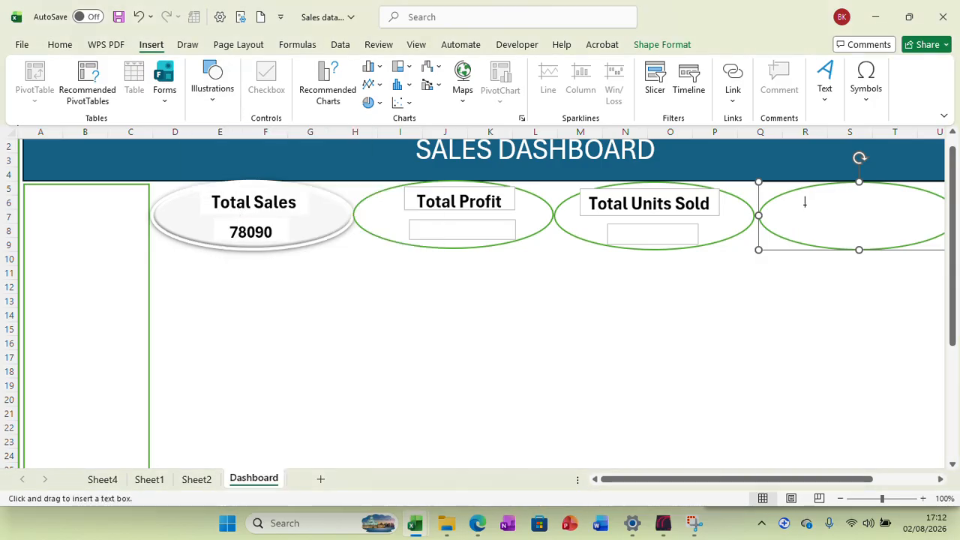
pyautogui.moveTo(801, 195); pyautogui.dragTo(930, 215)
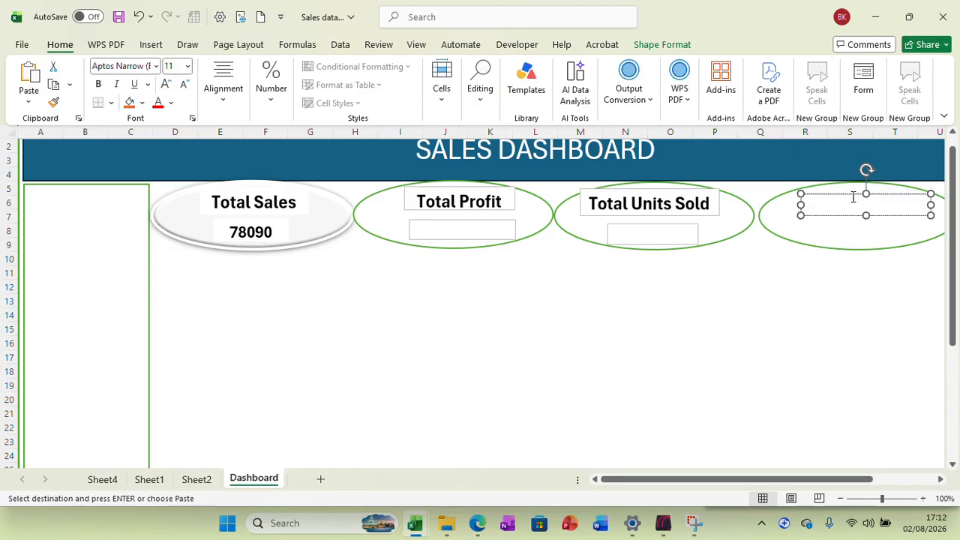
pyautogui.moveTo(827, 194); pyautogui.dragTo(864, 218)
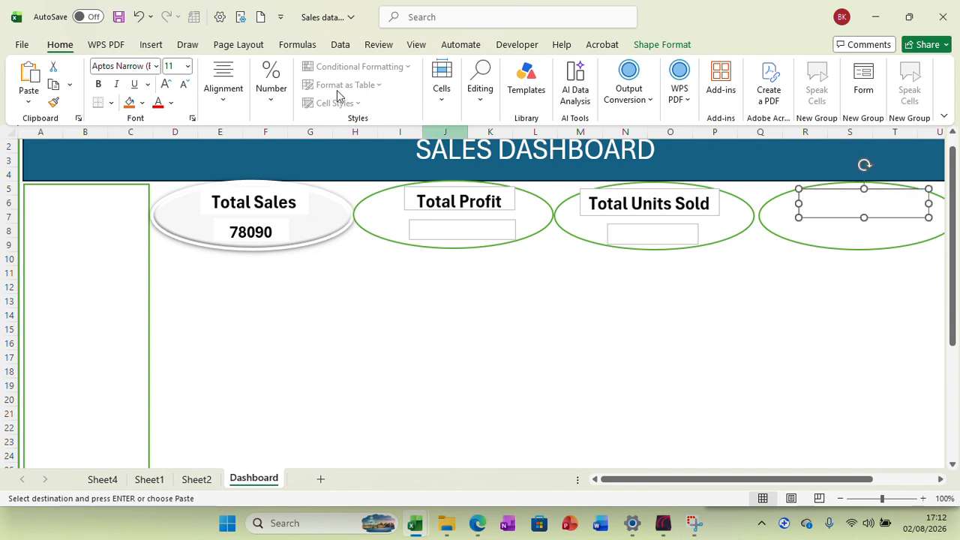
# Draw a second, narrower text box for the value in the lower half of the fourth KPI oval
pyautogui.click(152, 47)
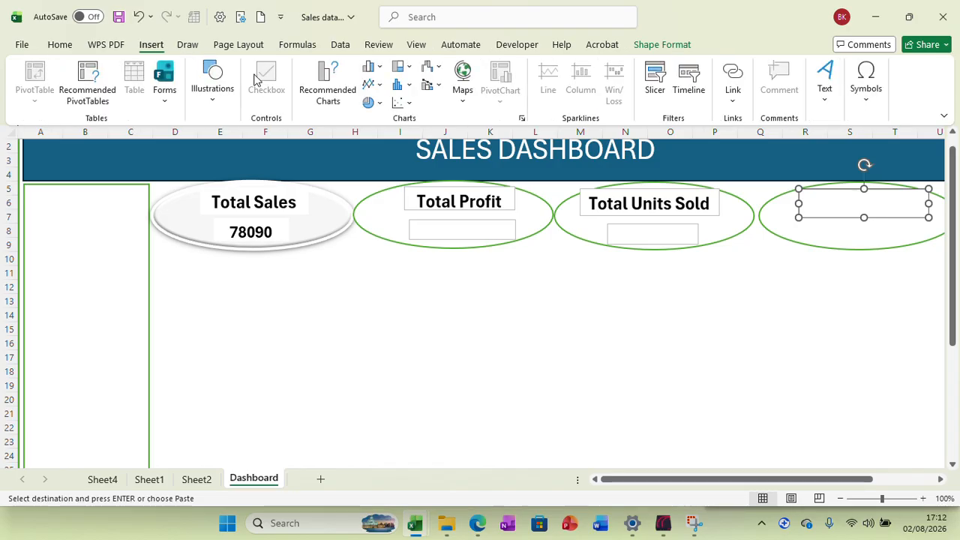
pyautogui.click(214, 96)
pyautogui.click(235, 169)
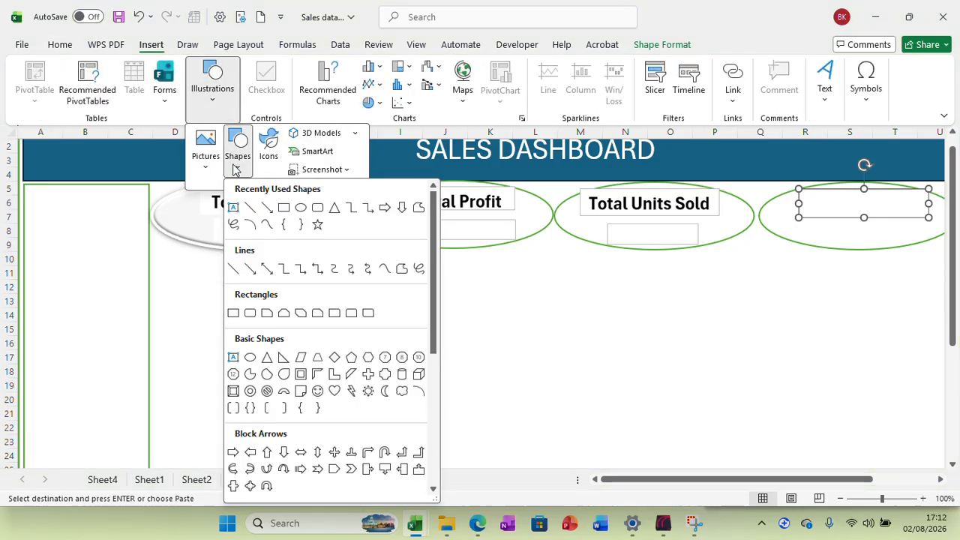
pyautogui.click(234, 207)
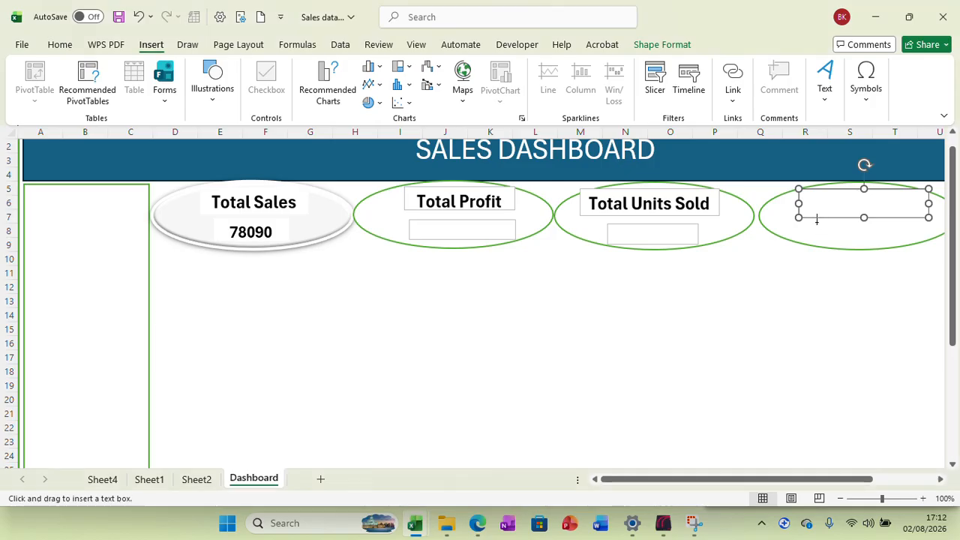
pyautogui.moveTo(823, 233); pyautogui.dragTo(920, 244)
# Copy the Number of Orders label from Sheet2 and paste it into the fourth oval's upper text box
pyautogui.click(823, 210)
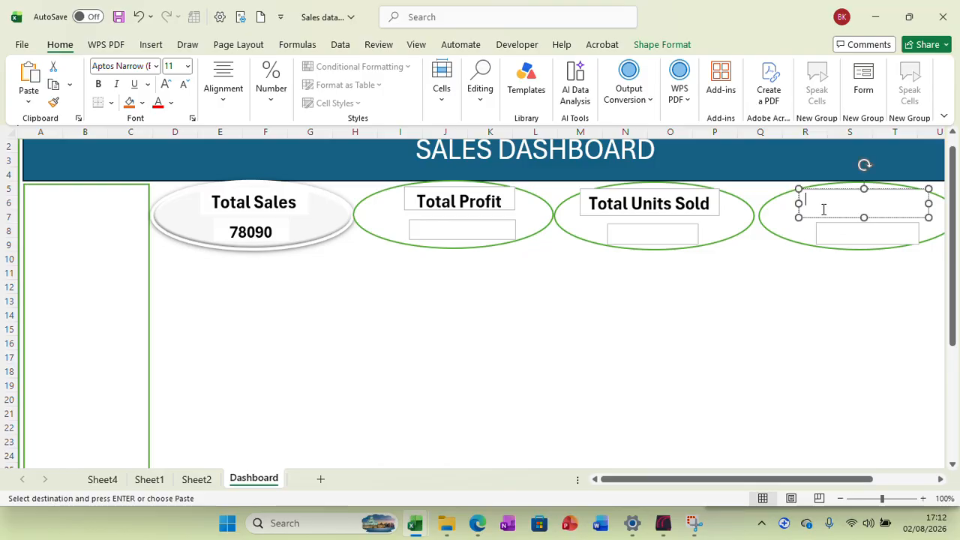
pyautogui.click(157, 484)
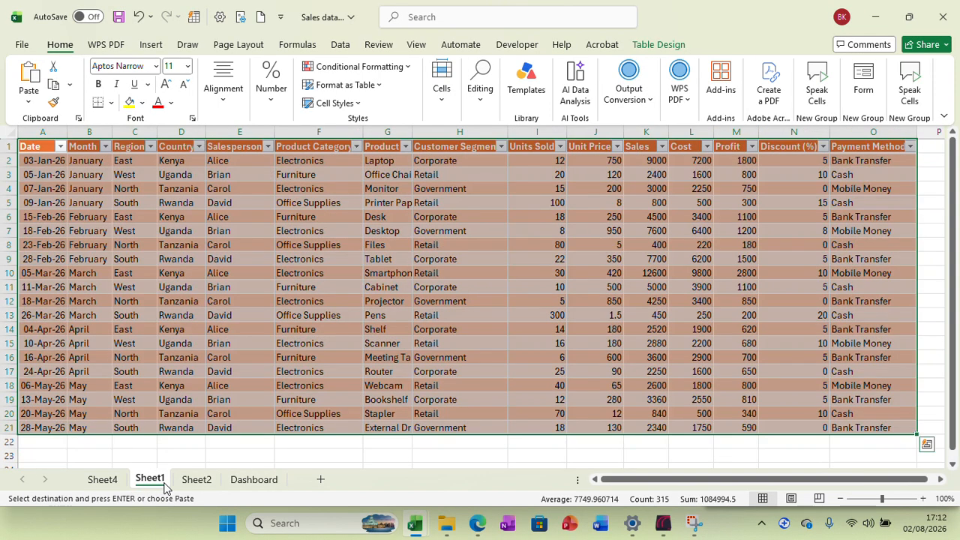
pyautogui.click(191, 481)
pyautogui.click(91, 207)
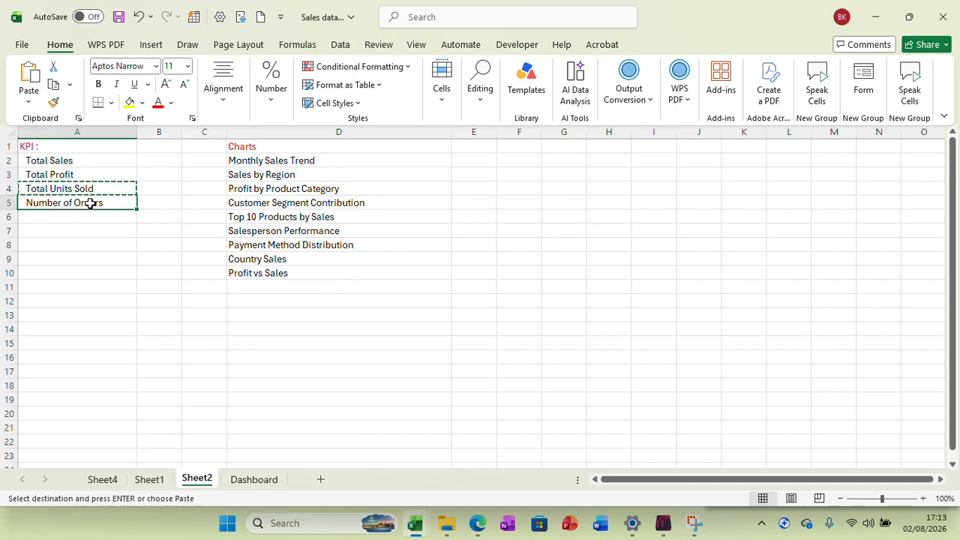
pyautogui.rightClick(91, 208)
pyautogui.click(127, 111)
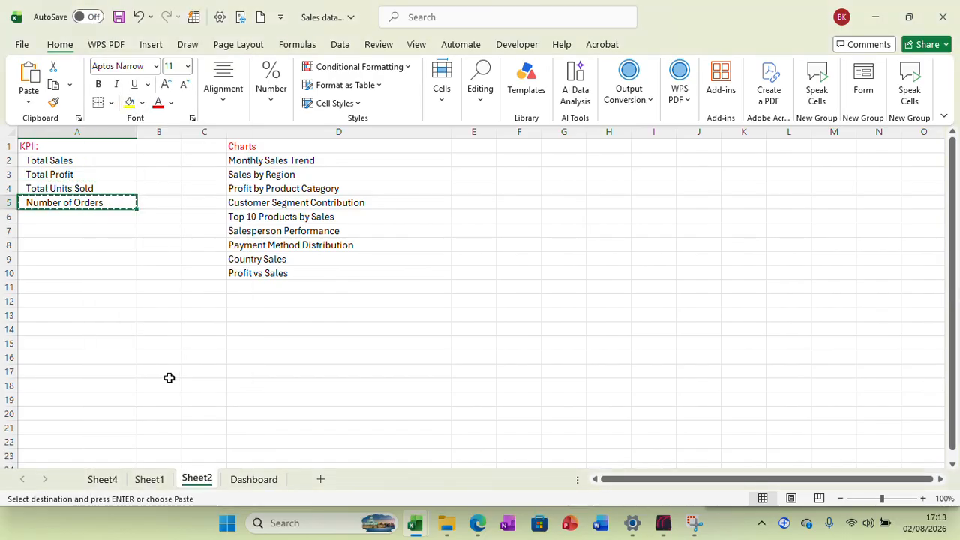
pyautogui.click(120, 480)
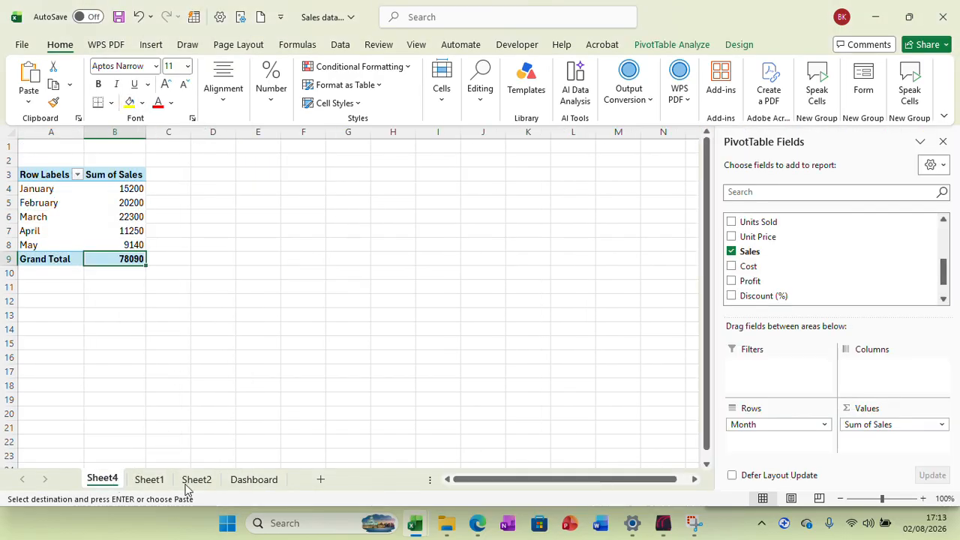
pyautogui.click(246, 483)
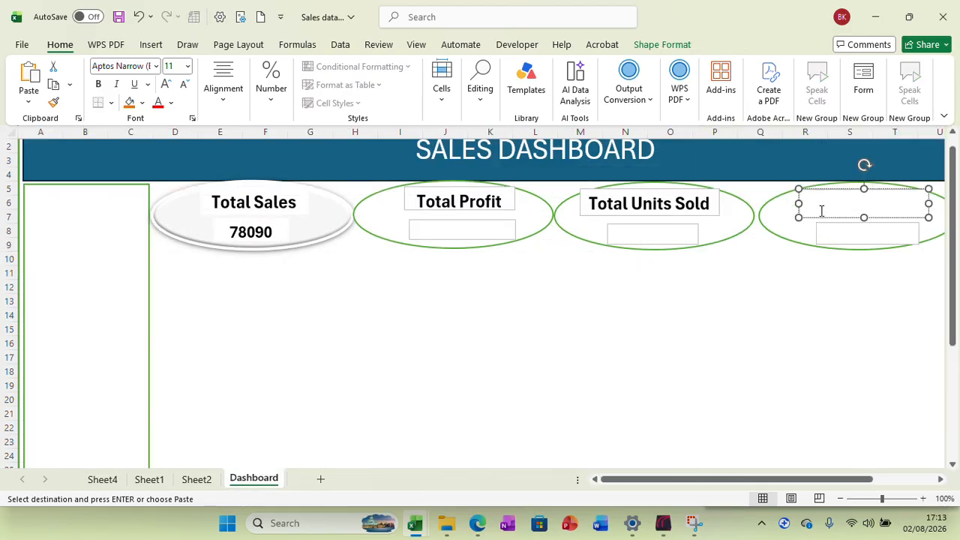
pyautogui.hotkey('ctrl', 'v')
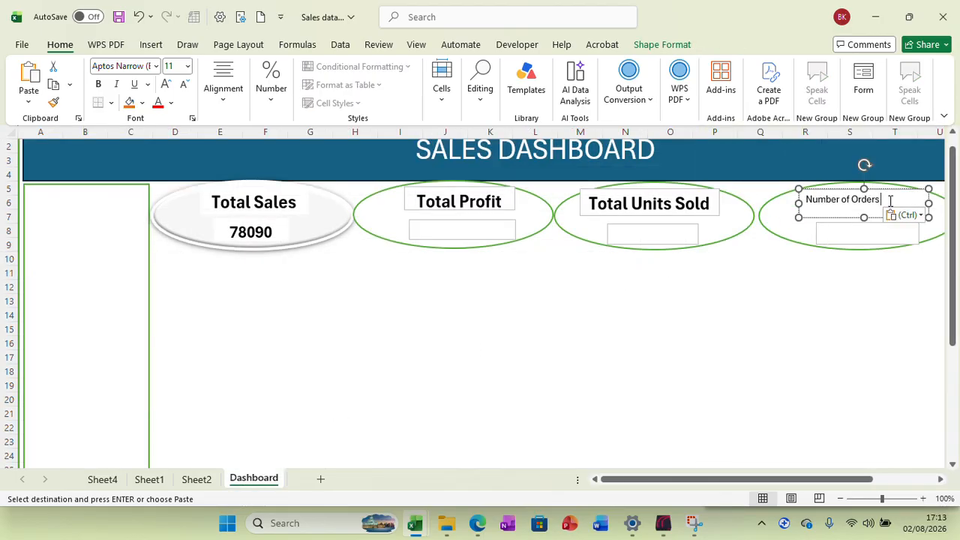
# Format the Number of Orders label as 20 pt bold and centre it horizontally
pyautogui.moveTo(890, 200); pyautogui.dragTo(806, 200)
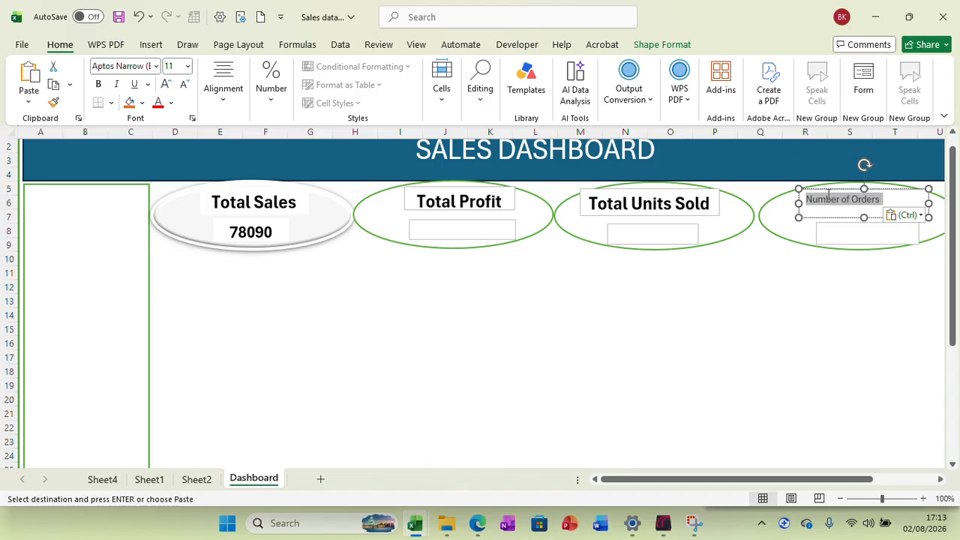
pyautogui.click(187, 69)
pyautogui.click(176, 239)
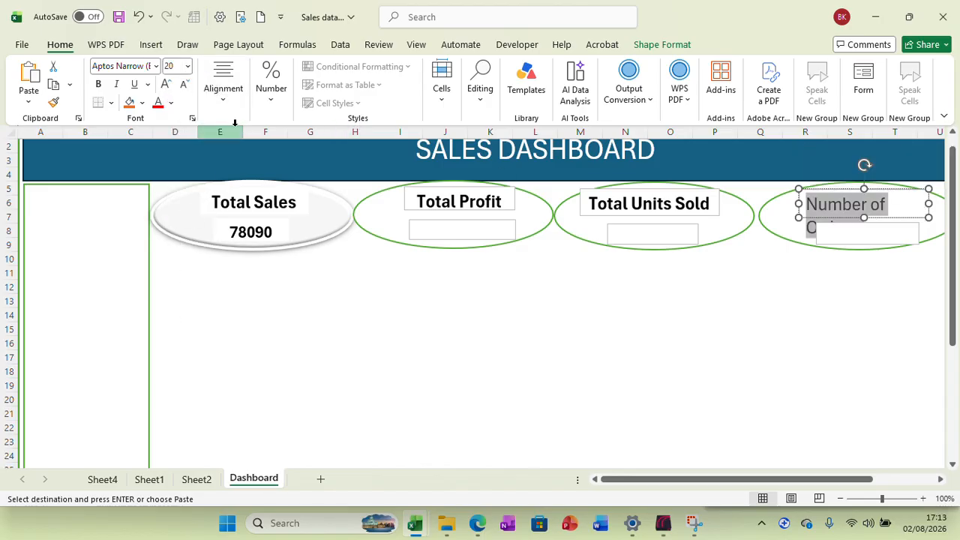
pyautogui.click(225, 104)
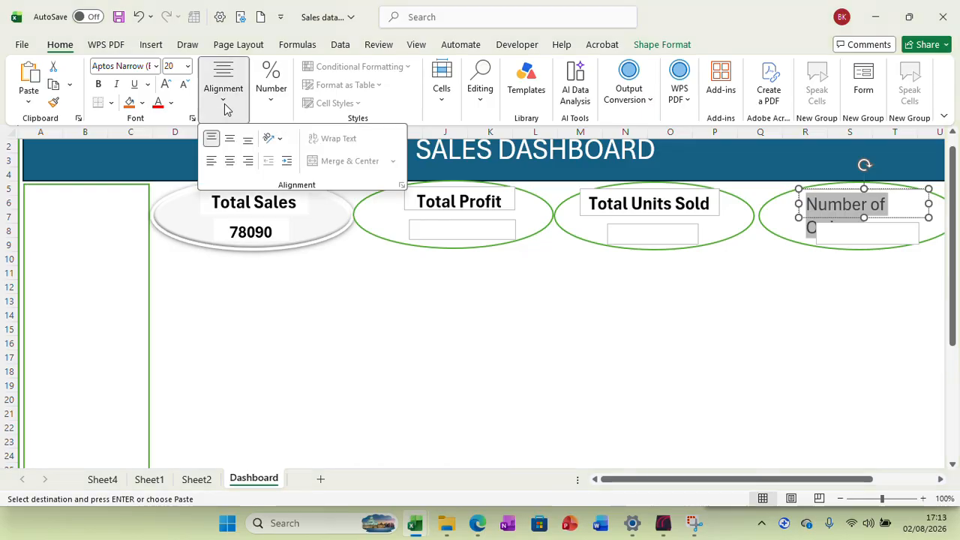
pyautogui.click(229, 163)
pyautogui.click(97, 84)
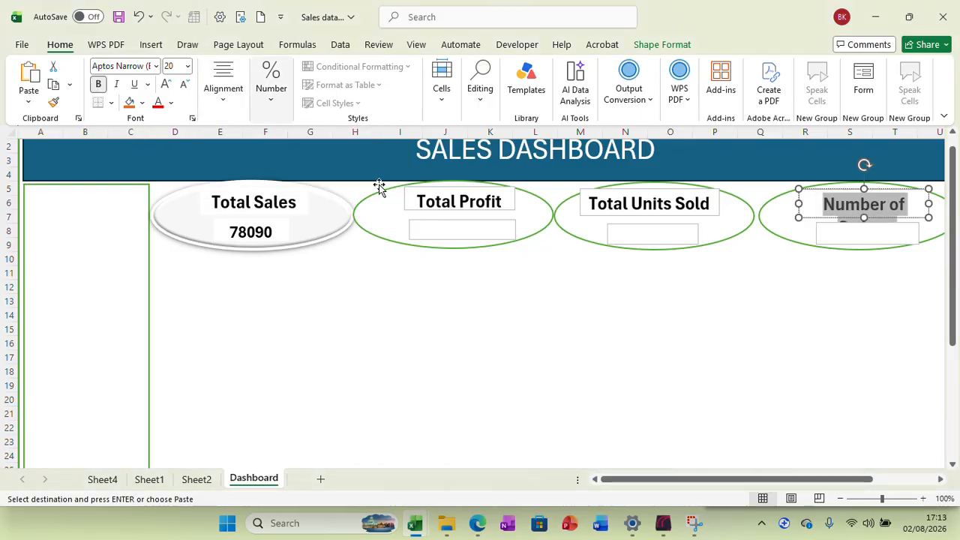
# Widen the Number of Orders text box on both sides so the label fits on one line
pyautogui.moveTo(795, 202); pyautogui.dragTo(778, 205)
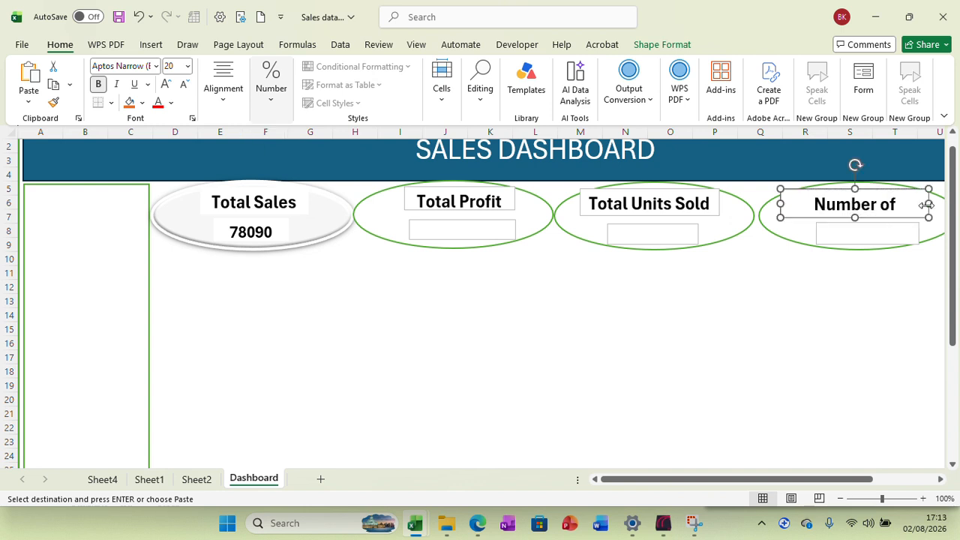
pyautogui.moveTo(928, 203); pyautogui.dragTo(714, 217)
pyautogui.click(723, 320)
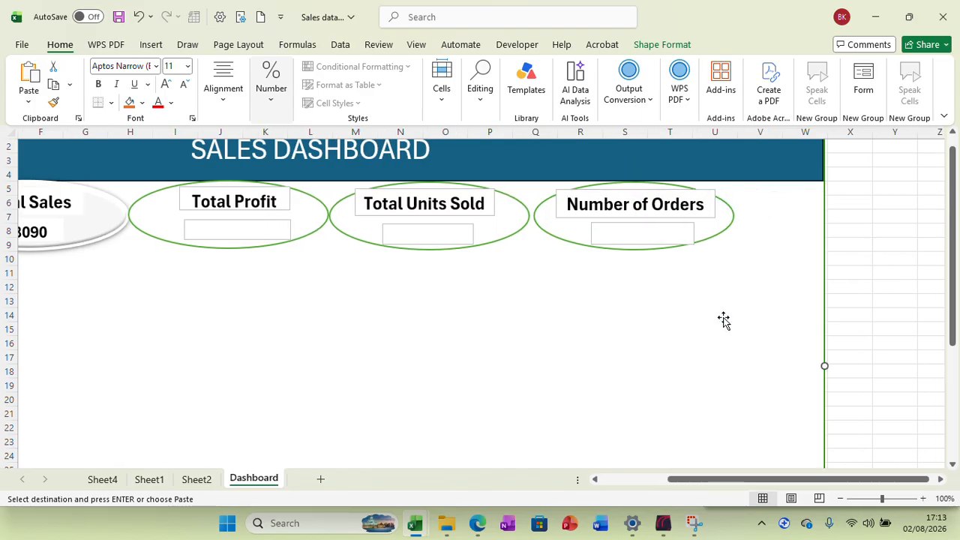
# Select all the Profit values in the Sheet1 sales table to read their sum
pyautogui.moveTo(678, 481); pyautogui.dragTo(630, 484)
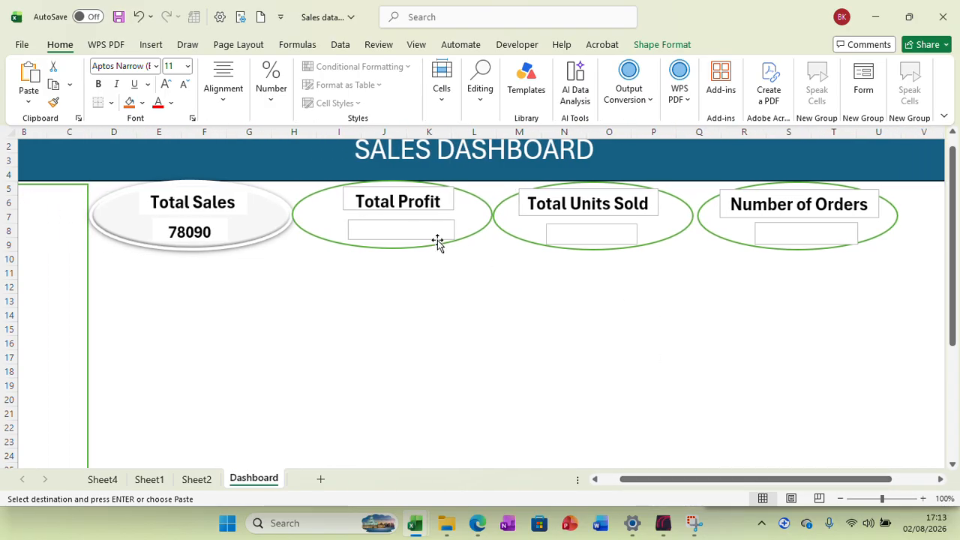
pyautogui.click(418, 226)
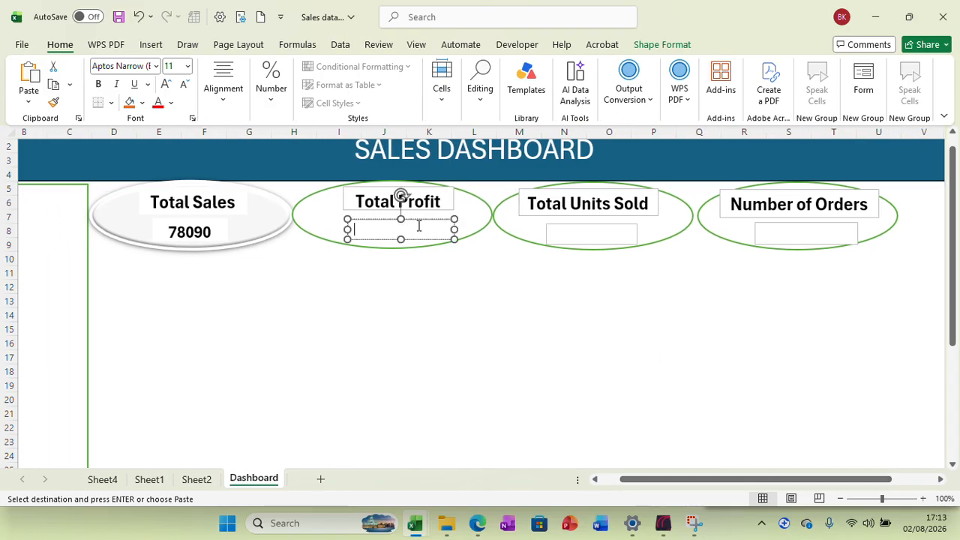
pyautogui.click(149, 481)
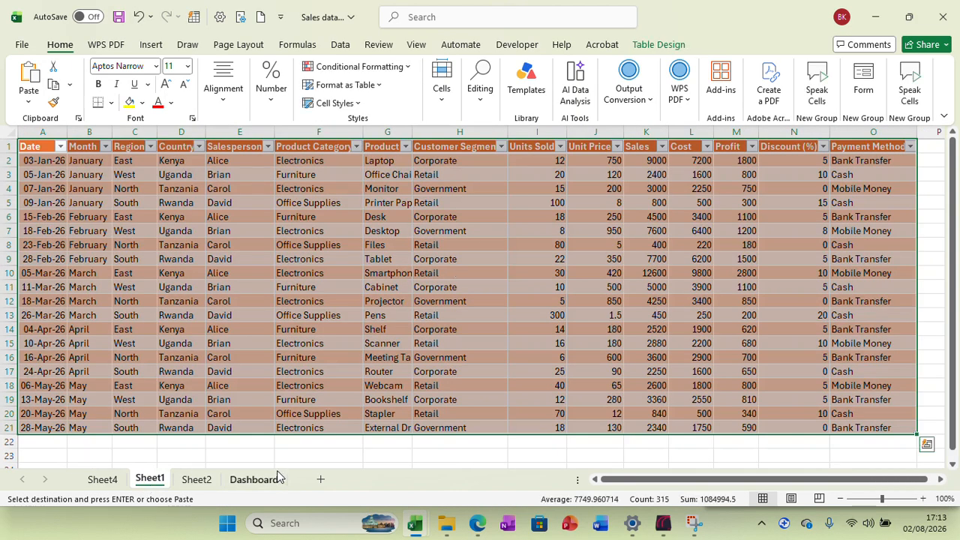
pyautogui.click(254, 479)
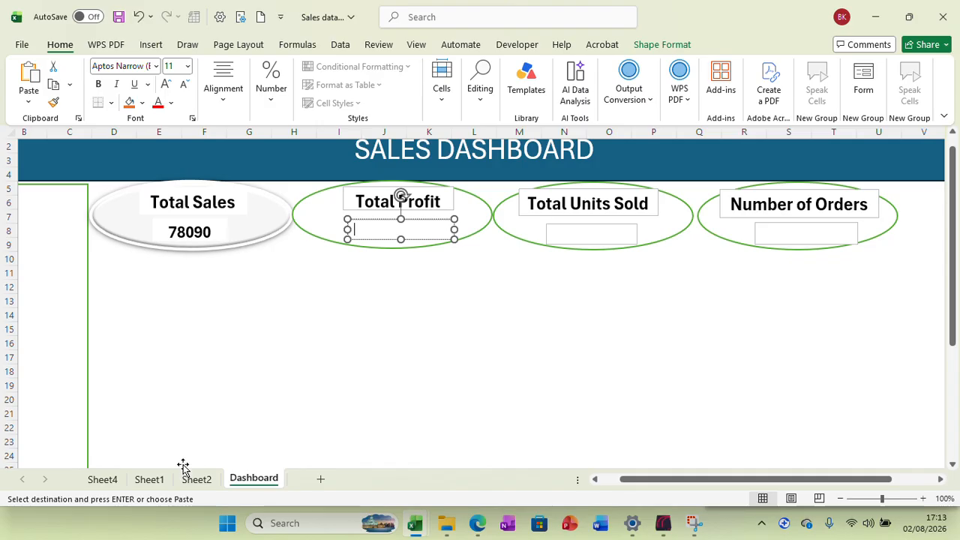
pyautogui.click(150, 480)
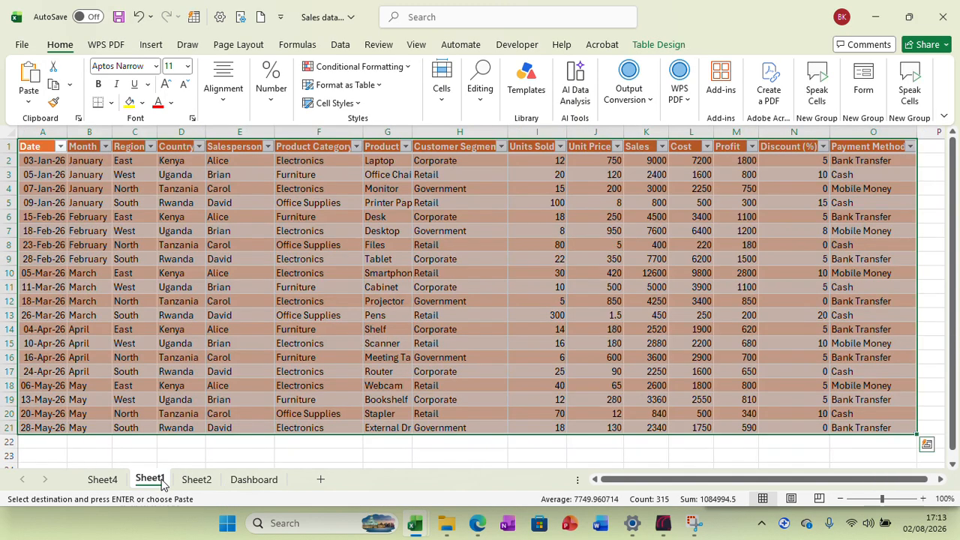
pyautogui.click(731, 162)
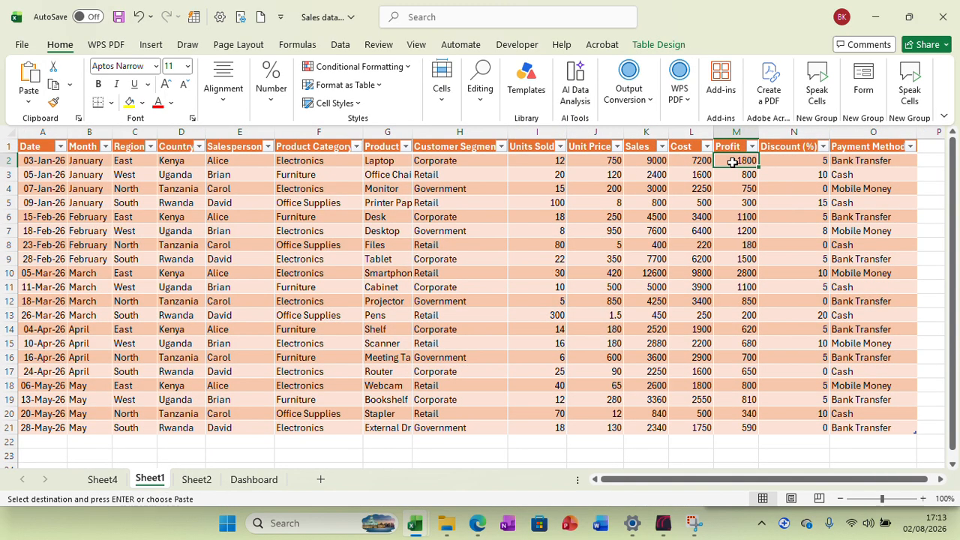
pyautogui.hotkey('ctrl', 'shift', 'Down')
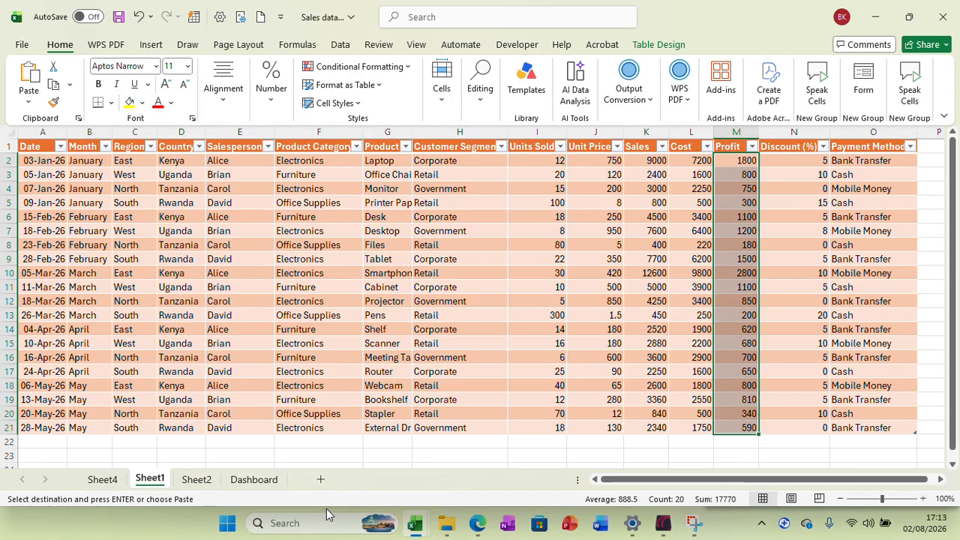
# Enter 17770 in the lower text box of the Total Profit oval on the Dashboard sheet
pyautogui.click(255, 480)
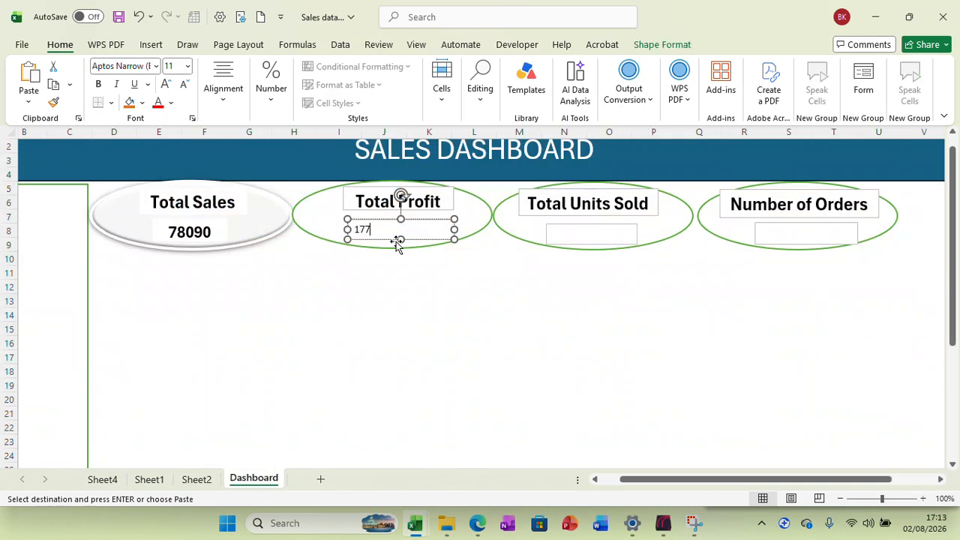
pyautogui.click(398, 241)
pyautogui.write('17770')
pyautogui.click(437, 303)
# Format the Total Profit value as 18 pt bold and centre it horizontally in its text box
pyautogui.click(396, 233)
pyautogui.moveTo(396, 232); pyautogui.dragTo(352, 230)
pyautogui.click(103, 87)
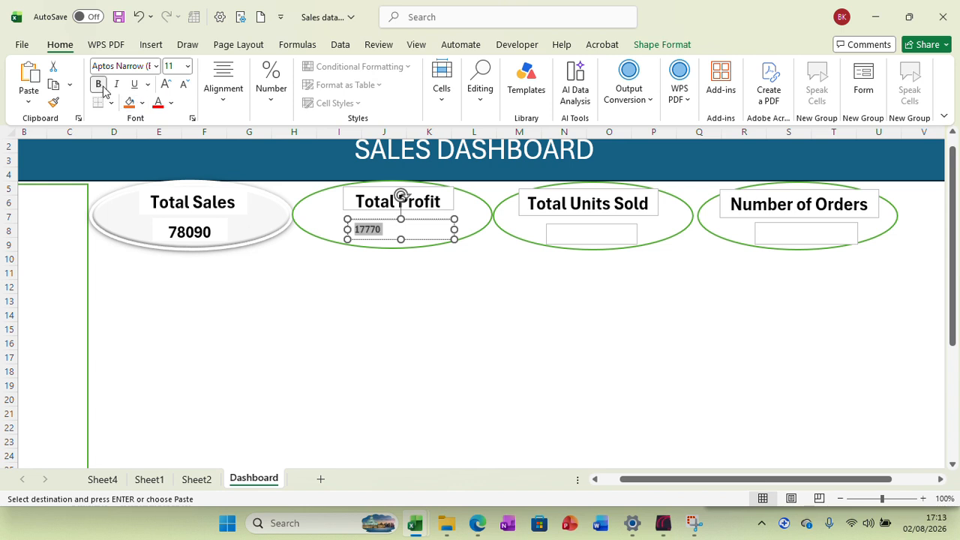
pyautogui.click(187, 68)
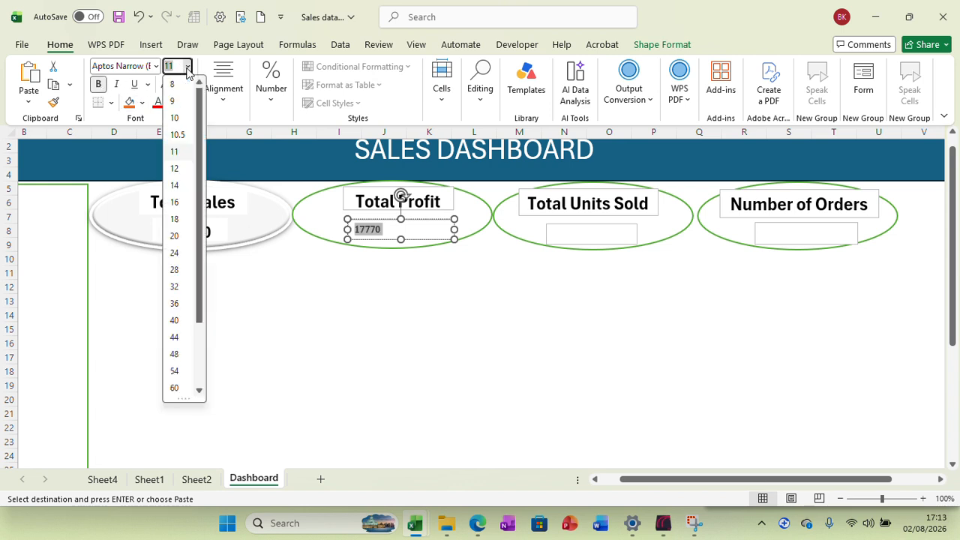
pyautogui.click(175, 219)
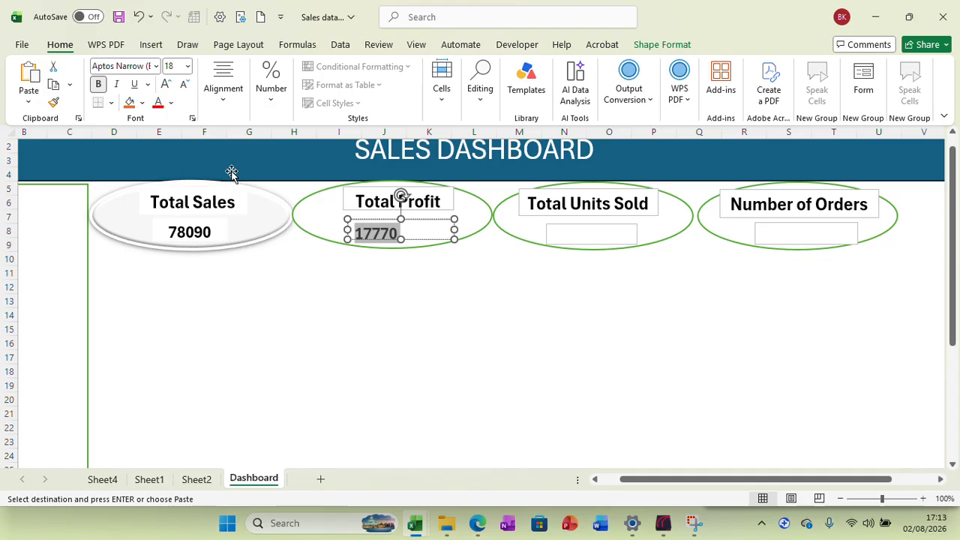
pyautogui.click(228, 108)
pyautogui.click(231, 162)
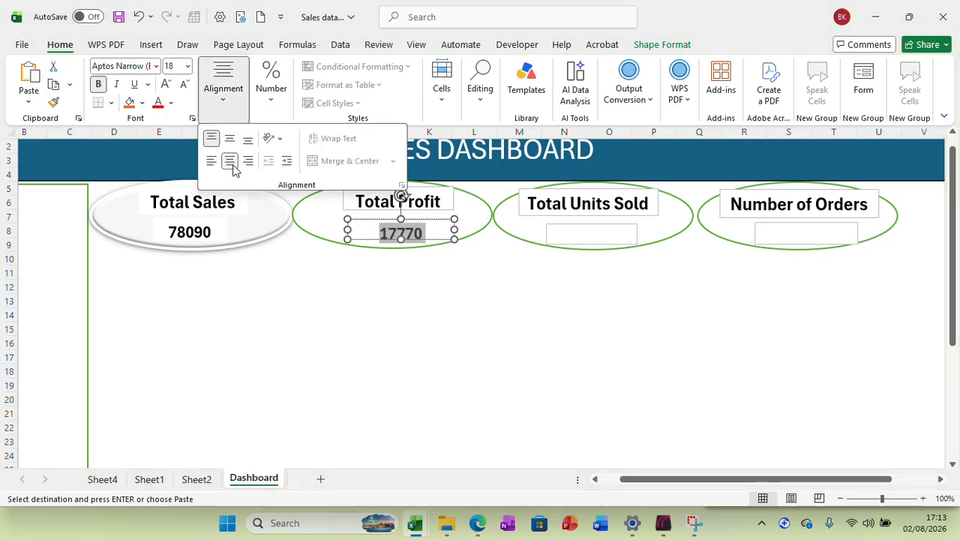
# Set a white outline on the Total Profit label's text box and on the value text box below it
pyautogui.click(444, 203)
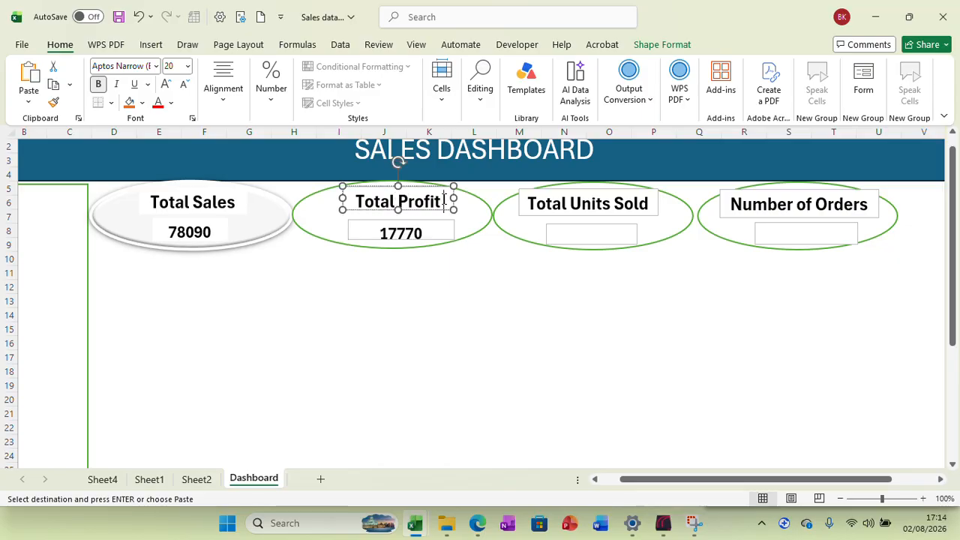
pyautogui.click(649, 47)
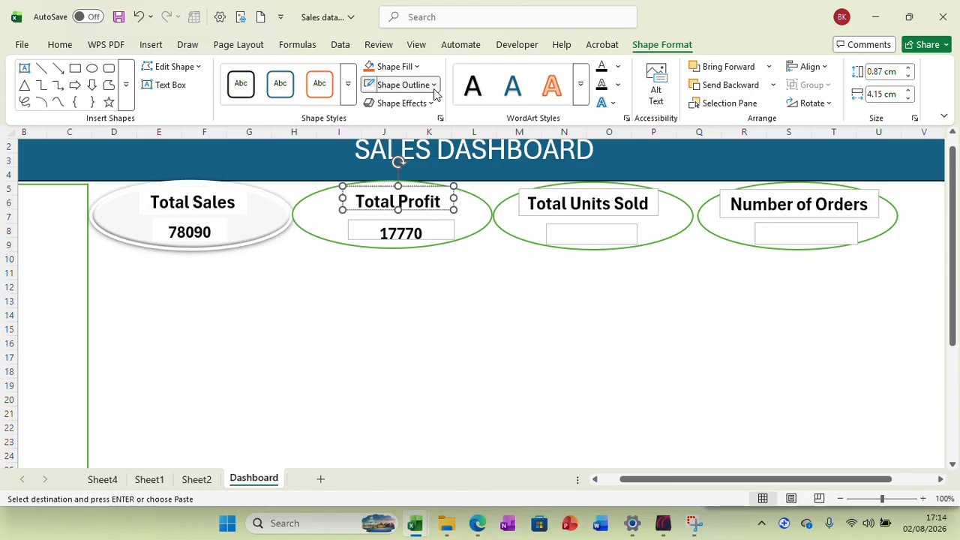
pyautogui.click(434, 85)
pyautogui.click(372, 178)
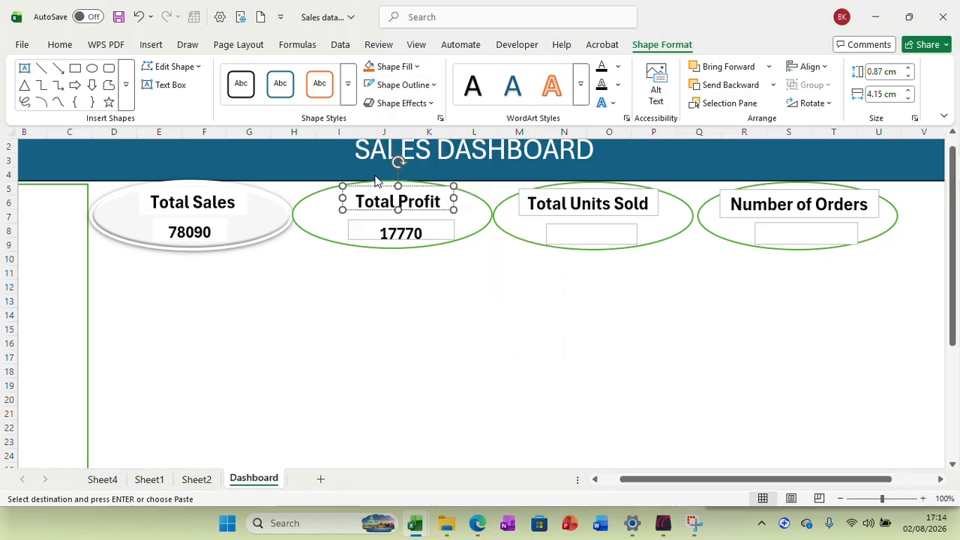
pyautogui.click(434, 228)
pyautogui.click(432, 103)
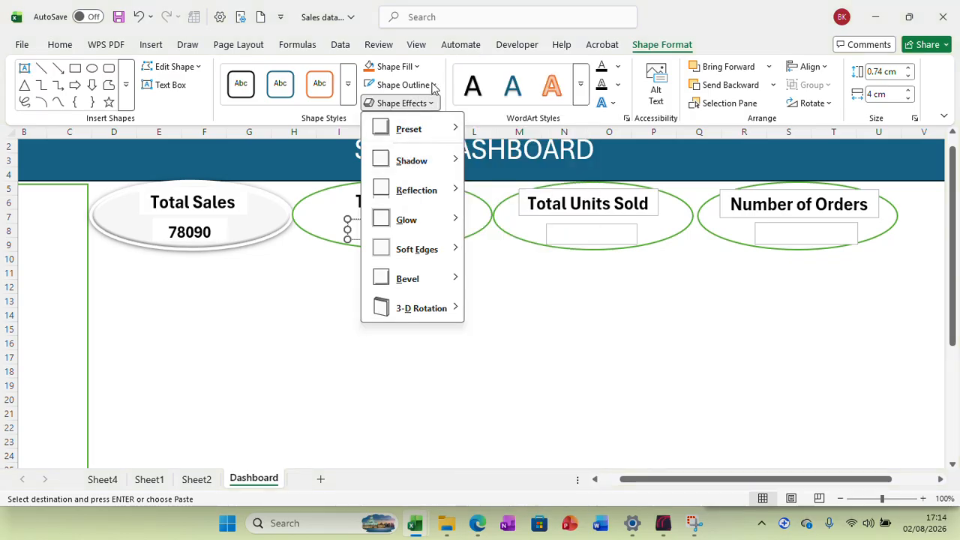
pyautogui.click(432, 85)
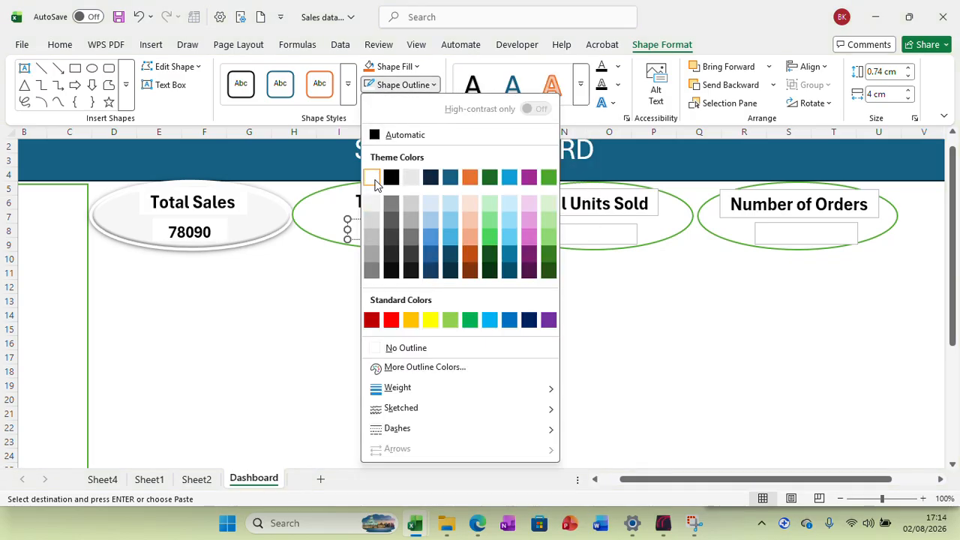
pyautogui.click(373, 178)
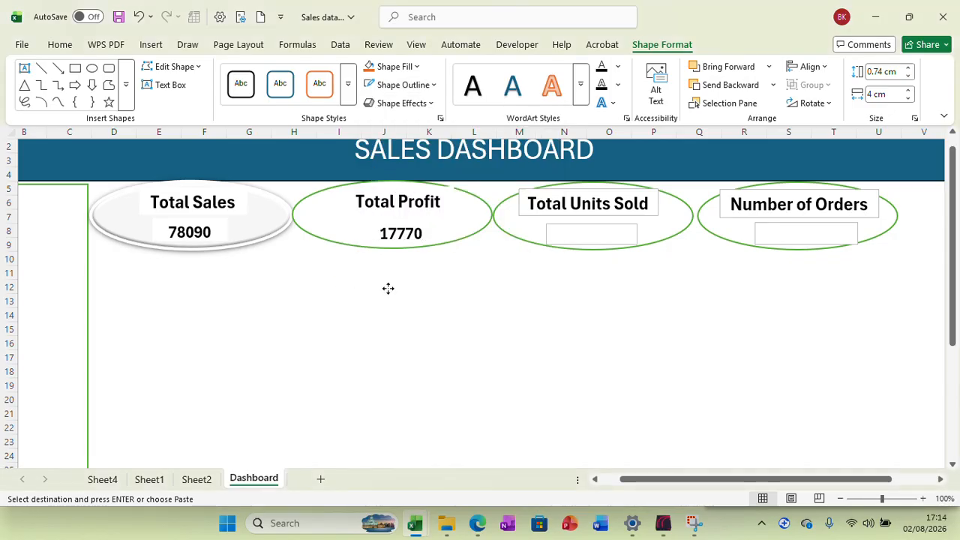
# Apply the first Preset shape effect to the Total Profit oval, matching the Total Sales oval
pyautogui.click(353, 232)
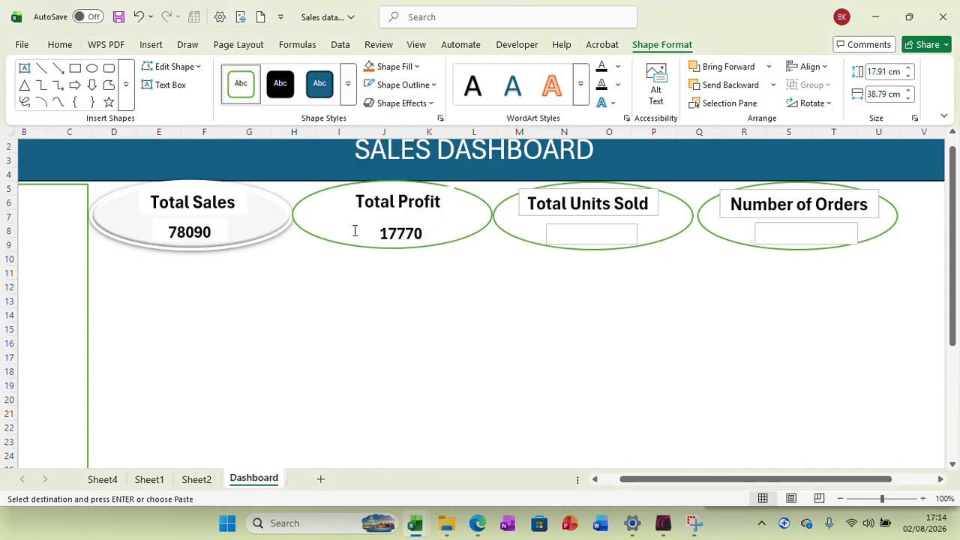
pyautogui.click(430, 103)
pyautogui.moveTo(437, 130)
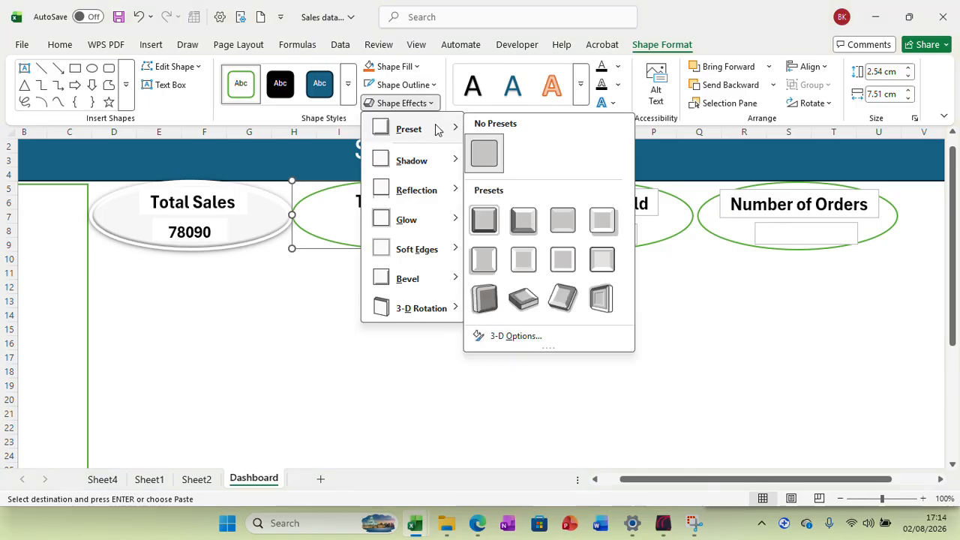
pyautogui.click(484, 219)
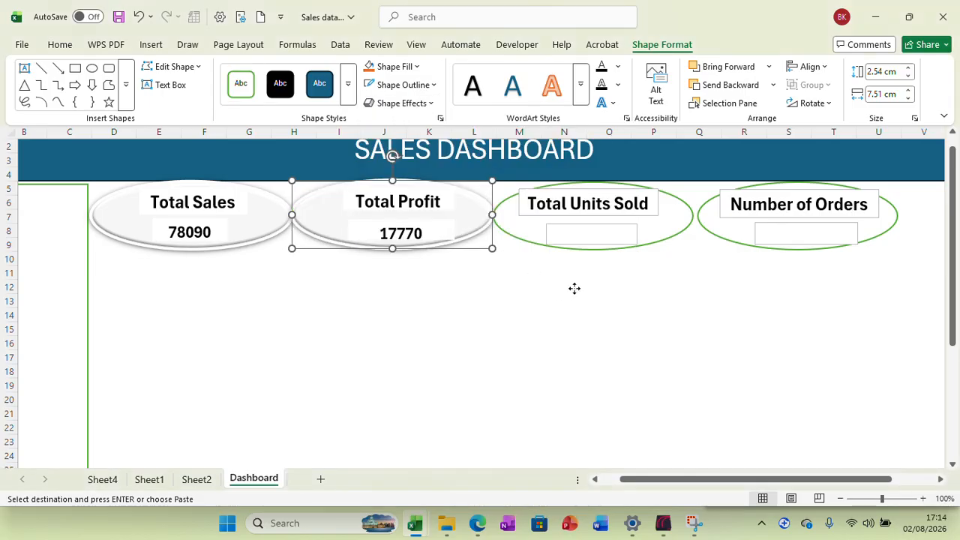
# Select the Units Sold values on Sheet1 to read their sum and enter 821 in the Total Units Sold oval's lower text box
pyautogui.click(664, 211)
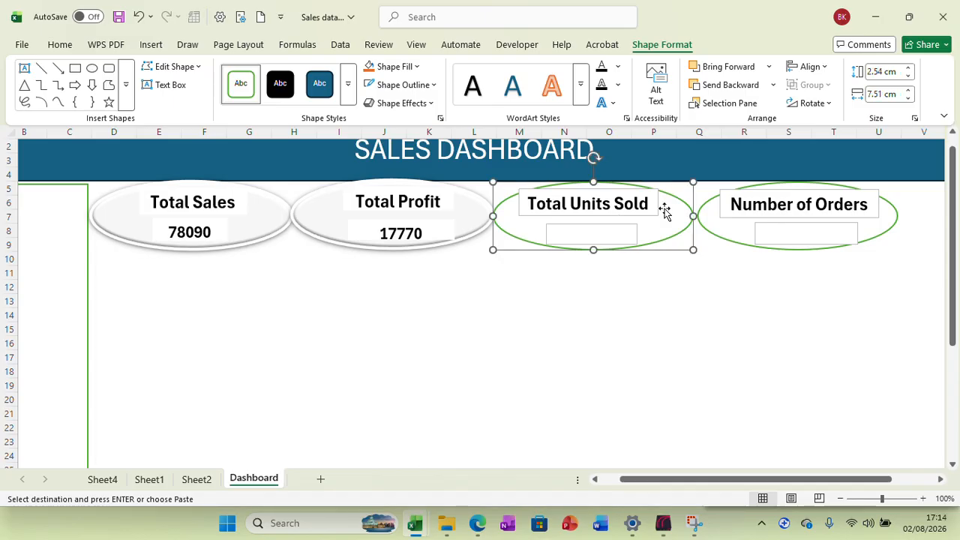
pyautogui.click(196, 480)
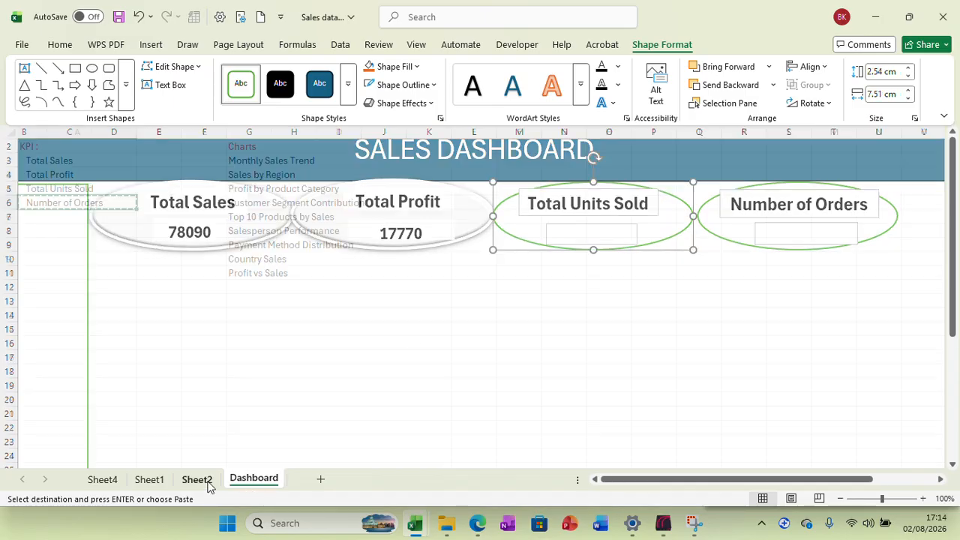
pyautogui.click(150, 480)
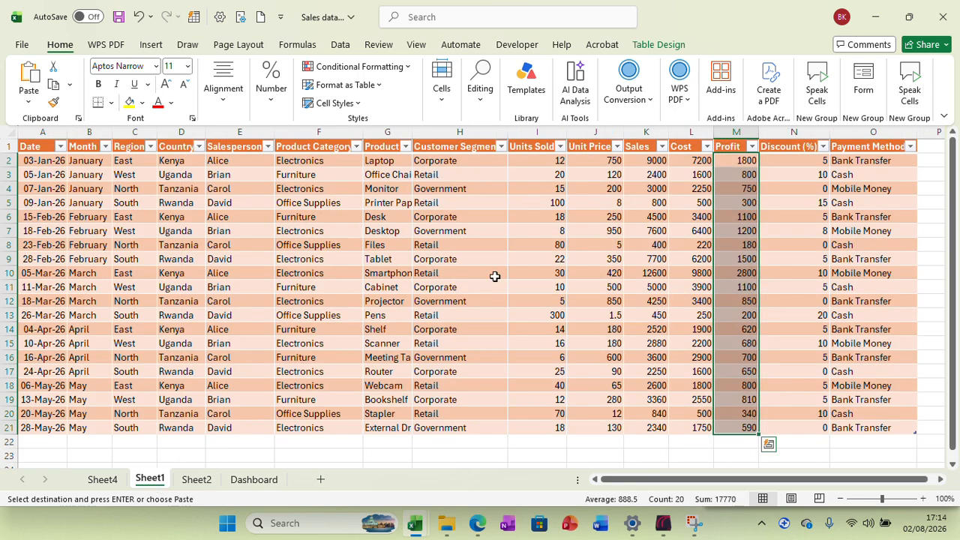
pyautogui.click(535, 159)
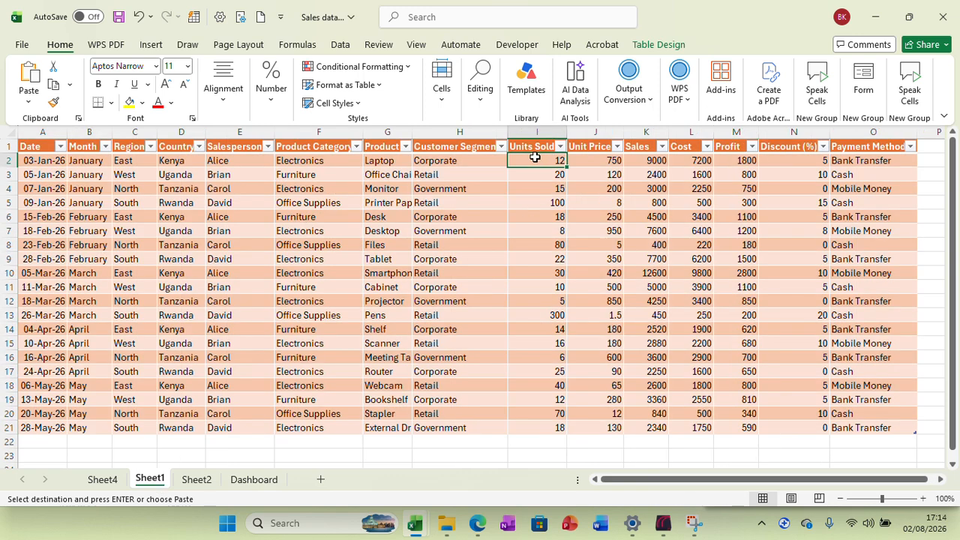
pyautogui.hotkey('ctrl', 'shift', 'Down')
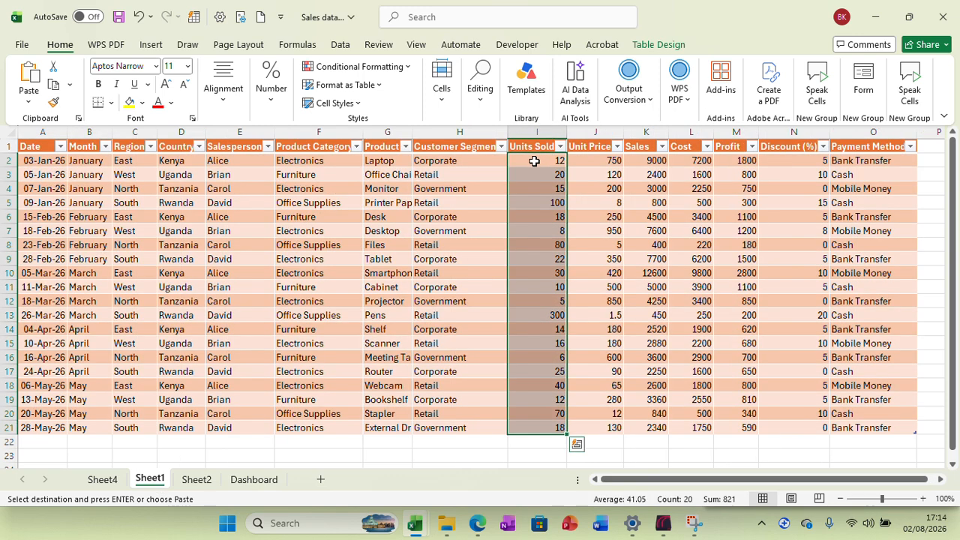
pyautogui.click(259, 480)
pyautogui.click(578, 236)
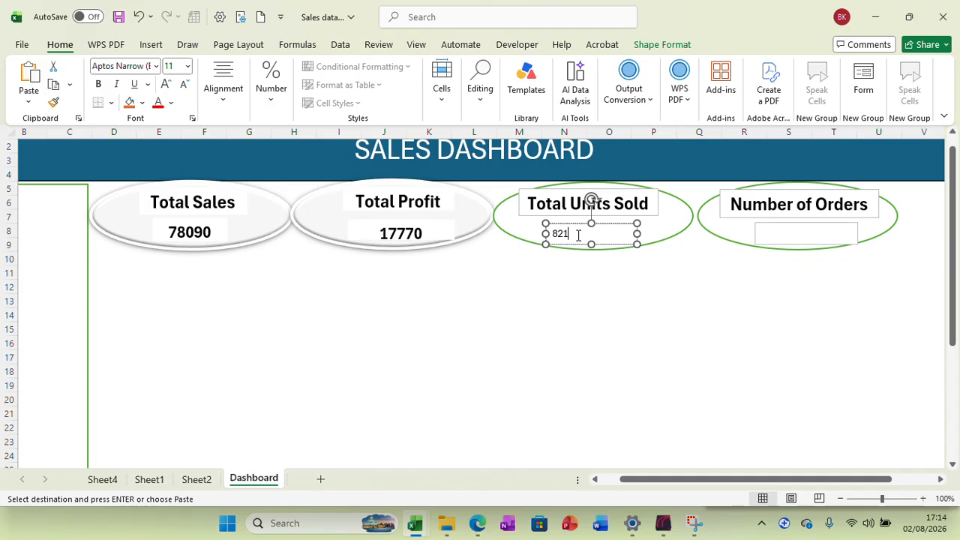
# Format the Total Units Sold value as 18 pt bold and centre it horizontally in its text box
pyautogui.doubleClick(578, 232)
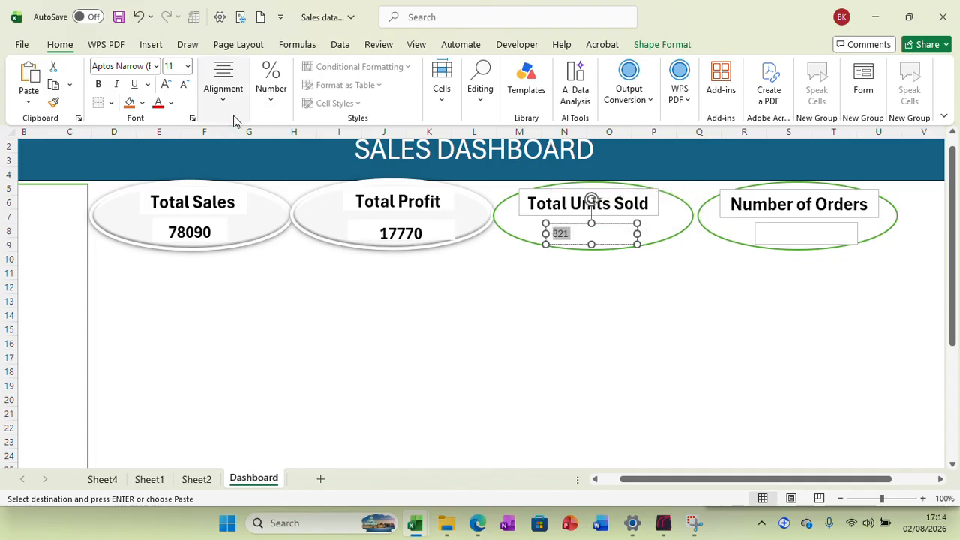
pyautogui.click(188, 66)
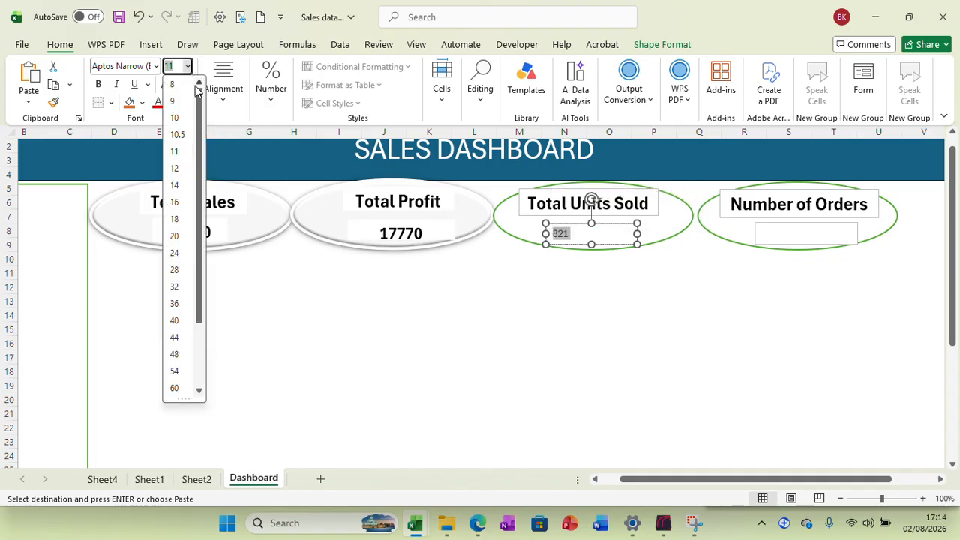
pyautogui.click(175, 218)
pyautogui.click(97, 83)
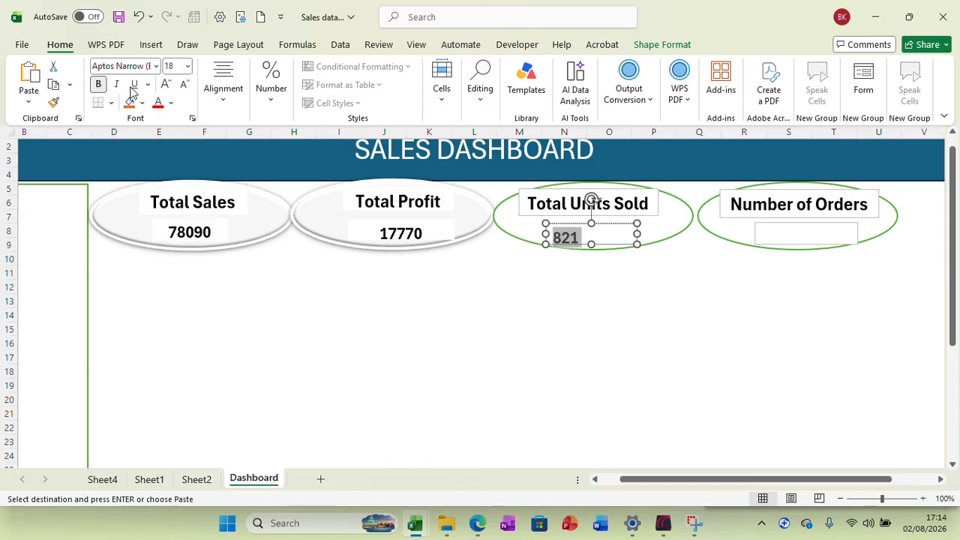
pyautogui.click(223, 105)
pyautogui.click(229, 160)
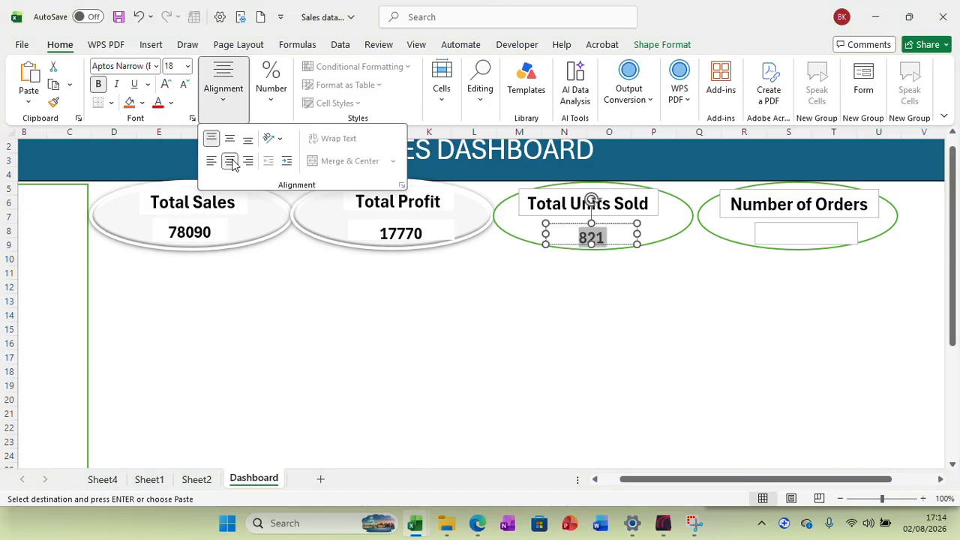
# Set a white outline on the Total Units Sold value's text box and on the label text box above it
pyautogui.click(662, 44)
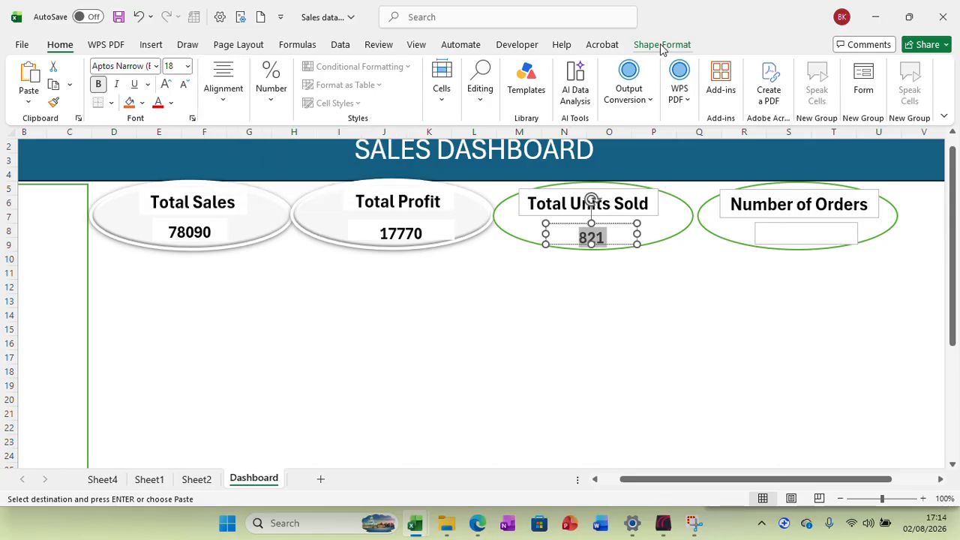
pyautogui.click(433, 85)
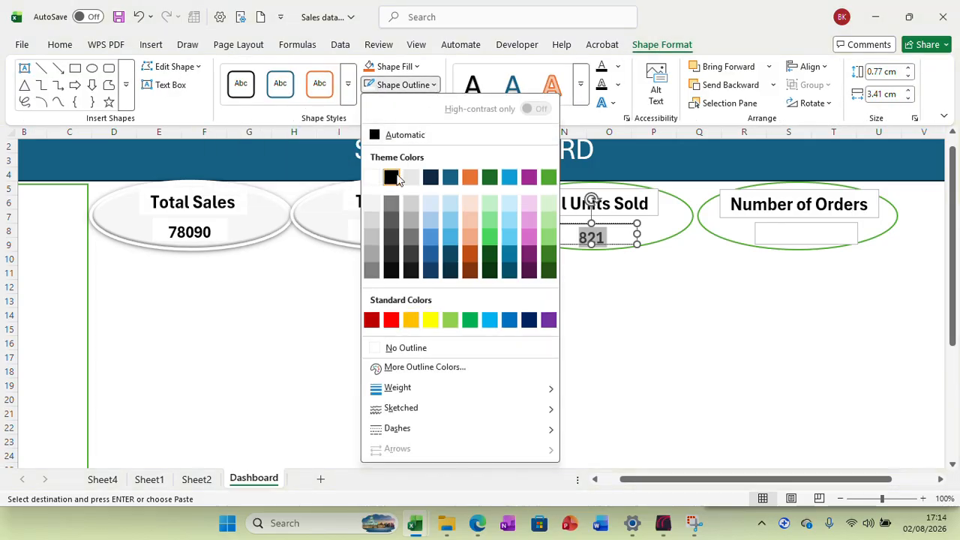
pyautogui.click(370, 178)
pyautogui.click(646, 199)
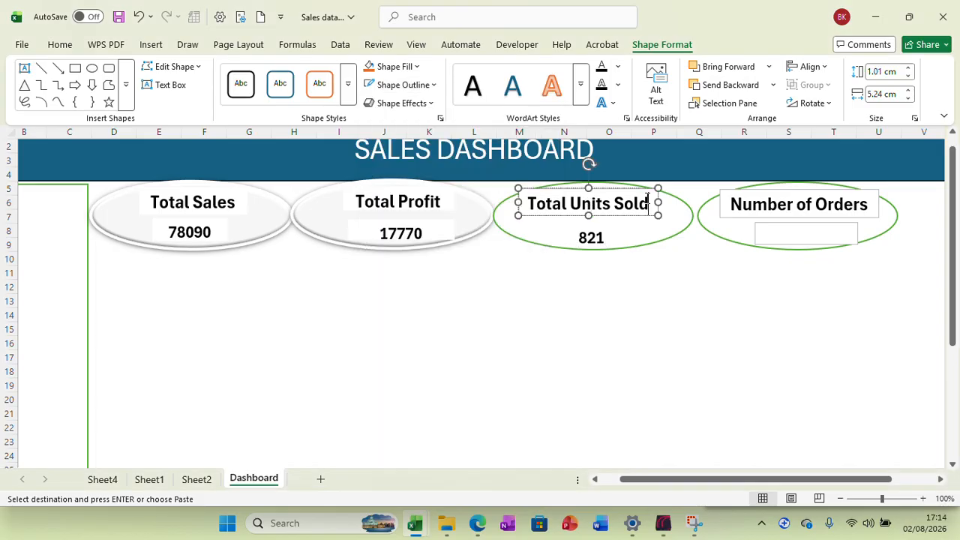
pyautogui.click(433, 85)
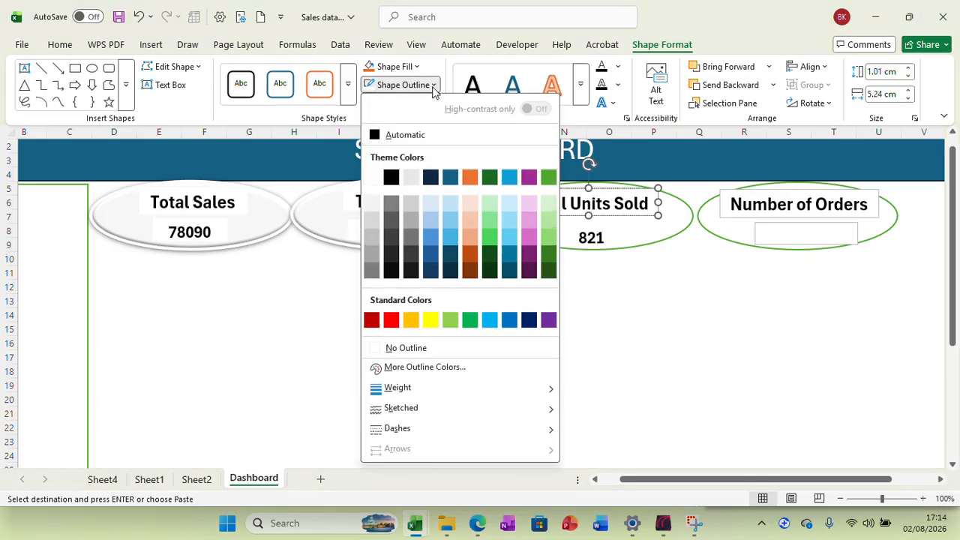
pyautogui.click(372, 177)
pyautogui.click(666, 297)
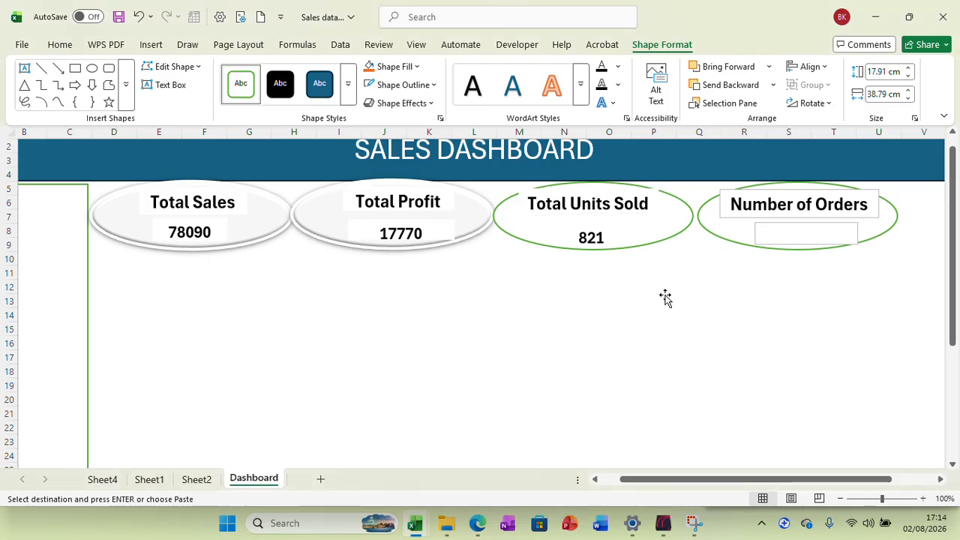
# Apply a Preset shape effect to the Total Units Sold oval, matching the Total Sales and Total Profit ovals
pyautogui.click(518, 208)
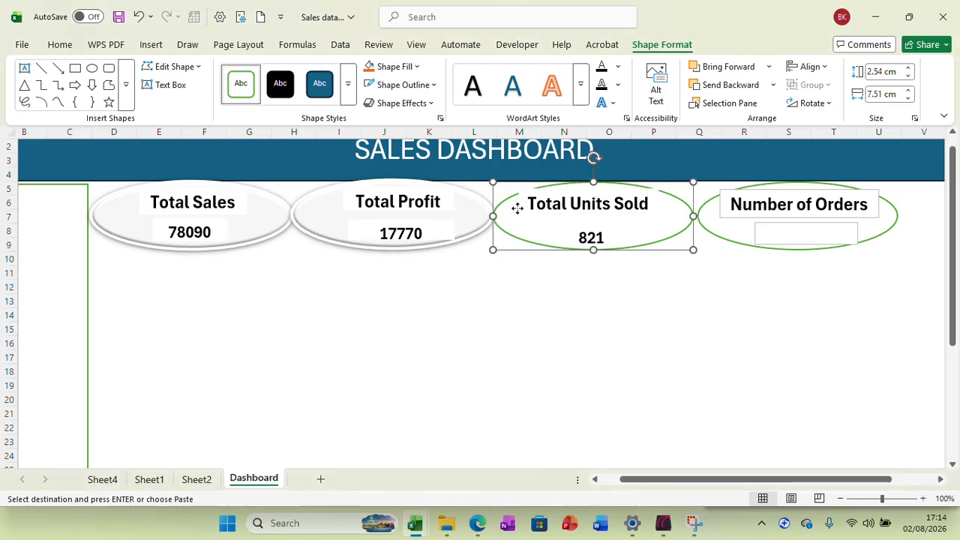
pyautogui.click(424, 103)
pyautogui.moveTo(420, 139)
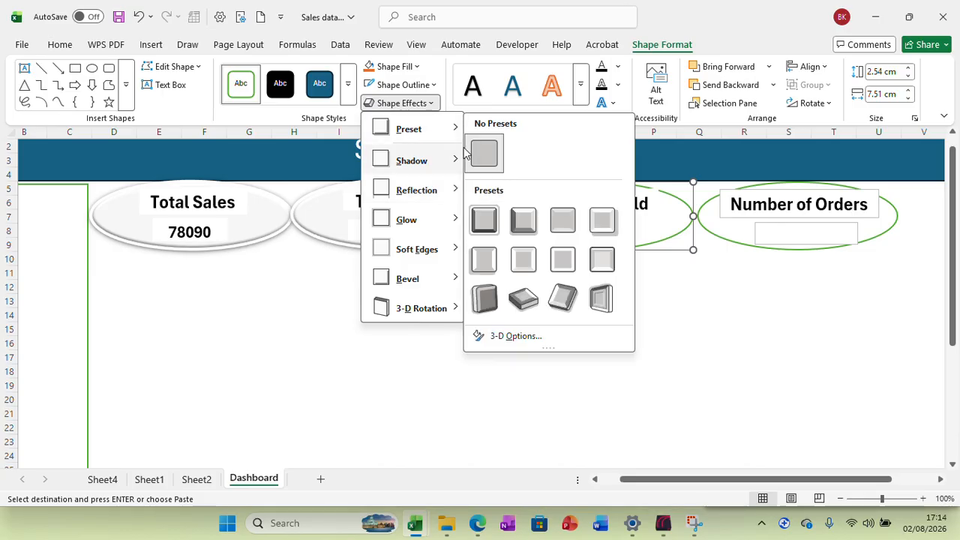
pyautogui.click(484, 296)
pyautogui.click(647, 290)
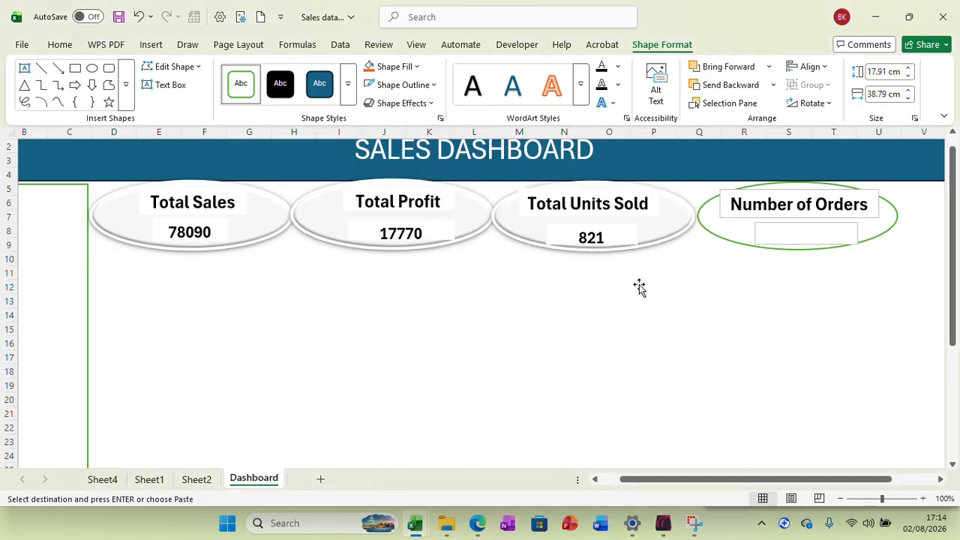
# Move the Total Units Sold label's text box slightly down inside its oval
pyautogui.click(555, 219)
pyautogui.click(563, 204)
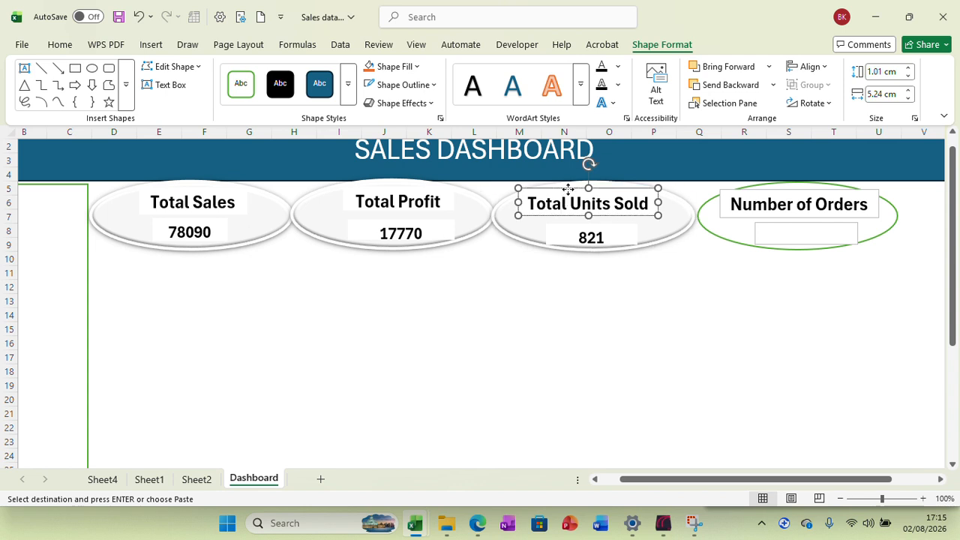
pyautogui.moveTo(568, 189); pyautogui.dragTo(569, 193)
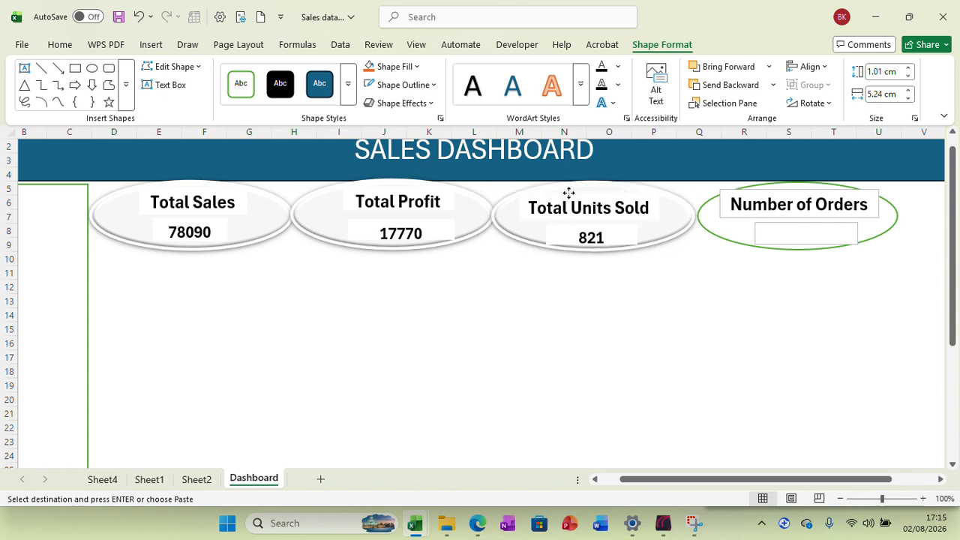
pyautogui.click(657, 308)
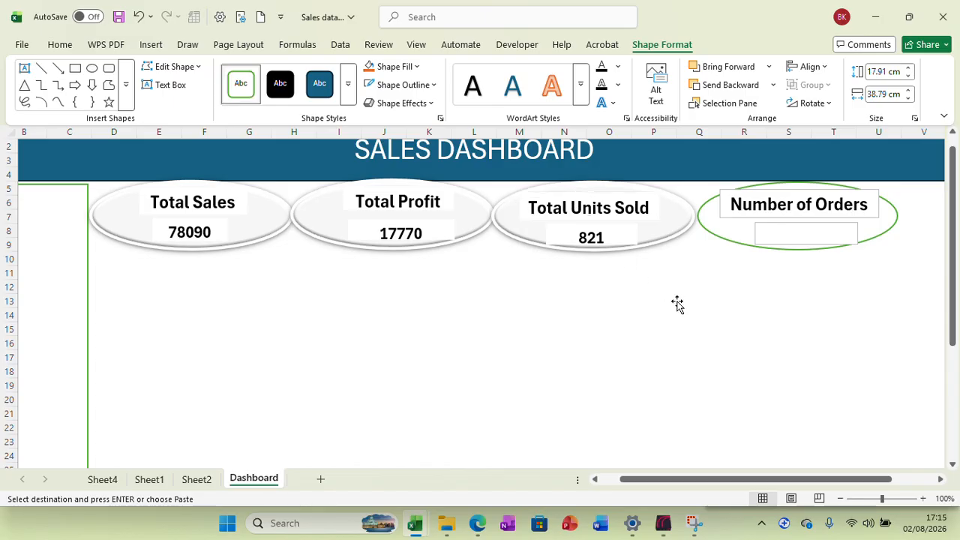
# Examine the sales table on Sheet1 and the KPI list on Sheet2 for the Number of Orders figure
pyautogui.click(732, 204)
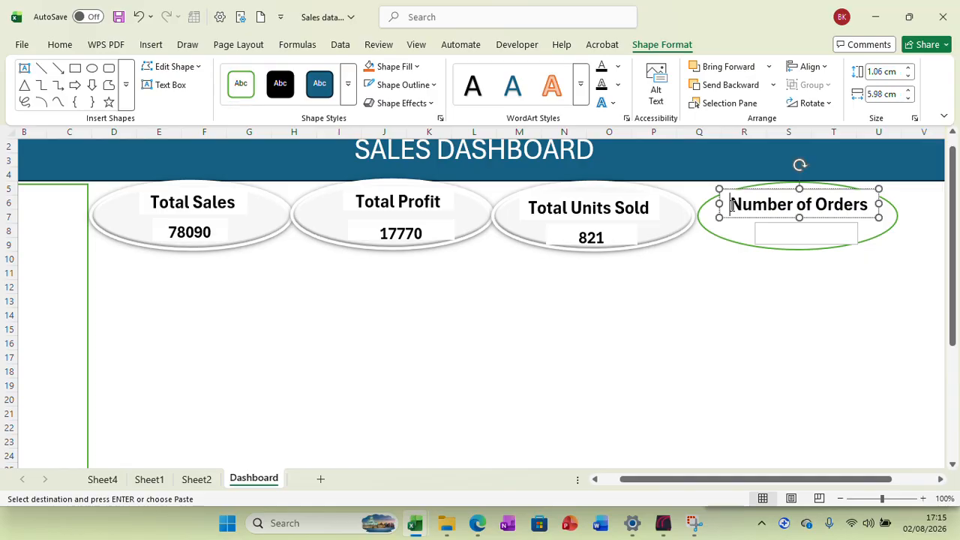
pyautogui.click(774, 230)
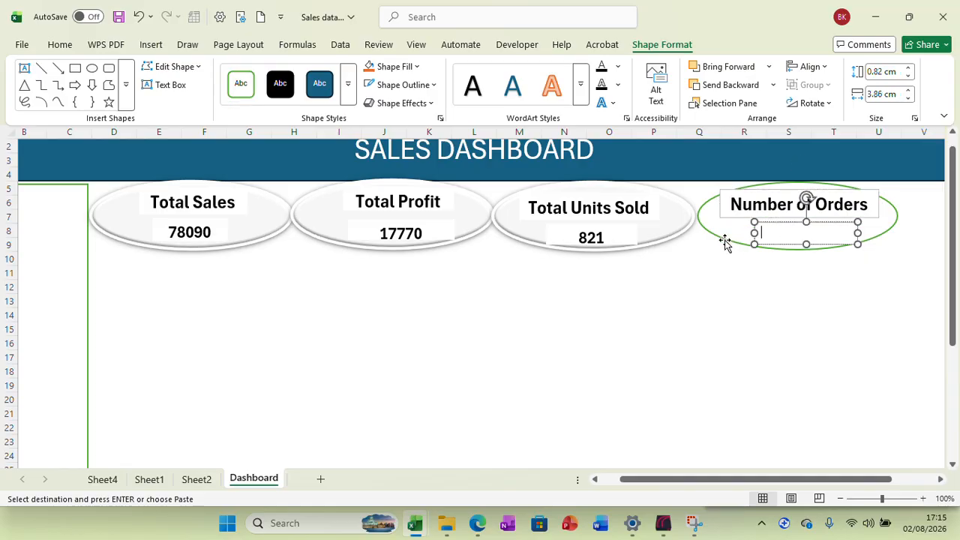
pyautogui.click(188, 484)
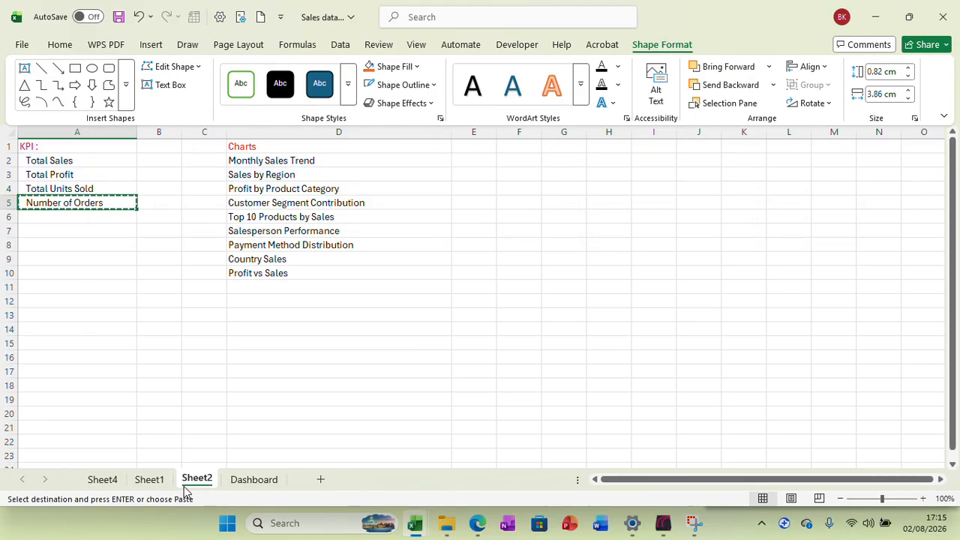
pyautogui.click(140, 483)
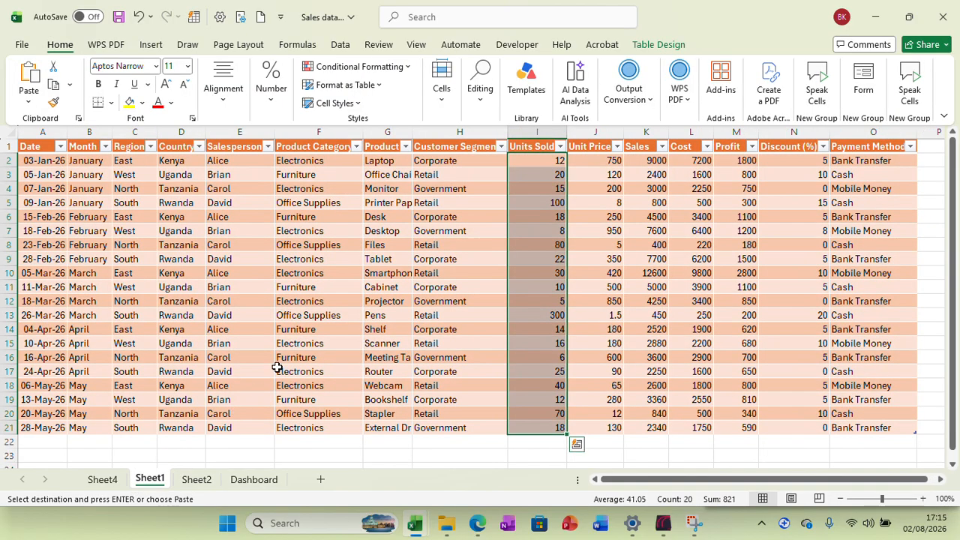
pyautogui.click(274, 477)
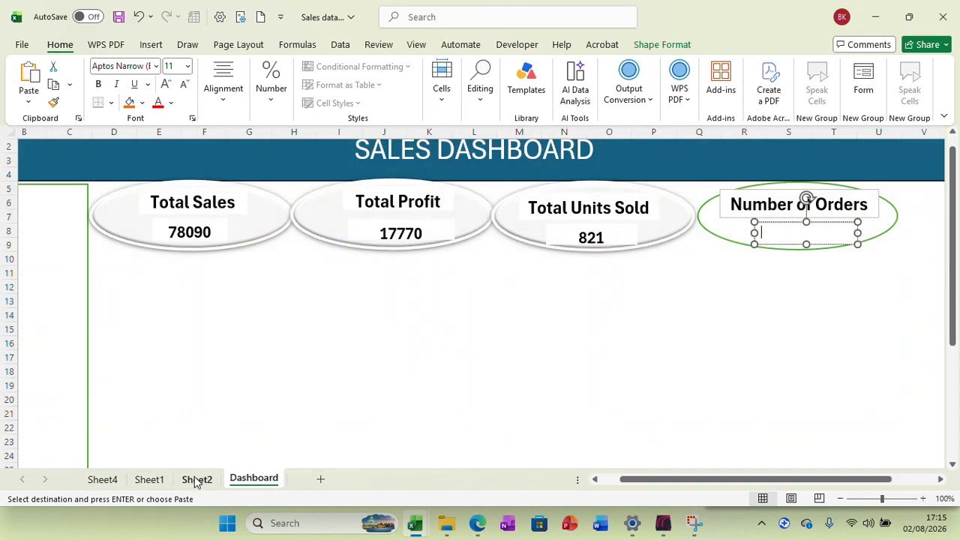
pyautogui.click(197, 480)
pyautogui.click(153, 479)
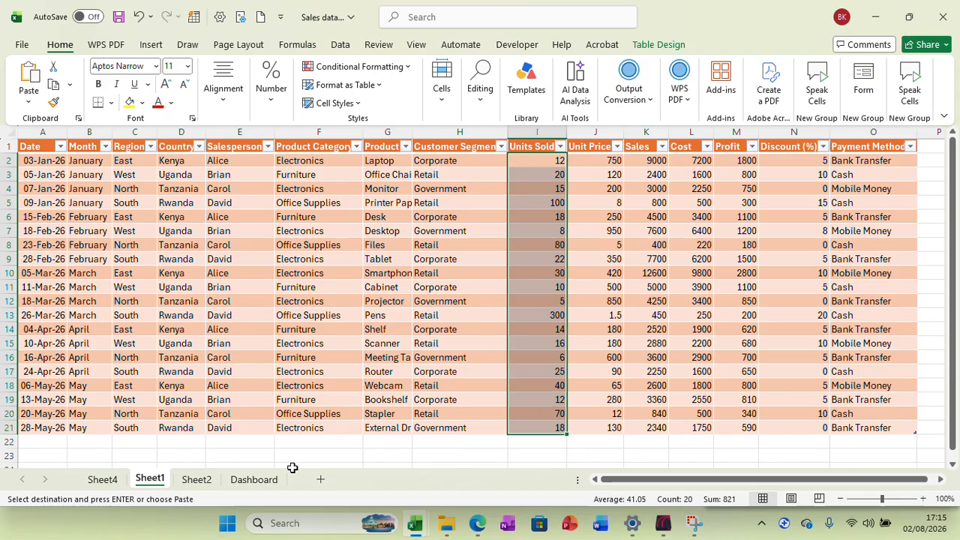
pyautogui.click(255, 480)
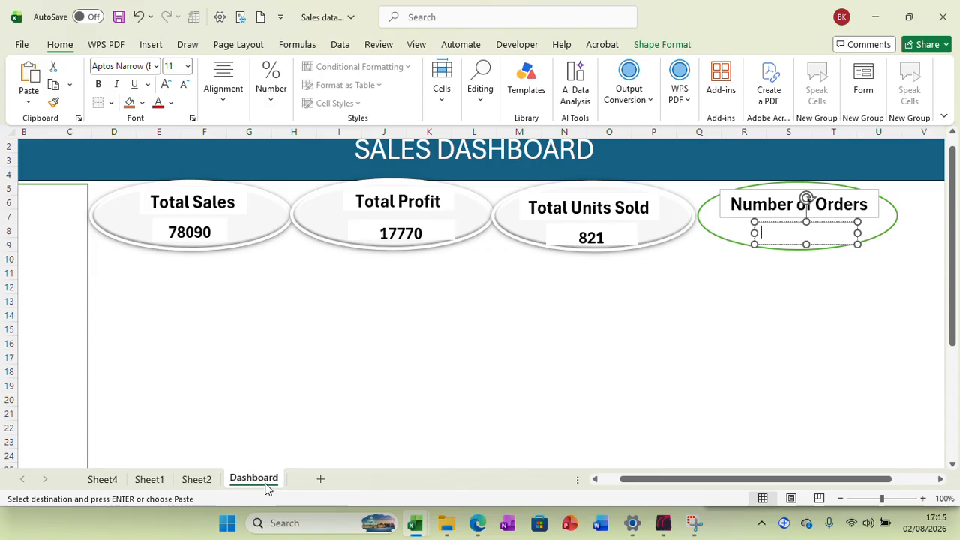
pyautogui.click(203, 481)
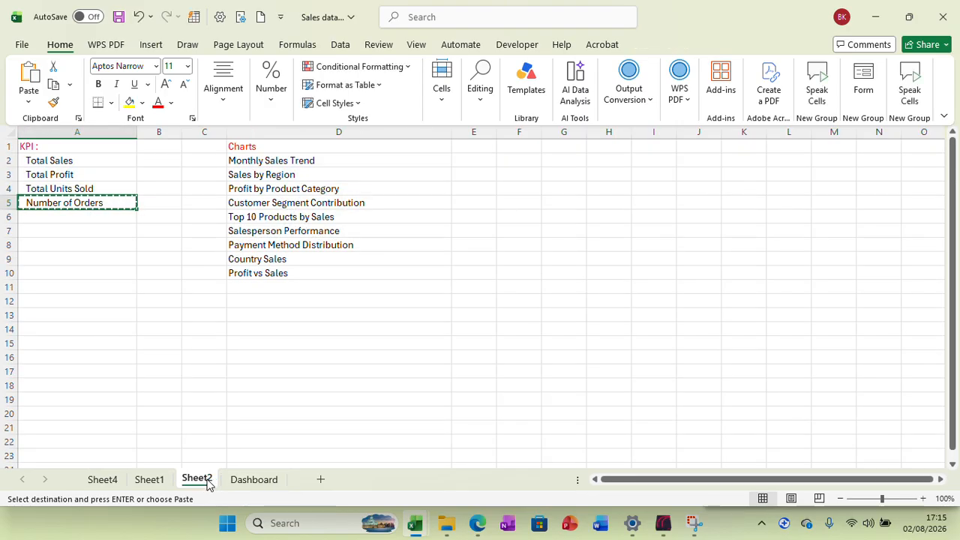
pyautogui.click(245, 477)
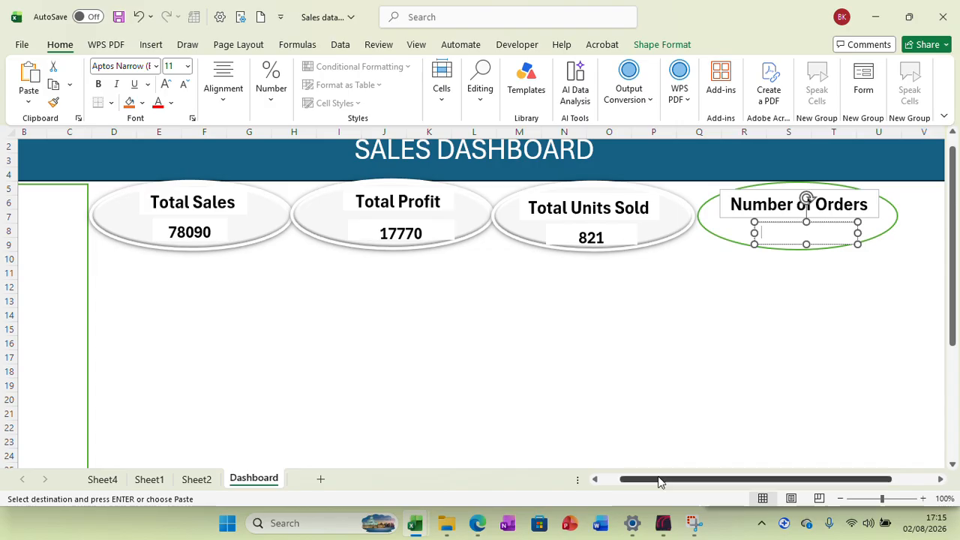
# Set a white outline on the Number of Orders label's text box and move it slightly down in its oval
pyautogui.moveTo(658, 485); pyautogui.dragTo(632, 486)
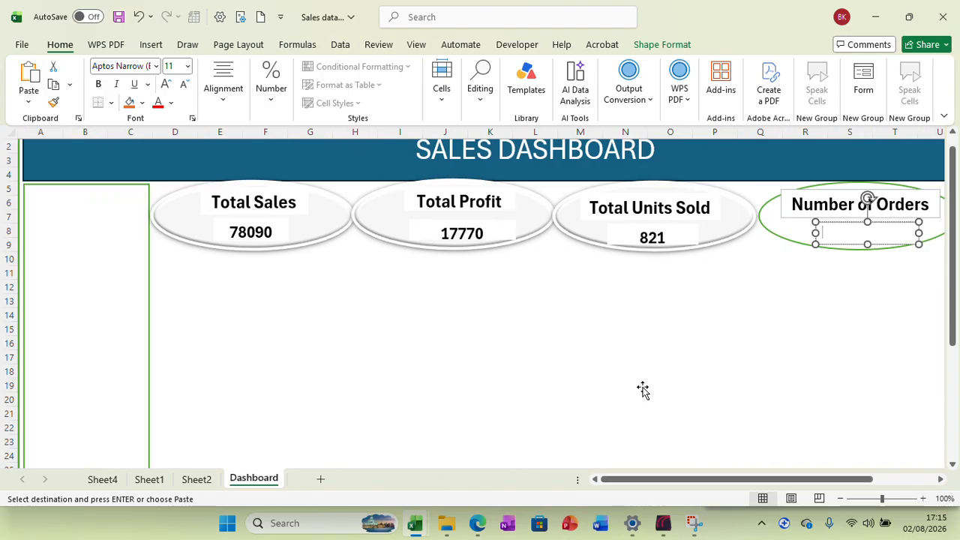
pyautogui.click(786, 203)
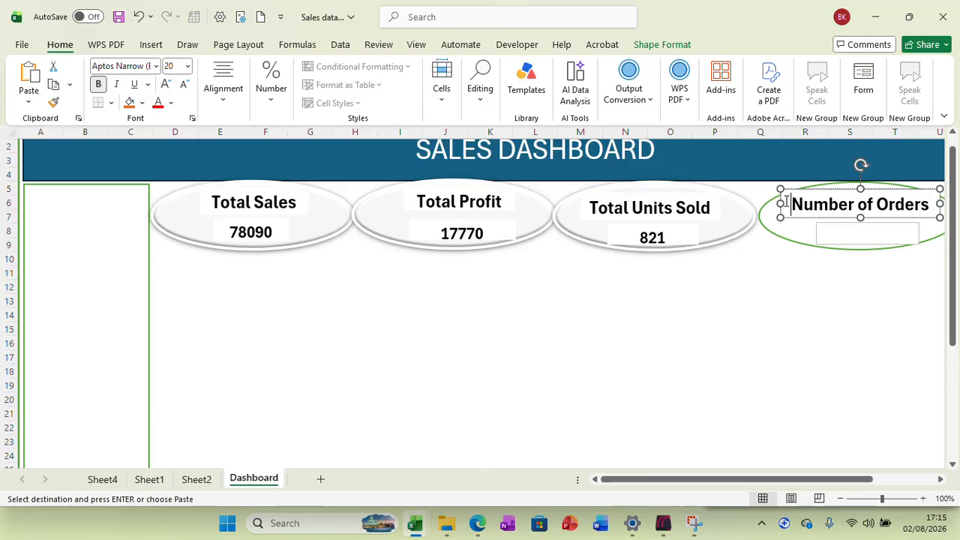
pyautogui.click(665, 49)
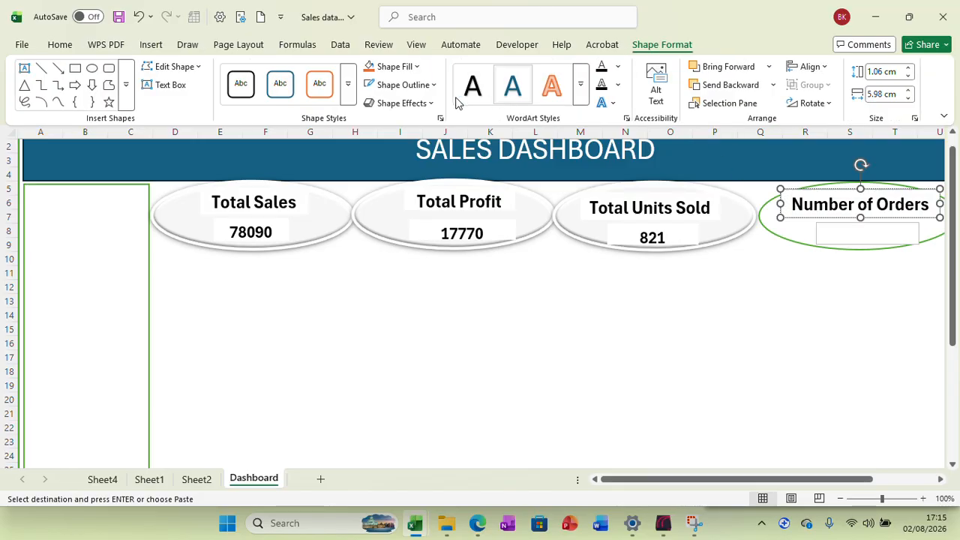
pyautogui.click(432, 87)
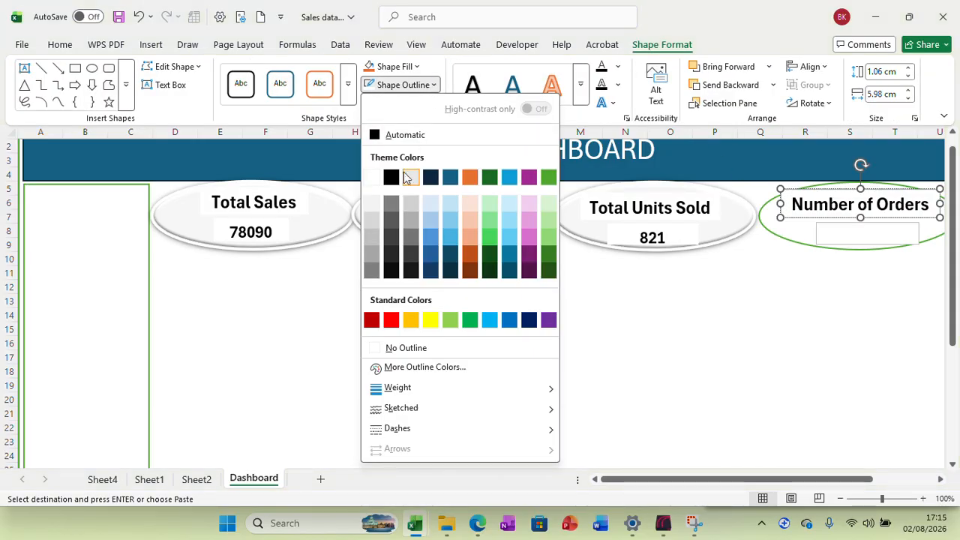
pyautogui.click(376, 179)
pyautogui.click(769, 330)
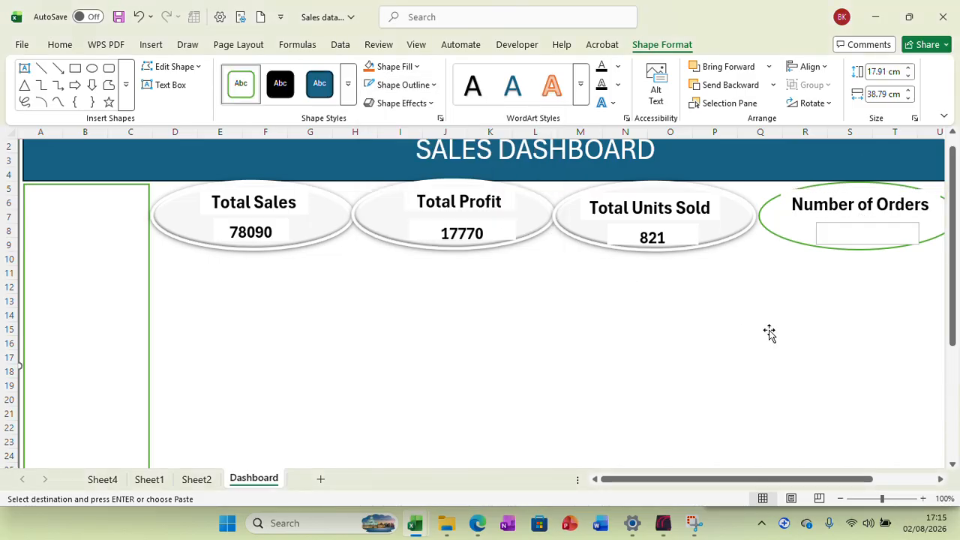
pyautogui.click(832, 200)
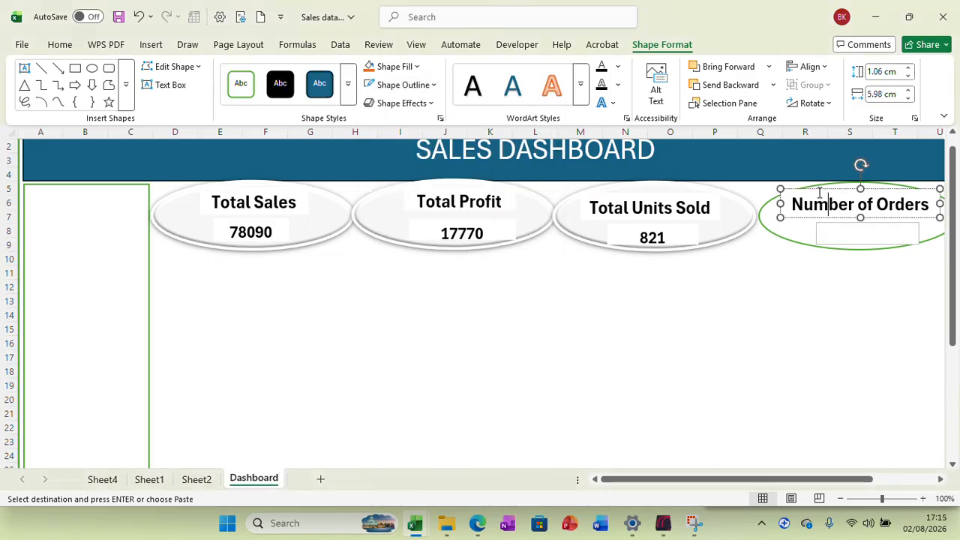
pyautogui.moveTo(817, 189); pyautogui.dragTo(819, 195)
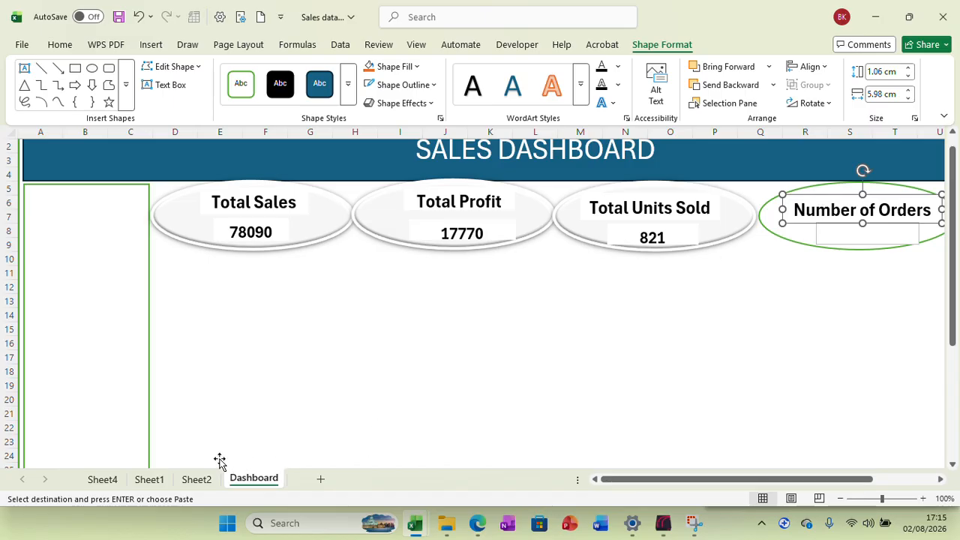
# Review the sales table on Sheet1, the PivotTable on Sheet4 and the list of planned charts on Sheet2
pyautogui.click(152, 480)
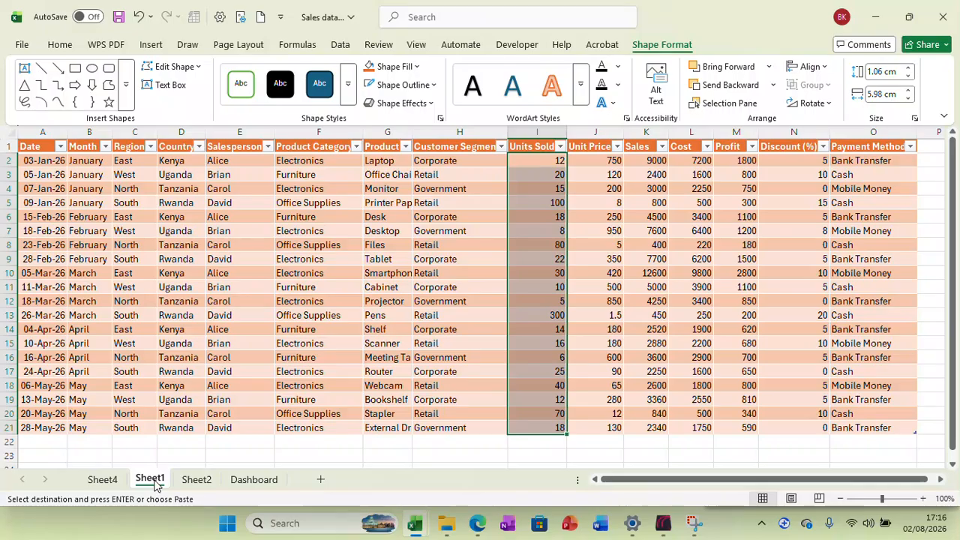
pyautogui.click(192, 482)
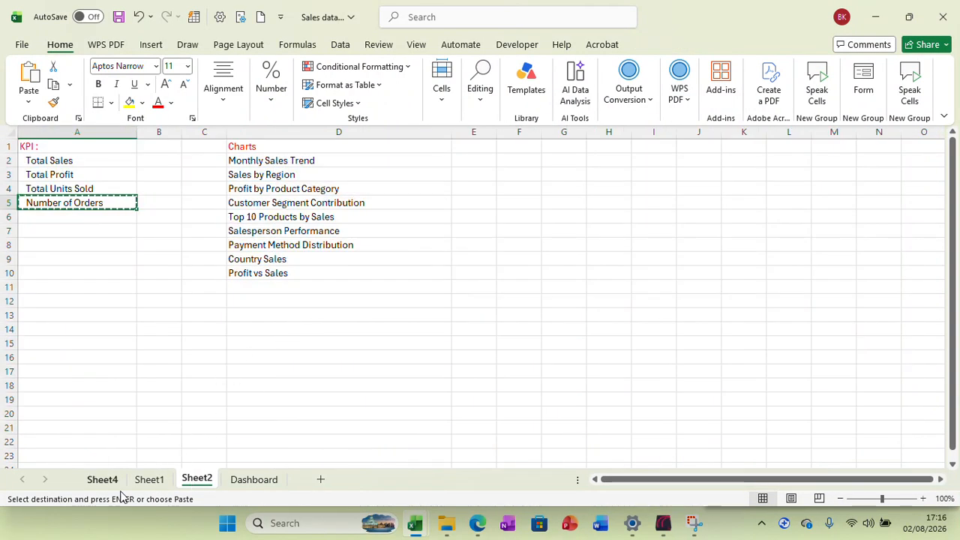
pyautogui.click(101, 481)
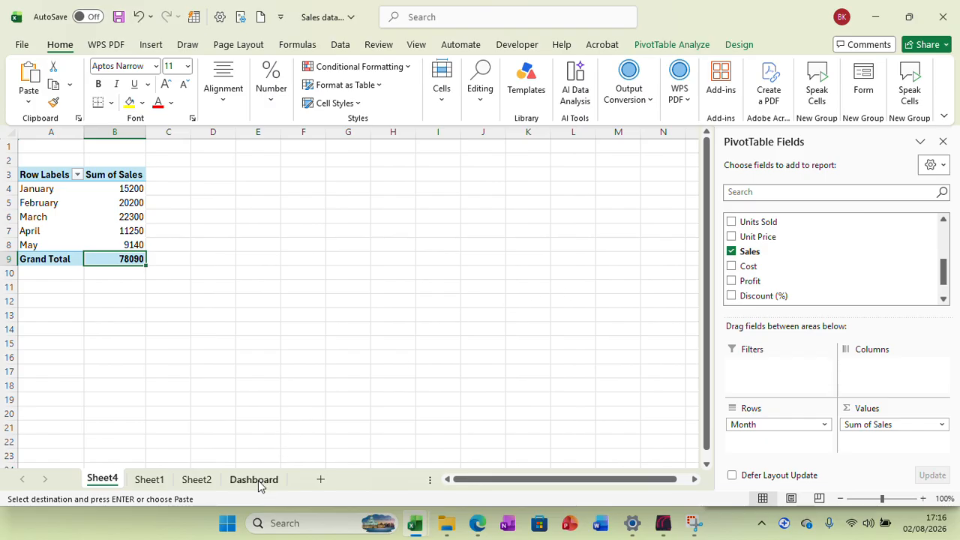
pyautogui.click(213, 481)
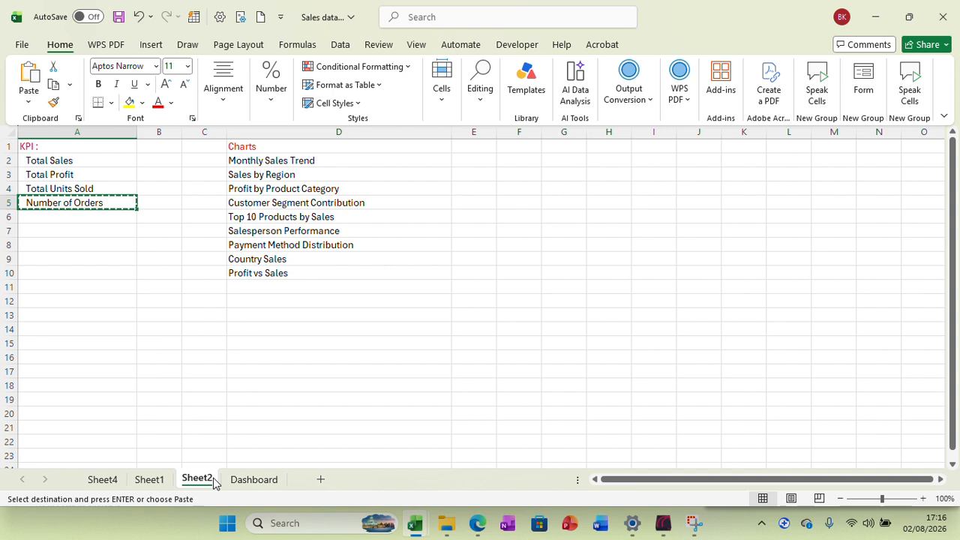
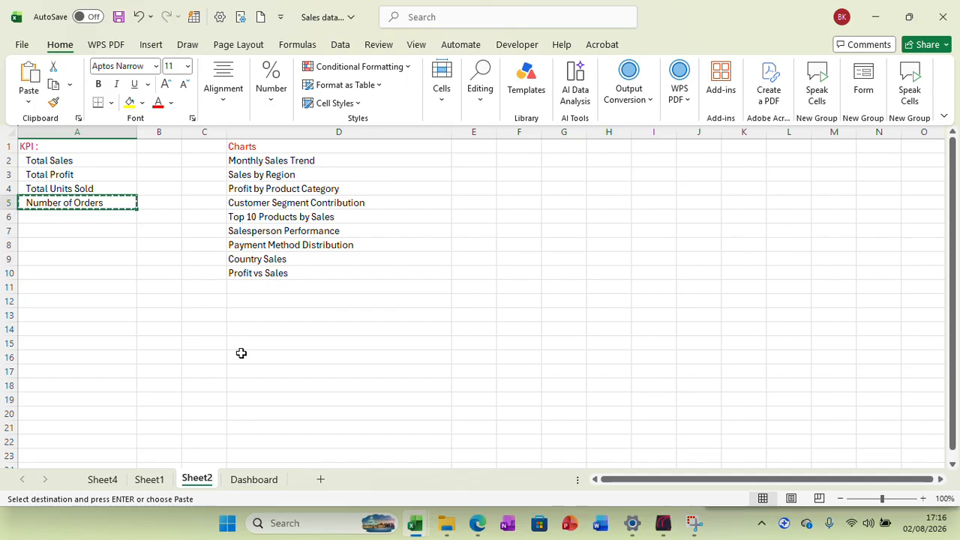
pyautogui.click(259, 485)
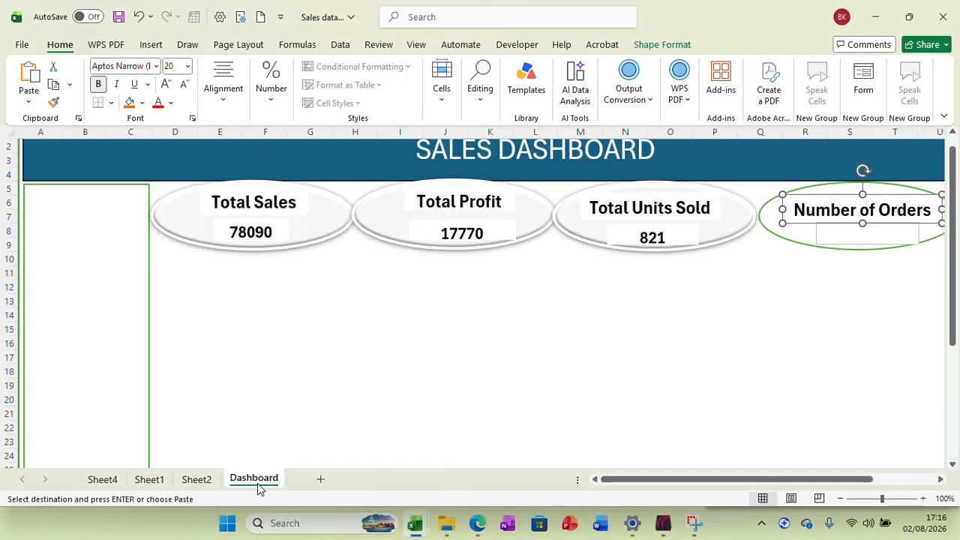
# Rename the PivotTable's headers on Sheet4 to Month for the row labels and Total for the sales column
pyautogui.click(112, 484)
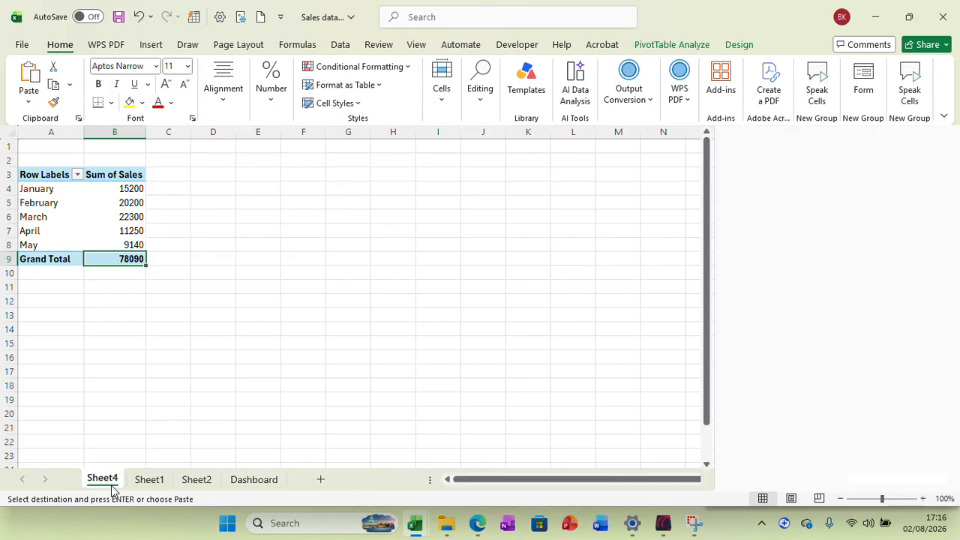
pyautogui.click(40, 174)
pyautogui.write('Month')
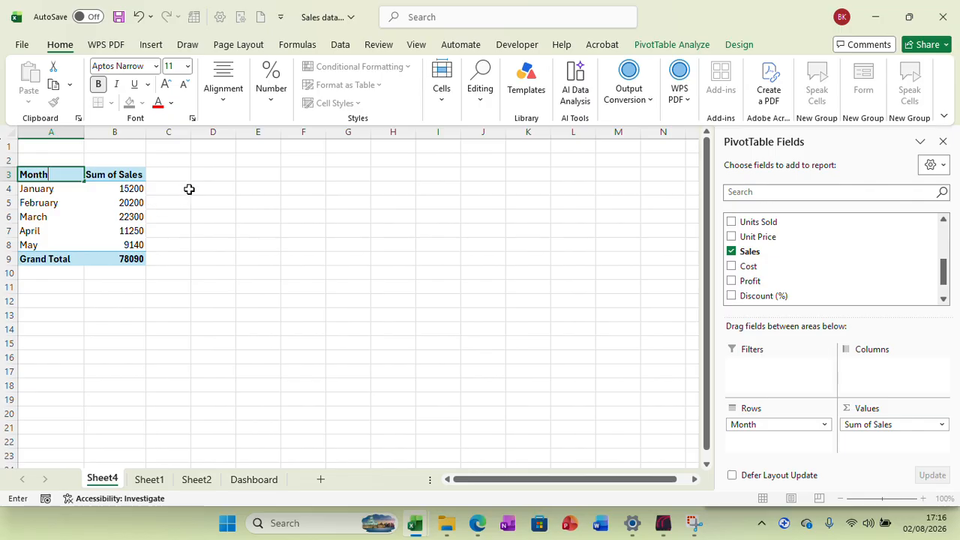
pyautogui.click(189, 188)
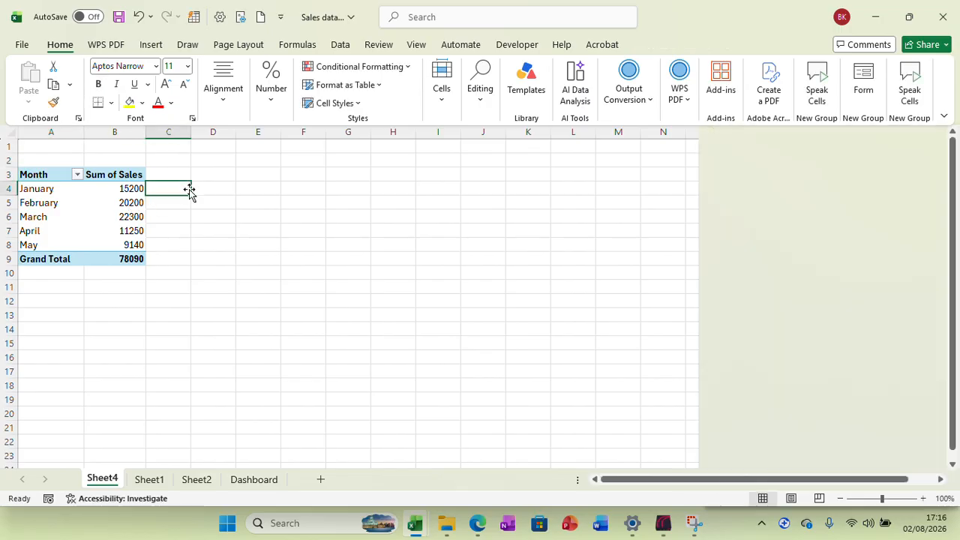
pyautogui.click(114, 174)
pyautogui.write('Total')
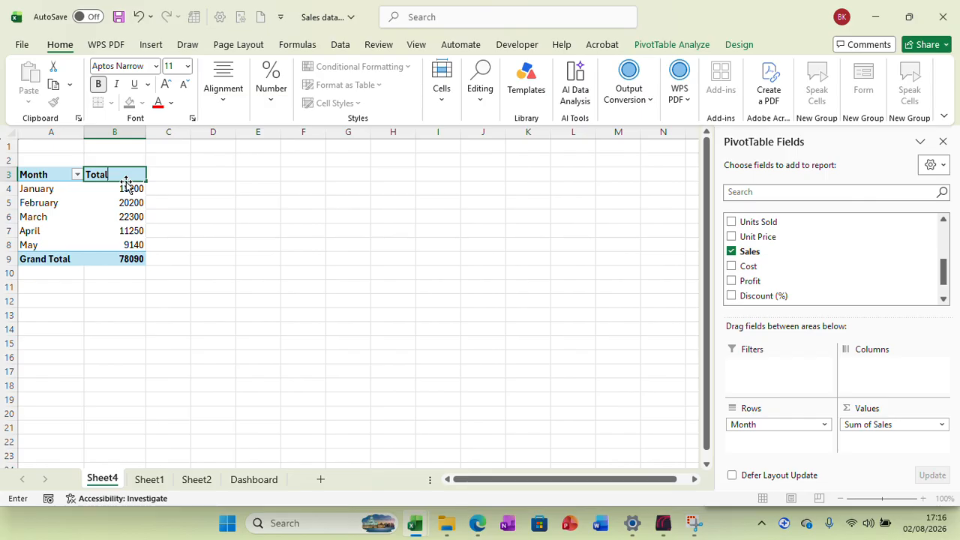
pyautogui.click(222, 191)
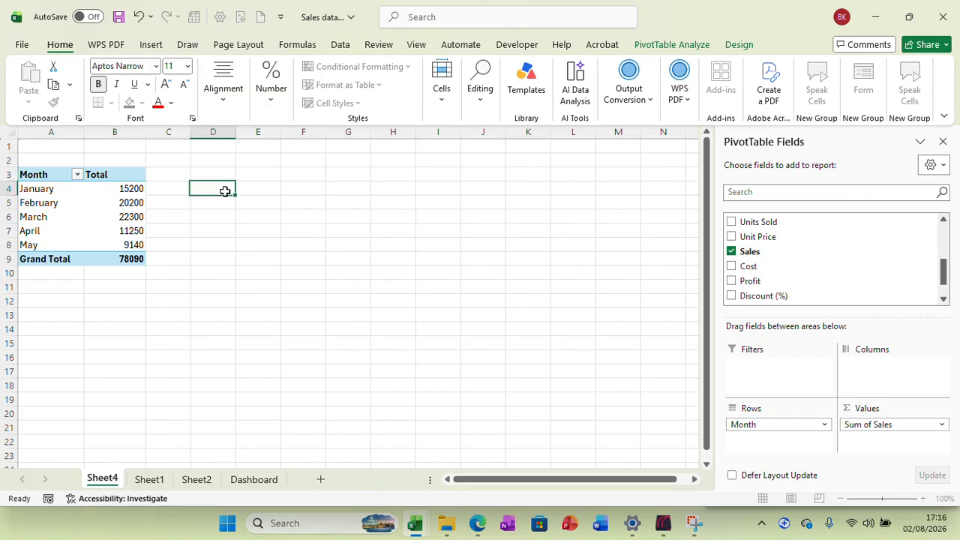
# Insert a Line with Markers PivotChart from the monthly totals in A3:B8 and place it beside the PivotTable
pyautogui.moveTo(58, 178); pyautogui.dragTo(128, 244)
pyautogui.click(154, 44)
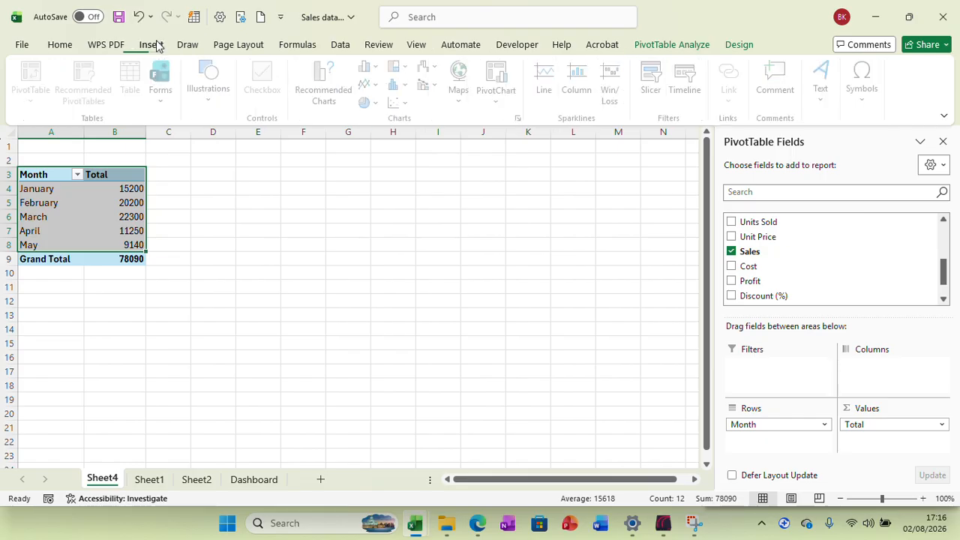
pyautogui.click(330, 90)
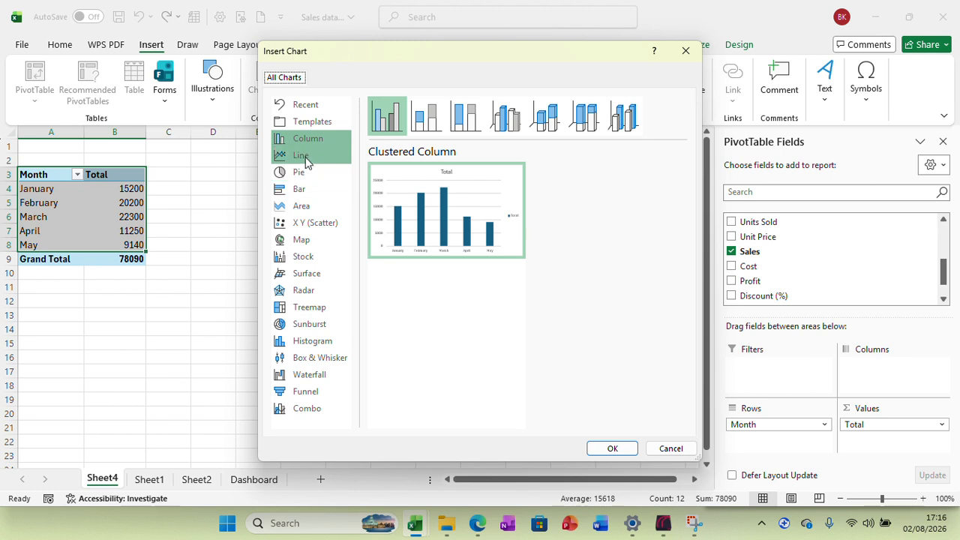
pyautogui.click(304, 157)
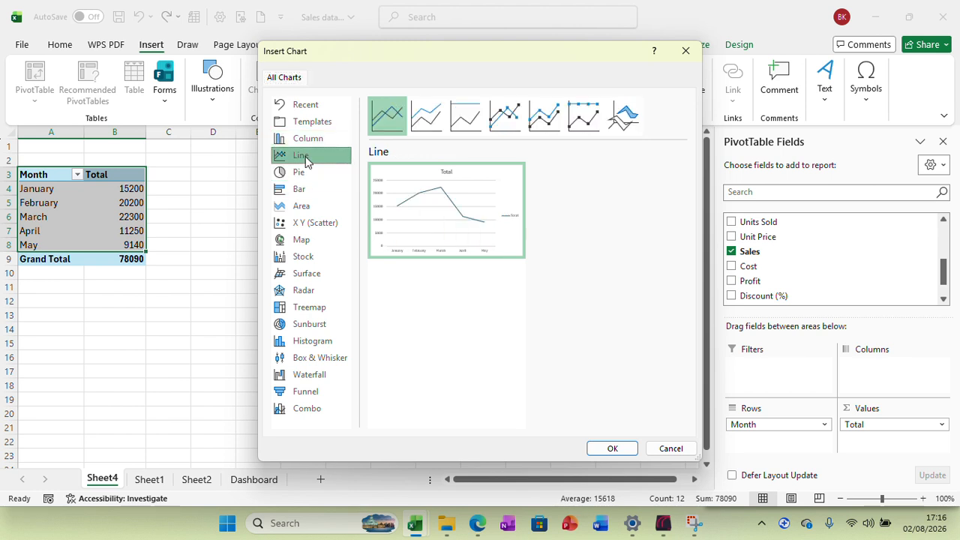
pyautogui.click(513, 122)
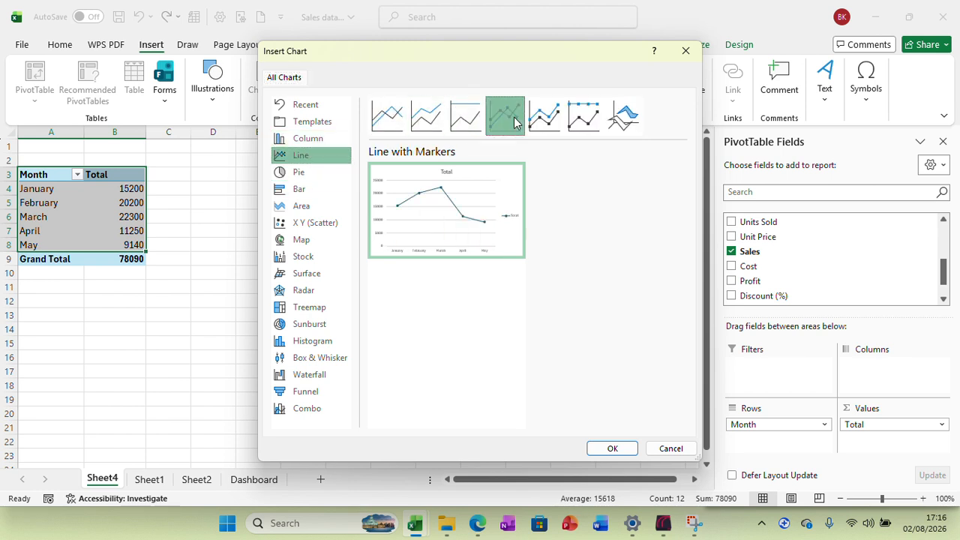
pyautogui.click(611, 448)
pyautogui.moveTo(298, 233); pyautogui.dragTo(285, 195)
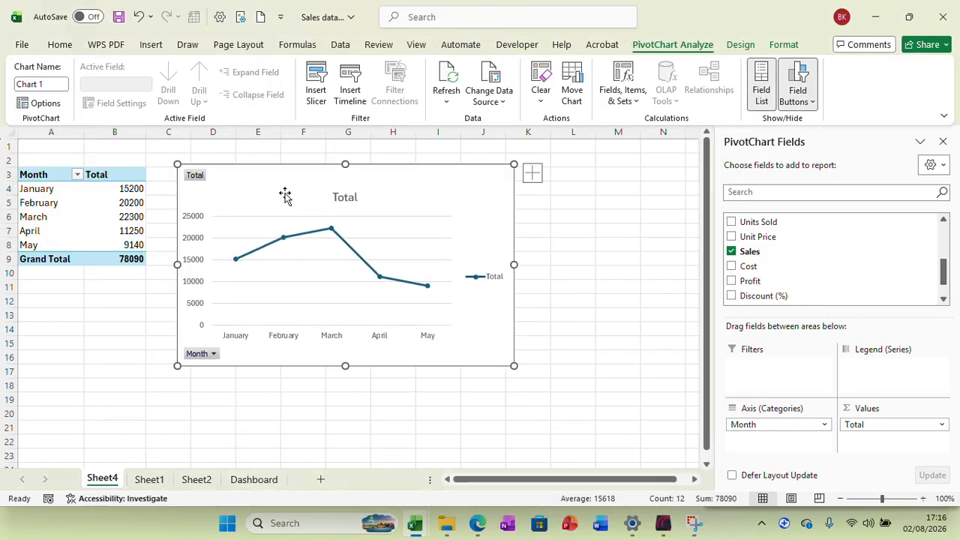
# Resize the line chart to 6 cm high and 10 cm wide
pyautogui.click(785, 45)
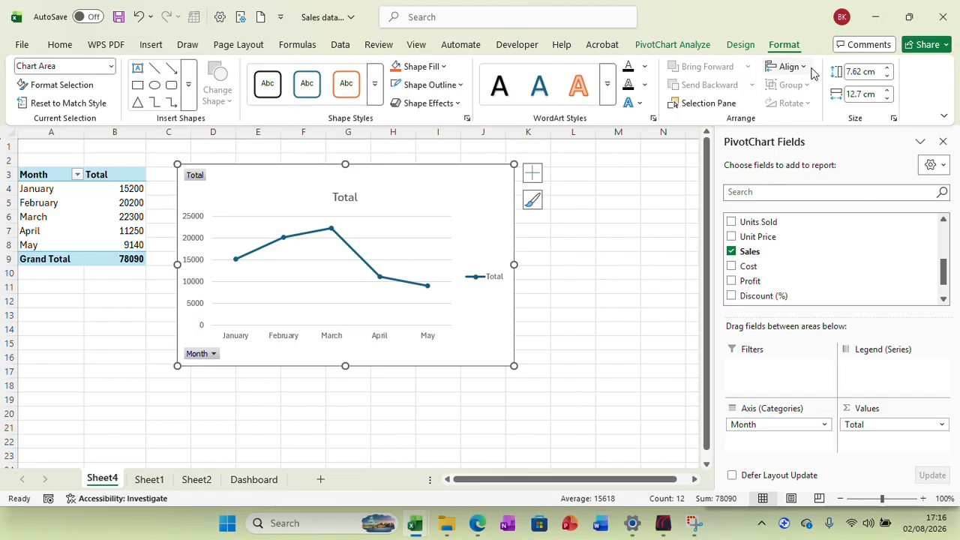
pyautogui.click(862, 71)
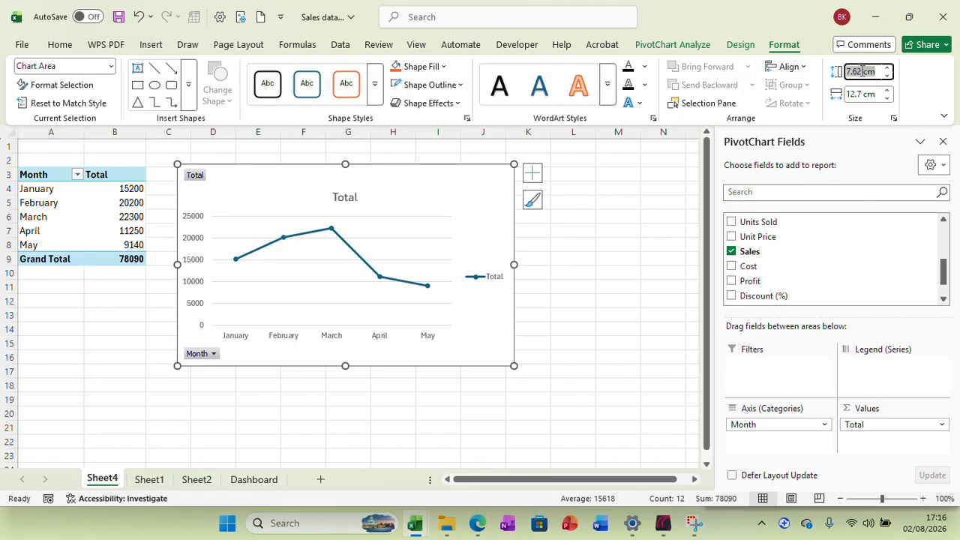
pyautogui.write('6')
pyautogui.click(864, 91)
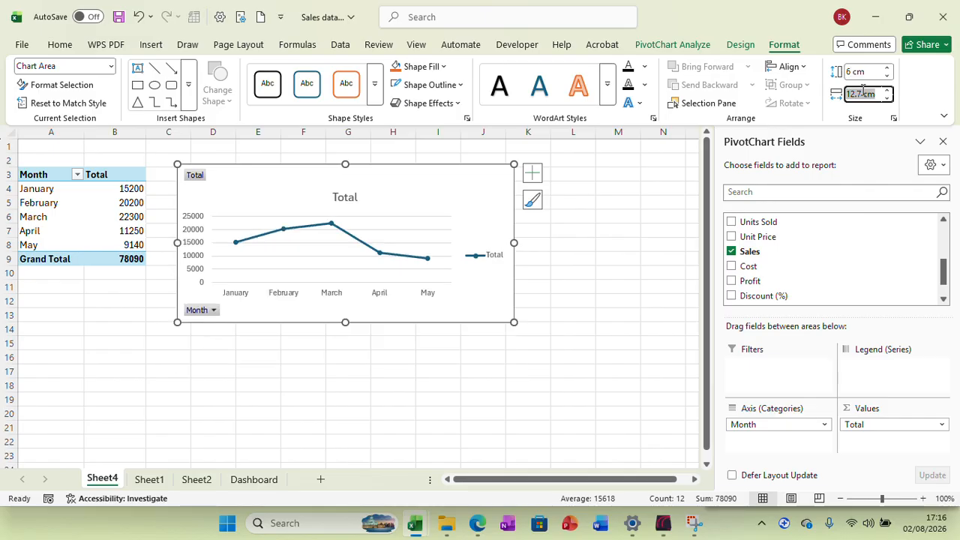
pyautogui.write('10')
pyautogui.click(645, 248)
# Copy the Monthly Sales Trend entry from the chart list on Sheet2 and return to the chart on Sheet4
pyautogui.click(240, 485)
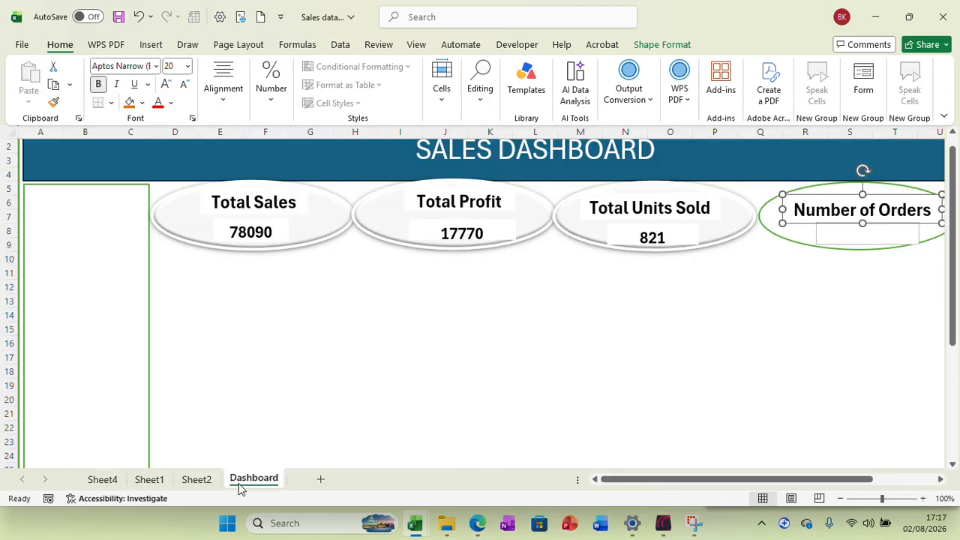
pyautogui.click(201, 485)
pyautogui.click(278, 161)
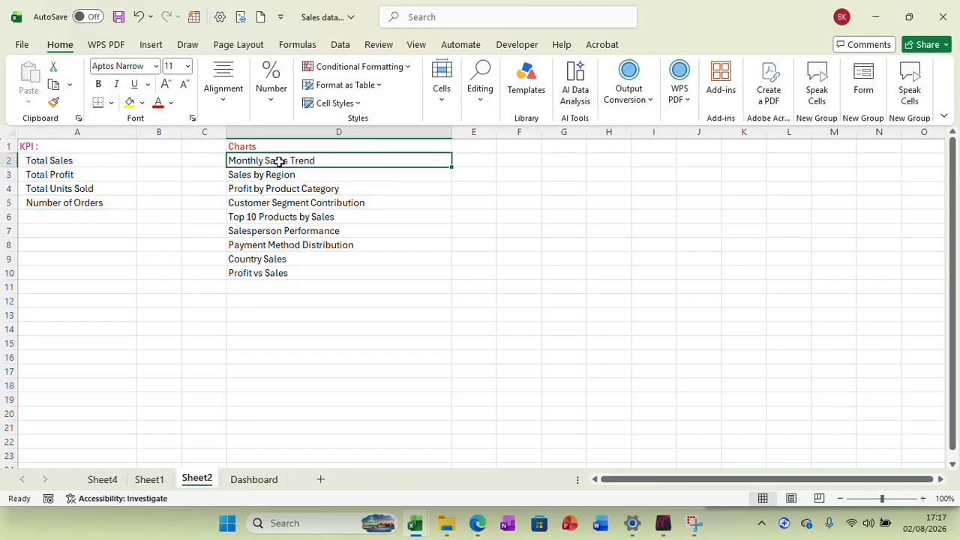
pyautogui.rightClick(279, 160)
pyautogui.click(316, 110)
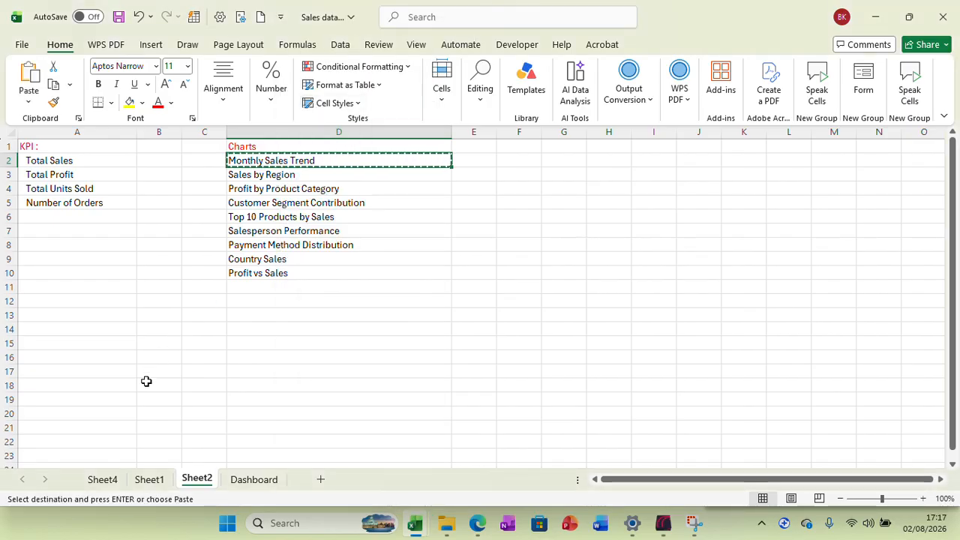
pyautogui.click(144, 481)
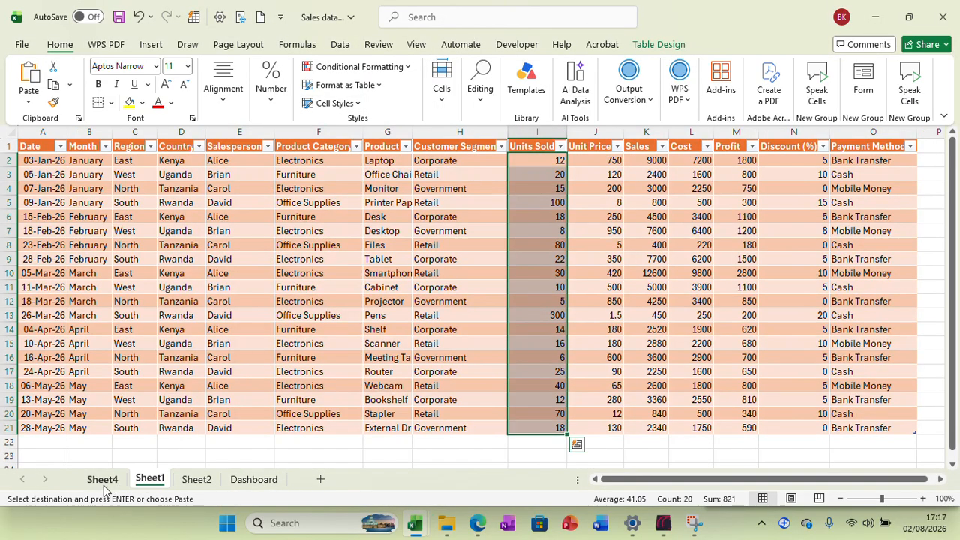
pyautogui.click(103, 482)
# Replace the line chart's title text with Monthly Sales Trend
pyautogui.click(324, 189)
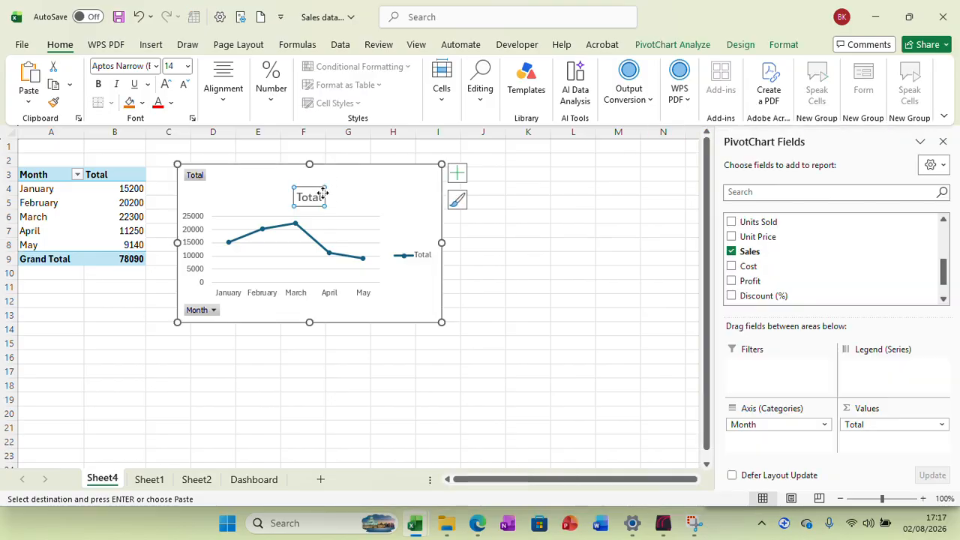
pyautogui.doubleClick(323, 198)
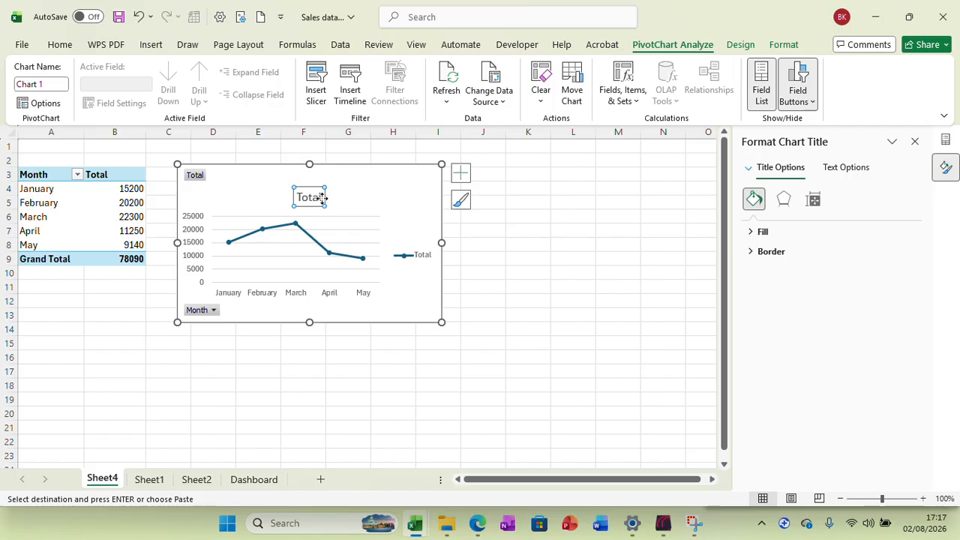
pyautogui.click(369, 196)
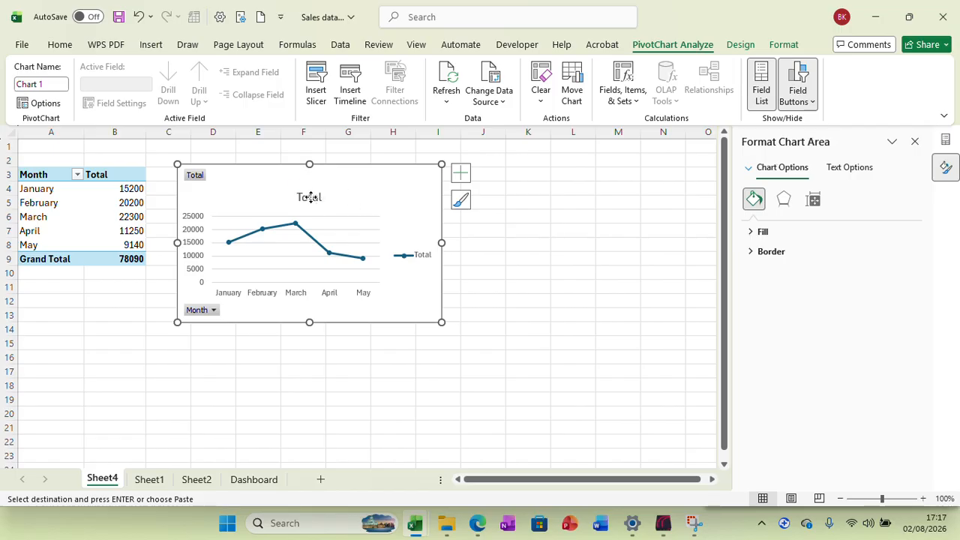
pyautogui.click(317, 197)
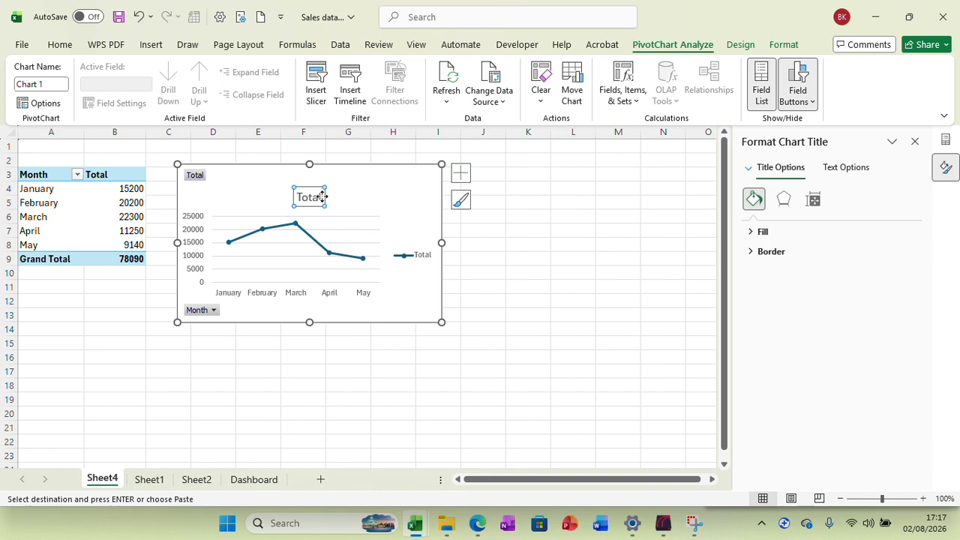
pyautogui.press('BackSpace')
pyautogui.press('BackSpace')
pyautogui.press('BackSpace')
pyautogui.press('BackSpace')
pyautogui.press('BackSpace')
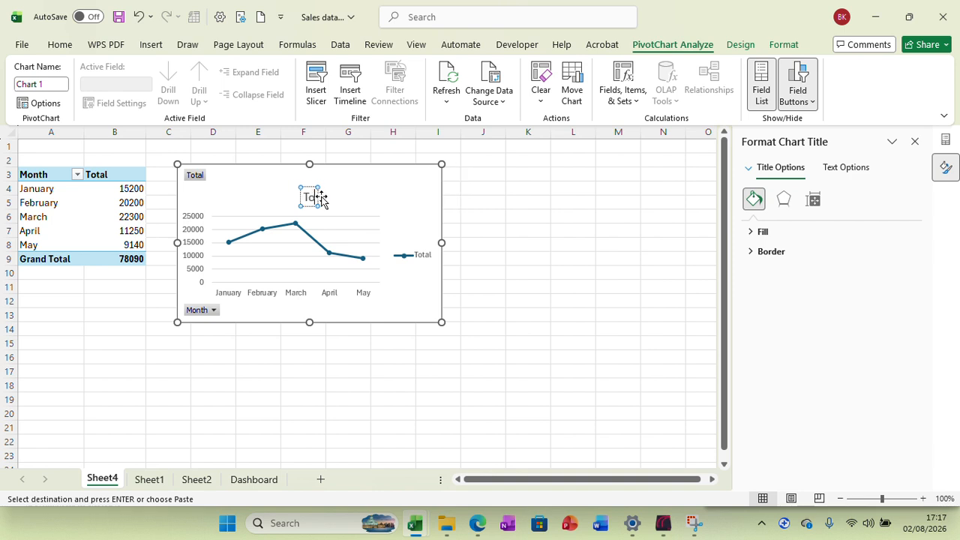
pyautogui.write('Monthly Sales Trend')
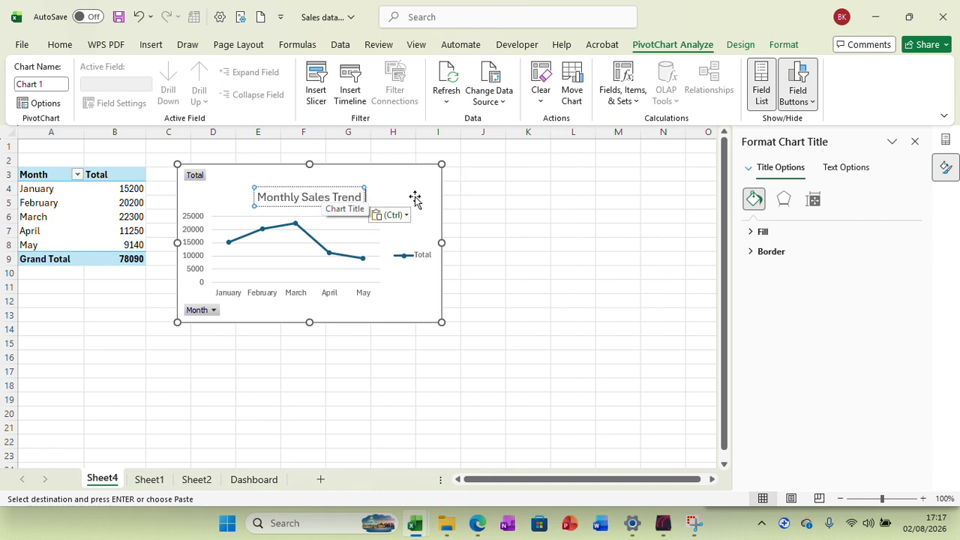
pyautogui.click(574, 225)
# Delete the legend from the Monthly Sales Trend chart and hide all of its field buttons
pyautogui.click(423, 257)
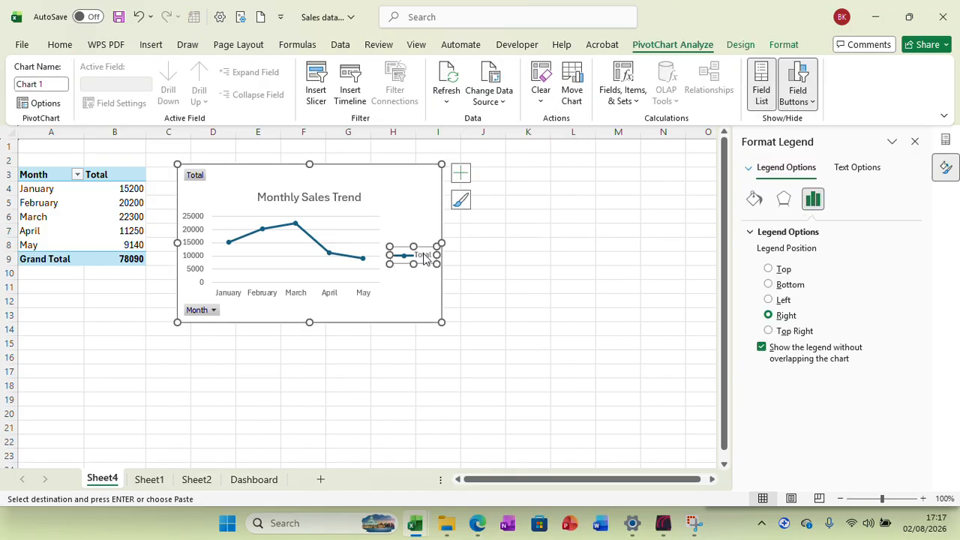
pyautogui.rightClick(424, 257)
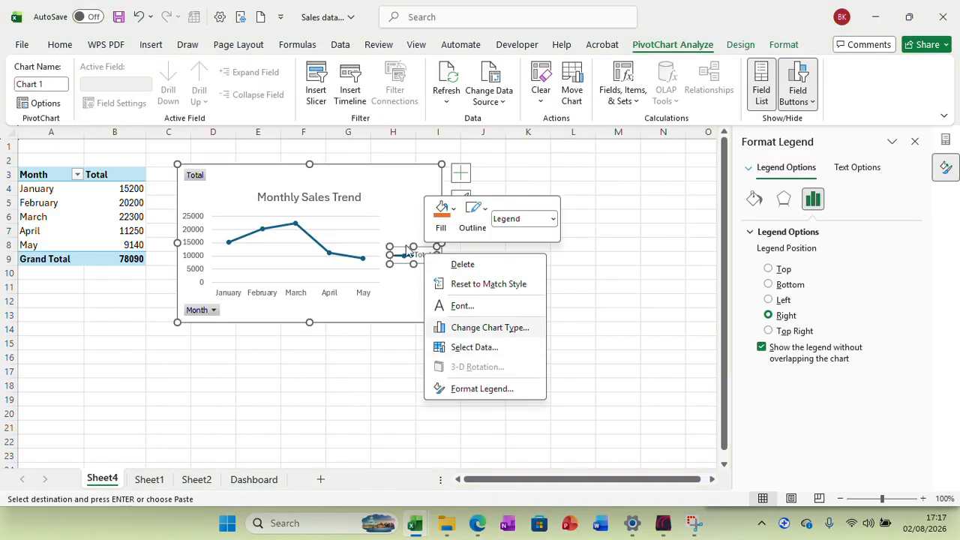
pyautogui.press('Escape')
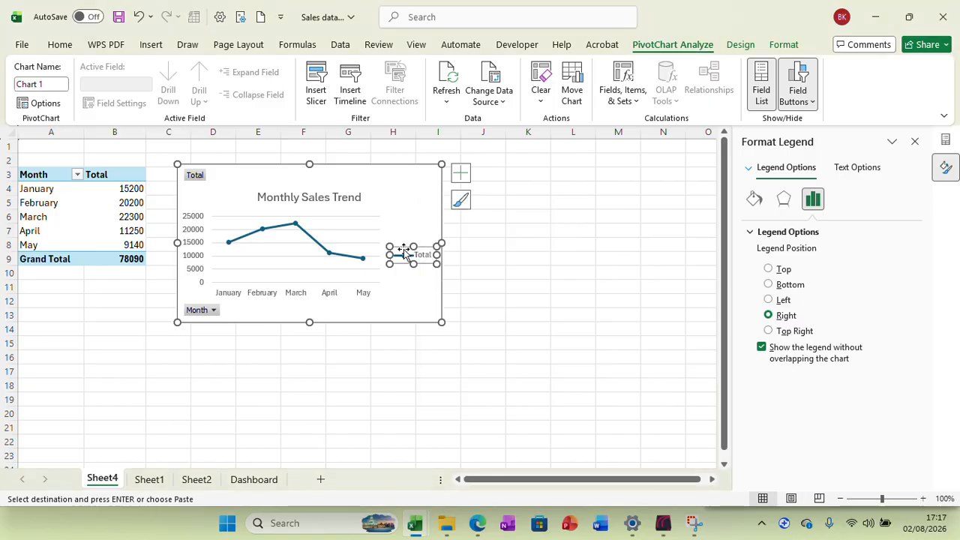
pyautogui.press('Delete')
pyautogui.click(525, 271)
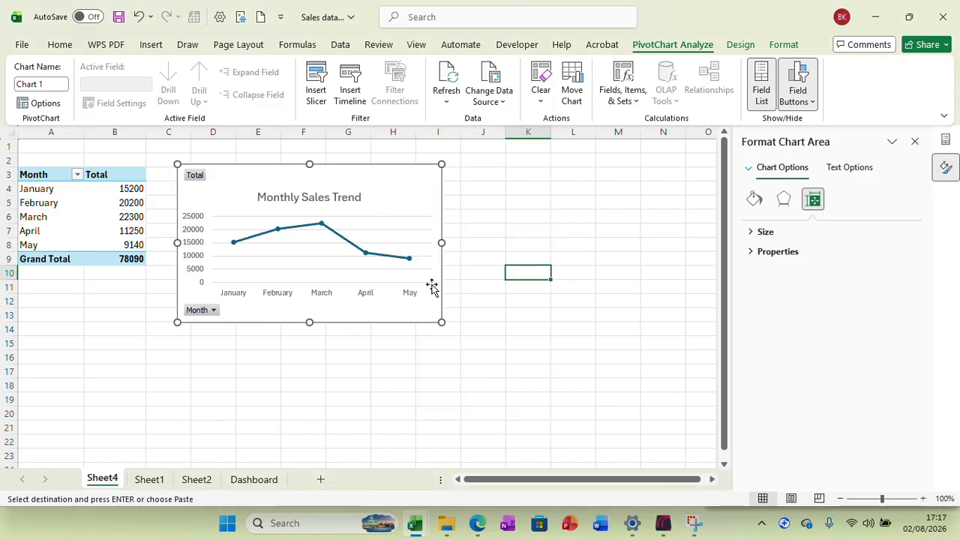
pyautogui.rightClick(201, 182)
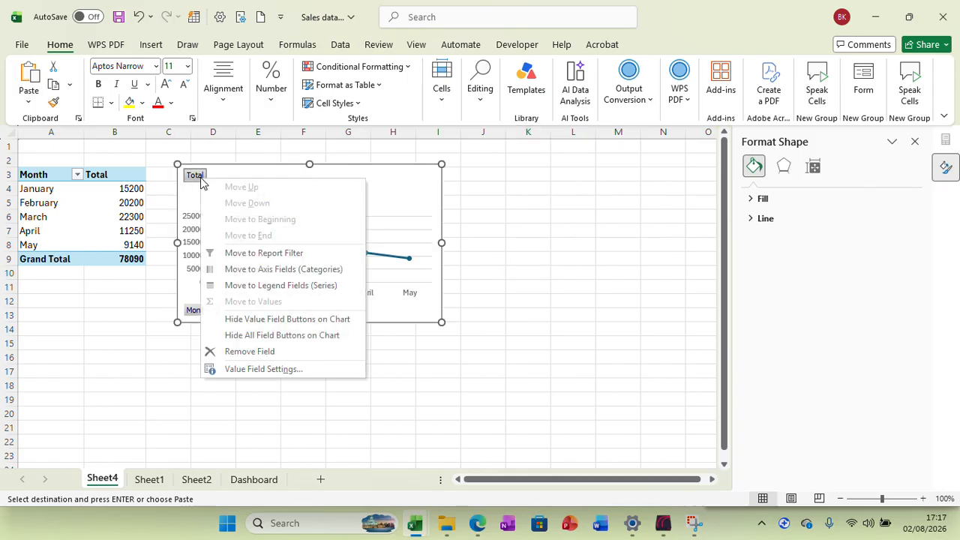
pyautogui.click(261, 335)
# Make the chart's title, month axis labels and value axis labels bold
pyautogui.click(300, 181)
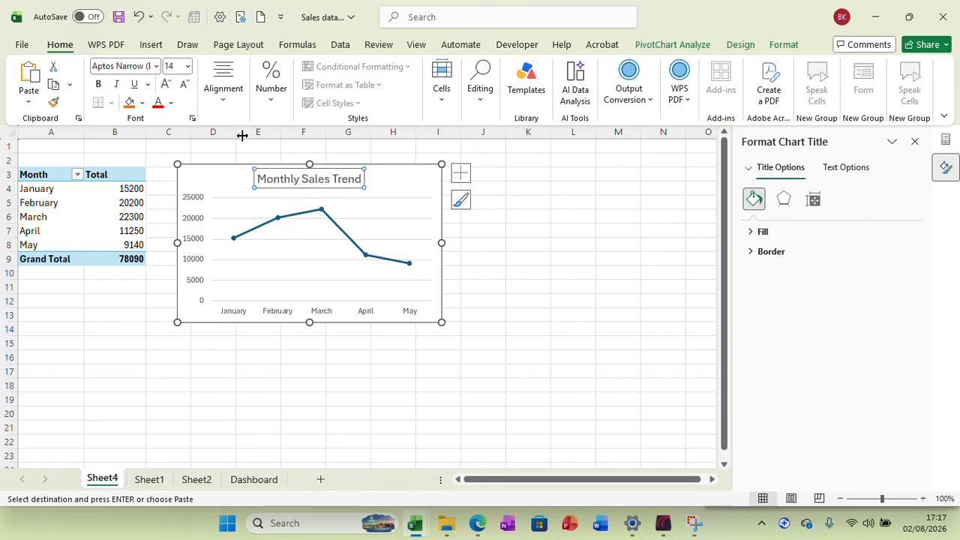
pyautogui.click(97, 83)
pyautogui.click(317, 309)
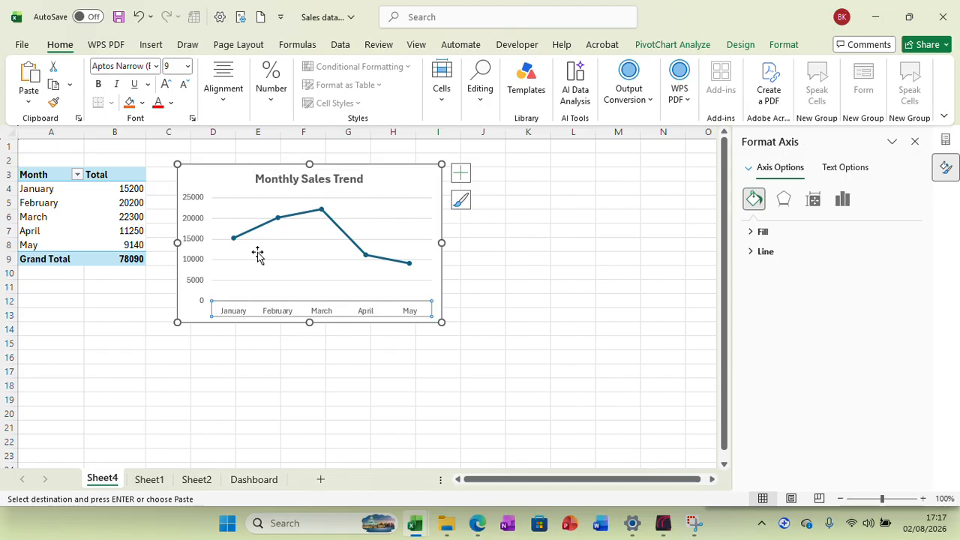
pyautogui.click(98, 84)
pyautogui.click(187, 223)
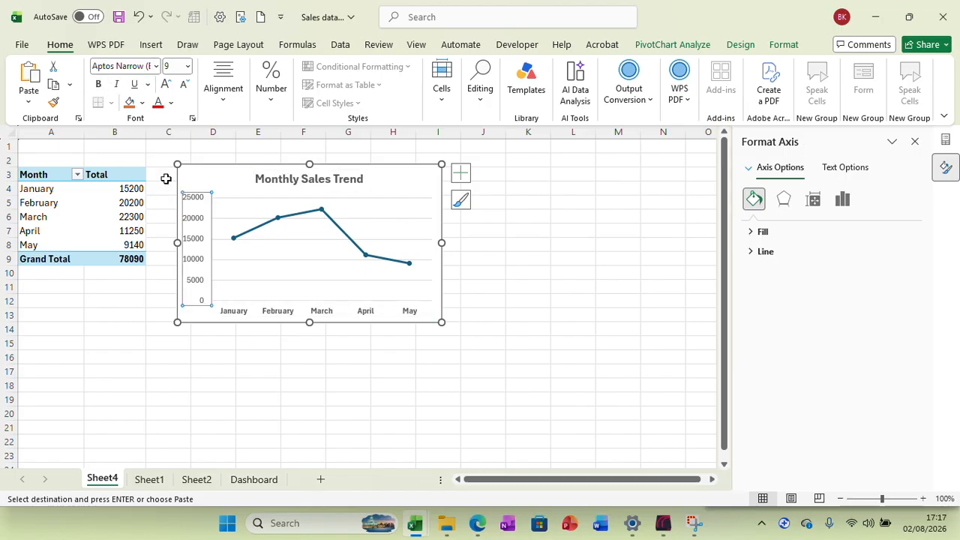
pyautogui.click(97, 85)
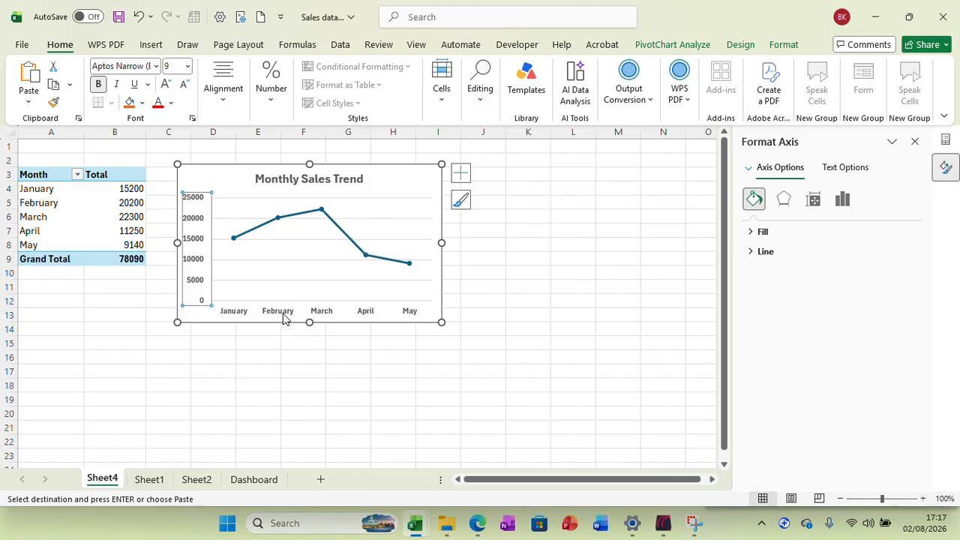
# Set the font colour of the chart's month axis and value axis labels to black
pyautogui.click(282, 317)
pyautogui.click(172, 102)
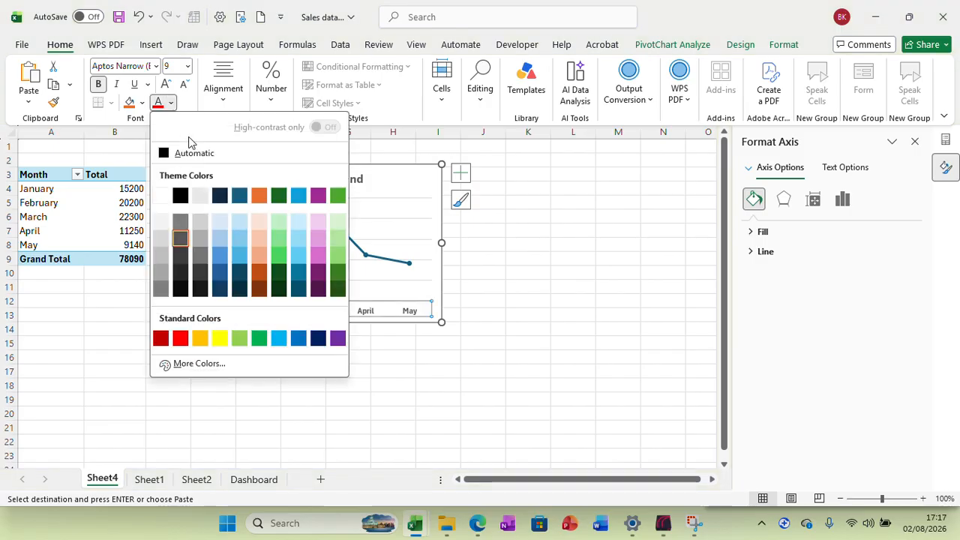
pyautogui.click(185, 198)
pyautogui.click(201, 260)
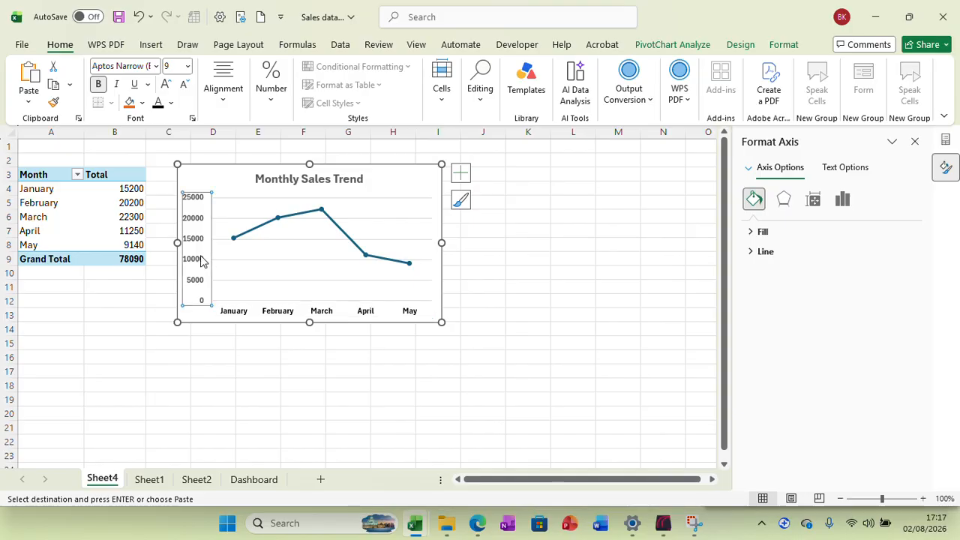
pyautogui.click(591, 247)
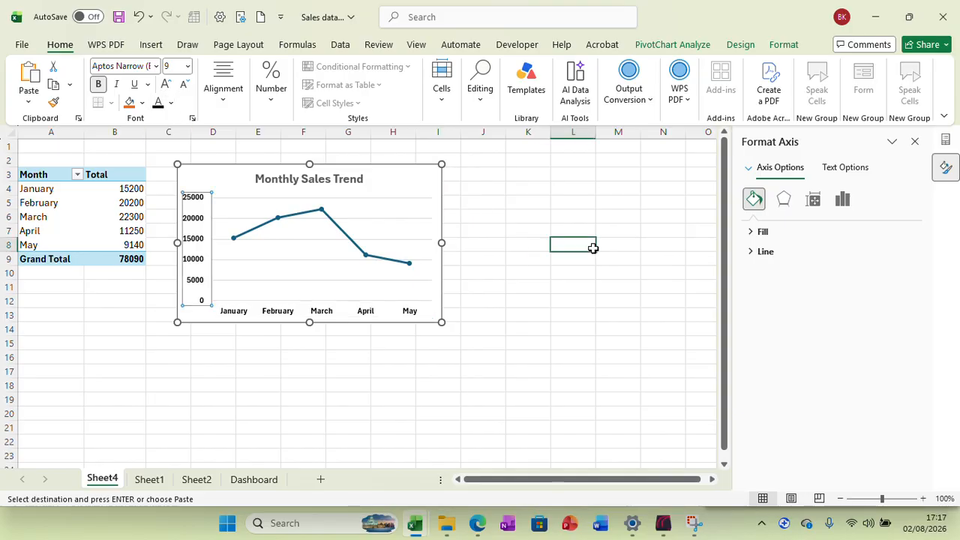
# Copy the Monthly Sales Trend chart to the Dashboard sheet and place it beneath the Total Sales oval
pyautogui.click(219, 181)
pyautogui.rightClick(217, 180)
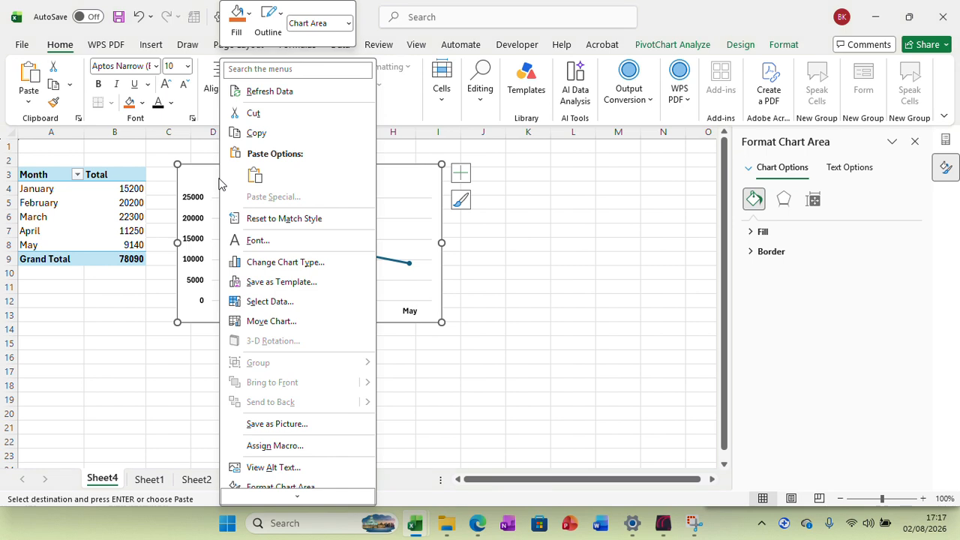
pyautogui.click(251, 133)
pyautogui.click(254, 479)
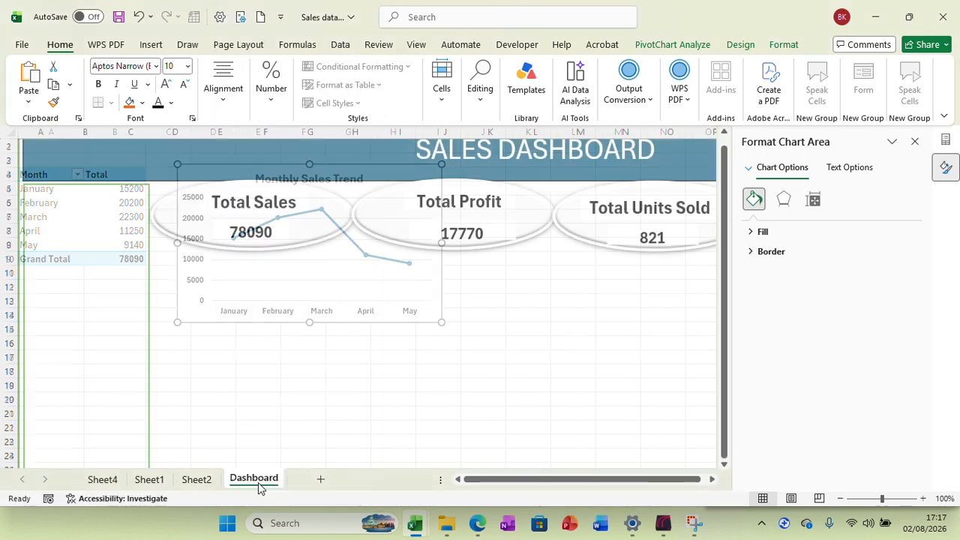
pyautogui.rightClick(203, 304)
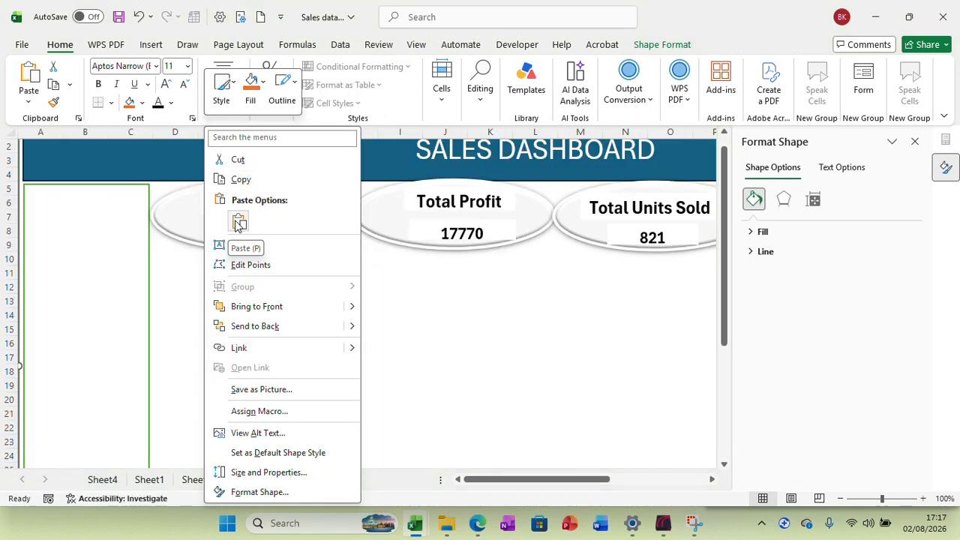
pyautogui.click(238, 221)
pyautogui.moveTo(229, 155); pyautogui.dragTo(363, 286)
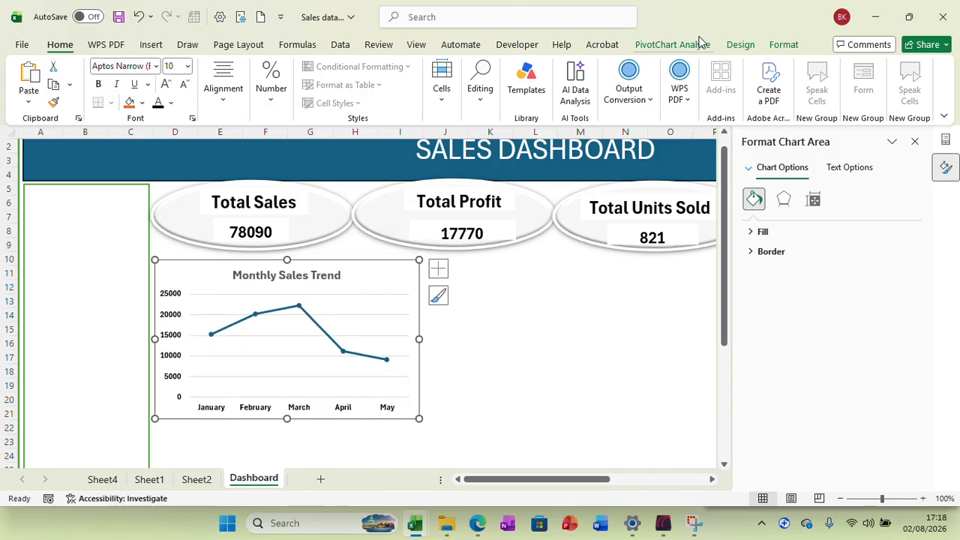
# Try the first preset shape effect on the dashboard's Monthly Sales Trend chart
pyautogui.click(736, 45)
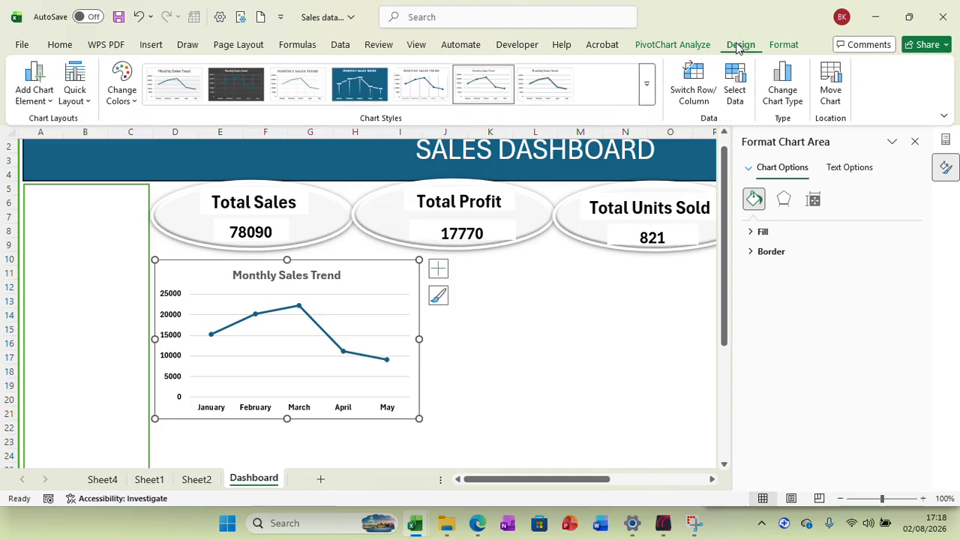
pyautogui.click(696, 47)
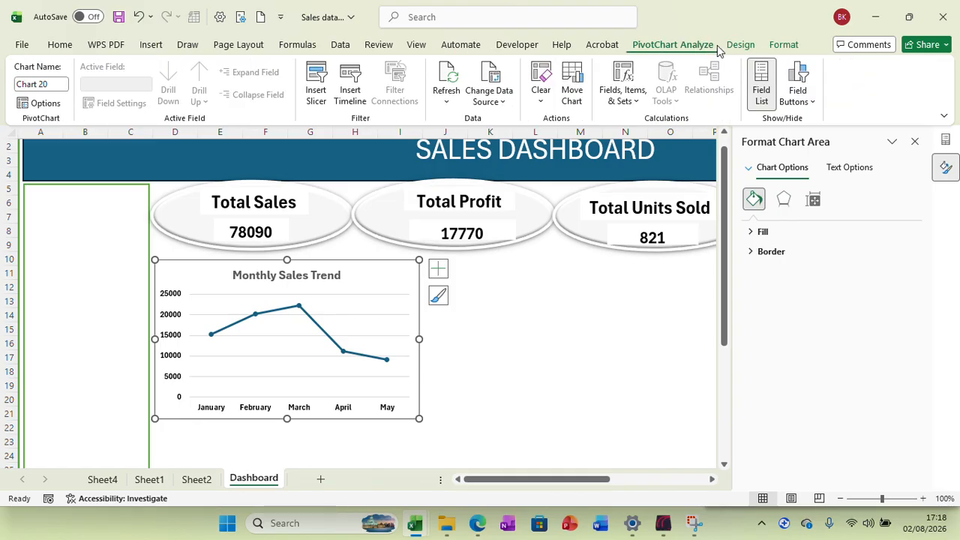
pyautogui.click(786, 47)
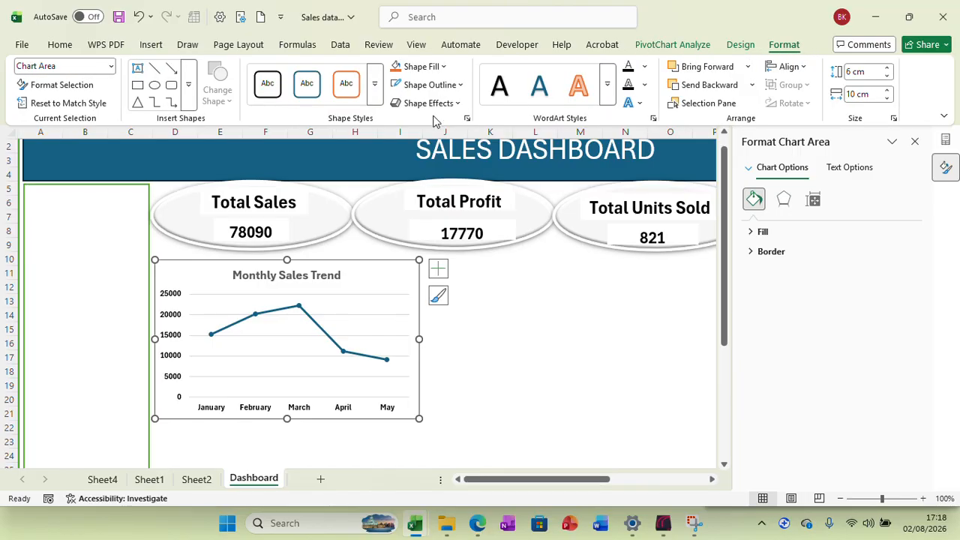
pyautogui.click(454, 105)
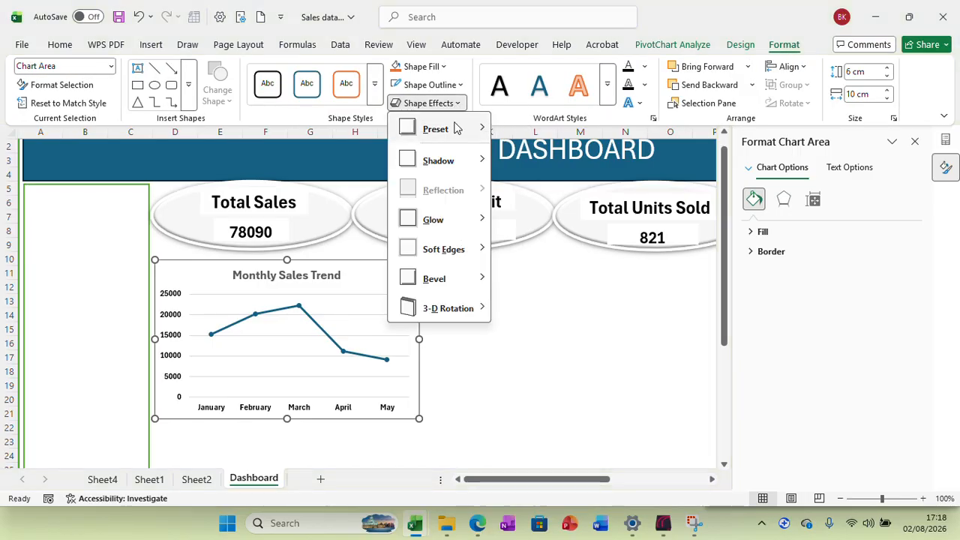
pyautogui.moveTo(451, 144)
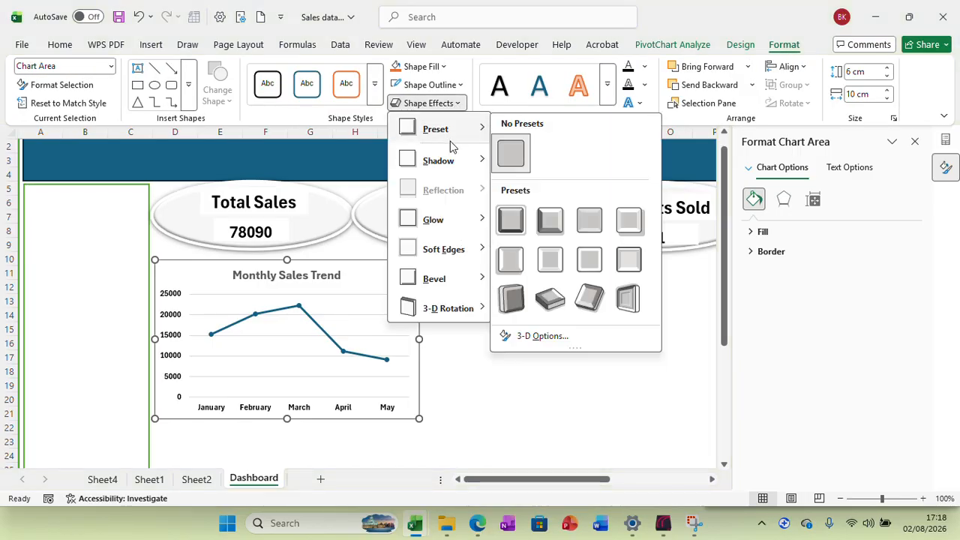
pyautogui.click(515, 219)
pyautogui.click(532, 356)
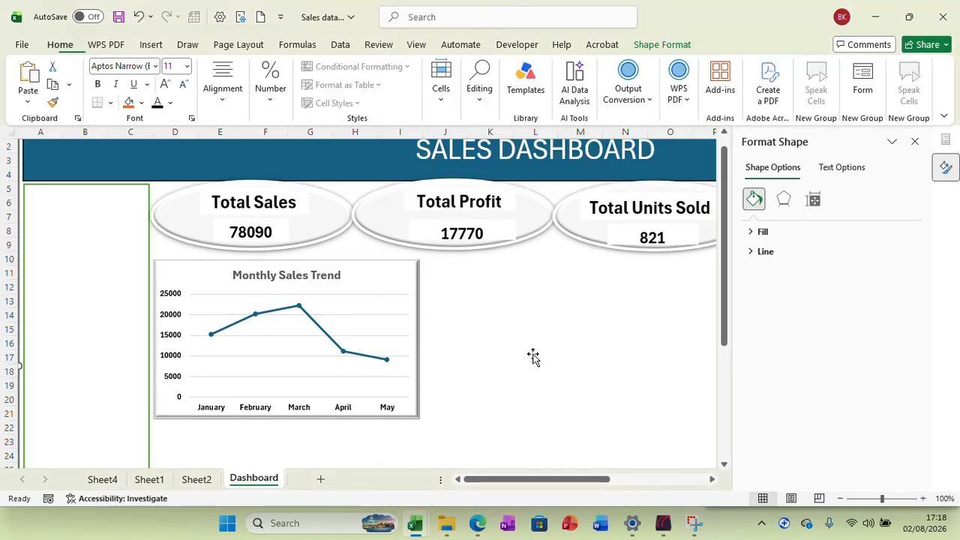
# Try the first outer shadow on top of the chart's preset effect, and undo both effects
pyautogui.click(383, 276)
pyautogui.click(458, 105)
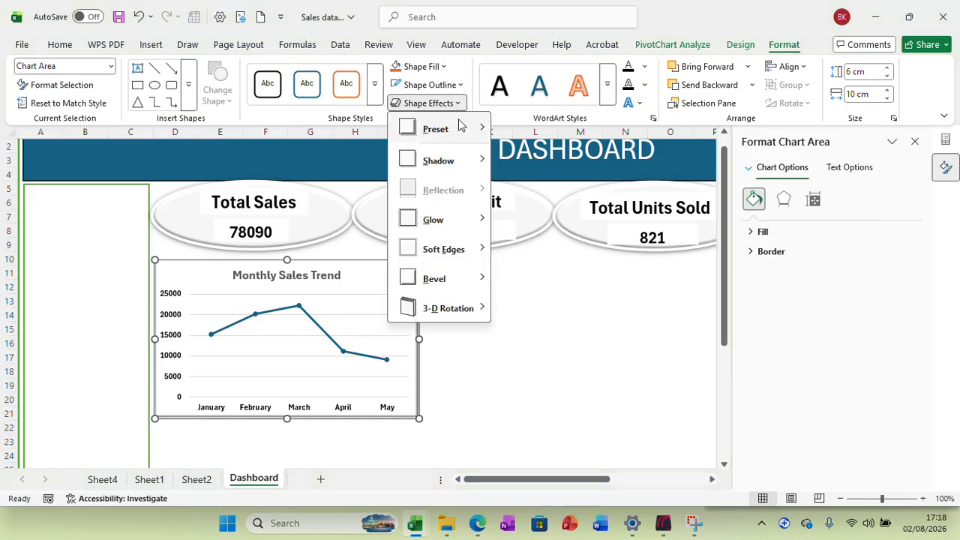
pyautogui.moveTo(441, 164)
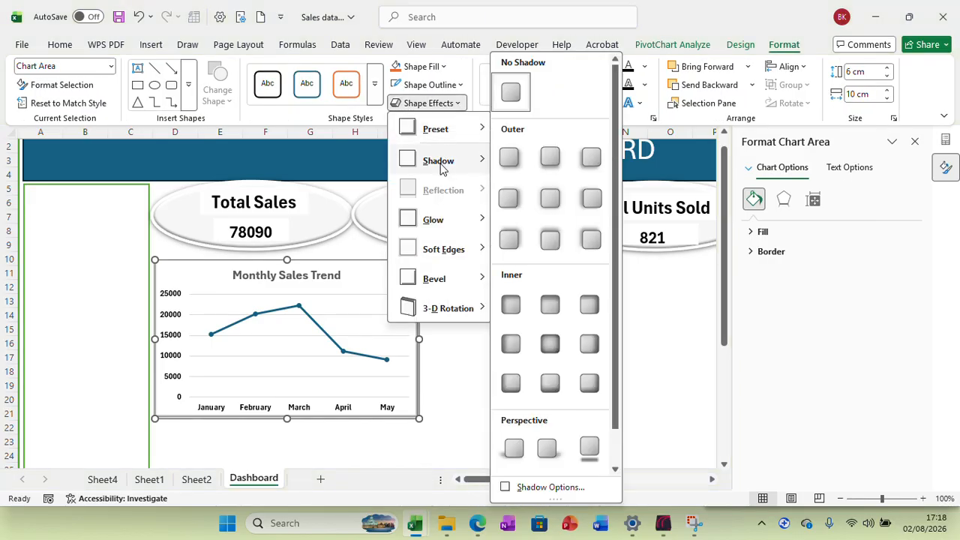
pyautogui.click(509, 157)
pyautogui.click(543, 326)
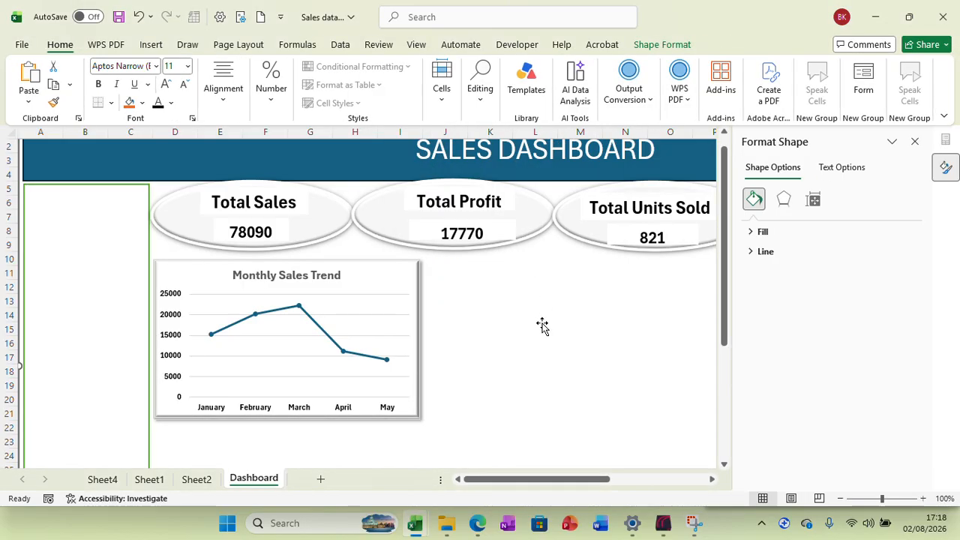
pyautogui.click(137, 25)
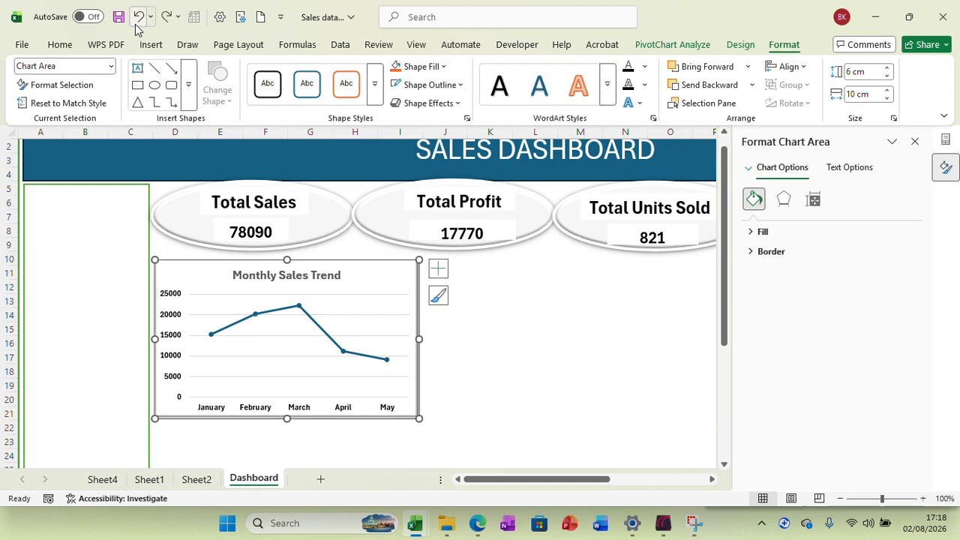
# Apply the first outer shadow to the dashboard's Monthly Sales Trend chart and close the formatting pane
pyautogui.click(460, 103)
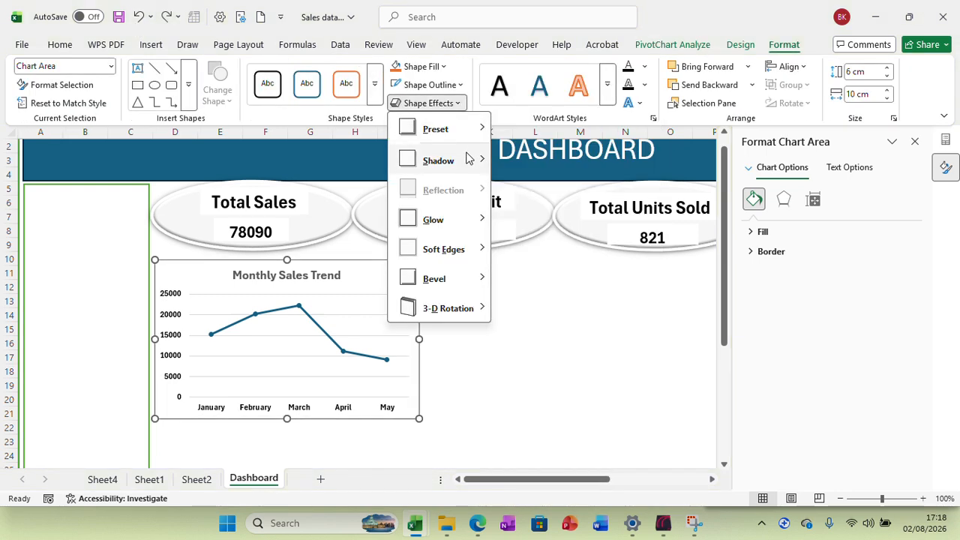
pyautogui.moveTo(469, 139)
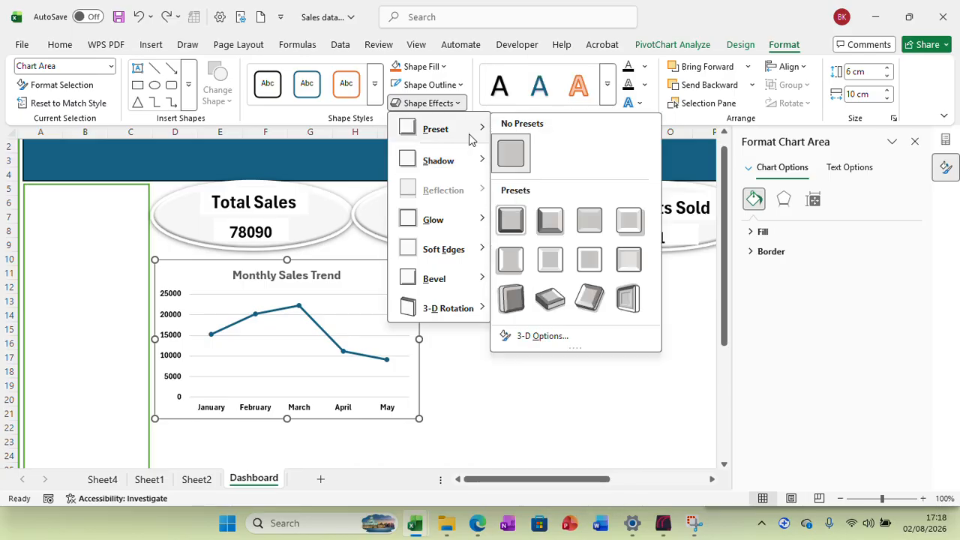
pyautogui.moveTo(468, 165)
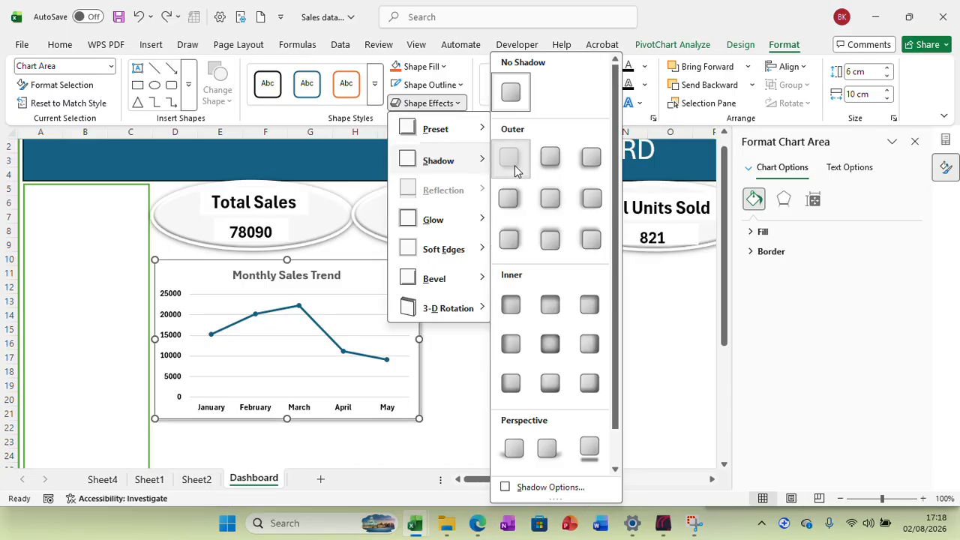
pyautogui.click(514, 171)
pyautogui.click(532, 305)
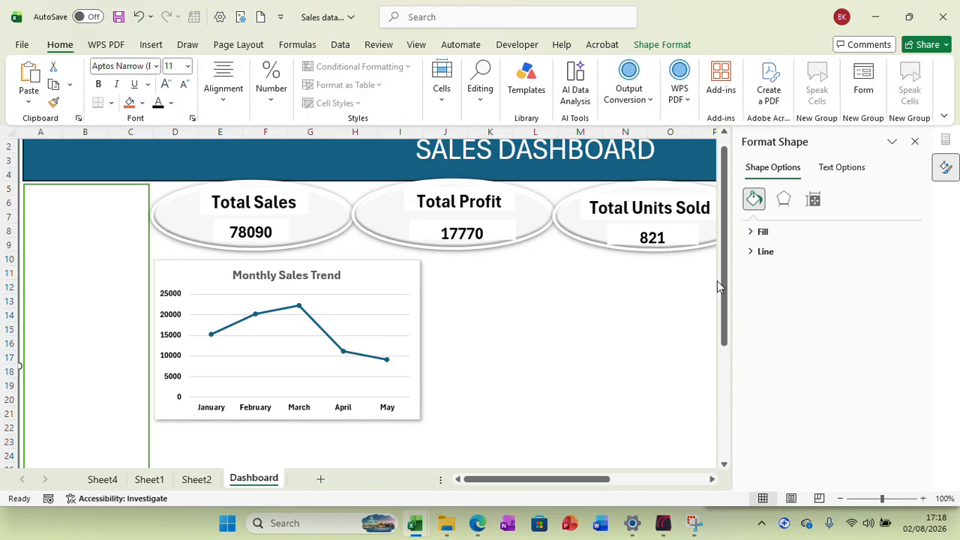
pyautogui.click(914, 141)
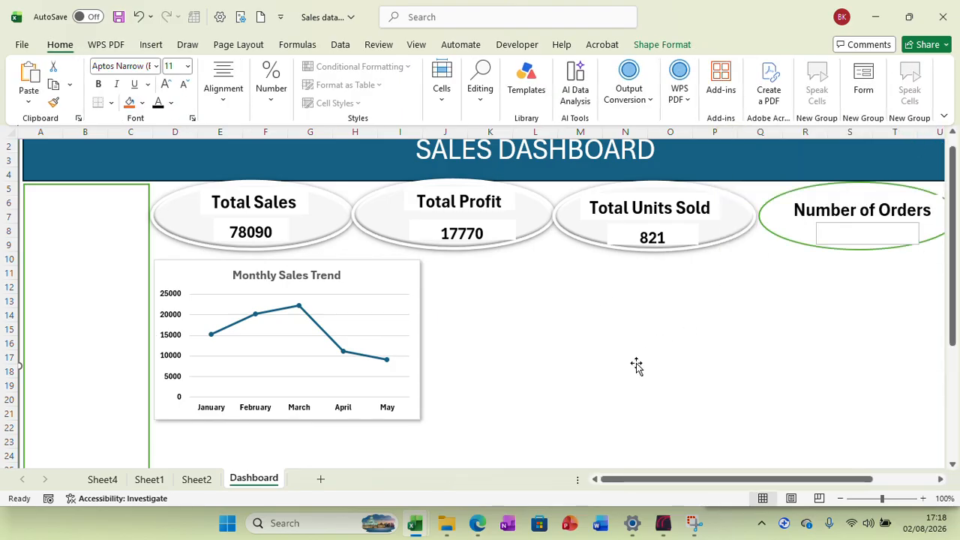
# Check the planned chart list on Sheet2, and copy Sheet4's Month pivot table to cell A15 on the same sheet
pyautogui.click(153, 480)
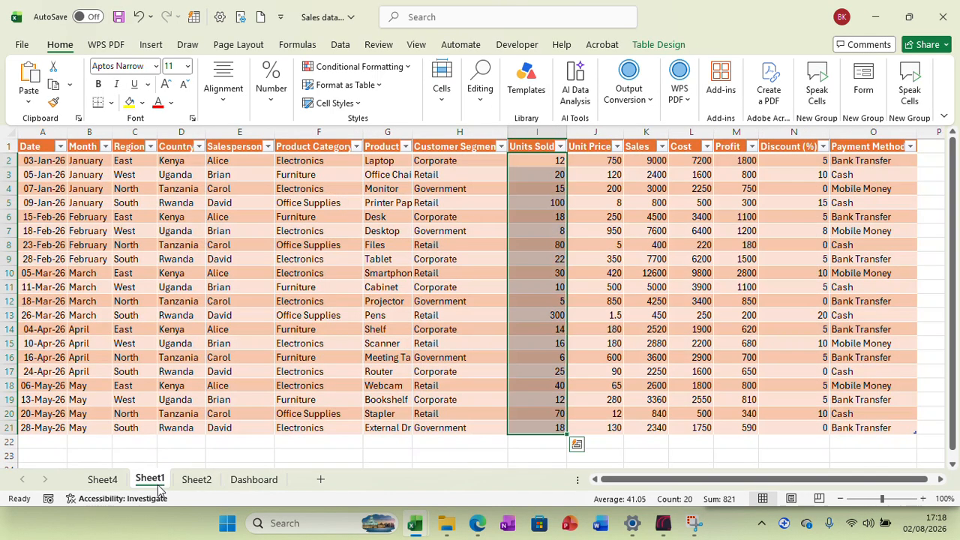
pyautogui.click(188, 482)
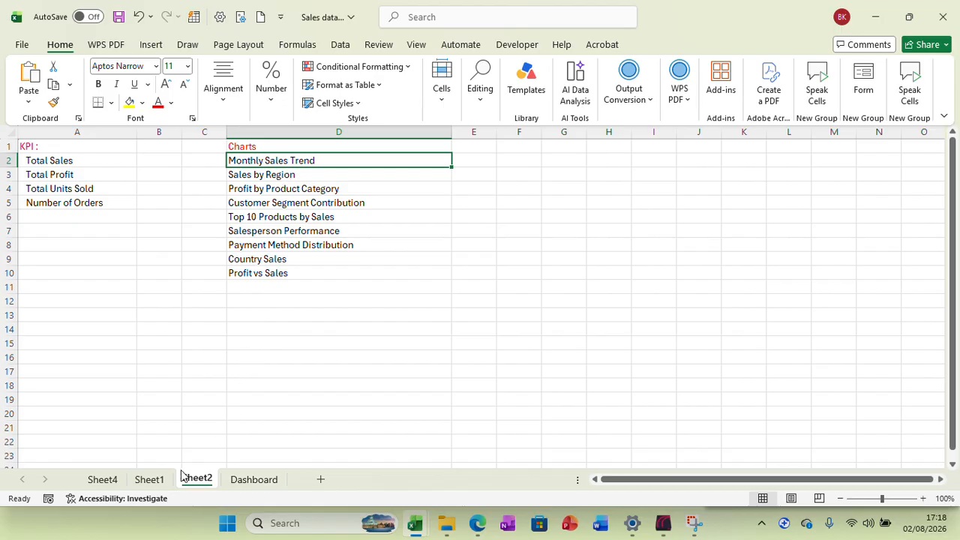
pyautogui.click(103, 480)
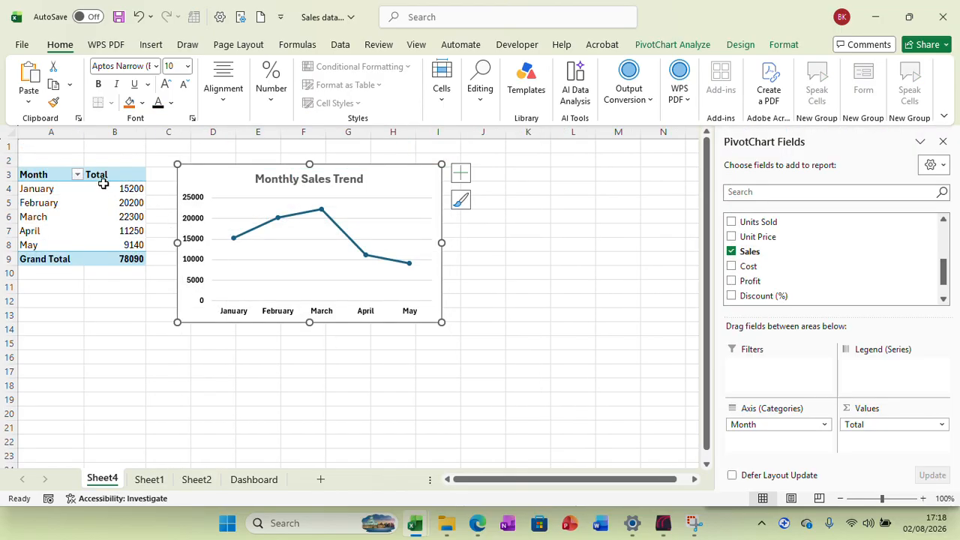
pyautogui.rightClick(49, 178)
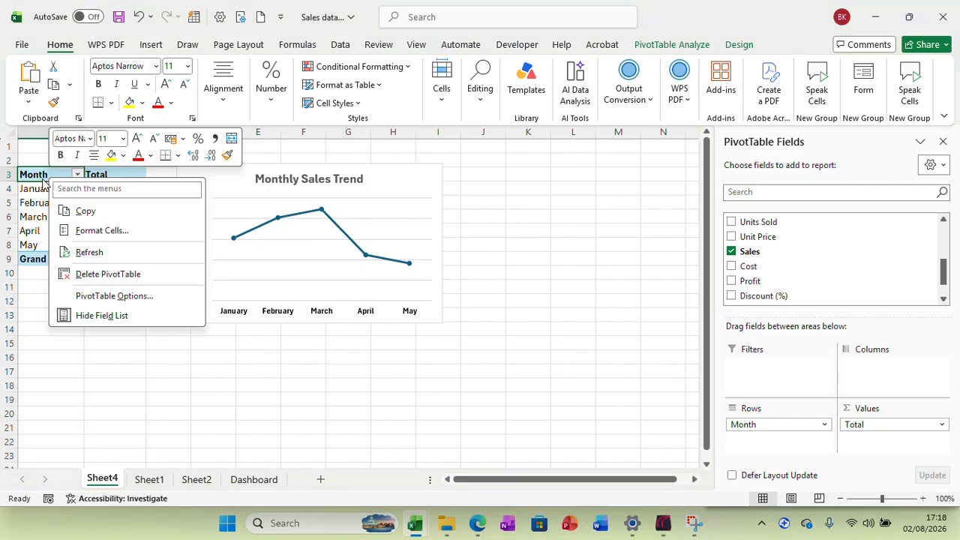
pyautogui.press('Escape')
pyautogui.moveTo(54, 175); pyautogui.dragTo(127, 257)
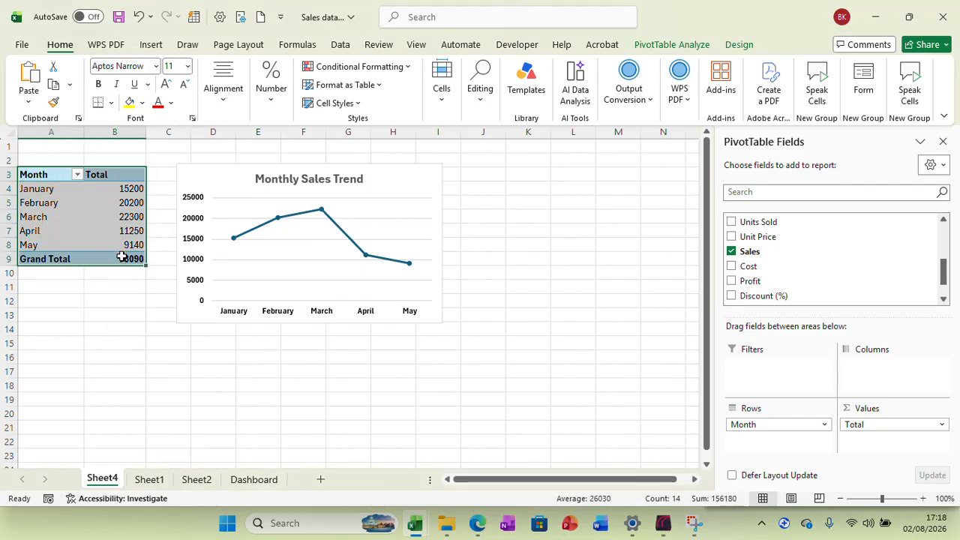
pyautogui.rightClick(127, 257)
pyautogui.click(159, 291)
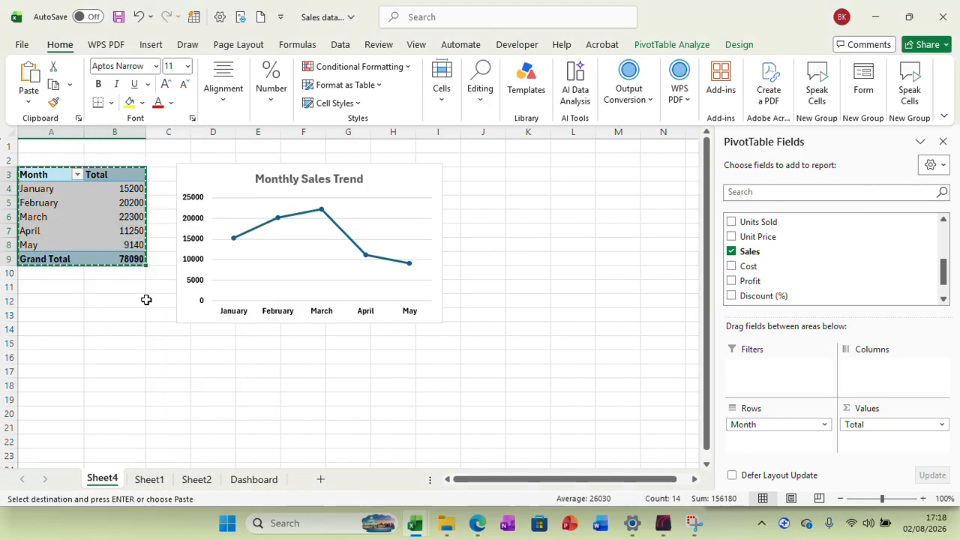
pyautogui.click(52, 343)
pyautogui.rightClick(52, 342)
pyautogui.click(88, 160)
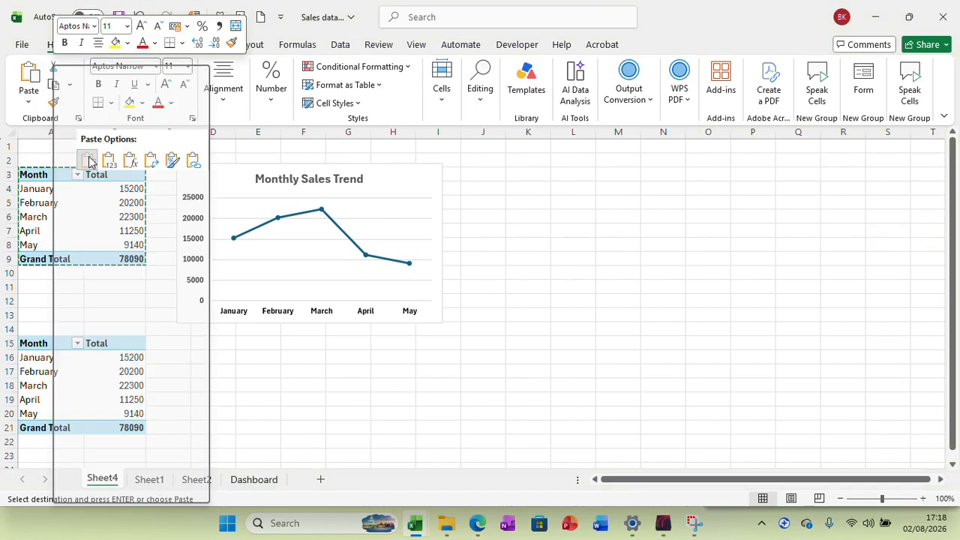
# Replace the pasted pivot table's fields with Region as rows and Sales as values
pyautogui.click(57, 340)
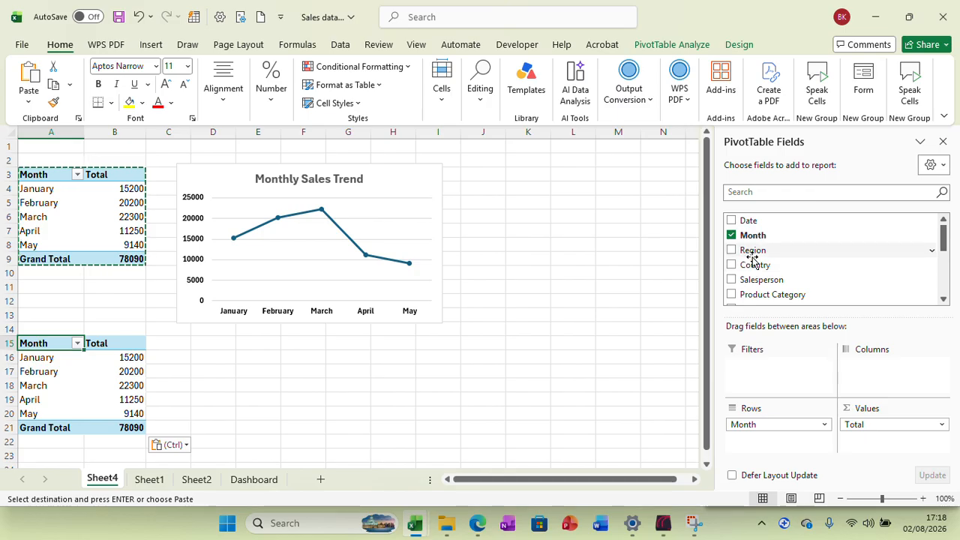
pyautogui.moveTo(755, 425); pyautogui.dragTo(873, 330)
pyautogui.moveTo(900, 418); pyautogui.dragTo(889, 275)
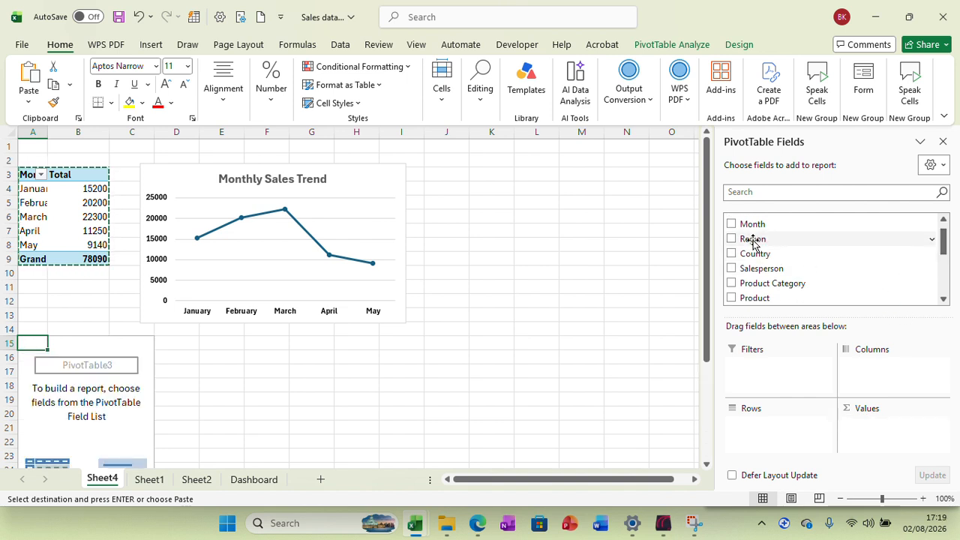
pyautogui.moveTo(753, 244); pyautogui.dragTo(754, 428)
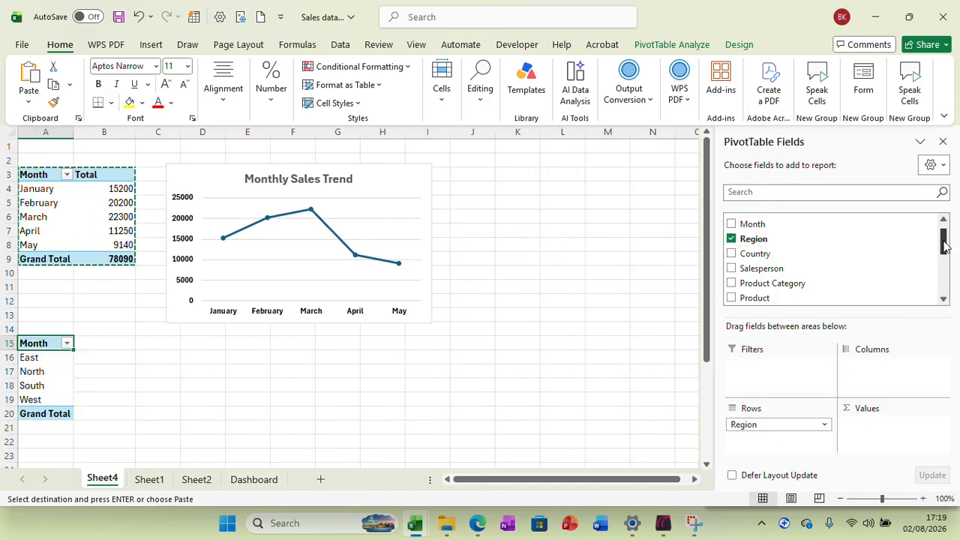
pyautogui.moveTo(945, 248); pyautogui.dragTo(943, 272)
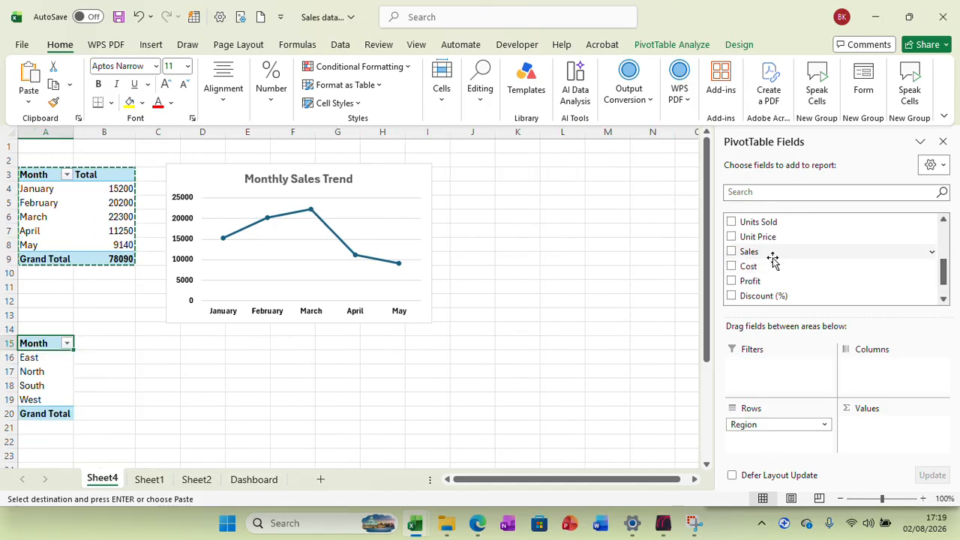
pyautogui.moveTo(773, 253); pyautogui.dragTo(873, 441)
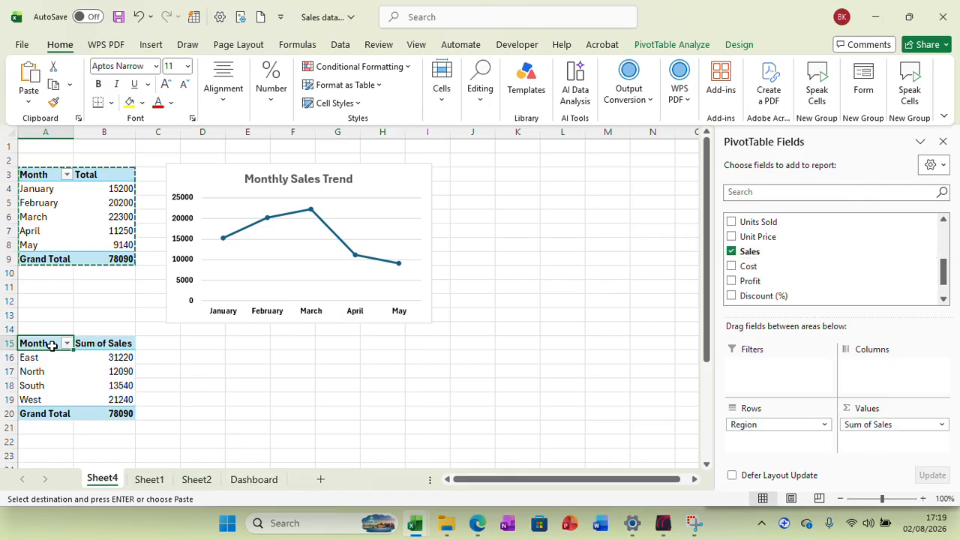
# Rename the pasted pivot table's row header in A15 to Region
pyautogui.write('Reg')
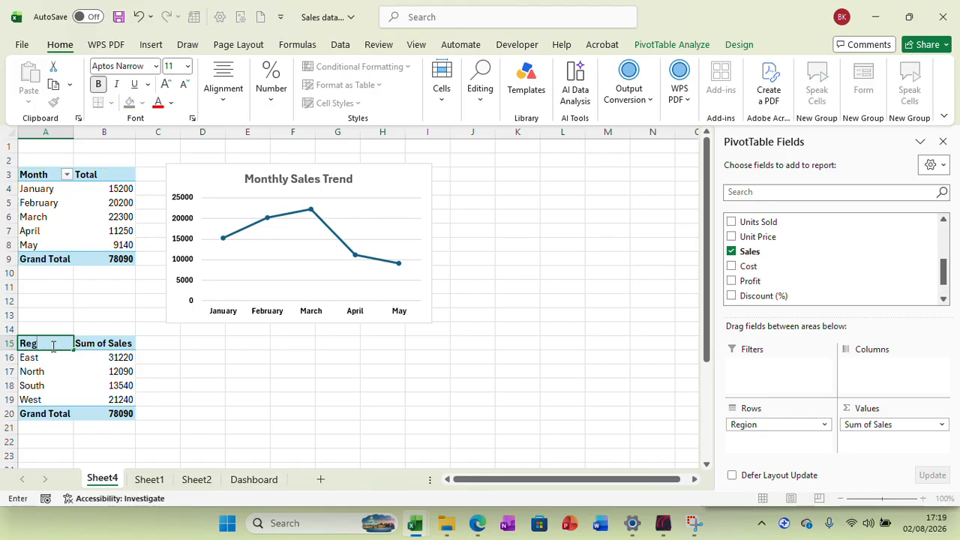
pyautogui.write('ion')
pyautogui.click(79, 347)
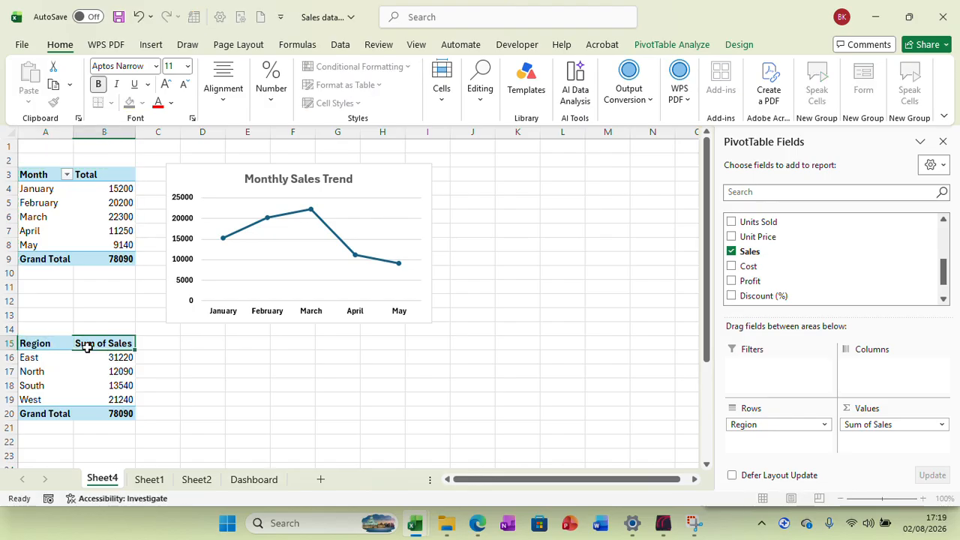
# Rename the region pivot table's value header in B15 to Total Sales
pyautogui.doubleClick(96, 345)
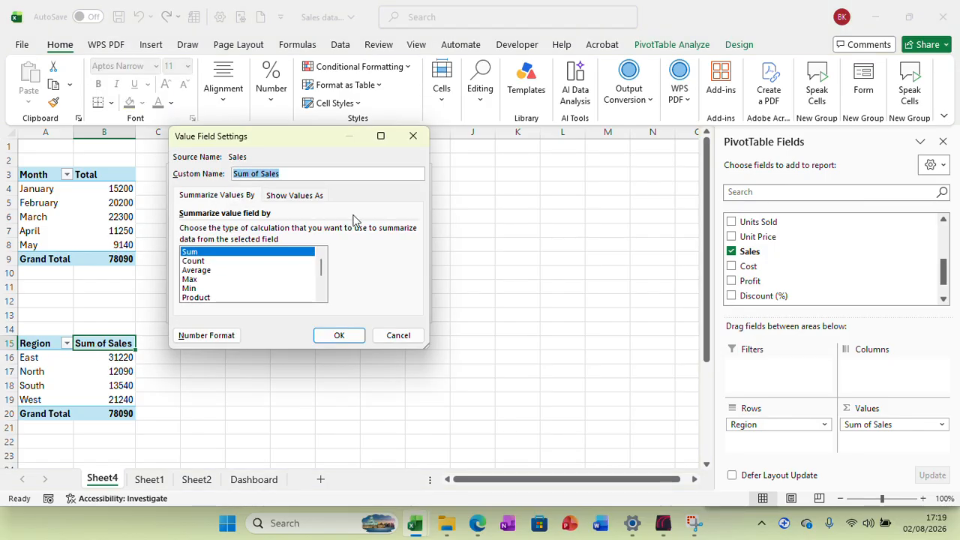
pyautogui.click(414, 140)
pyautogui.write('T')
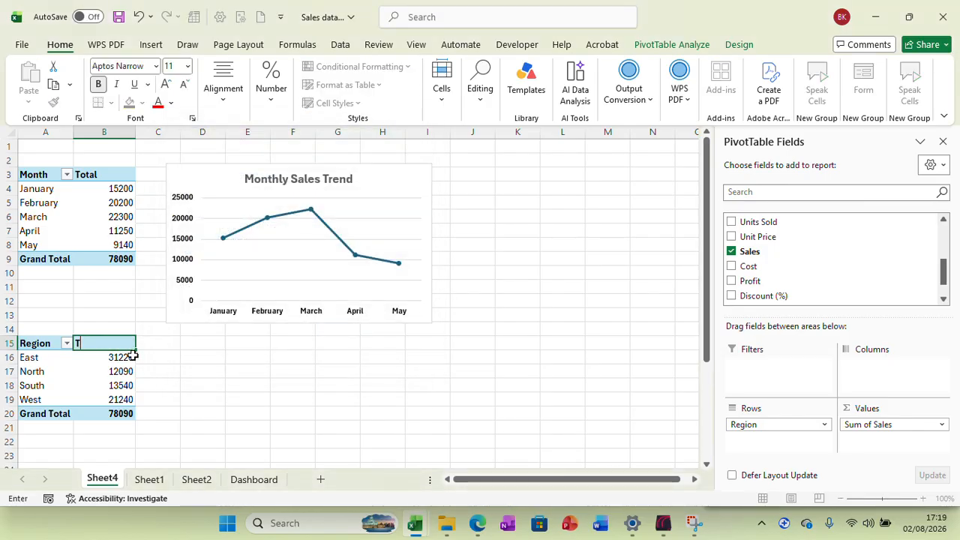
pyautogui.write('otal Sales')
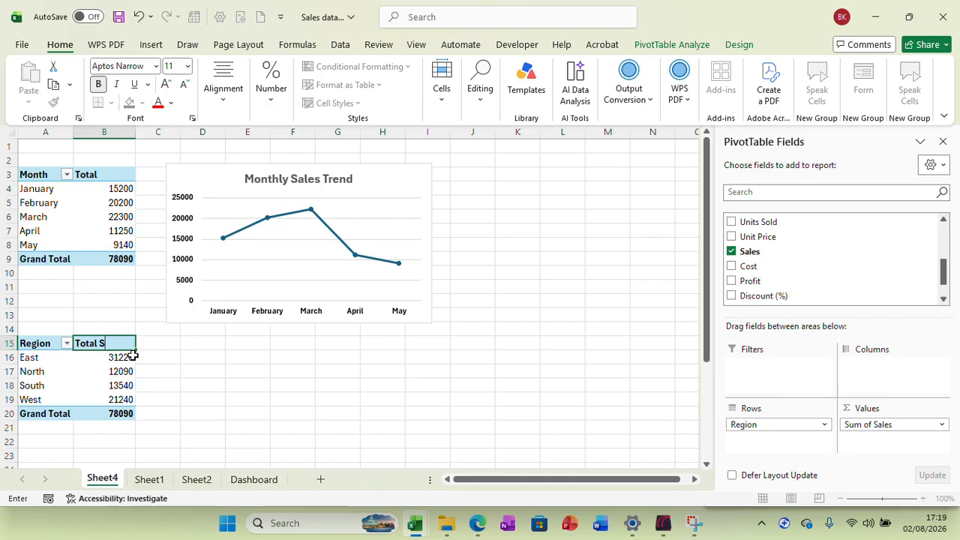
pyautogui.click(201, 376)
# Insert a column PivotChart from the region pivot table and place it below the Monthly Sales Trend chart
pyautogui.moveTo(45, 347); pyautogui.dragTo(111, 397)
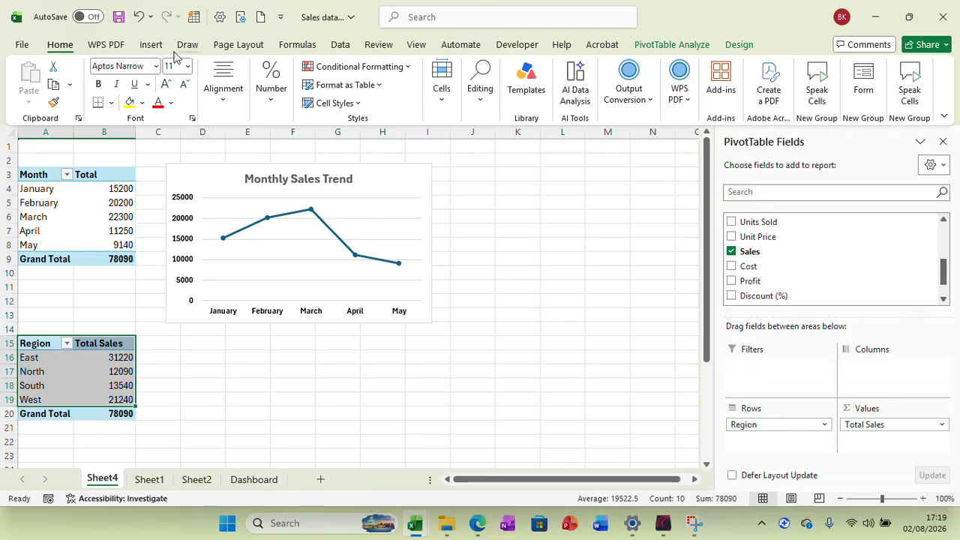
pyautogui.click(153, 44)
pyautogui.click(308, 86)
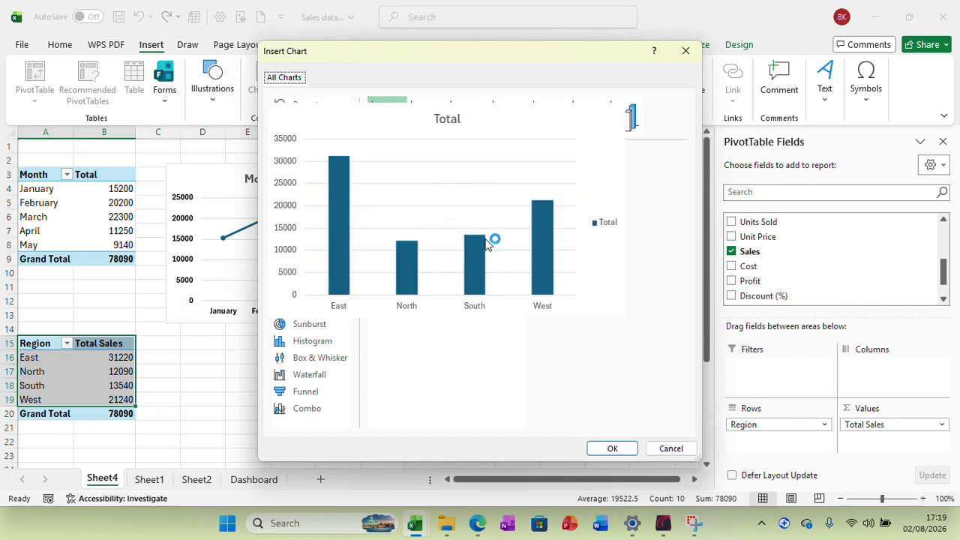
pyautogui.click(609, 447)
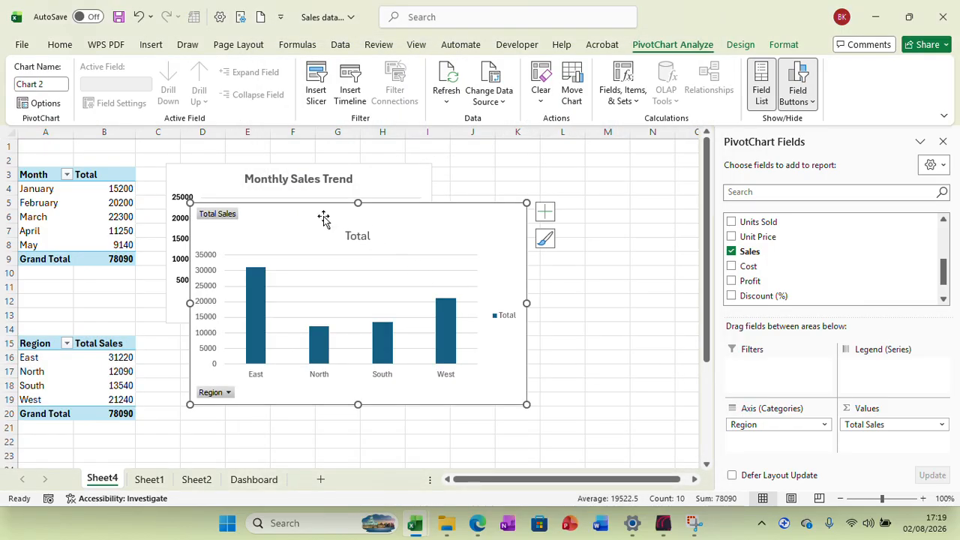
pyautogui.moveTo(323, 218); pyautogui.dragTo(304, 339)
# Set the region chart's size to 6 cm high and 10 cm wide
pyautogui.click(783, 44)
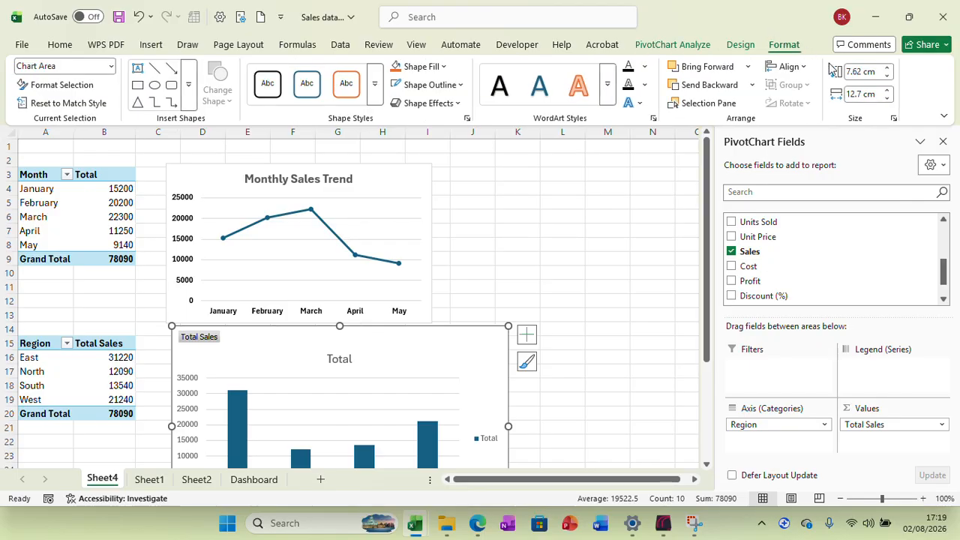
pyautogui.click(857, 70)
pyautogui.write('6')
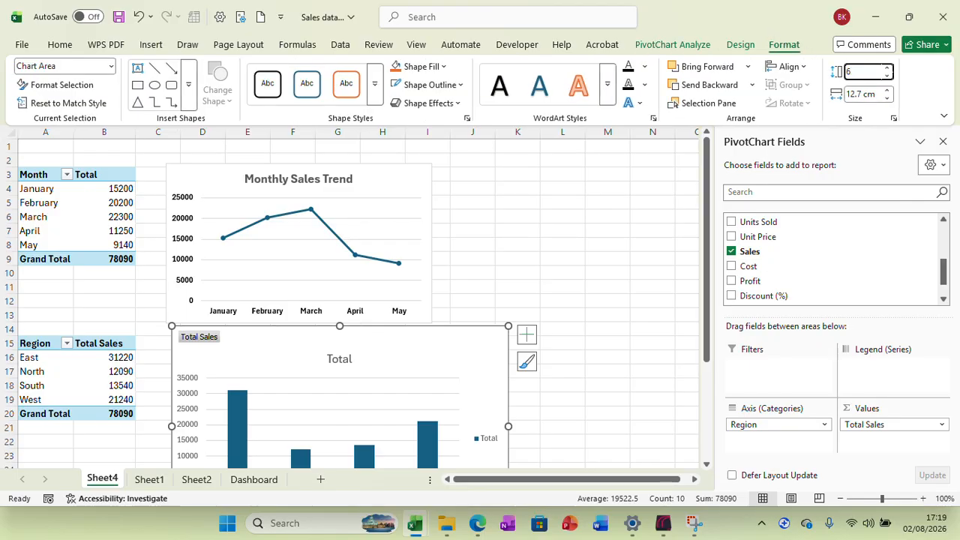
pyautogui.click(861, 93)
pyautogui.write('10')
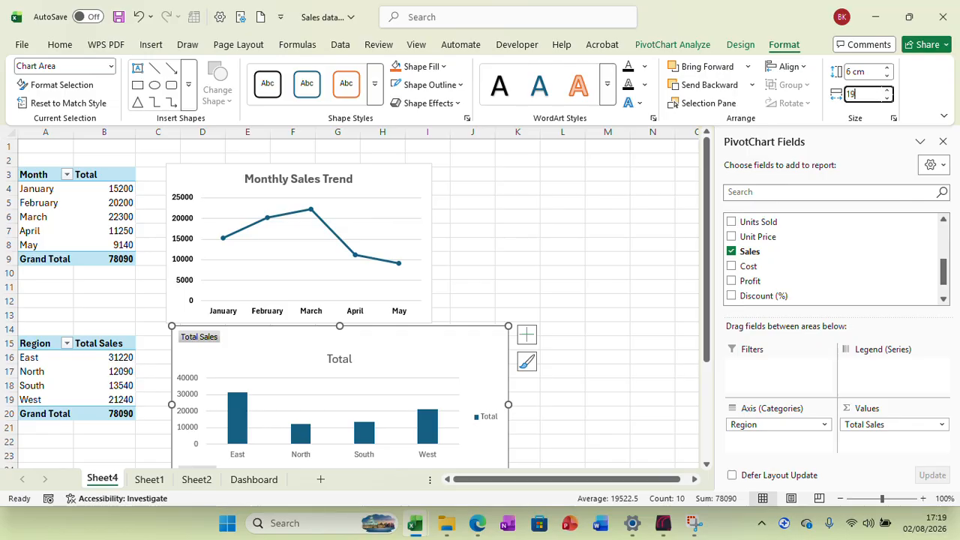
pyautogui.click(609, 369)
pyautogui.click(379, 358)
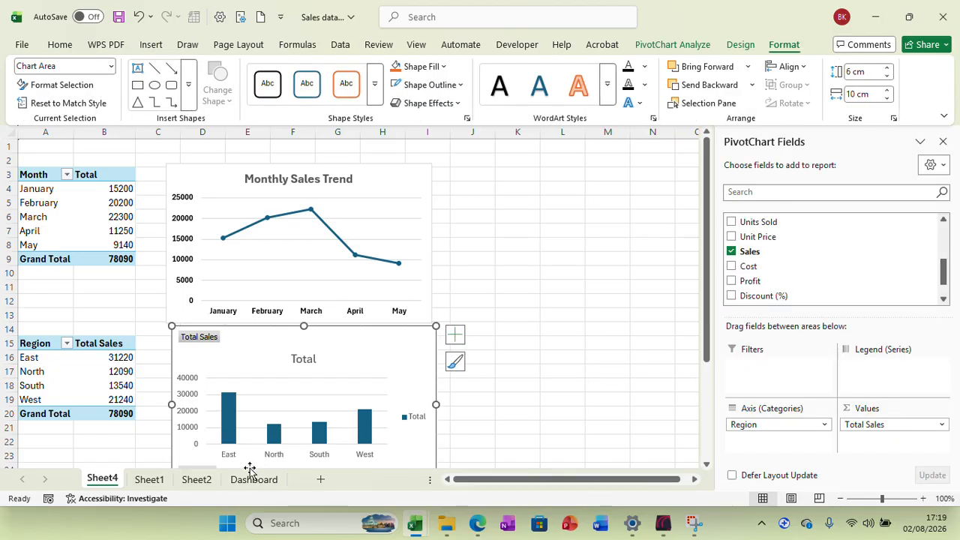
# Copy the text Sales by Region from Sheet2's chart list and paste it over the title of Sheet4's region chart
pyautogui.click(206, 481)
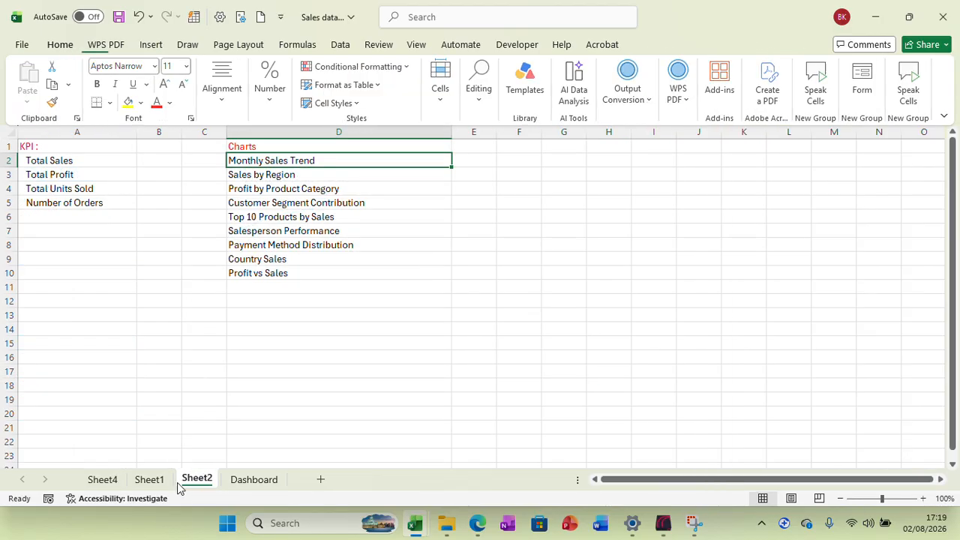
pyautogui.rightClick(276, 174)
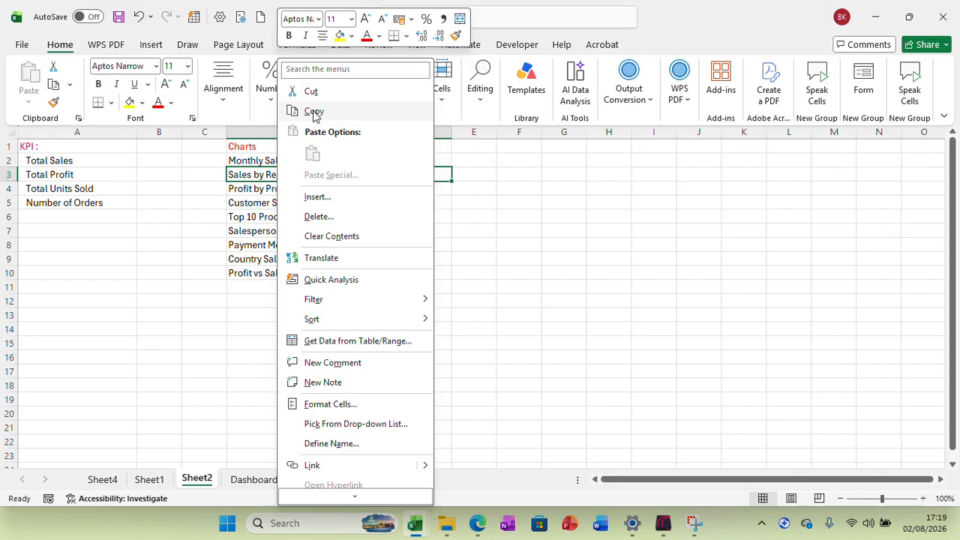
pyautogui.click(315, 107)
pyautogui.click(152, 481)
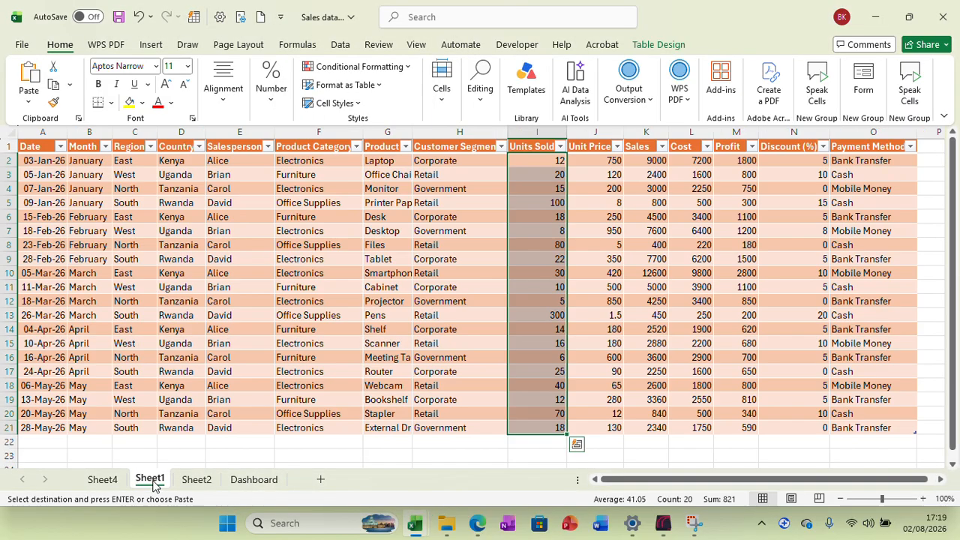
pyautogui.click(103, 480)
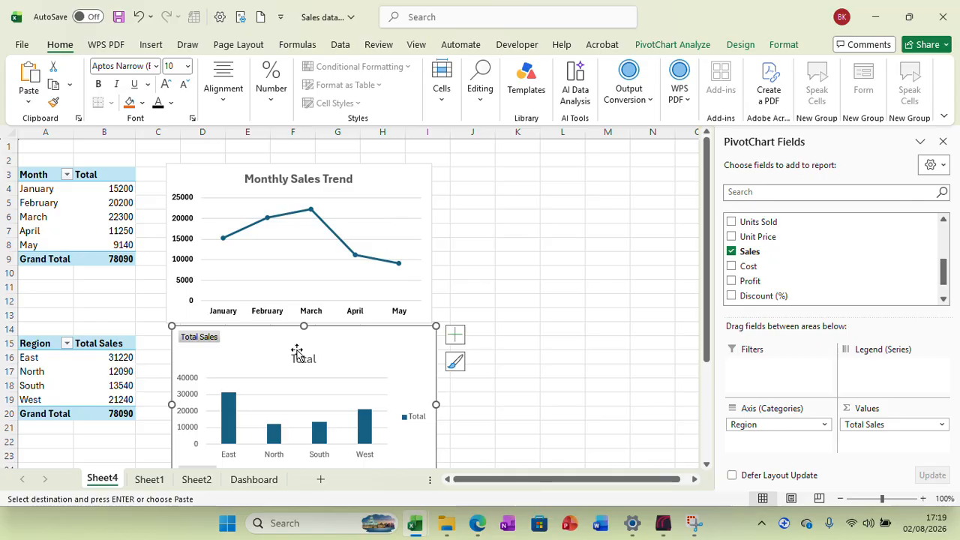
pyautogui.click(304, 357)
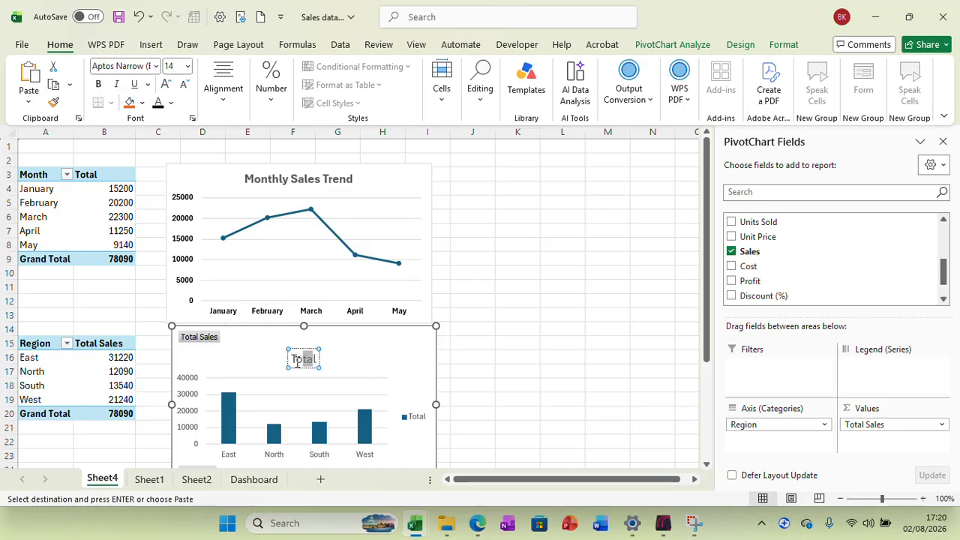
pyautogui.doubleClick(303, 359)
pyautogui.hotkey('ctrl', 'v')
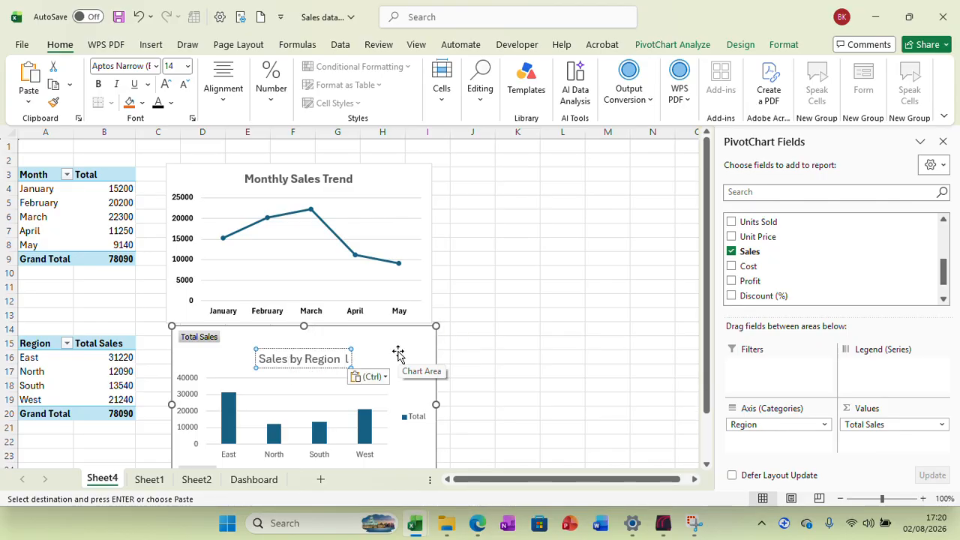
# Finish the region chart's title as "Sales by Region" and delete the chart's legend
pyautogui.click(348, 359)
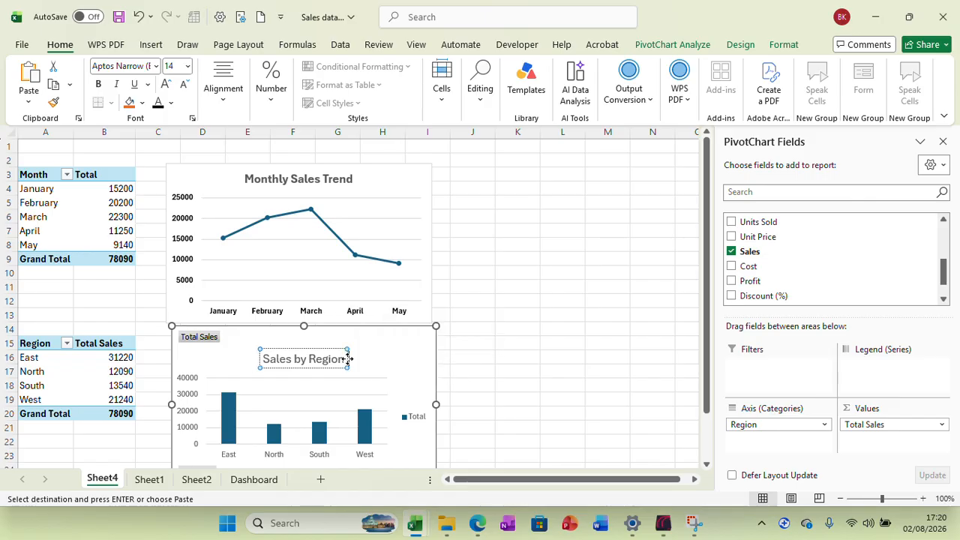
pyautogui.click(412, 417)
pyautogui.press('Delete')
# Make the title, vertical axis labels and horizontal axis labels of the Sales by Region chart bold
pyautogui.click(327, 363)
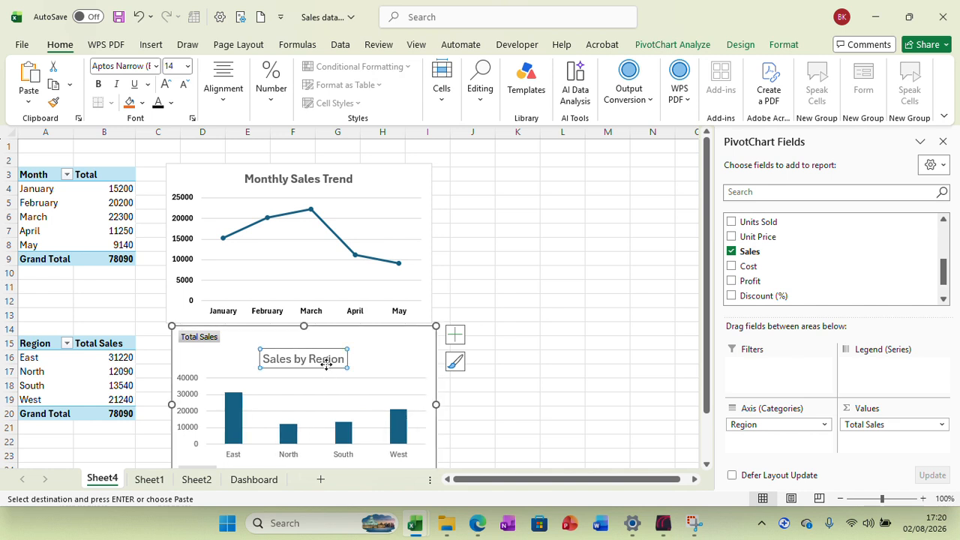
pyautogui.click(98, 83)
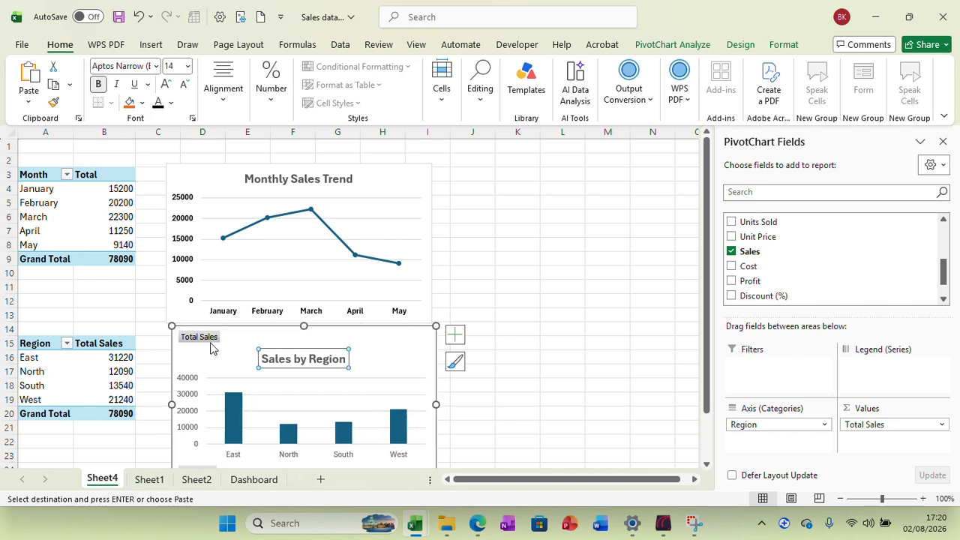
pyautogui.click(198, 404)
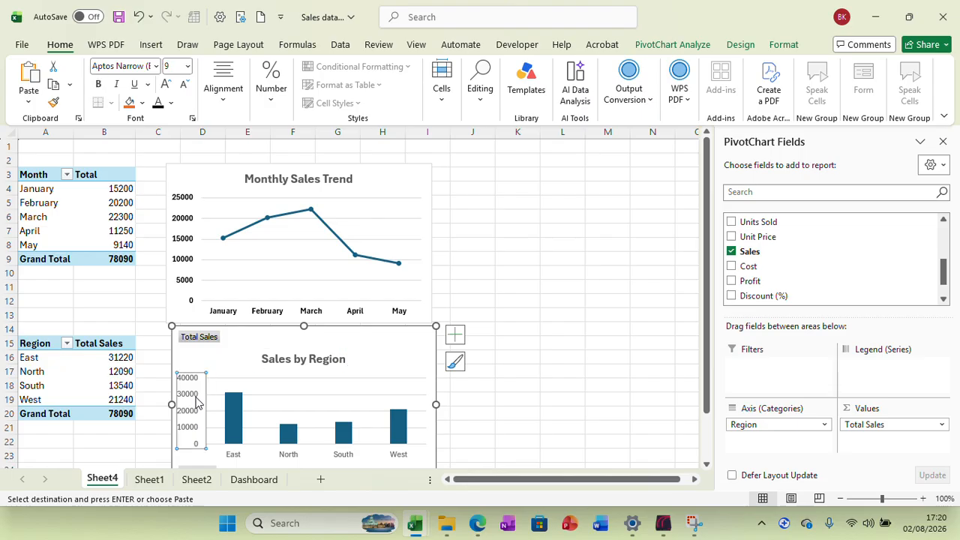
pyautogui.click(98, 84)
pyautogui.click(290, 454)
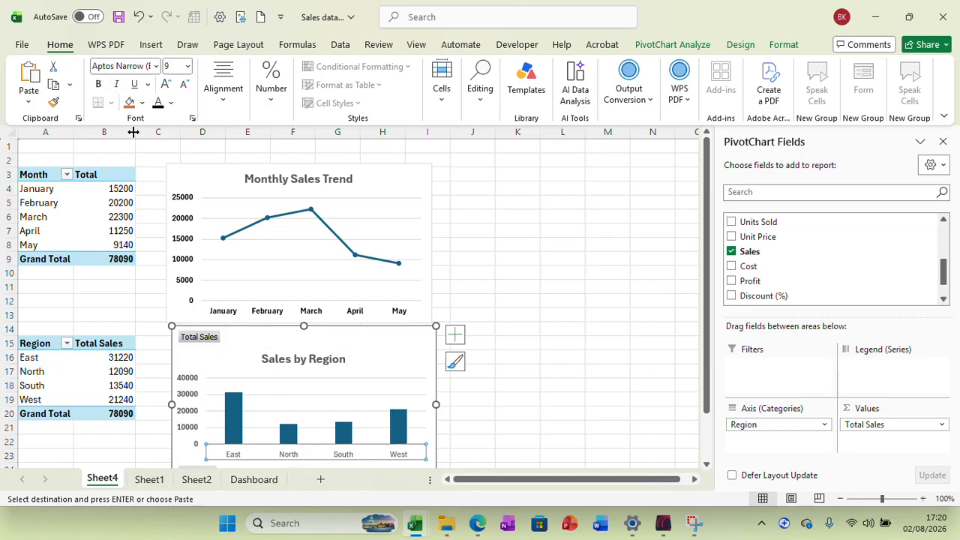
pyautogui.click(99, 84)
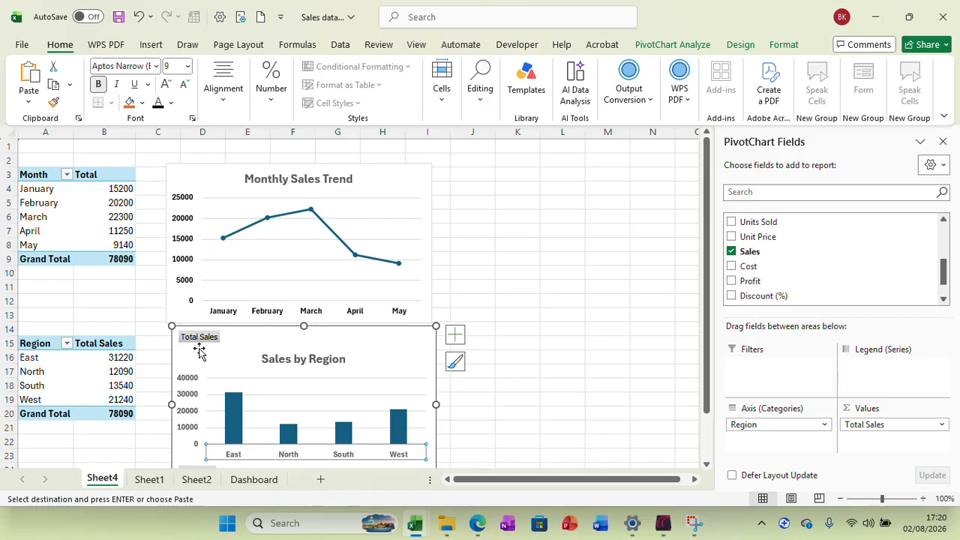
# Hide all field buttons on the Sales by Region chart
pyautogui.rightClick(199, 336)
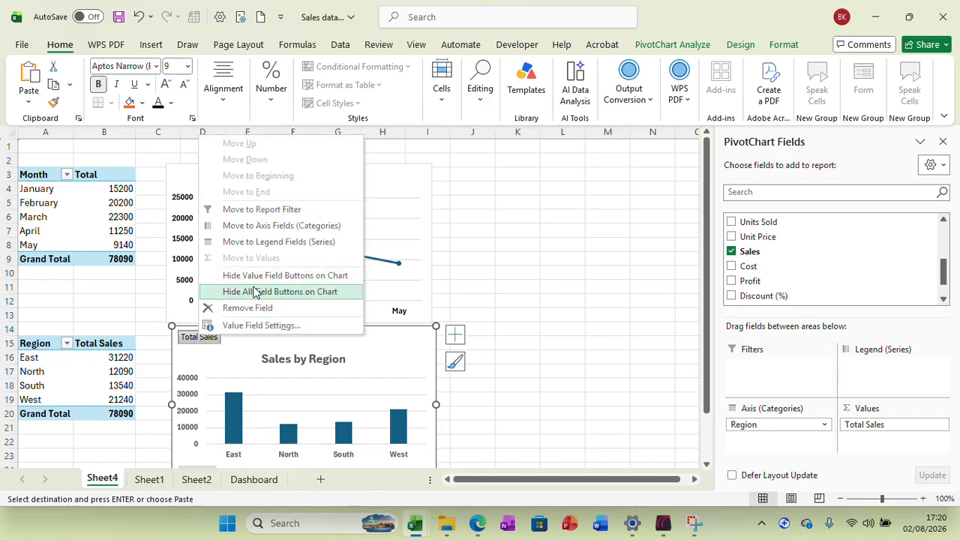
pyautogui.click(253, 293)
pyautogui.click(614, 343)
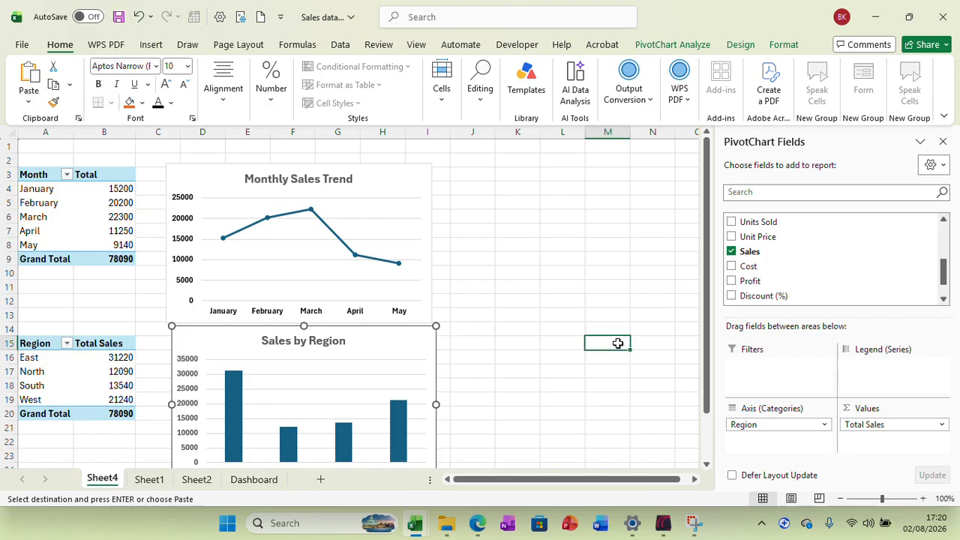
# Recolor the Sales by Region chart with the orange monochromatic palette
pyautogui.click(384, 345)
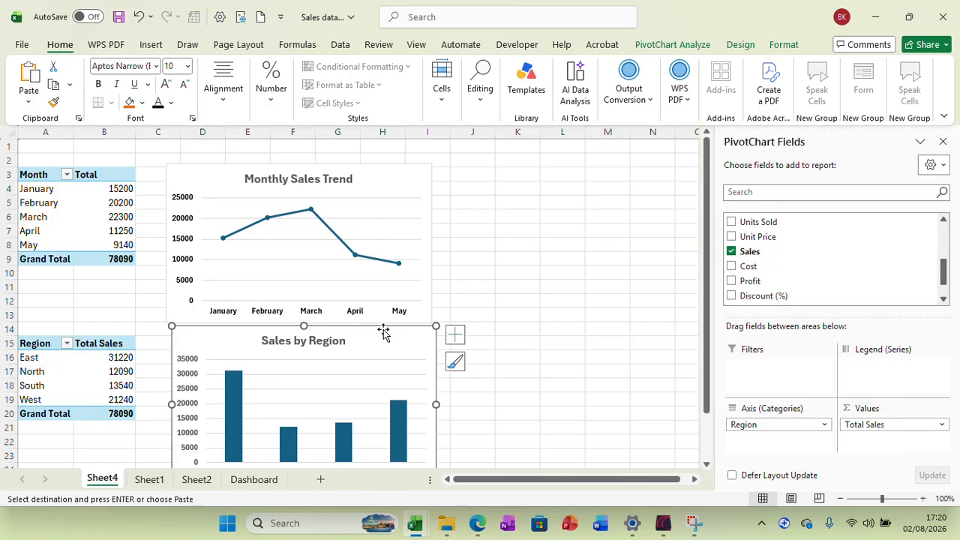
pyautogui.click(732, 51)
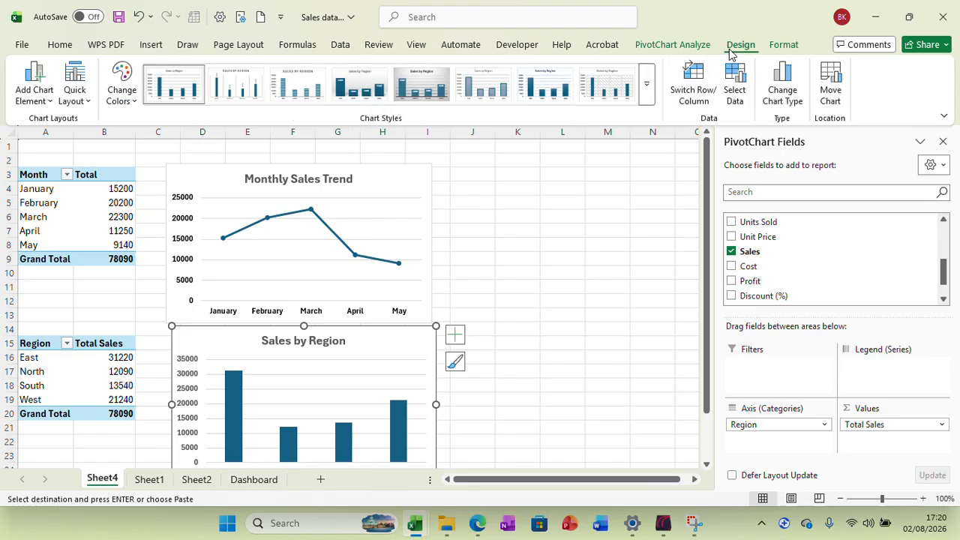
pyautogui.click(134, 105)
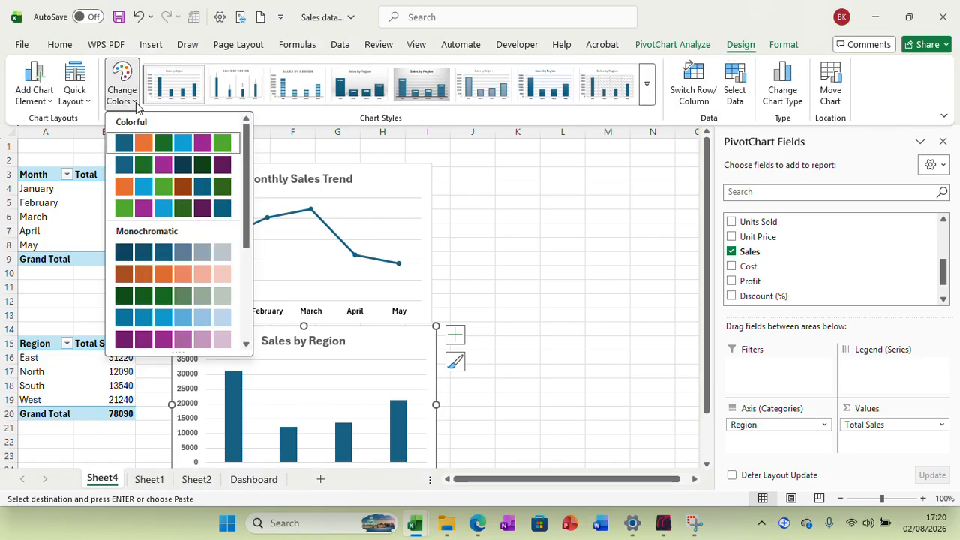
pyautogui.click(144, 276)
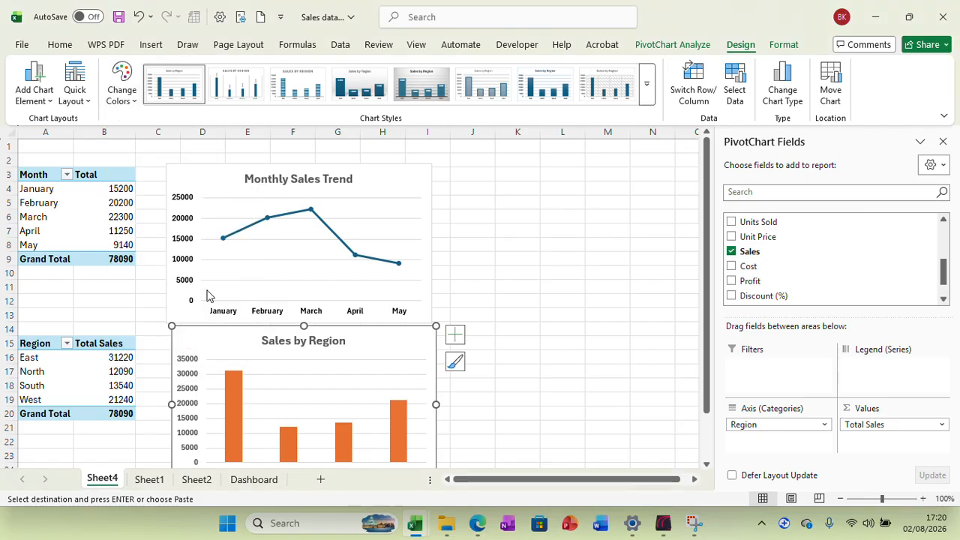
# Copy the Sales by Region chart to the Dashboard sheet and place it directly beside the Monthly Sales Trend chart
pyautogui.rightClick(391, 341)
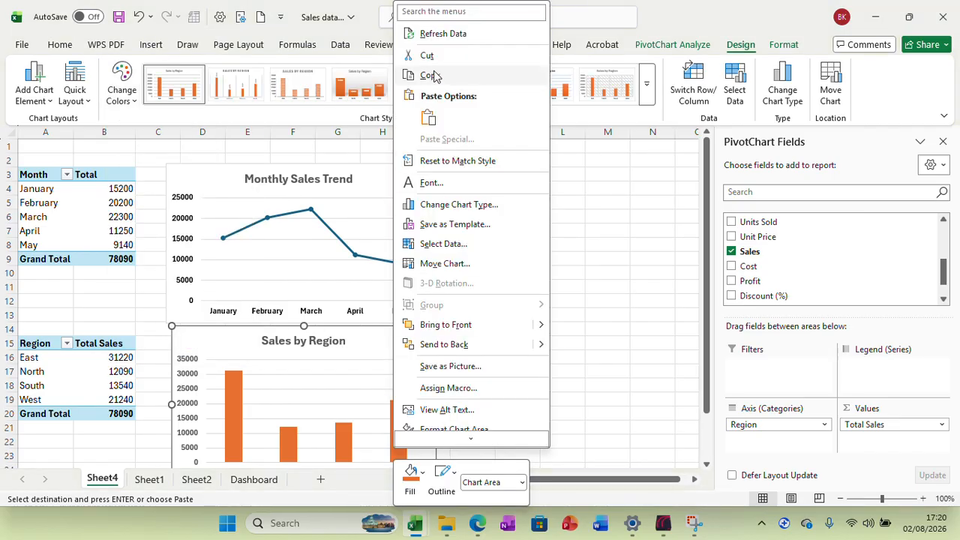
pyautogui.click(434, 75)
pyautogui.click(248, 480)
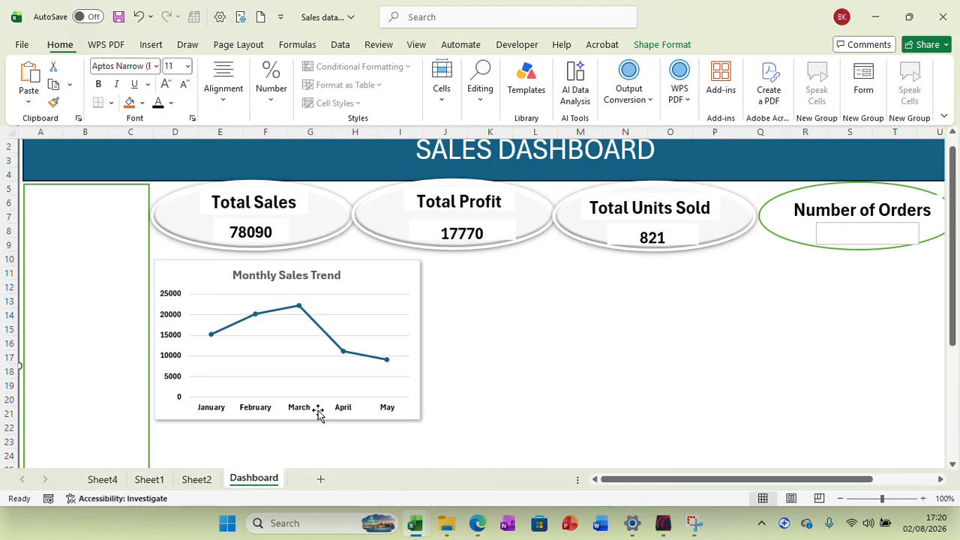
pyautogui.rightClick(483, 297)
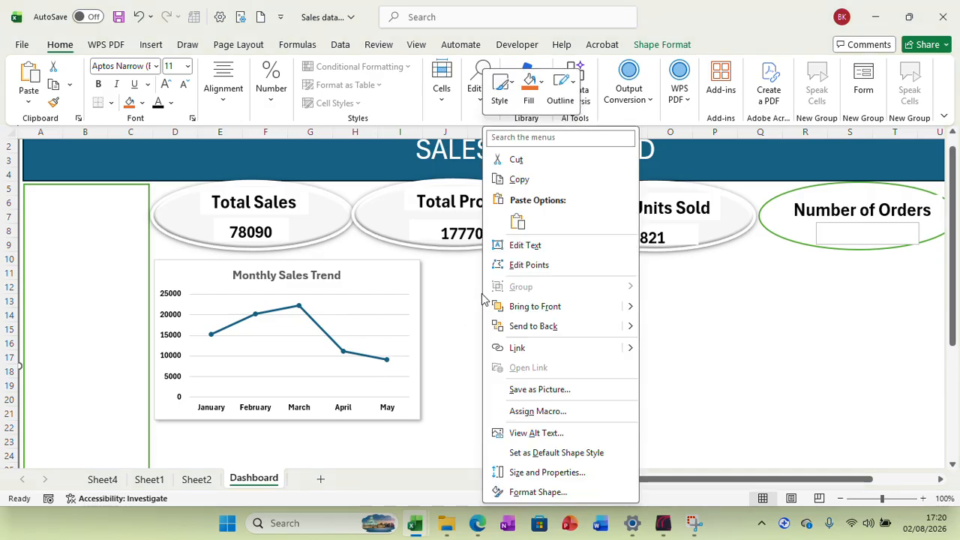
pyautogui.click(516, 220)
pyautogui.moveTo(243, 151); pyautogui.dragTo(651, 285)
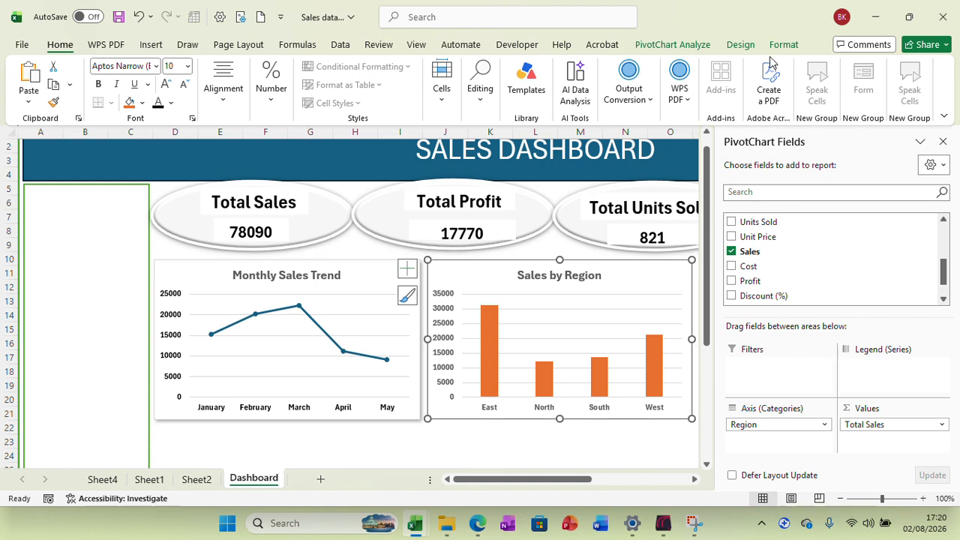
# Add a shadow effect to the Sales by Region chart on the Dashboard sheet
pyautogui.click(739, 47)
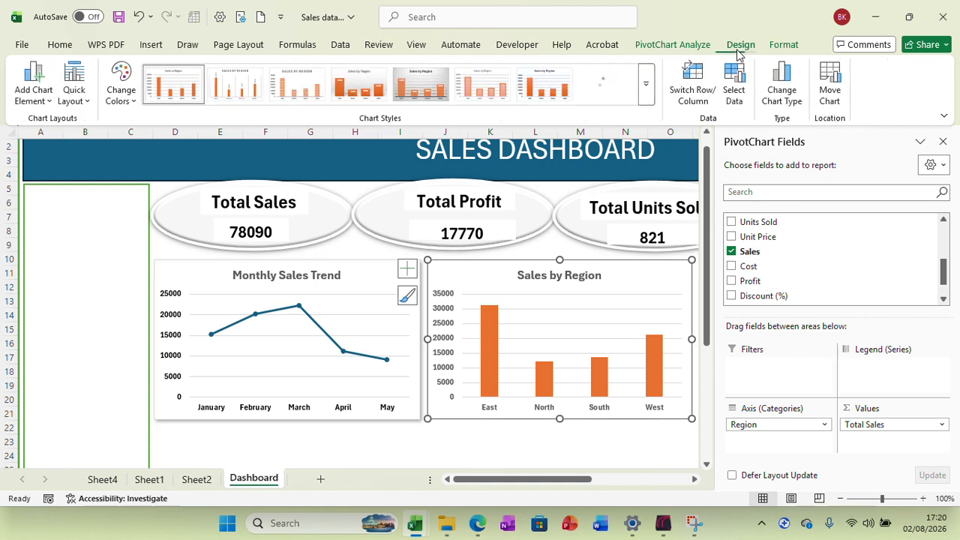
pyautogui.click(783, 45)
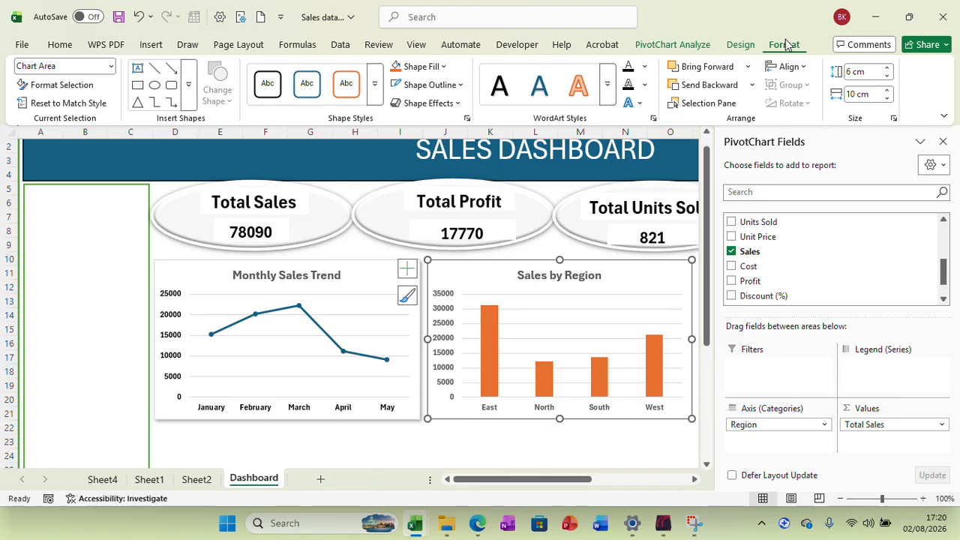
pyautogui.click(456, 104)
pyautogui.moveTo(443, 136)
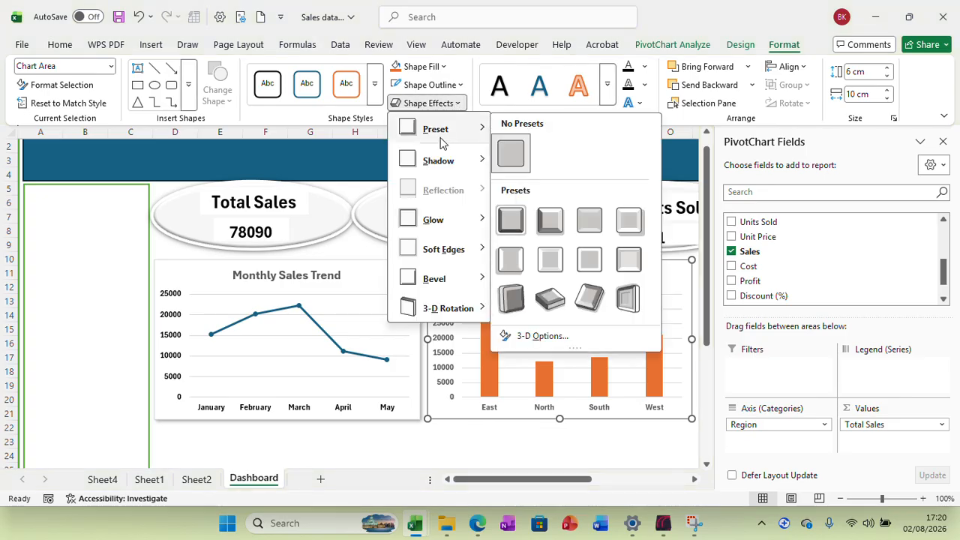
pyautogui.moveTo(446, 160)
pyautogui.click(510, 160)
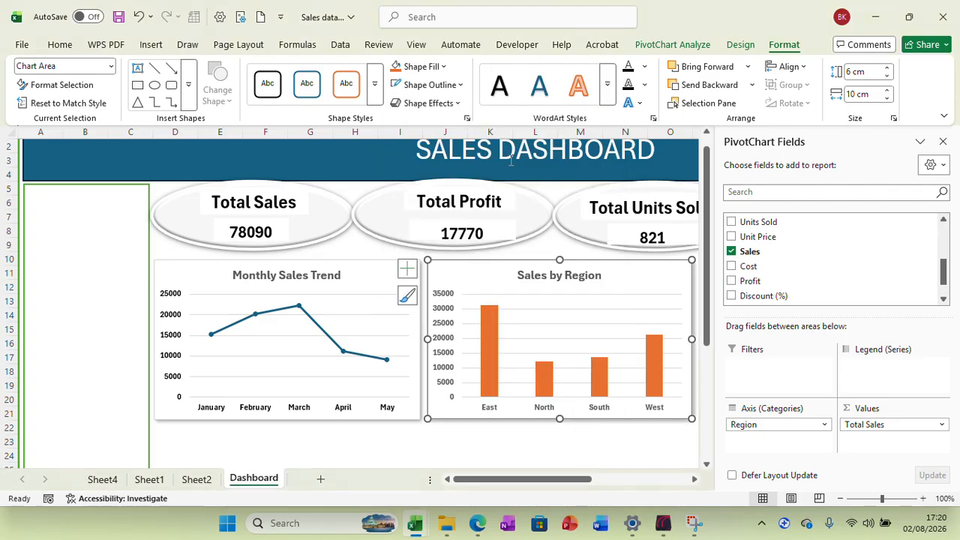
pyautogui.click(621, 450)
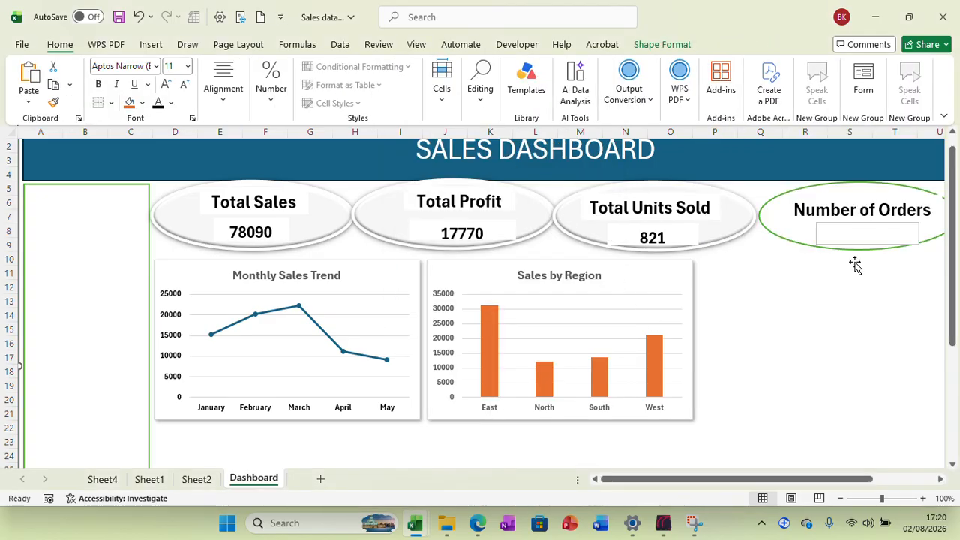
# Check the Profit by Product Category entry in Sheet2's chart list and the source data on Sheet1
pyautogui.click(196, 481)
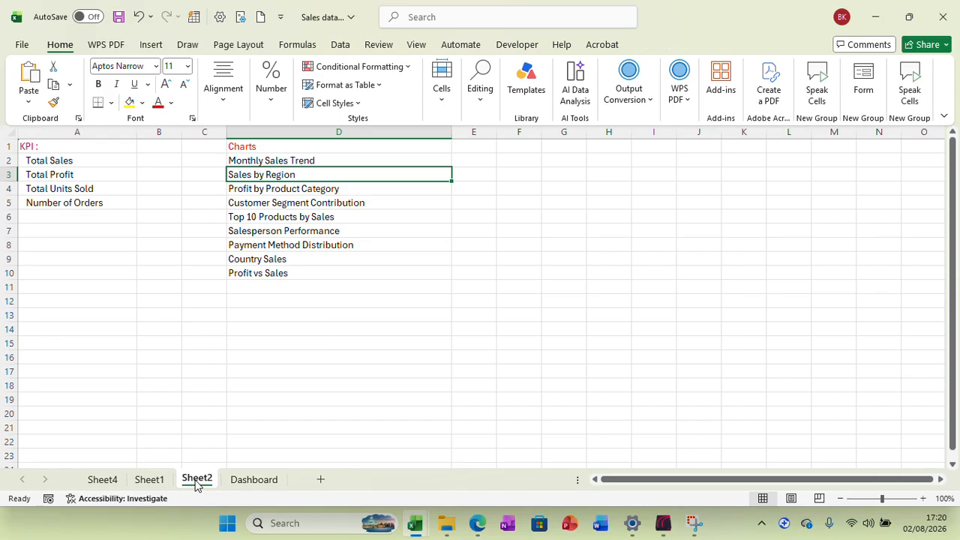
pyautogui.click(273, 189)
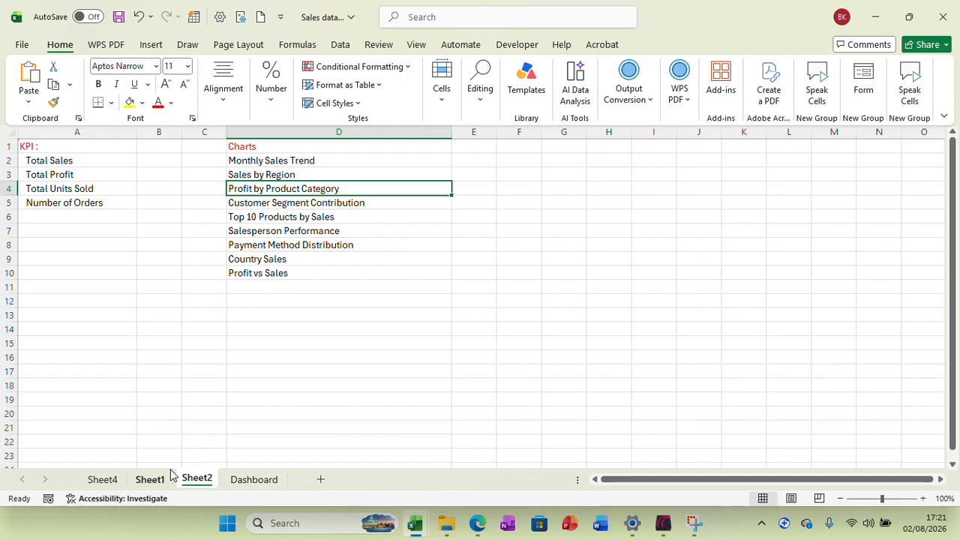
pyautogui.click(154, 485)
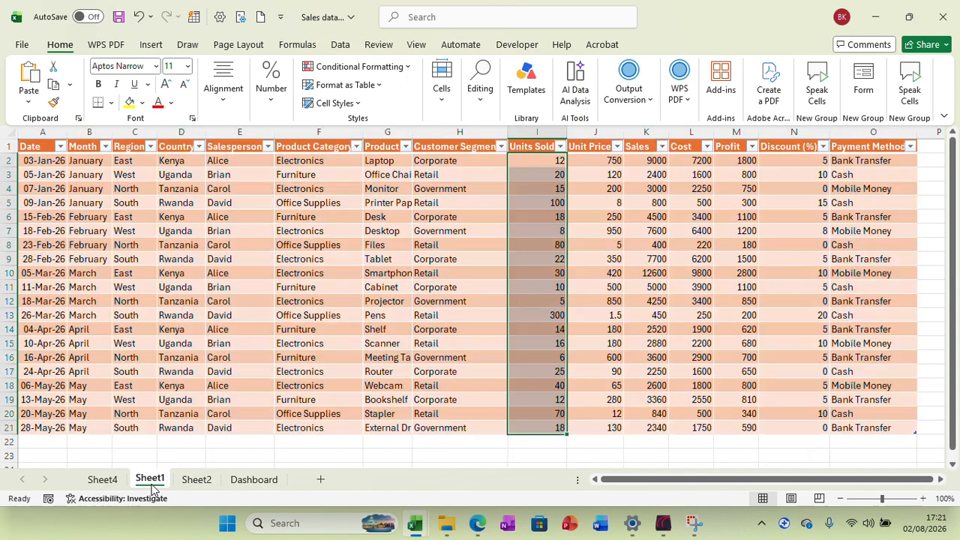
# Copy the Month pivot table in A3:B9 on Sheet4 and paste it at cell A25 below the Region pivot table
pyautogui.click(105, 480)
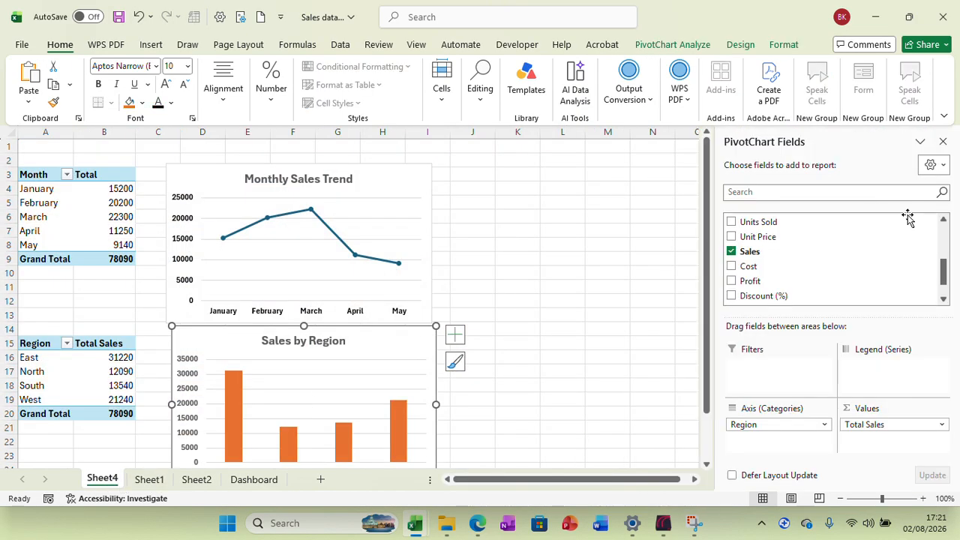
pyautogui.moveTo(706, 296); pyautogui.dragTo(705, 311)
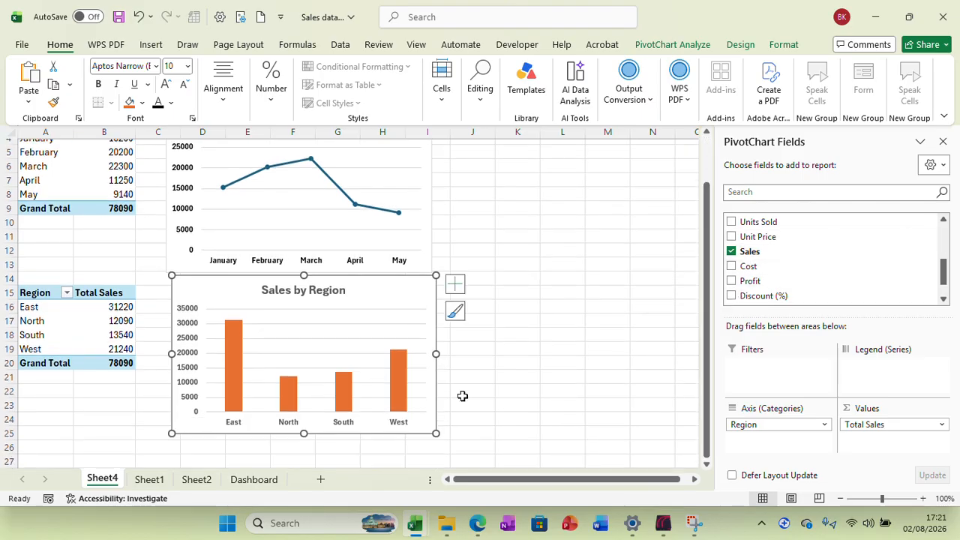
pyautogui.click(79, 165)
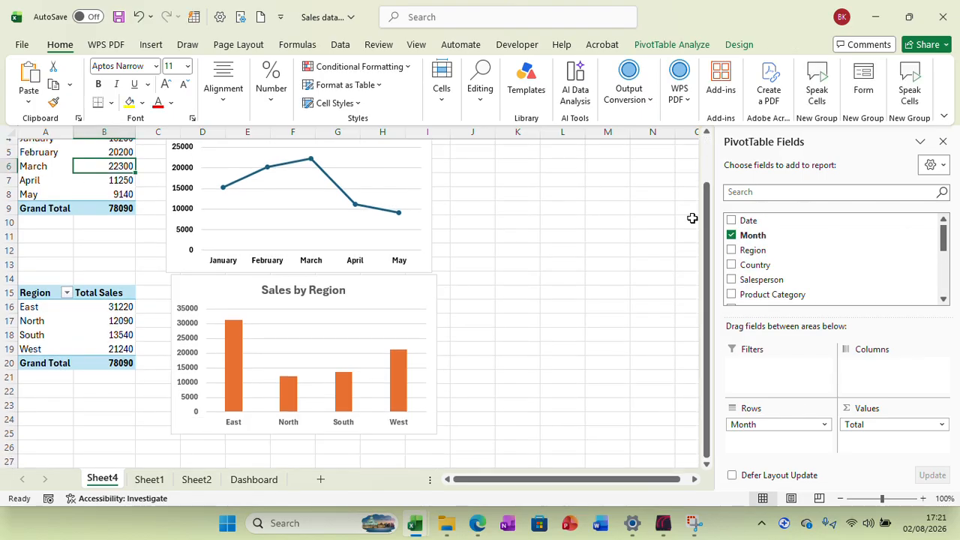
pyautogui.moveTo(706, 219); pyautogui.dragTo(706, 204)
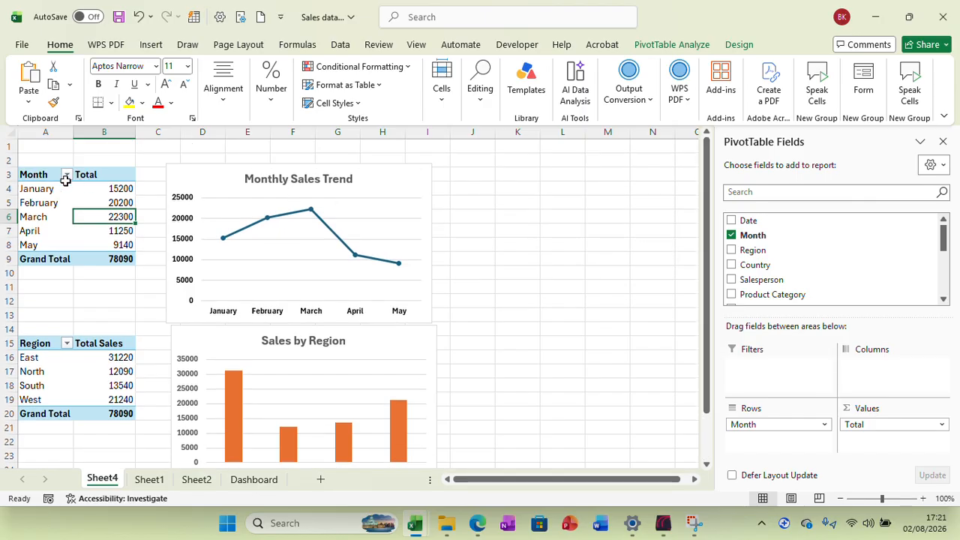
pyautogui.moveTo(53, 174); pyautogui.dragTo(113, 257)
pyautogui.rightClick(116, 261)
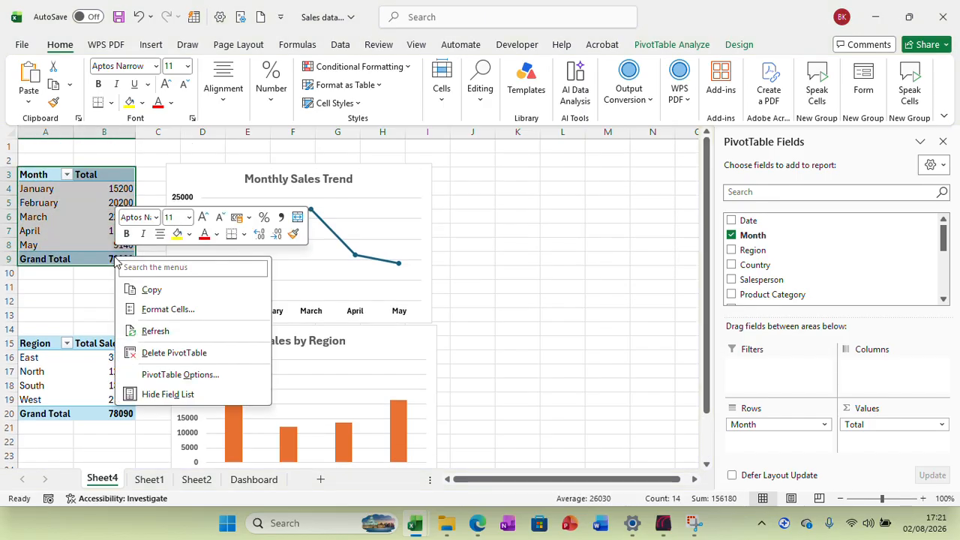
pyautogui.click(150, 290)
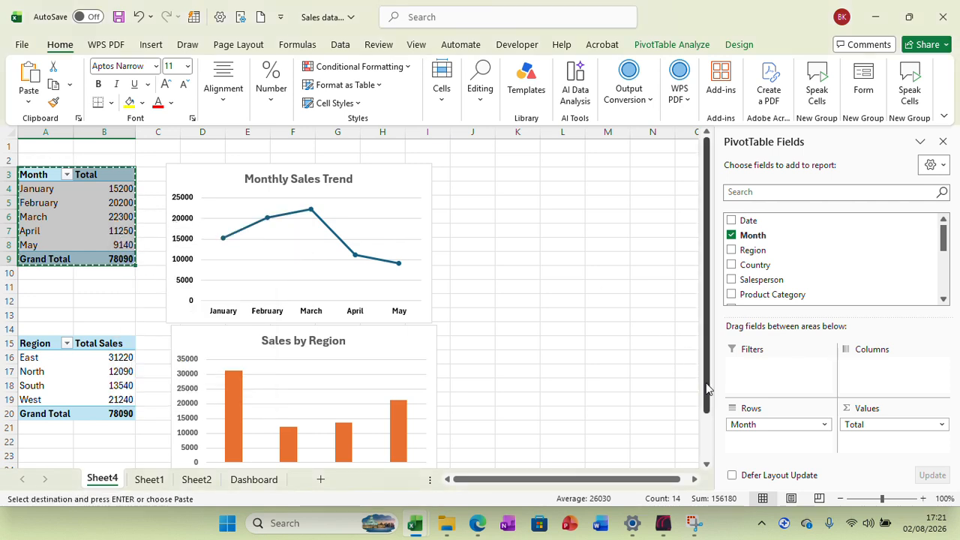
pyautogui.moveTo(707, 389); pyautogui.dragTo(707, 411)
pyautogui.click(54, 424)
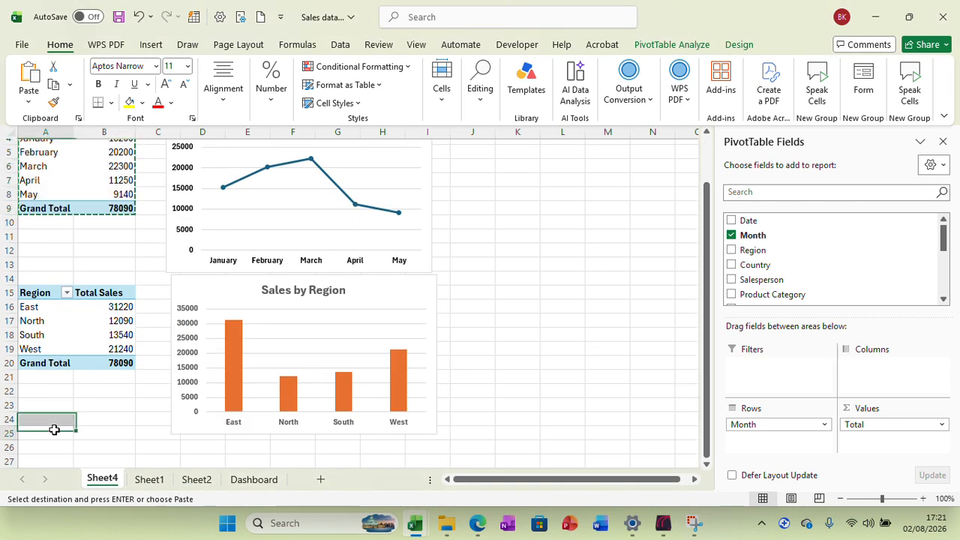
pyautogui.rightClick(54, 429)
pyautogui.click(89, 159)
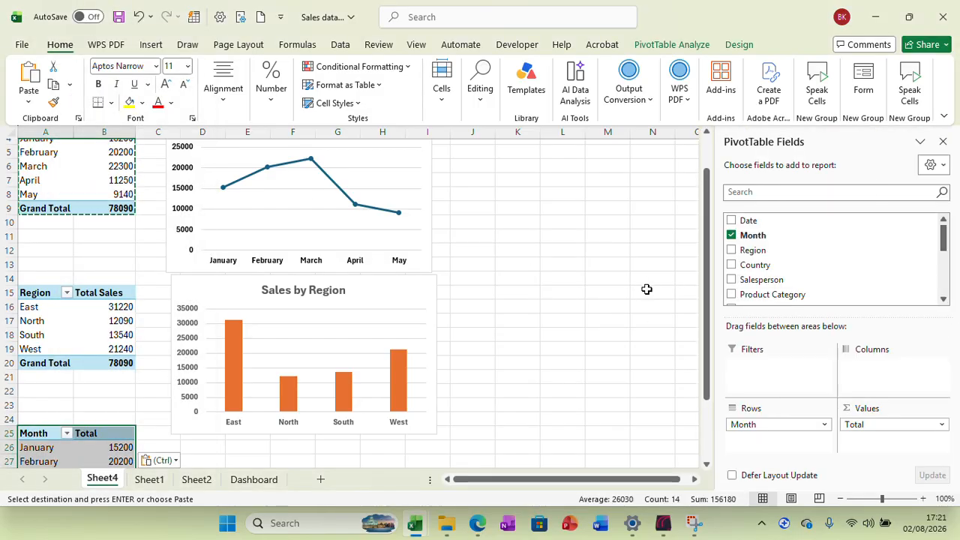
# Close the PivotTable field list and select cell A32 below the pasted pivot table
pyautogui.click(943, 141)
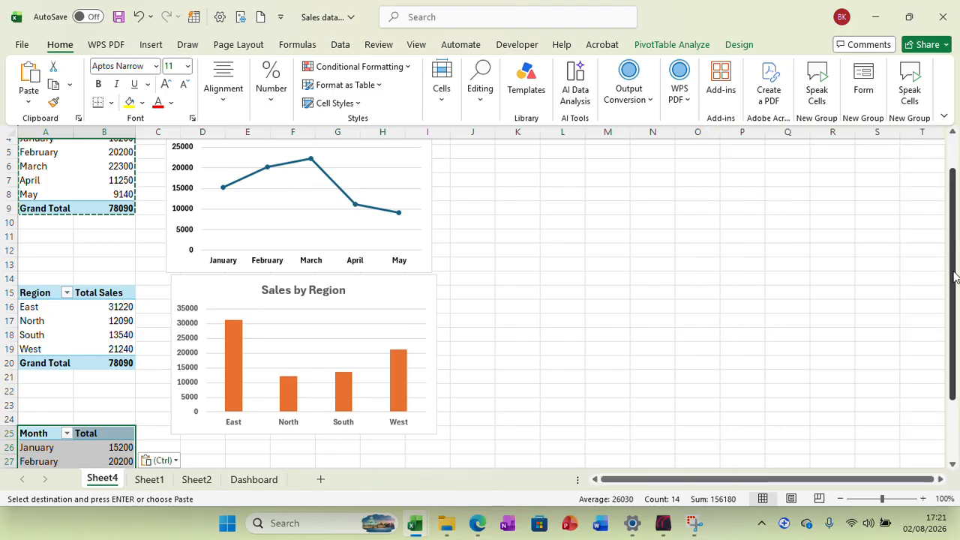
pyautogui.moveTo(954, 278); pyautogui.dragTo(954, 333)
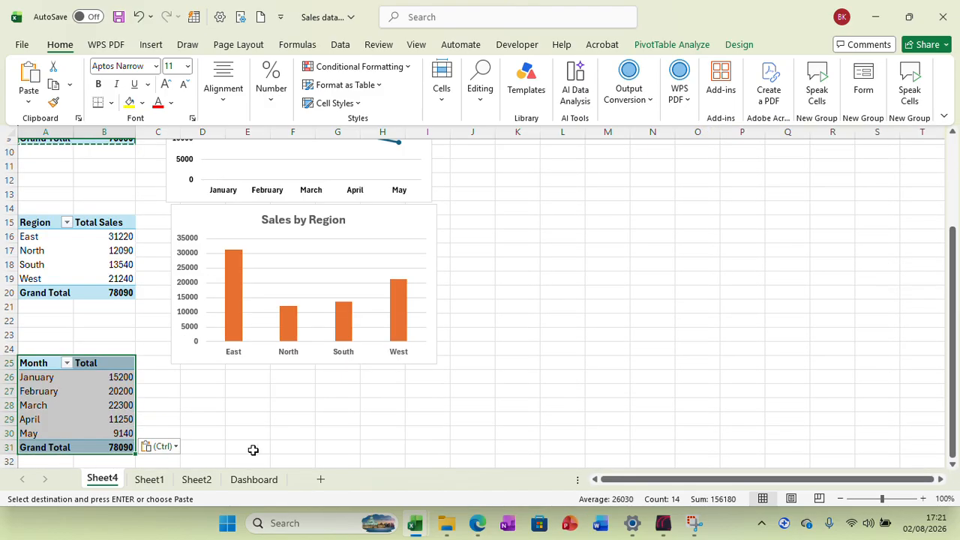
pyautogui.click(59, 463)
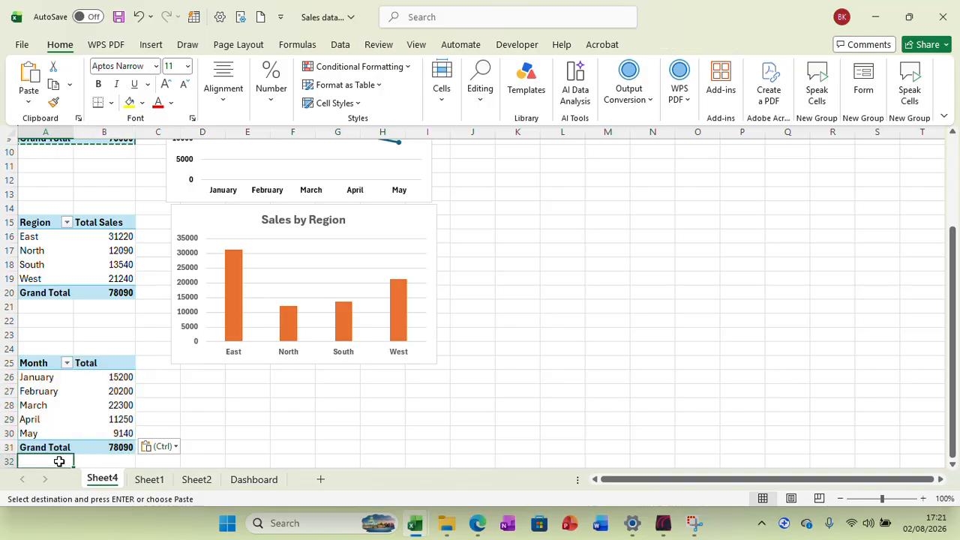
# Paste three more copies of the Month pivot table on Sheet4 at cells A33, A42 and A51
pyautogui.press('Down')
pyautogui.hotkey('ctrl', 'v')
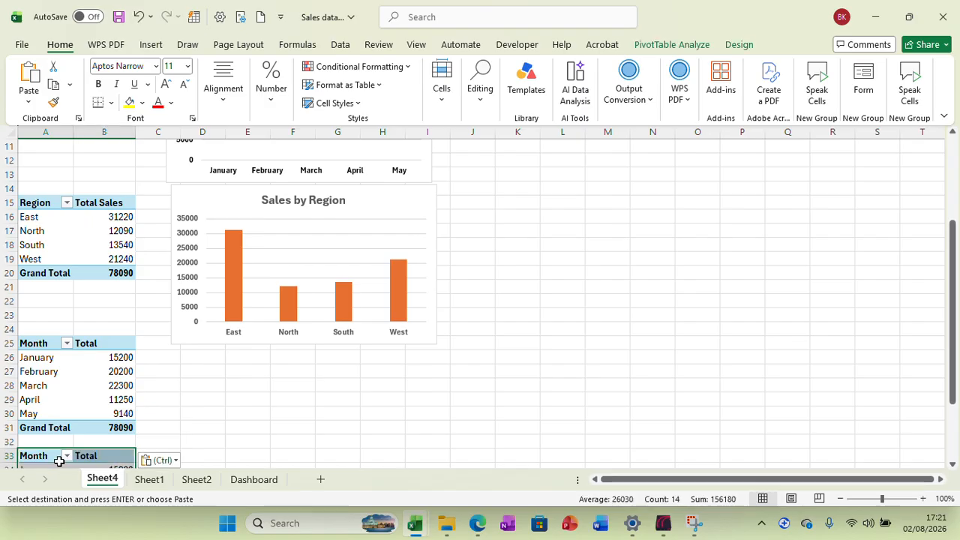
pyautogui.click(955, 433)
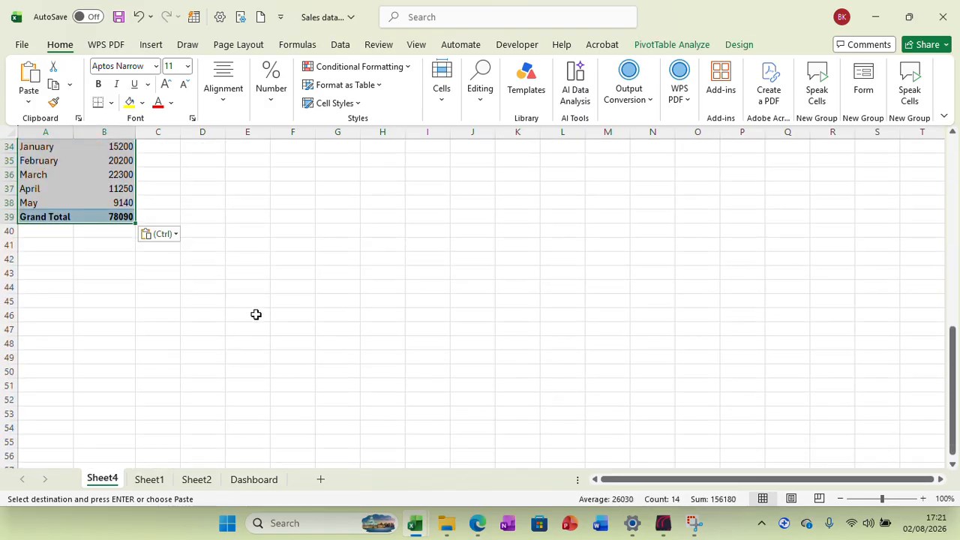
pyautogui.click(44, 261)
pyautogui.hotkey('ctrl', 'v')
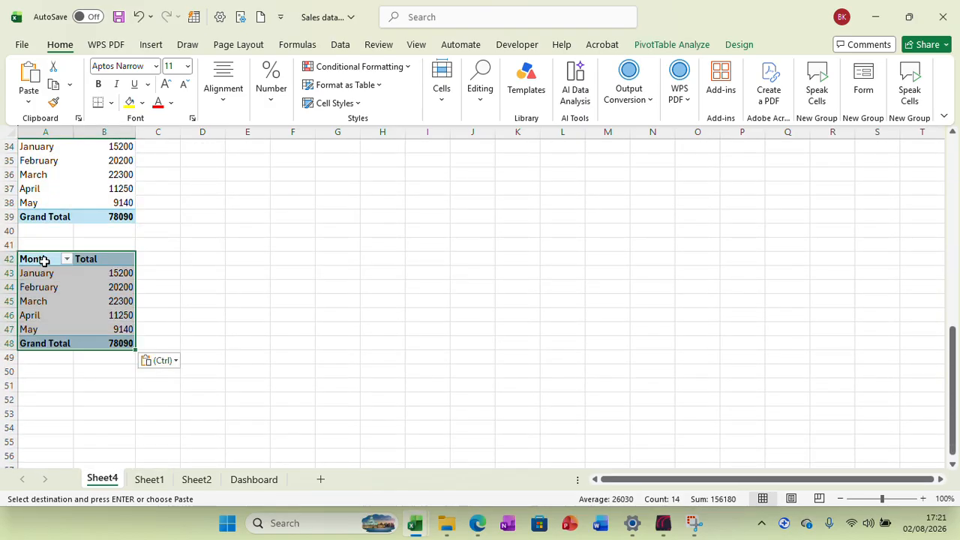
pyautogui.click(45, 386)
pyautogui.hotkey('ctrl', 'v')
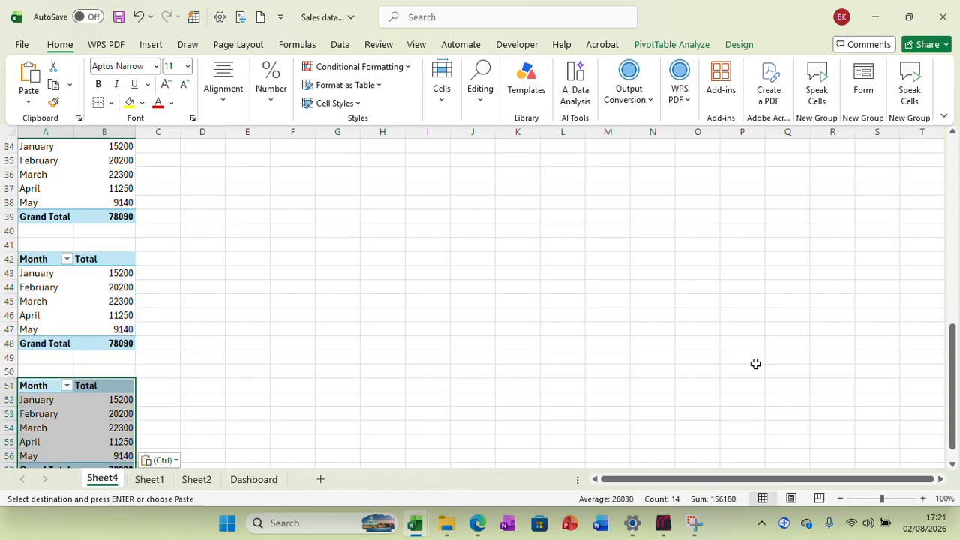
# Replace Month with Product Category as the row field of the pivot table at A25, after checking Sheet1's data and Sheet2's chart list
pyautogui.moveTo(954, 416); pyautogui.dragTo(934, 348)
pyautogui.click(44, 170)
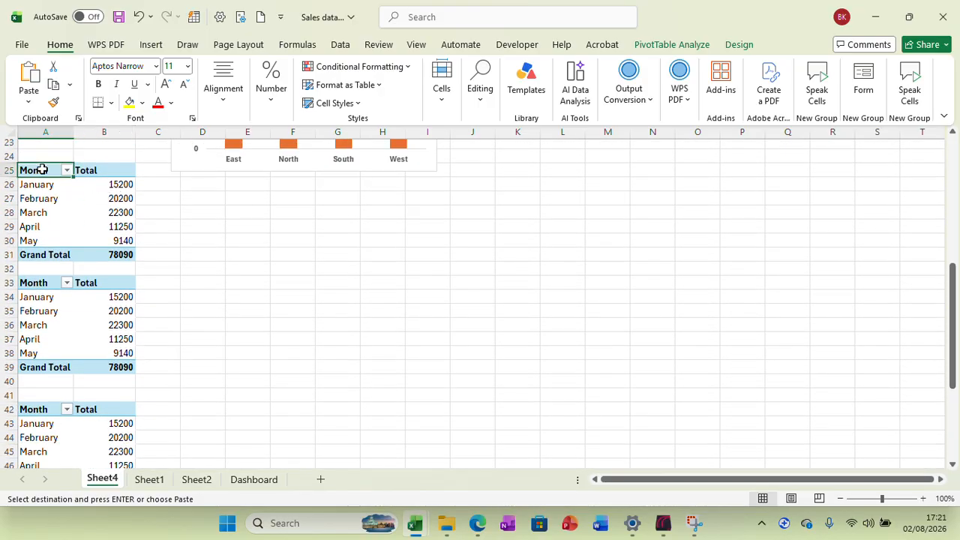
pyautogui.click(149, 479)
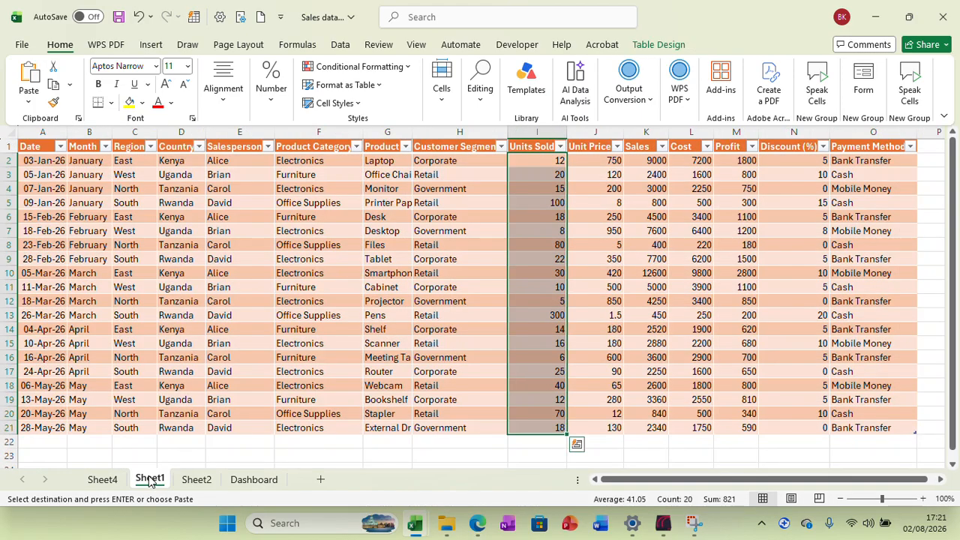
pyautogui.click(195, 482)
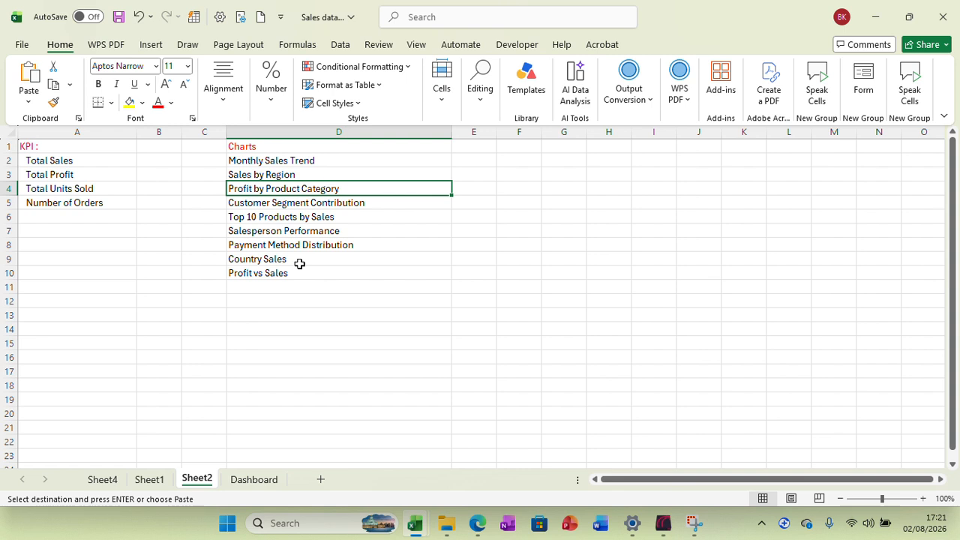
pyautogui.click(100, 483)
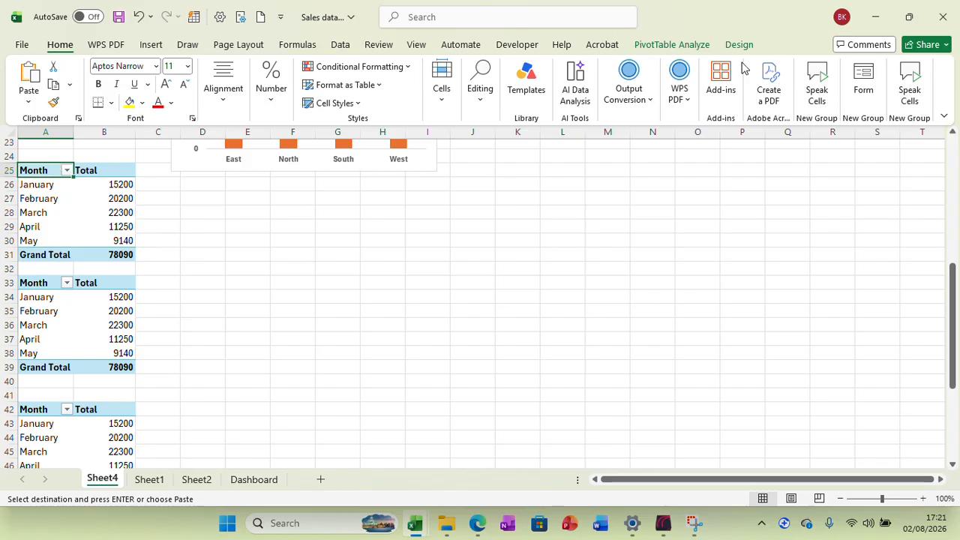
pyautogui.click(684, 46)
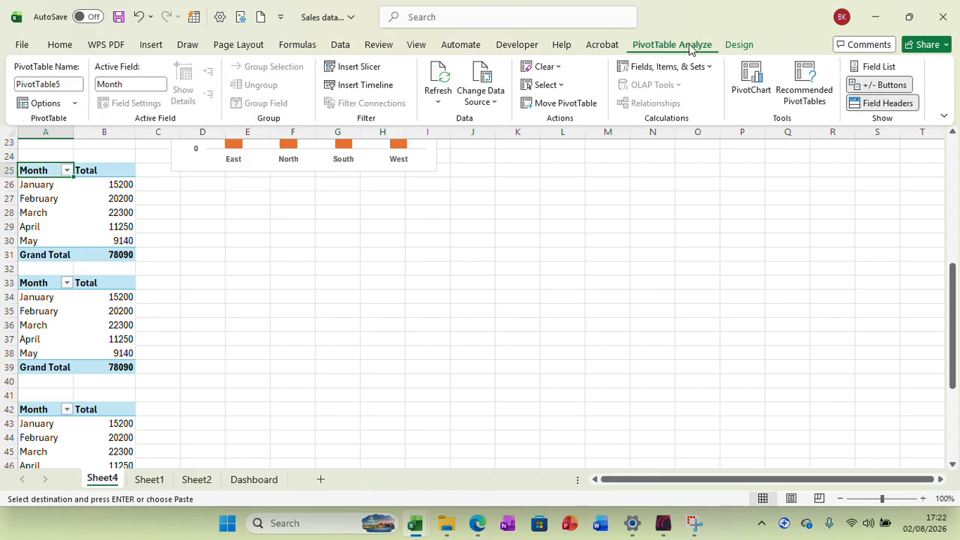
pyautogui.click(876, 66)
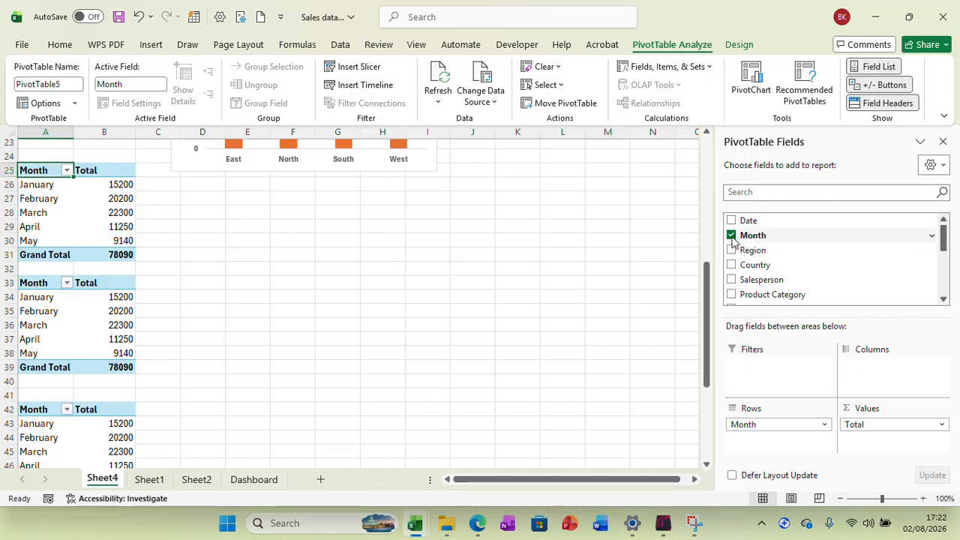
pyautogui.click(731, 236)
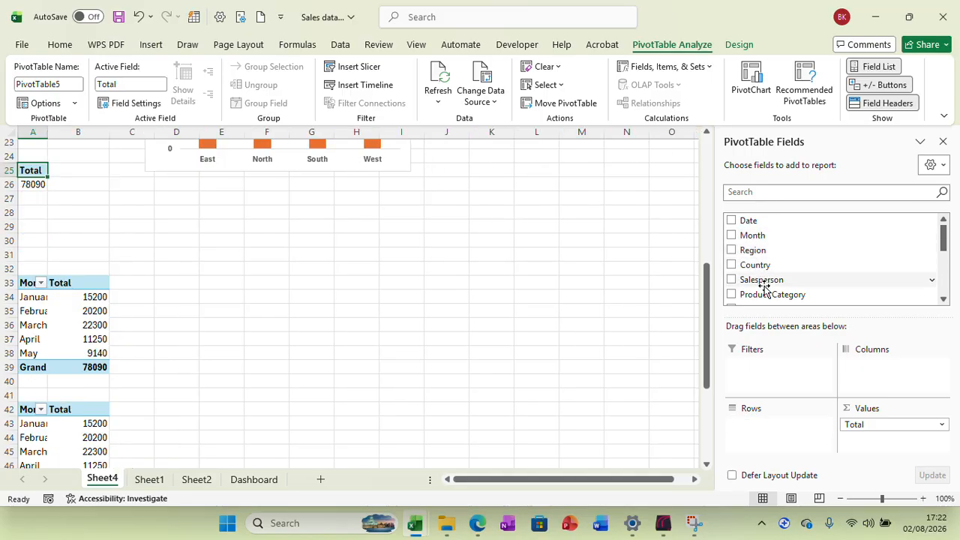
pyautogui.scroll(-1, 849, 275)
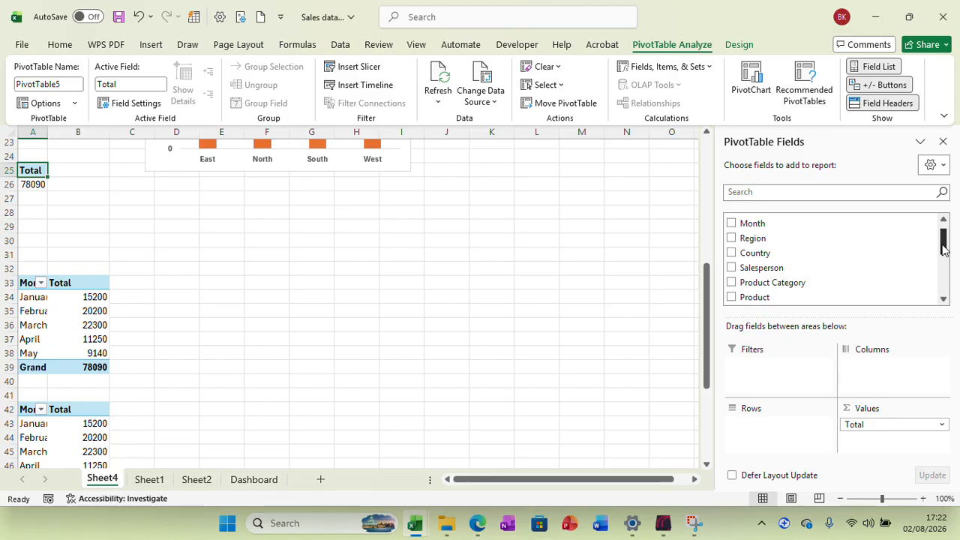
pyautogui.moveTo(796, 282); pyautogui.dragTo(775, 435)
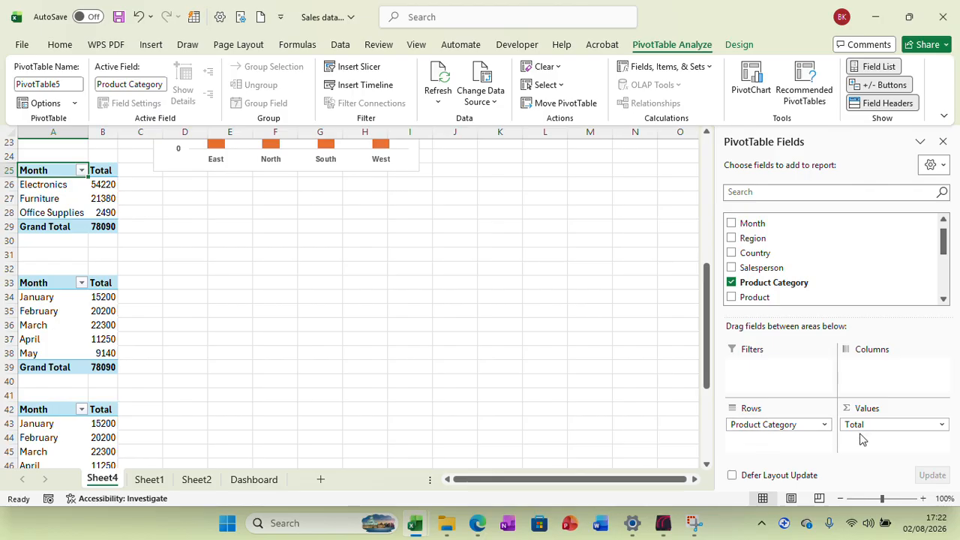
# Remove the Total field from the A25 pivot table's values and add the Sales field instead
pyautogui.moveTo(861, 429); pyautogui.dragTo(866, 291)
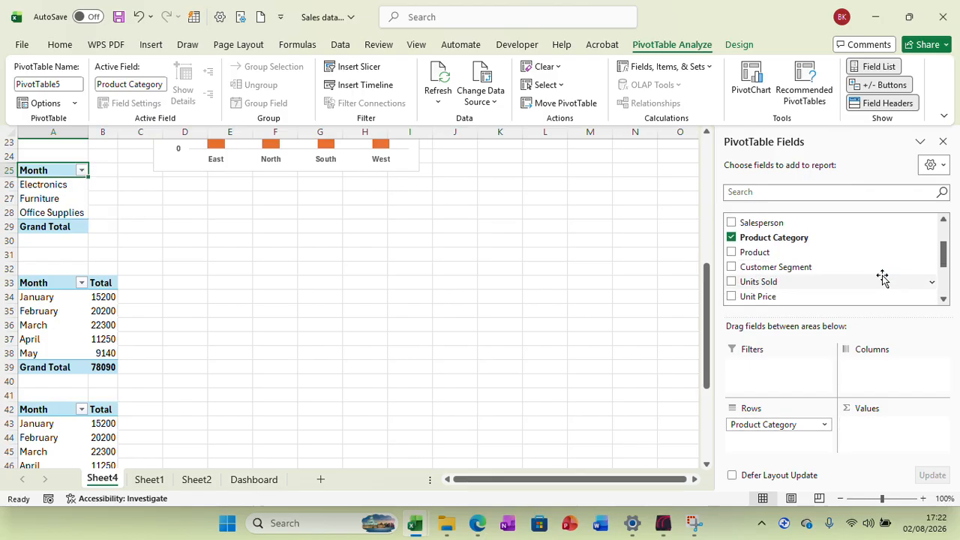
pyautogui.moveTo(949, 257); pyautogui.dragTo(949, 278)
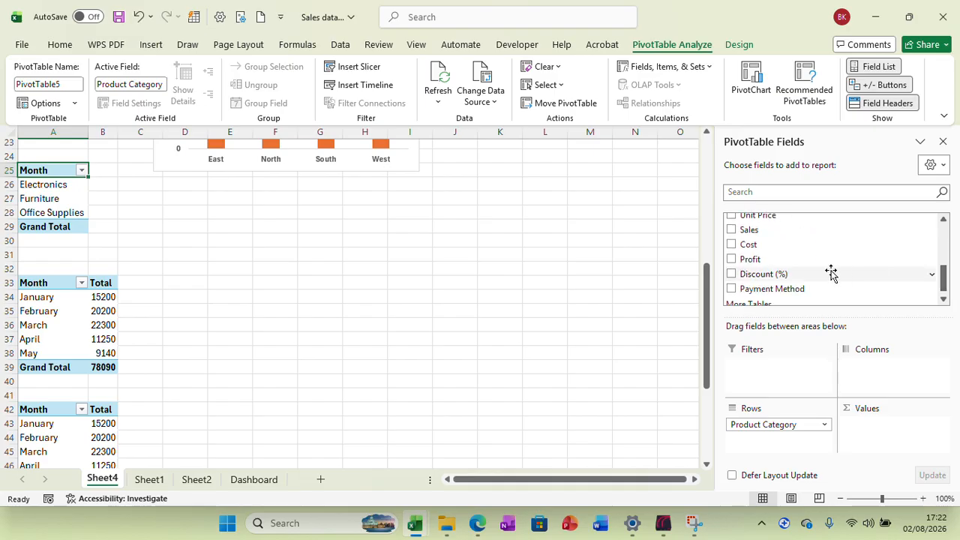
pyautogui.moveTo(752, 235); pyautogui.dragTo(875, 429)
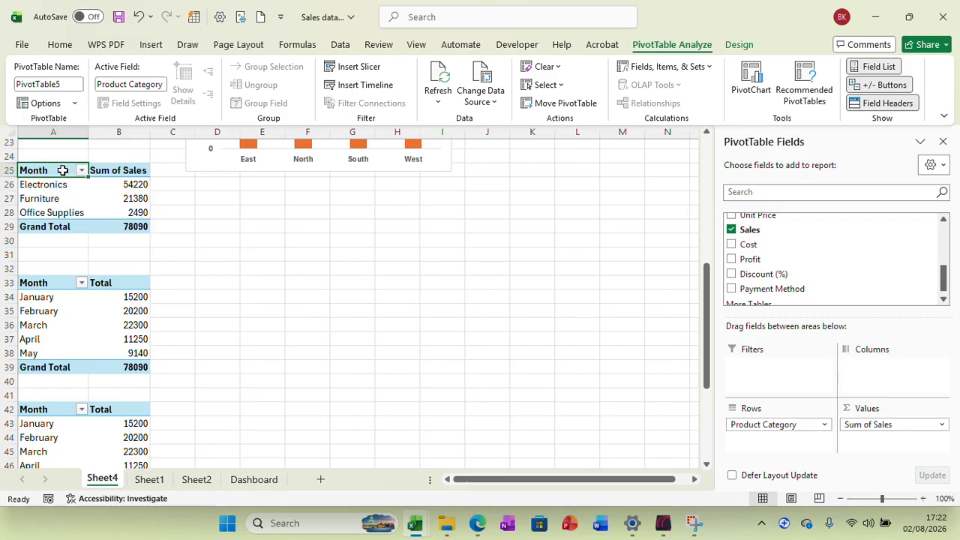
# Rename the A25 pivot table's headers to "Product category" and "Total Sales"
pyautogui.write('Product cat')
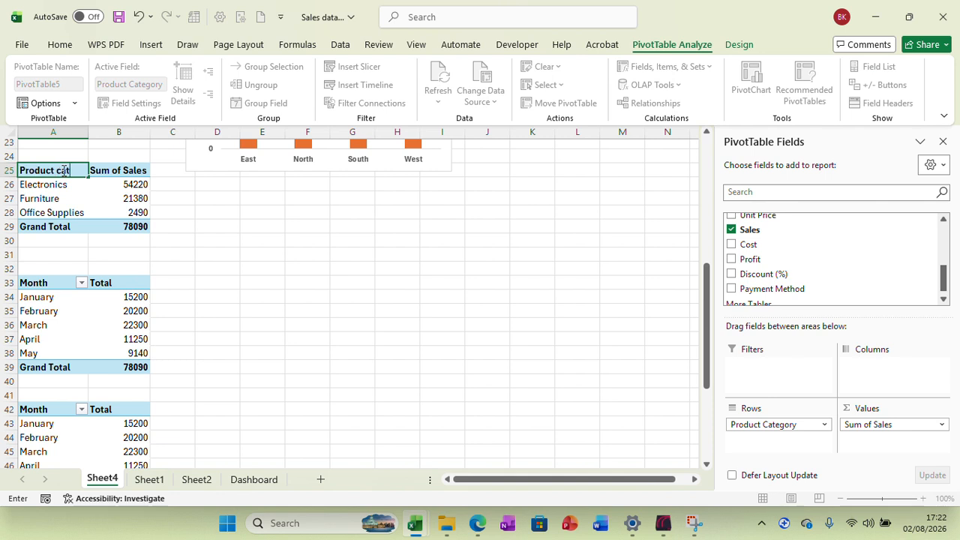
pyautogui.write('egory')
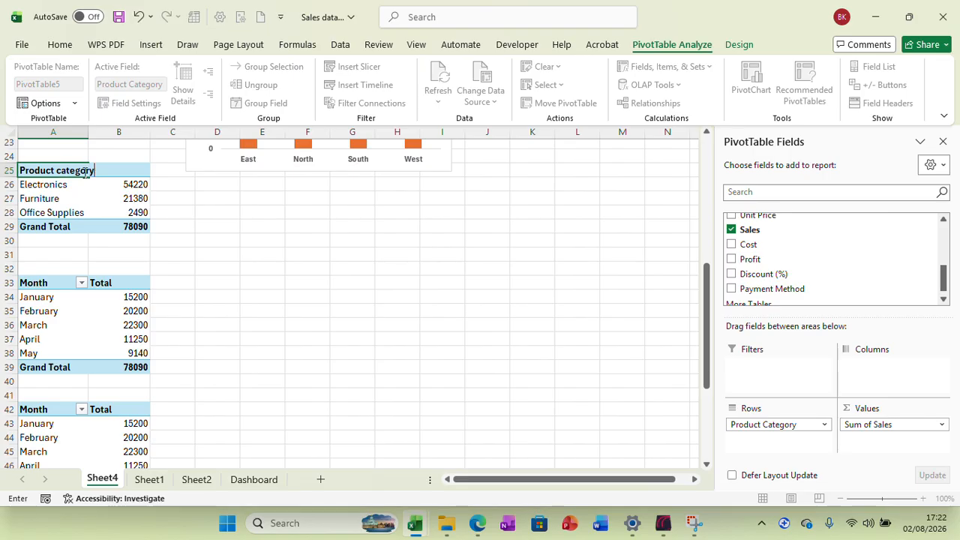
pyautogui.click(185, 195)
pyautogui.click(109, 171)
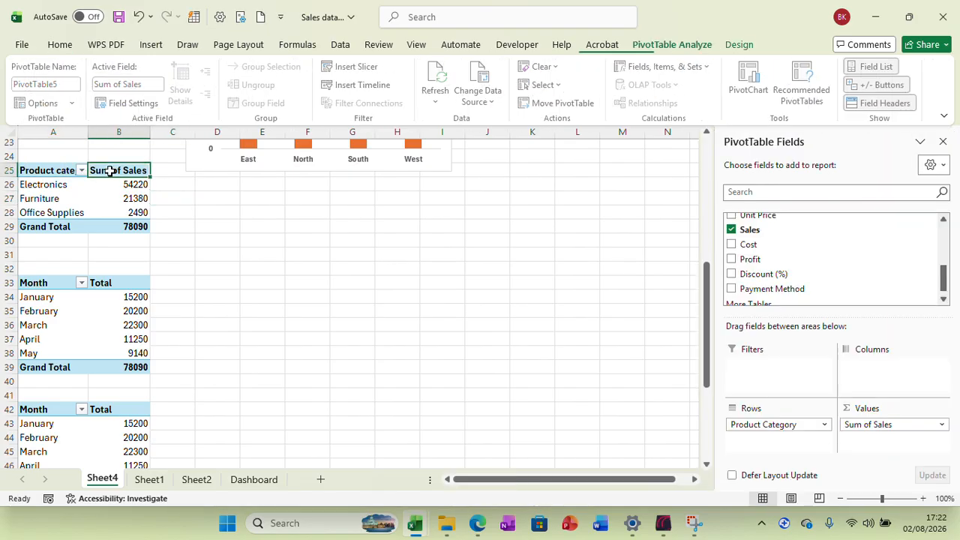
pyautogui.write('Total')
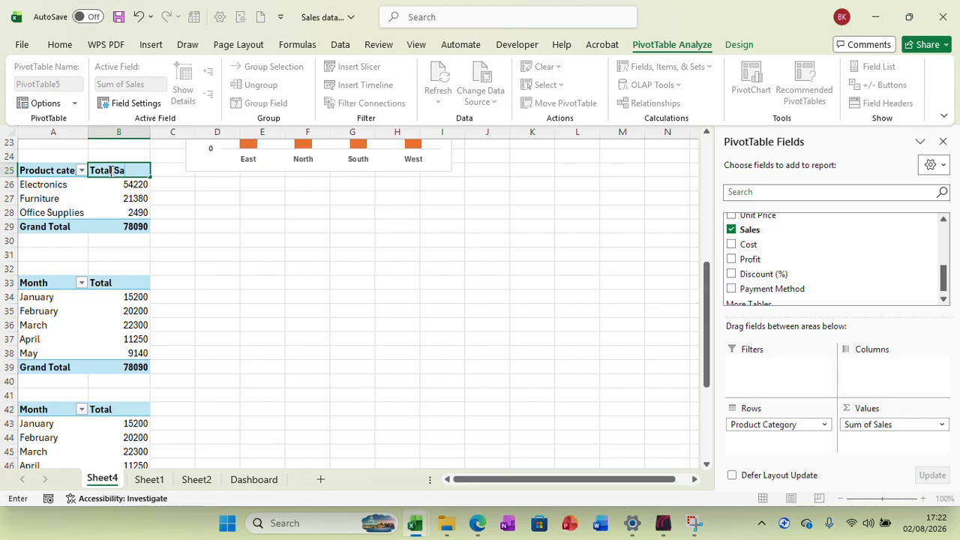
pyautogui.click(181, 211)
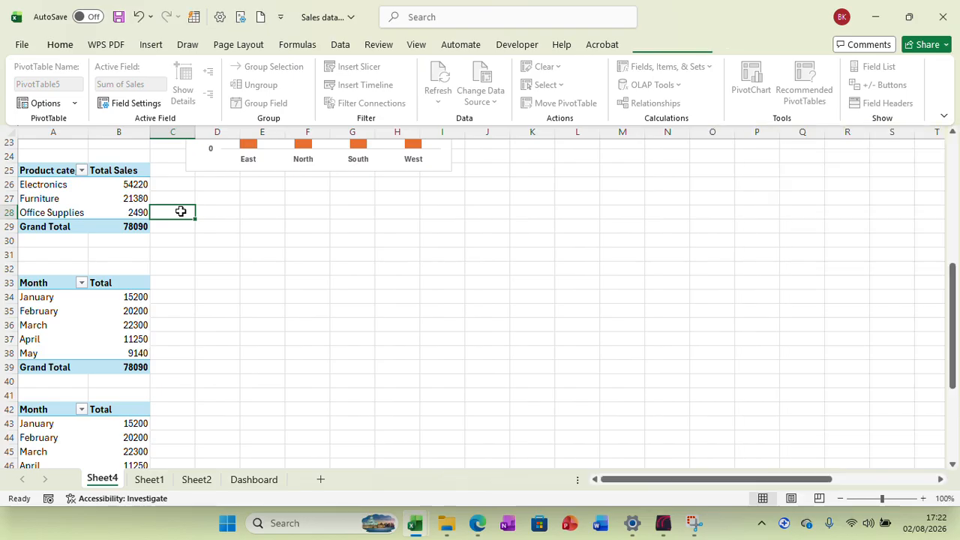
# Insert a Stacked Bar pivot chart from the product category pivot table range A25:B28
pyautogui.moveTo(51, 171); pyautogui.dragTo(122, 214)
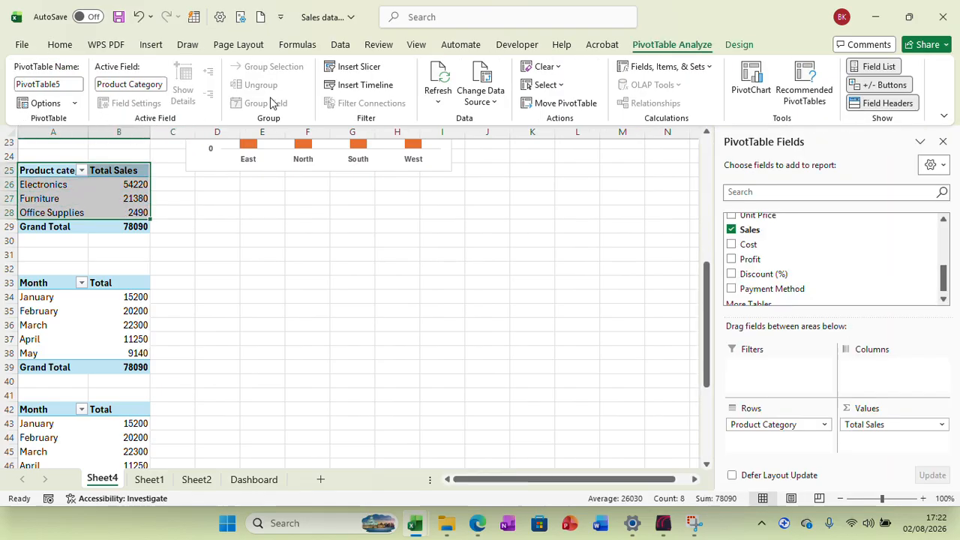
pyautogui.click(152, 45)
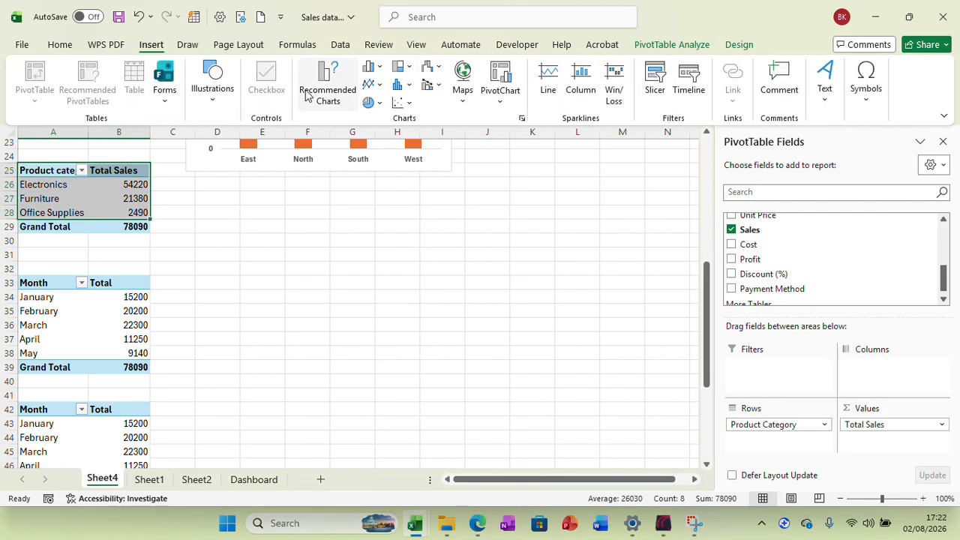
pyautogui.click(324, 90)
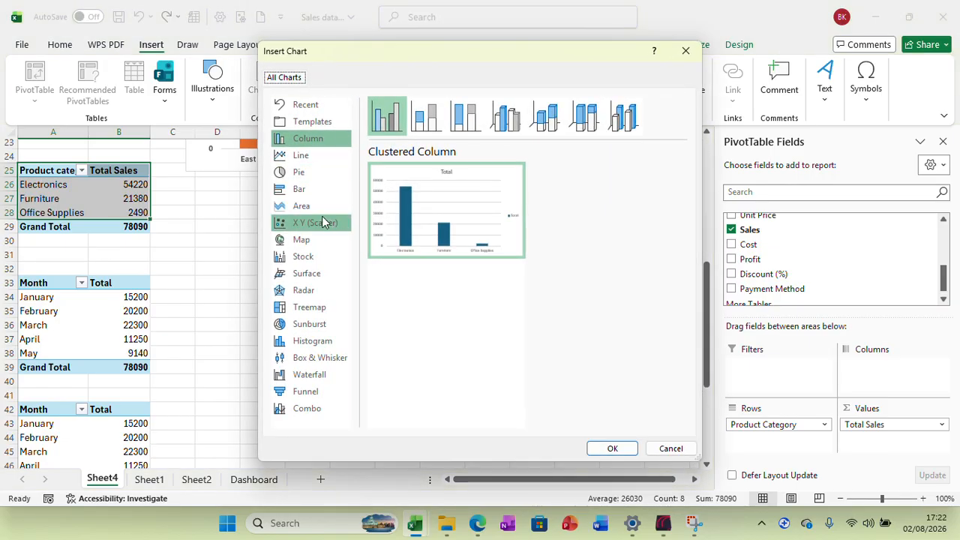
pyautogui.click(306, 192)
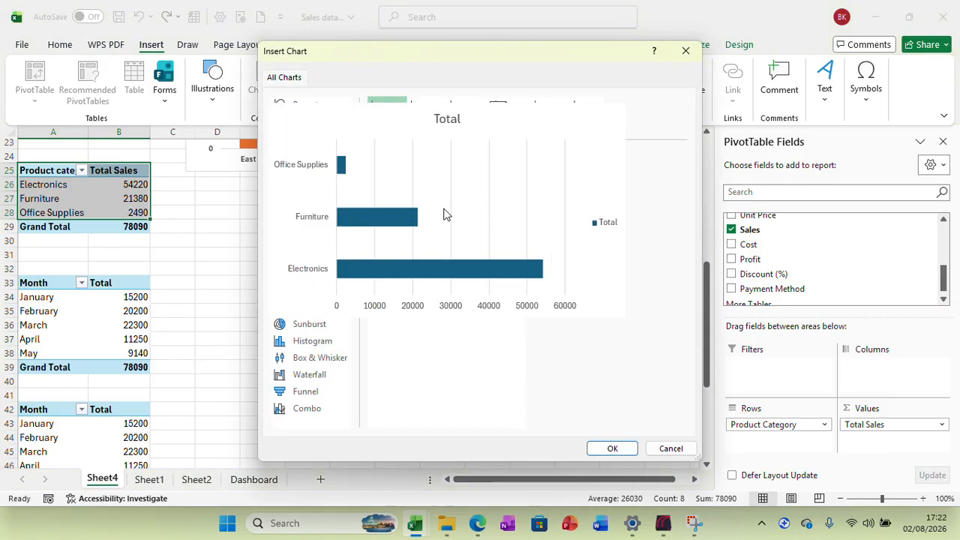
pyautogui.click(437, 117)
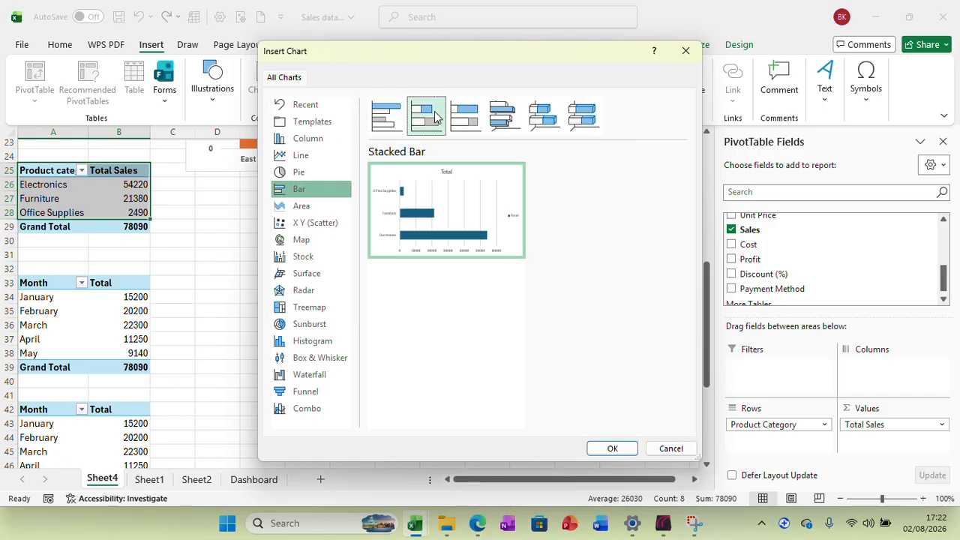
pyautogui.click(611, 448)
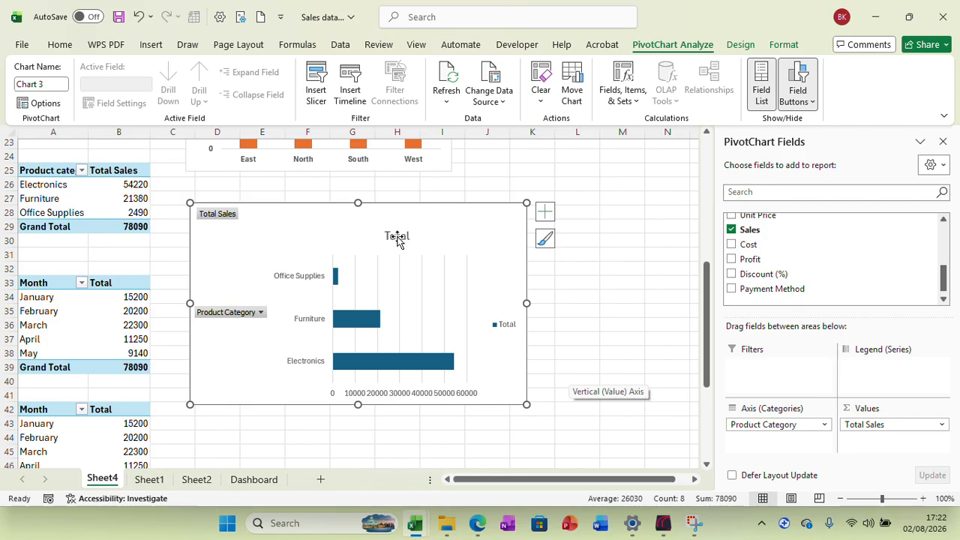
# Copy "Profit by Product Category" from cell D4 on Sheet2 and paste it as the new bar chart's title on Sheet4
pyautogui.click(201, 481)
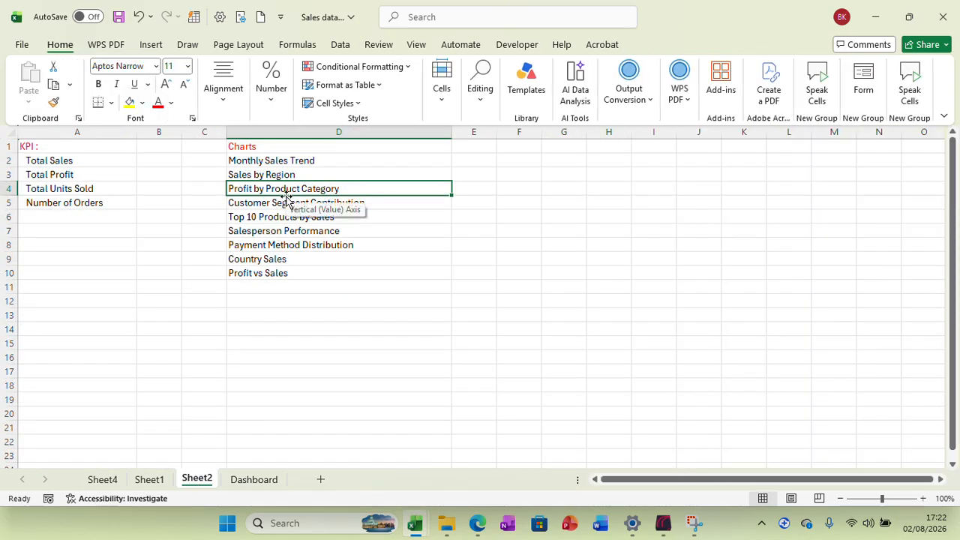
pyautogui.rightClick(275, 191)
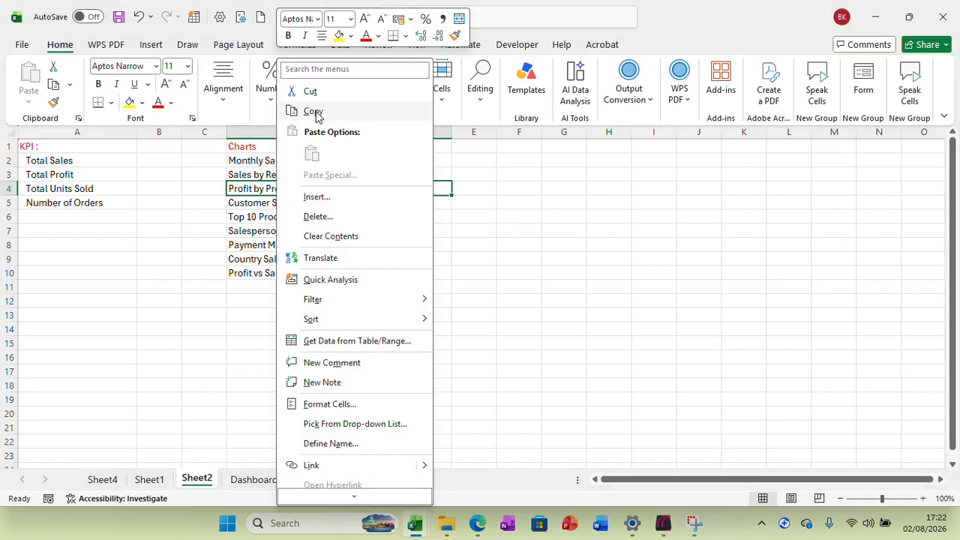
pyautogui.click(315, 111)
pyautogui.click(246, 479)
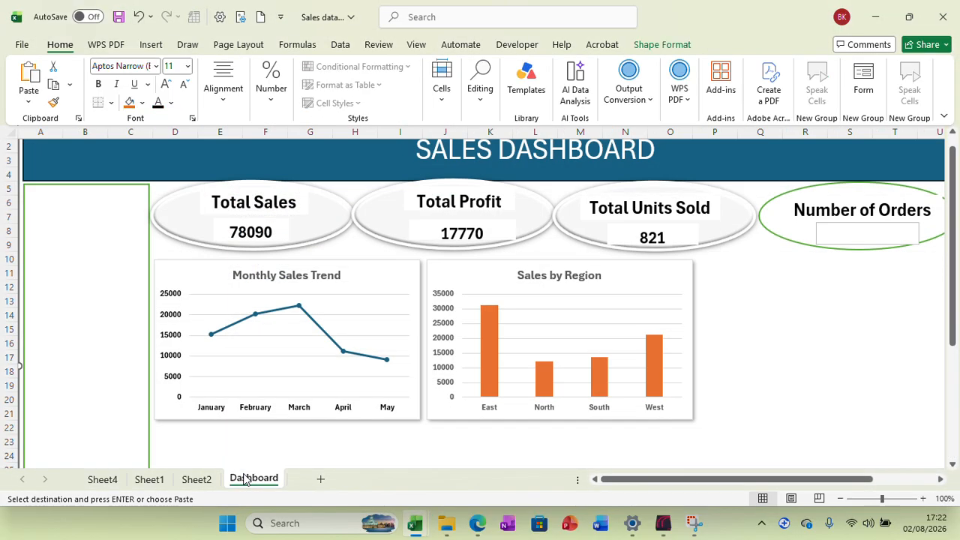
pyautogui.click(139, 483)
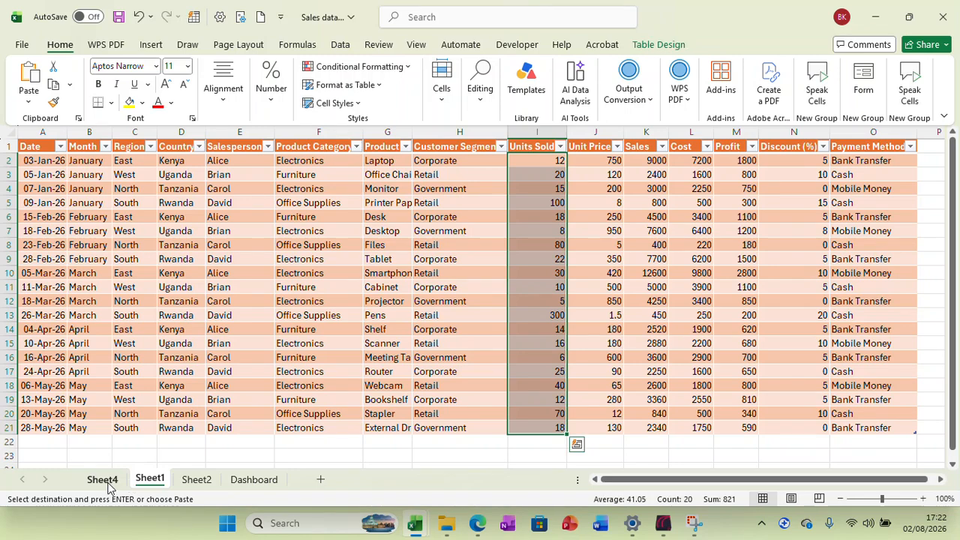
pyautogui.click(103, 484)
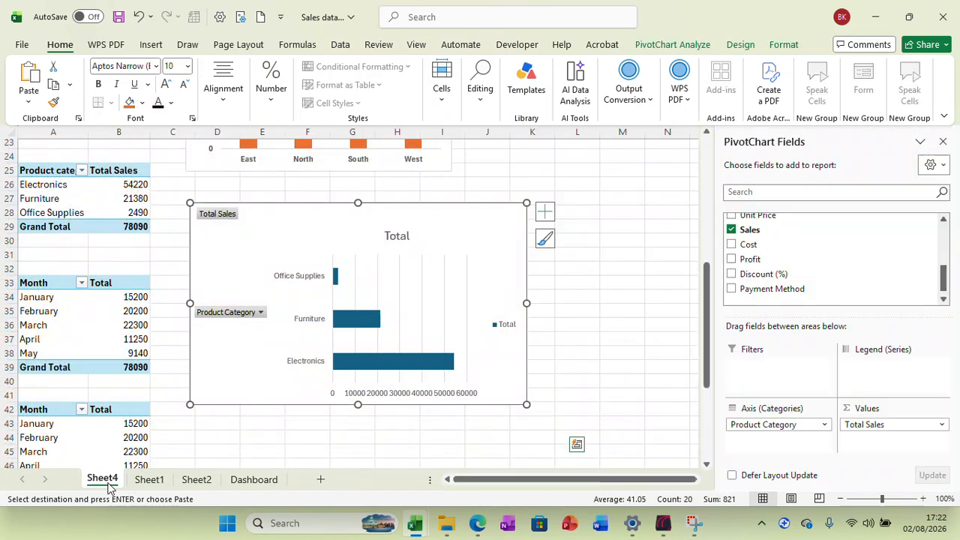
pyautogui.click(400, 235)
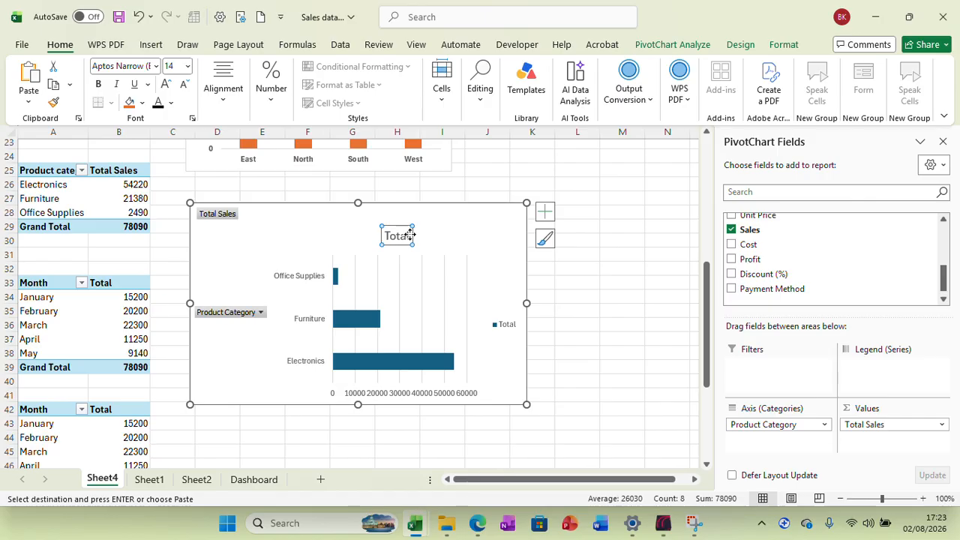
pyautogui.moveTo(409, 236); pyautogui.dragTo(385, 240)
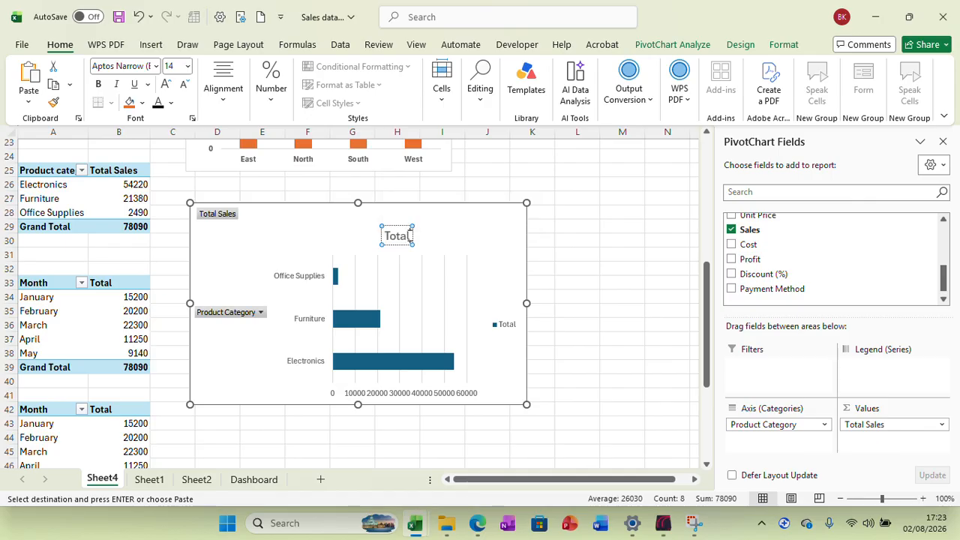
pyautogui.hotkey('ctrl', 'v')
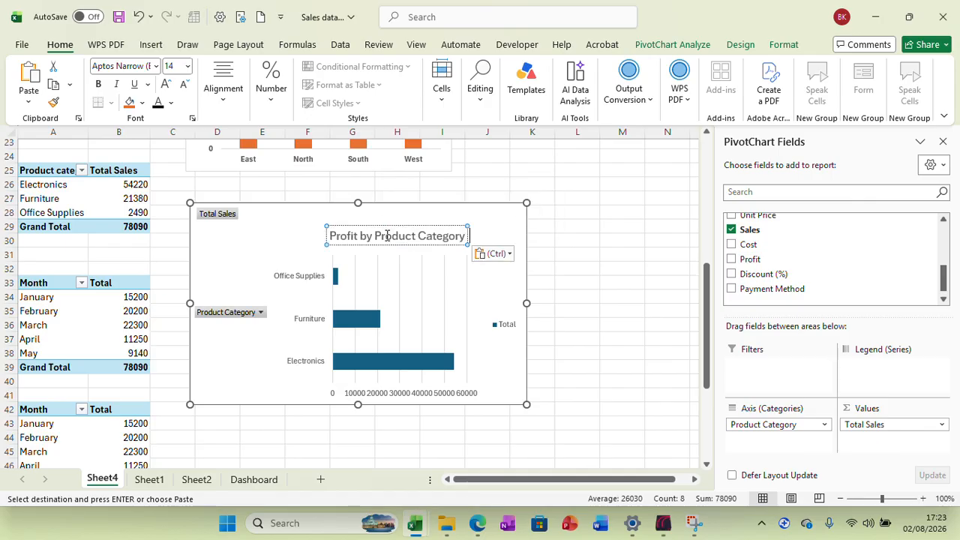
# Replace Total Sales with the Profit field in the product category chart's values and check the chart list on Sheet2
pyautogui.moveTo(863, 426); pyautogui.dragTo(848, 250)
pyautogui.moveTo(753, 256); pyautogui.dragTo(885, 423)
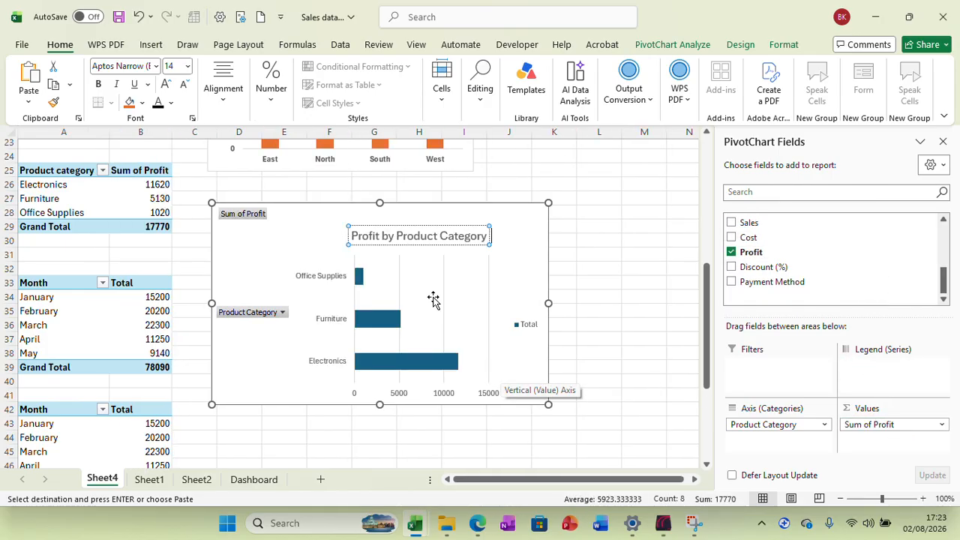
pyautogui.click(198, 480)
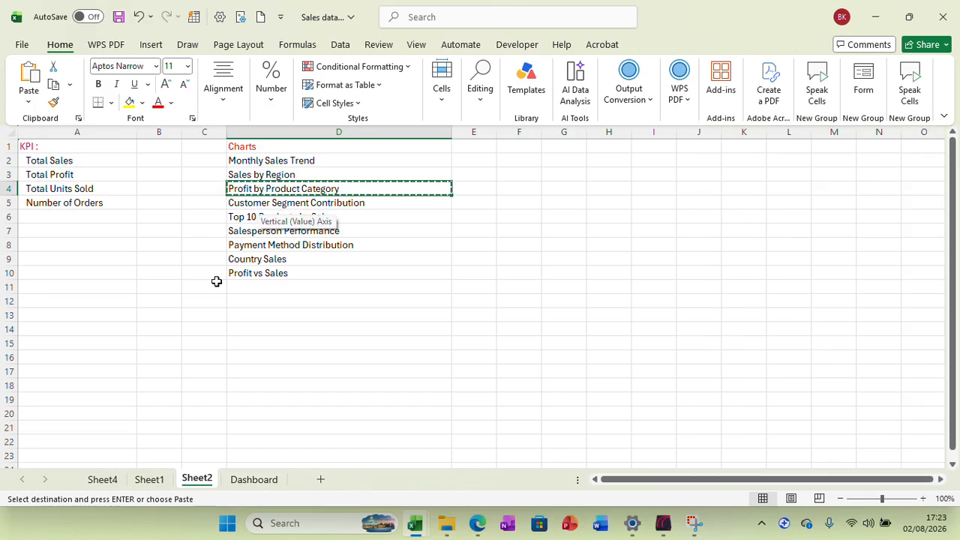
pyautogui.click(147, 479)
pyautogui.click(104, 479)
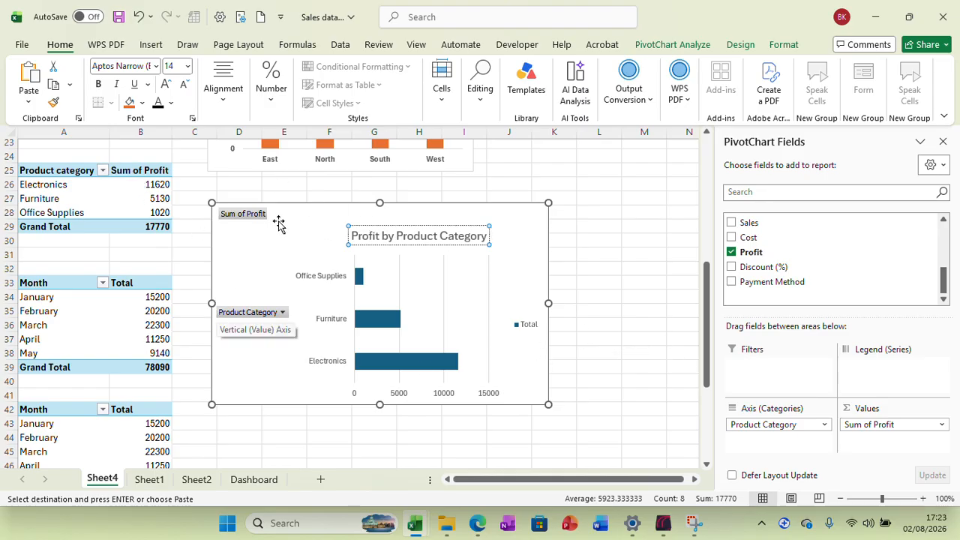
# Hide all field buttons on the Profit by Product Category chart and delete its legend
pyautogui.rightClick(252, 215)
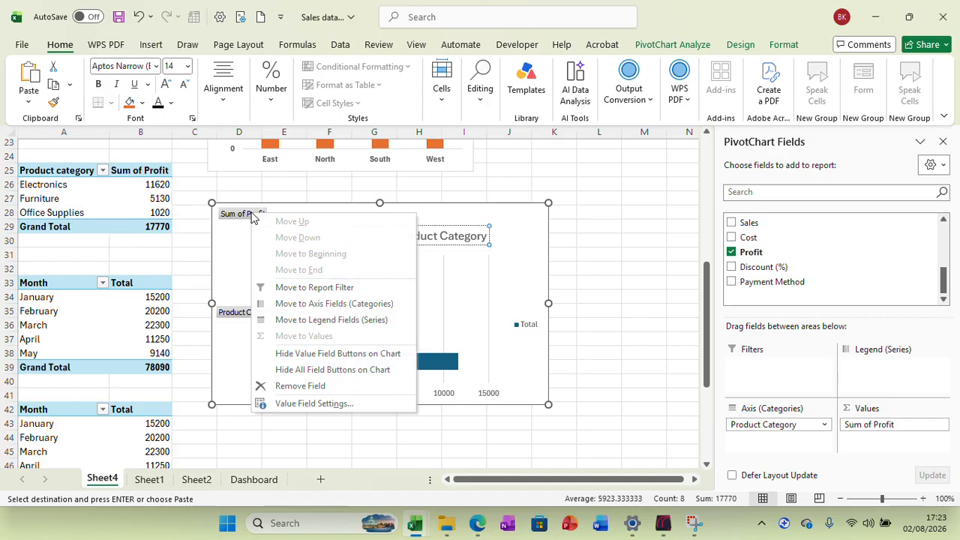
pyautogui.click(306, 373)
pyautogui.click(534, 319)
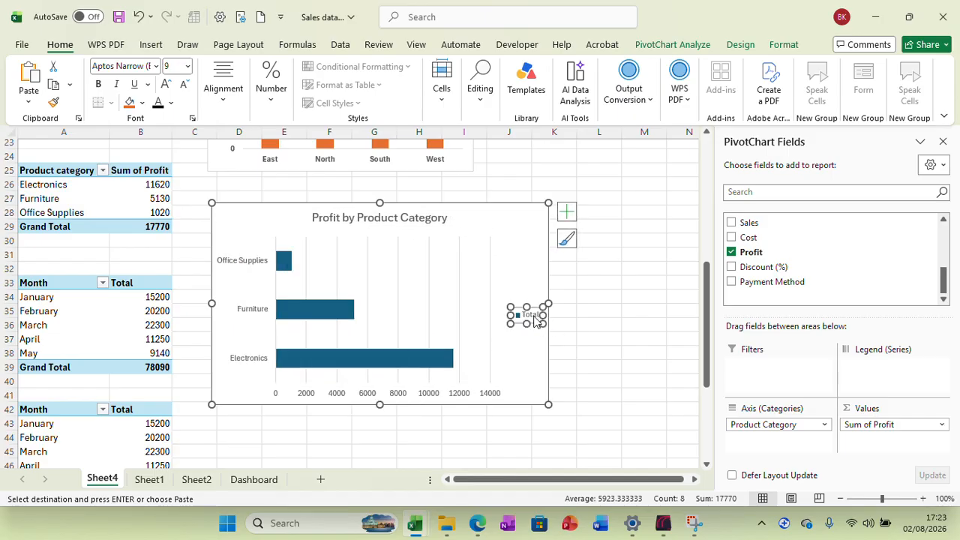
pyautogui.press('Delete')
pyautogui.click(649, 339)
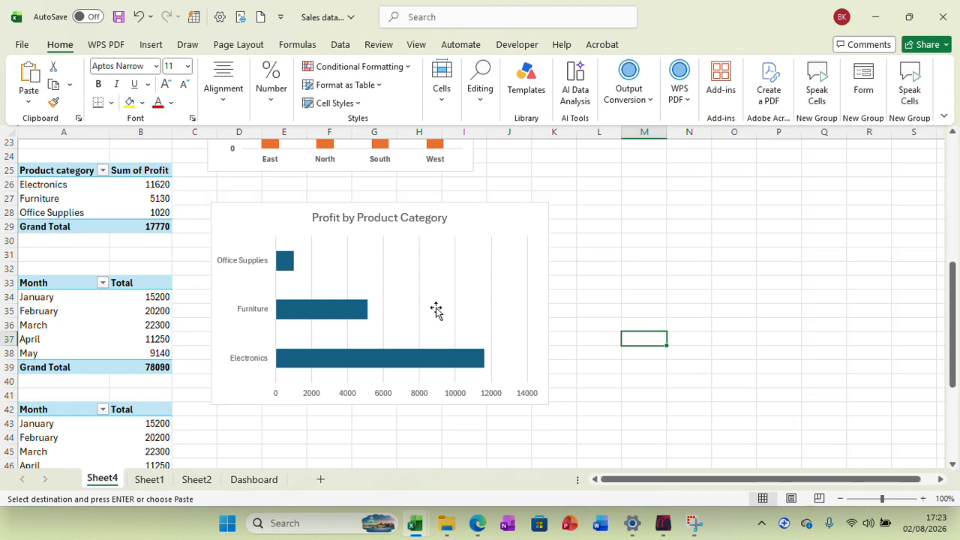
# Move the Profit by Product Category chart up slightly and resize it to 6 cm high by 10 cm wide
pyautogui.click(292, 271)
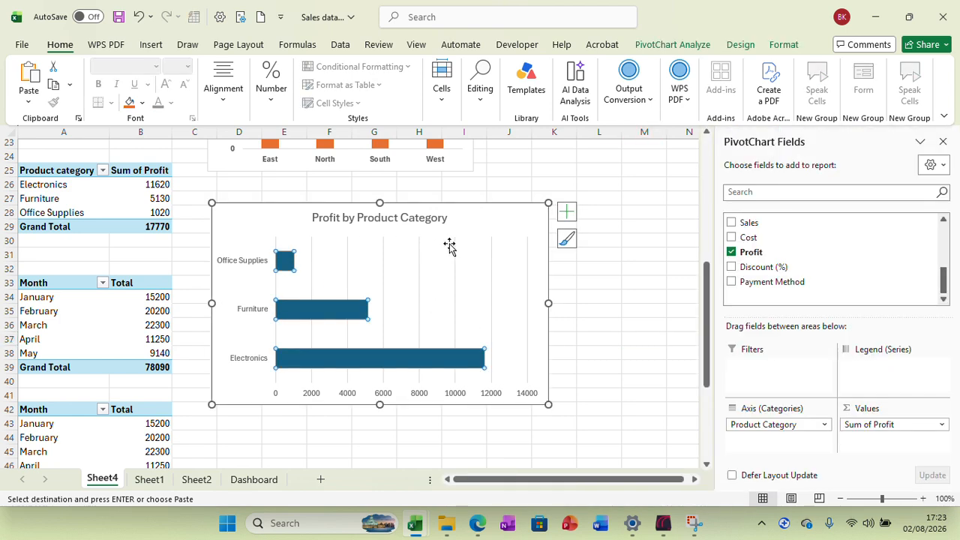
pyautogui.moveTo(499, 223); pyautogui.dragTo(508, 188)
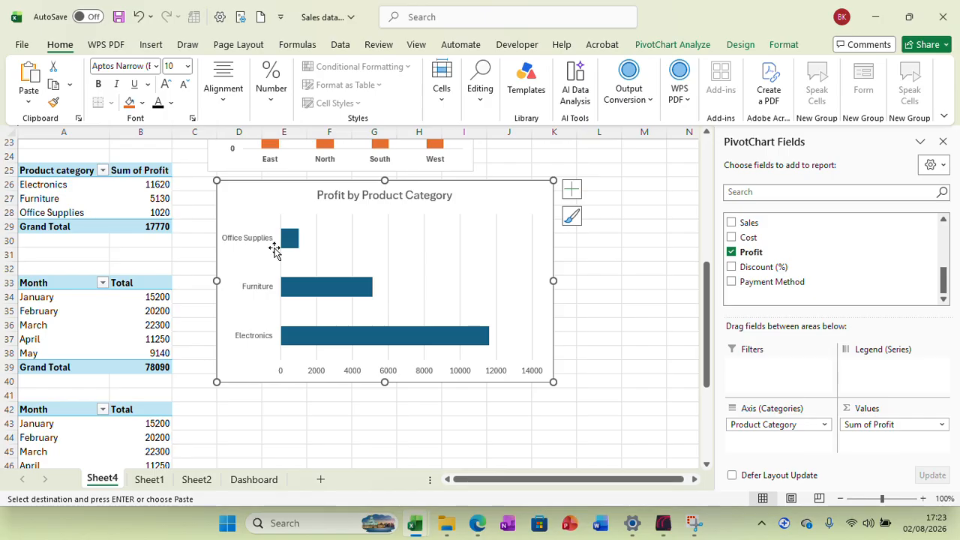
pyautogui.click(784, 45)
pyautogui.click(860, 72)
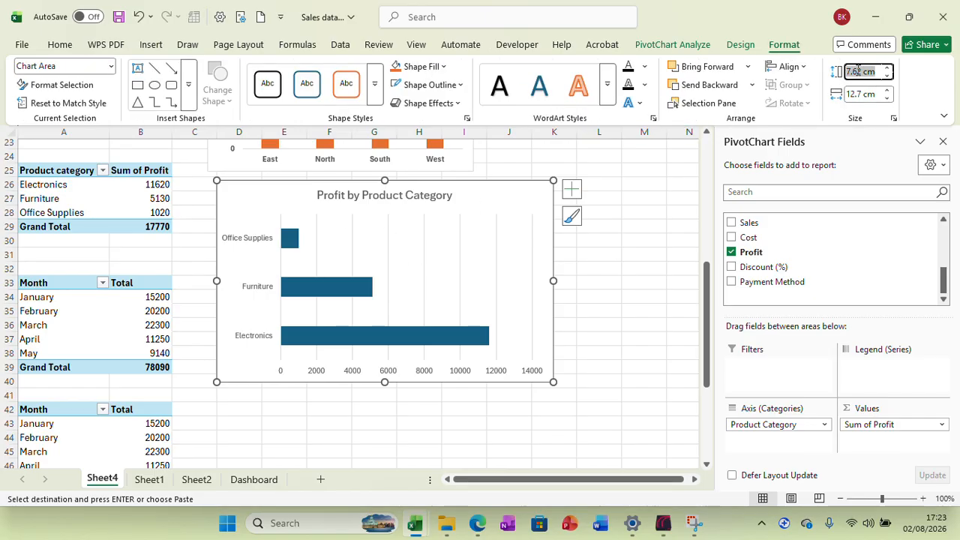
pyautogui.write('6')
pyautogui.click(860, 94)
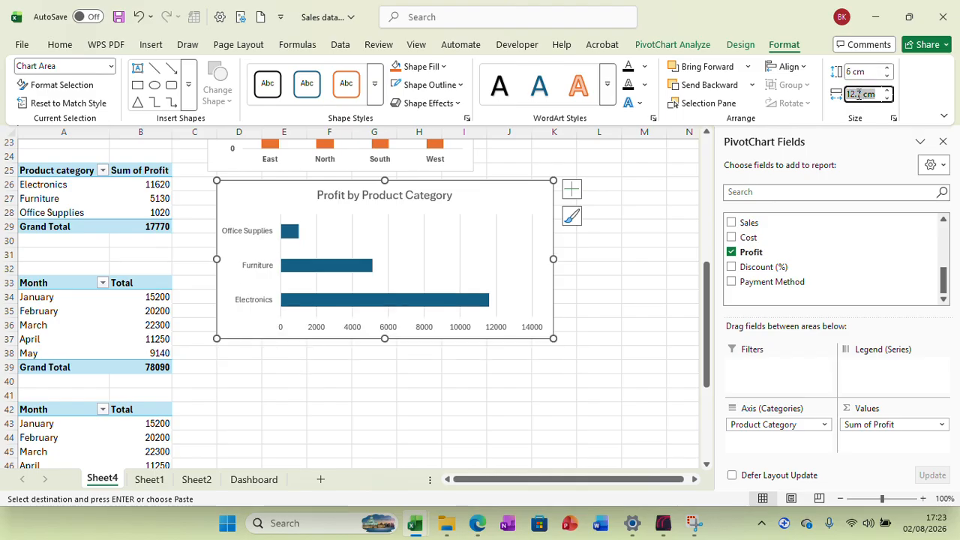
pyautogui.click(637, 281)
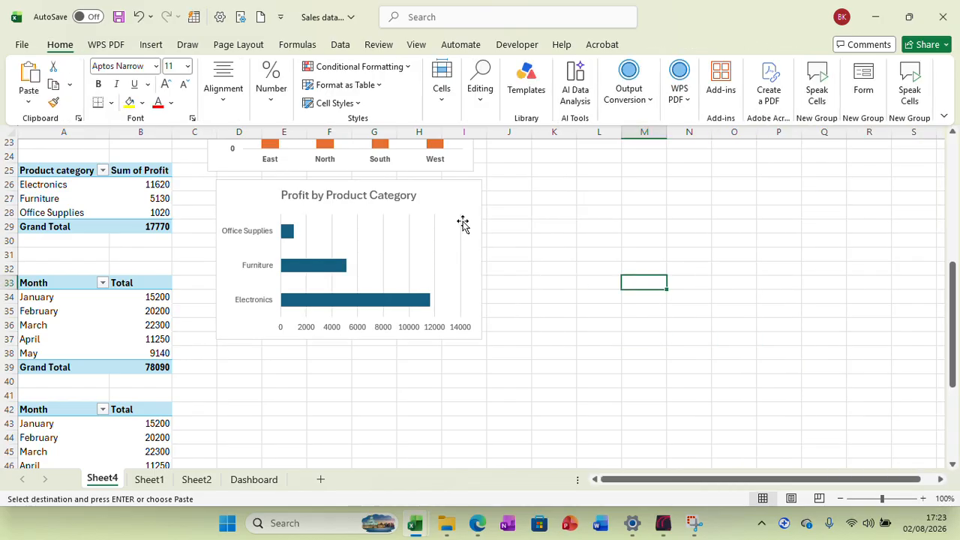
# Make the bar chart's value axis labels, category axis labels and title bold with black font colour
pyautogui.click(452, 194)
pyautogui.click(405, 328)
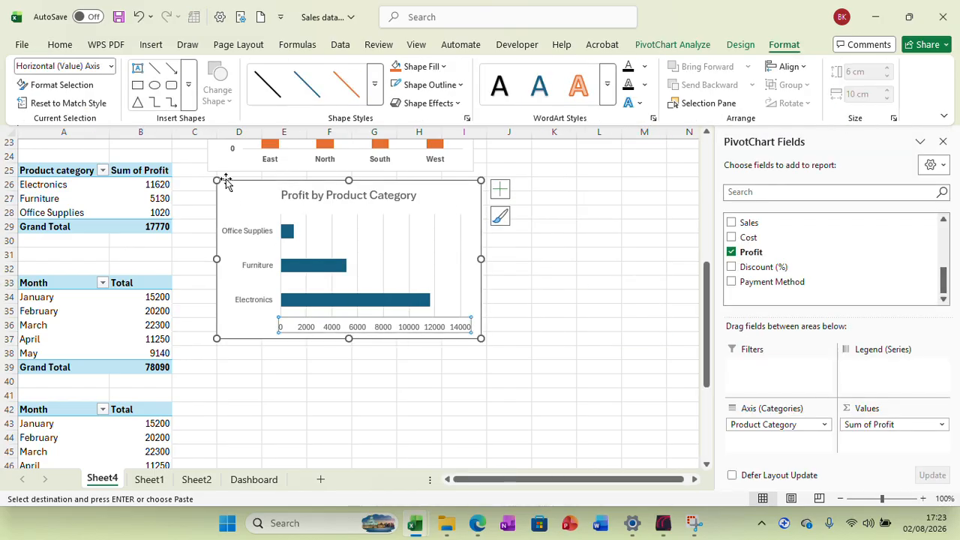
pyautogui.click(60, 44)
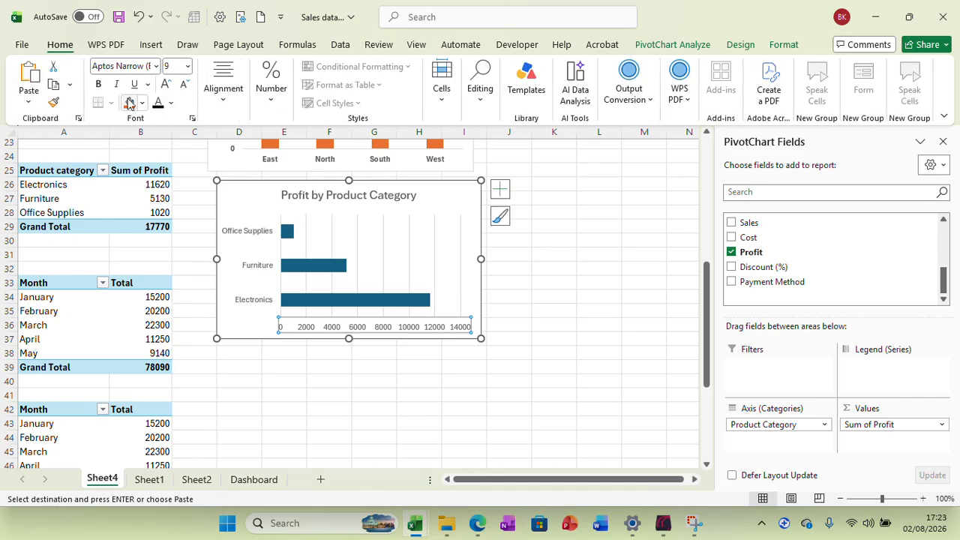
pyautogui.click(100, 84)
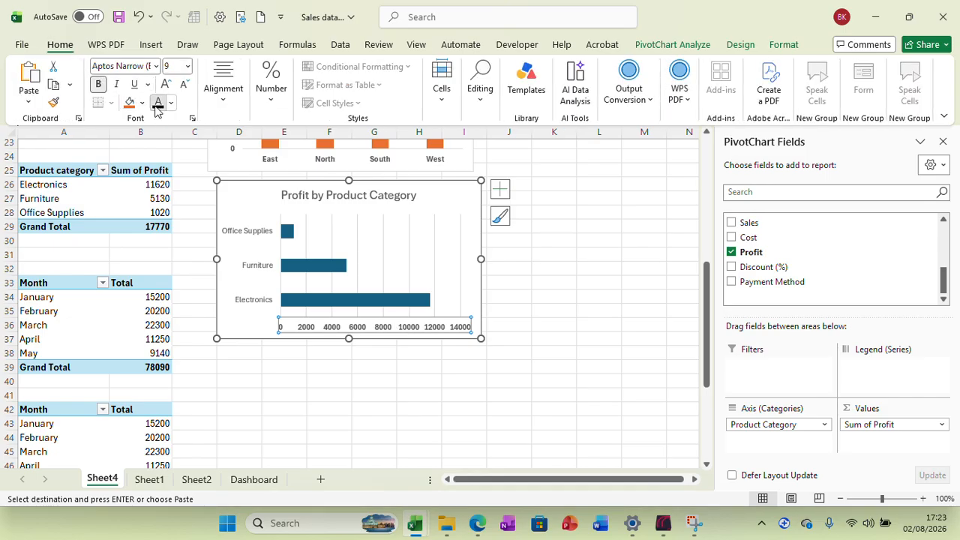
pyautogui.click(250, 237)
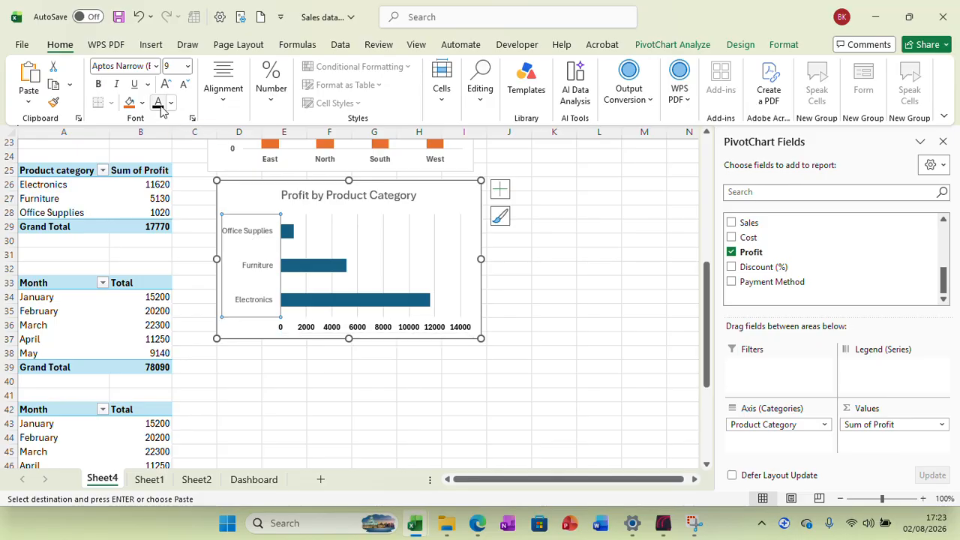
pyautogui.click(98, 84)
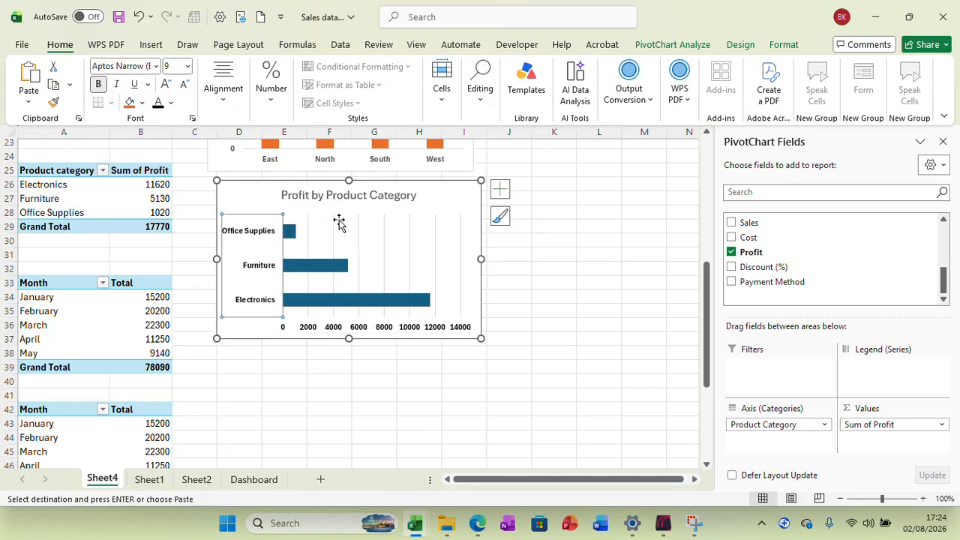
pyautogui.click(347, 201)
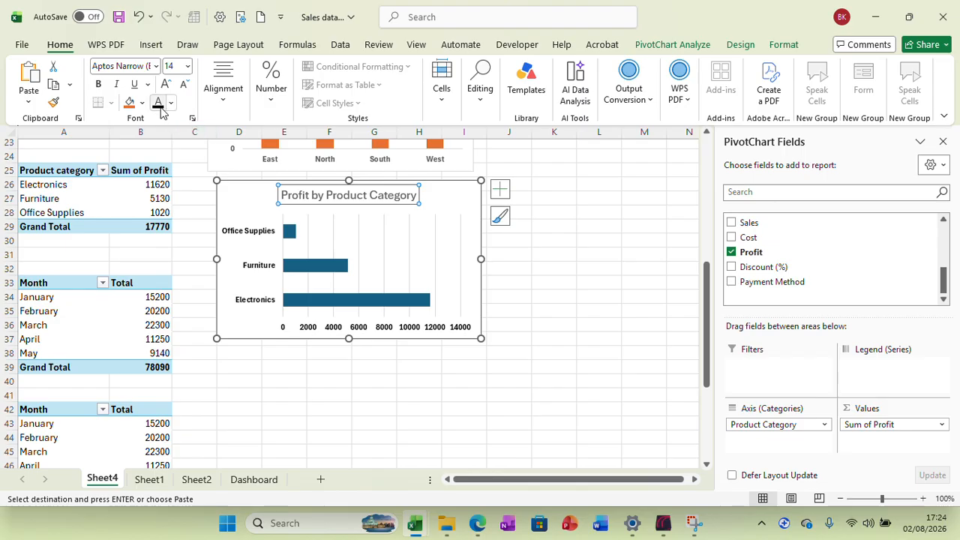
pyautogui.click(98, 85)
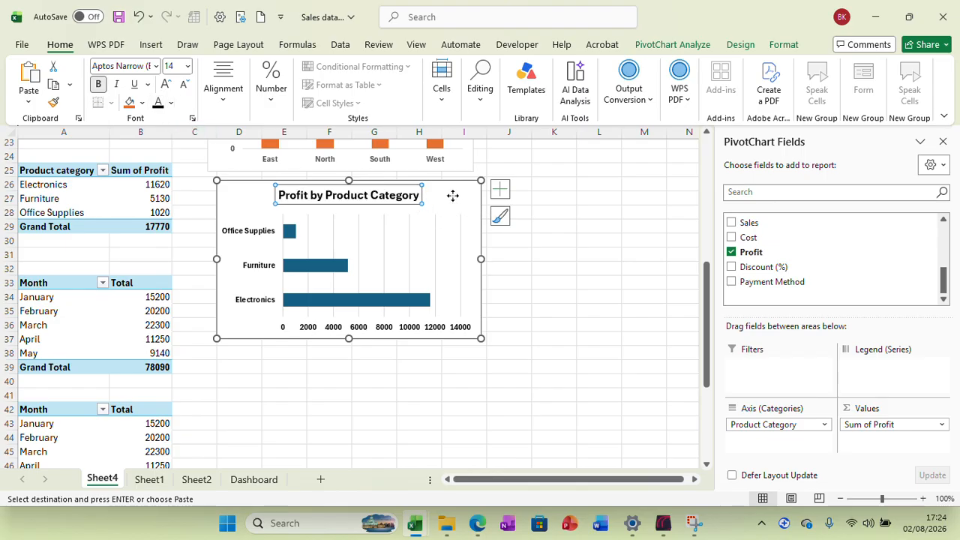
# Copy the Profit by Product Category chart to the Dashboard sheet and place it beside the Sales by Region chart
pyautogui.rightClick(452, 195)
pyautogui.click(471, 131)
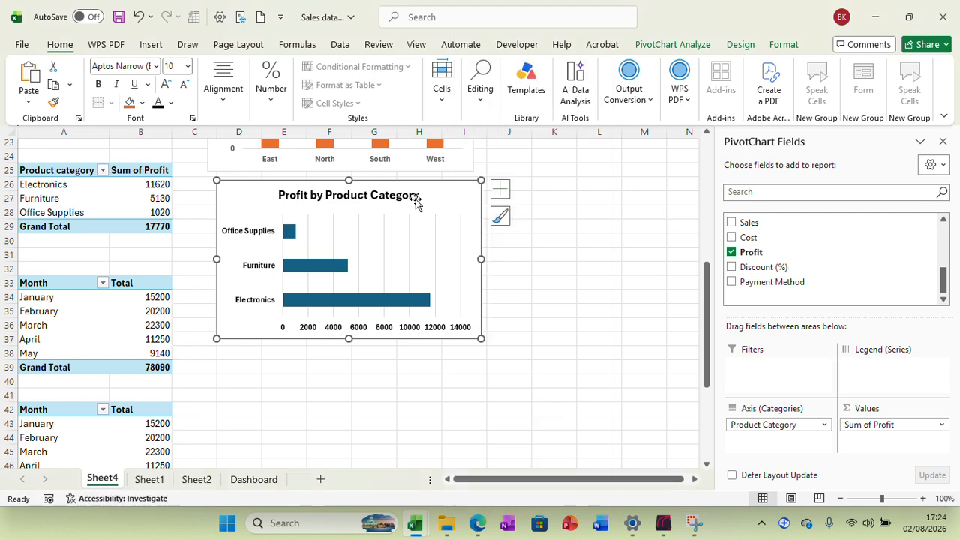
pyautogui.click(249, 479)
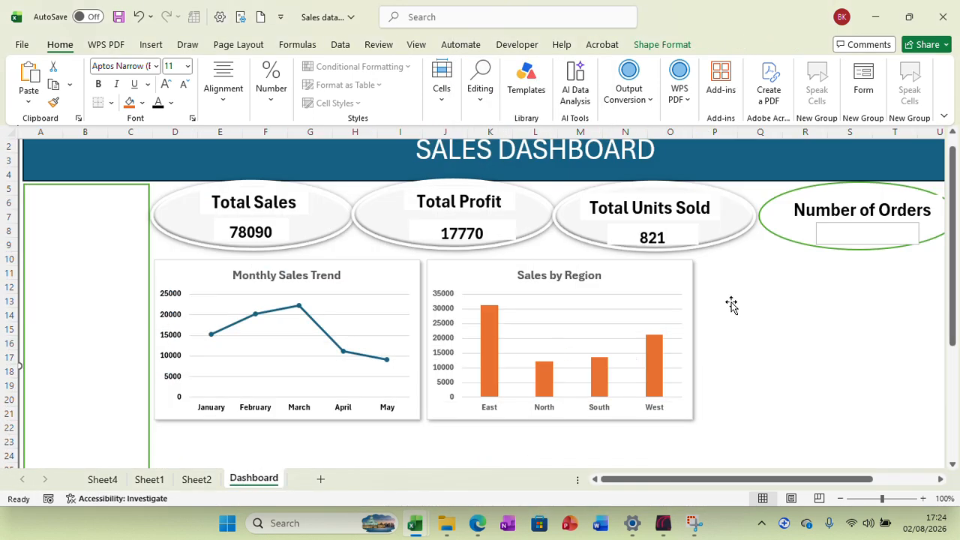
pyautogui.rightClick(732, 299)
pyautogui.click(766, 227)
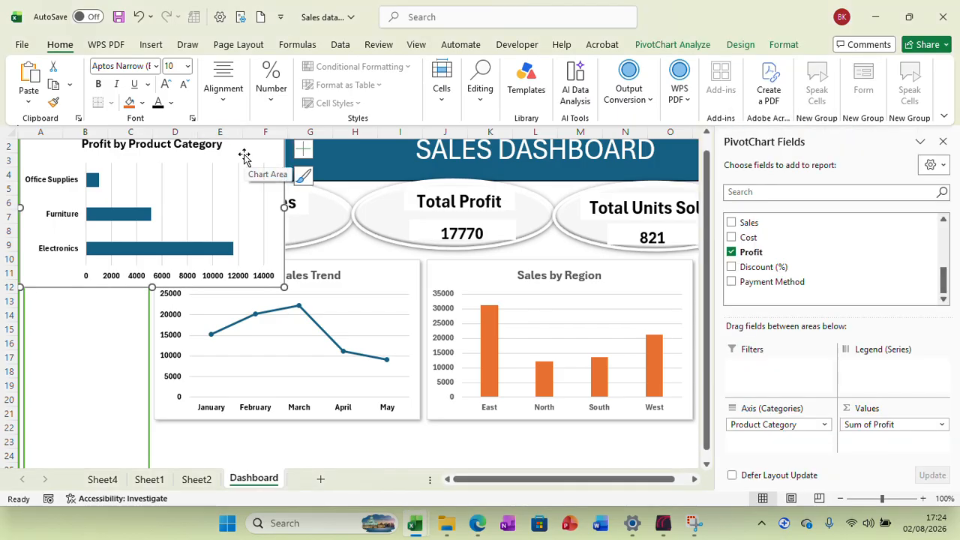
pyautogui.moveTo(240, 152); pyautogui.dragTo(611, 281)
# Apply the first outer shadow effect to the Profit by Product Category chart on the dashboard and review the layout
pyautogui.click(784, 45)
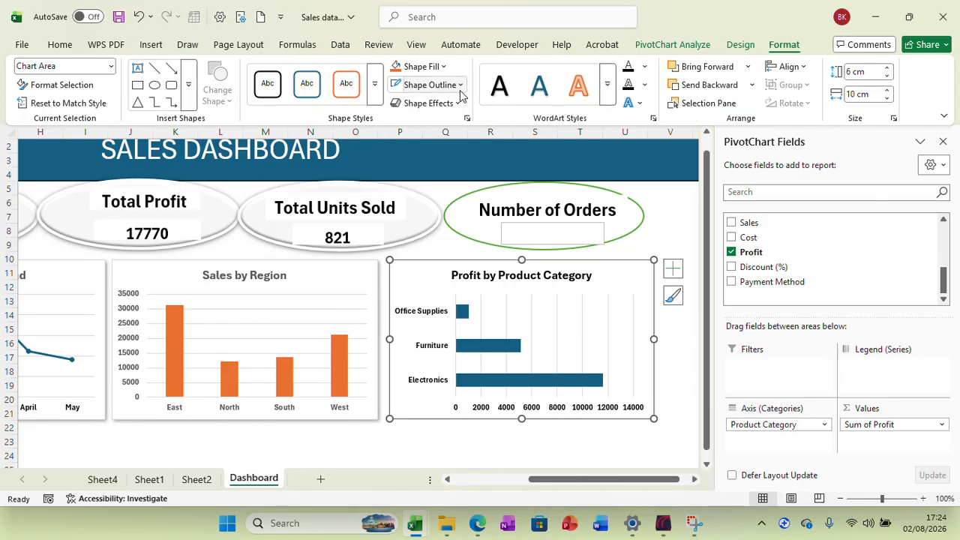
pyautogui.click(461, 104)
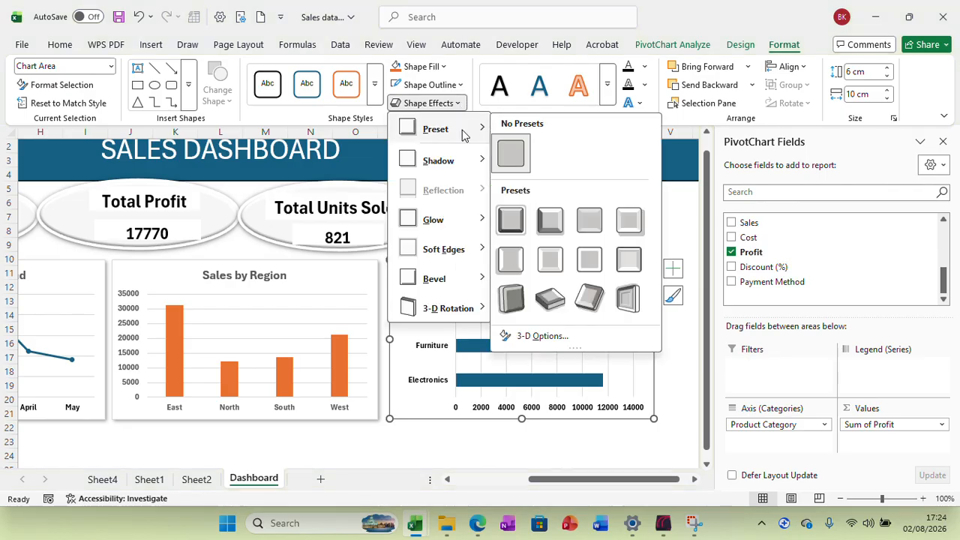
pyautogui.moveTo(472, 169)
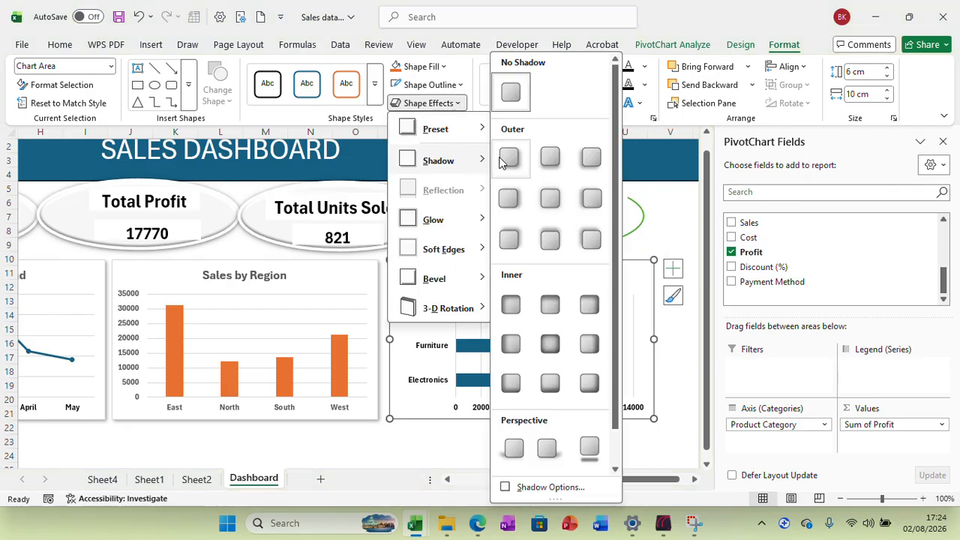
pyautogui.click(509, 156)
pyautogui.click(692, 364)
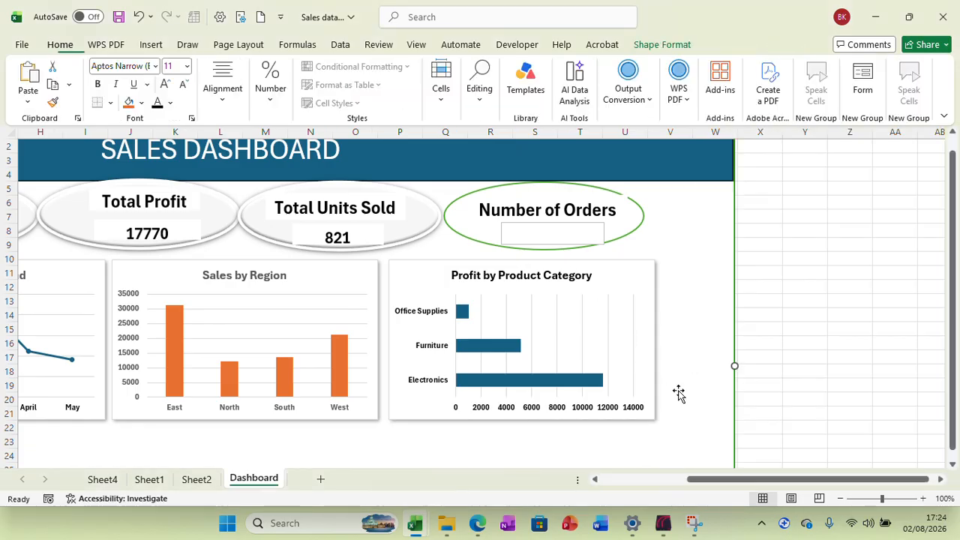
pyautogui.moveTo(713, 486); pyautogui.dragTo(634, 491)
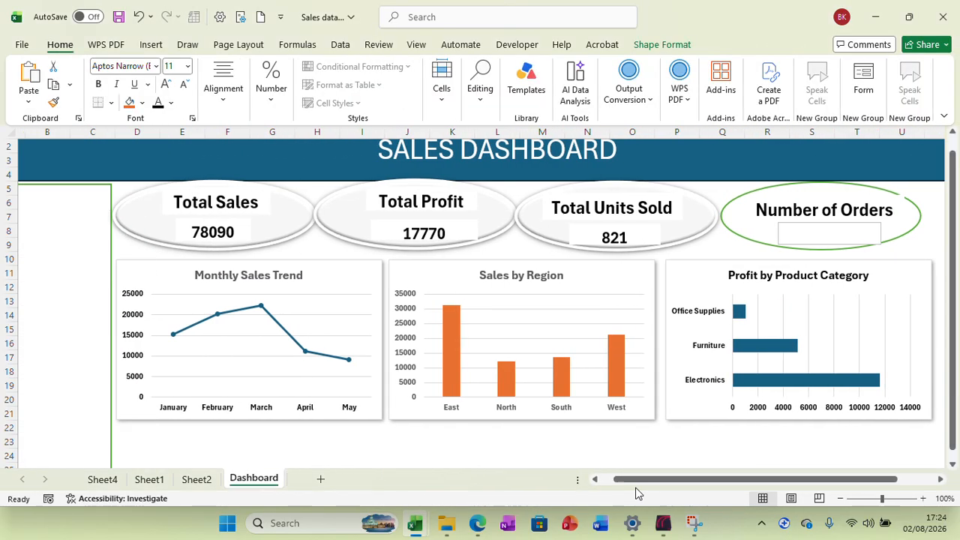
pyautogui.moveTo(955, 347); pyautogui.dragTo(955, 351)
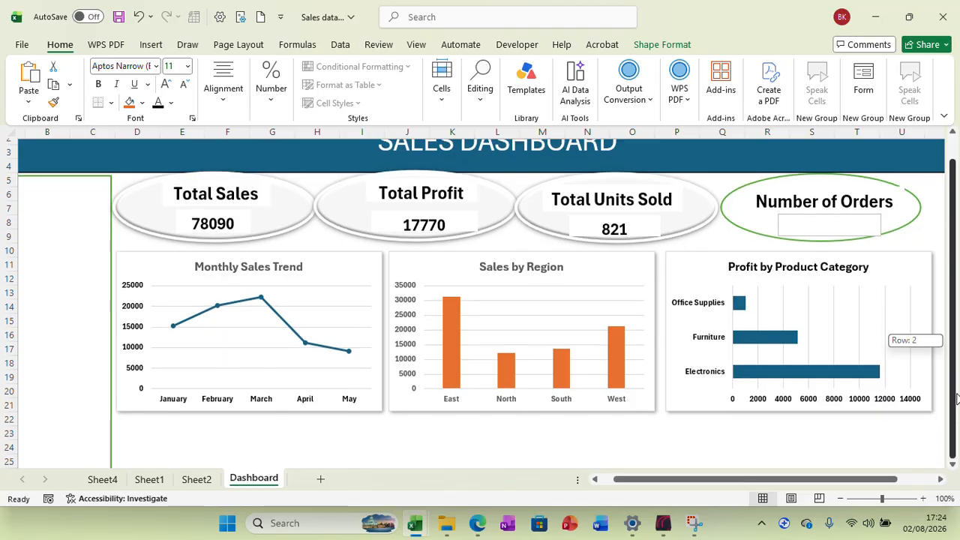
# Fill cells D2:D4 in the Sheet2 chart list with the orange theme colour to mark those charts as done
pyautogui.click(199, 481)
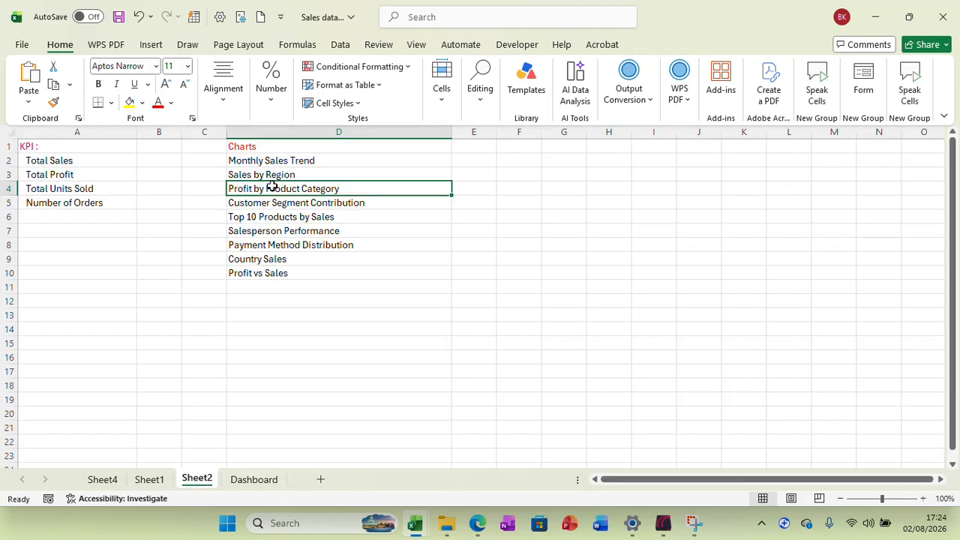
pyautogui.moveTo(262, 159); pyautogui.dragTo(262, 189)
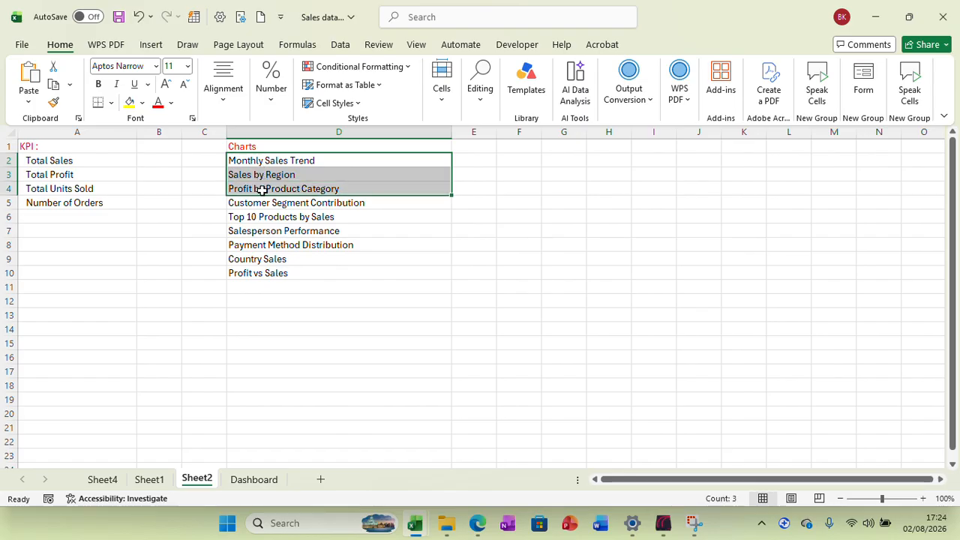
pyautogui.click(143, 104)
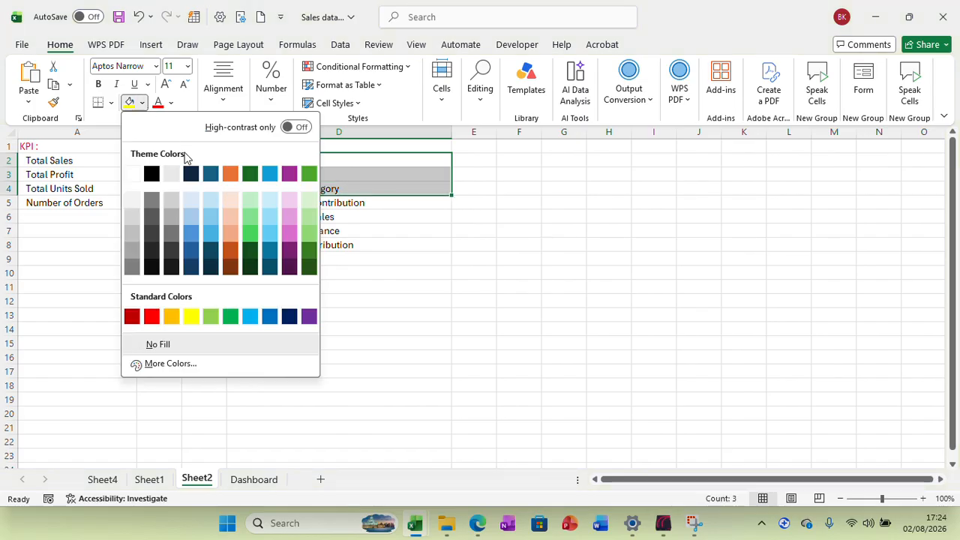
pyautogui.click(230, 174)
pyautogui.click(433, 256)
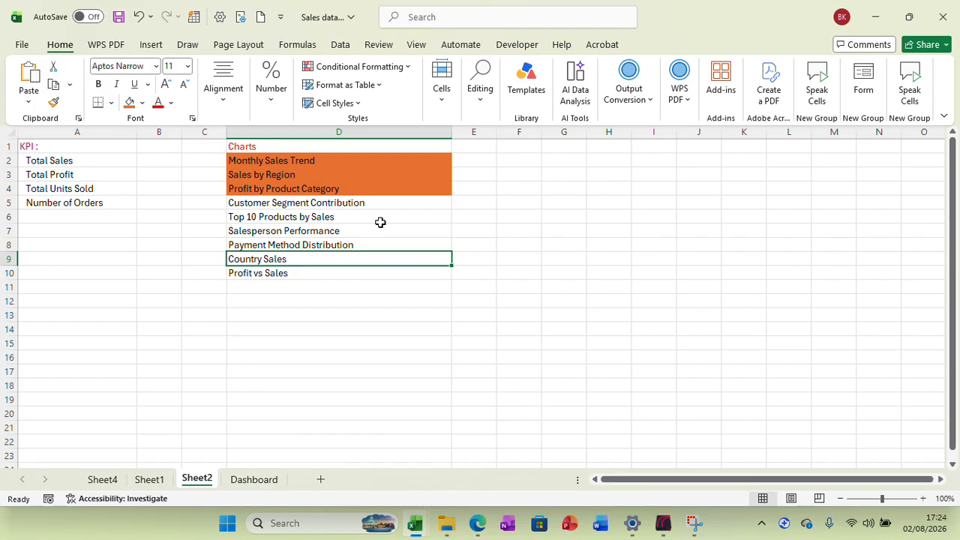
# Replace Month with Customer Segment as the row field of the pivot table at A33 on Sheet4
pyautogui.click(149, 479)
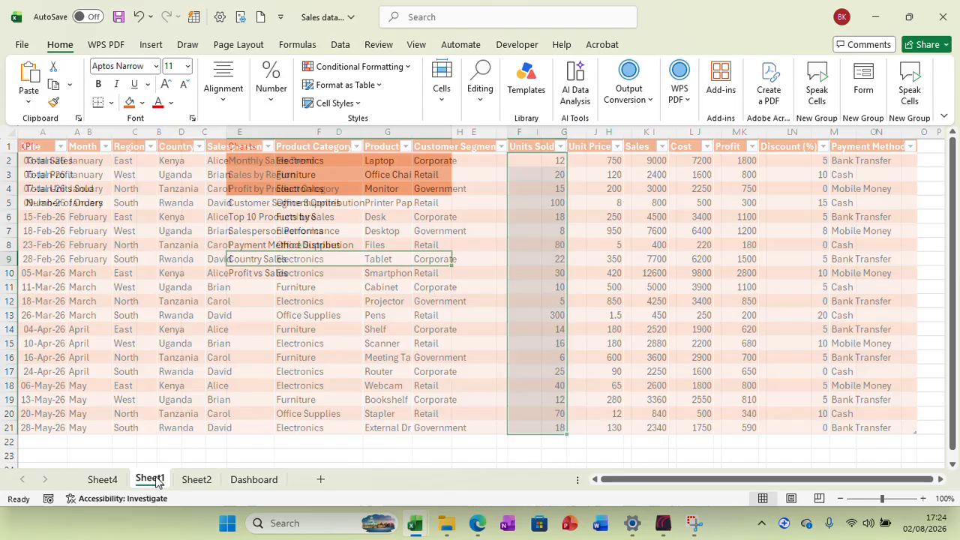
pyautogui.click(102, 480)
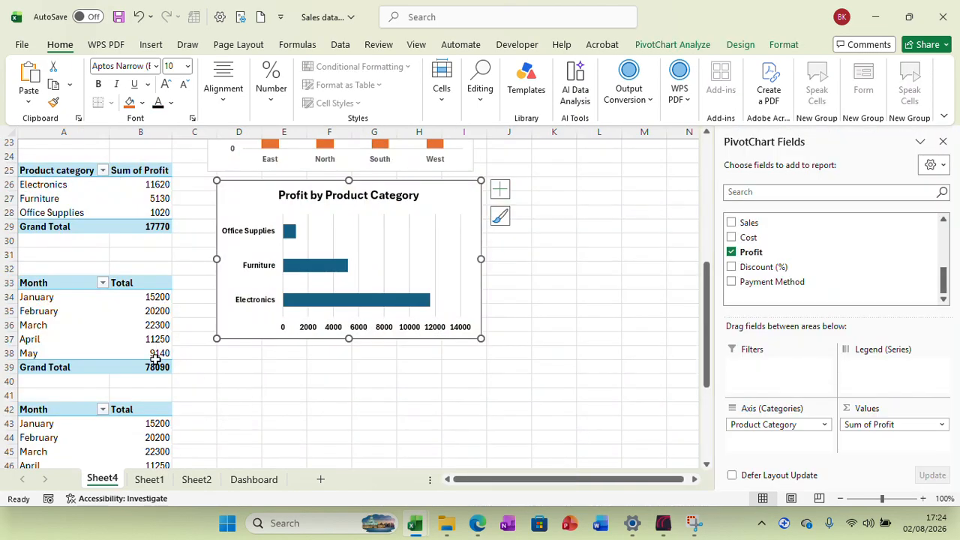
pyautogui.click(48, 283)
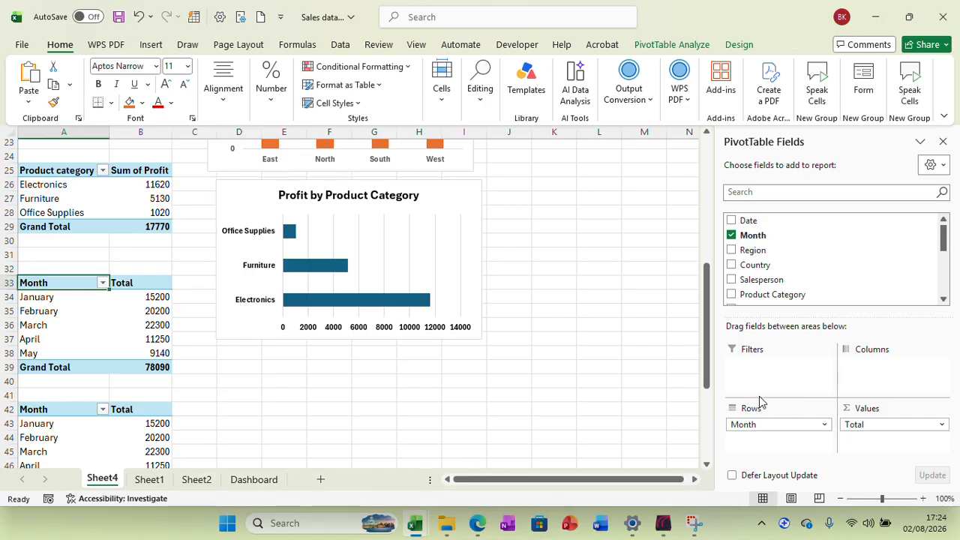
pyautogui.moveTo(749, 424); pyautogui.dragTo(840, 225)
pyautogui.moveTo(944, 249)
pyautogui.mouseDown()
pyautogui.moveTo(946, 284)
pyautogui.moveTo(945, 267)
pyautogui.mouseUp()
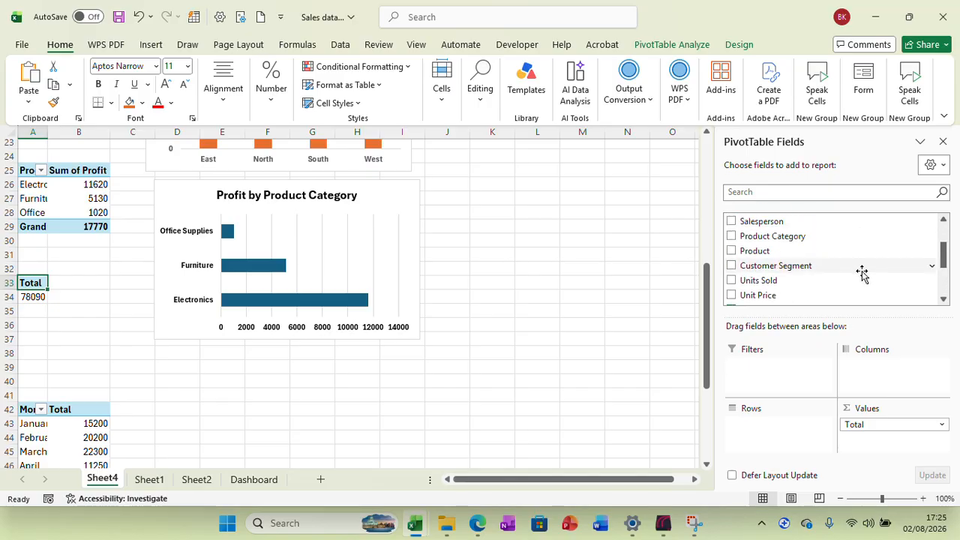
pyautogui.moveTo(807, 270); pyautogui.dragTo(772, 439)
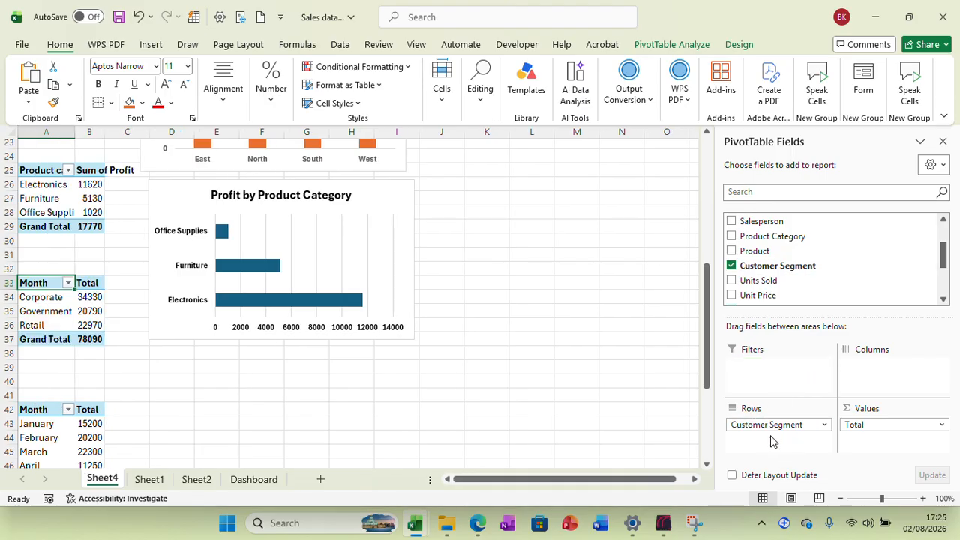
# Rename the row header in A33 as Customer segment
pyautogui.click(47, 282)
pyautogui.write('Cust')
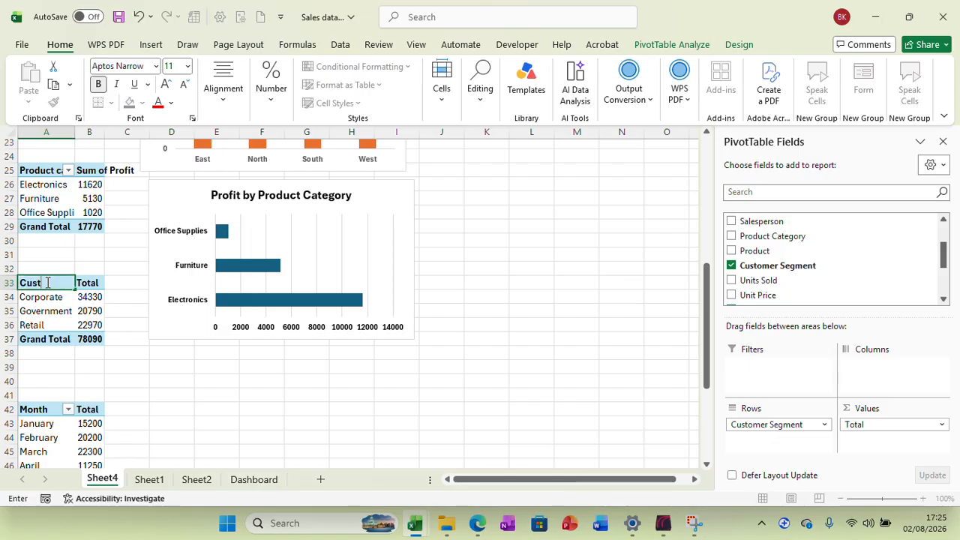
pyautogui.write('omer segm')
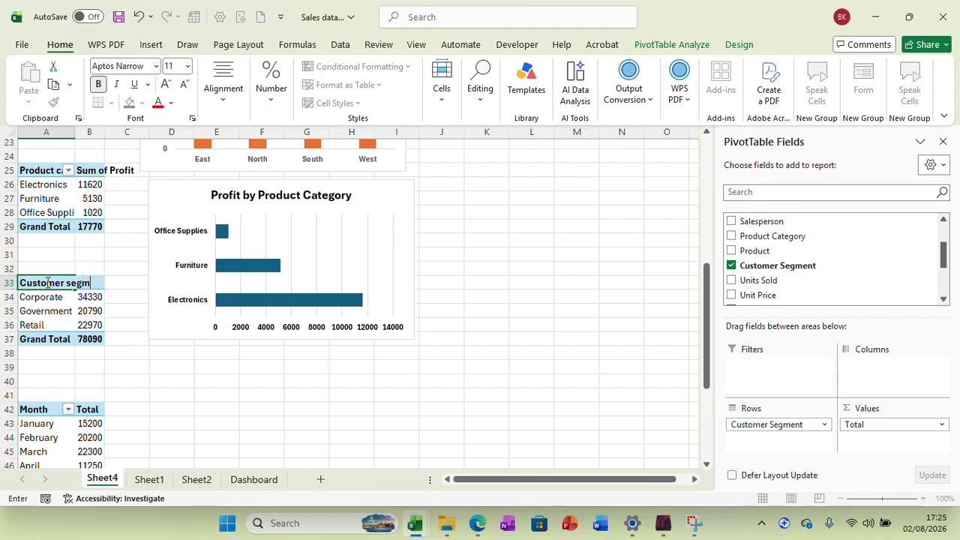
pyautogui.write('ent')
pyautogui.click(116, 343)
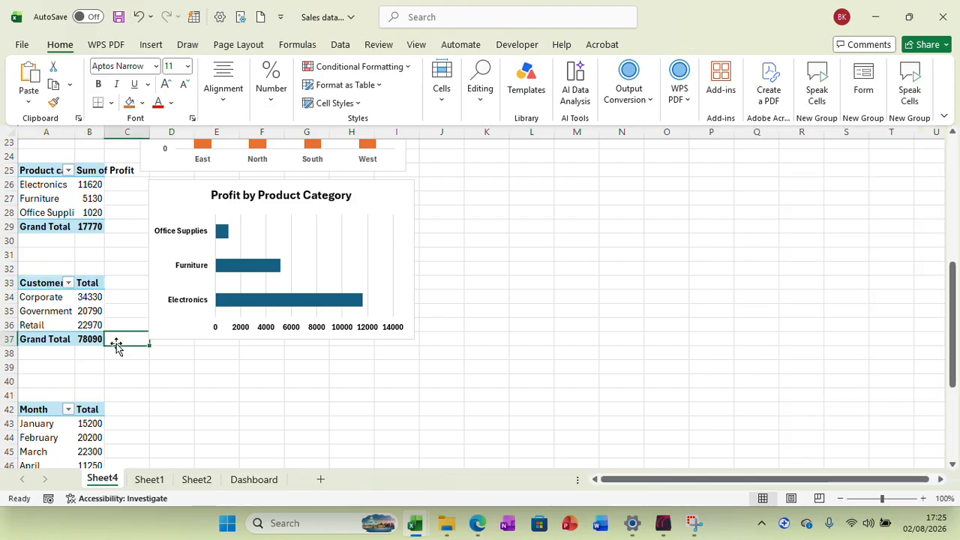
# Insert a 2-D pie chart from the customer segment pivot table A33:B36 and place it below the Profit by Product Category chart
pyautogui.click(89, 287)
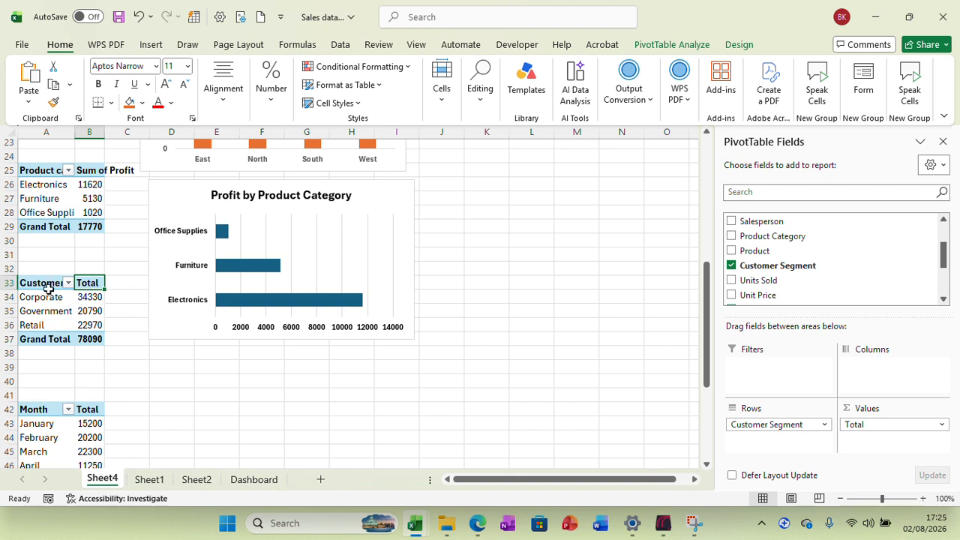
pyautogui.moveTo(42, 287); pyautogui.dragTo(82, 320)
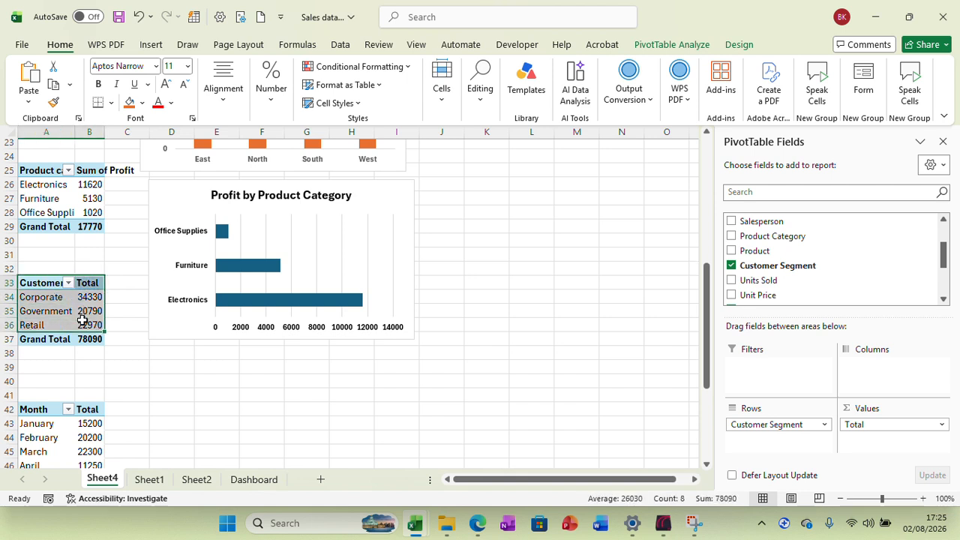
pyautogui.click(156, 45)
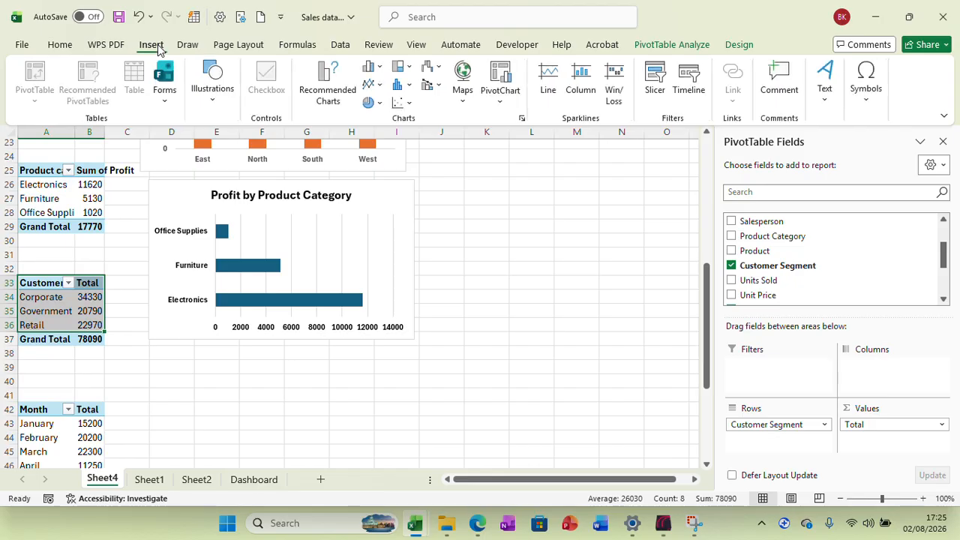
pyautogui.click(380, 104)
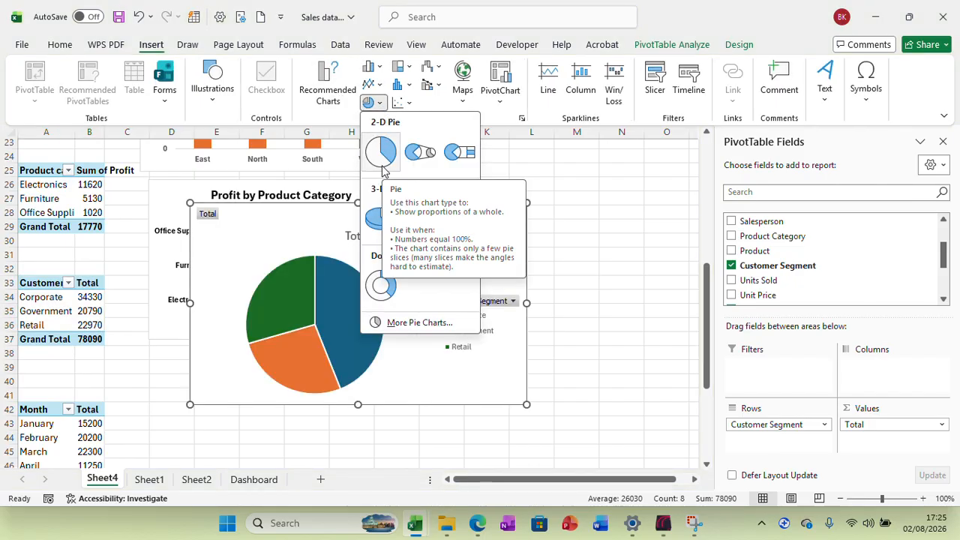
pyautogui.click(380, 151)
pyautogui.moveTo(300, 207); pyautogui.dragTo(272, 354)
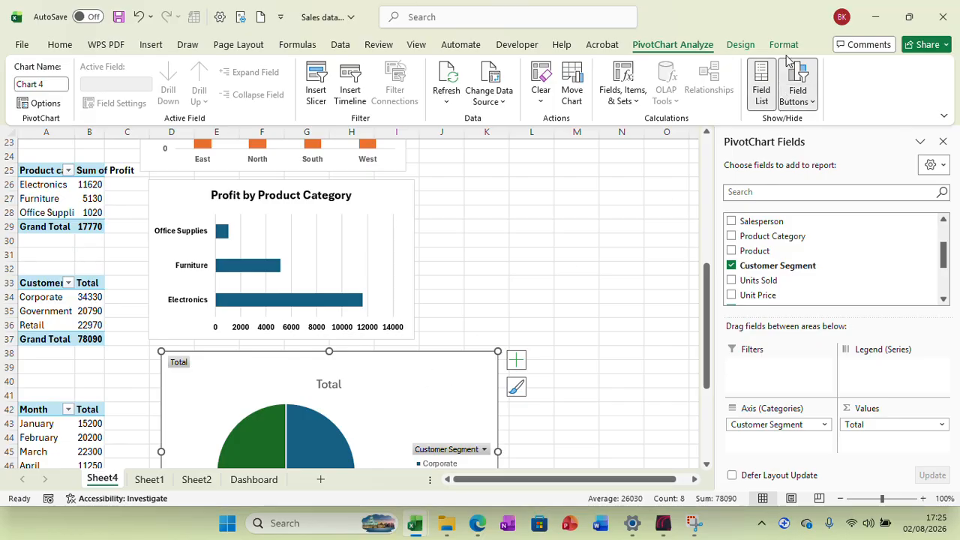
# Set the pie chart's height to 6 cm and its width to 10 cm
pyautogui.click(784, 45)
pyautogui.click(867, 72)
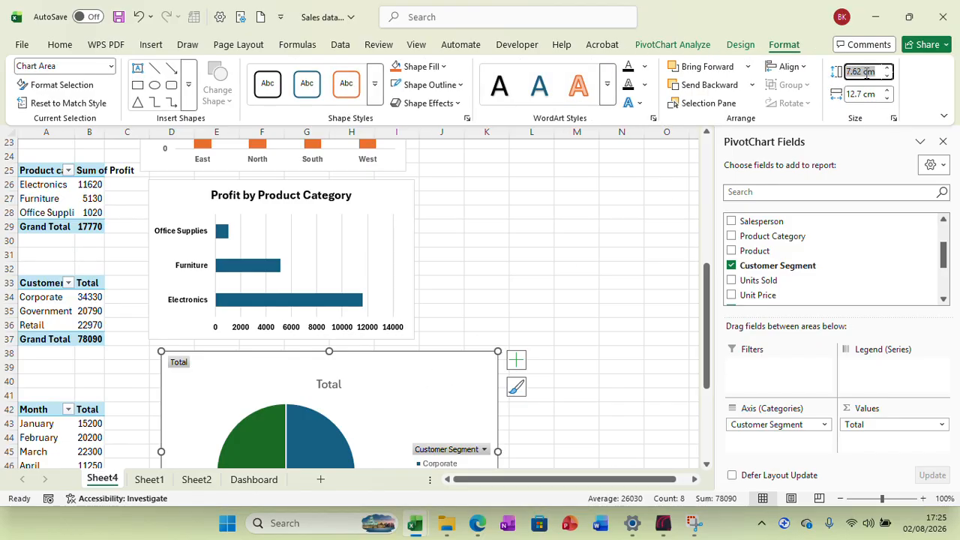
pyautogui.write('6')
pyautogui.click(860, 95)
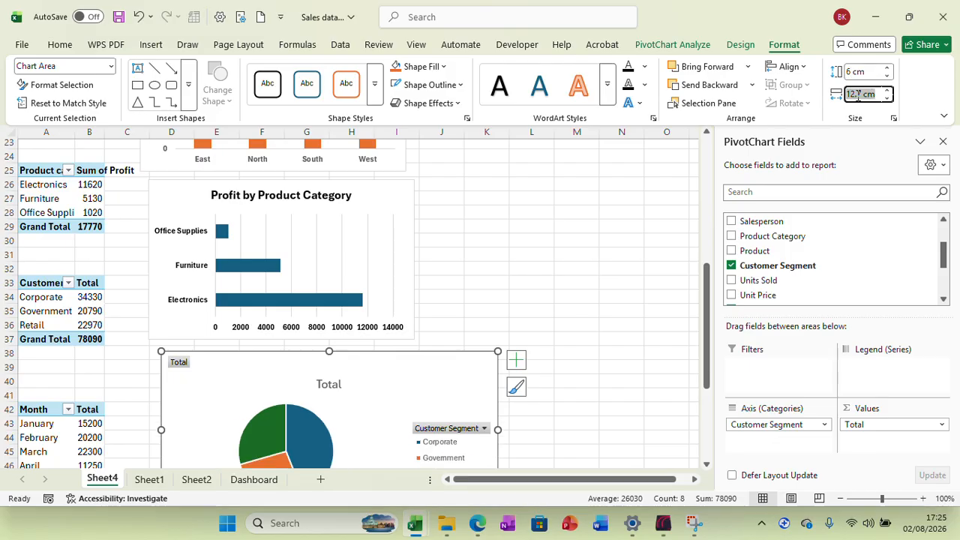
pyautogui.write('10')
pyautogui.click(627, 362)
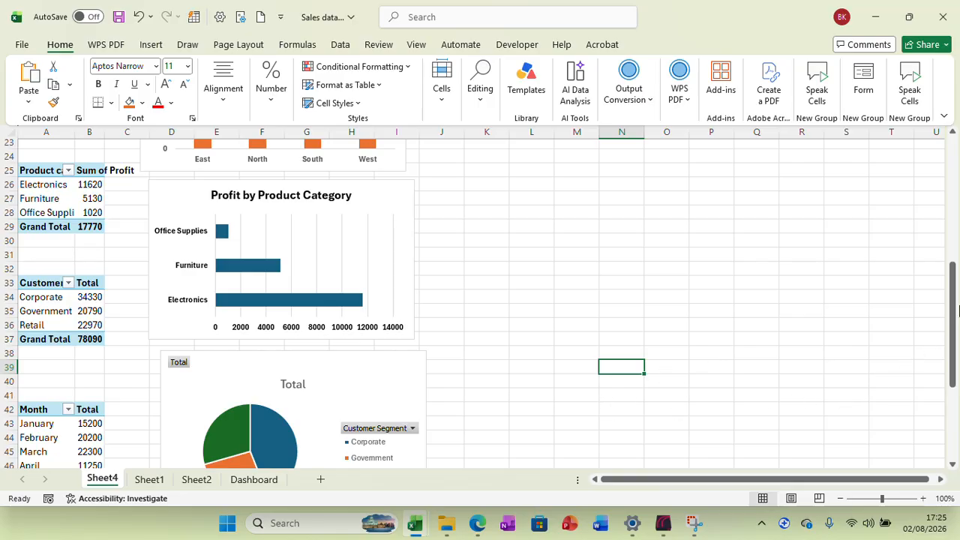
# Hide all field buttons on the customer segment pie chart
pyautogui.moveTo(953, 309); pyautogui.dragTo(952, 378)
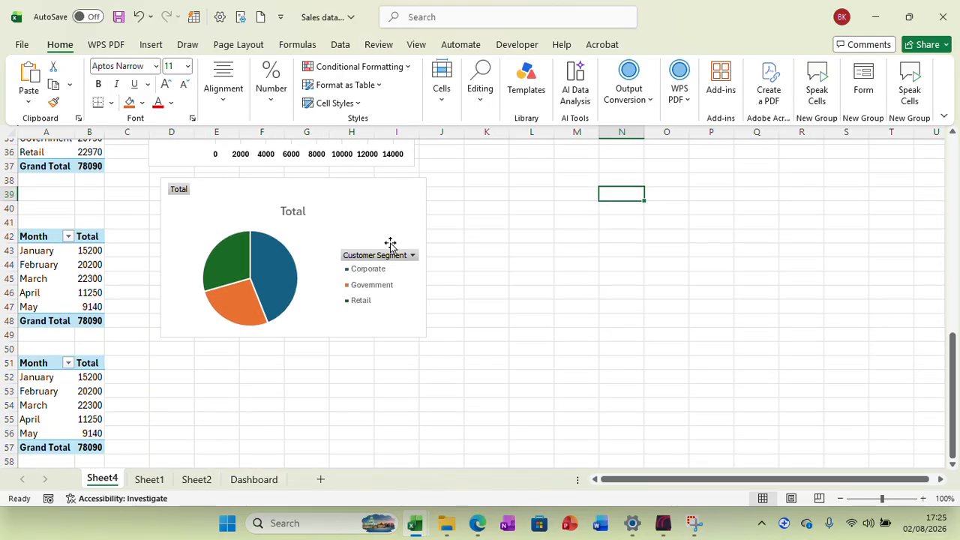
pyautogui.click(358, 209)
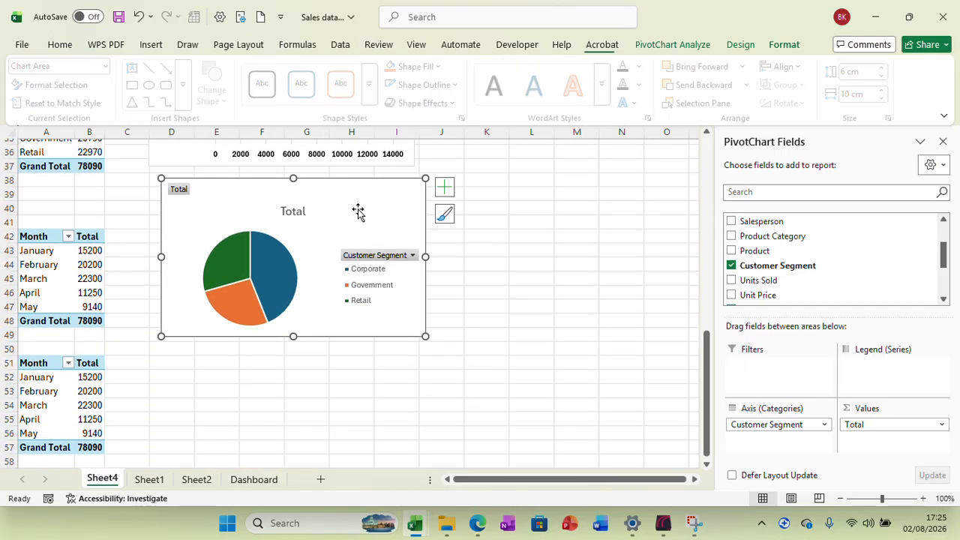
pyautogui.rightClick(183, 195)
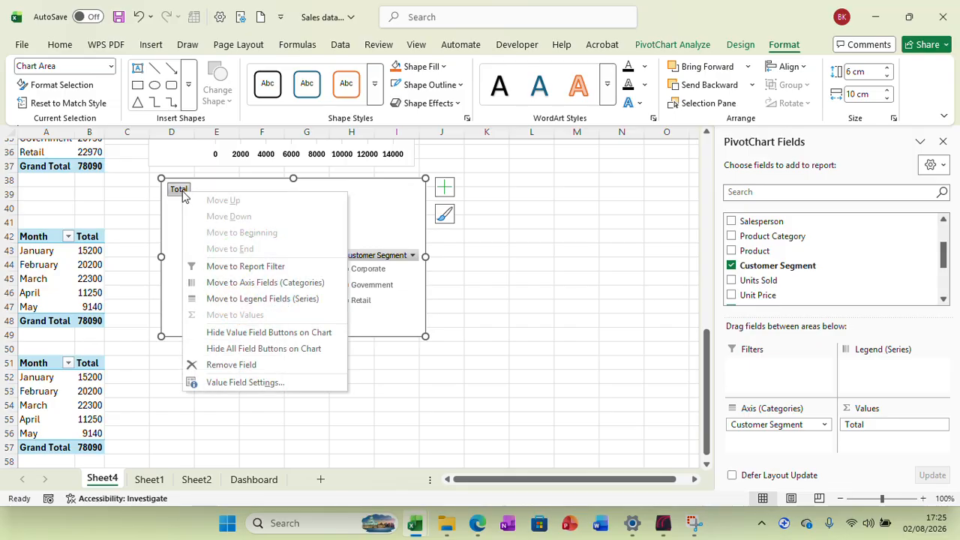
pyautogui.click(225, 349)
# Replace the pie chart's title with Customer Segment Contribution, copied from cell D5 of the Sheet2 chart list
pyautogui.click(293, 191)
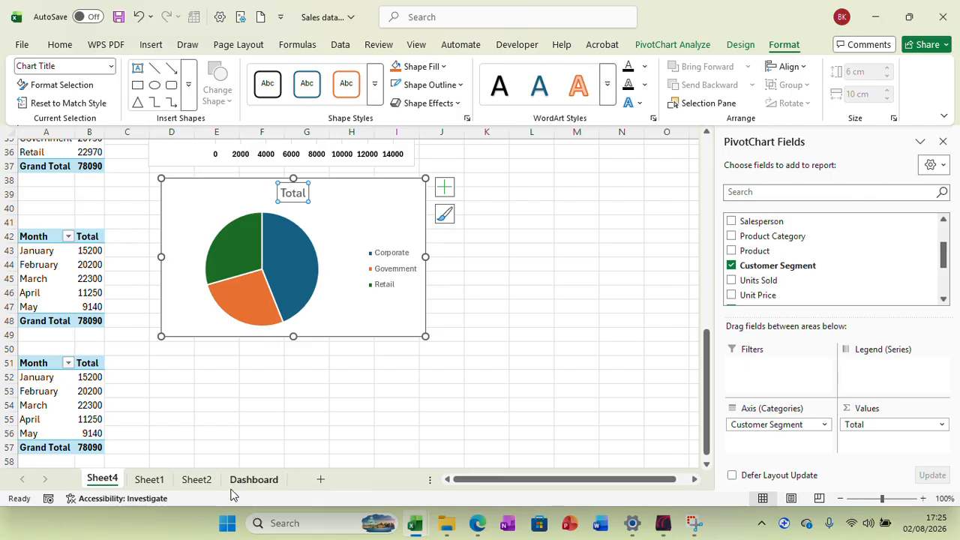
pyautogui.click(205, 483)
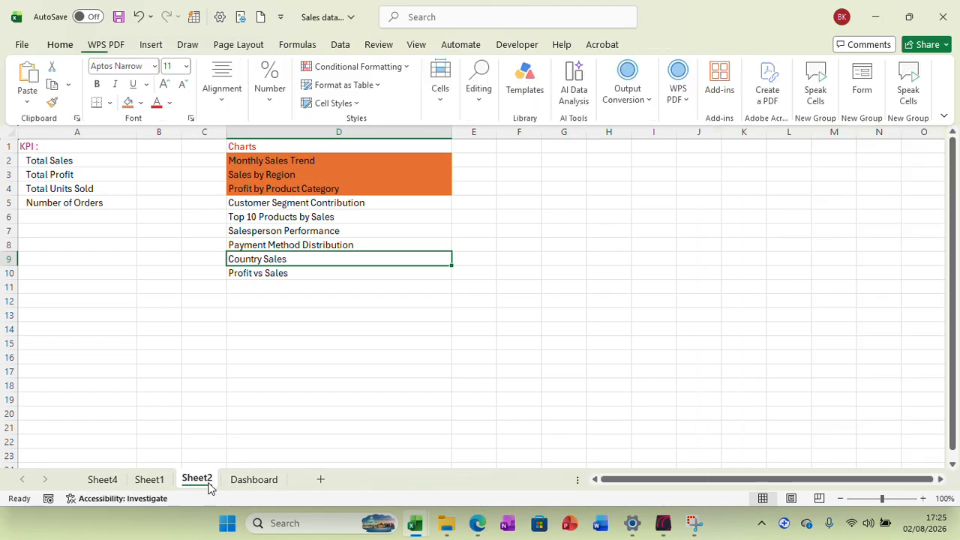
pyautogui.click(293, 201)
pyautogui.rightClick(294, 201)
pyautogui.click(334, 114)
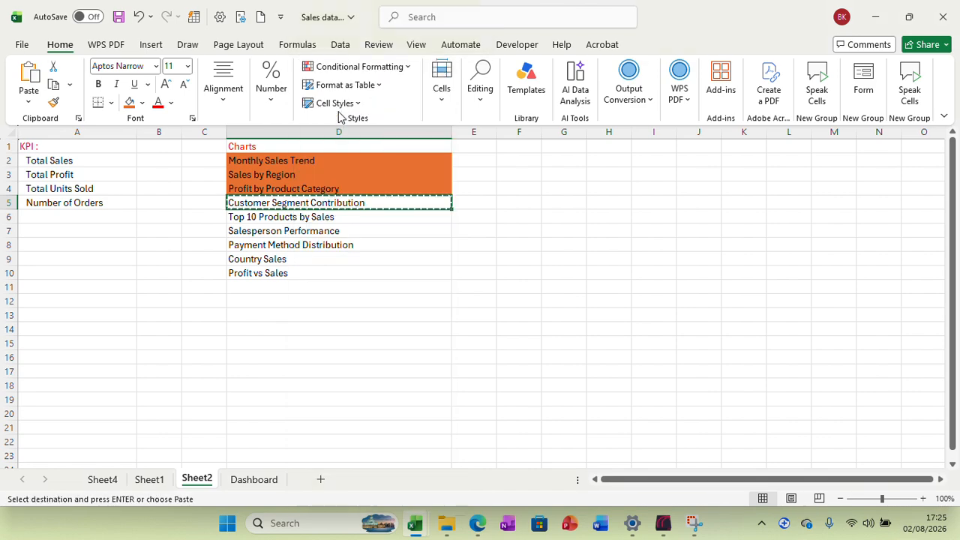
pyautogui.click(152, 480)
pyautogui.click(105, 478)
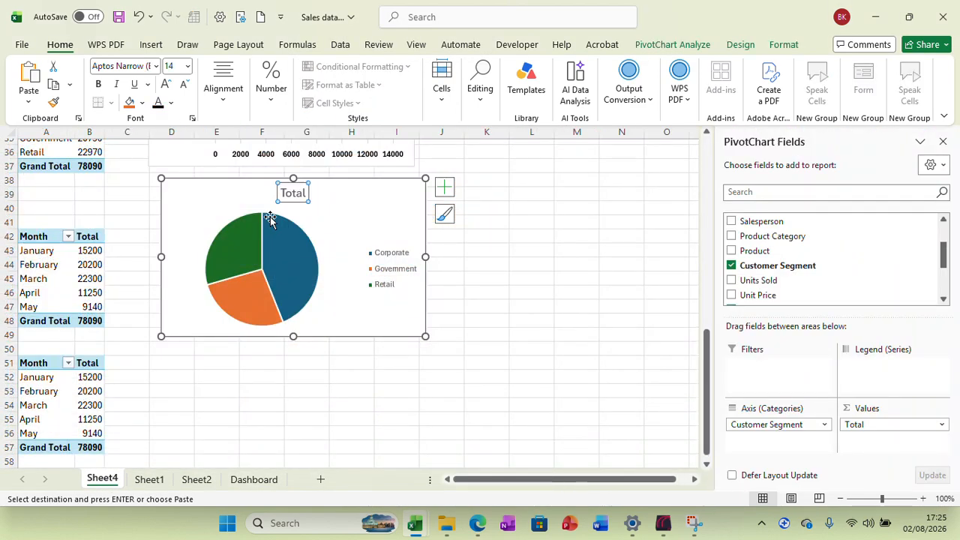
pyautogui.click(305, 192)
pyautogui.moveTo(305, 193); pyautogui.dragTo(279, 194)
pyautogui.press('Delete')
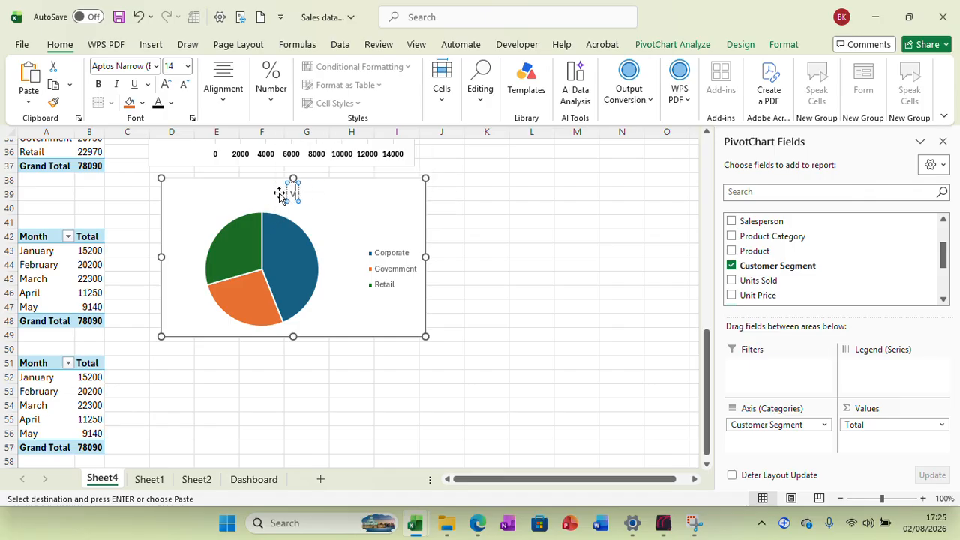
pyautogui.write('Customer Segment Contribution')
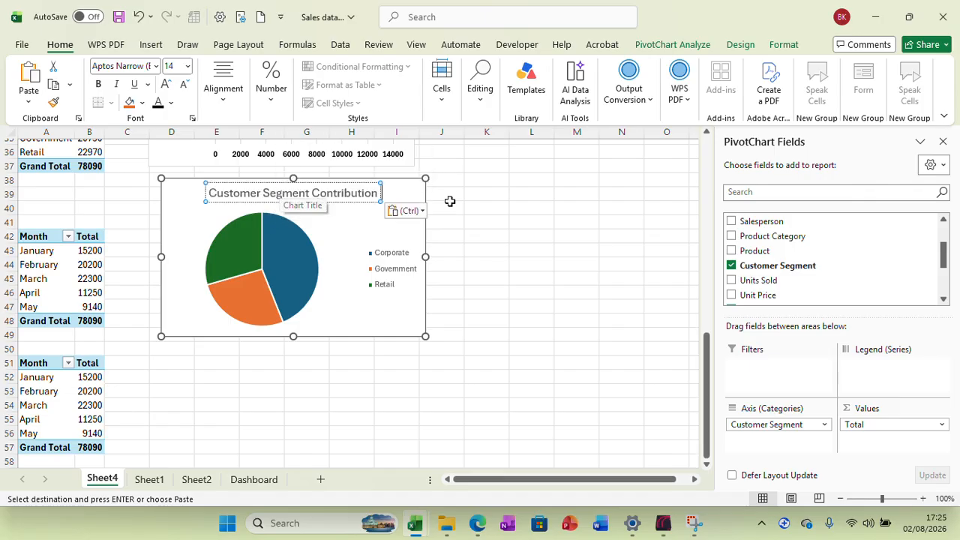
pyautogui.click(550, 222)
# Make the pie chart's title and legend bold with black font colour
pyautogui.click(353, 193)
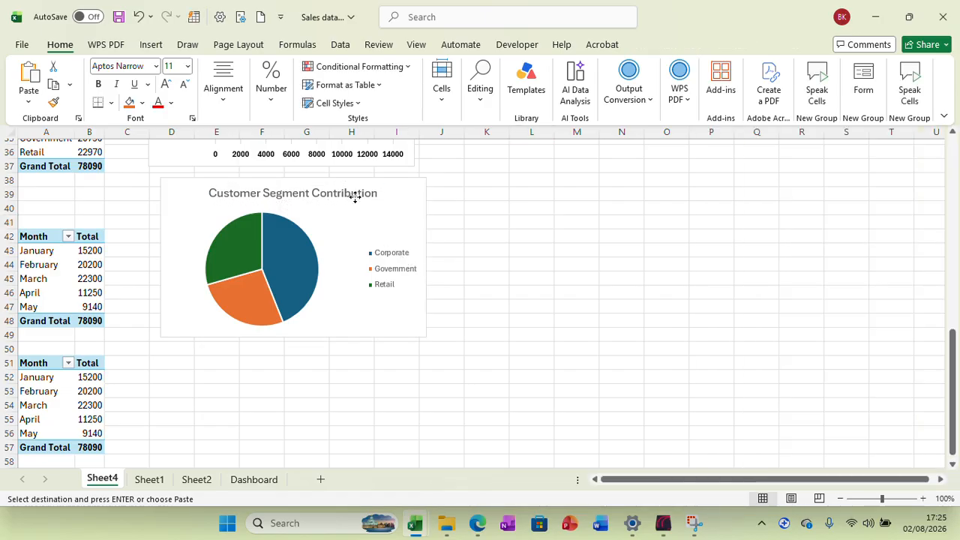
pyautogui.click(157, 105)
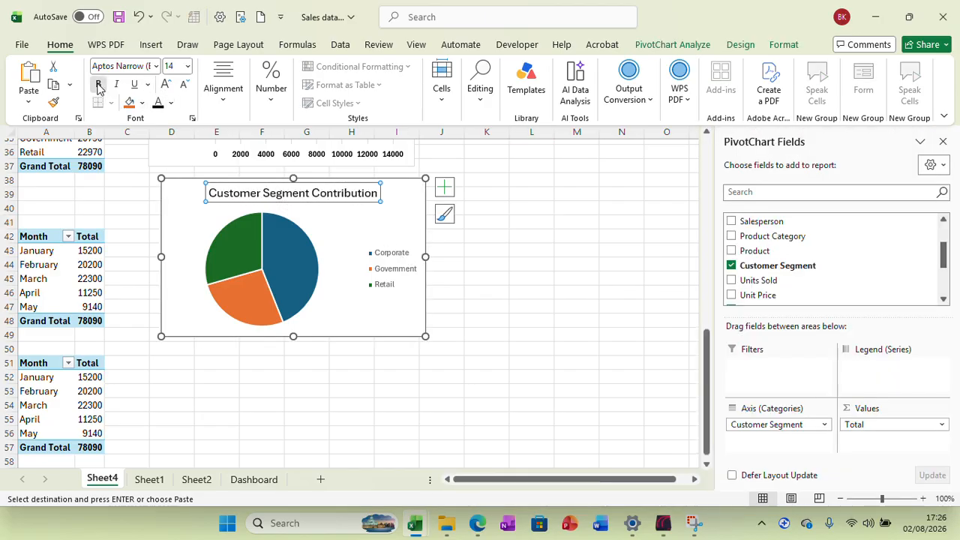
pyautogui.click(98, 86)
pyautogui.click(388, 275)
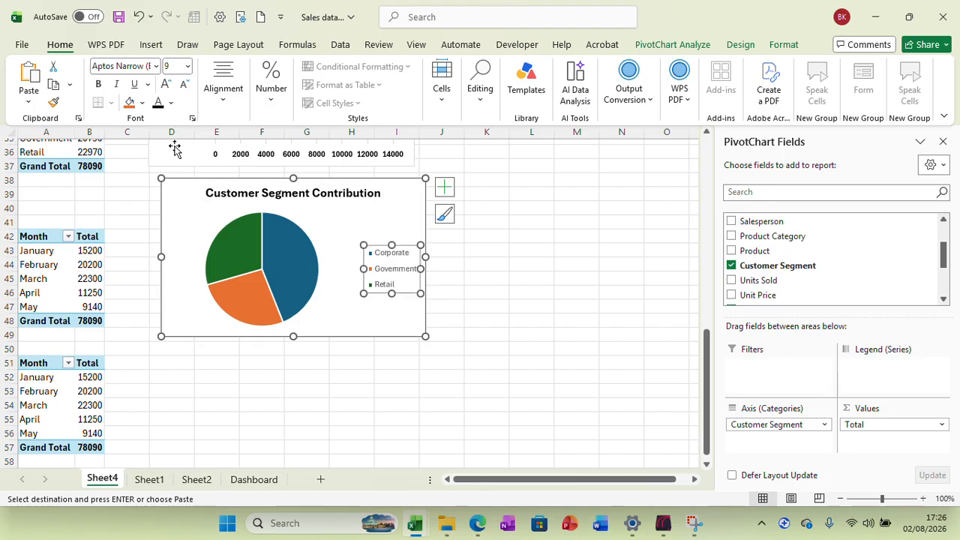
pyautogui.click(159, 107)
pyautogui.click(97, 87)
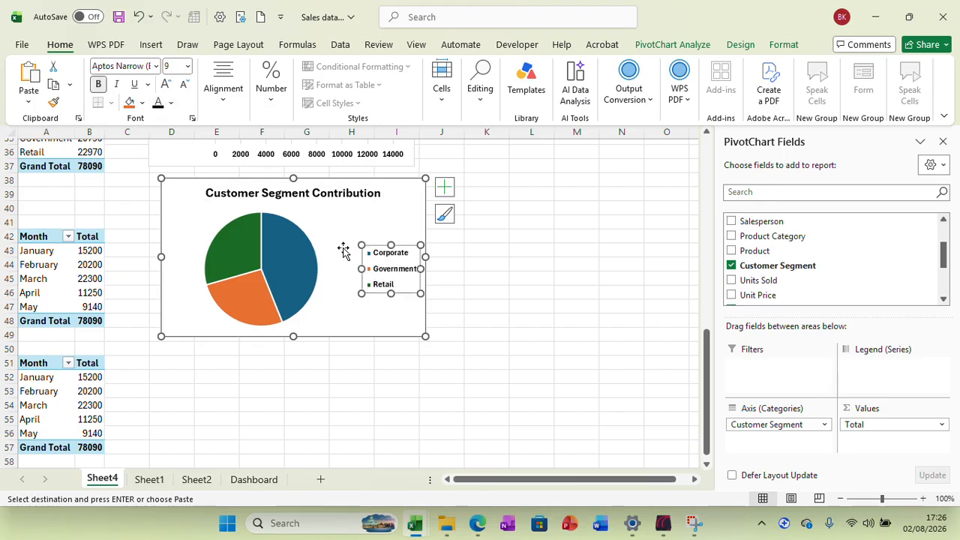
# Copy the Customer Segment Contribution chart to the Dashboard sheet and place it below the Monthly Sales Trend chart
pyautogui.click(399, 192)
pyautogui.rightClick(400, 194)
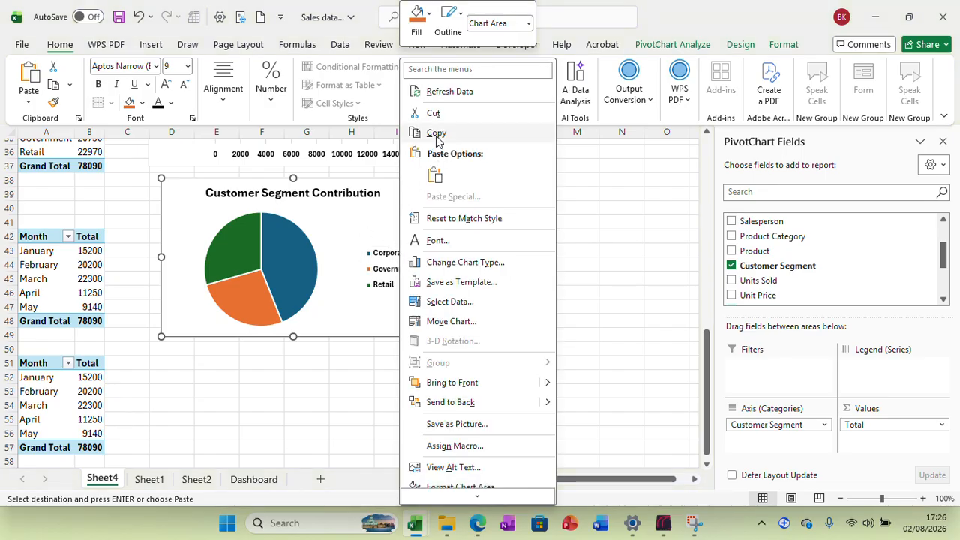
pyautogui.click(437, 134)
pyautogui.click(253, 479)
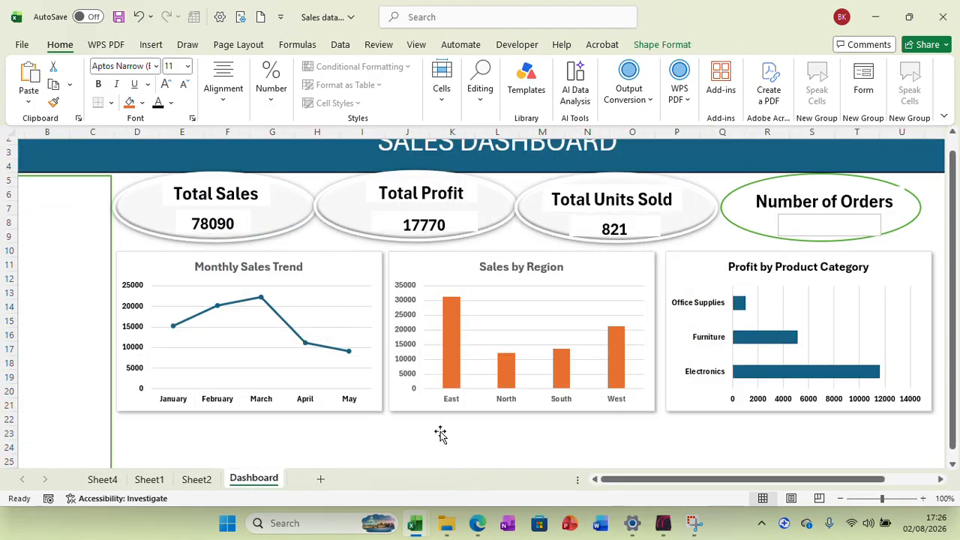
pyautogui.rightClick(141, 444)
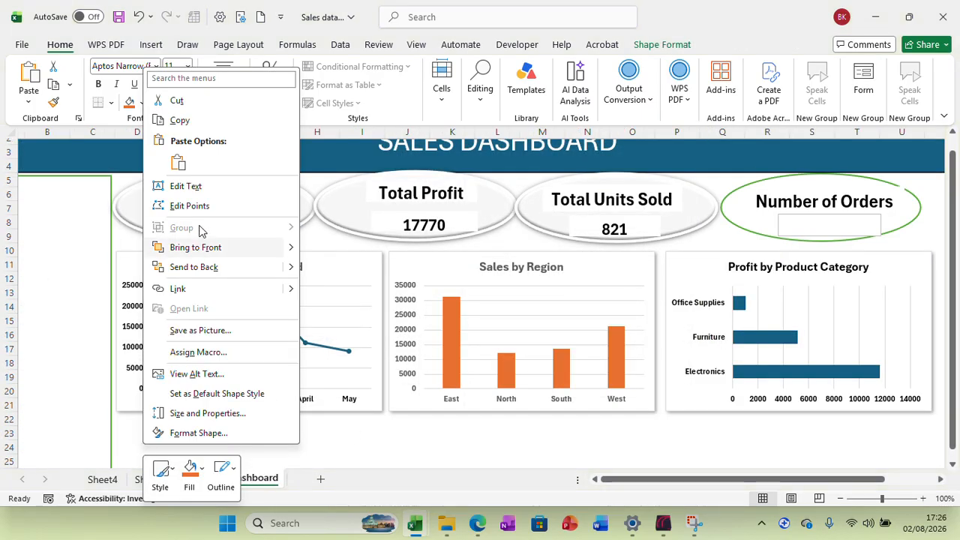
pyautogui.click(178, 165)
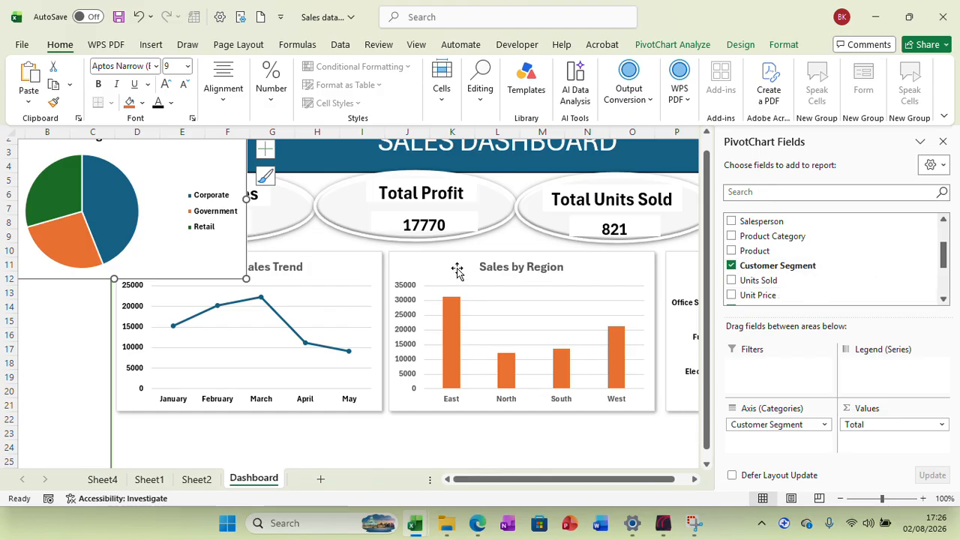
pyautogui.moveTo(171, 150); pyautogui.dragTo(306, 450)
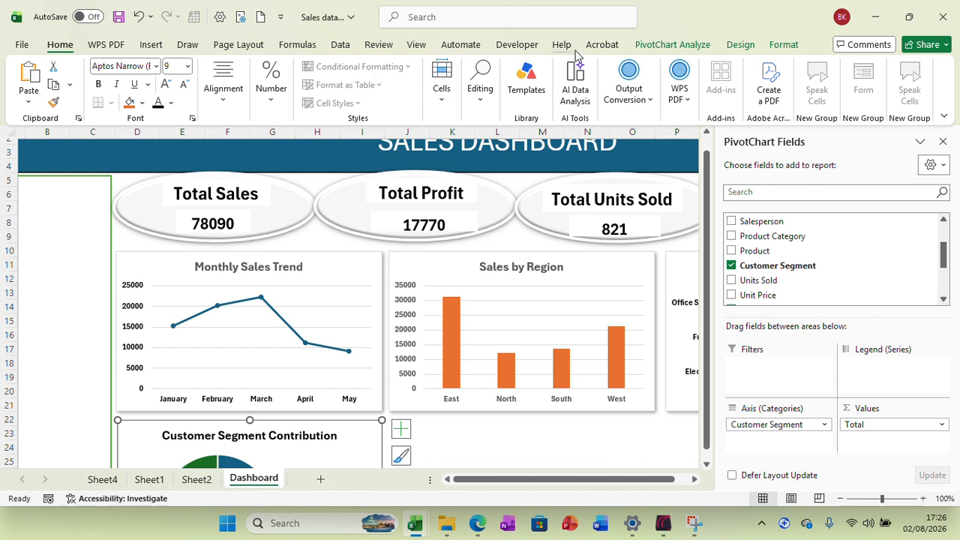
# Apply a shadow shape effect to the Customer Segment Contribution chart on the Dashboard sheet, then deselect the chart
pyautogui.click(783, 45)
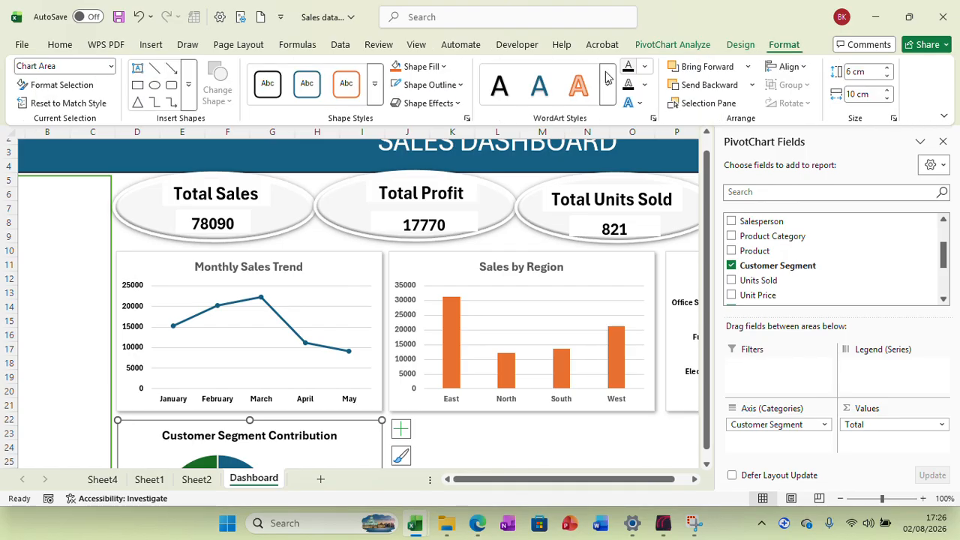
pyautogui.click(456, 103)
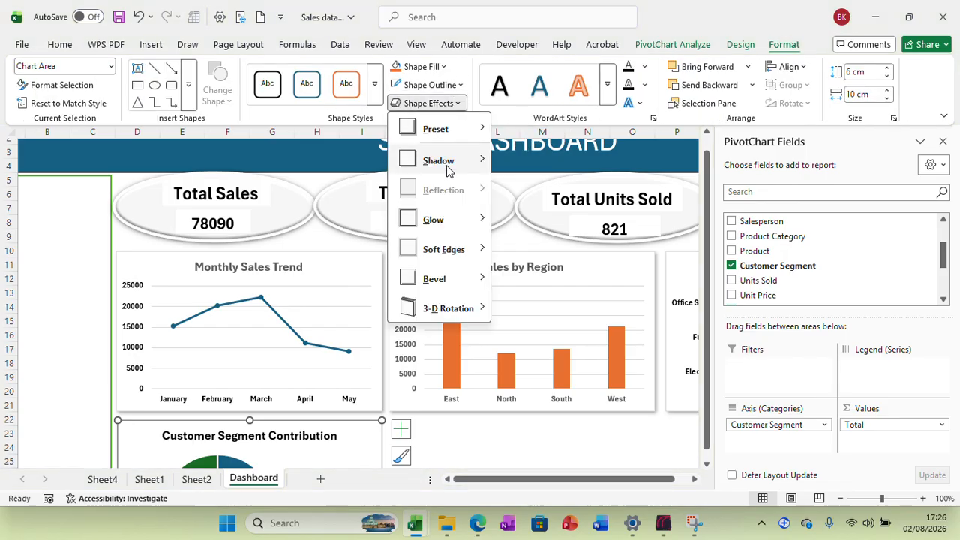
pyautogui.moveTo(451, 156)
pyautogui.click(508, 157)
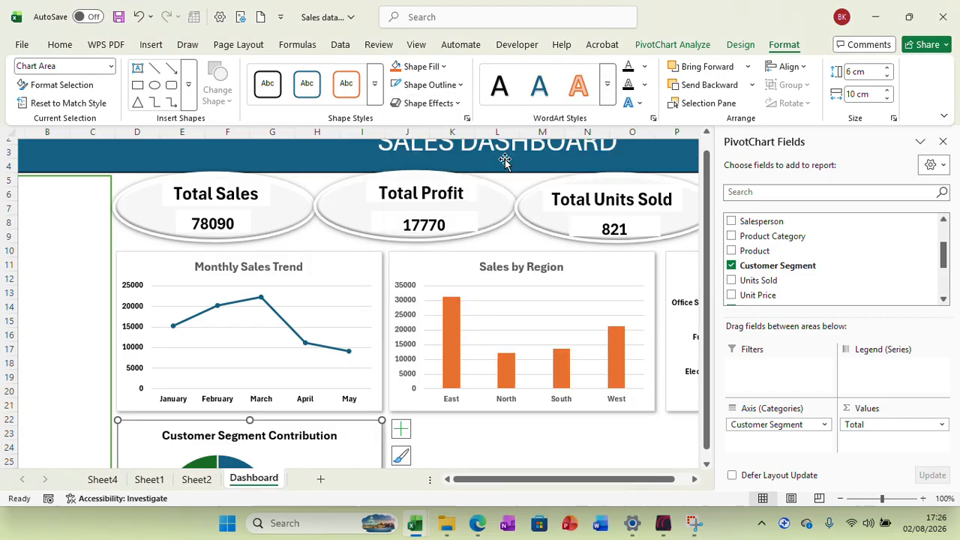
pyautogui.click(550, 432)
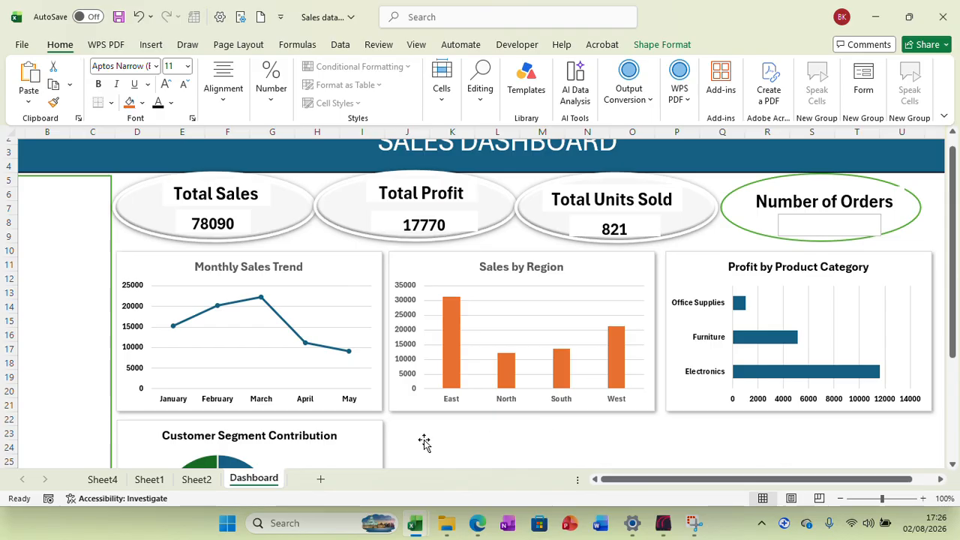
# Fill the Customer Segment Contribution cell D5 on Sheet2 with orange and return to Sheet4
pyautogui.click(194, 481)
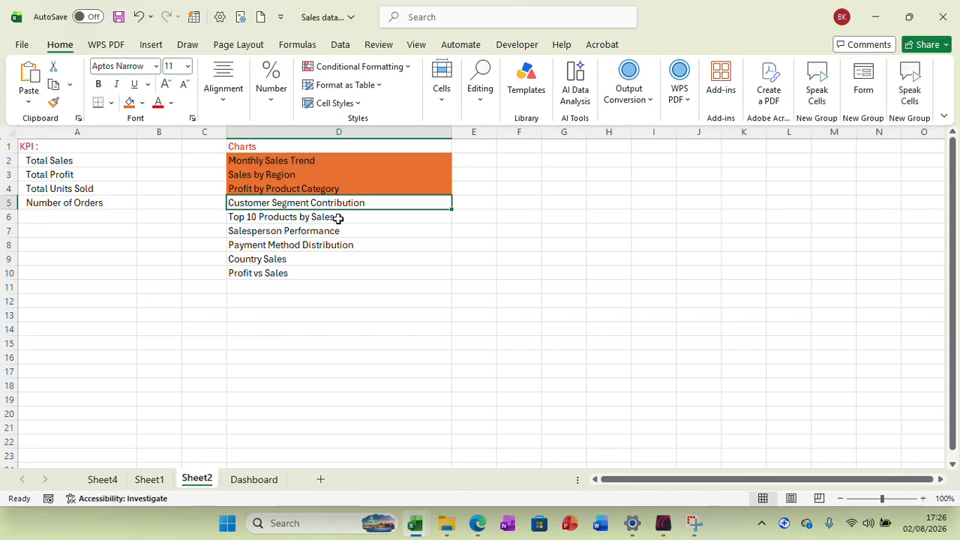
pyautogui.click(129, 103)
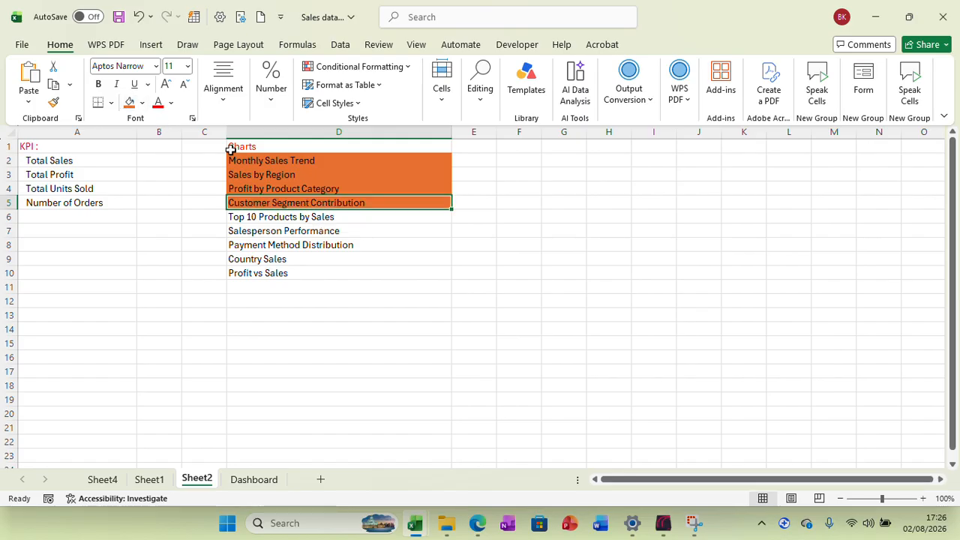
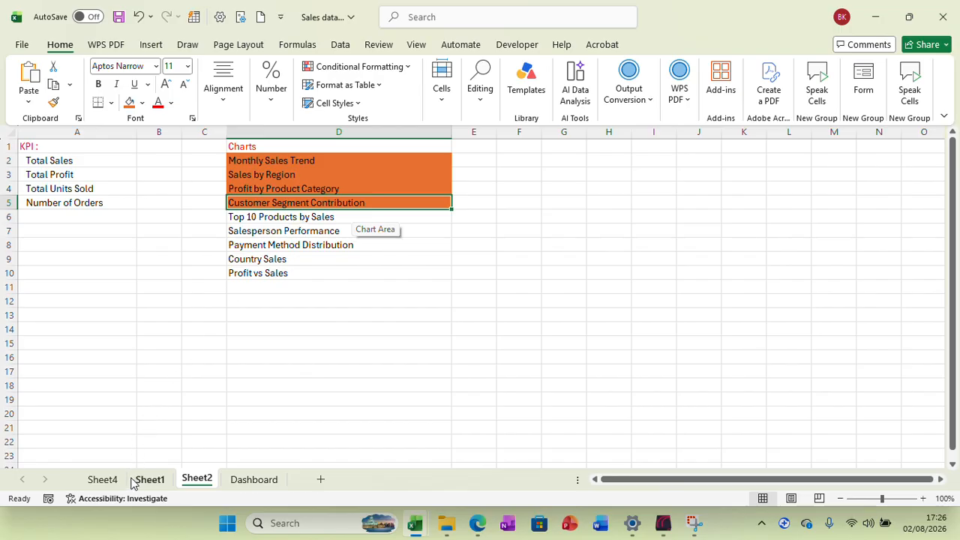
pyautogui.click(102, 479)
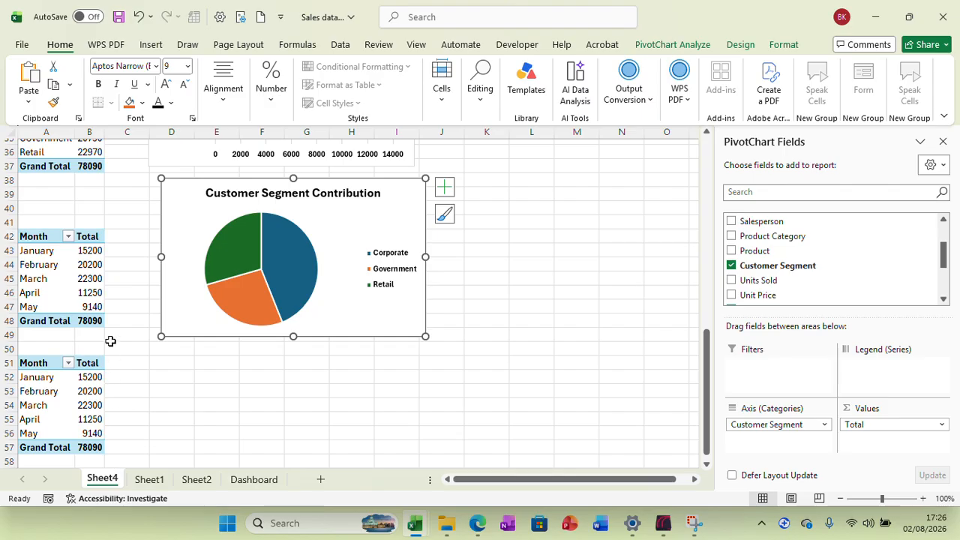
# Try to replace Month with Product as the row field of the pivot table at A42, and undo both changes
pyautogui.click(39, 237)
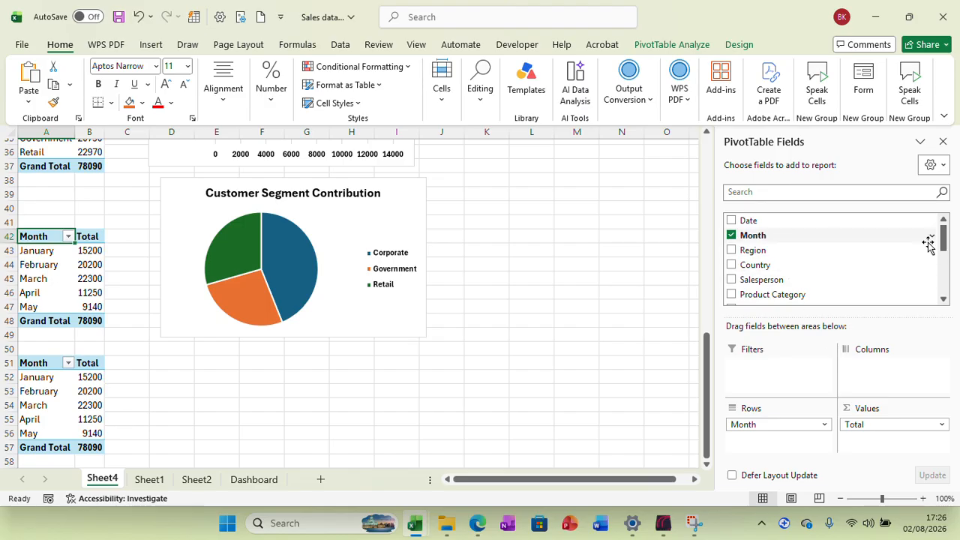
pyautogui.click(732, 236)
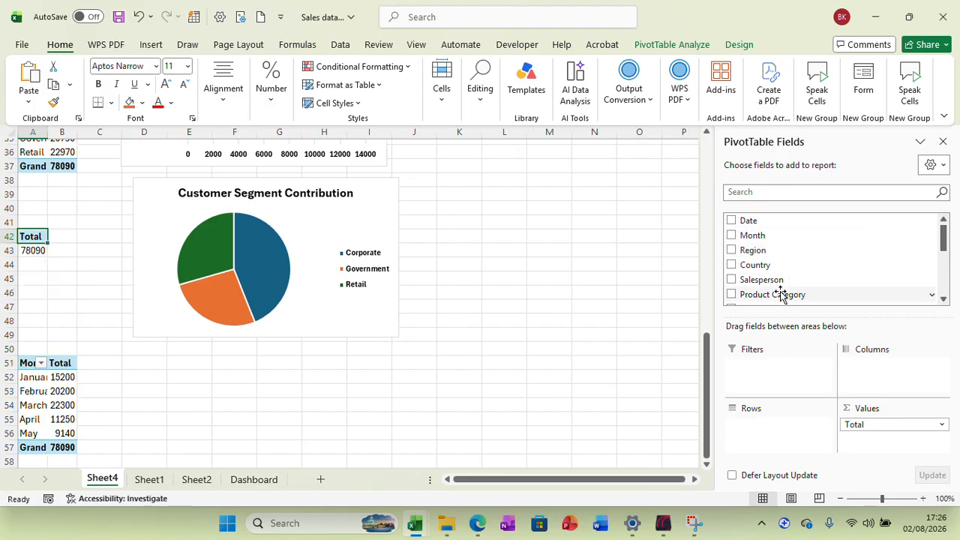
pyautogui.click(946, 284)
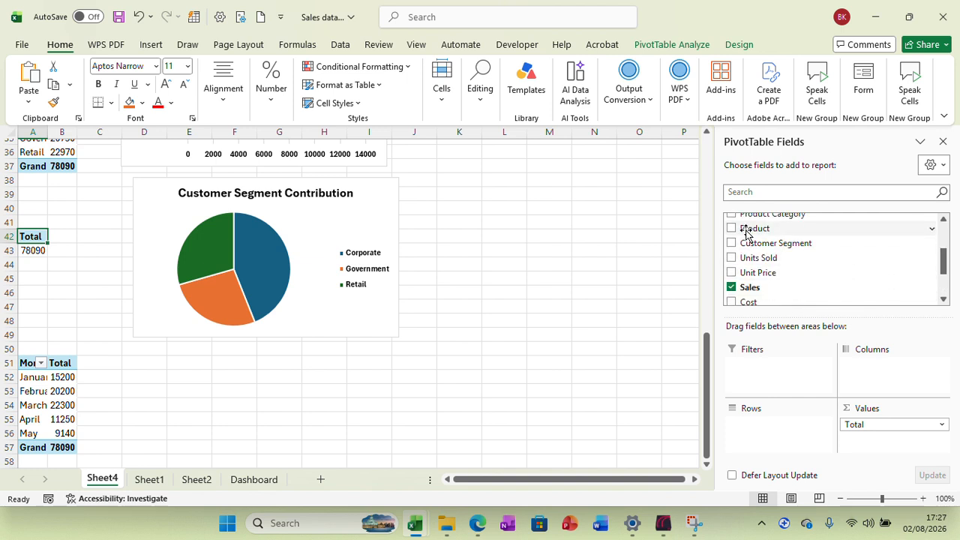
pyautogui.moveTo(747, 235); pyautogui.dragTo(764, 439)
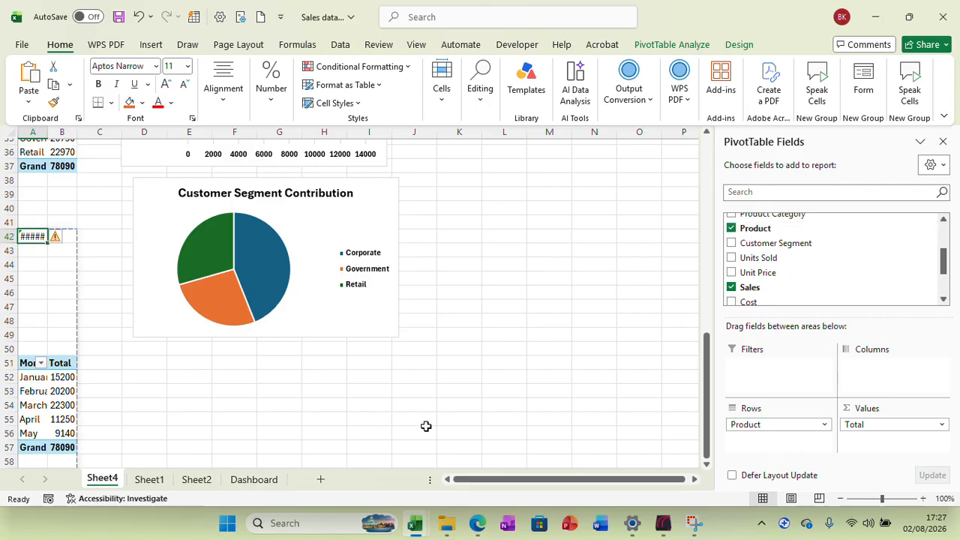
pyautogui.click(137, 19)
pyautogui.click(137, 20)
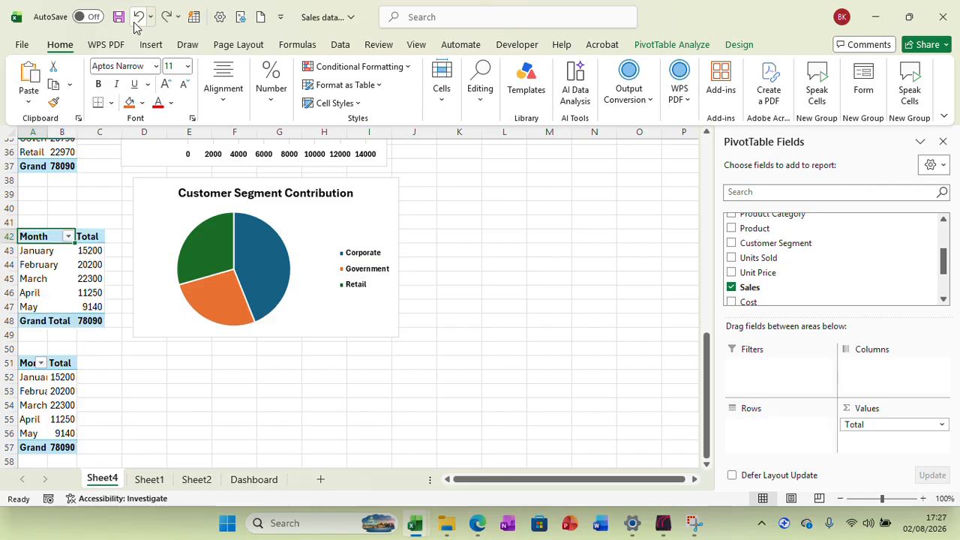
# Replace the Total value field of the pivot table at A42 with the Sales field
pyautogui.click(38, 362)
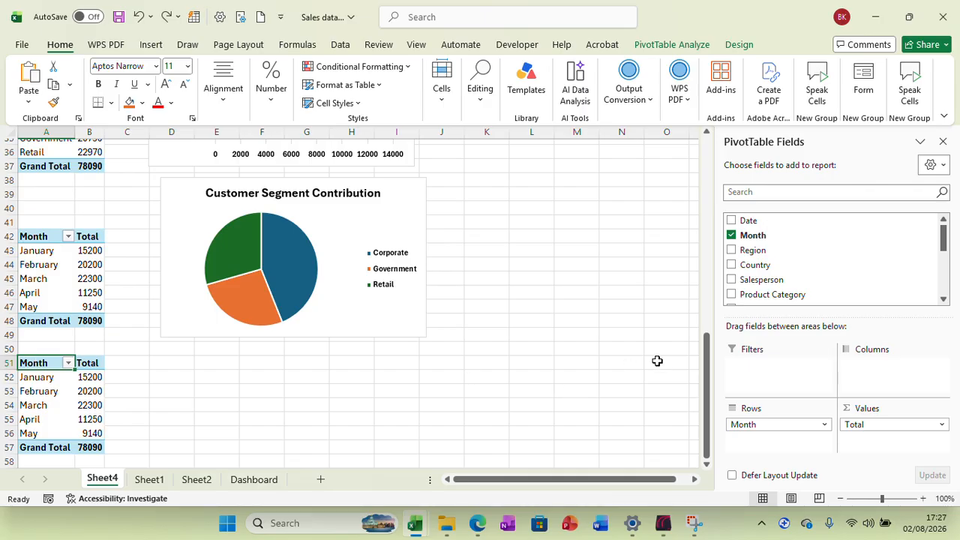
pyautogui.moveTo(707, 365); pyautogui.dragTo(716, 334)
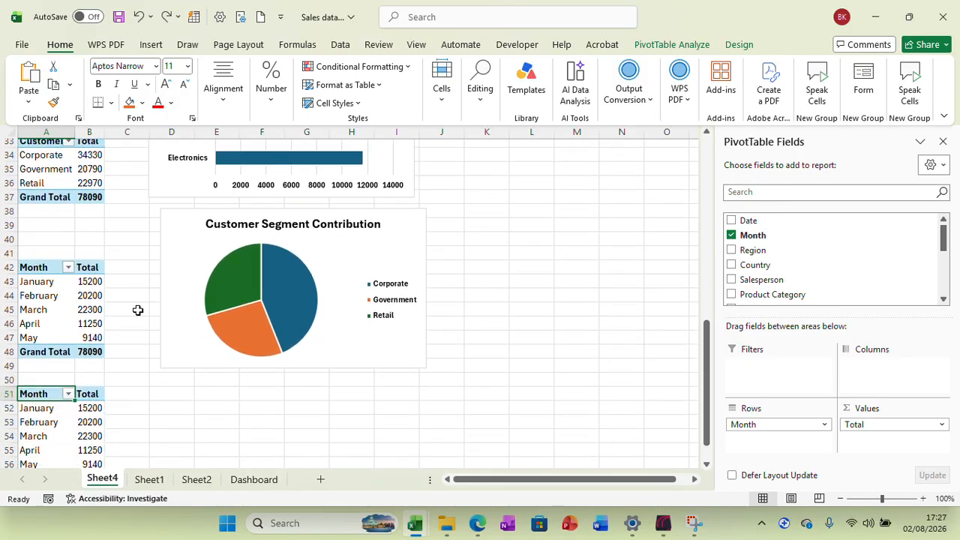
pyautogui.click(35, 272)
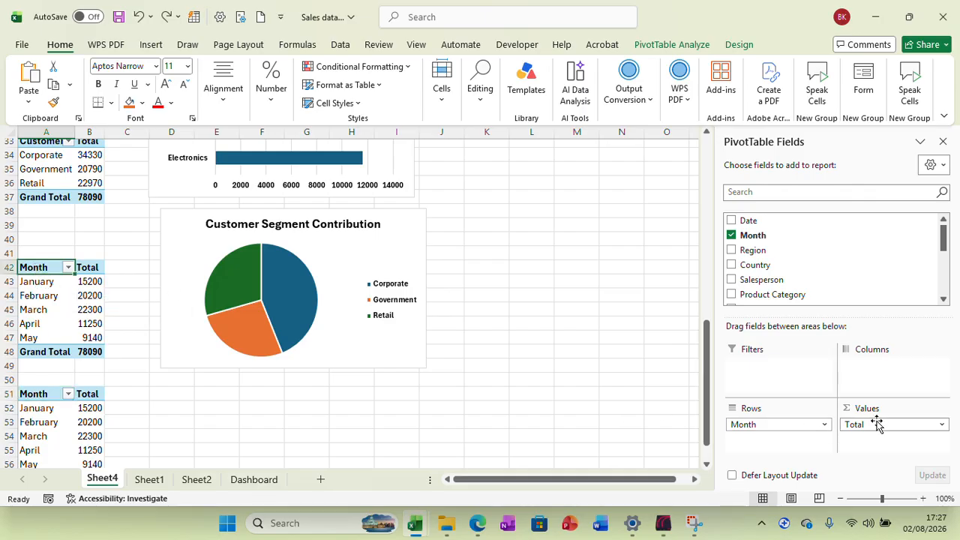
pyautogui.moveTo(877, 425); pyautogui.dragTo(877, 250)
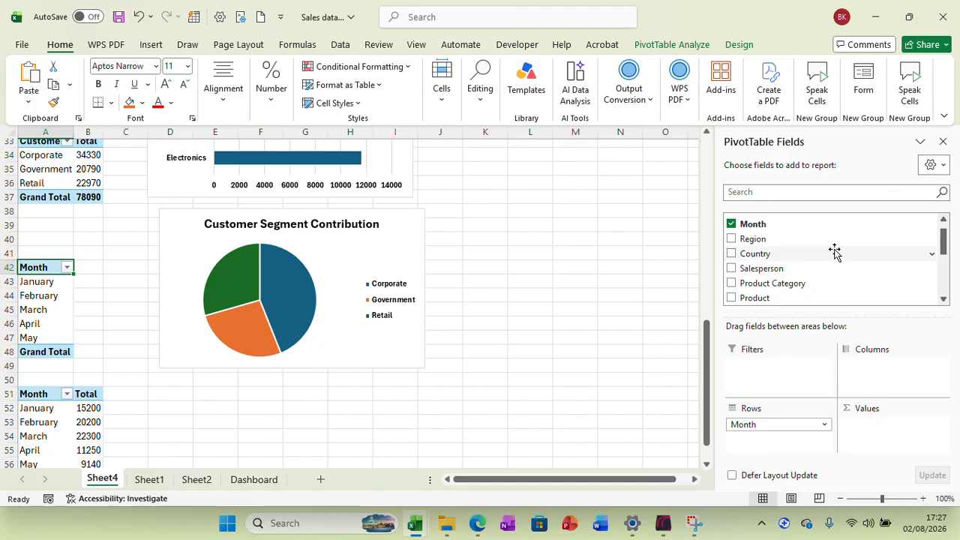
pyautogui.click(943, 286)
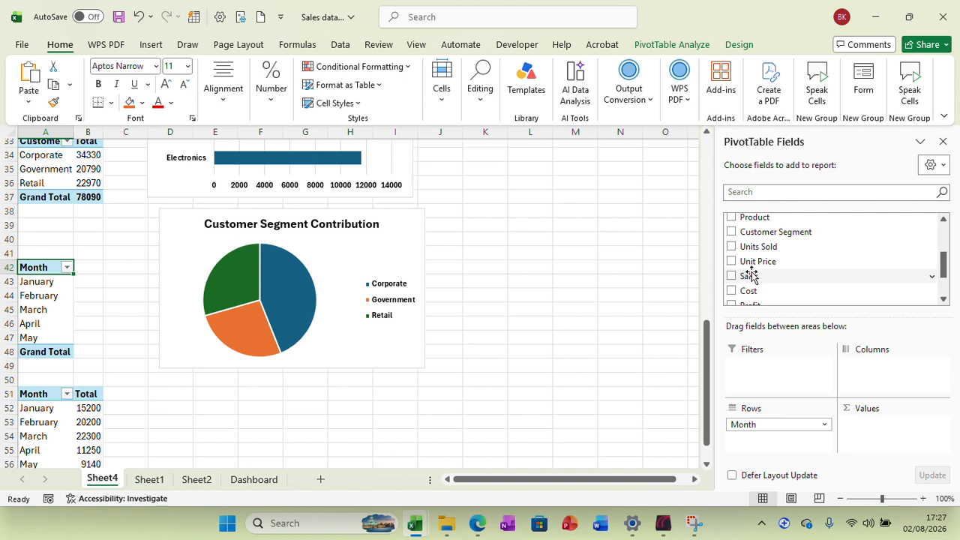
pyautogui.moveTo(750, 275); pyautogui.dragTo(891, 438)
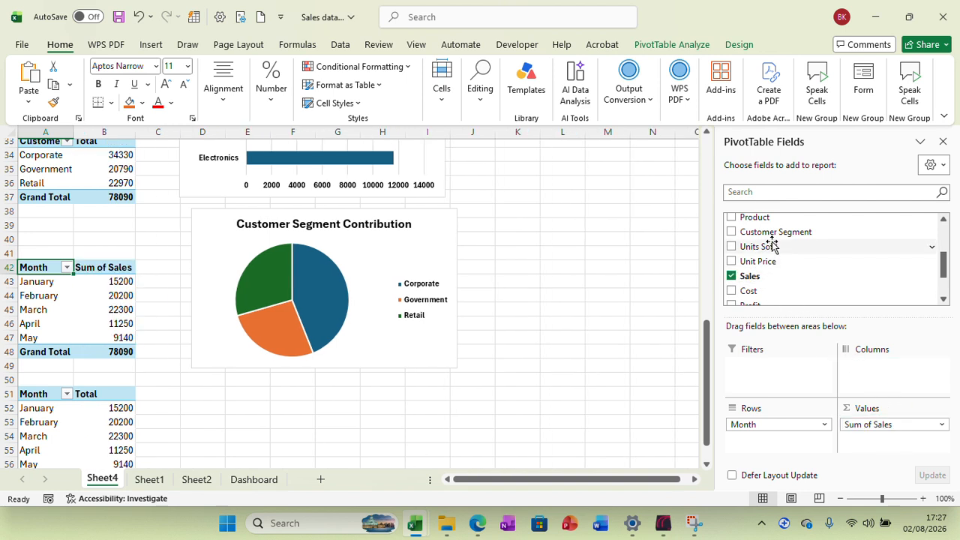
# Try to add Product to the rows of the pivot table at A42 and remove Month, and undo the change
pyautogui.moveTo(755, 216); pyautogui.dragTo(757, 454)
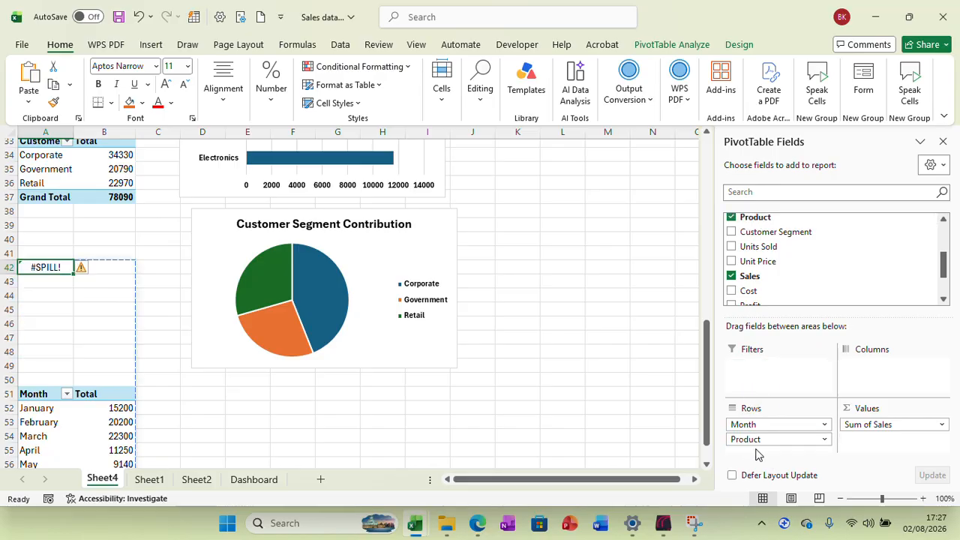
pyautogui.moveTo(765, 423); pyautogui.dragTo(823, 280)
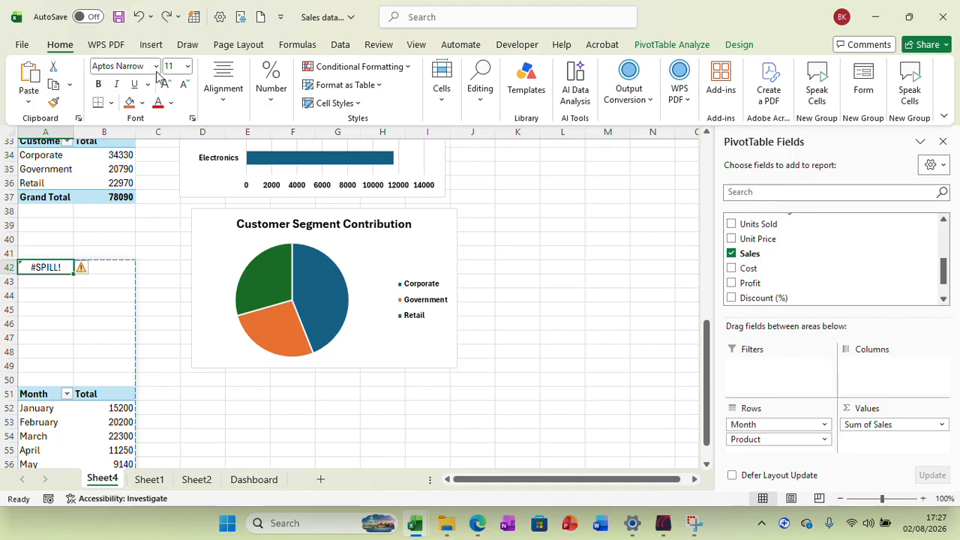
pyautogui.click(138, 16)
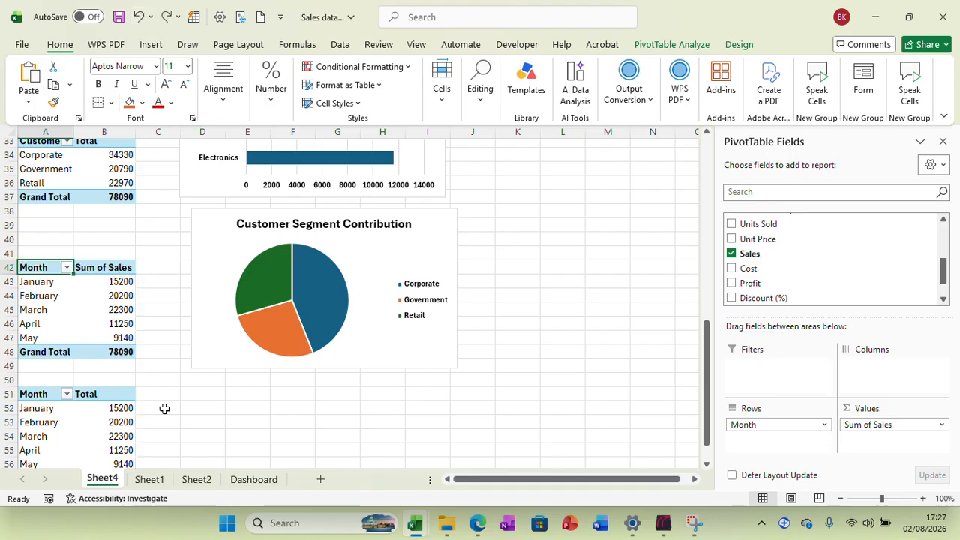
# Clear the Month and Total fields from the pivot table at A51 and rebuild it with Product as rows and Sales as values
pyautogui.click(37, 397)
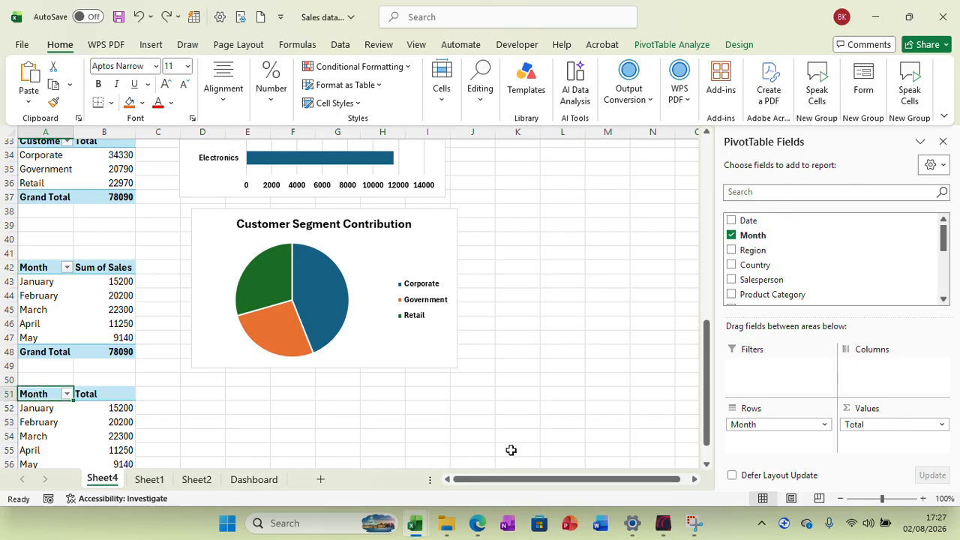
pyautogui.moveTo(879, 425); pyautogui.dragTo(869, 257)
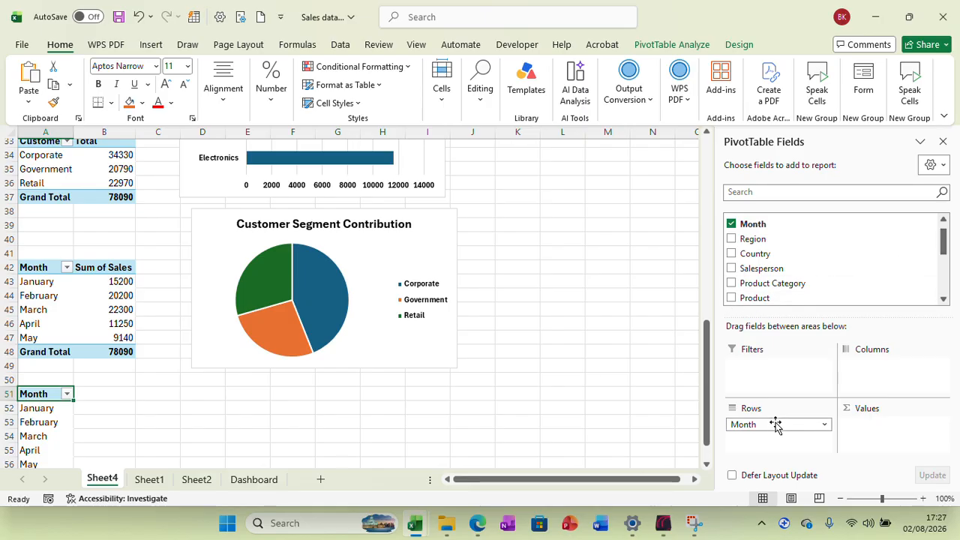
pyautogui.moveTo(773, 422); pyautogui.dragTo(838, 270)
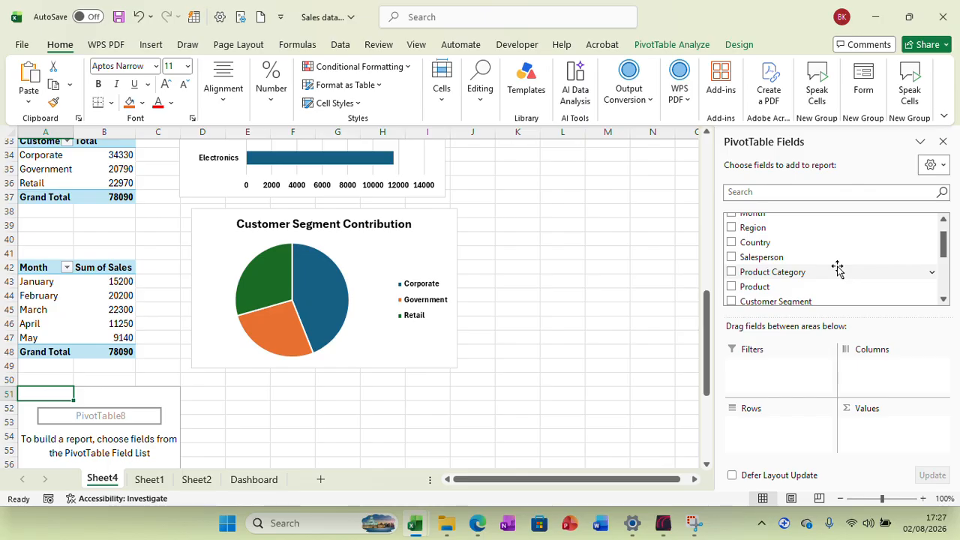
pyautogui.moveTo(752, 290); pyautogui.dragTo(760, 439)
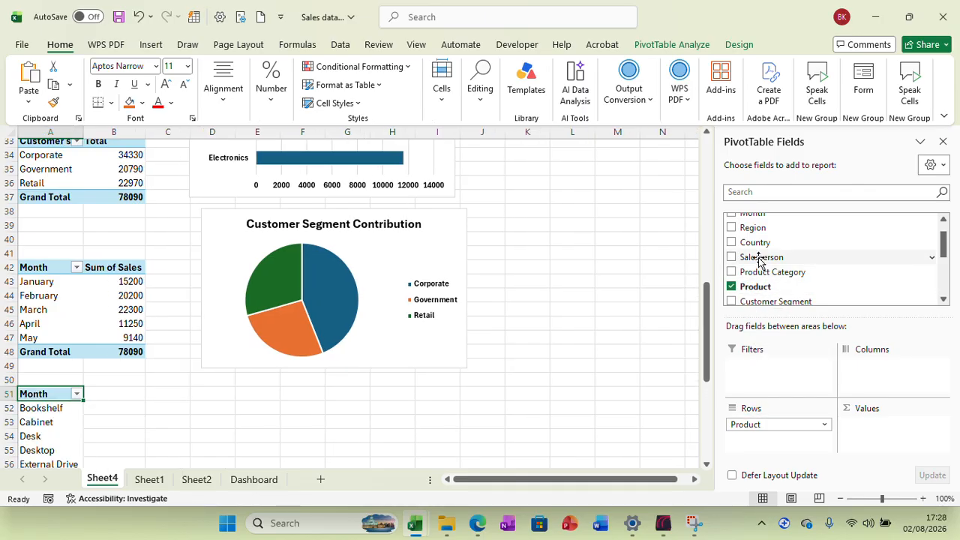
pyautogui.moveTo(945, 253); pyautogui.dragTo(945, 283)
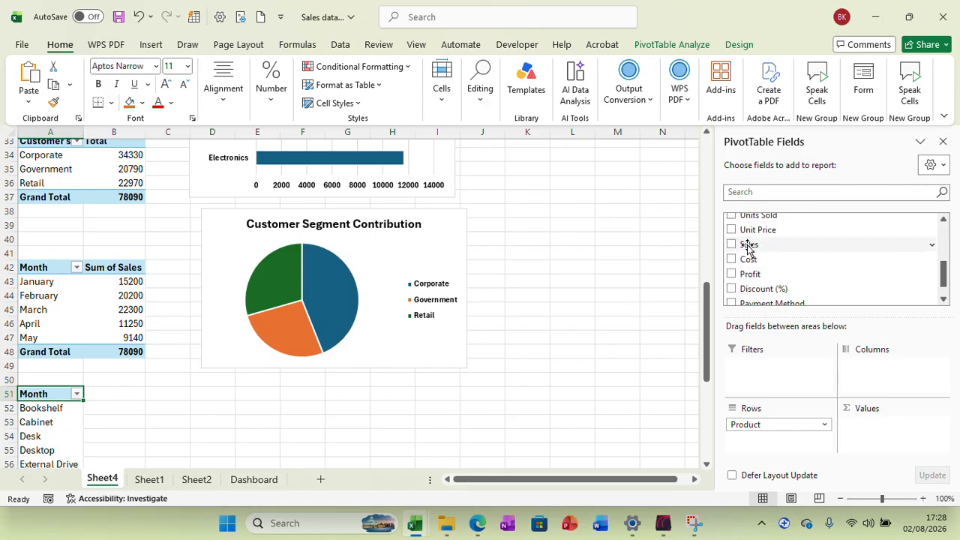
pyautogui.moveTo(747, 249); pyautogui.dragTo(879, 429)
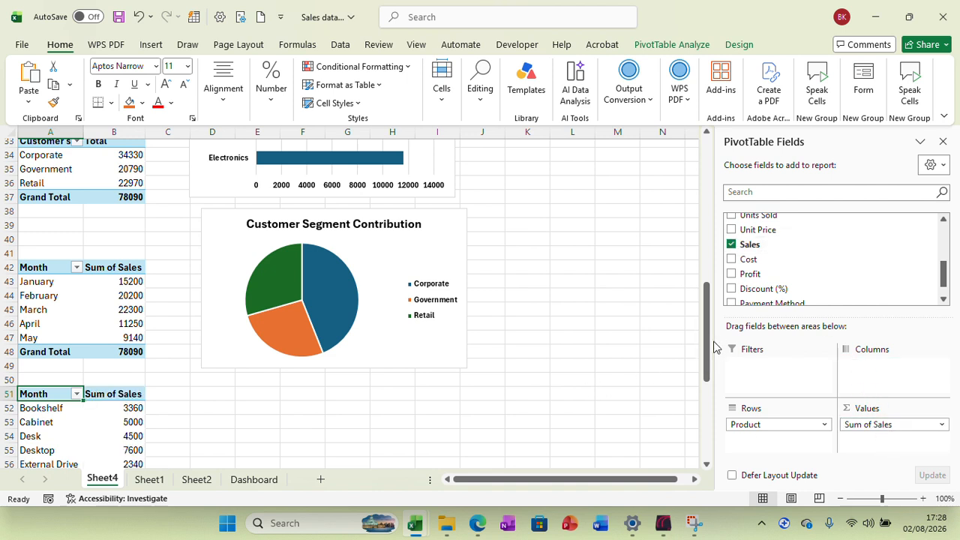
# Rename the headers of the pivot table at A51 to Product and Total Sales
pyautogui.moveTo(709, 345); pyautogui.dragTo(714, 402)
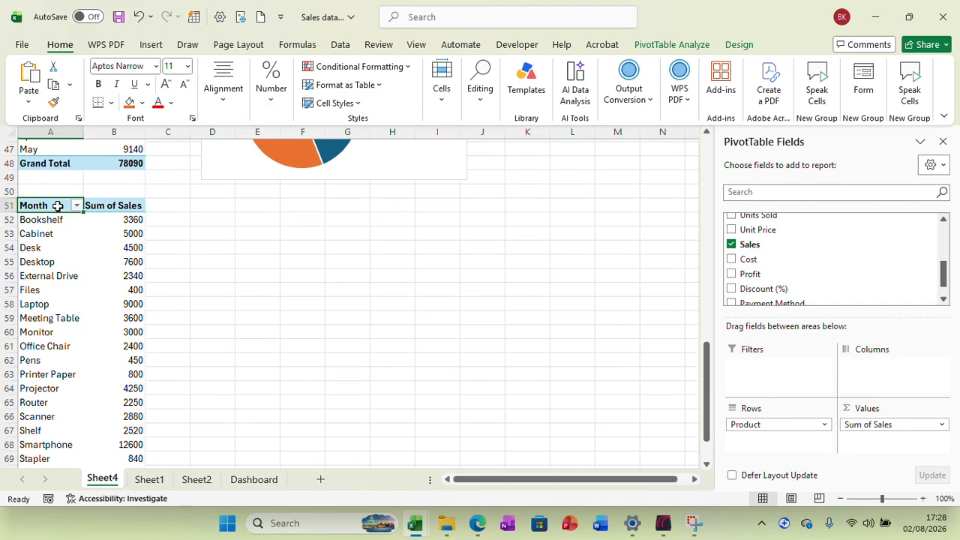
pyautogui.write('Prod')
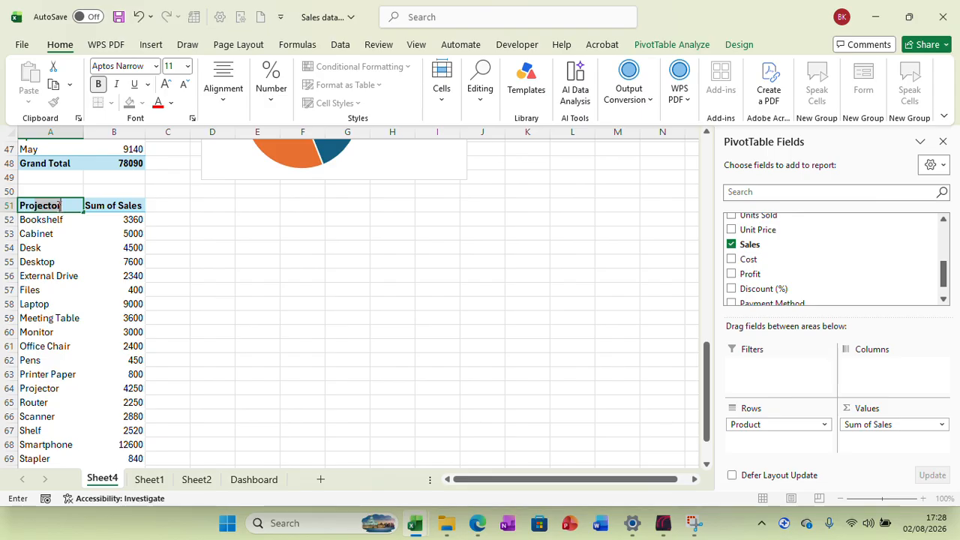
pyautogui.write('uct')
pyautogui.click(111, 204)
pyautogui.write('Total')
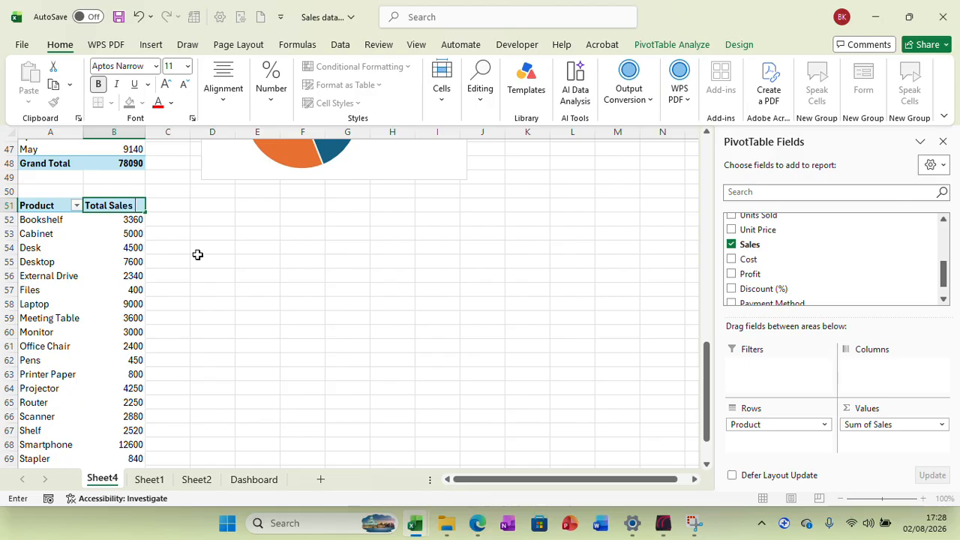
pyautogui.write('Sales')
pyautogui.click(233, 262)
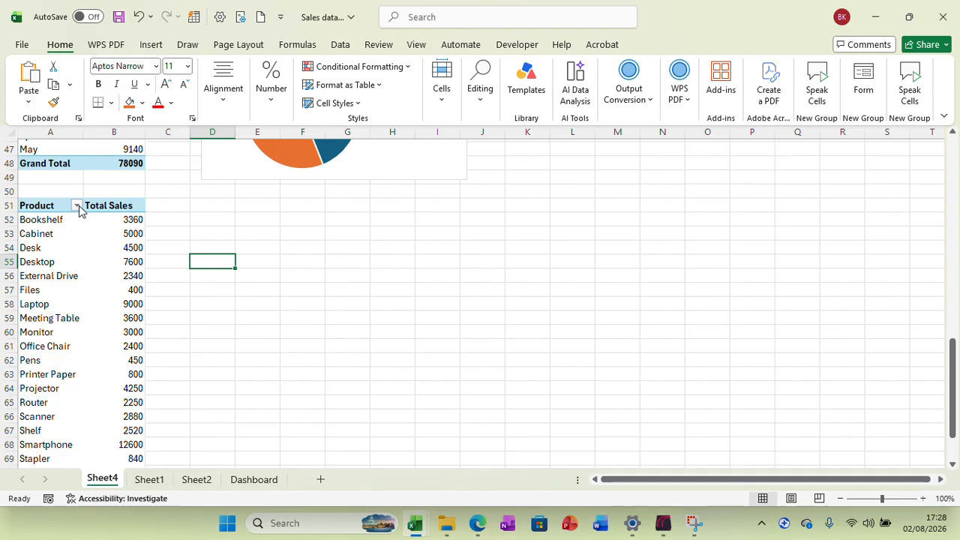
# Apply a Top 10 value filter to the Product field of the pivot table at A51
pyautogui.click(77, 206)
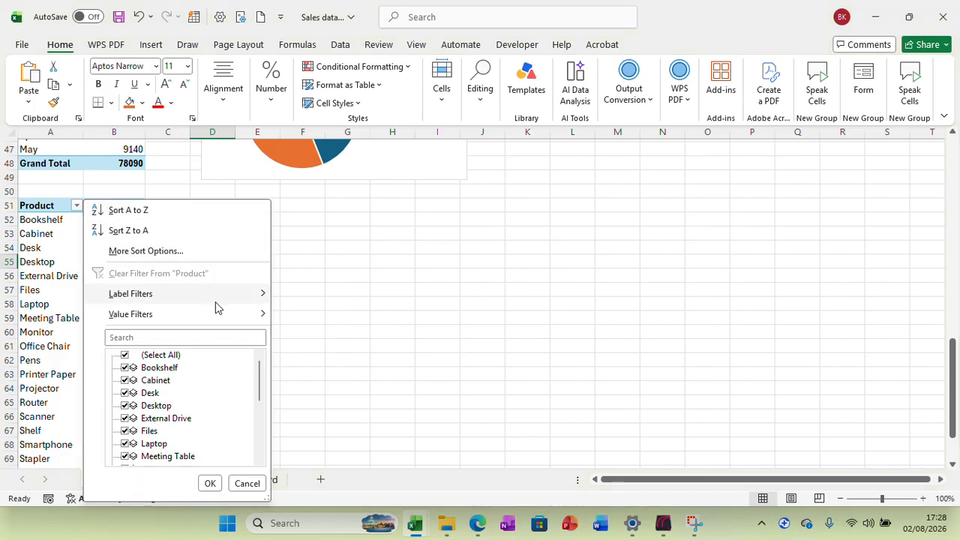
pyautogui.moveTo(220, 317)
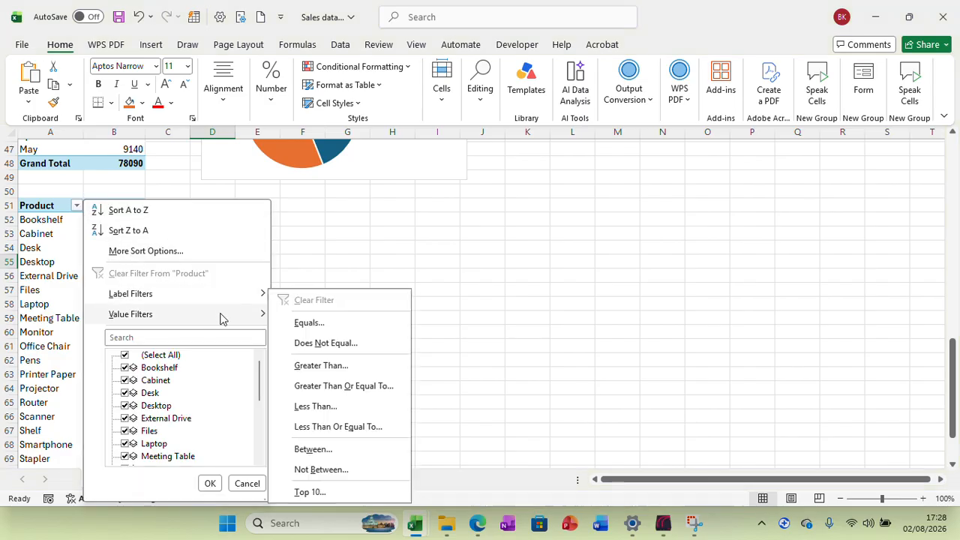
pyautogui.click(318, 492)
pyautogui.click(361, 268)
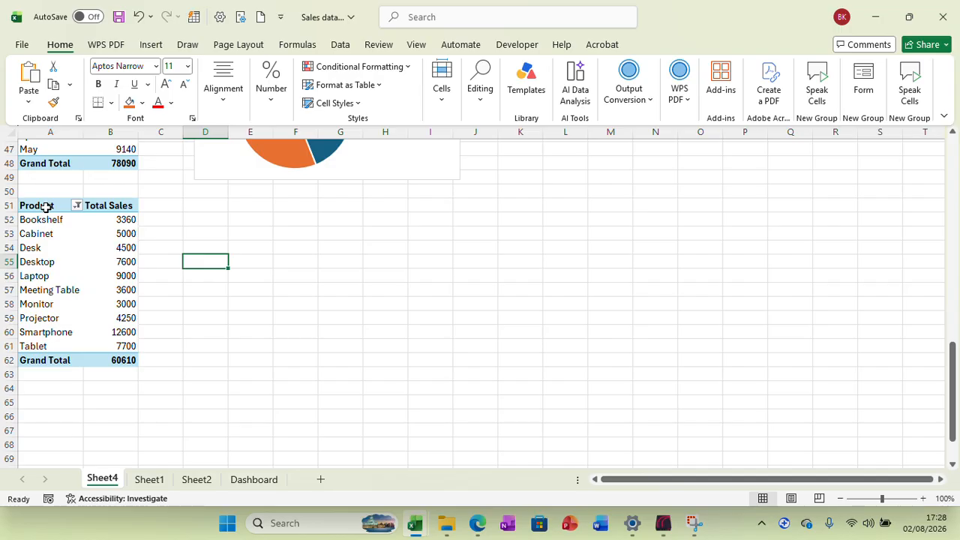
# Insert a Clustered Column pivot chart from the Product and Total Sales pivot table at A51
pyautogui.moveTo(46, 207); pyautogui.dragTo(111, 343)
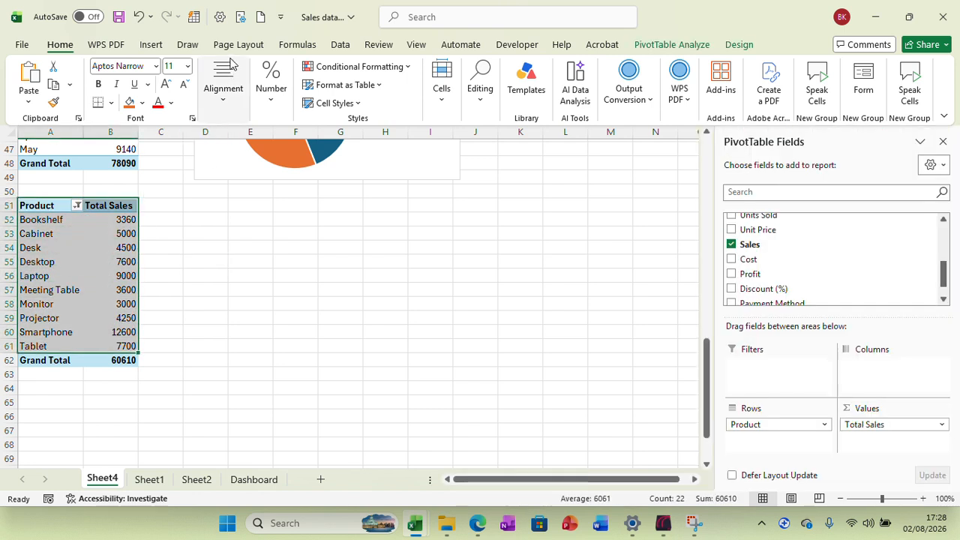
pyautogui.click(152, 44)
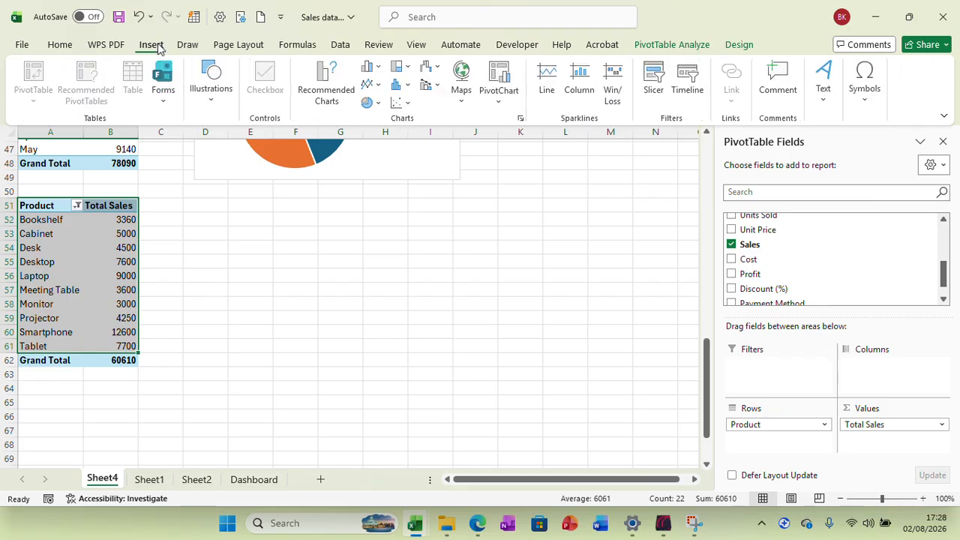
pyautogui.click(330, 99)
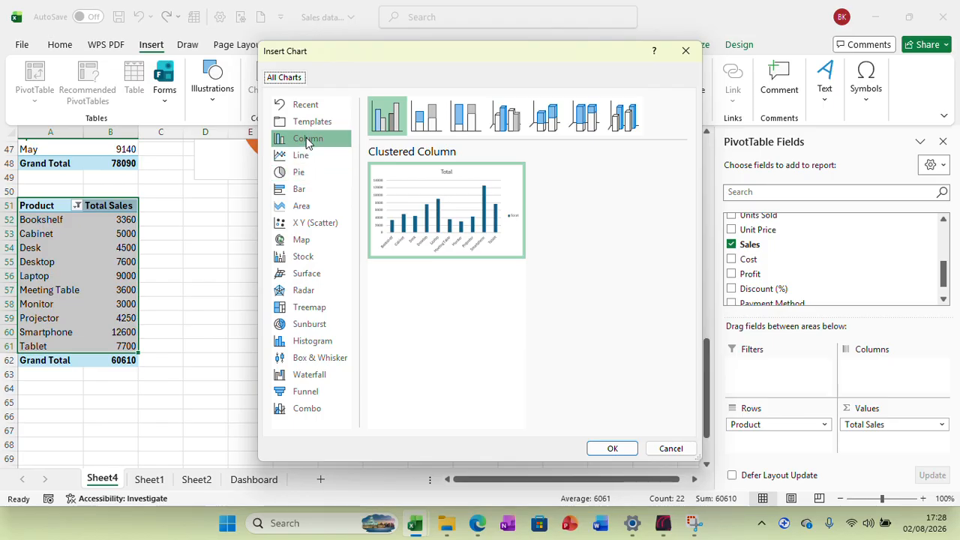
pyautogui.click(302, 189)
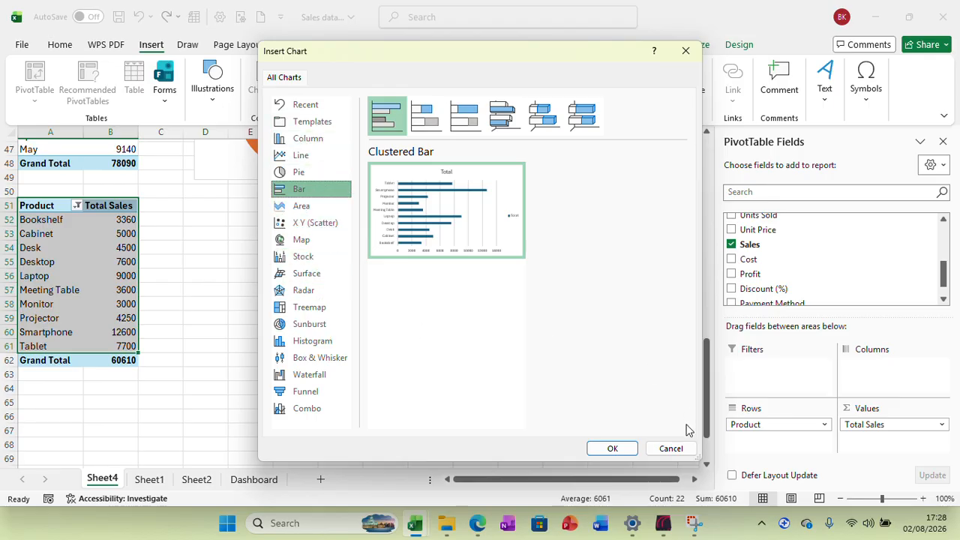
pyautogui.click(671, 448)
pyautogui.click(330, 94)
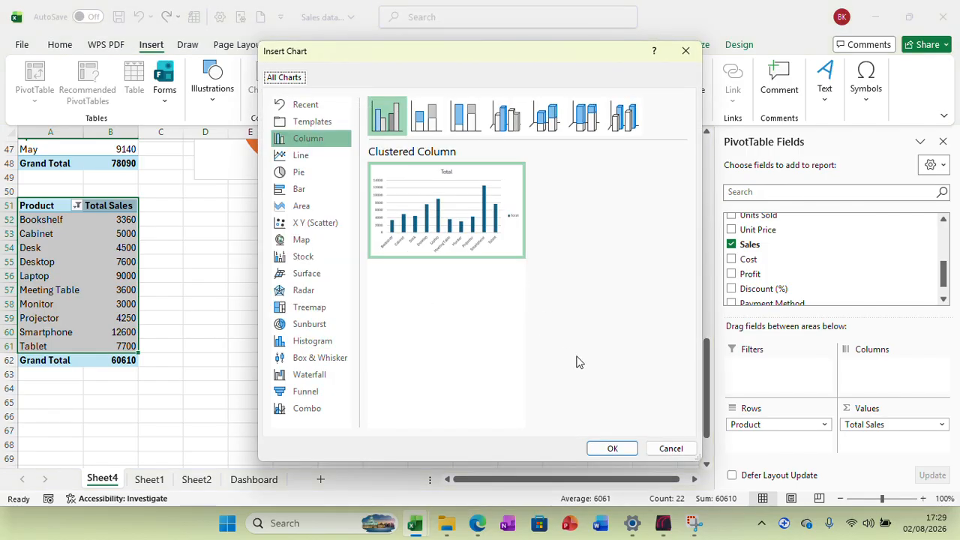
pyautogui.click(613, 447)
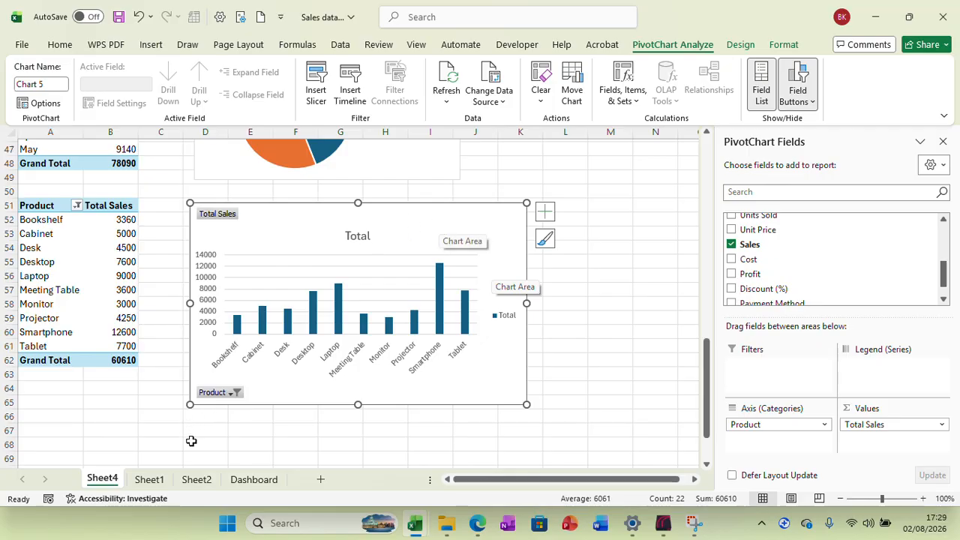
# Copy the text "Top 10 Products by Sales" from D6 on Sheet2 and use it as the new column chart's title
pyautogui.click(199, 480)
pyautogui.click(291, 216)
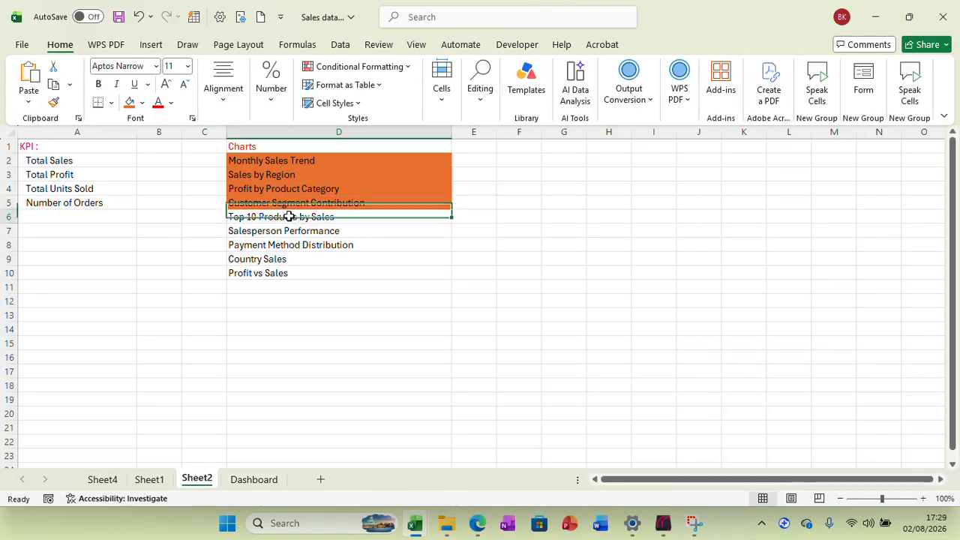
pyautogui.rightClick(290, 217)
pyautogui.click(335, 111)
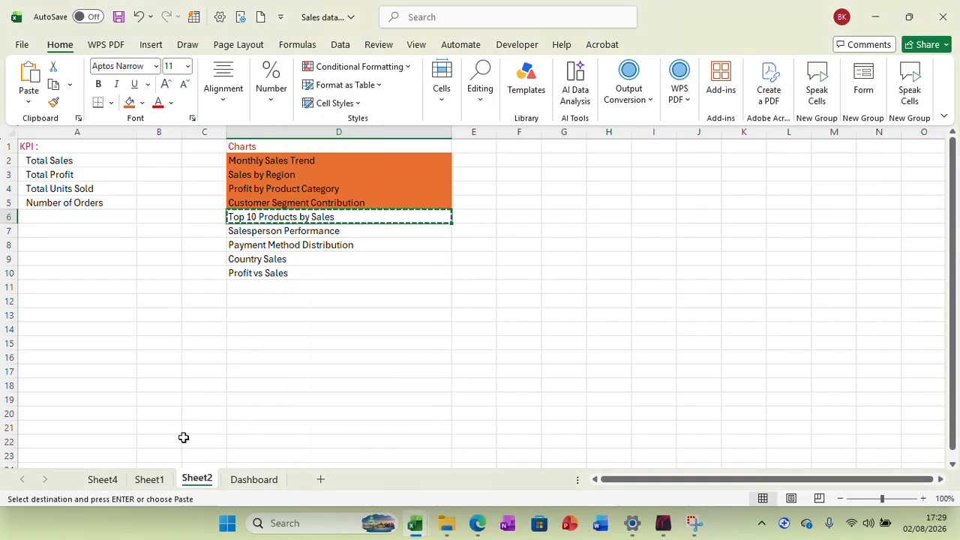
pyautogui.click(102, 480)
pyautogui.click(352, 236)
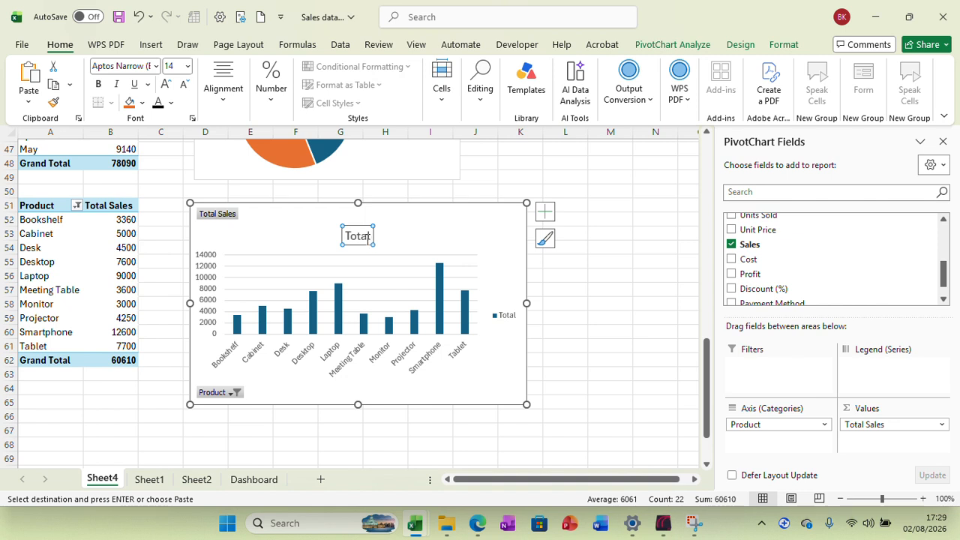
pyautogui.doubleClick(351, 236)
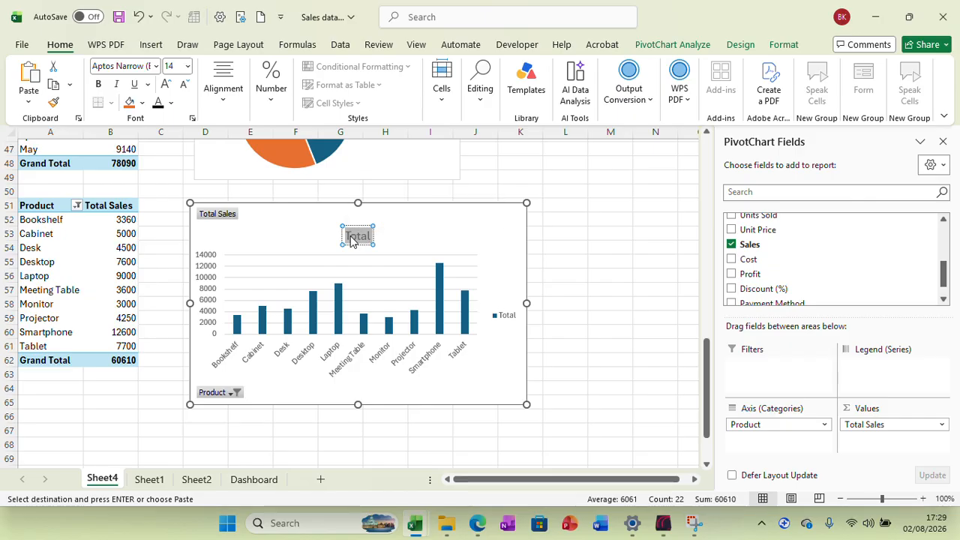
pyautogui.hotkey('ctrl', 'v')
# Hide all field buttons on the Top 10 Products by Sales chart and delete its legend
pyautogui.rightClick(225, 214)
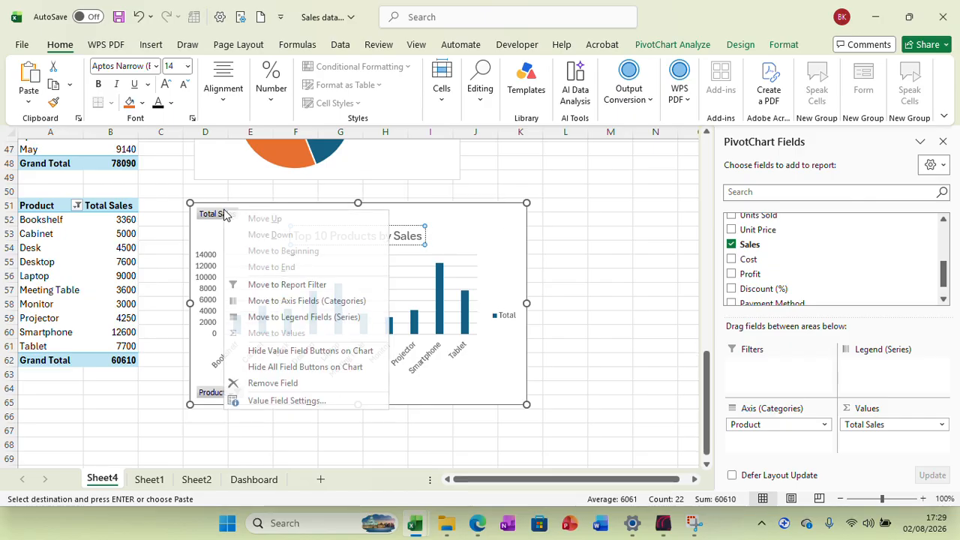
pyautogui.click(284, 366)
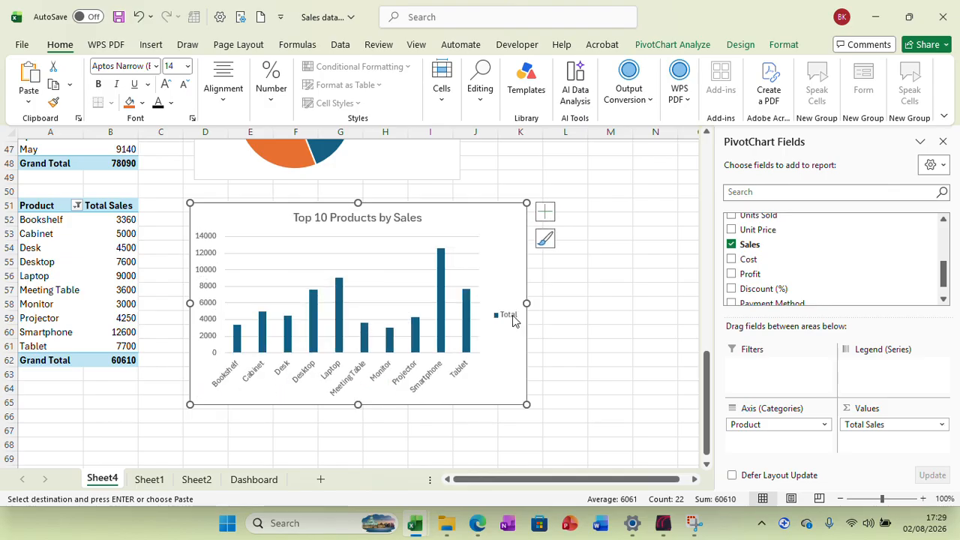
pyautogui.click(514, 321)
pyautogui.press('Delete')
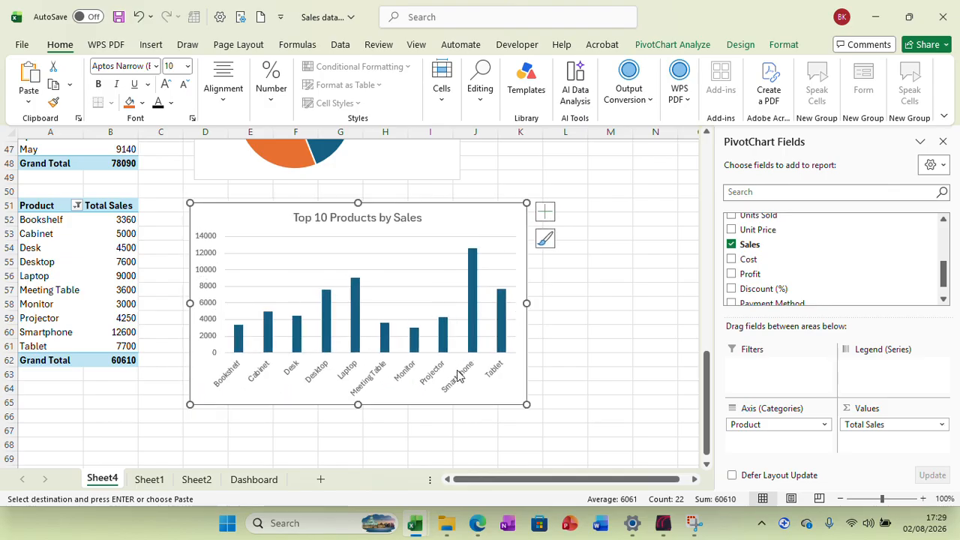
# Make the category axis labels, title and value axis labels of the Top 10 Products by Sales chart bold and black
pyautogui.click(455, 379)
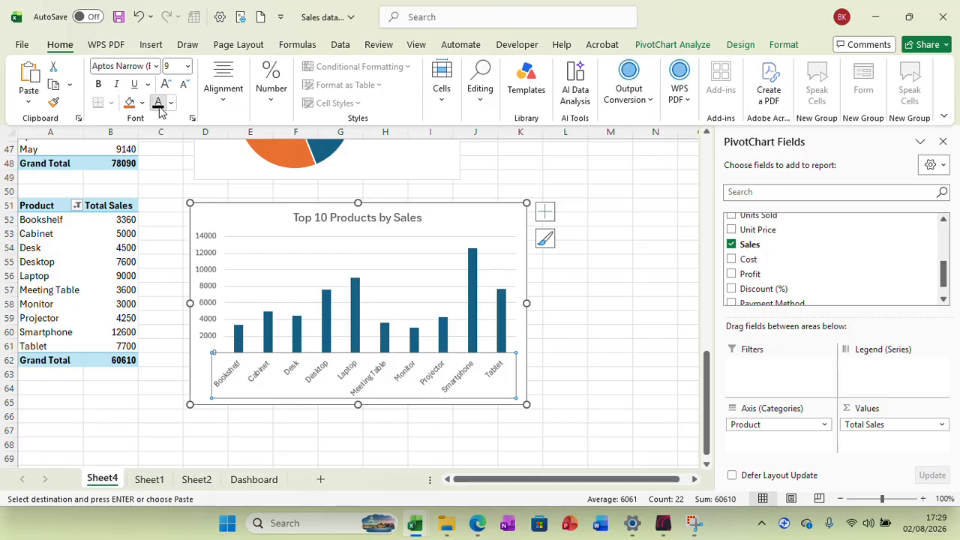
pyautogui.click(368, 223)
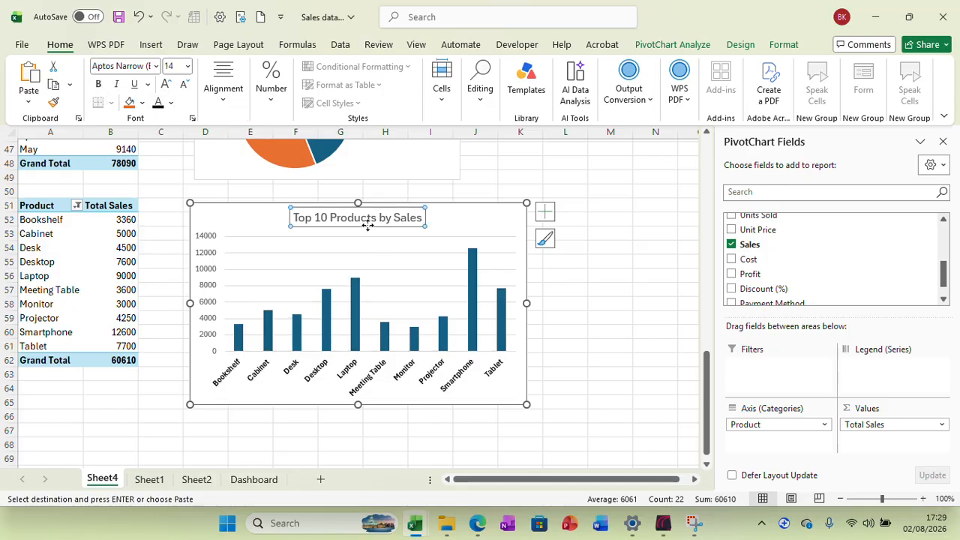
pyautogui.click(98, 84)
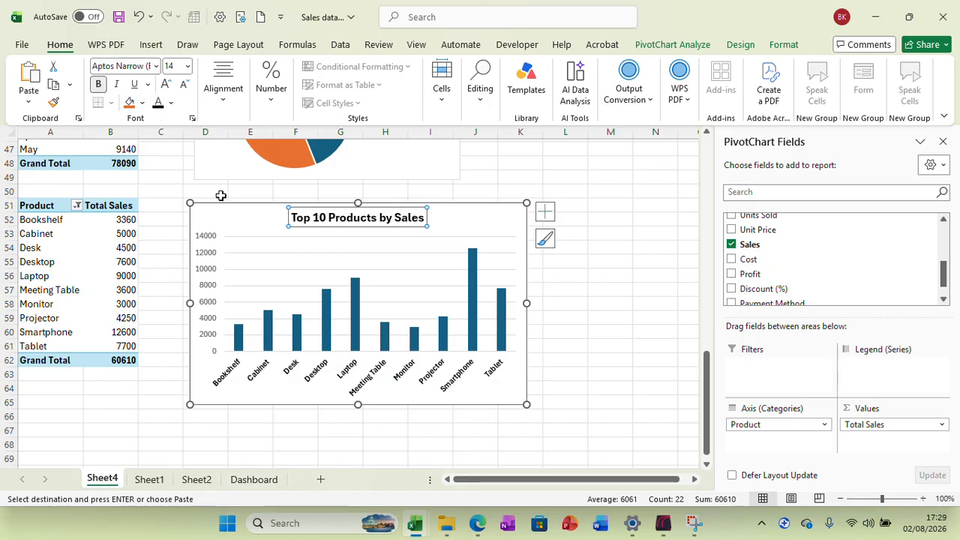
pyautogui.click(212, 258)
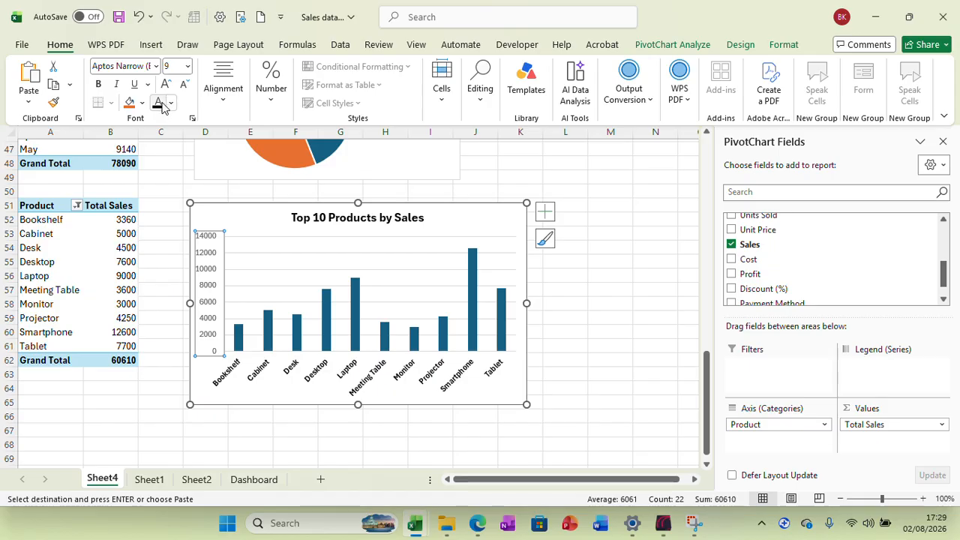
pyautogui.click(99, 85)
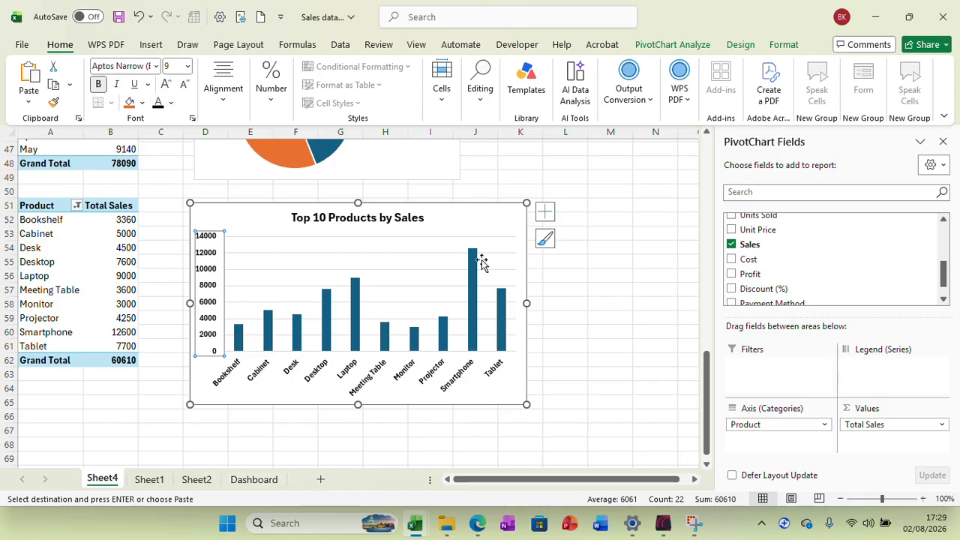
# Resize the Top 10 Products by Sales chart to 6 cm high and 10 cm wide
pyautogui.click(482, 212)
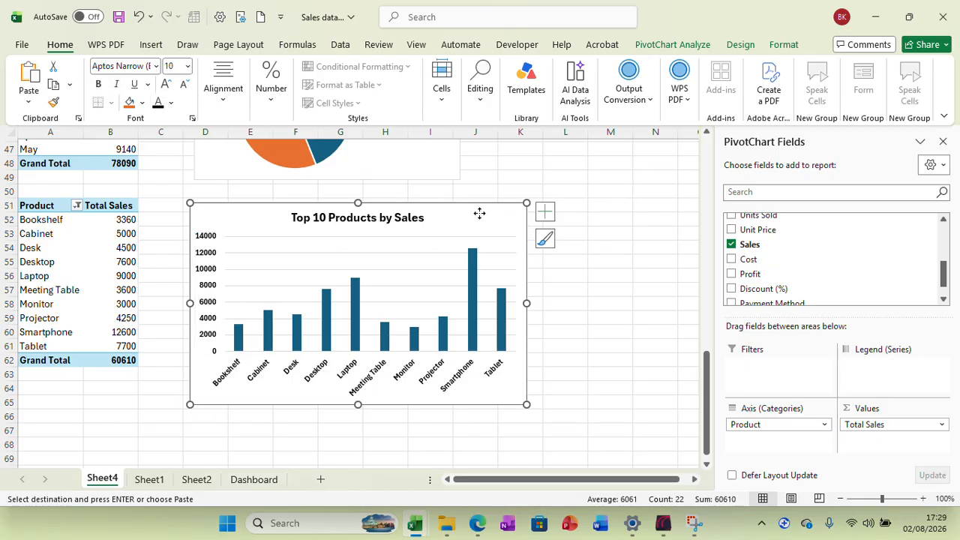
pyautogui.click(793, 45)
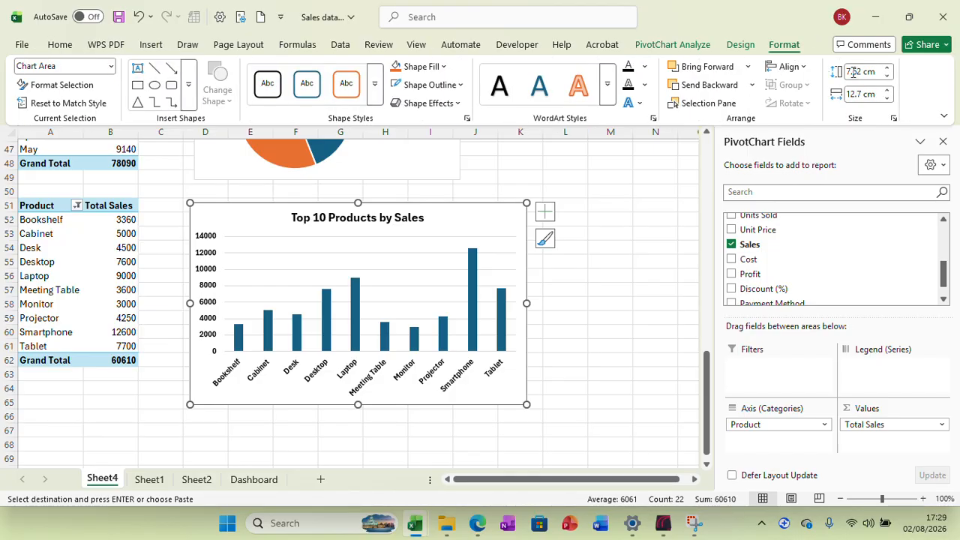
pyautogui.click(853, 71)
pyautogui.write('6')
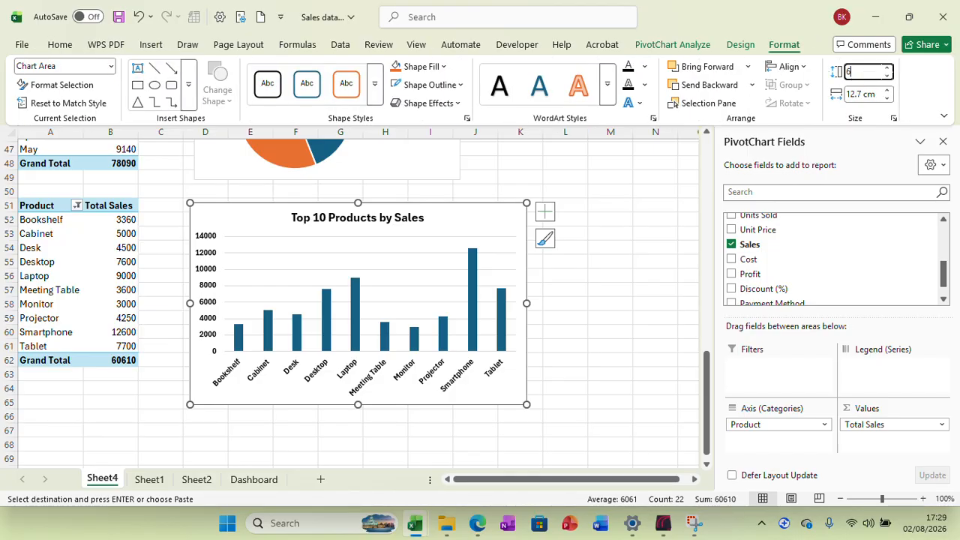
pyautogui.click(853, 93)
pyautogui.write('10')
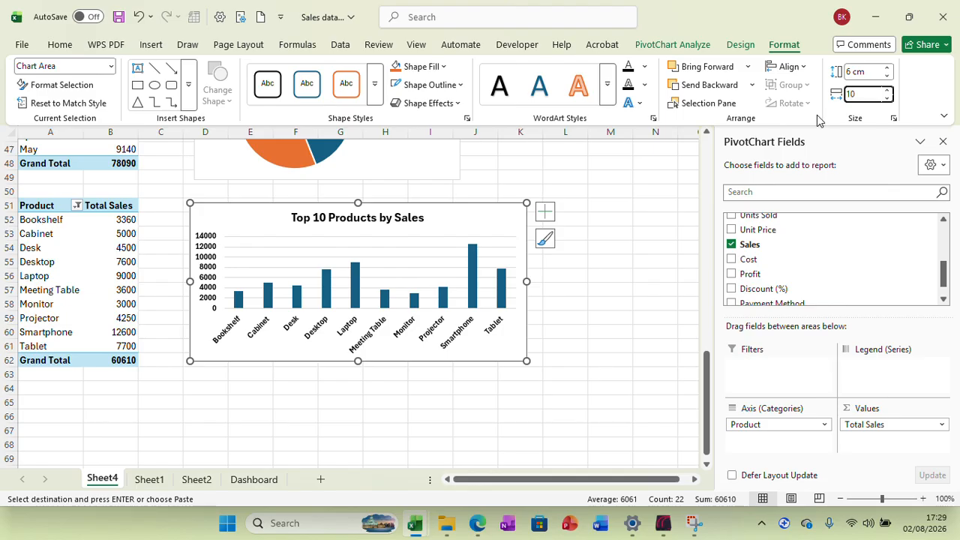
pyautogui.click(598, 299)
# Copy the Top 10 Products by Sales chart to the Dashboard sheet and place it directly below the Sales by Region chart
pyautogui.click(424, 216)
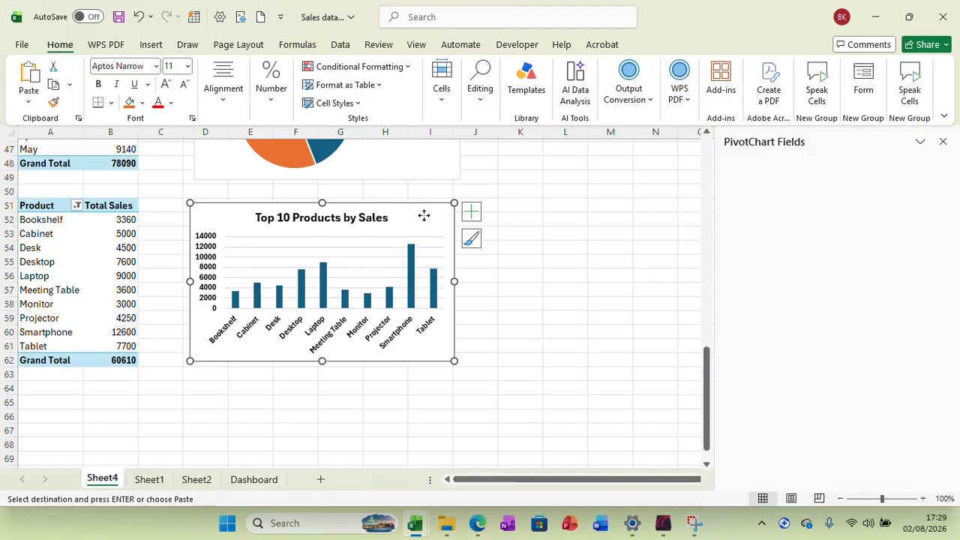
pyautogui.rightClick(424, 219)
pyautogui.click(461, 132)
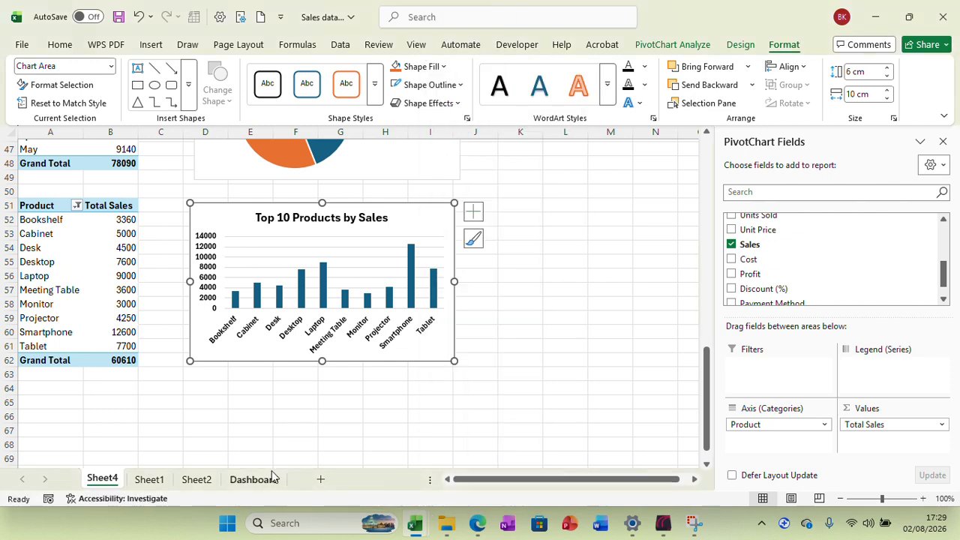
pyautogui.click(254, 479)
pyautogui.rightClick(444, 436)
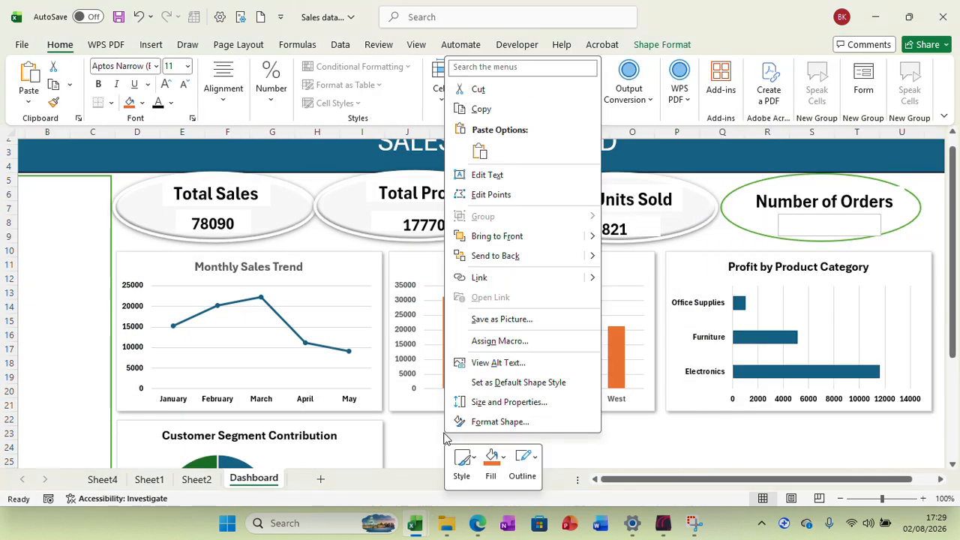
pyautogui.click(479, 153)
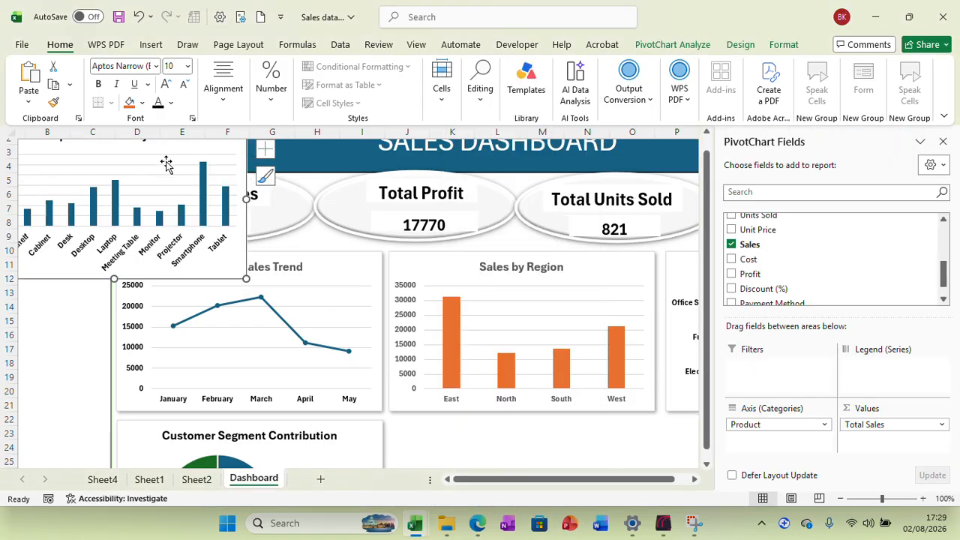
pyautogui.moveTo(213, 150); pyautogui.dragTo(628, 445)
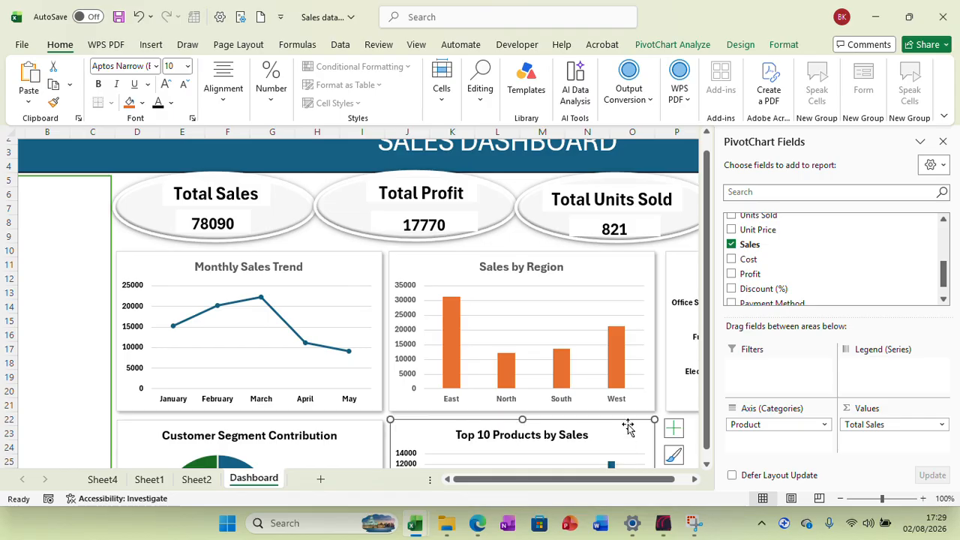
# Apply the first outer shadow preset to the Top 10 Products by Sales chart and close the PivotChart Fields pane
pyautogui.click(780, 47)
pyautogui.click(449, 103)
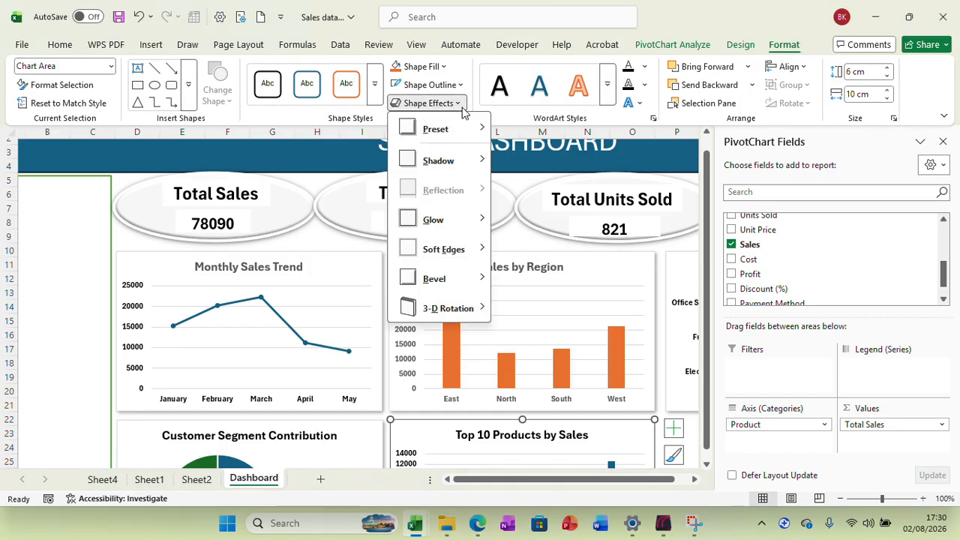
pyautogui.moveTo(456, 164)
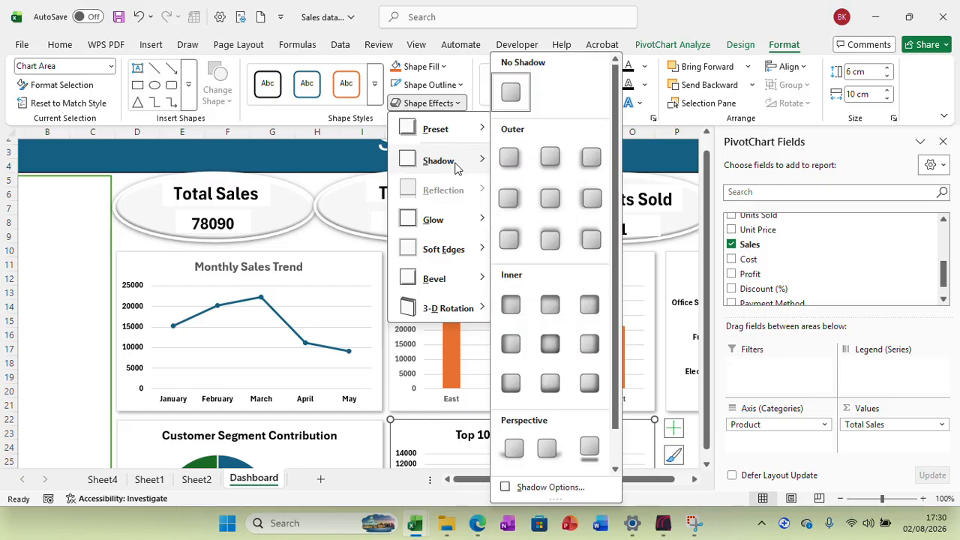
pyautogui.click(508, 164)
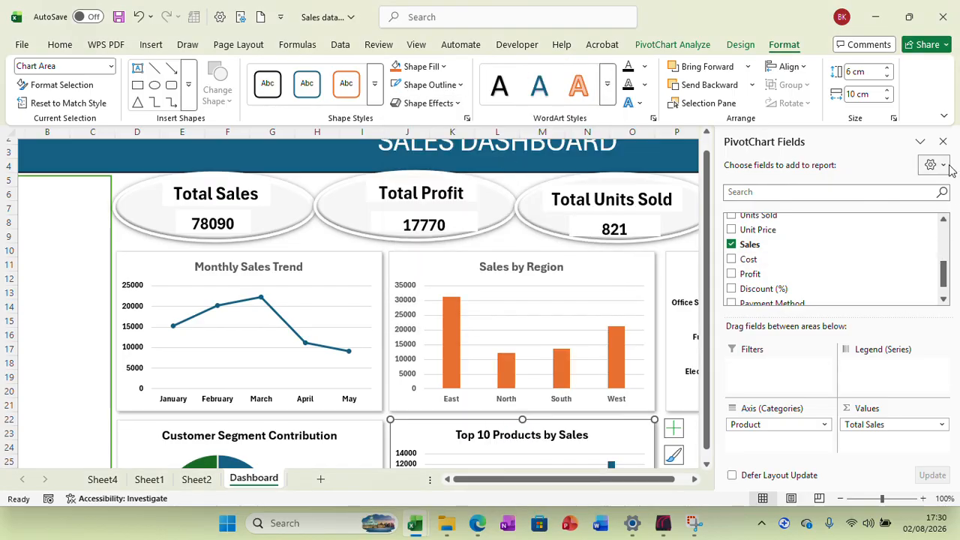
pyautogui.click(942, 141)
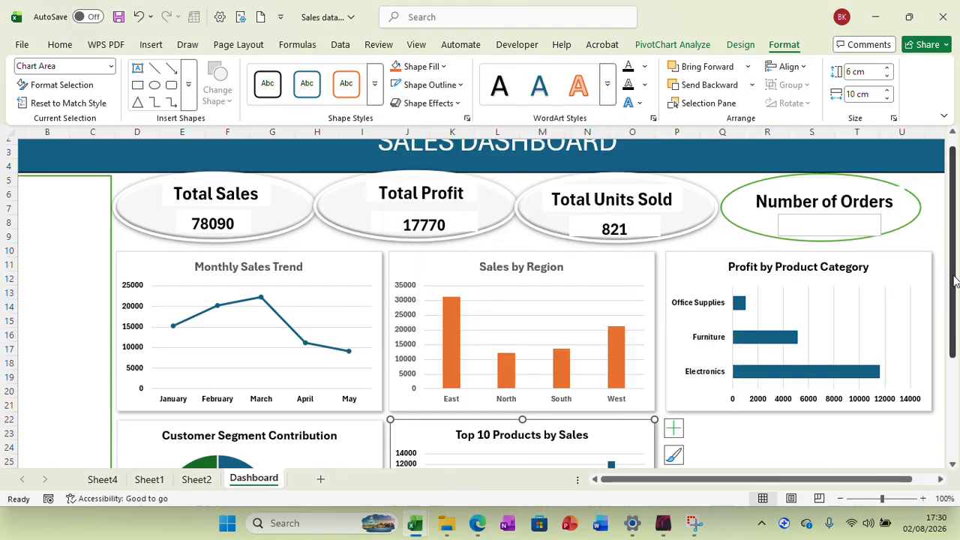
# Extend the lower edge of the dashboard's large background rectangle downward past row 35
pyautogui.moveTo(955, 280); pyautogui.dragTo(955, 376)
pyautogui.click(786, 357)
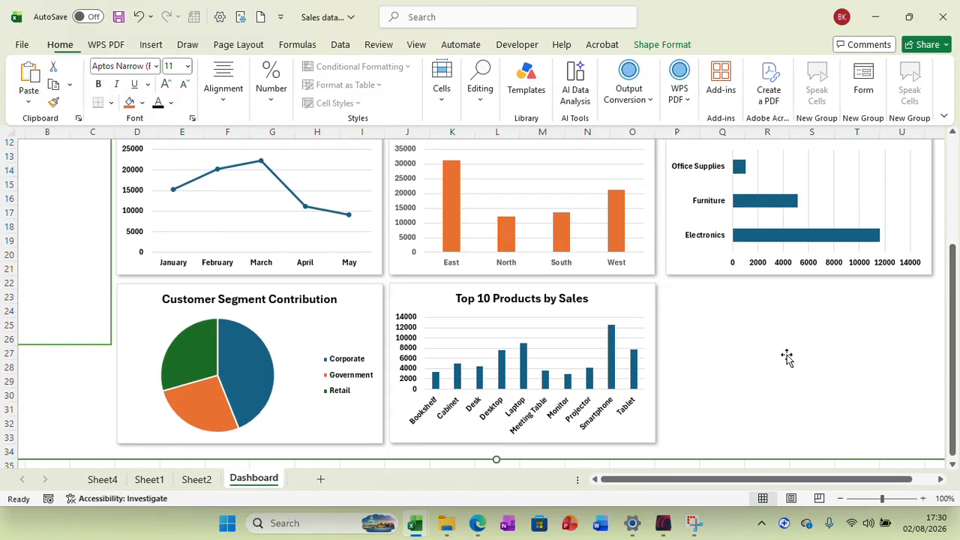
pyautogui.moveTo(497, 459); pyautogui.dragTo(503, 538)
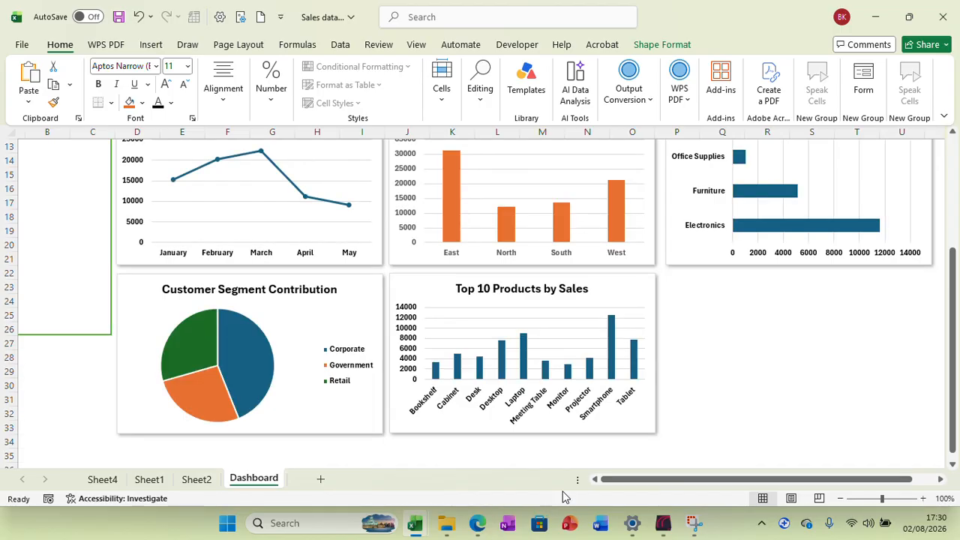
# Fill the Top 10 Products by Sales entry in the Sheet2 chart list with the orange used for the entries above
pyautogui.click(149, 479)
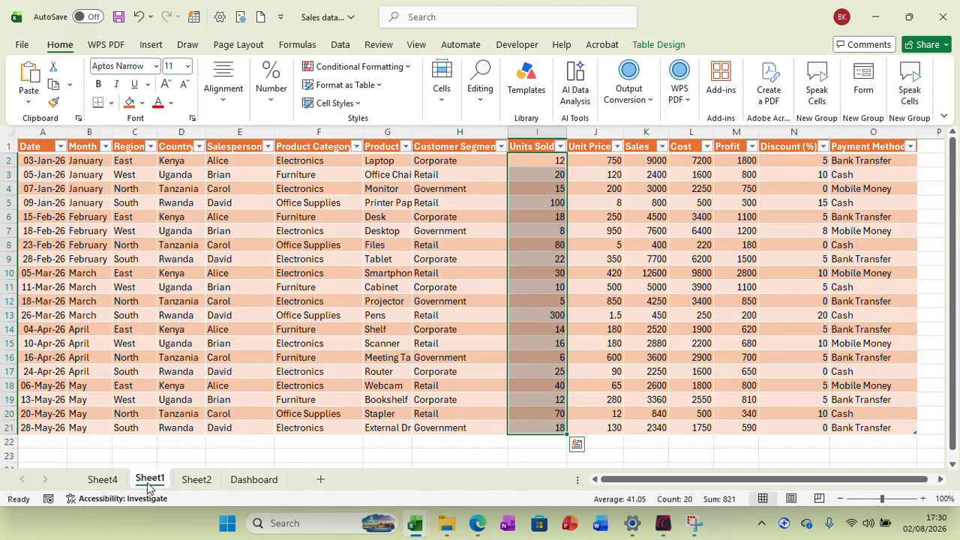
pyautogui.click(194, 480)
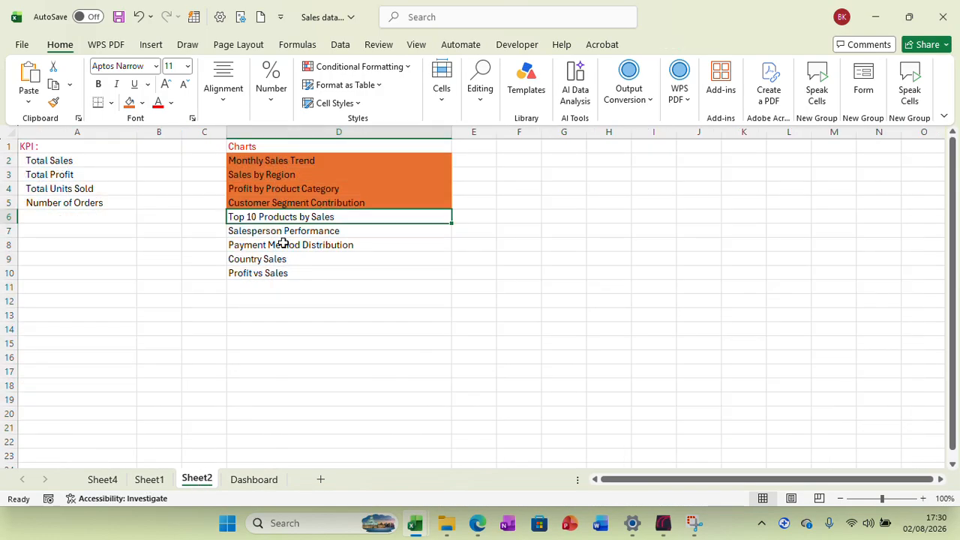
pyautogui.click(129, 102)
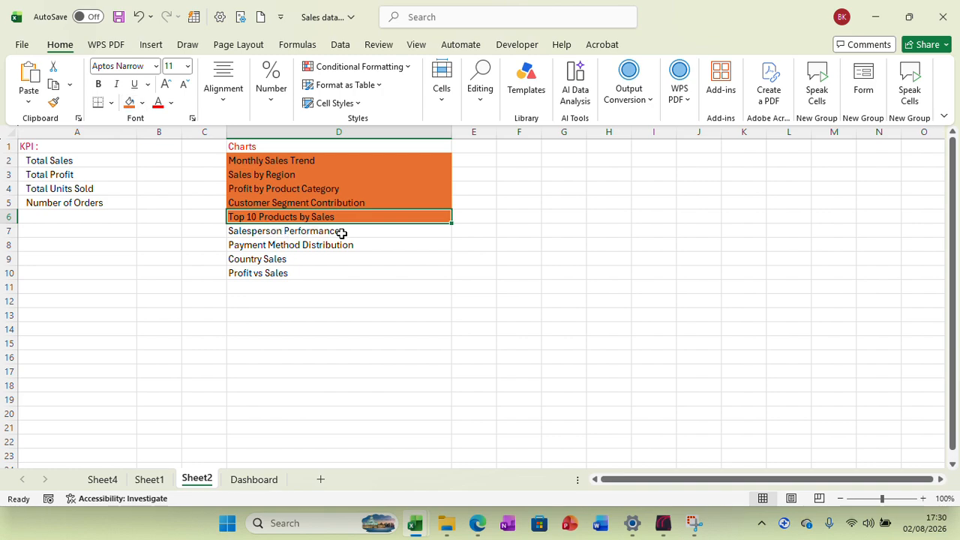
# Copy the Month pivot table from the beginning of Sheet4 and paste it at A64, below the Product pivot table
pyautogui.click(150, 479)
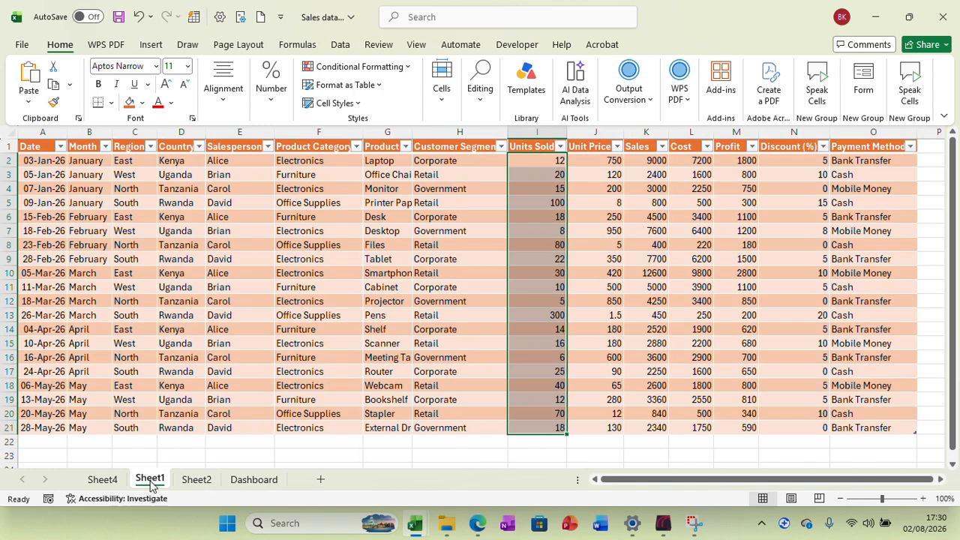
pyautogui.click(102, 480)
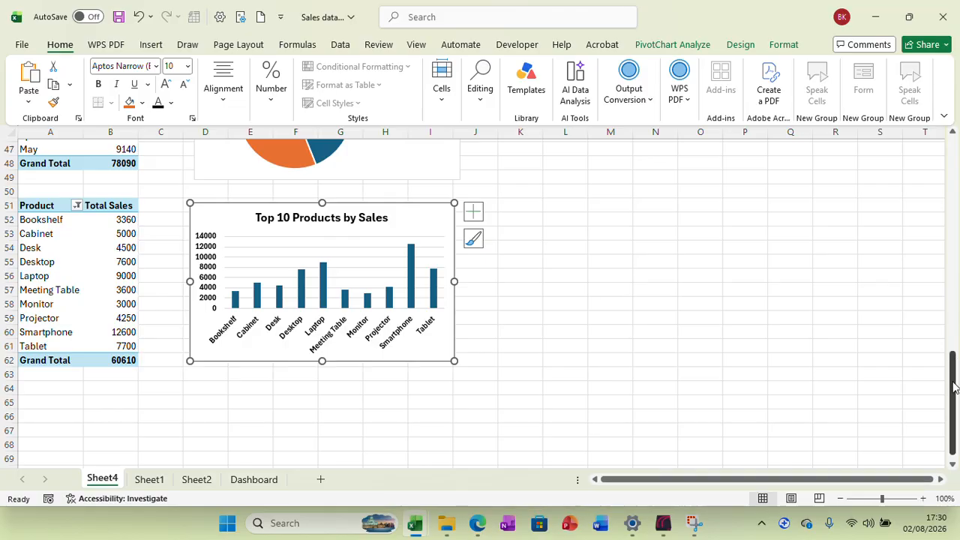
pyautogui.moveTo(954, 387); pyautogui.dragTo(954, 143)
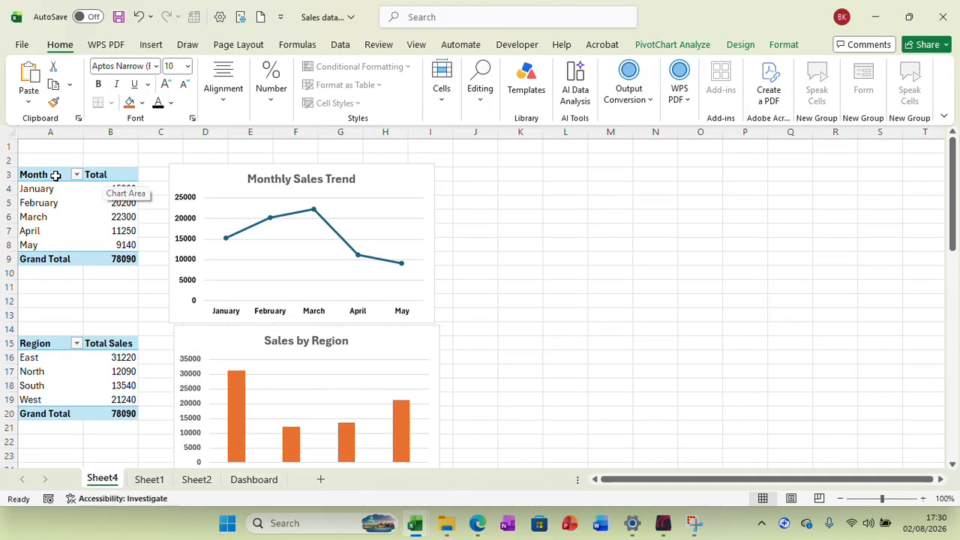
pyautogui.moveTo(53, 174); pyautogui.dragTo(125, 260)
pyautogui.rightClick(125, 259)
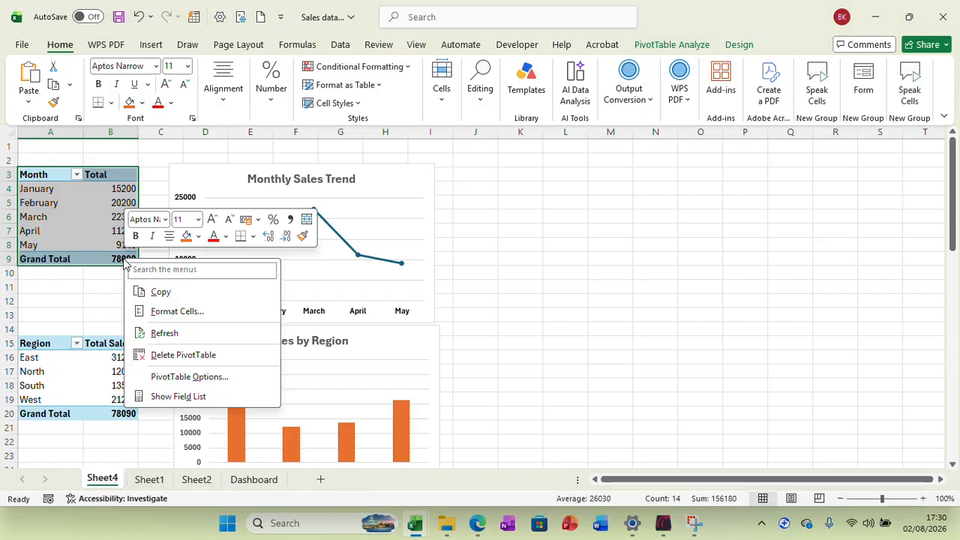
pyautogui.click(167, 291)
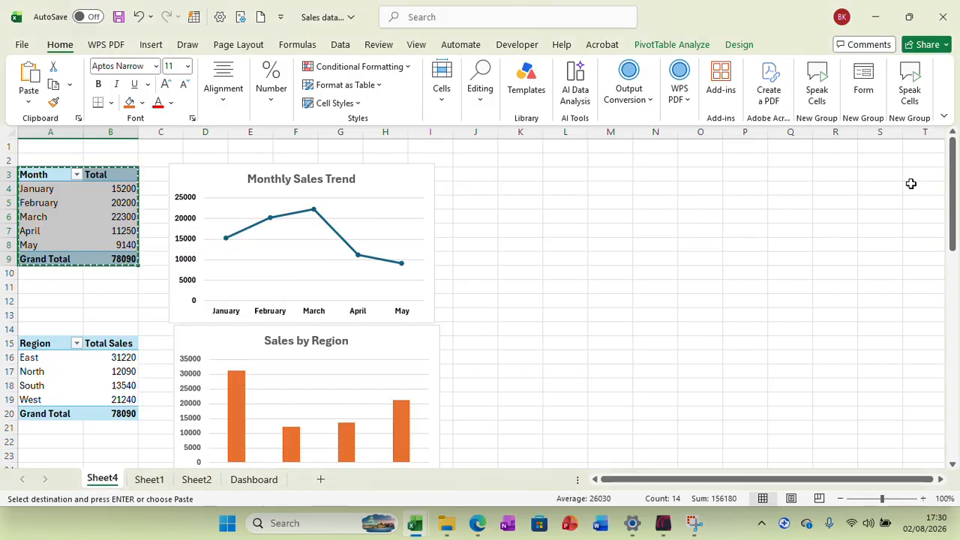
pyautogui.moveTo(952, 182); pyautogui.dragTo(952, 389)
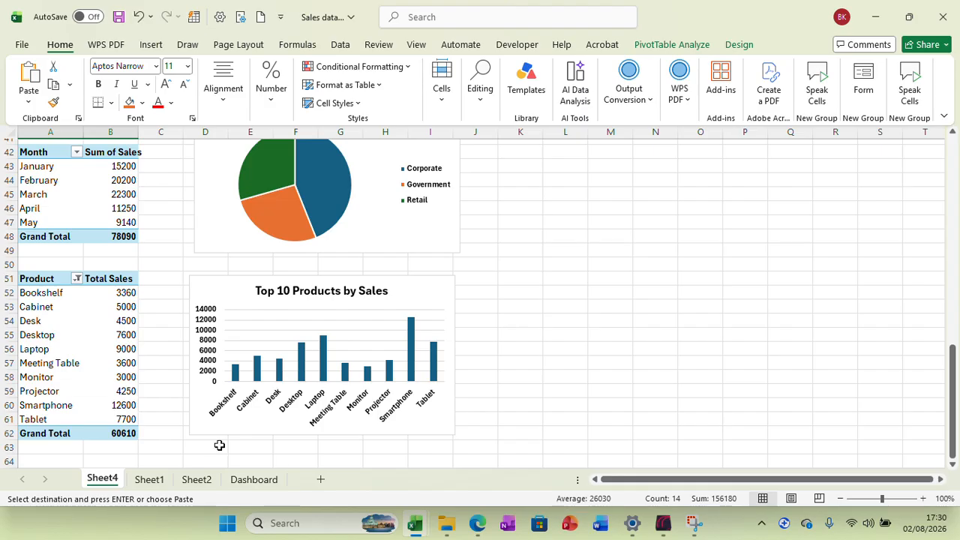
pyautogui.click(68, 462)
pyautogui.hotkey('ctrl', 'v')
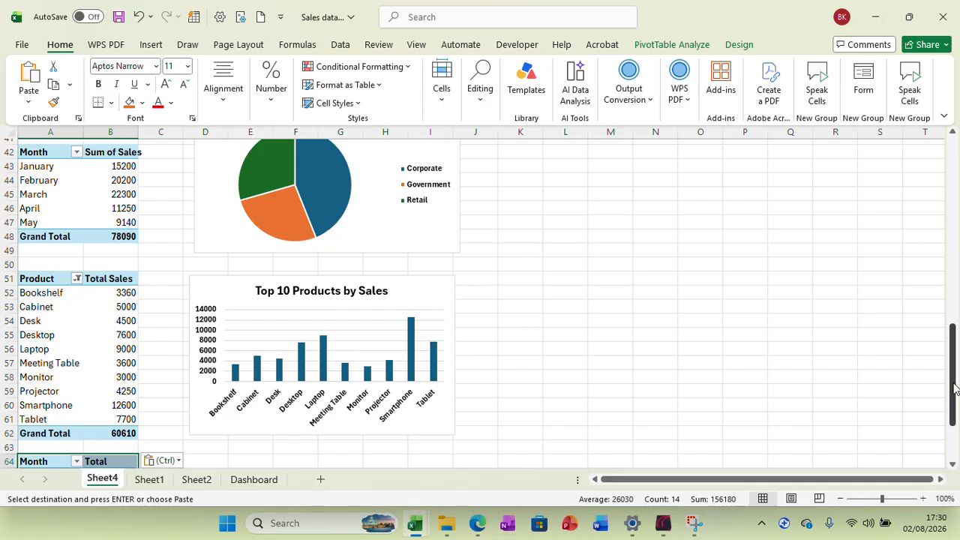
# In the pasted pivot table, replace the Month row field with Salesperson and the Total value with the sum of Sales
pyautogui.moveTo(956, 439); pyautogui.dragTo(891, 407)
pyautogui.click(61, 363)
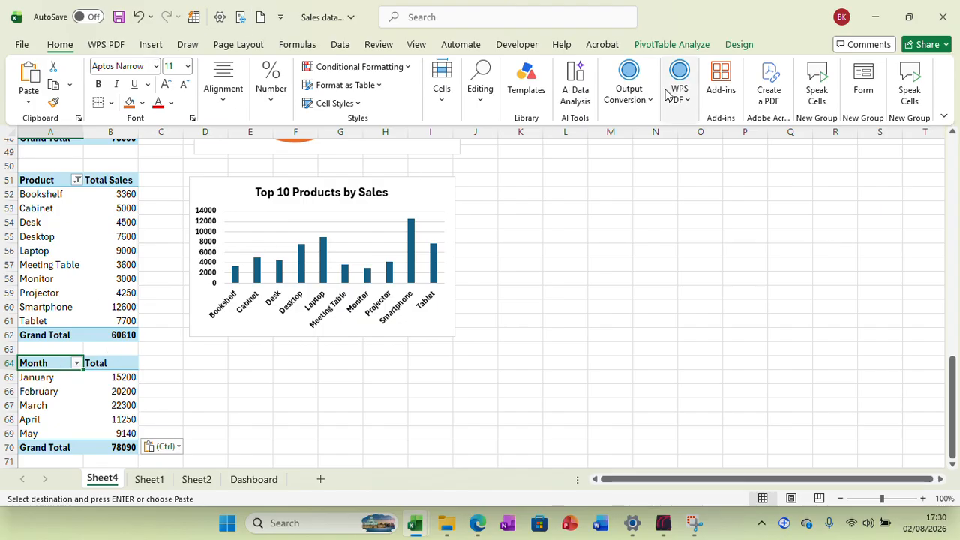
pyautogui.click(683, 46)
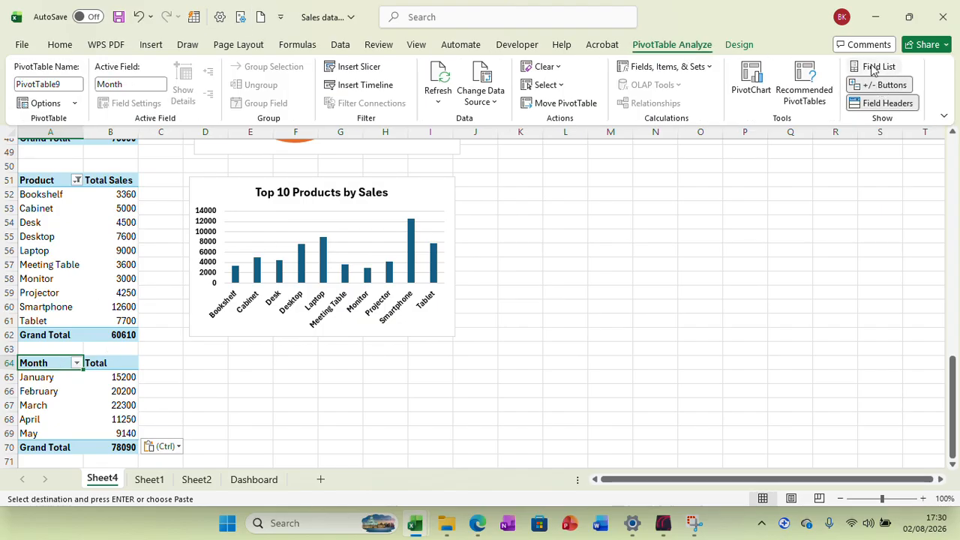
pyautogui.click(874, 67)
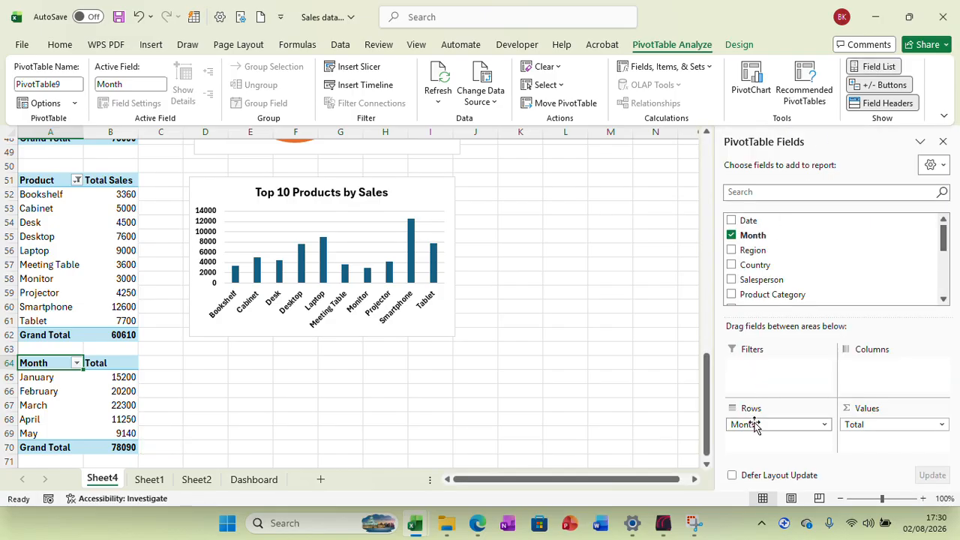
pyautogui.moveTo(760, 425); pyautogui.dragTo(855, 247)
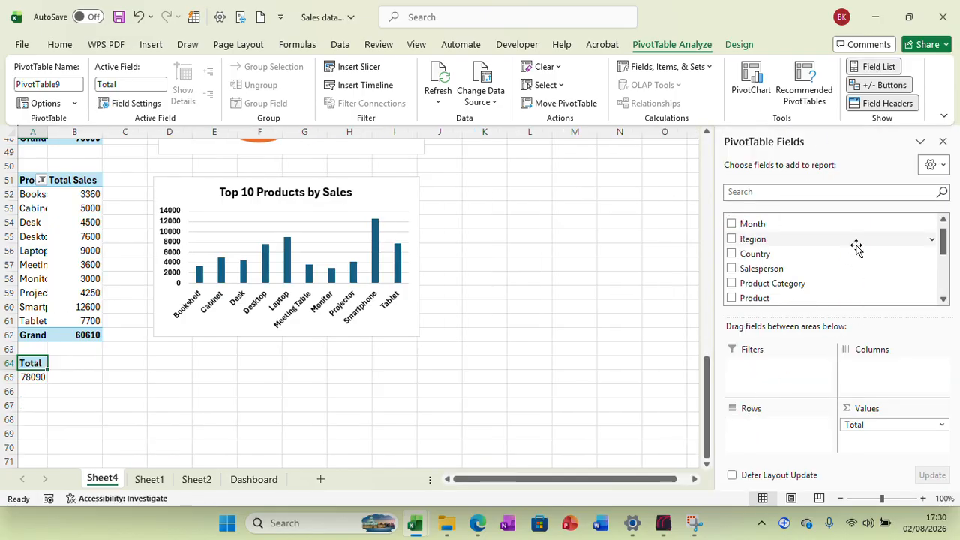
pyautogui.moveTo(767, 274); pyautogui.dragTo(772, 424)
pyautogui.moveTo(861, 426); pyautogui.dragTo(944, 276)
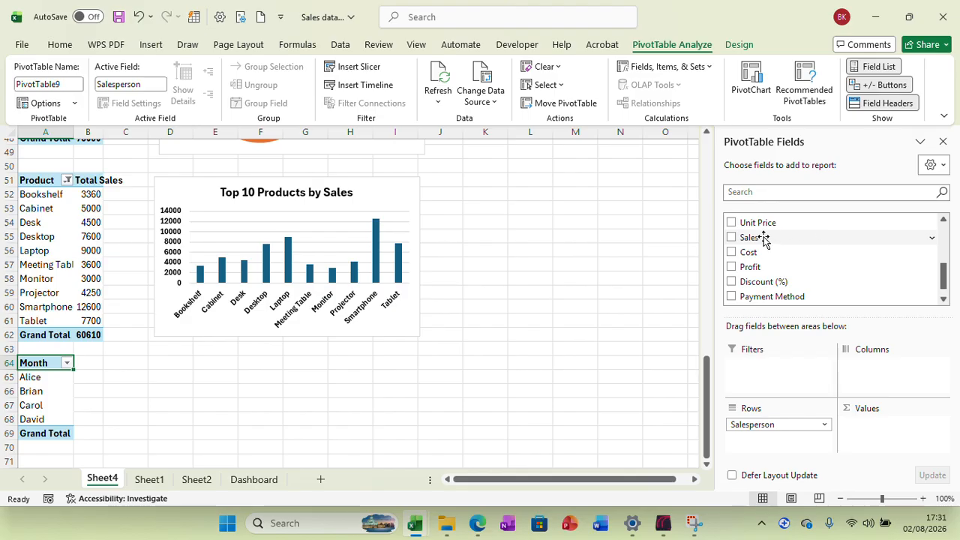
pyautogui.moveTo(764, 239); pyautogui.dragTo(890, 442)
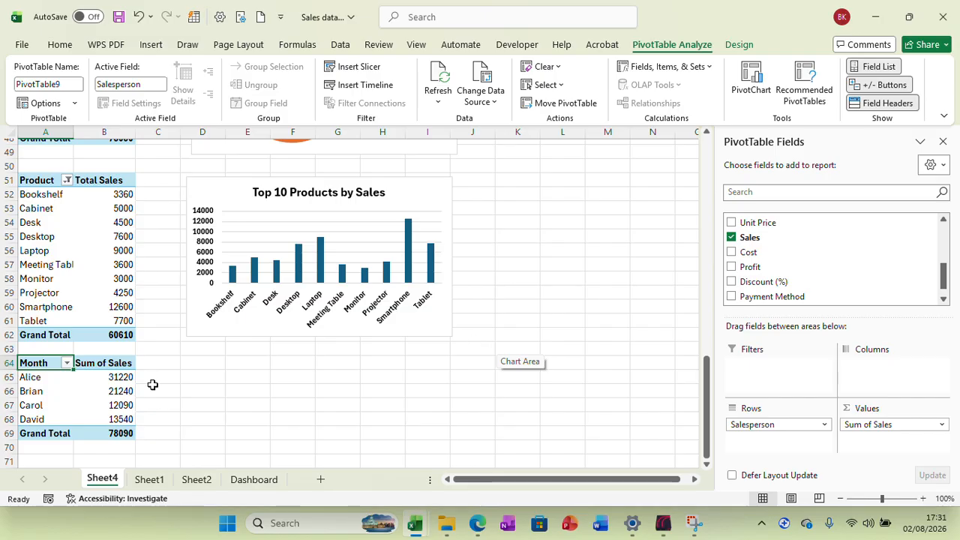
# Rename the row header of the new pivot table in A64 as Salesperson
pyautogui.write('Sales')
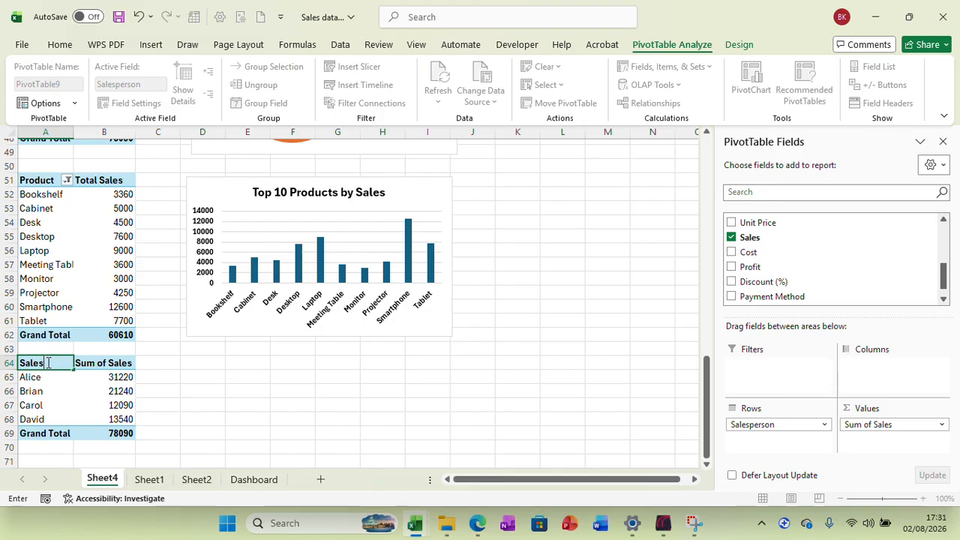
pyautogui.write('person')
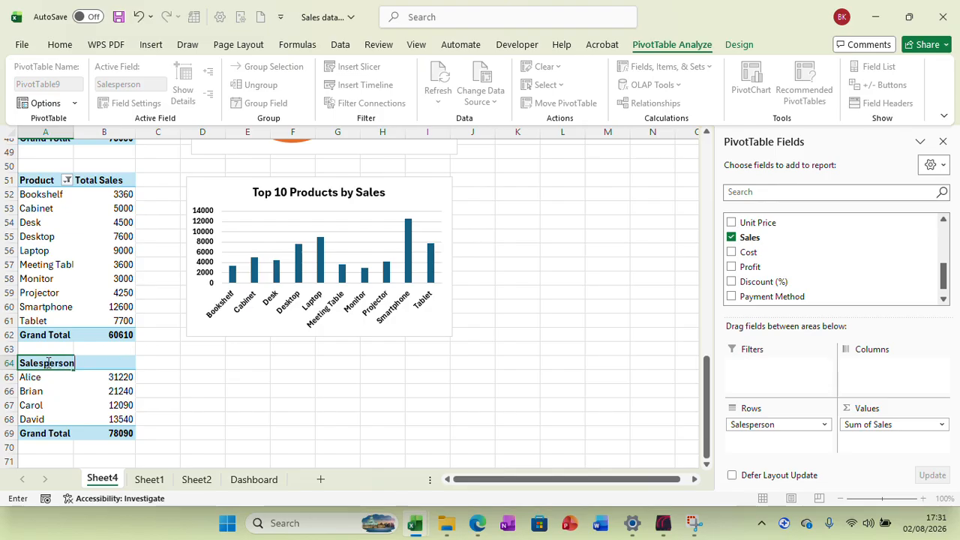
pyautogui.click(191, 402)
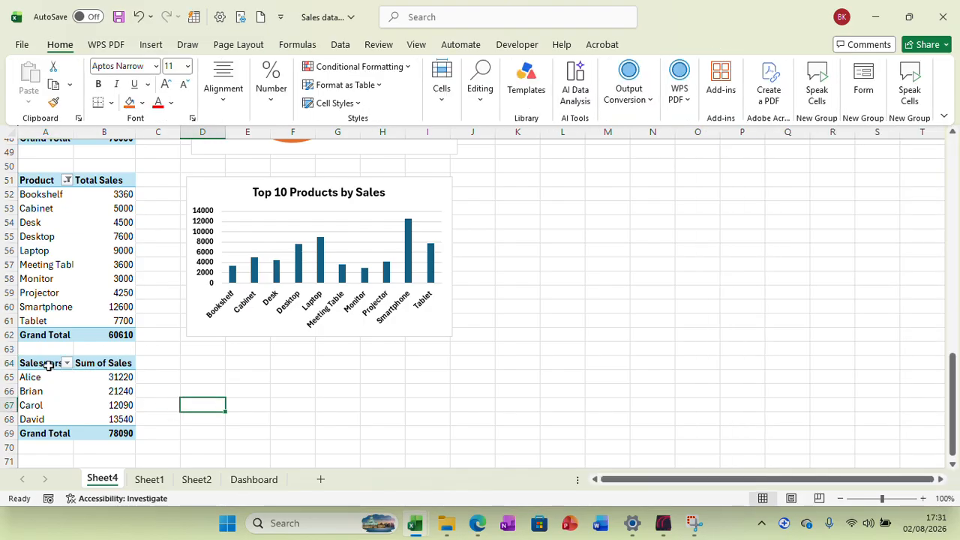
# Insert a clustered column pivot chart from the Salesperson pivot table
pyautogui.moveTo(53, 364); pyautogui.dragTo(107, 414)
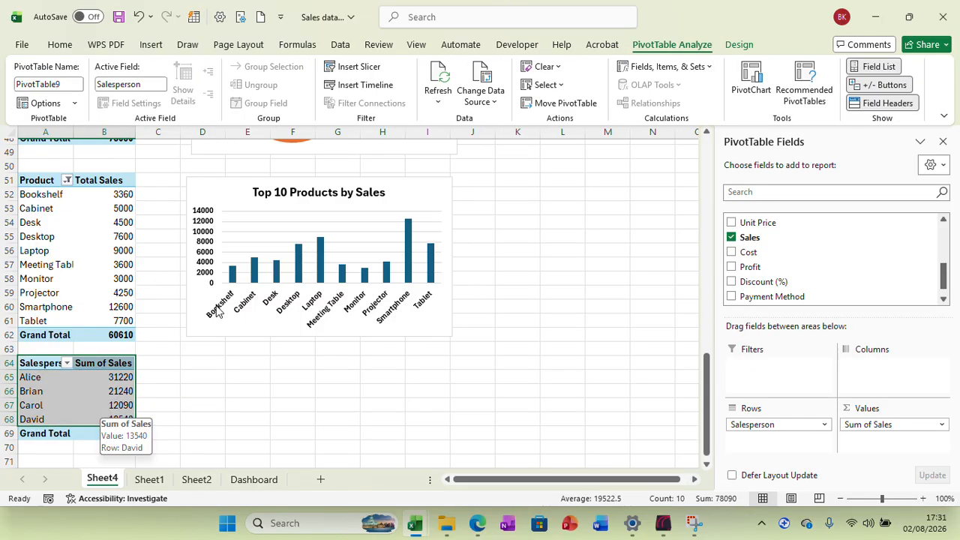
pyautogui.click(150, 45)
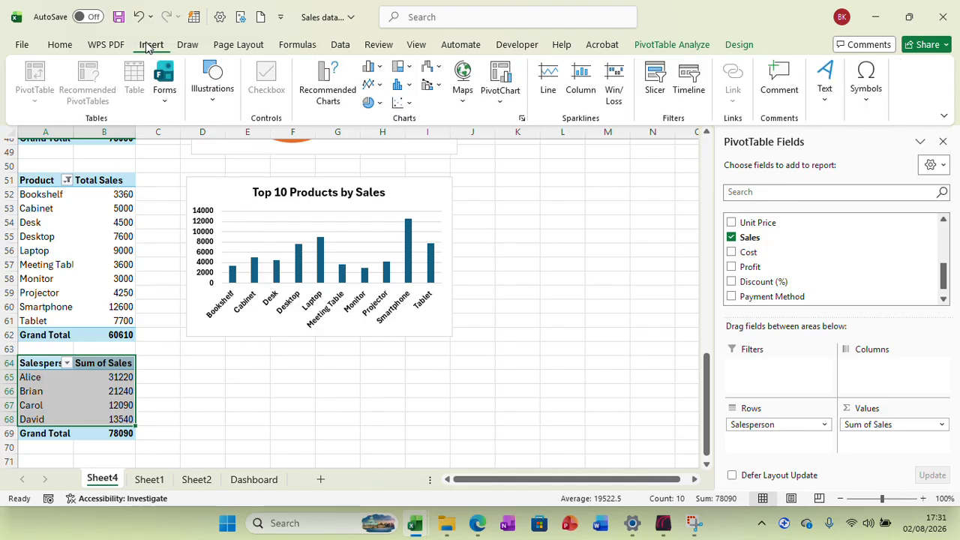
pyautogui.click(333, 93)
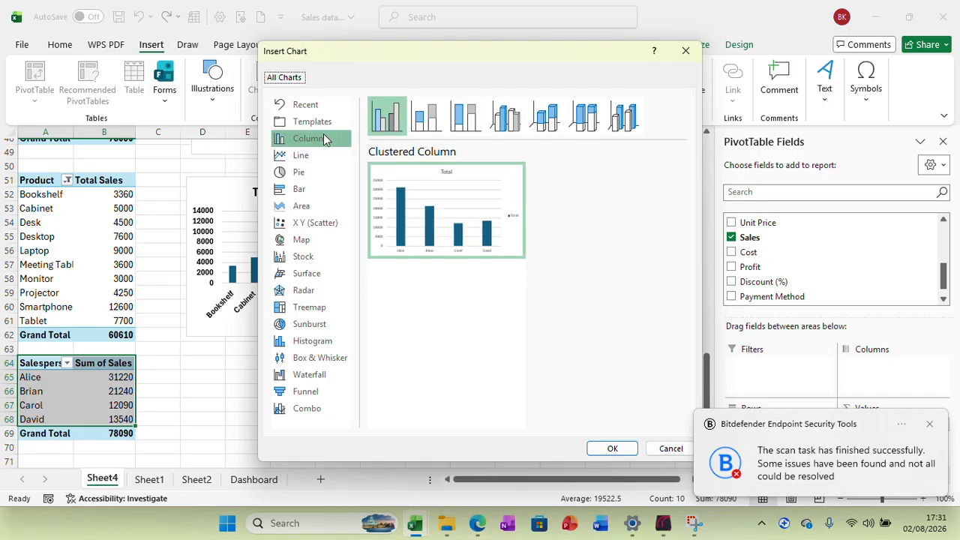
pyautogui.click(424, 116)
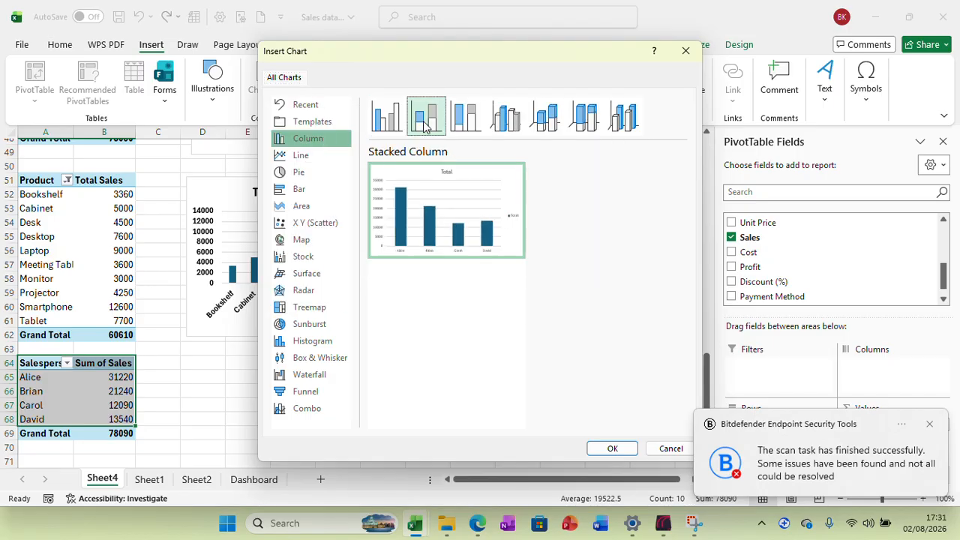
pyautogui.moveTo(447, 209)
pyautogui.click(387, 116)
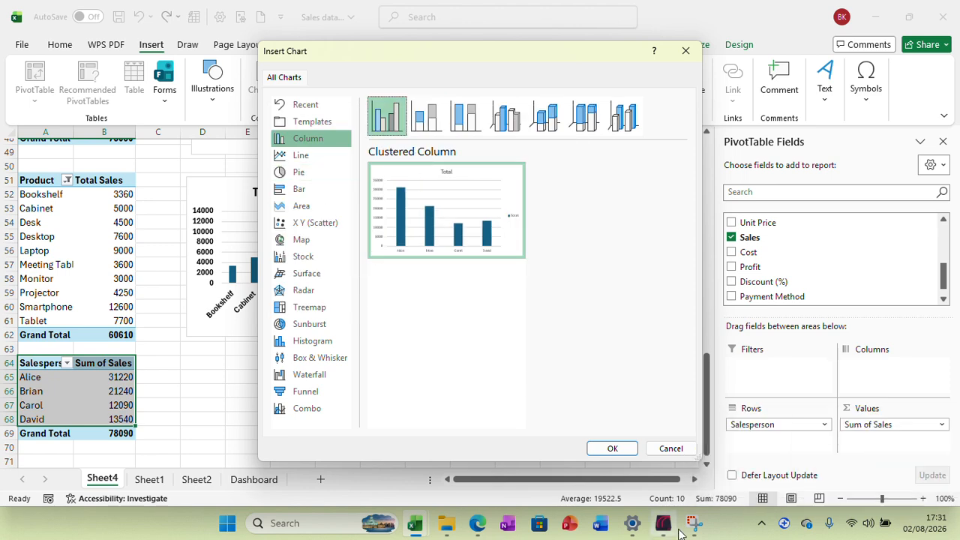
pyautogui.click(600, 449)
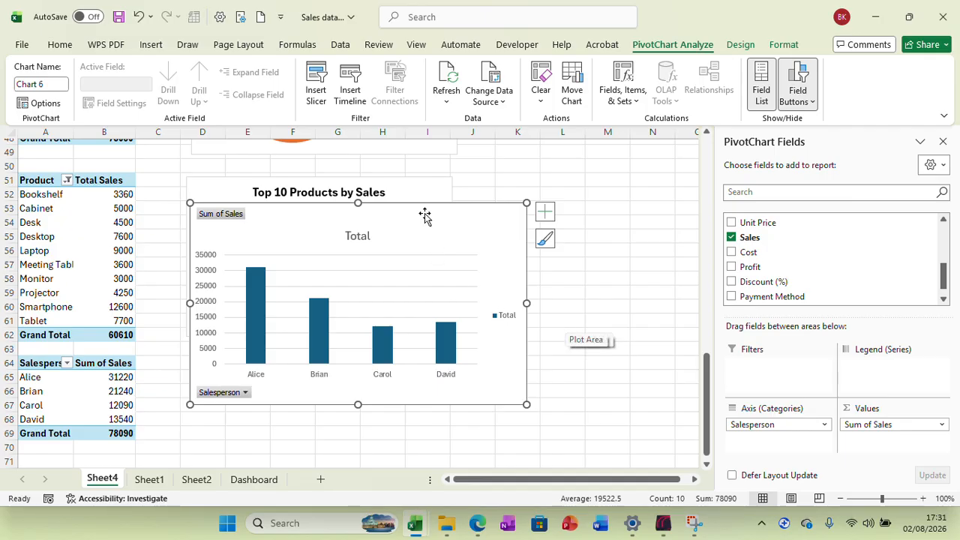
# Move the Salesperson chart below the Top 10 Products by Sales chart and size it 6 cm high and 10 cm wide
pyautogui.moveTo(427, 215); pyautogui.dragTo(413, 357)
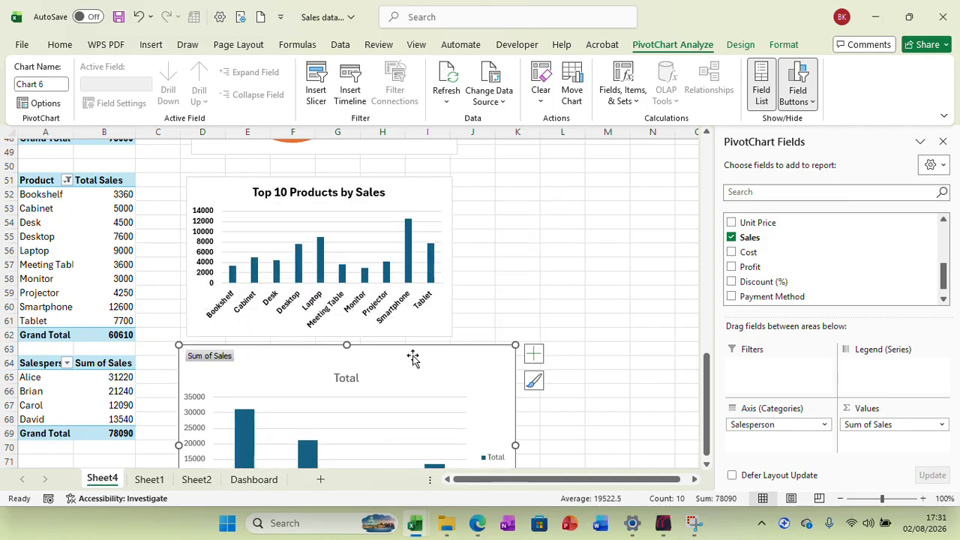
pyautogui.click(780, 47)
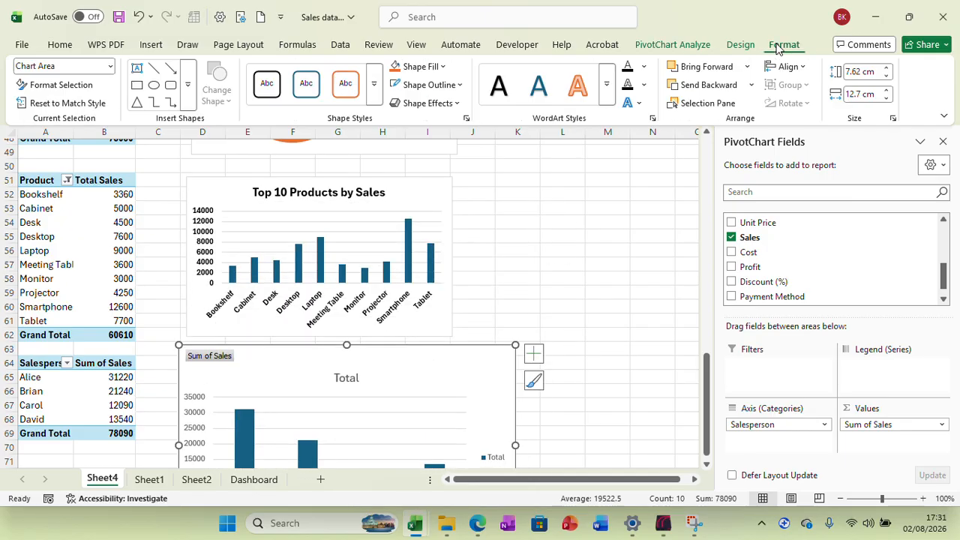
pyautogui.click(861, 73)
pyautogui.write('6')
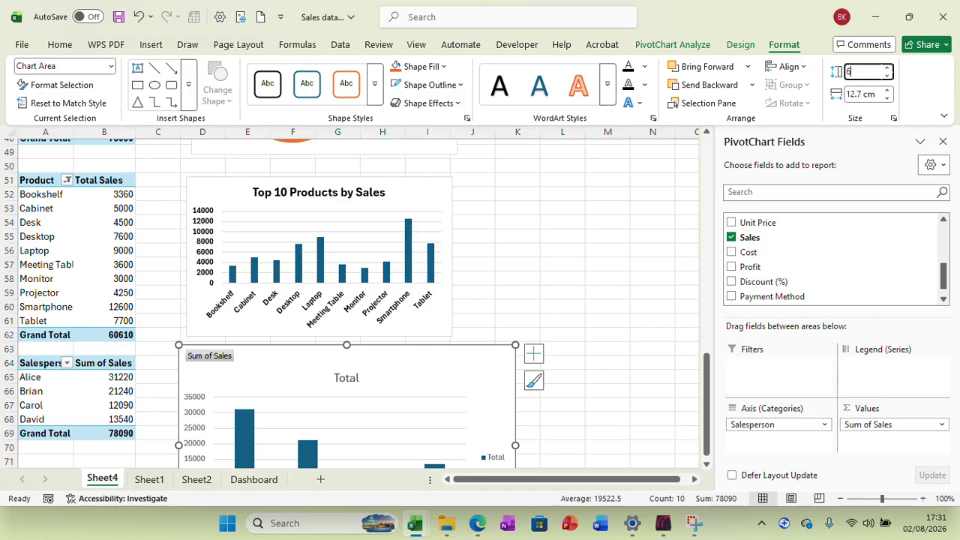
pyautogui.click(859, 93)
pyautogui.write('1')
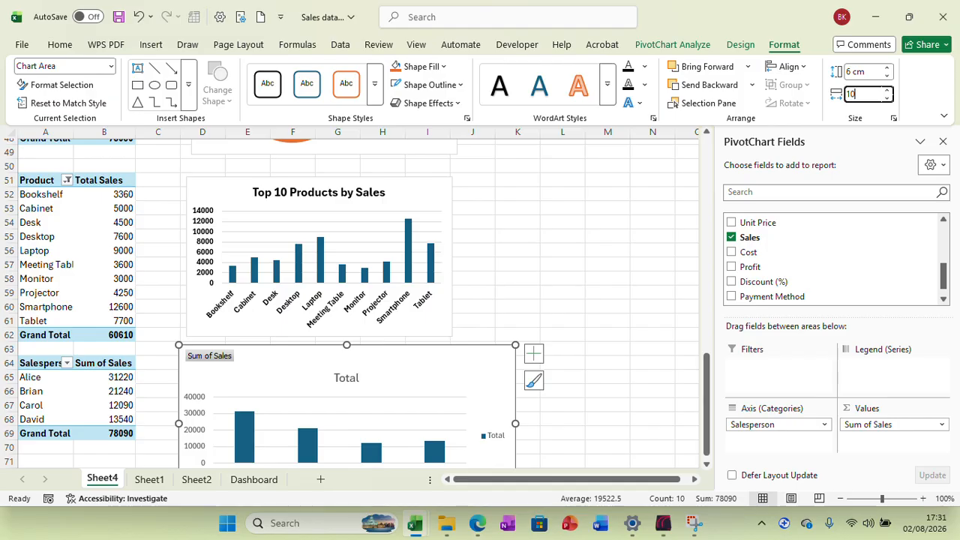
pyautogui.write('0')
pyautogui.click(645, 386)
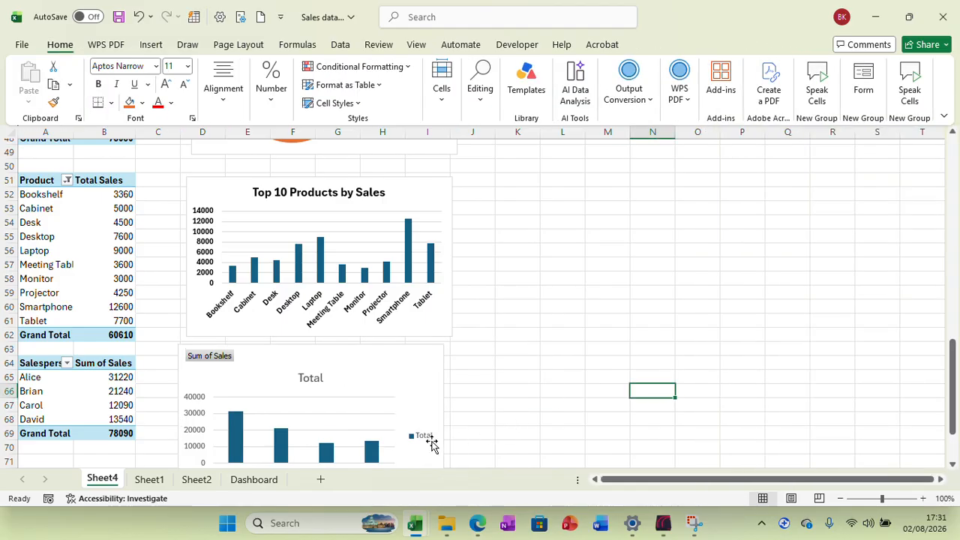
# Delete the legend of the Salesperson chart and hide all its field buttons
pyautogui.click(432, 444)
pyautogui.press('Delete')
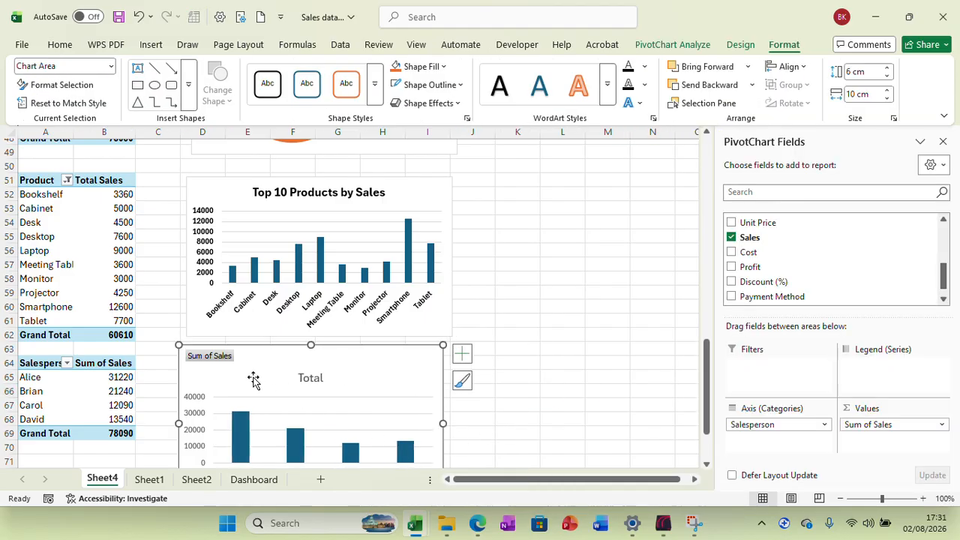
pyautogui.rightClick(215, 356)
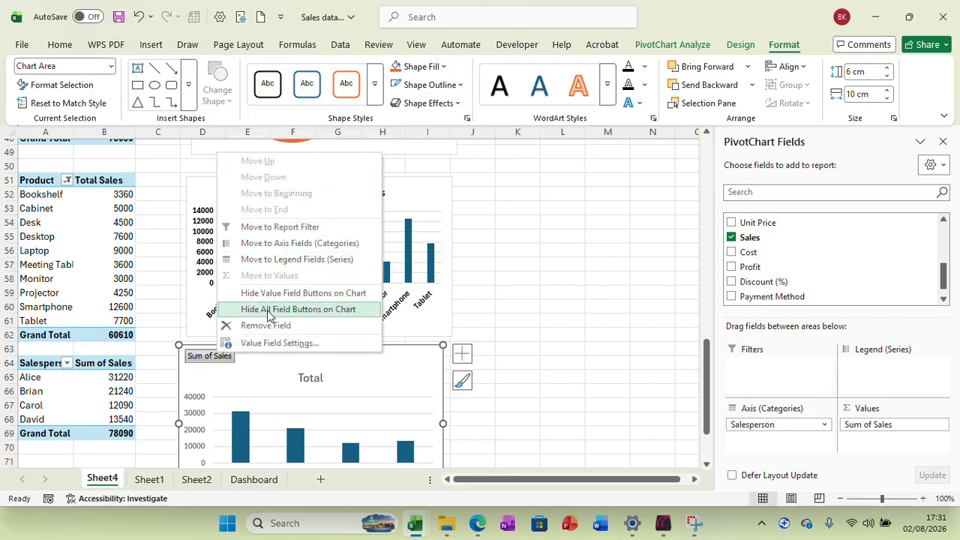
pyautogui.click(268, 310)
# Copy "Salesperson Performance" from D7 of Sheet2 and paste it as the title of the salesperson chart on Sheet4
pyautogui.click(207, 480)
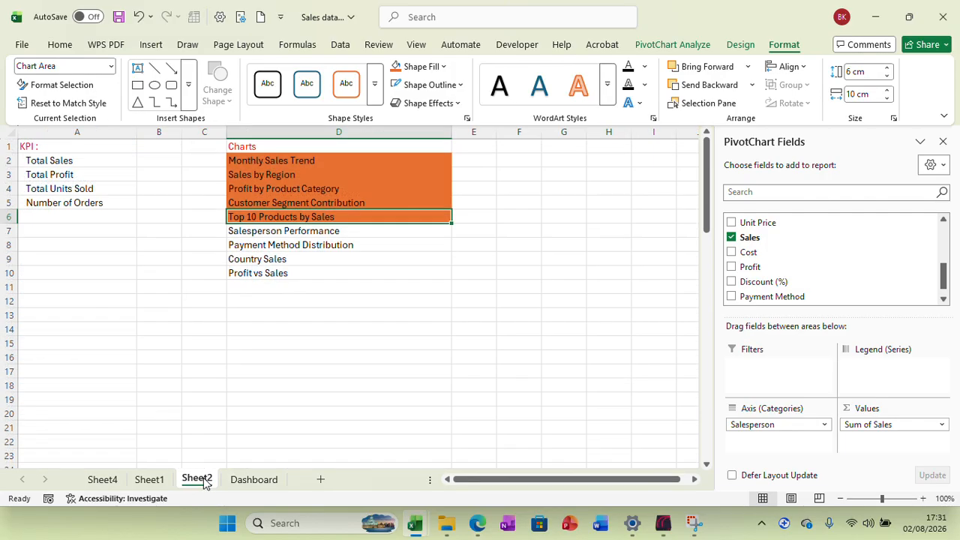
pyautogui.rightClick(304, 233)
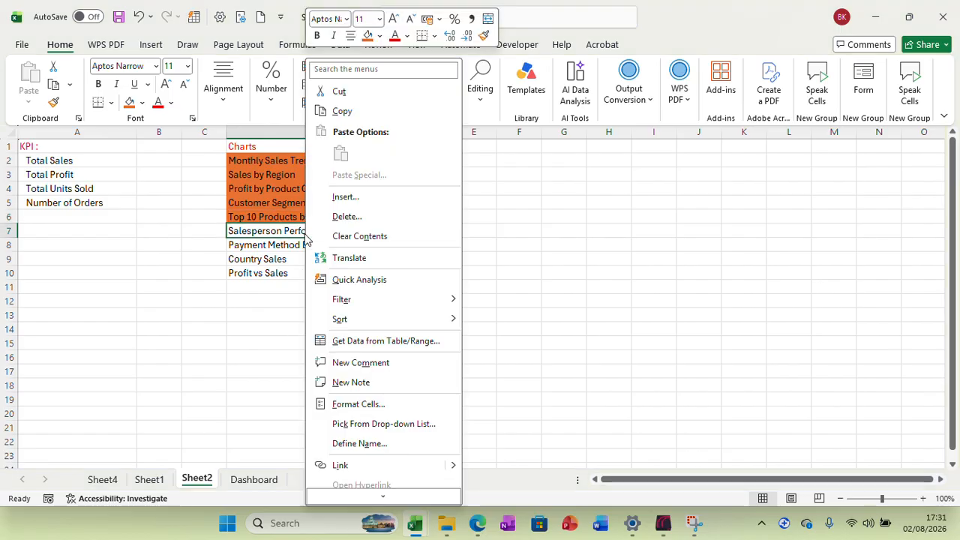
pyautogui.click(341, 111)
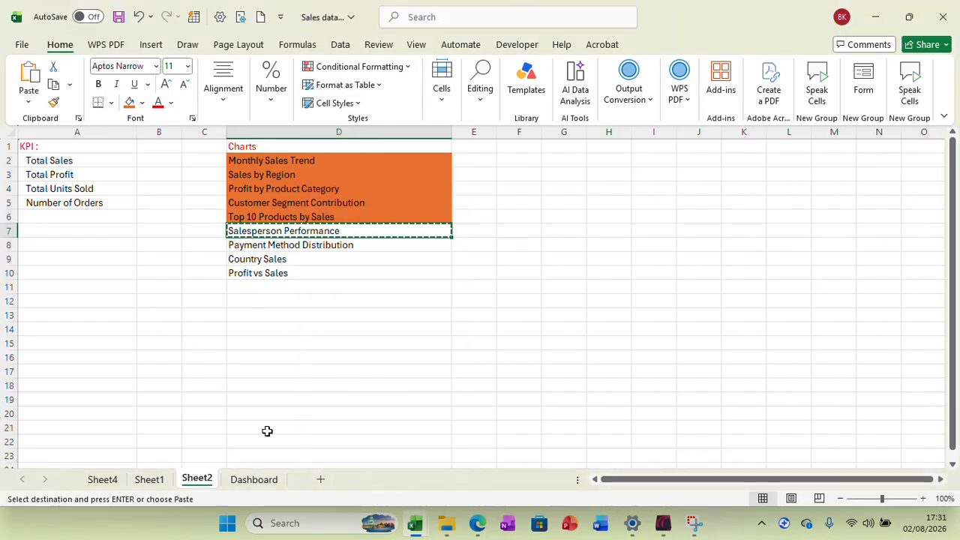
pyautogui.click(254, 479)
pyautogui.click(104, 479)
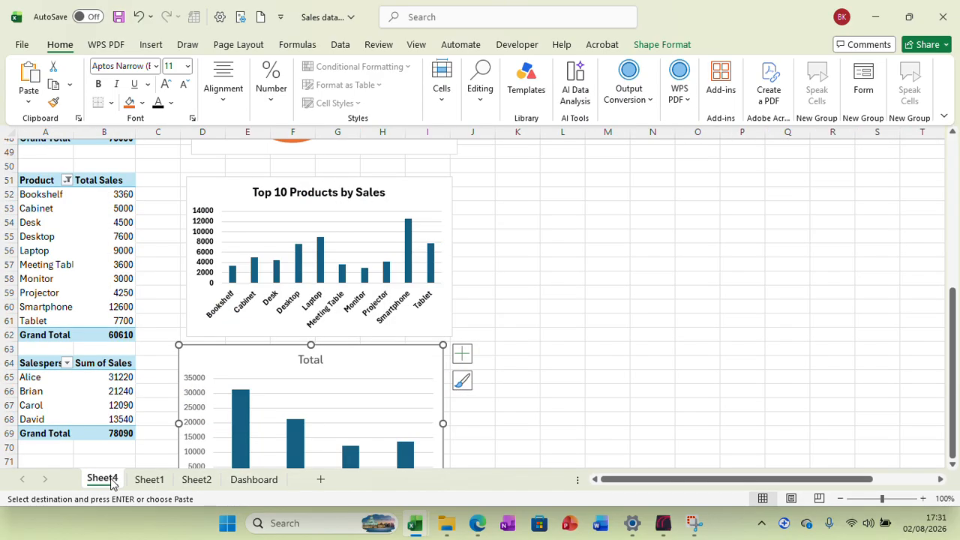
pyautogui.click(315, 360)
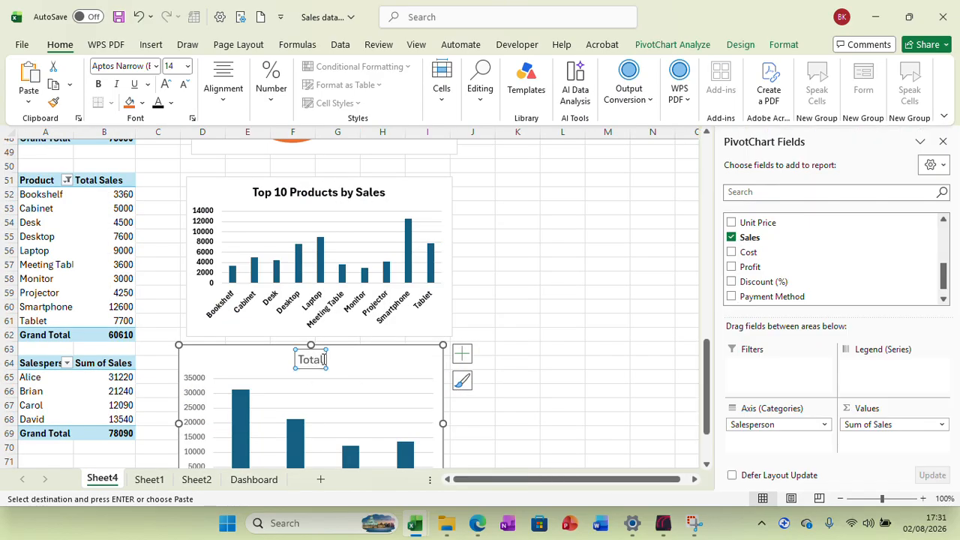
pyautogui.doubleClick(321, 360)
pyautogui.hotkey('ctrl', 'v')
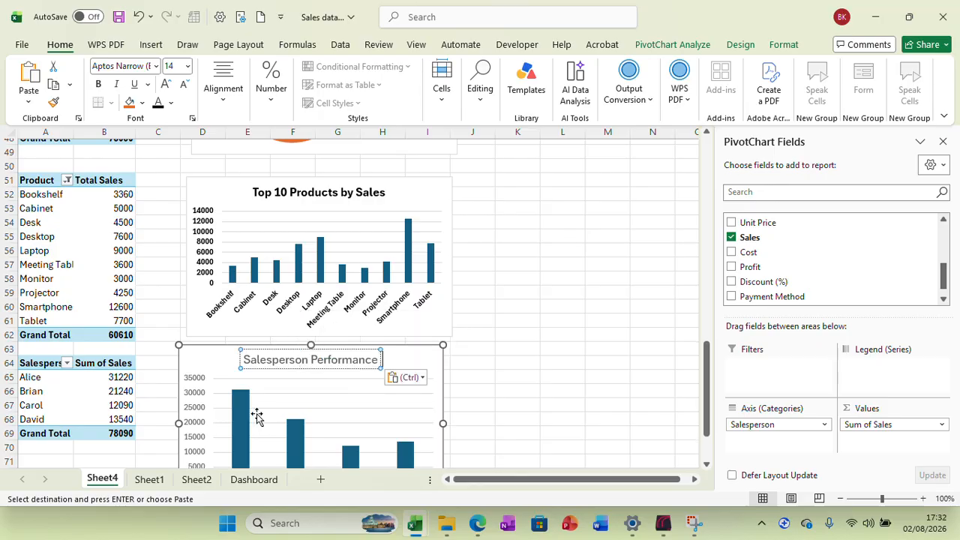
# Make the title and both axes' labels of the Salesperson Performance chart on Sheet4 bold and black
pyautogui.click(204, 407)
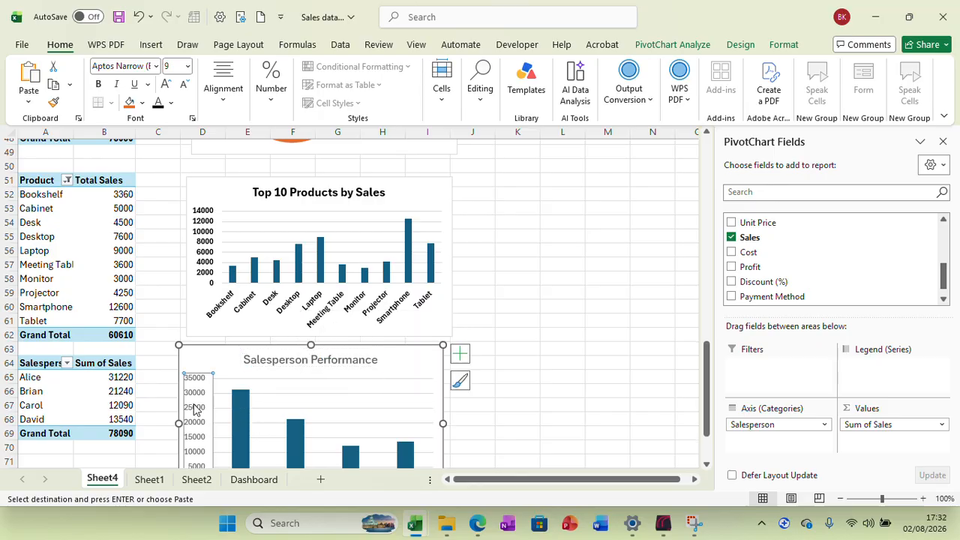
pyautogui.click(100, 84)
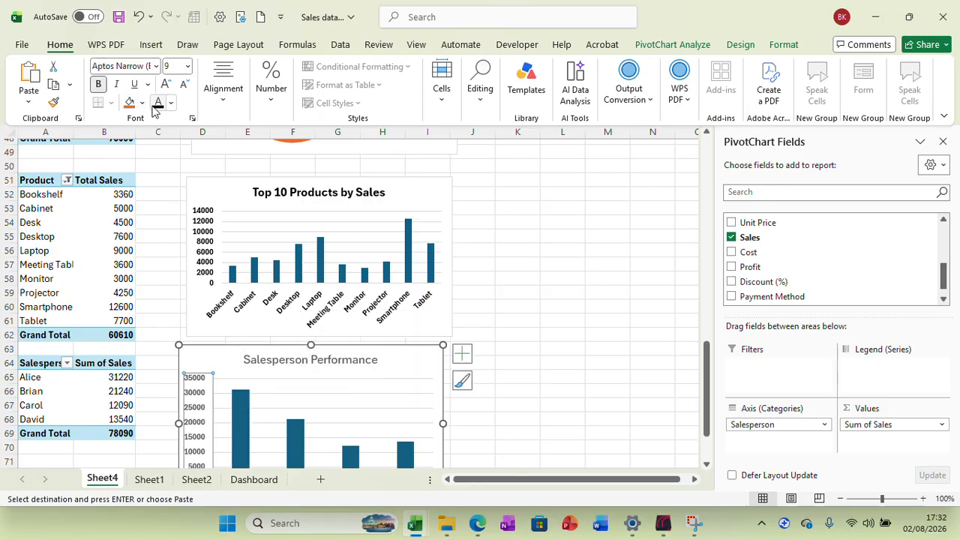
pyautogui.click(278, 361)
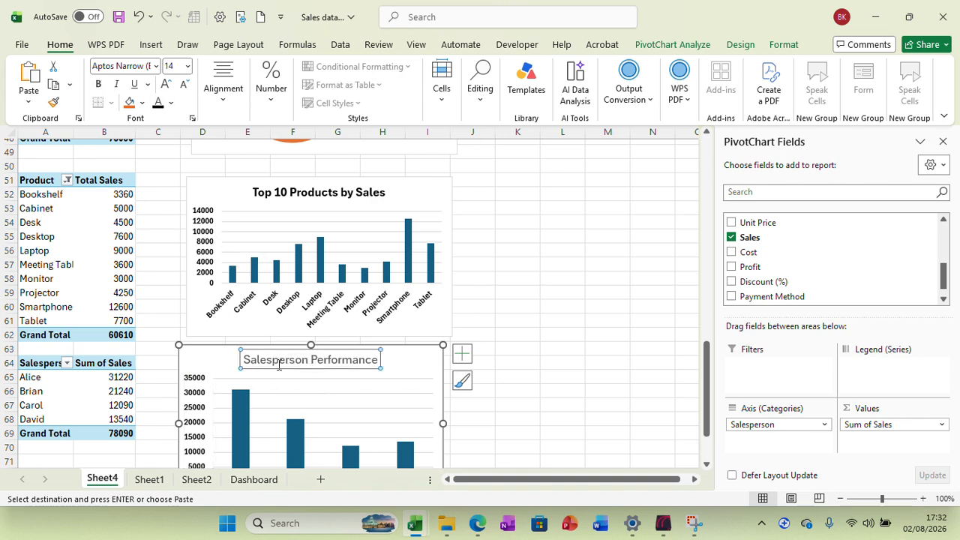
pyautogui.click(99, 85)
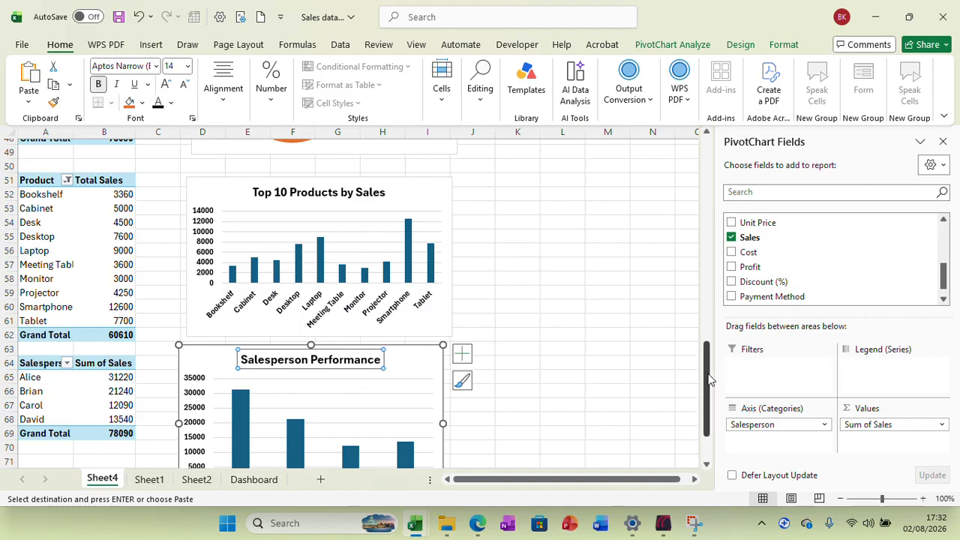
pyautogui.moveTo(707, 381); pyautogui.dragTo(708, 402)
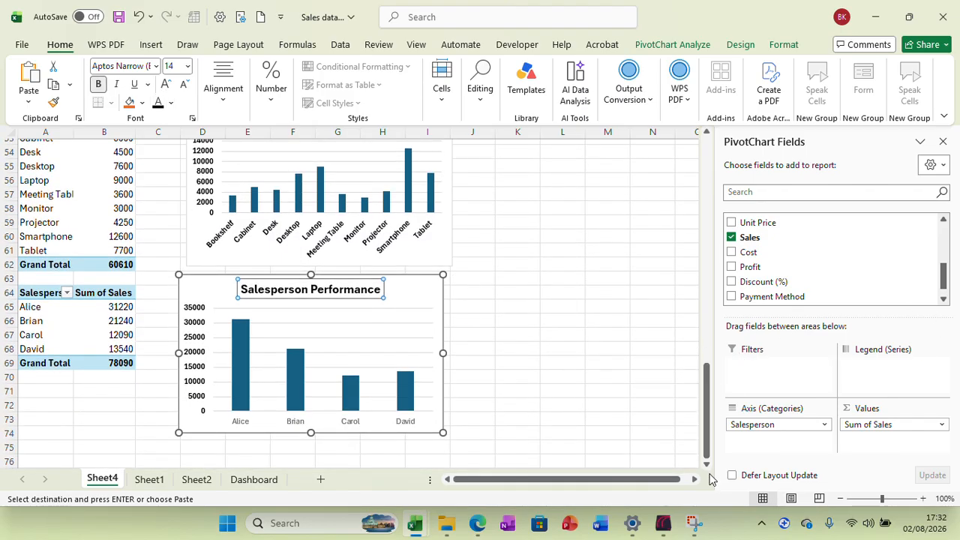
pyautogui.click(407, 422)
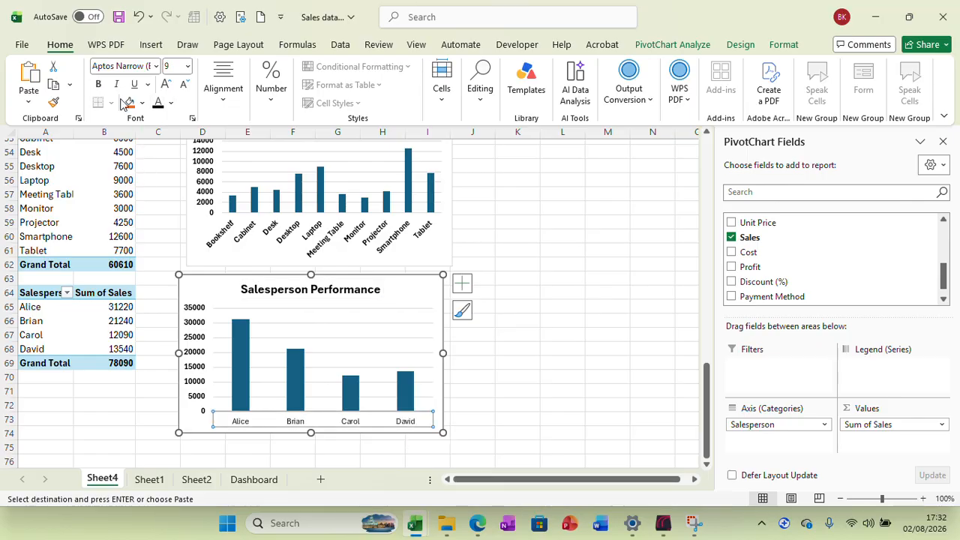
pyautogui.click(100, 85)
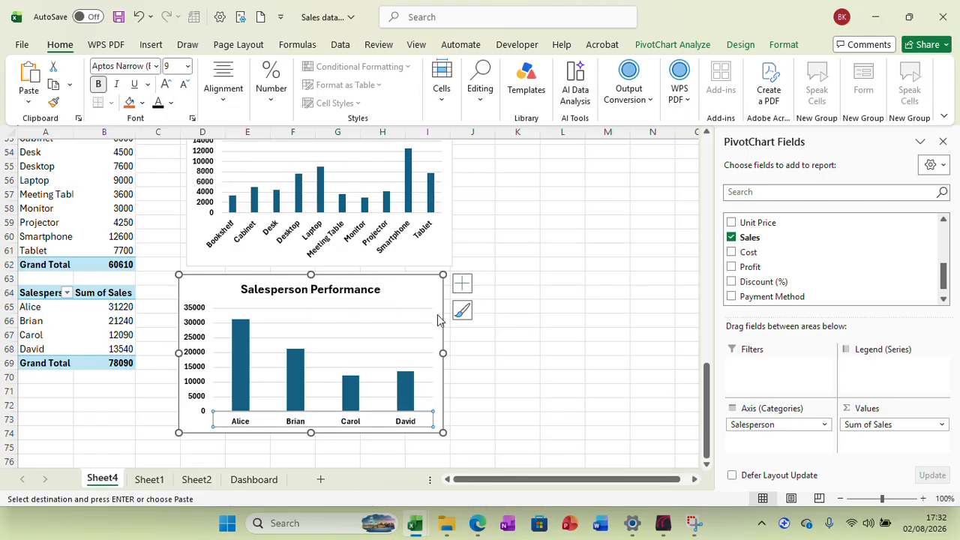
# Copy the Salesperson Performance chart from Sheet4 and paste it onto the Dashboard sheet
pyautogui.click(578, 326)
pyautogui.rightClick(422, 290)
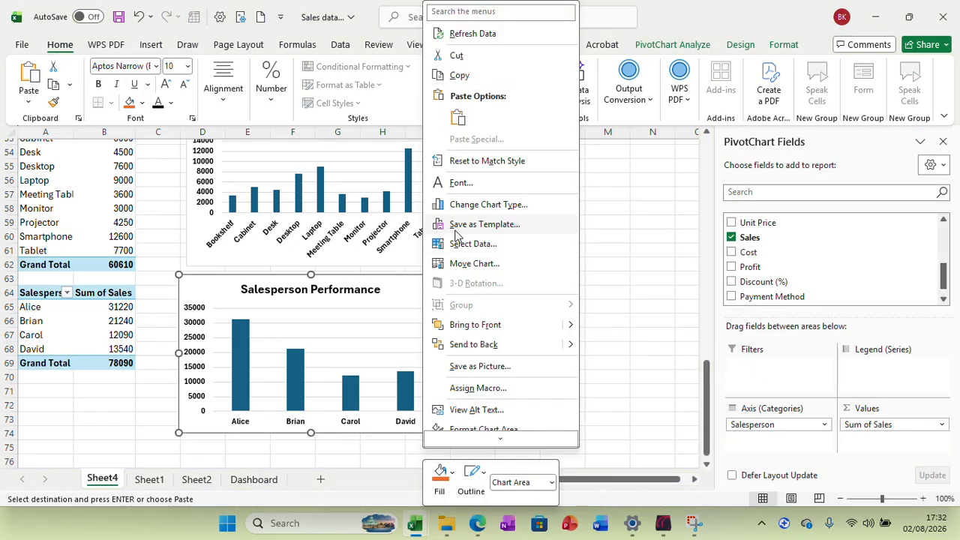
pyautogui.press('Escape')
pyautogui.rightClick(415, 292)
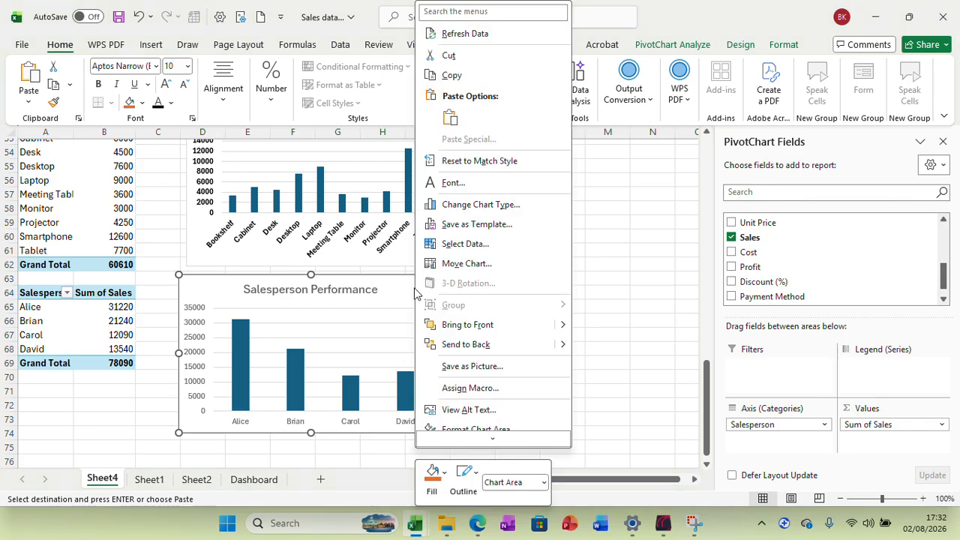
pyautogui.click(463, 75)
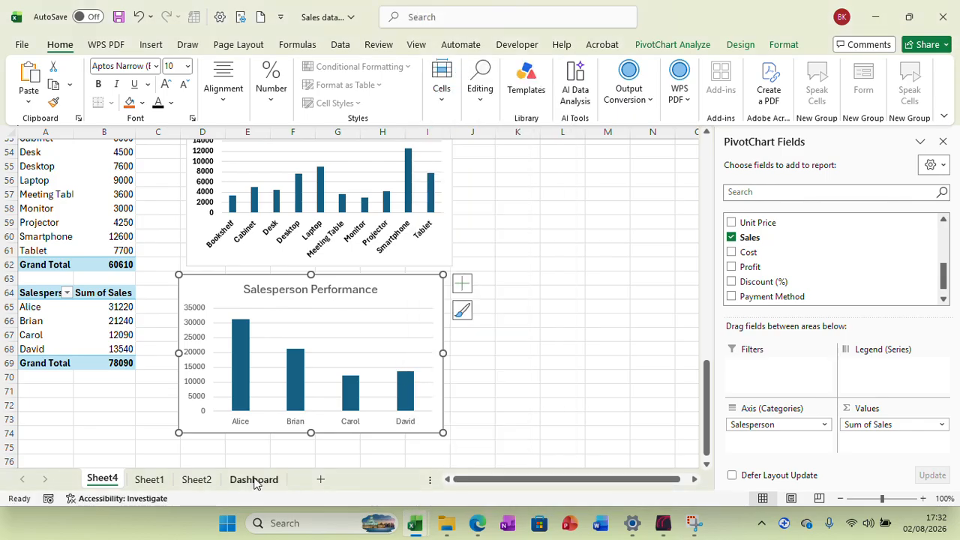
pyautogui.click(254, 480)
pyautogui.rightClick(705, 337)
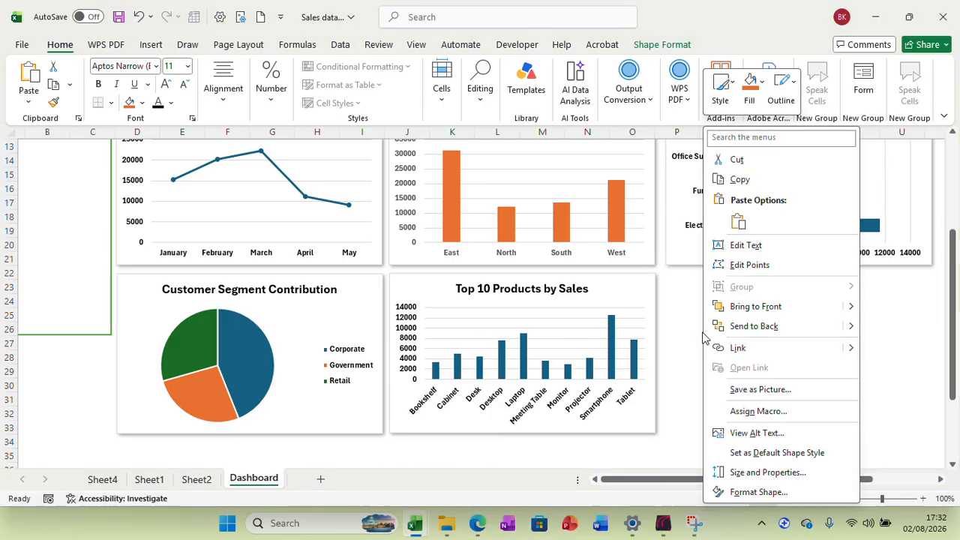
pyautogui.press('Escape')
pyautogui.click(171, 155)
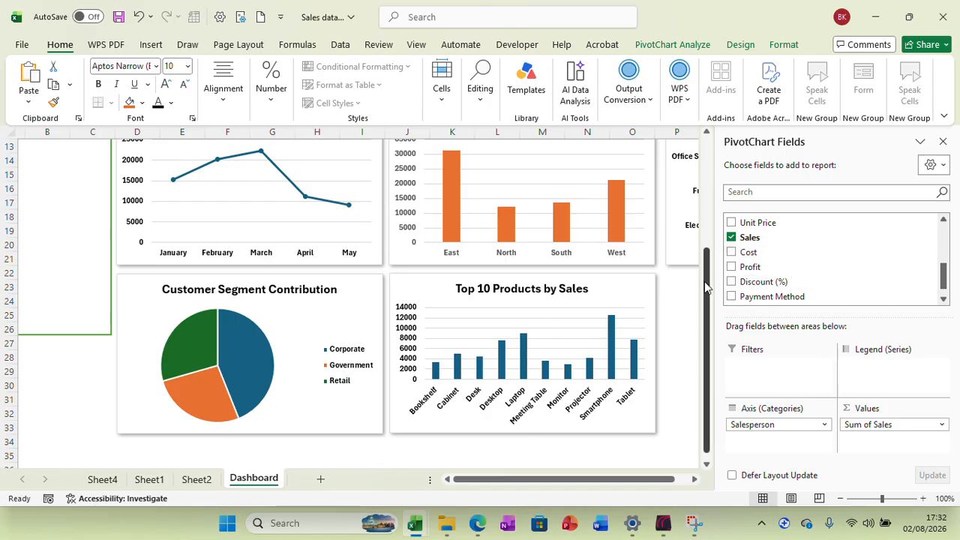
# Close the field list and place the pasted Salesperson Performance chart beside Top 10 Products by Sales, below Profit by Product Category
pyautogui.moveTo(705, 287); pyautogui.dragTo(705, 259)
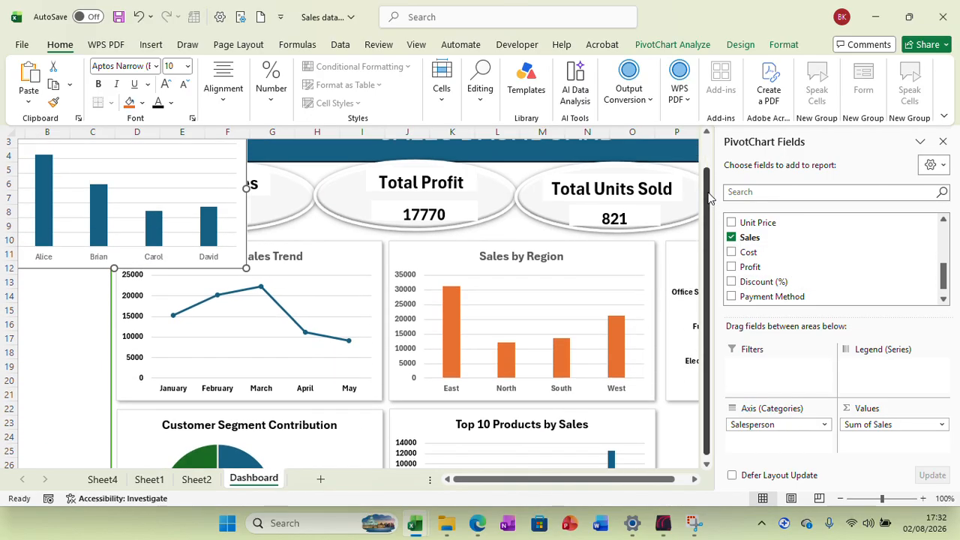
pyautogui.click(942, 143)
pyautogui.click(199, 165)
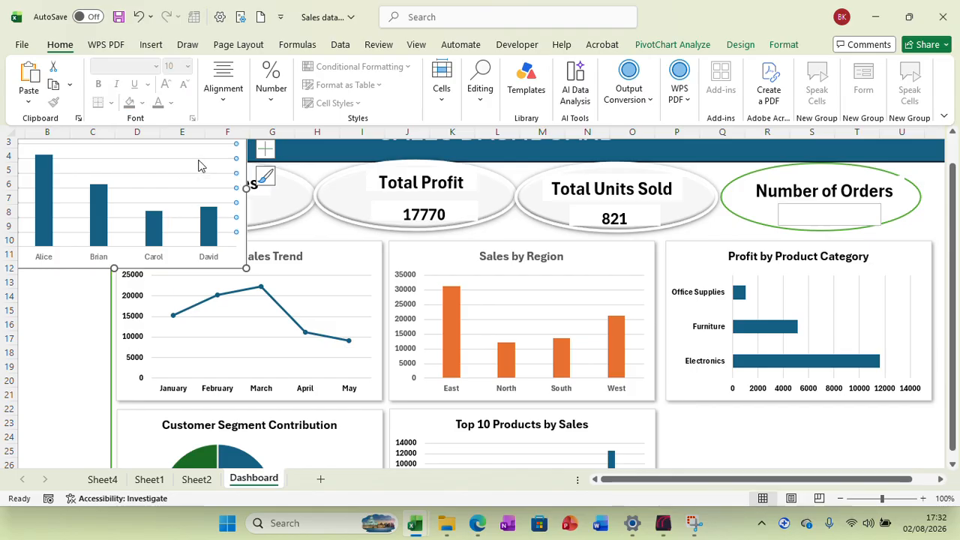
pyautogui.moveTo(78, 258); pyautogui.dragTo(771, 484)
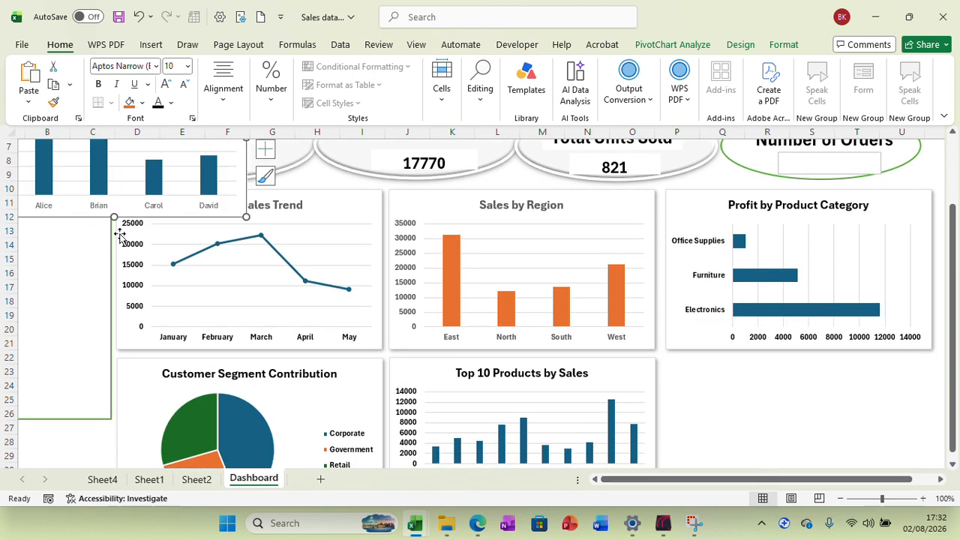
pyautogui.moveTo(22, 165); pyautogui.dragTo(159, 248)
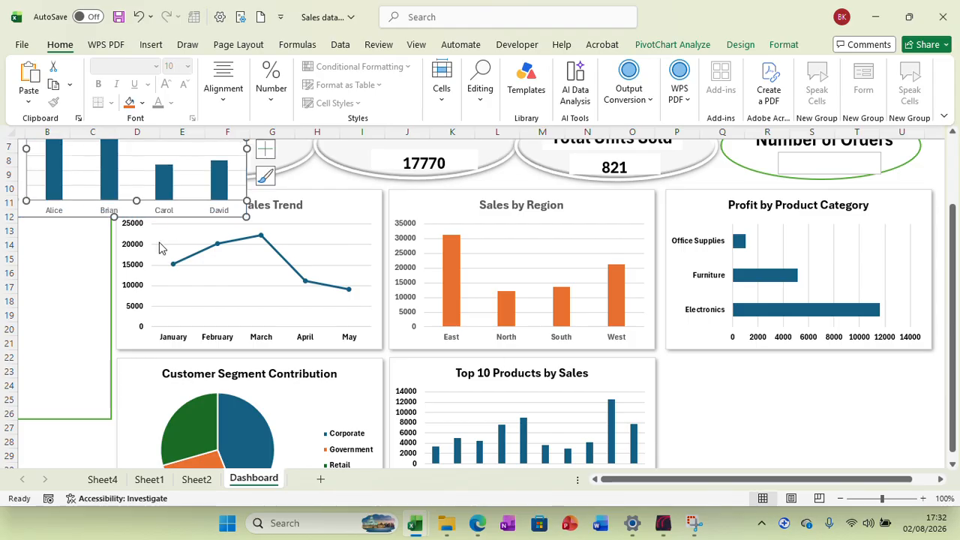
pyautogui.click(138, 16)
pyautogui.moveTo(26, 212); pyautogui.dragTo(706, 350)
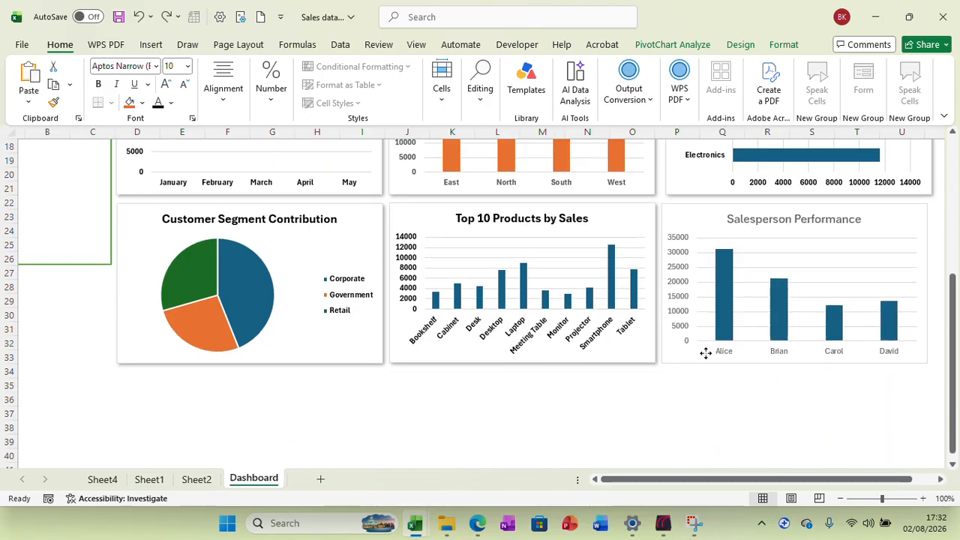
# Make the value axis labels of the dashboard's Salesperson Performance chart bold and its title bold and black
pyautogui.click(736, 219)
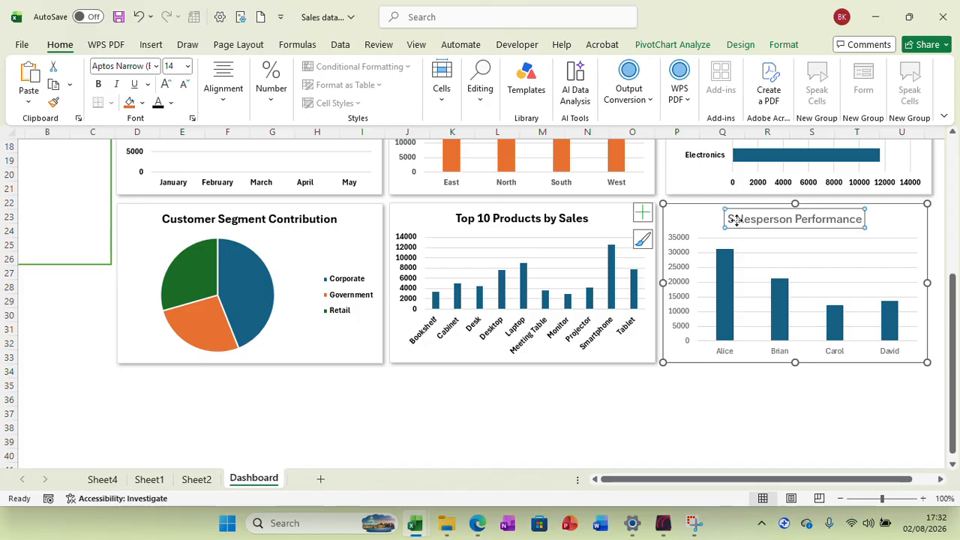
pyautogui.click(689, 324)
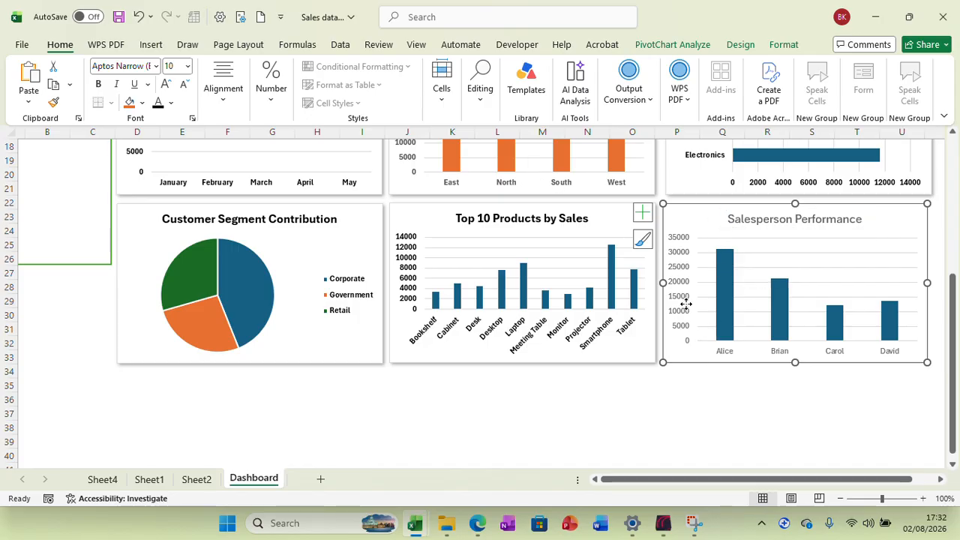
pyautogui.click(678, 250)
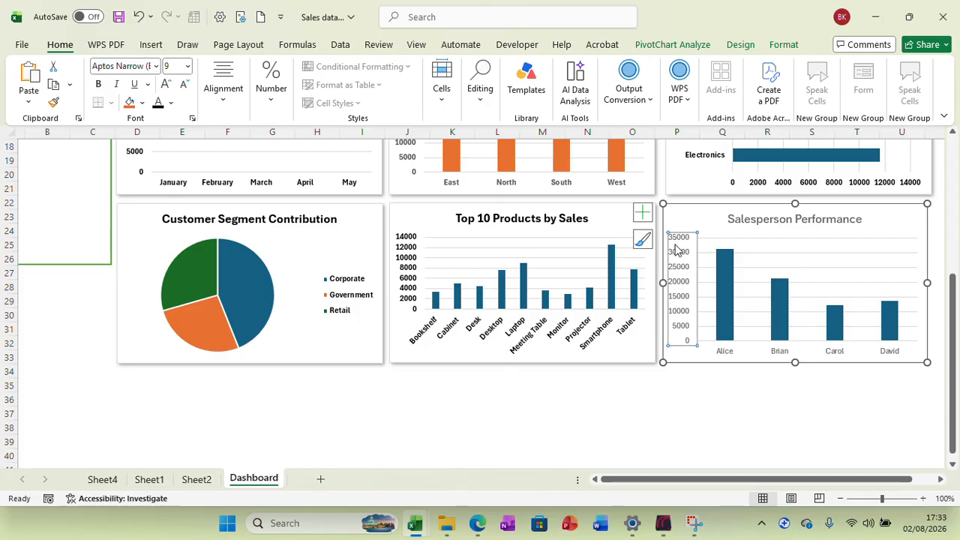
pyautogui.click(102, 85)
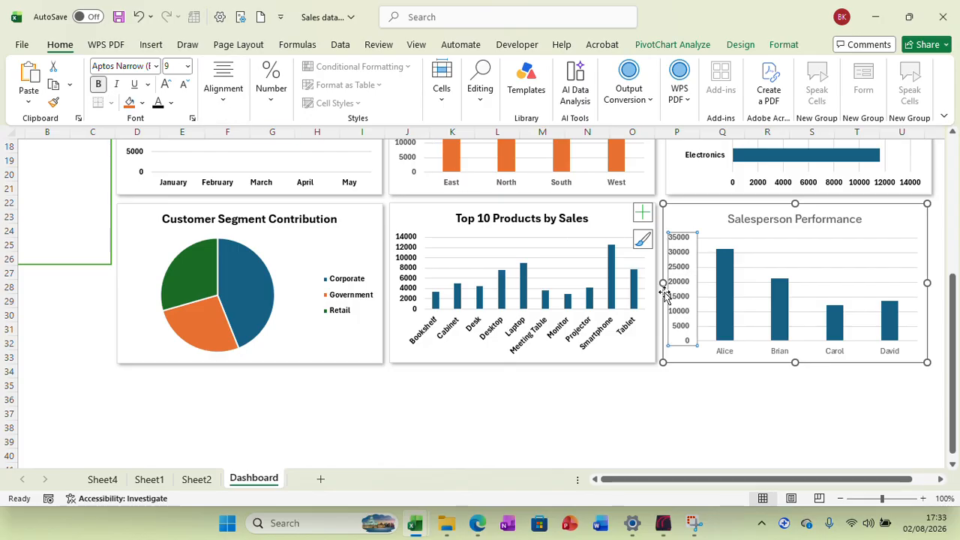
pyautogui.click(774, 222)
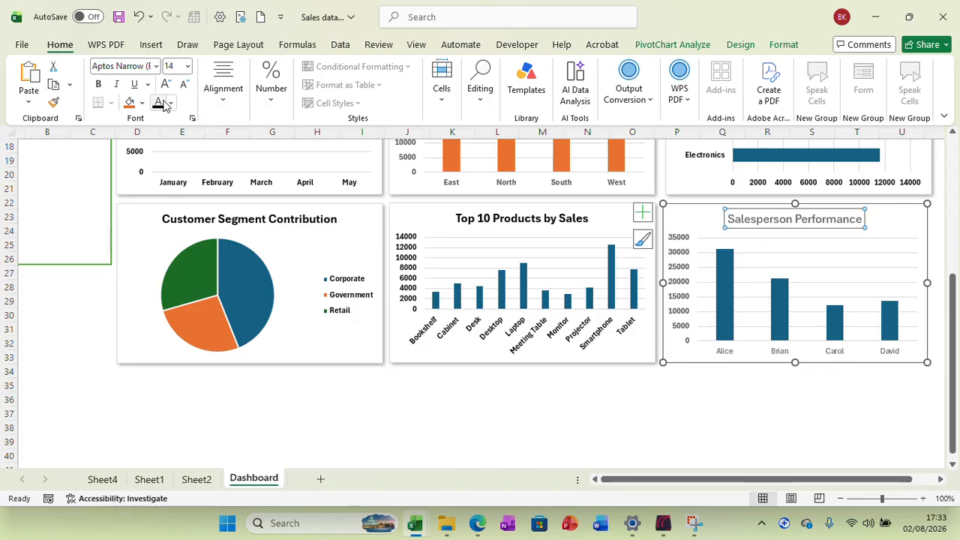
pyautogui.click(98, 84)
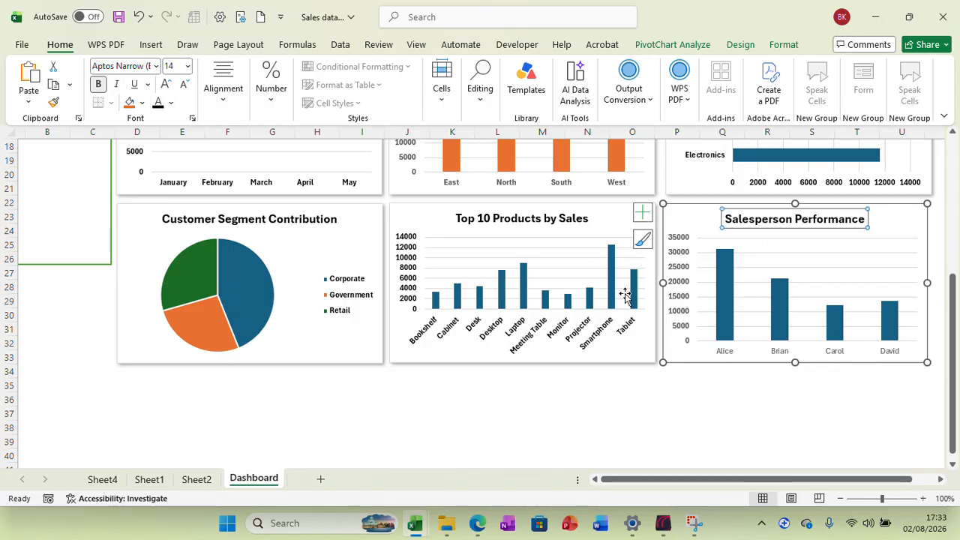
# Format the value axis numbers and the salesperson labels of the dashboard's Salesperson Performance chart in bold black
pyautogui.click(681, 264)
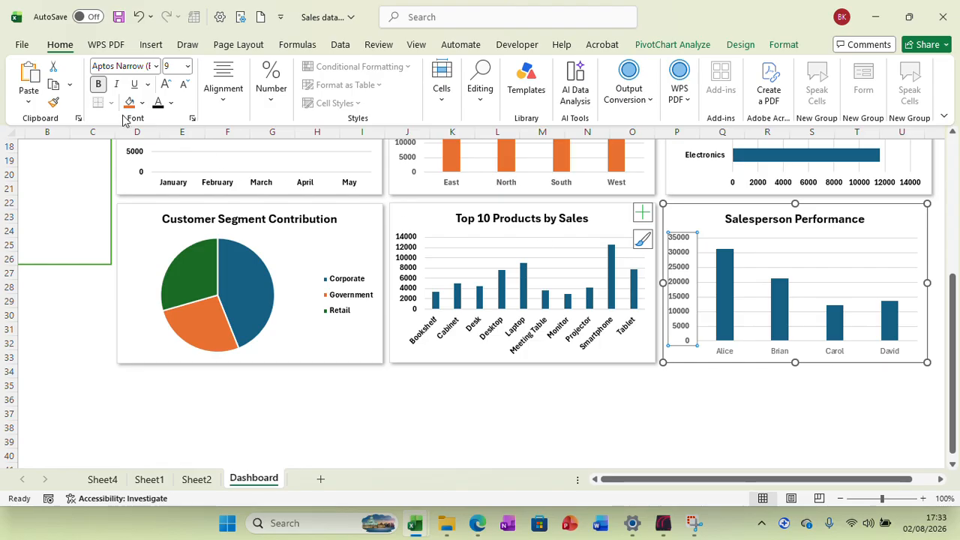
pyautogui.click(102, 84)
pyautogui.click(158, 103)
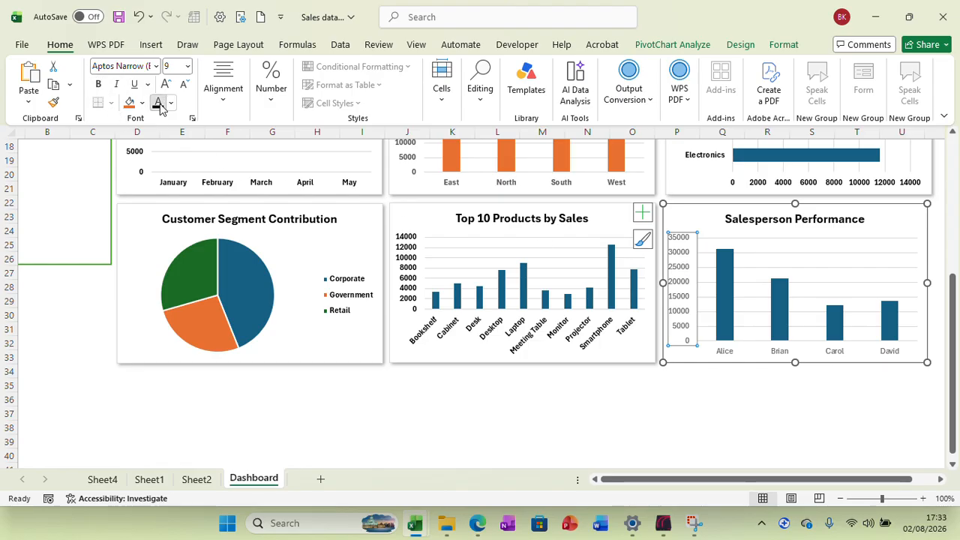
pyautogui.click(766, 352)
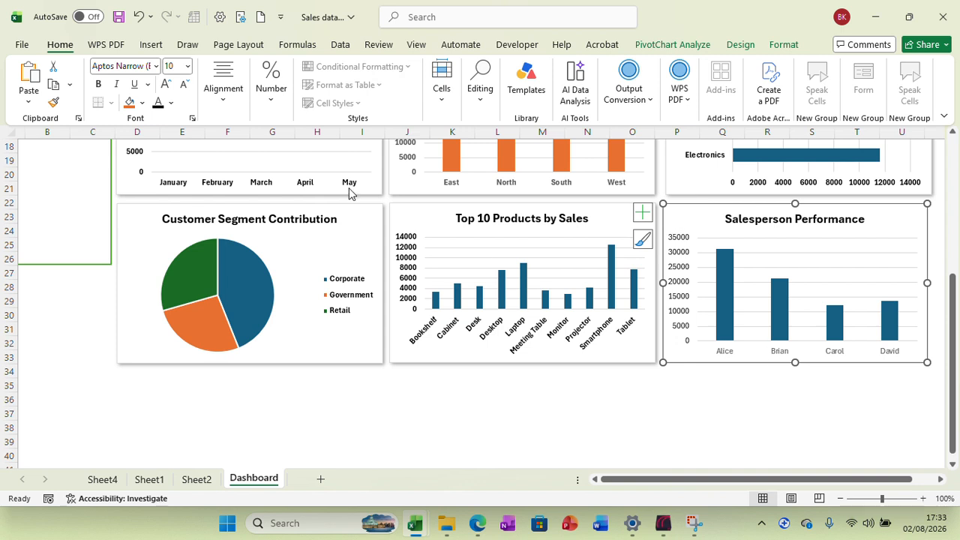
pyautogui.click(682, 285)
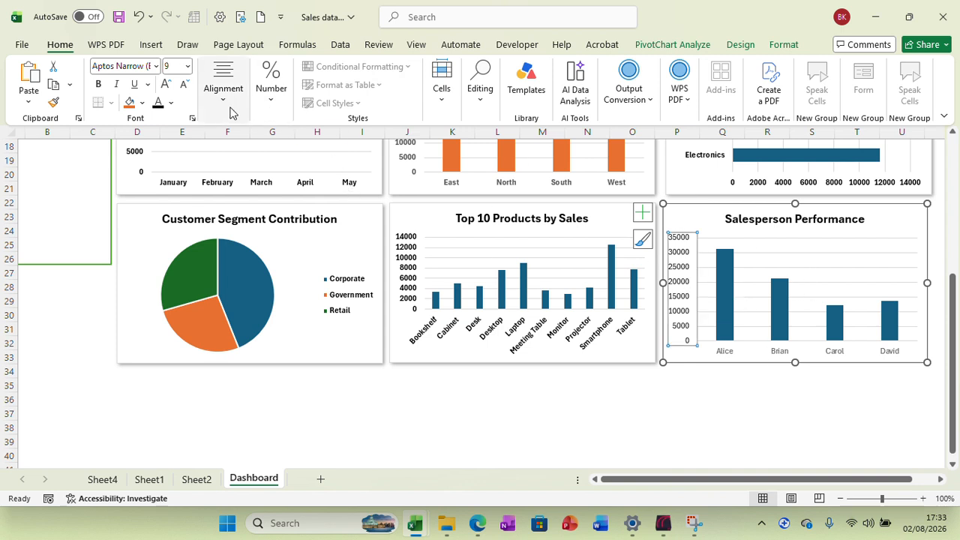
pyautogui.click(97, 84)
pyautogui.click(734, 358)
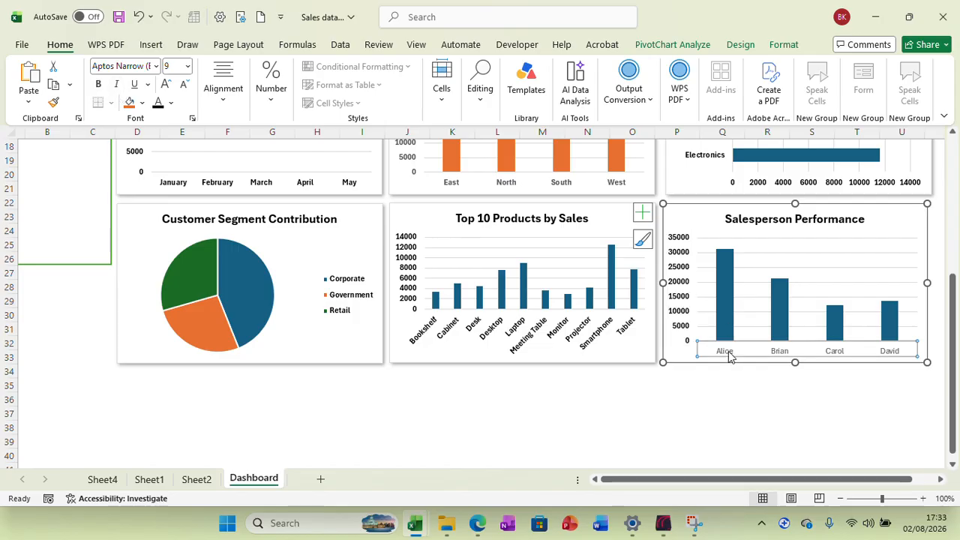
pyautogui.click(97, 84)
pyautogui.click(705, 414)
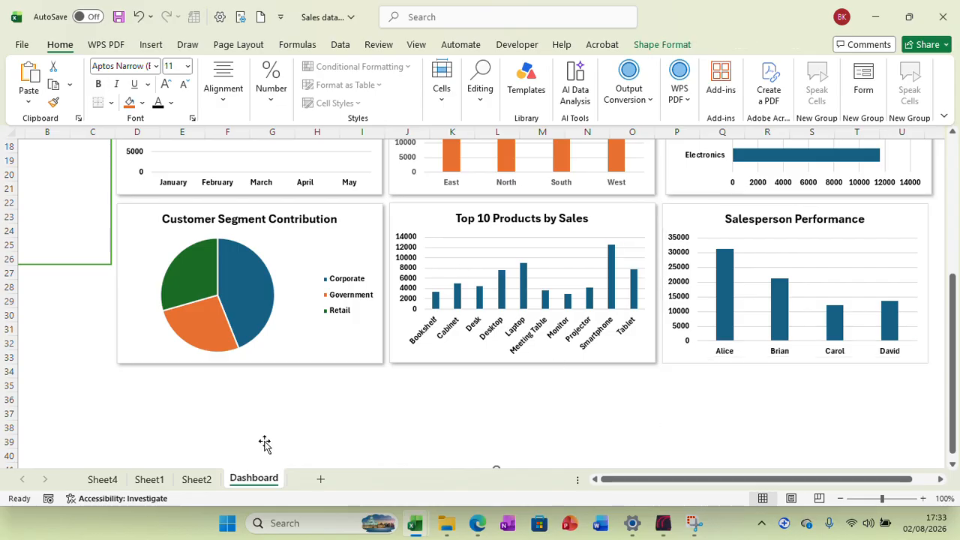
# Apply the first outer shadow preset to the Salesperson Performance chart on the dashboard
pyautogui.click(680, 220)
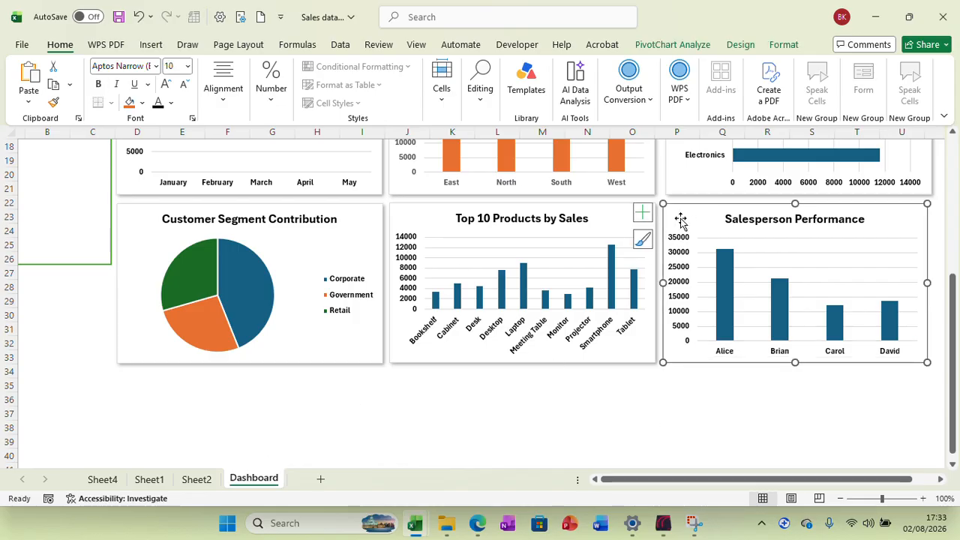
pyautogui.click(784, 44)
pyautogui.click(455, 103)
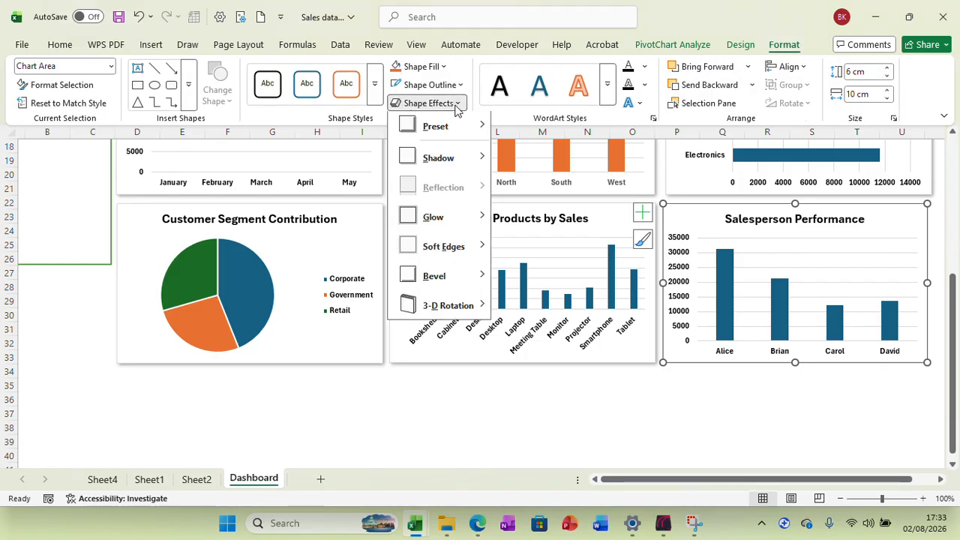
pyautogui.moveTo(447, 132)
pyautogui.moveTo(439, 160)
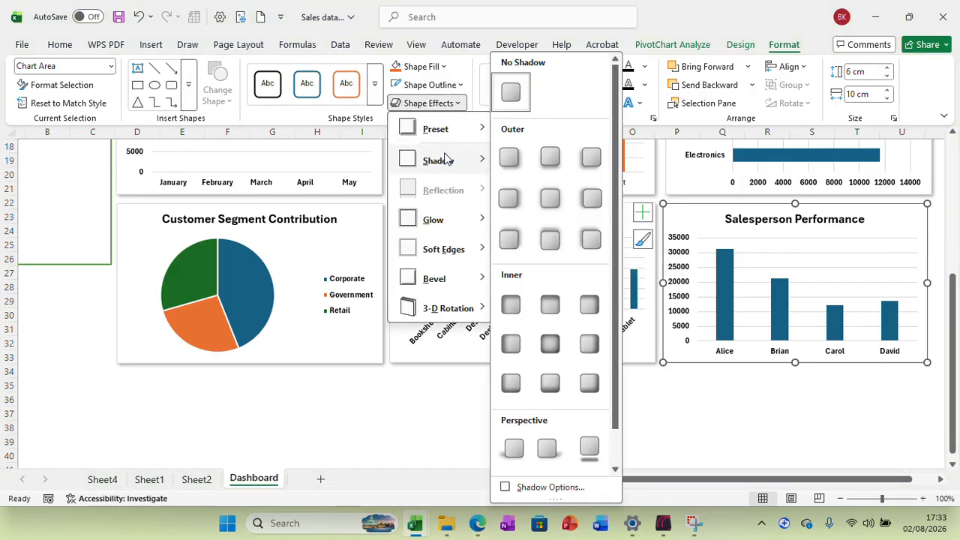
pyautogui.click(508, 165)
pyautogui.click(702, 414)
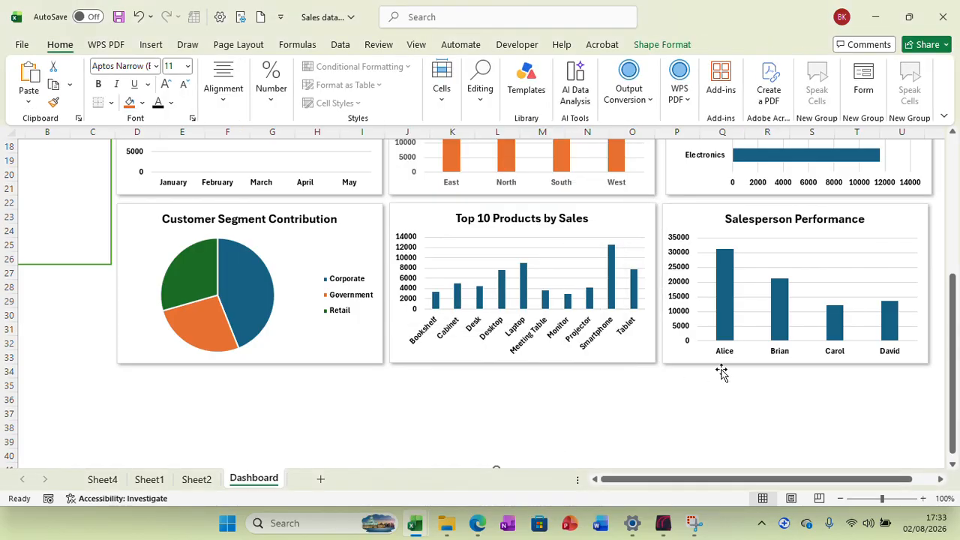
# Mark Salesperson Performance as done in Sheet2's chart list with an orange fill and select Payment Method Distribution
pyautogui.click(152, 480)
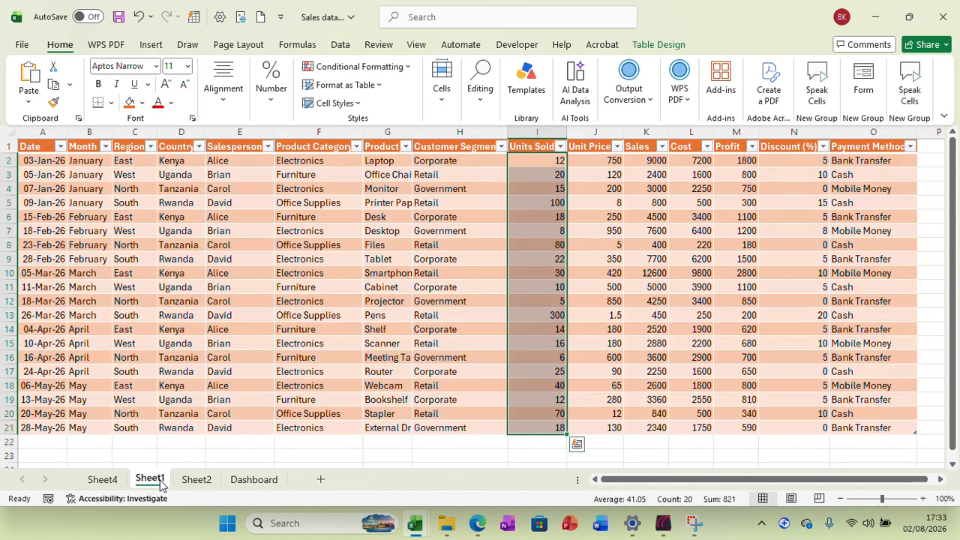
pyautogui.click(103, 482)
pyautogui.click(188, 482)
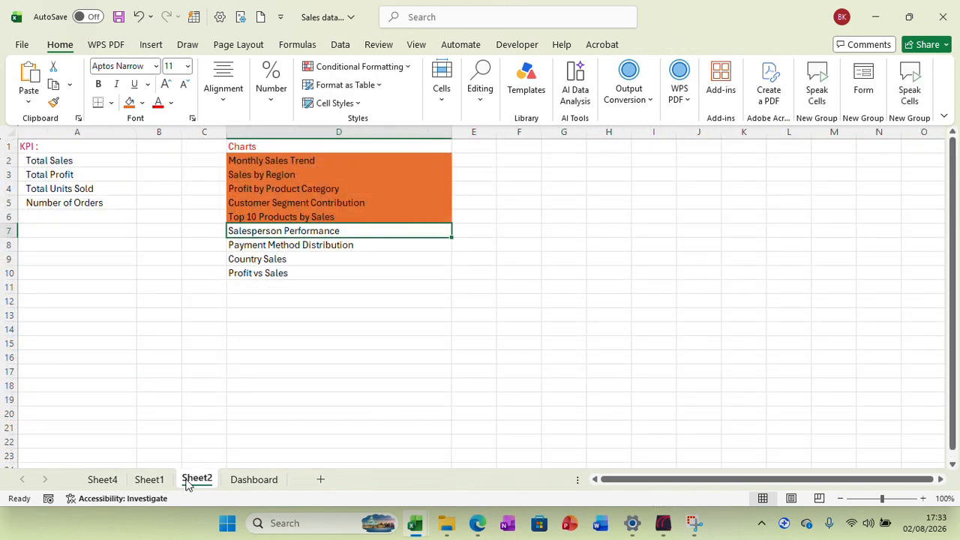
pyautogui.click(129, 102)
pyautogui.click(270, 247)
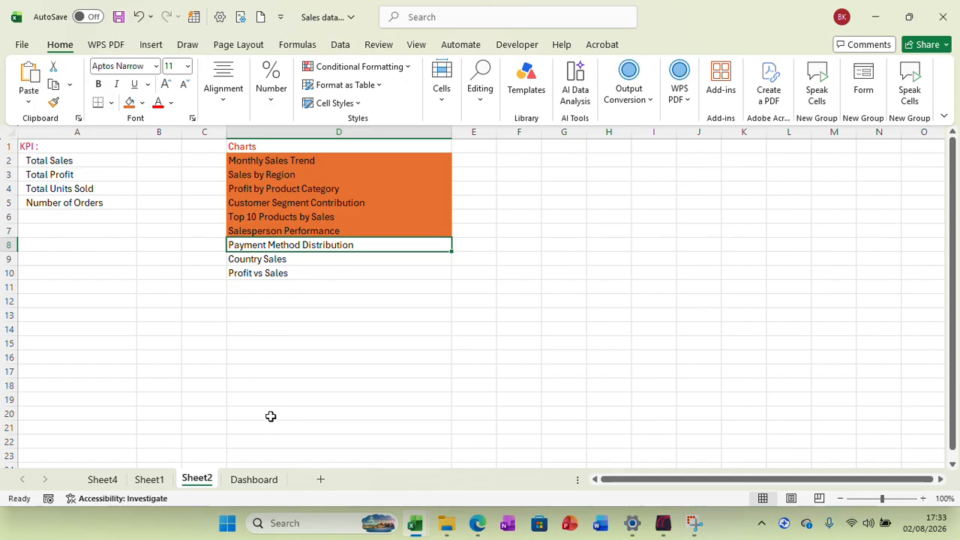
# Copy the Month pivot table in A3:B9 of Sheet4 and paste it at A76 below the Salesperson pivot table
pyautogui.click(116, 483)
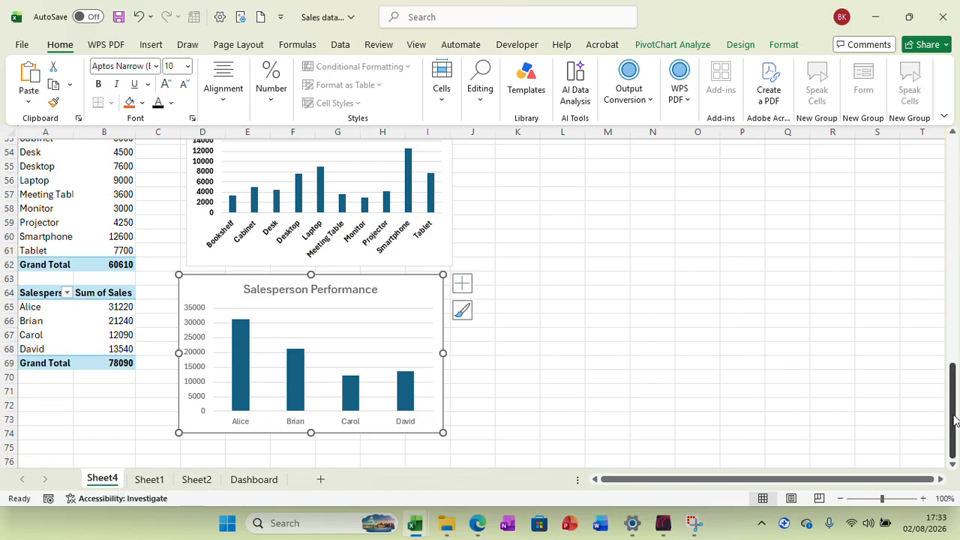
pyautogui.moveTo(954, 420); pyautogui.dragTo(952, 184)
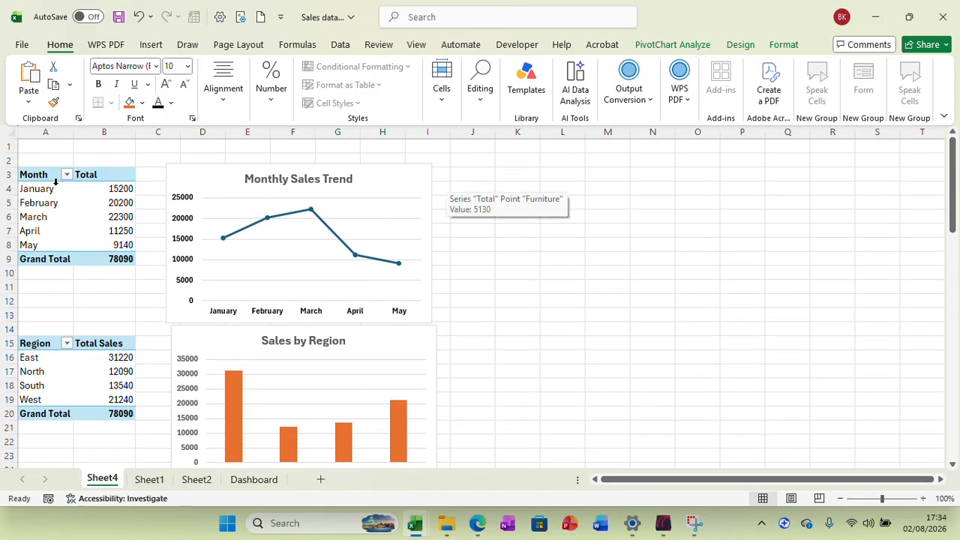
pyautogui.moveTo(41, 174); pyautogui.dragTo(114, 259)
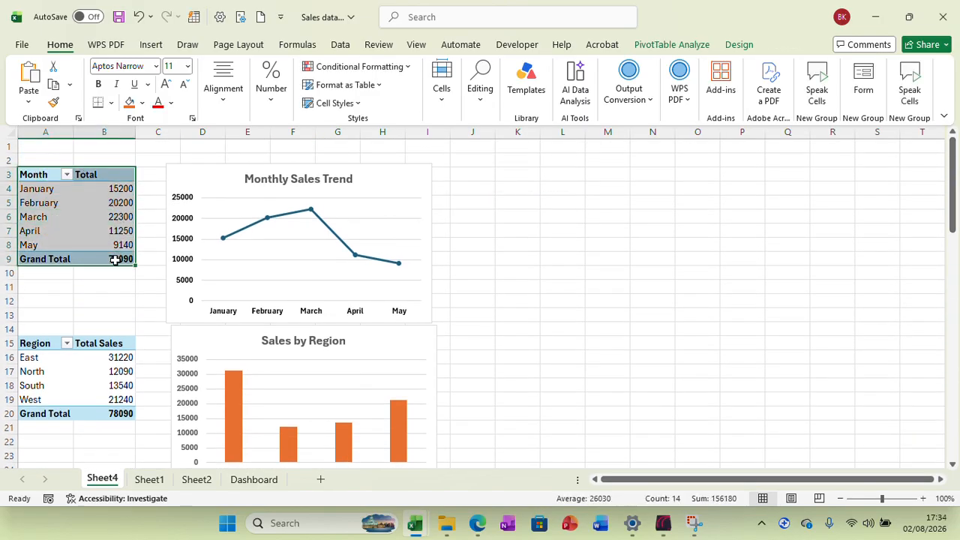
pyautogui.rightClick(102, 253)
pyautogui.click(143, 285)
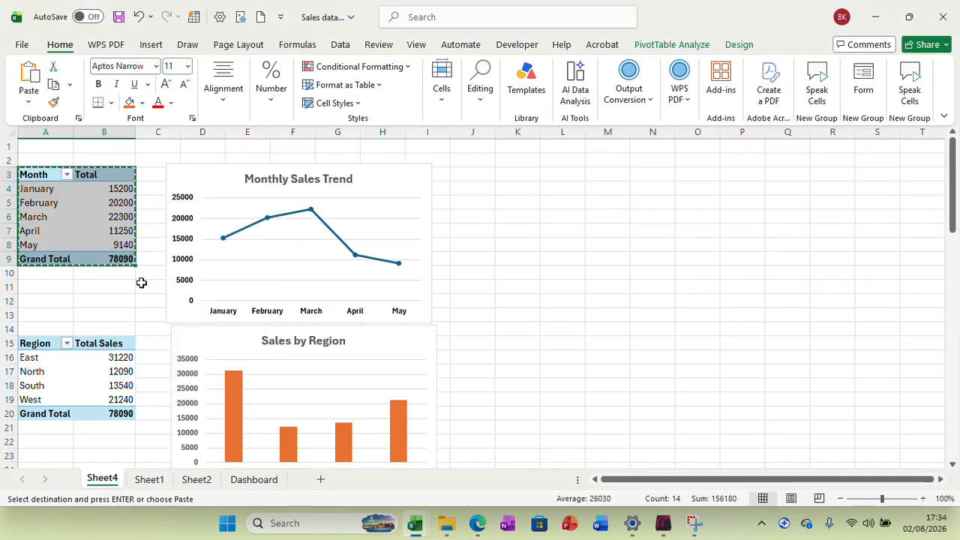
pyautogui.click(273, 484)
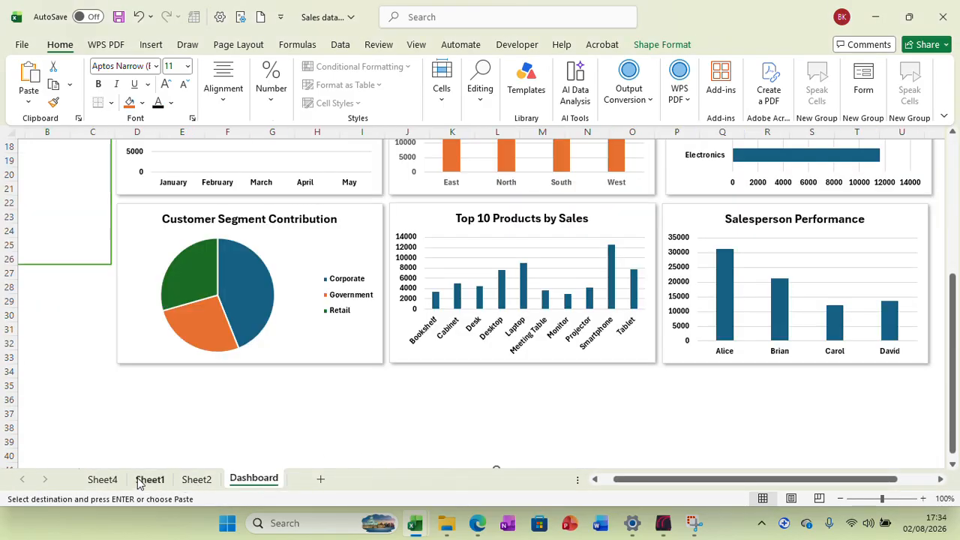
pyautogui.click(102, 479)
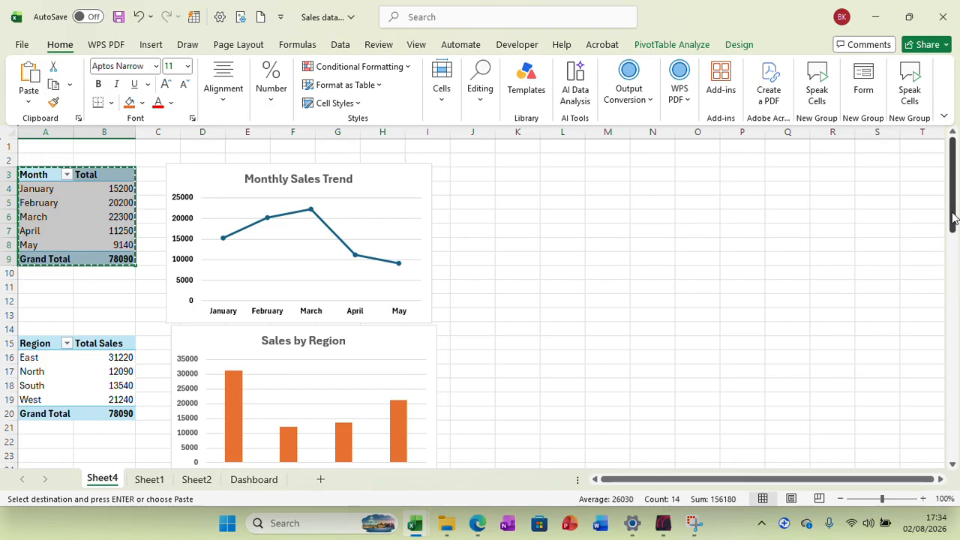
pyautogui.moveTo(953, 217); pyautogui.dragTo(954, 459)
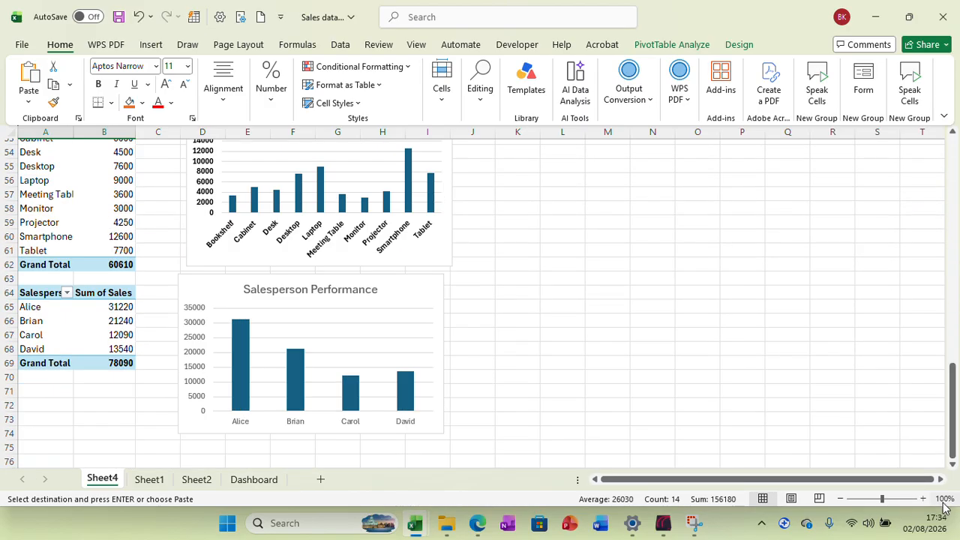
pyautogui.click(56, 462)
pyautogui.rightClick(56, 461)
pyautogui.click(88, 104)
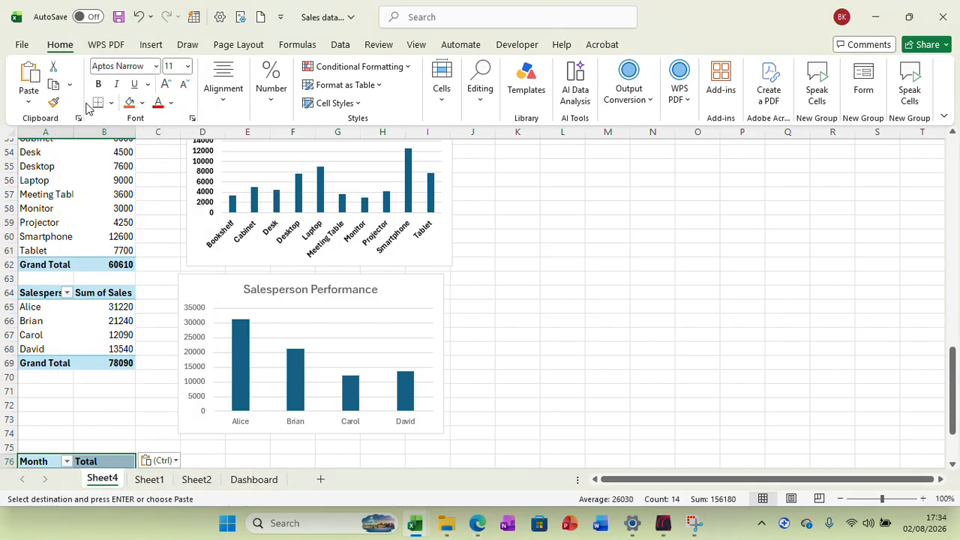
# Replace the Month row field of the pivot table at A76 with Payment Method
pyautogui.click(45, 461)
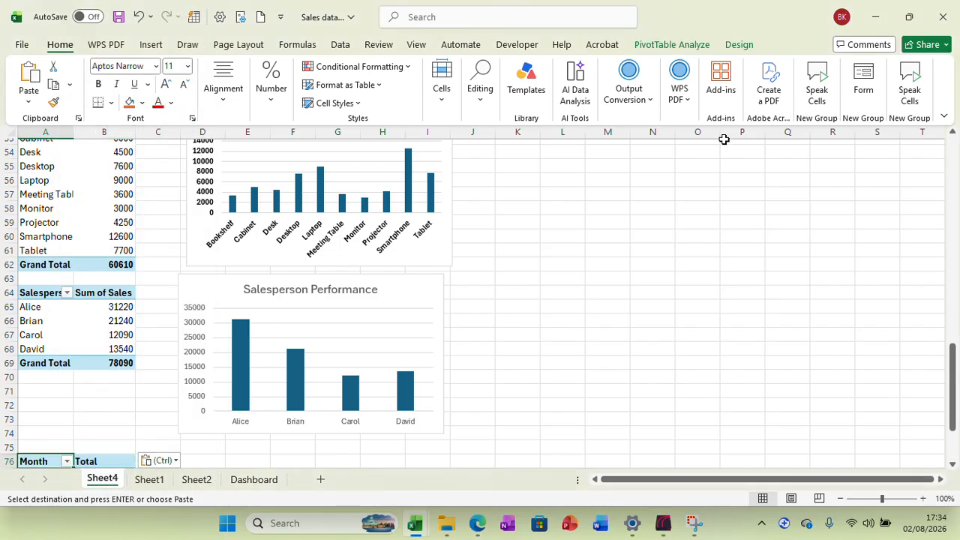
pyautogui.click(671, 45)
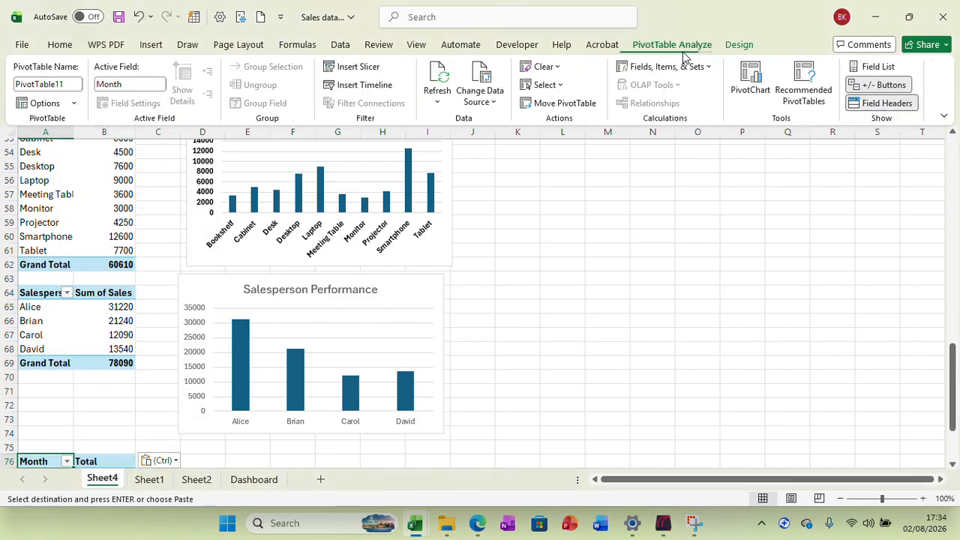
pyautogui.click(870, 67)
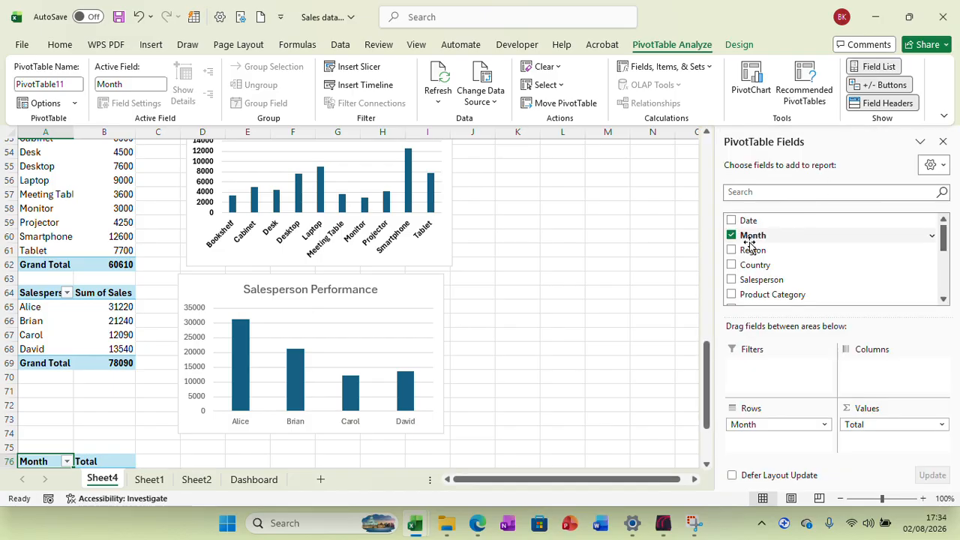
pyautogui.click(732, 235)
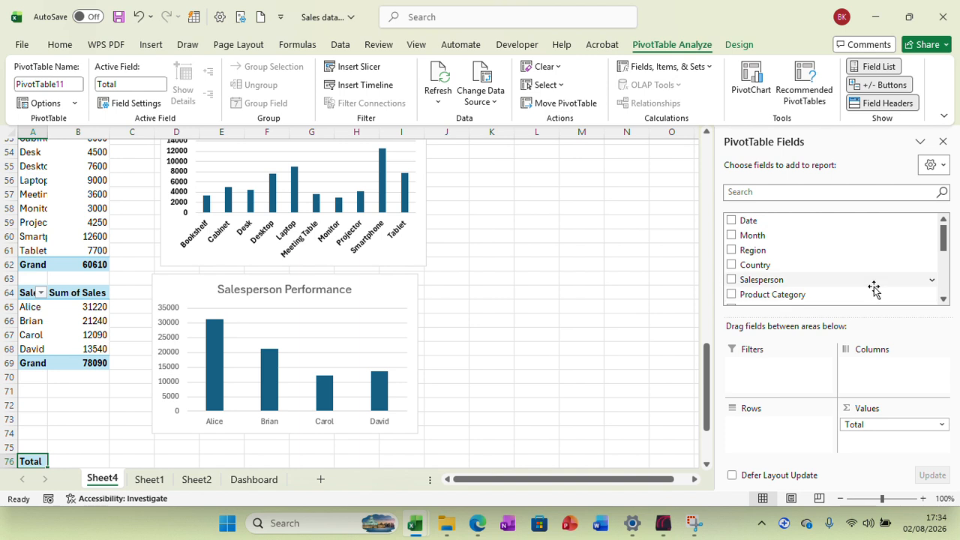
pyautogui.moveTo(943, 246); pyautogui.dragTo(944, 268)
pyautogui.moveTo(945, 257); pyautogui.dragTo(946, 294)
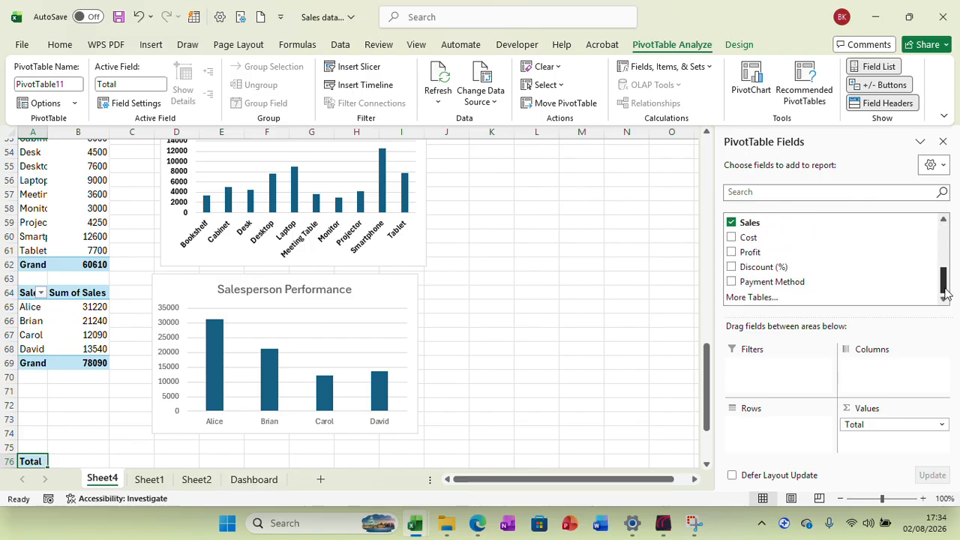
pyautogui.moveTo(787, 283); pyautogui.dragTo(777, 427)
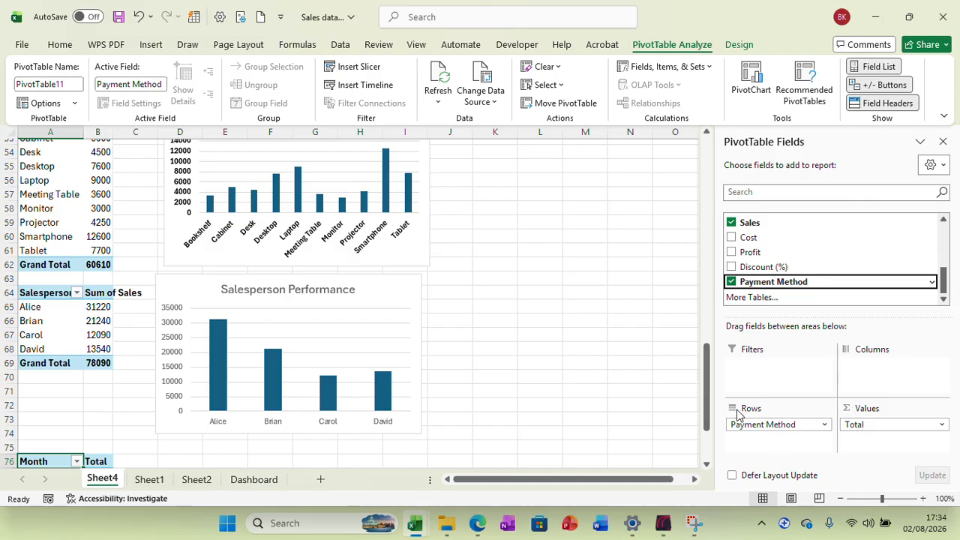
# Insert a 3-D Pie pivot chart from the payment method pivot table
pyautogui.moveTo(707, 397); pyautogui.dragTo(712, 475)
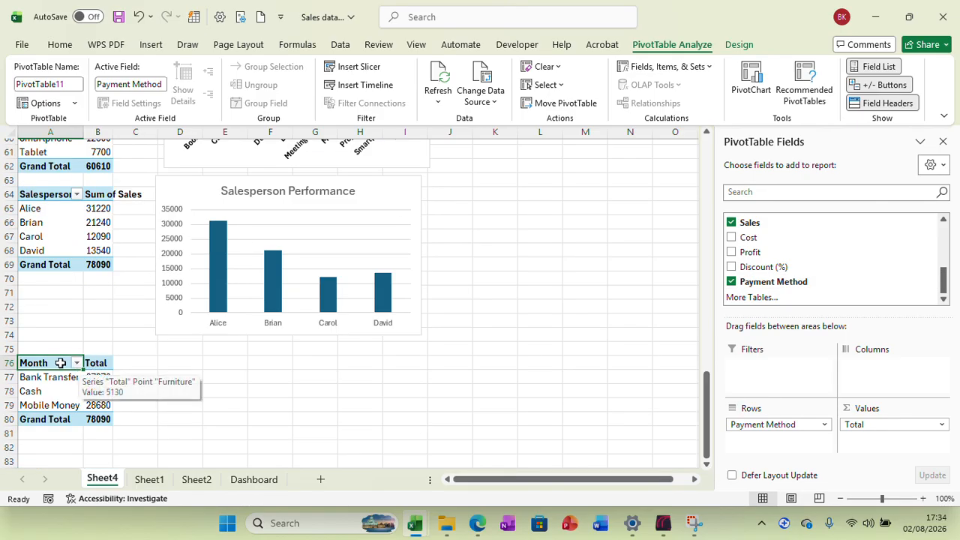
pyautogui.moveTo(61, 362); pyautogui.dragTo(92, 404)
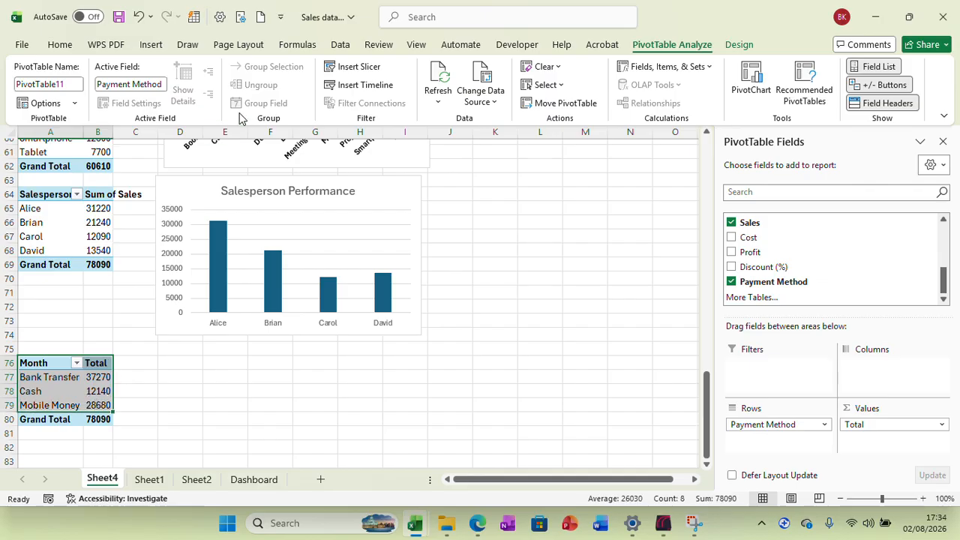
pyautogui.click(151, 45)
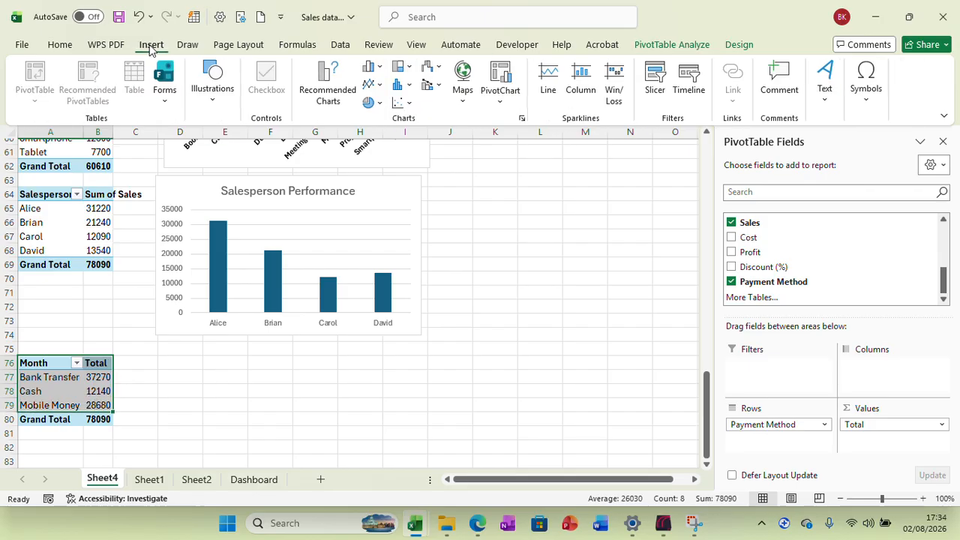
pyautogui.click(333, 94)
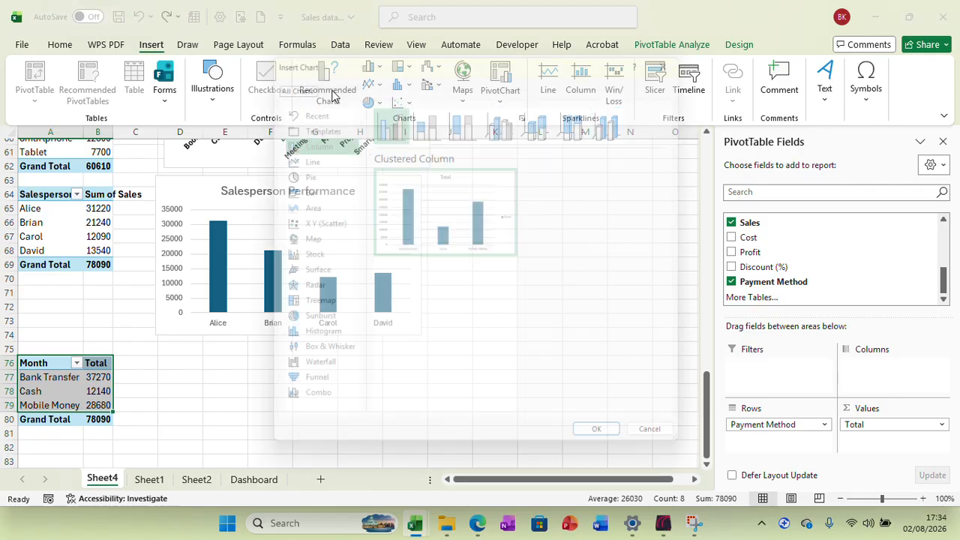
pyautogui.click(304, 174)
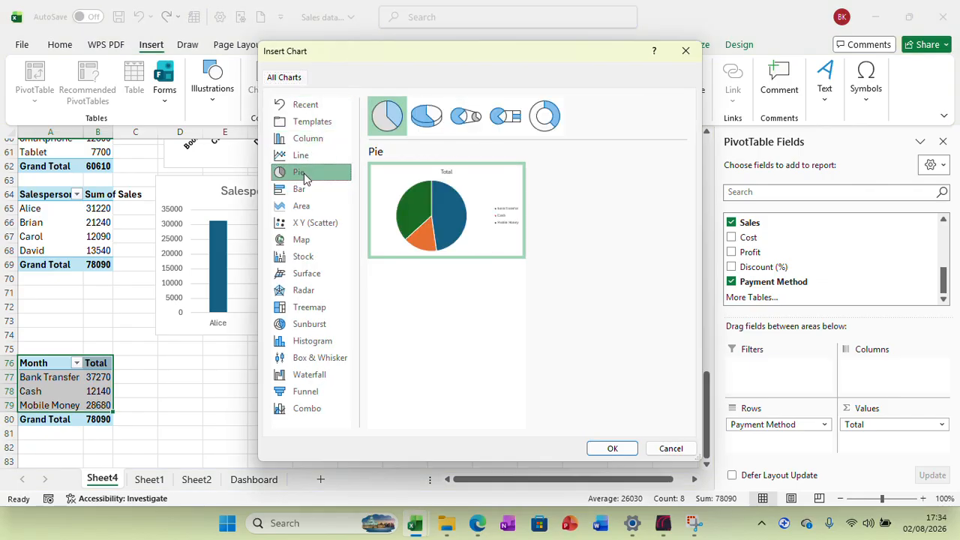
pyautogui.click(425, 118)
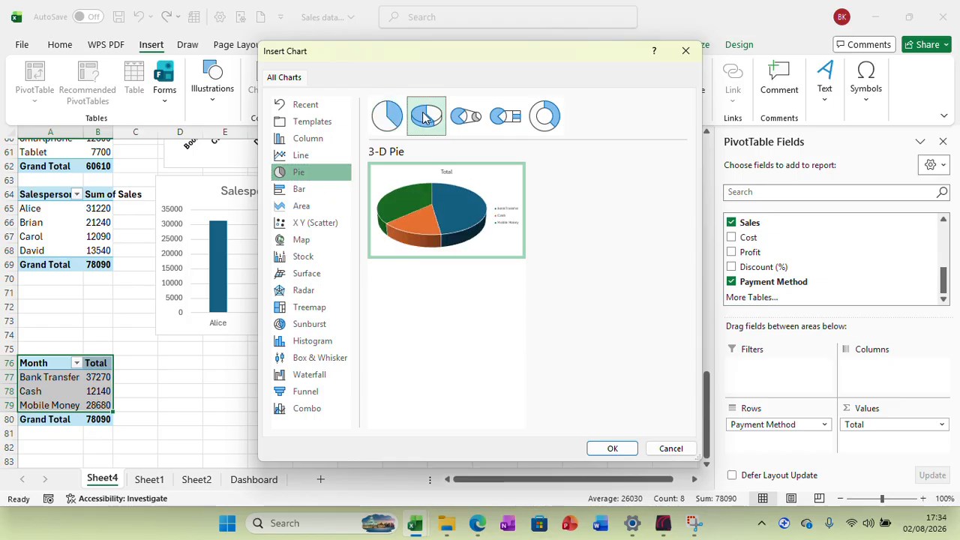
pyautogui.click(611, 450)
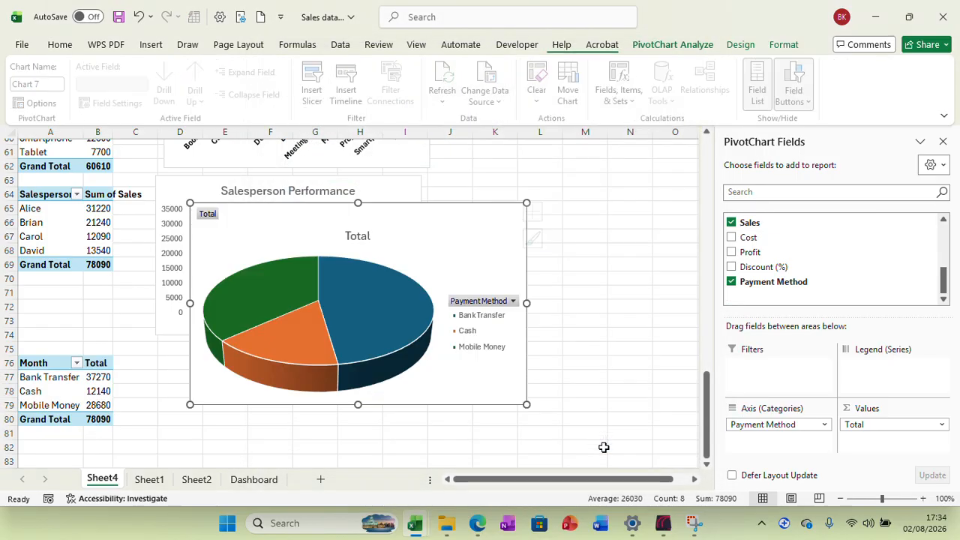
# Place the pie chart beside its pivot table below Salesperson Performance and size it 6 cm high by 10 cm wide
pyautogui.moveTo(473, 219); pyautogui.dragTo(441, 364)
pyautogui.click(783, 44)
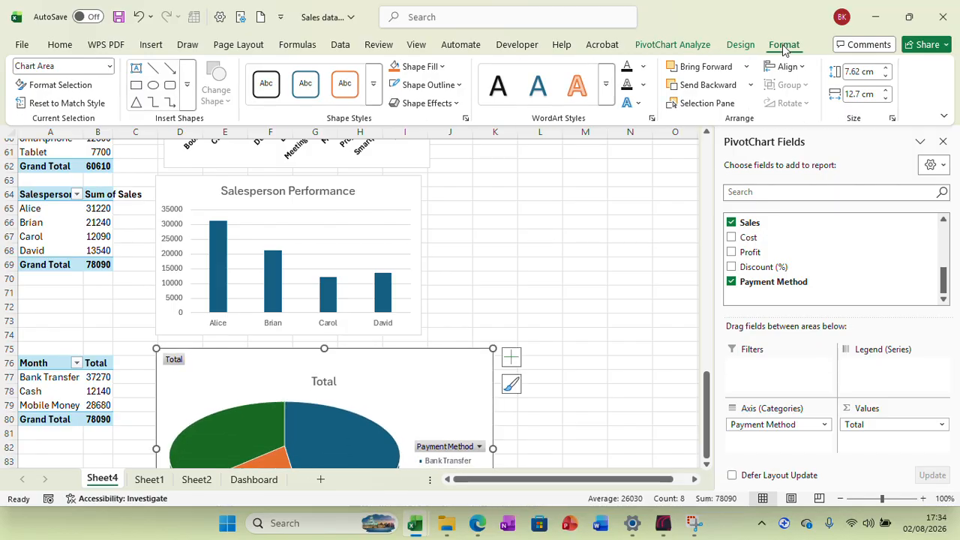
pyautogui.click(855, 71)
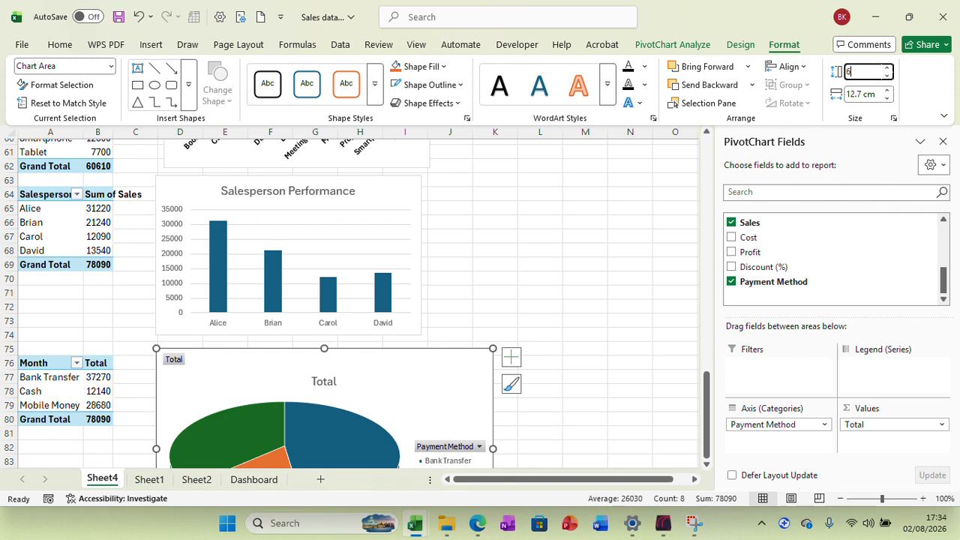
pyautogui.click(859, 90)
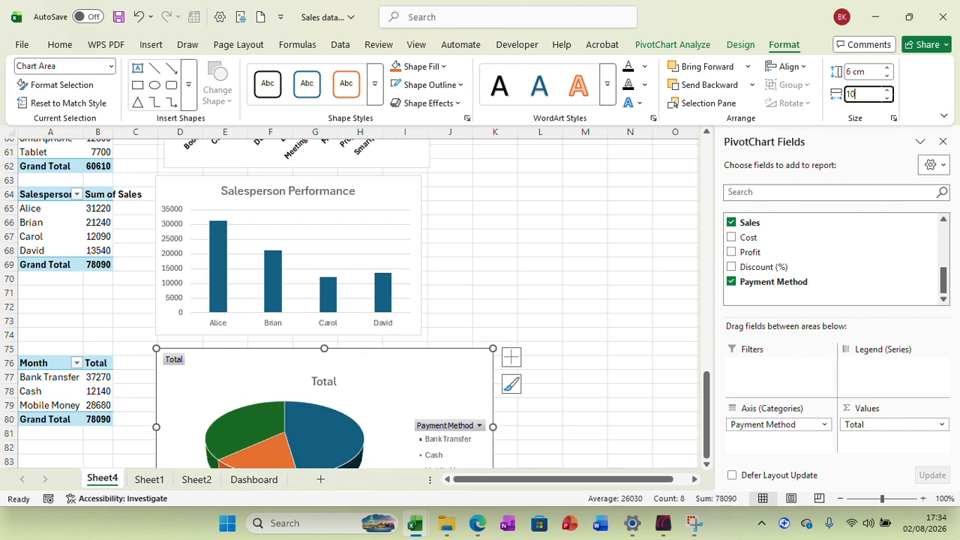
pyautogui.click(594, 318)
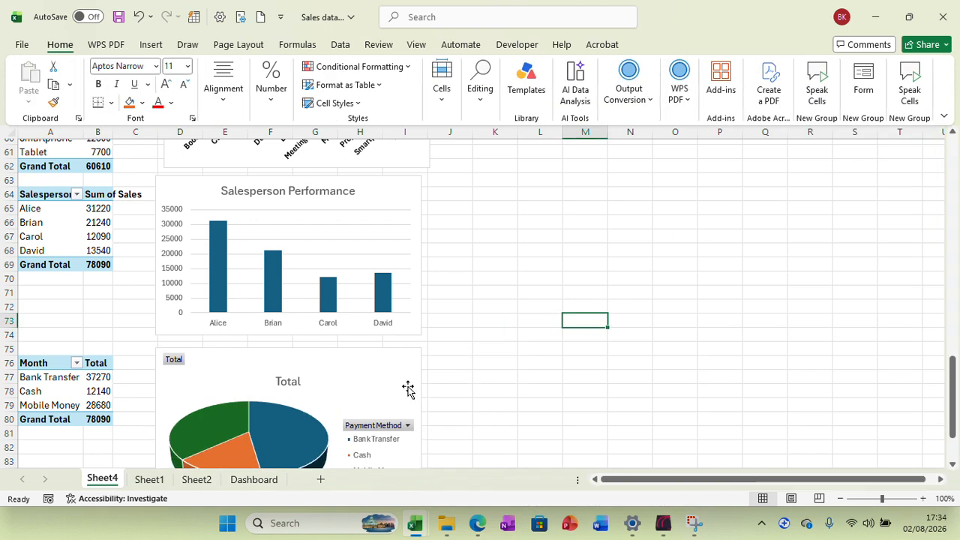
# Hide all field buttons on the payment method pie chart and make its legend text bold and black
pyautogui.rightClick(174, 362)
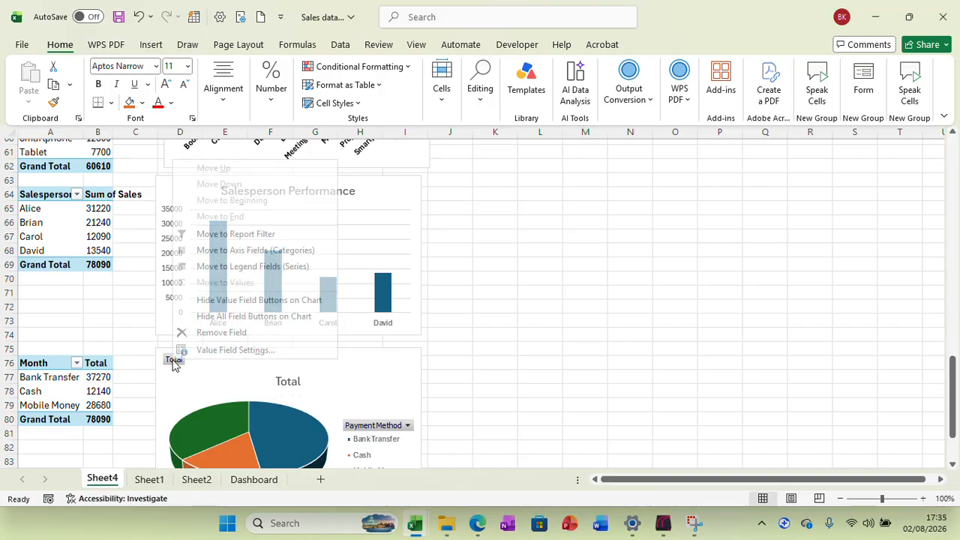
pyautogui.click(213, 318)
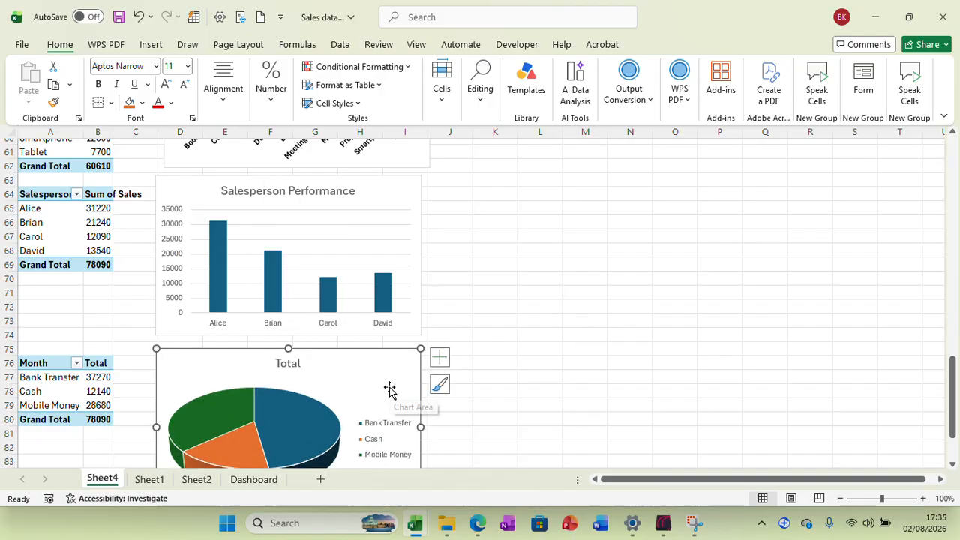
pyautogui.click(368, 423)
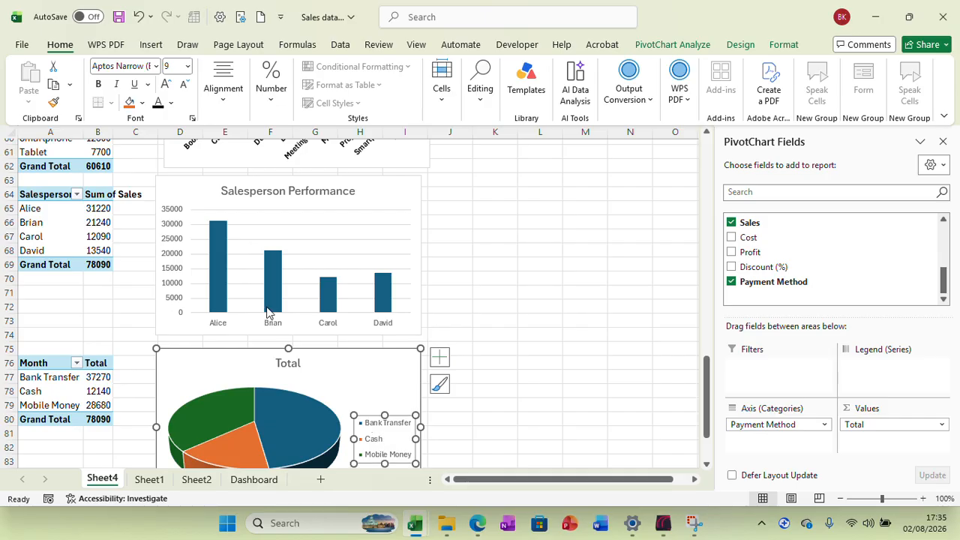
pyautogui.click(100, 85)
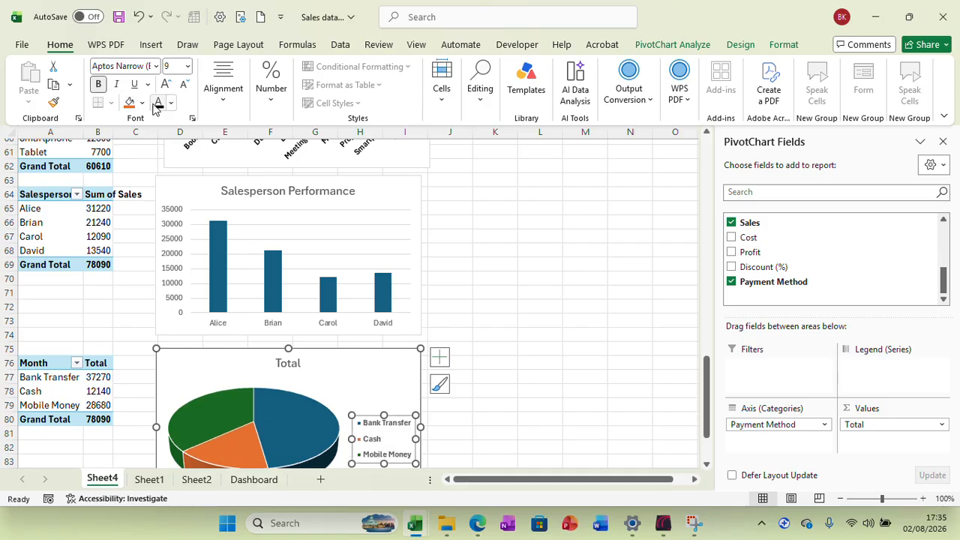
# Copy the chart name Payment Method Distribution from cell D8 of Sheet2
pyautogui.click(290, 366)
pyautogui.click(149, 479)
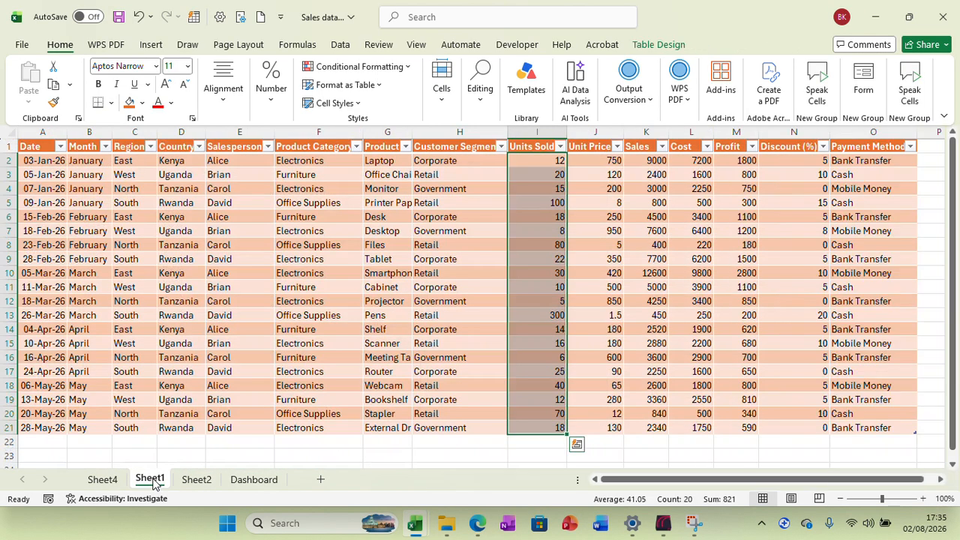
pyautogui.click(189, 481)
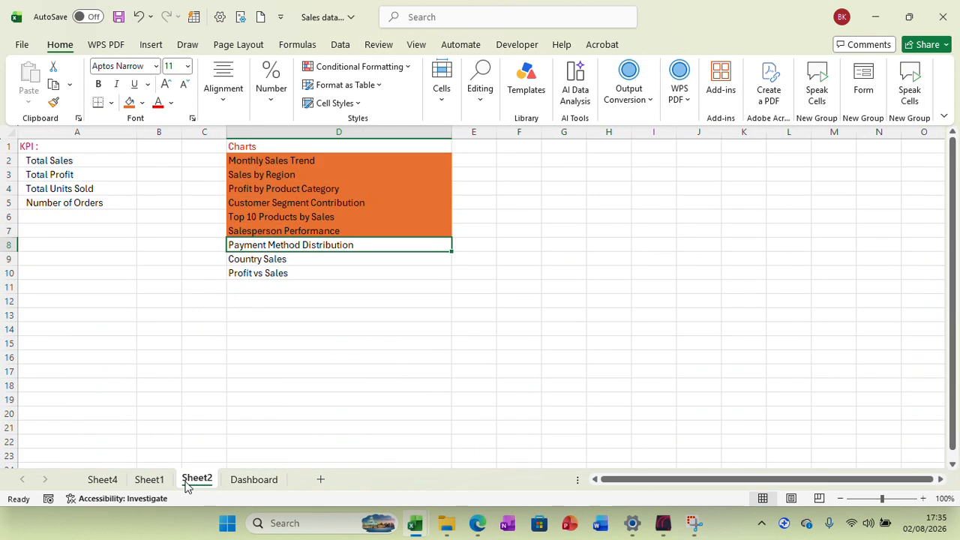
pyautogui.rightClick(274, 247)
pyautogui.click(315, 114)
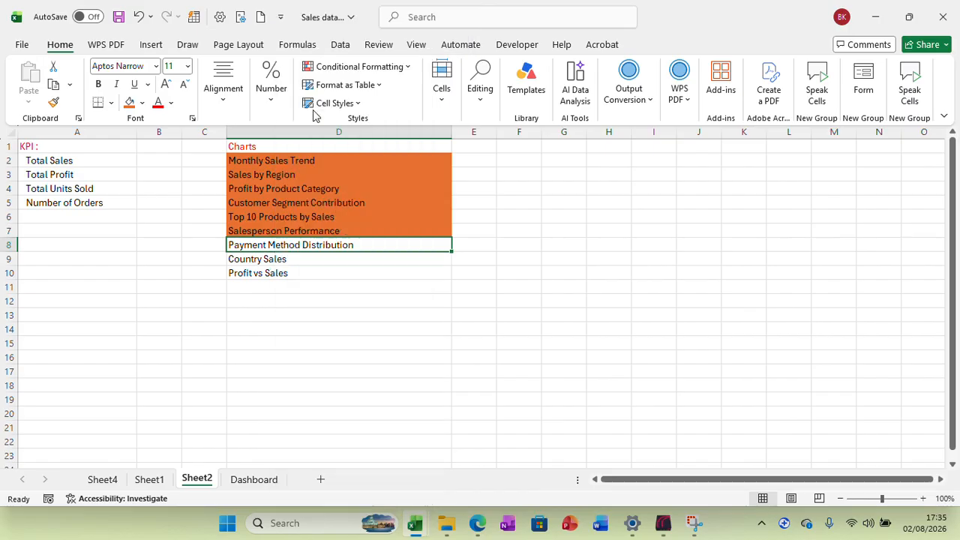
# Replace the pie chart's title on Sheet4 with the copied text Payment Method Distribution and make it bold and black
pyautogui.click(100, 479)
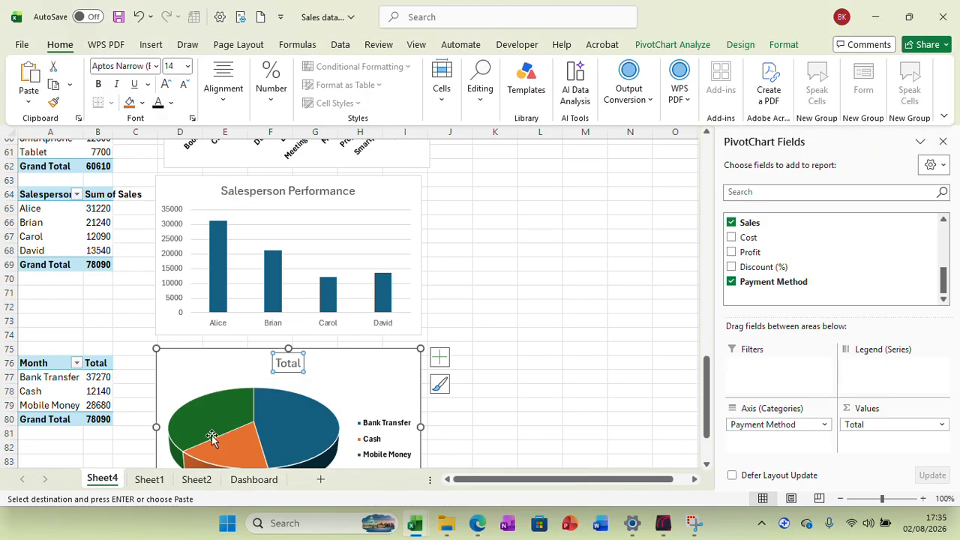
pyautogui.doubleClick(282, 366)
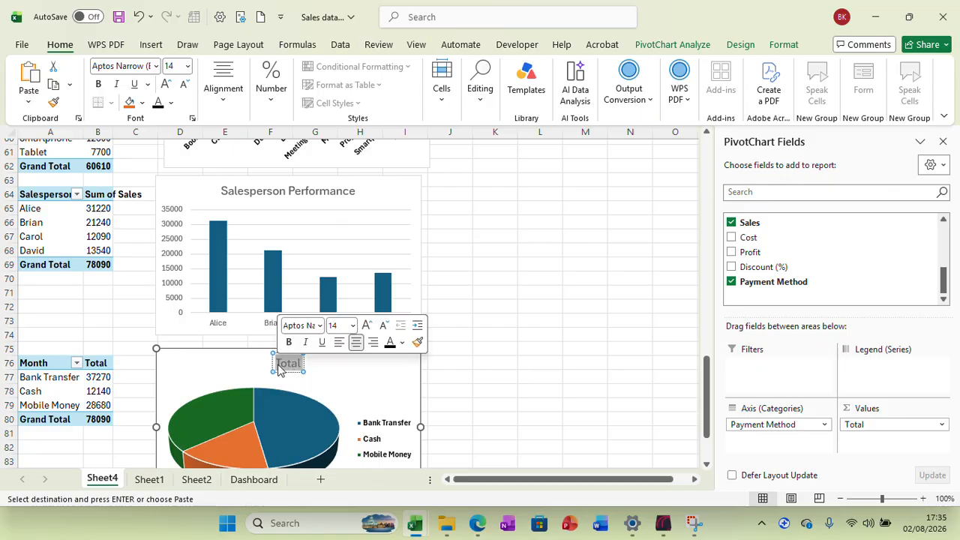
pyautogui.hotkey('ctrl', 'v')
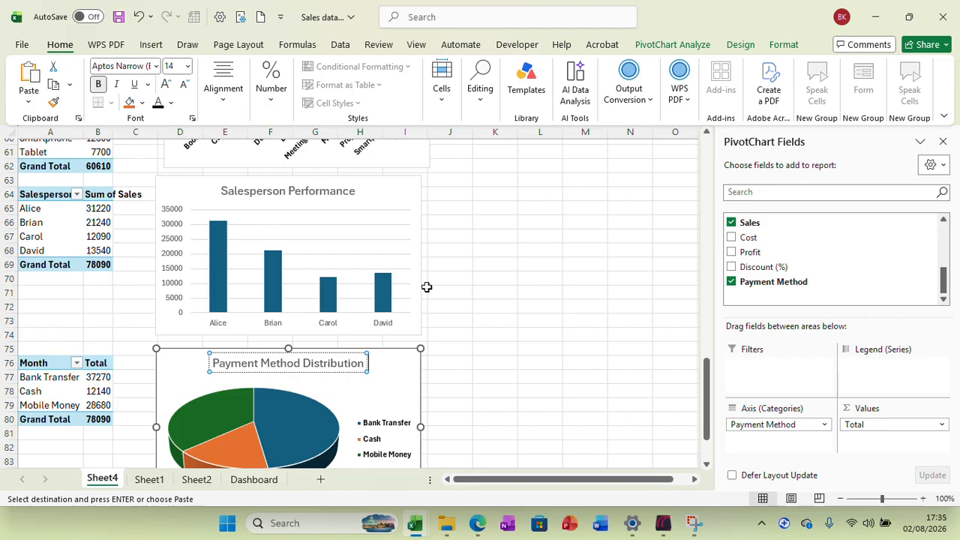
pyautogui.click(506, 364)
pyautogui.click(352, 372)
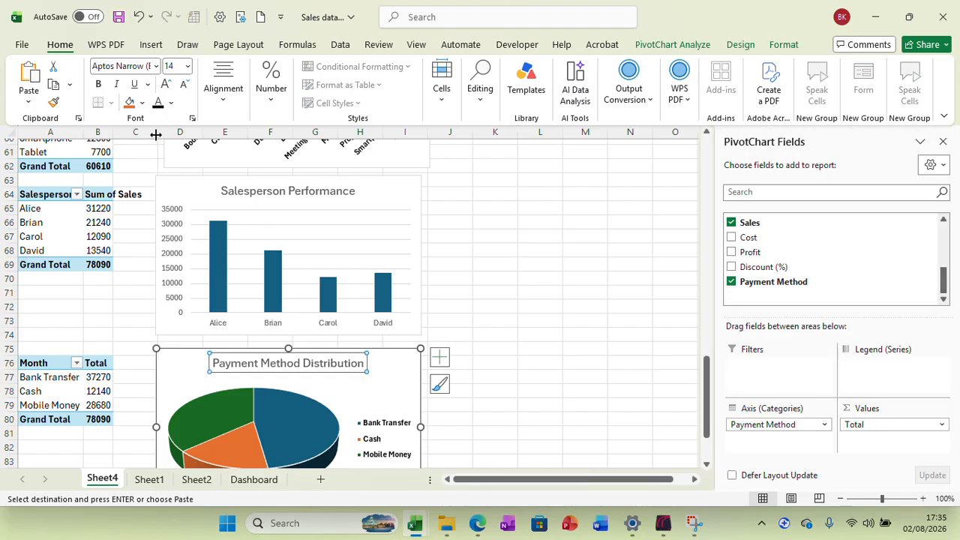
pyautogui.click(98, 84)
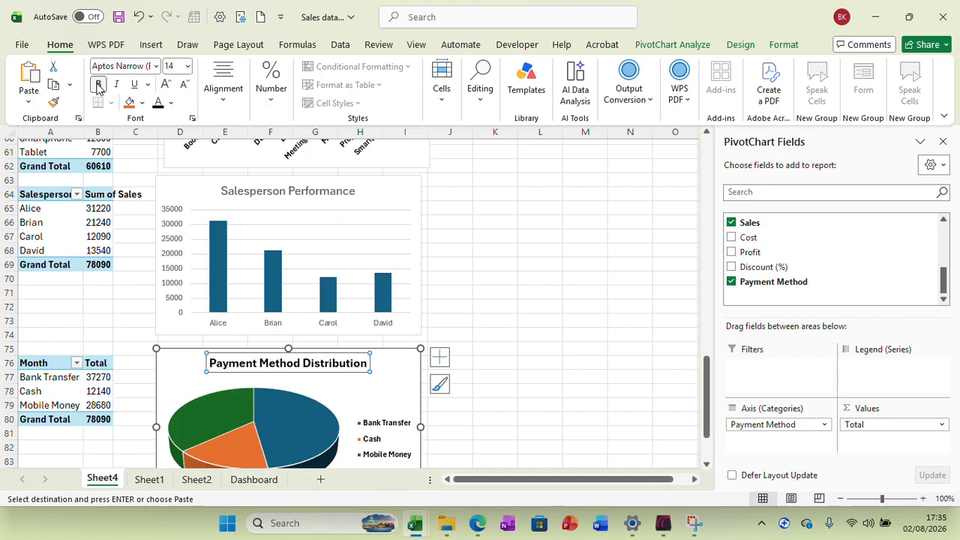
# Copy the Payment Method Distribution chart from Sheet4 and paste it onto the Dashboard sheet
pyautogui.click(592, 384)
pyautogui.click(385, 382)
pyautogui.rightClick(386, 383)
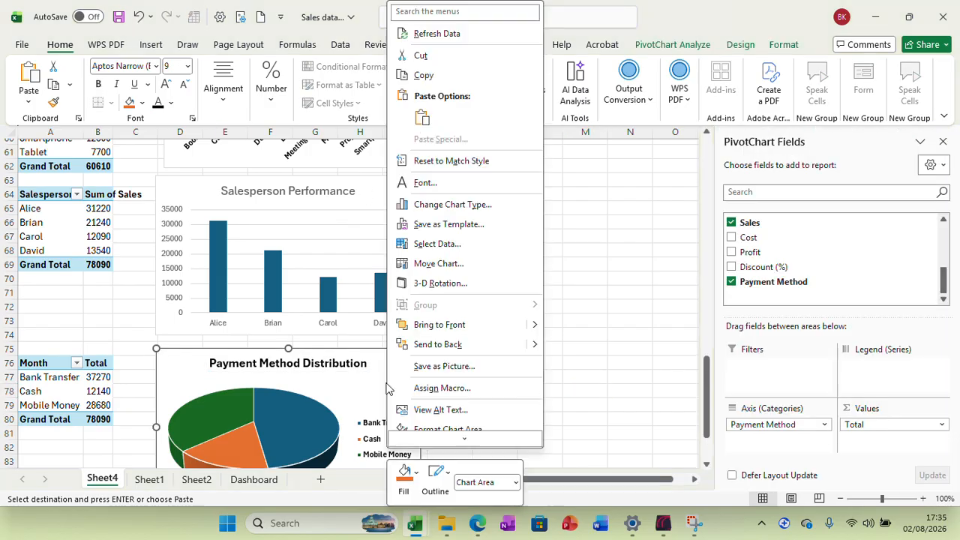
pyautogui.click(424, 76)
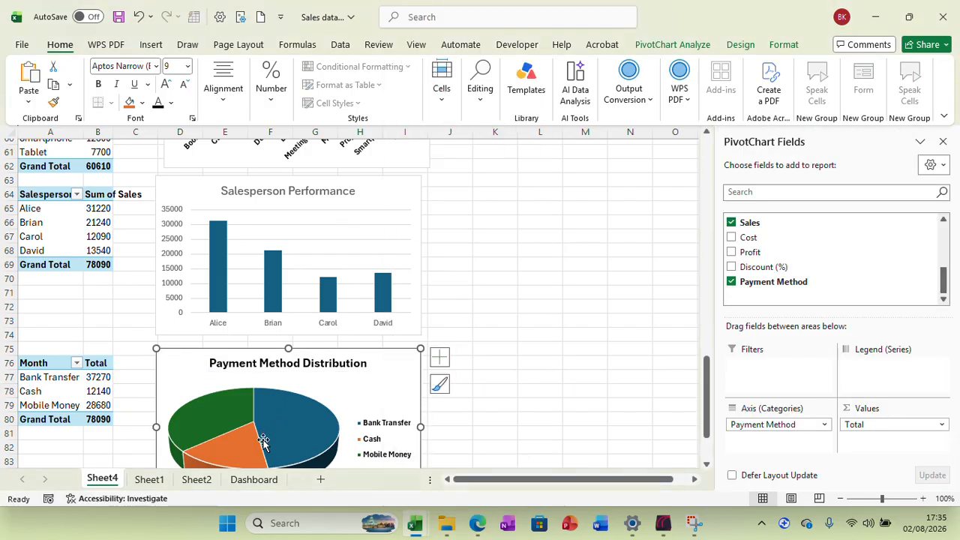
pyautogui.click(253, 479)
pyautogui.moveTo(956, 401); pyautogui.dragTo(958, 466)
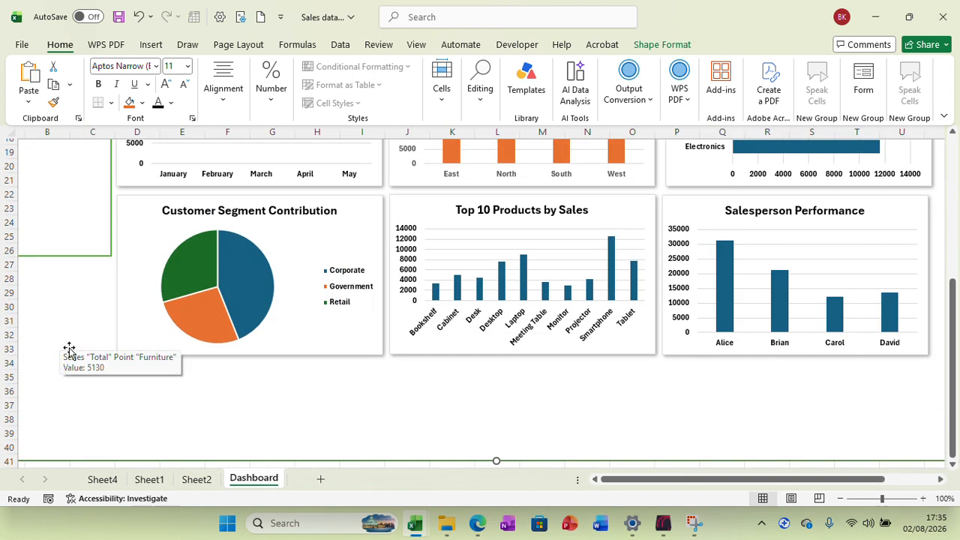
pyautogui.rightClick(138, 393)
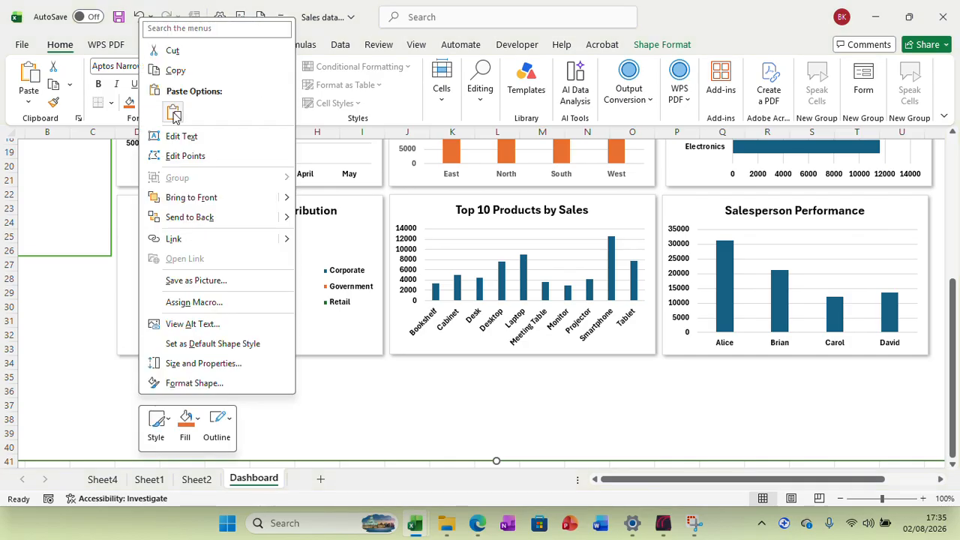
pyautogui.click(232, 176)
# Lower the bottom edge of the dashboard's green-outlined background rectangle to make room below the second row of charts
pyautogui.click(445, 431)
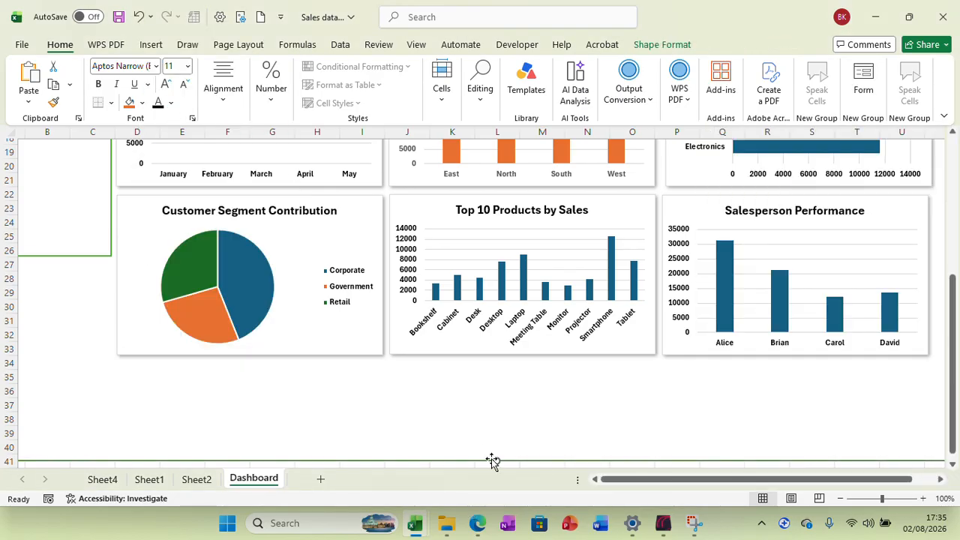
pyautogui.moveTo(495, 461); pyautogui.dragTo(495, 509)
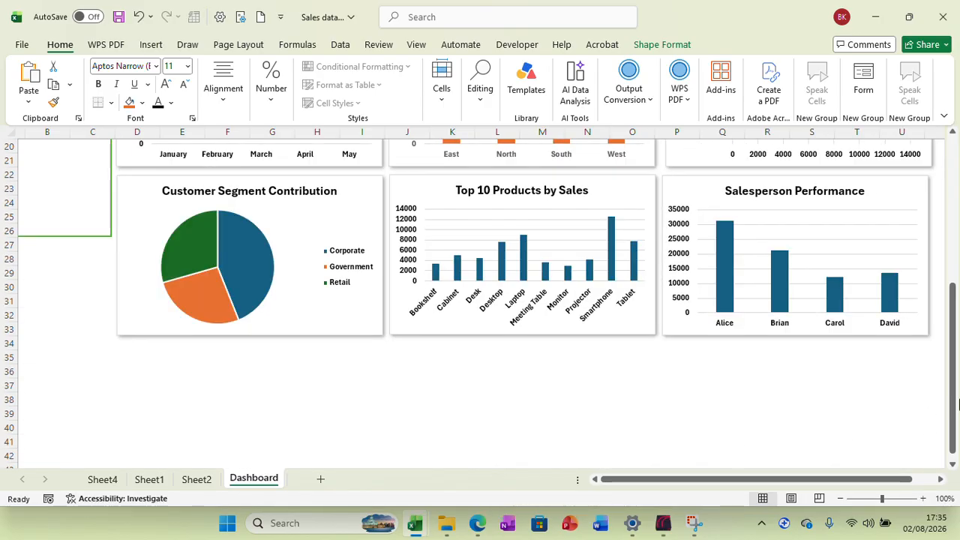
pyautogui.moveTo(951, 393); pyautogui.dragTo(950, 399)
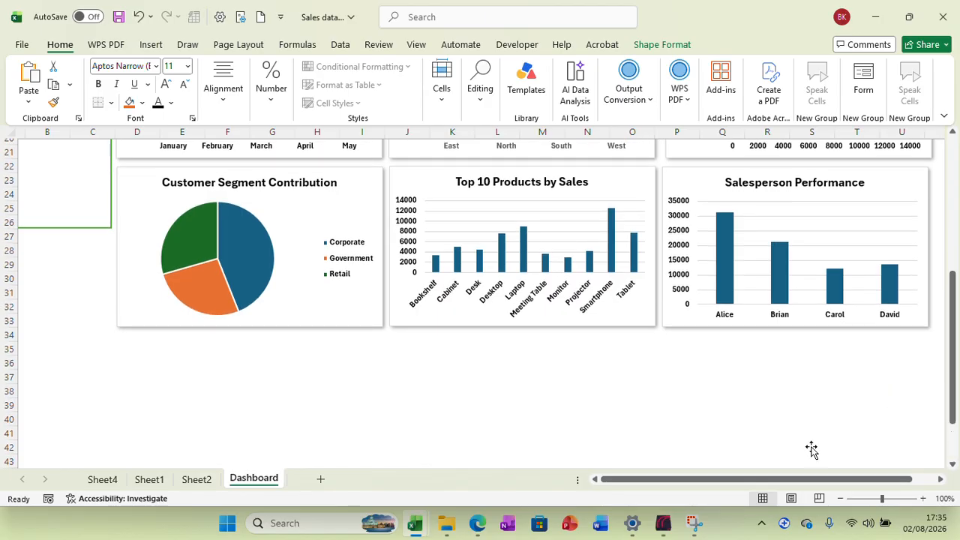
pyautogui.moveTo(883, 503); pyautogui.dragTo(875, 500)
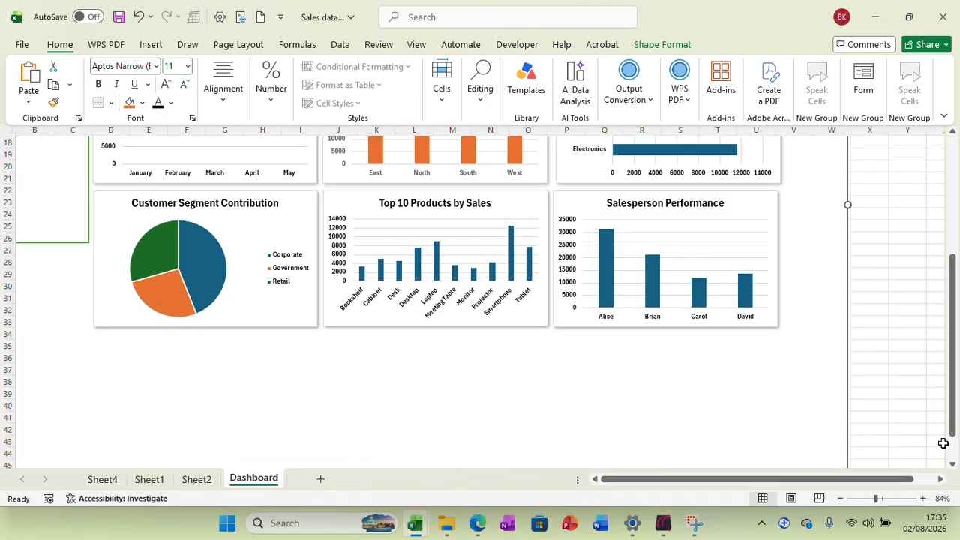
pyautogui.moveTo(955, 415); pyautogui.dragTo(955, 420)
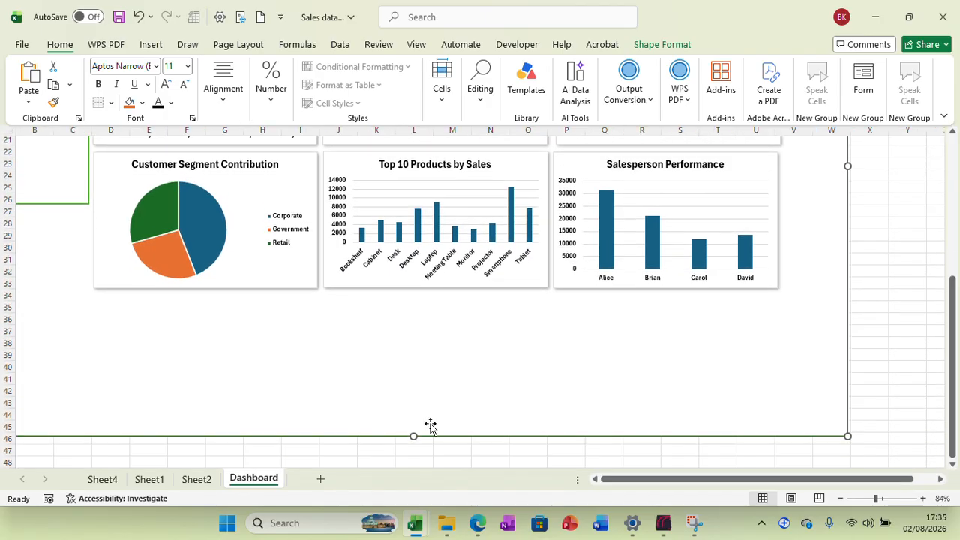
pyautogui.moveTo(438, 425); pyautogui.dragTo(436, 466)
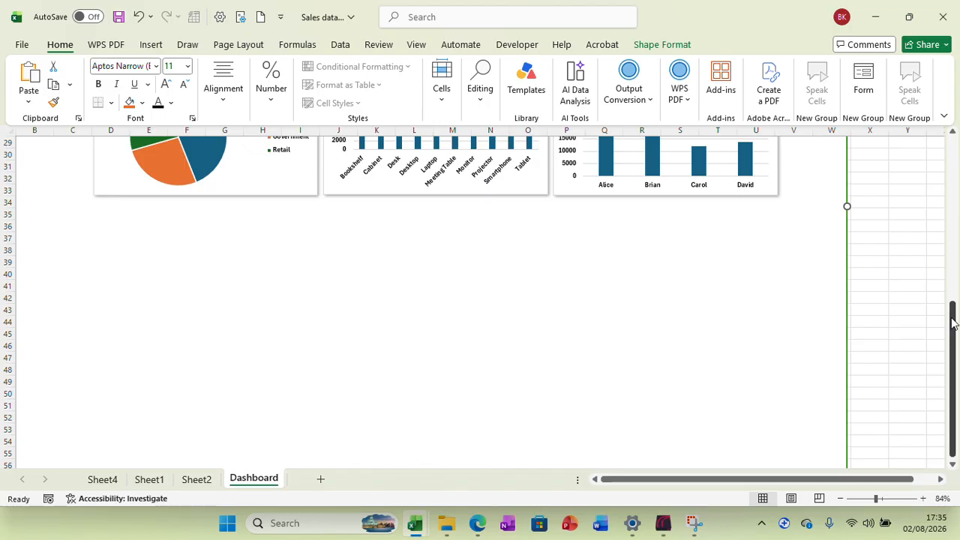
# Stretch the top edge of the dashboard's background rectangle up to the top of the sheet
pyautogui.moveTo(953, 315); pyautogui.dragTo(954, 156)
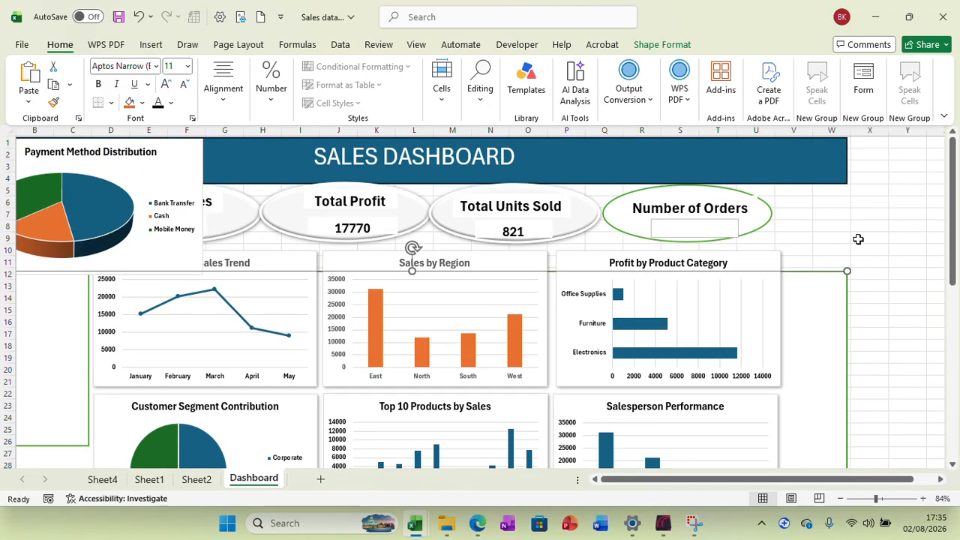
pyautogui.click(913, 308)
pyautogui.click(805, 270)
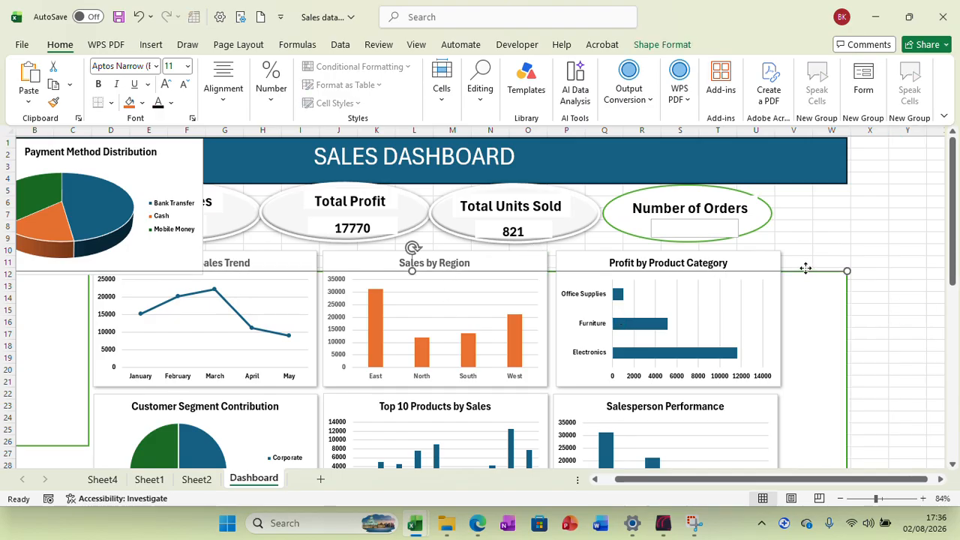
pyautogui.moveTo(413, 270); pyautogui.dragTo(445, 122)
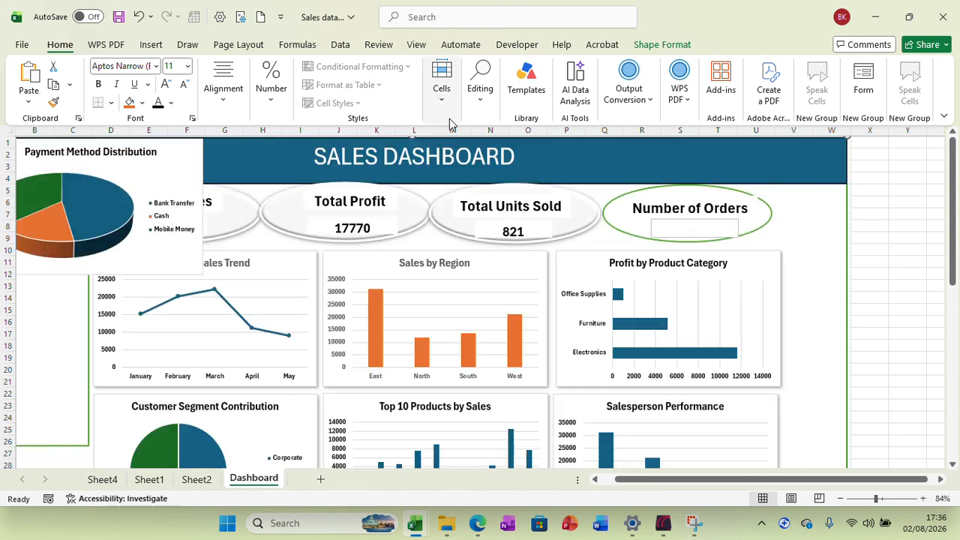
pyautogui.click(909, 274)
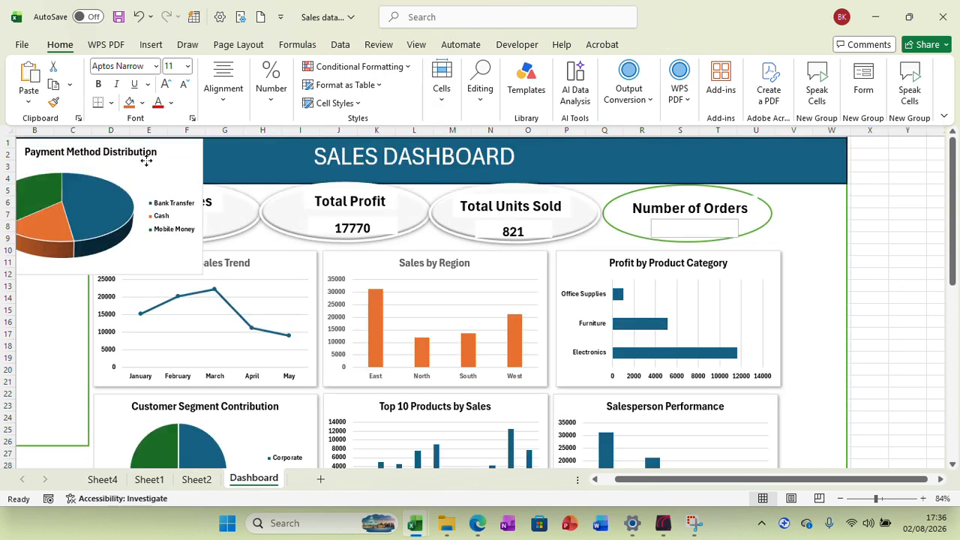
# Move the Payment Method Distribution chart directly beneath the Customer Segment Contribution chart on the dashboard, aligned with its edges
pyautogui.moveTo(146, 165); pyautogui.dragTo(373, 447)
pyautogui.moveTo(369, 537); pyautogui.dragTo(371, 535)
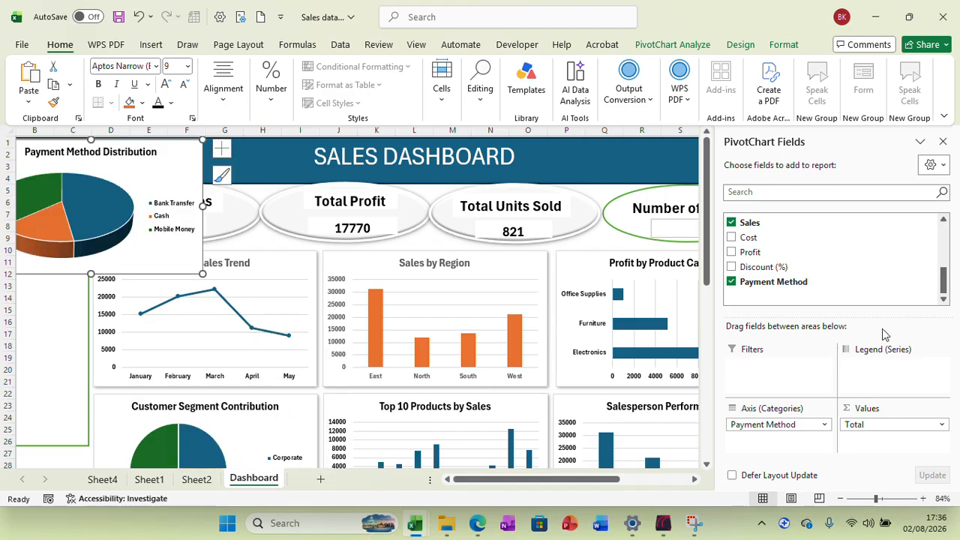
pyautogui.moveTo(707, 262); pyautogui.dragTo(741, 341)
pyautogui.scroll(1, 339, 229)
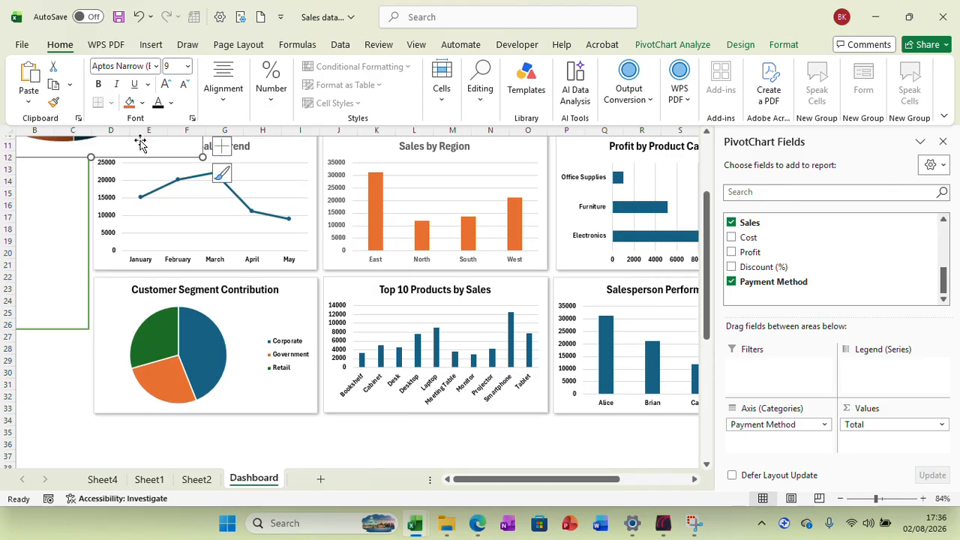
pyautogui.click(126, 146)
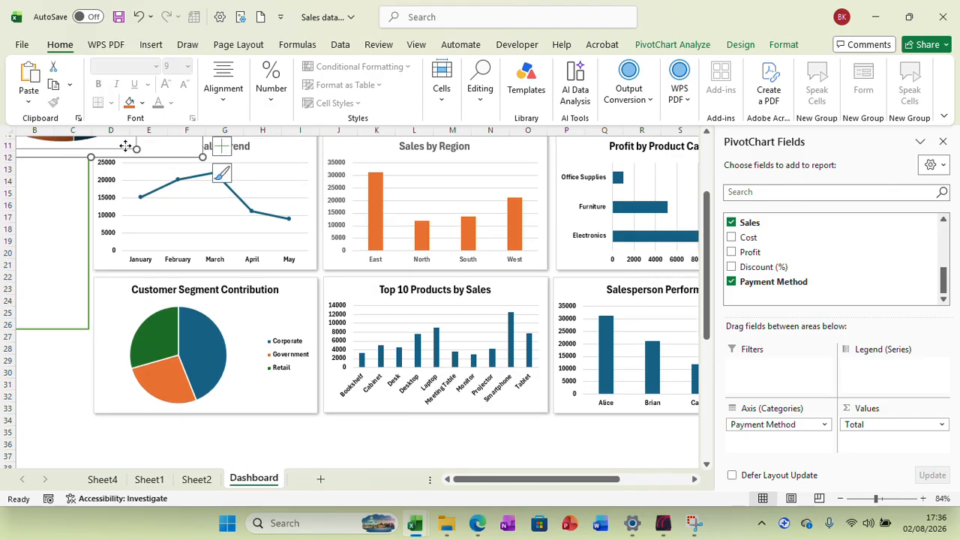
pyautogui.click(159, 150)
pyautogui.moveTo(160, 150); pyautogui.dragTo(136, 449)
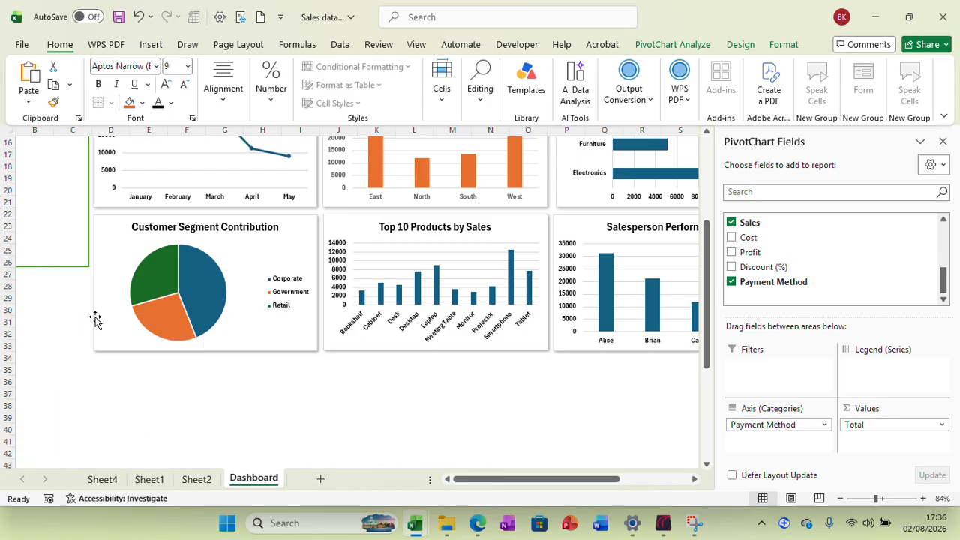
pyautogui.moveTo(706, 296); pyautogui.dragTo(705, 213)
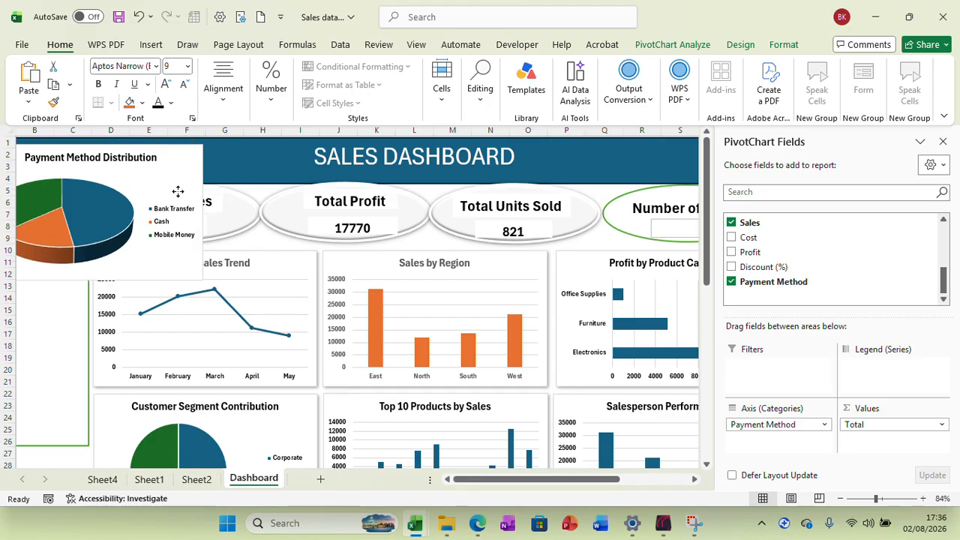
pyautogui.moveTo(178, 192); pyautogui.dragTo(292, 397)
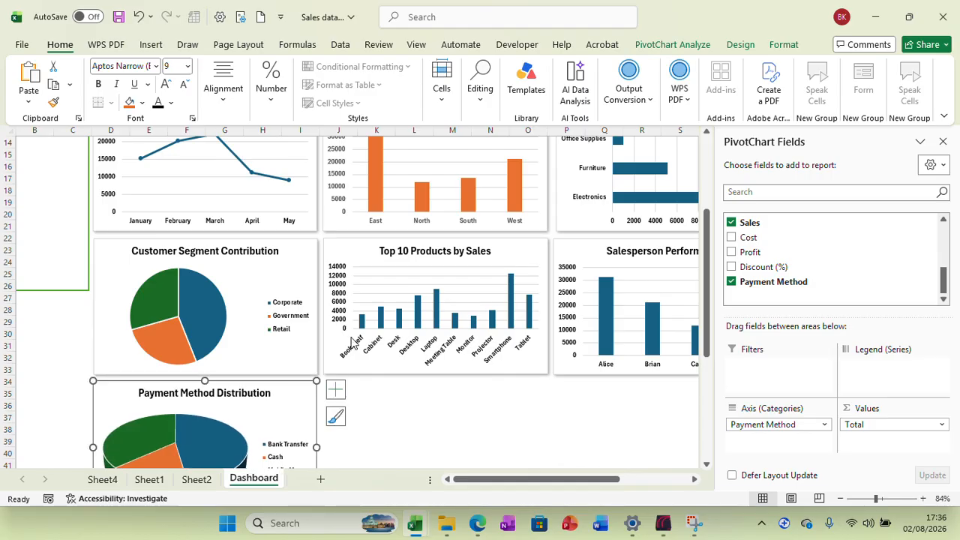
# Apply the first outer shadow preset to the Payment Method Distribution chart on the dashboard
pyautogui.click(783, 45)
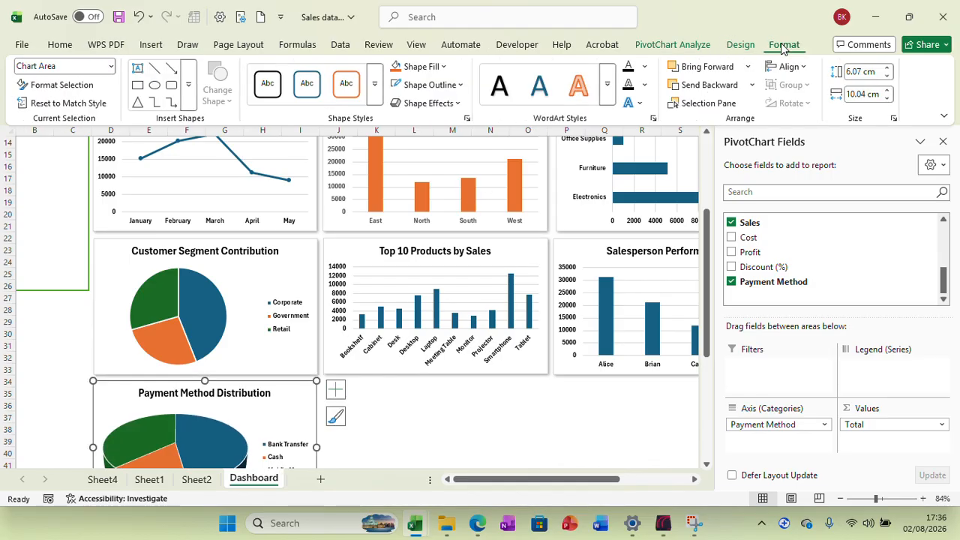
pyautogui.click(455, 104)
pyautogui.moveTo(450, 160)
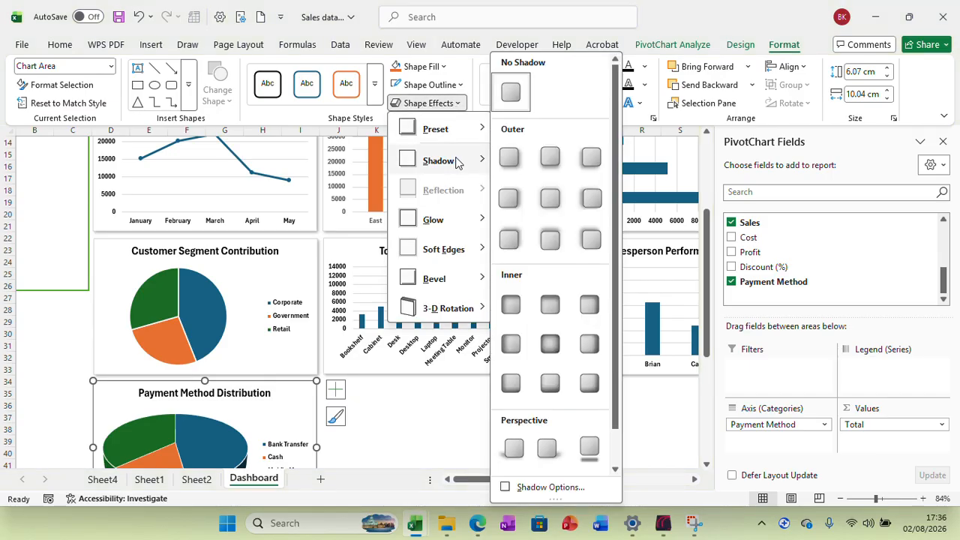
pyautogui.click(509, 158)
pyautogui.click(421, 426)
# Fill the Payment Method Distribution entry in the Sheet2 chart list with orange and select the Country Sales entry
pyautogui.click(195, 479)
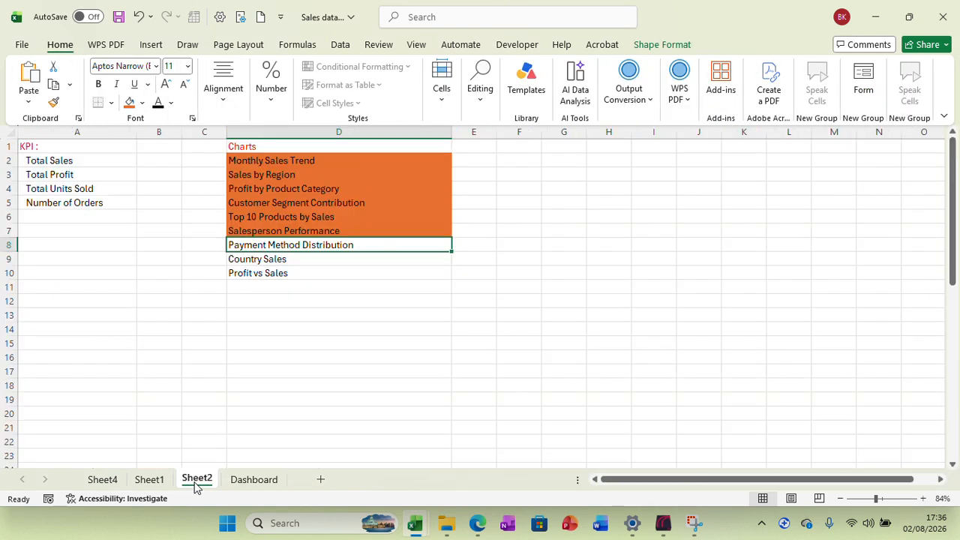
pyautogui.click(131, 104)
pyautogui.click(299, 258)
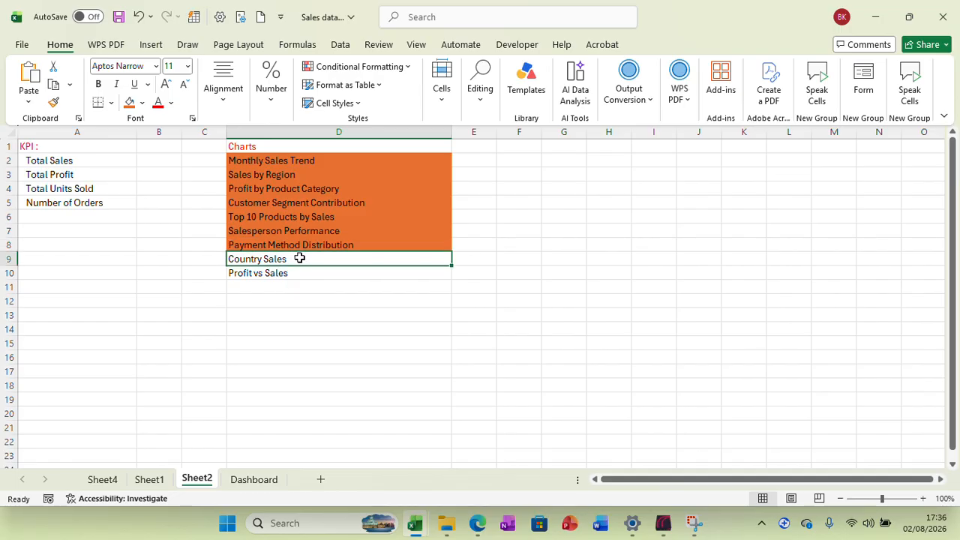
# Copy the monthly sales pivot table in A3:B9 on Sheet4
pyautogui.click(103, 480)
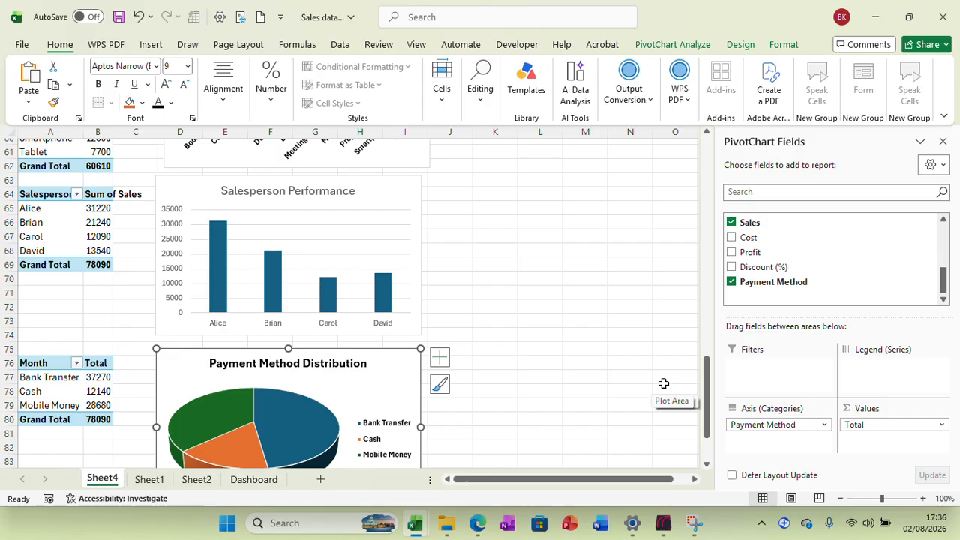
pyautogui.moveTo(707, 387); pyautogui.dragTo(694, 156)
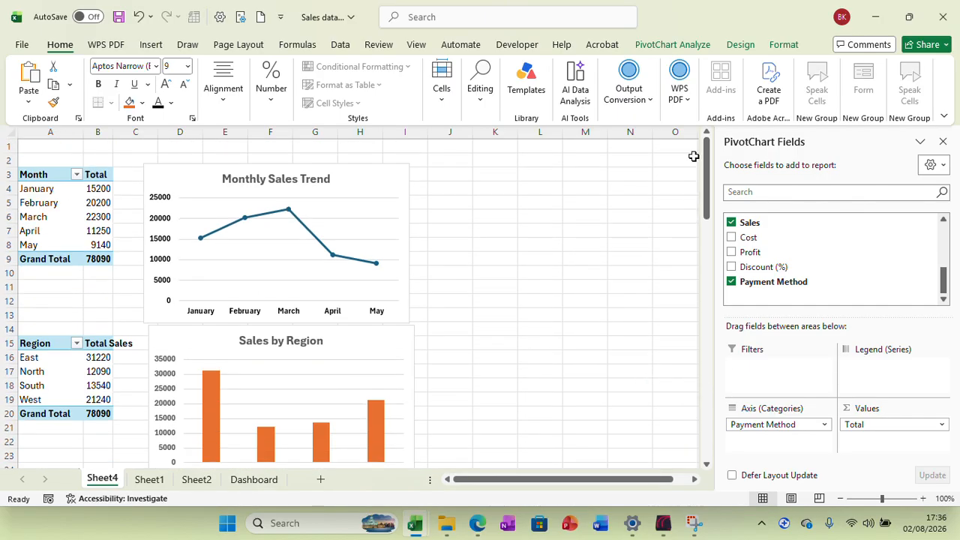
pyautogui.moveTo(39, 175); pyautogui.dragTo(97, 258)
pyautogui.rightClick(112, 237)
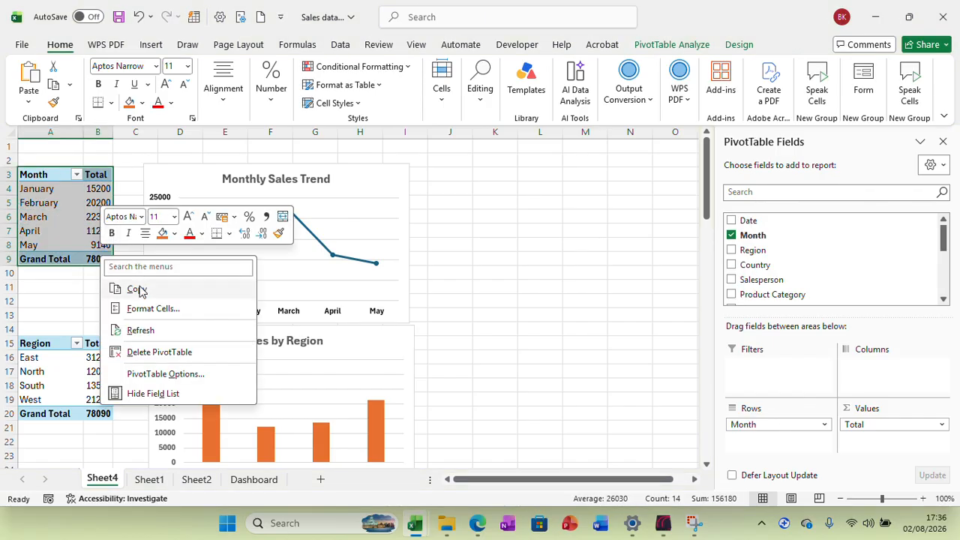
pyautogui.click(136, 288)
pyautogui.click(248, 482)
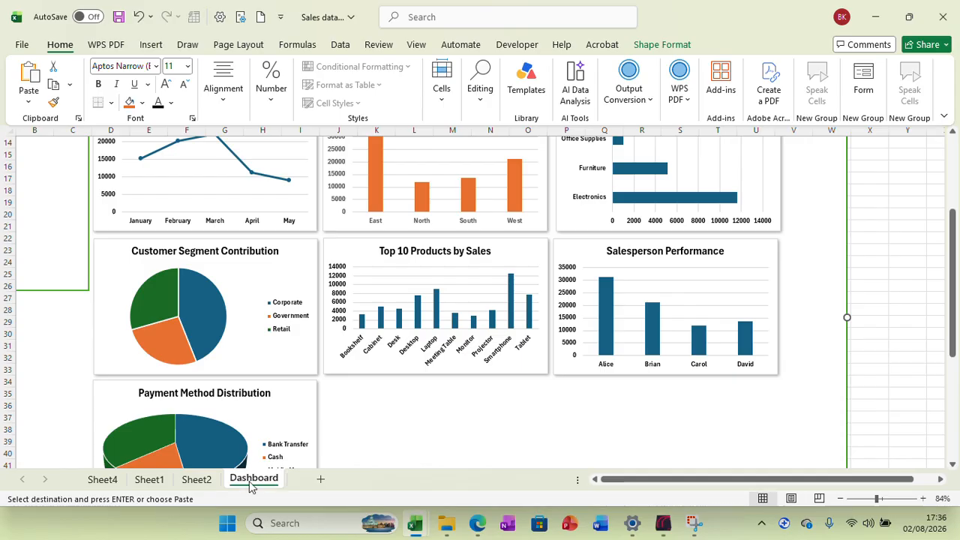
pyautogui.click(150, 483)
pyautogui.click(197, 480)
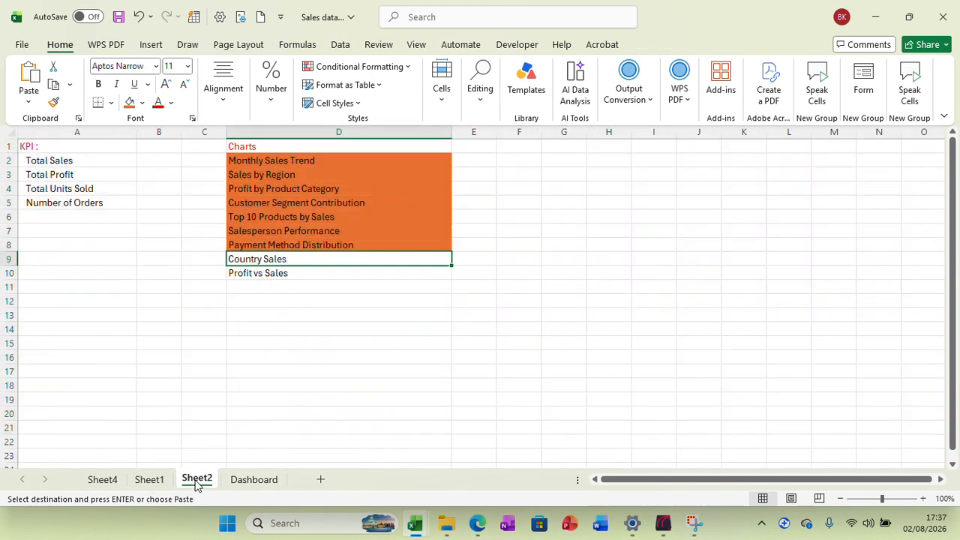
pyautogui.click(102, 479)
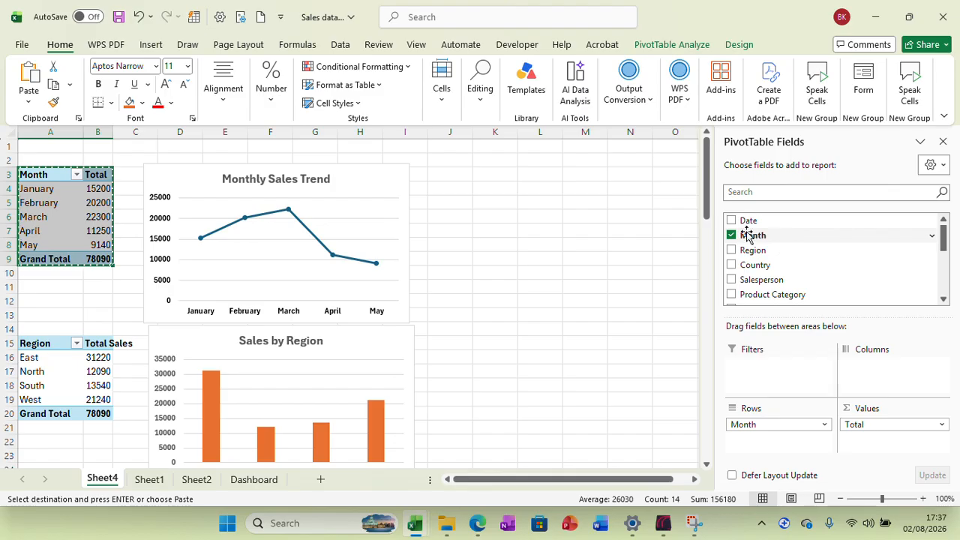
# Paste the copied pivot table at A88 on Sheet4 and replace Month with Country as its row field
pyautogui.moveTo(707, 204); pyautogui.dragTo(707, 417)
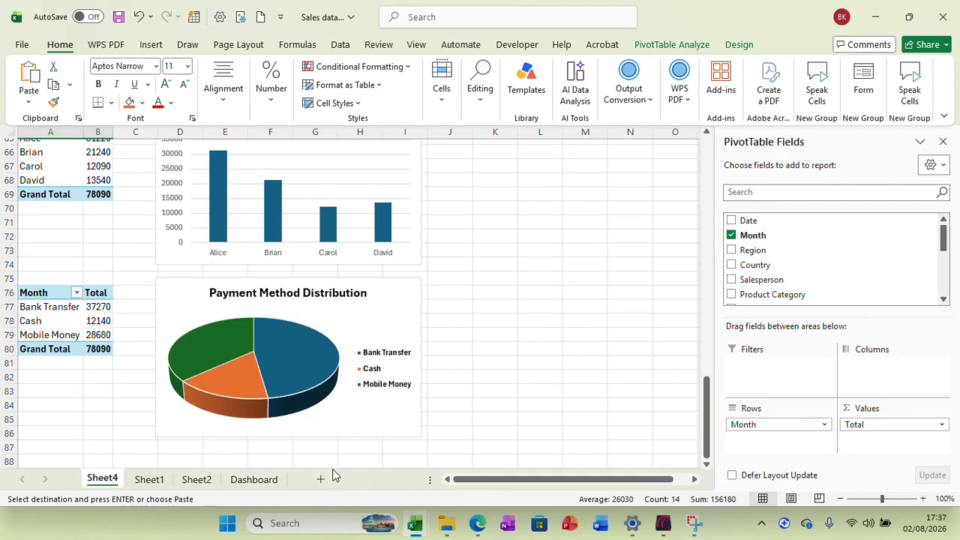
pyautogui.rightClick(53, 462)
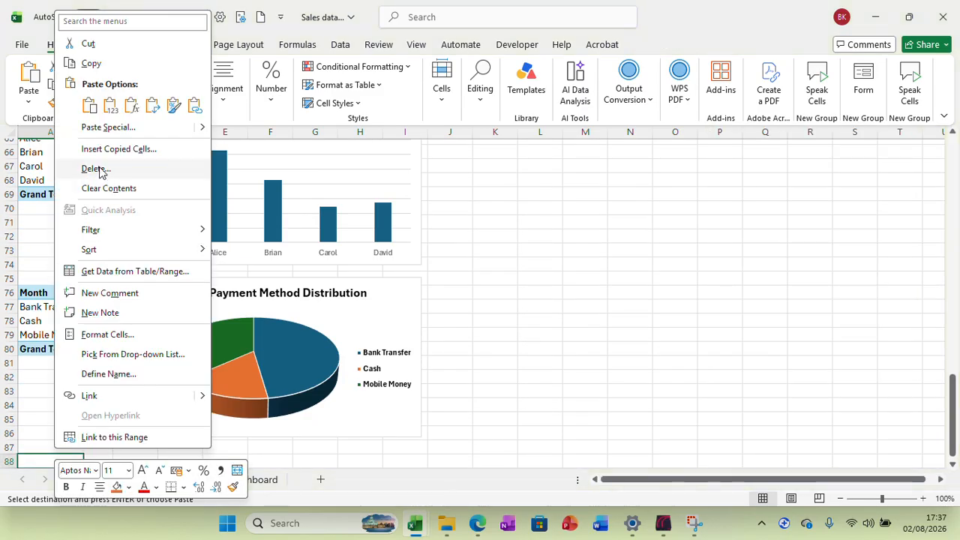
pyautogui.click(89, 106)
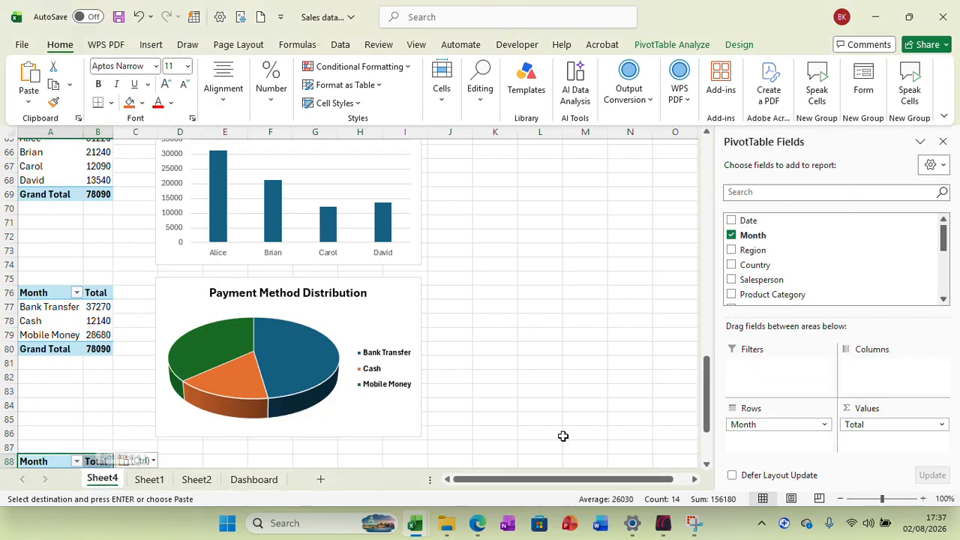
pyautogui.moveTo(756, 428)
pyautogui.mouseDown()
pyautogui.moveTo(851, 268)
pyautogui.moveTo(793, 268)
pyautogui.moveTo(767, 426)
pyautogui.mouseUp()
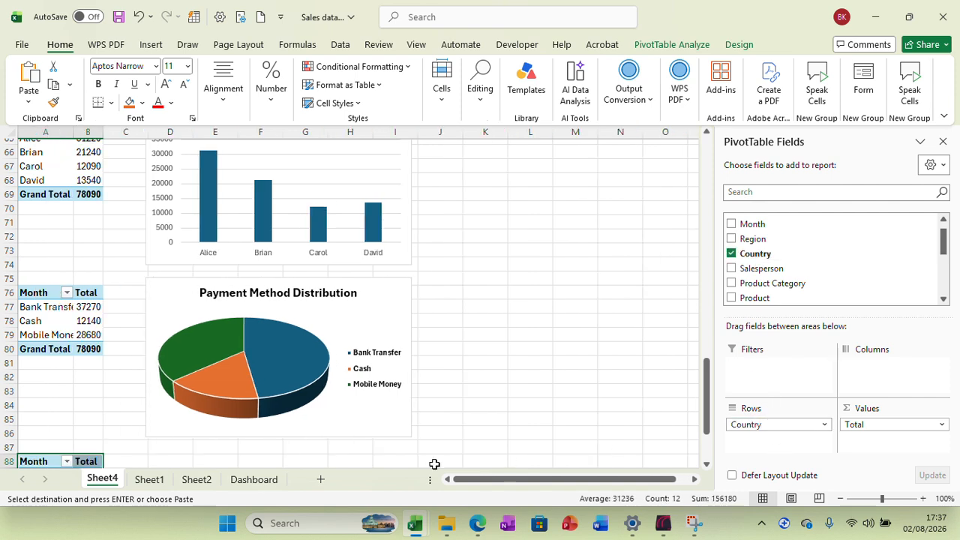
pyautogui.moveTo(708, 423); pyautogui.dragTo(708, 447)
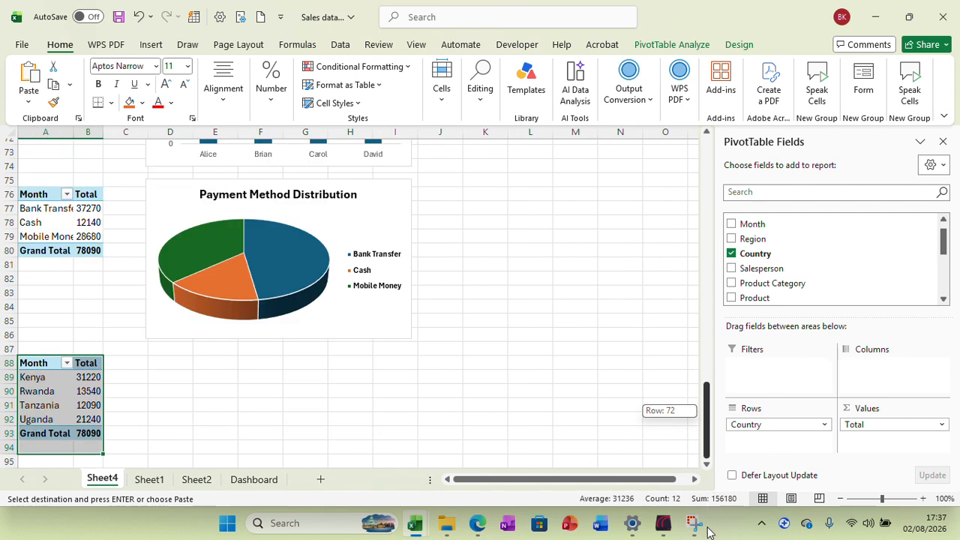
# Rename the header in A88 of the new pivot table on Sheet4 as Country
pyautogui.click(38, 363)
pyautogui.write('Coun')
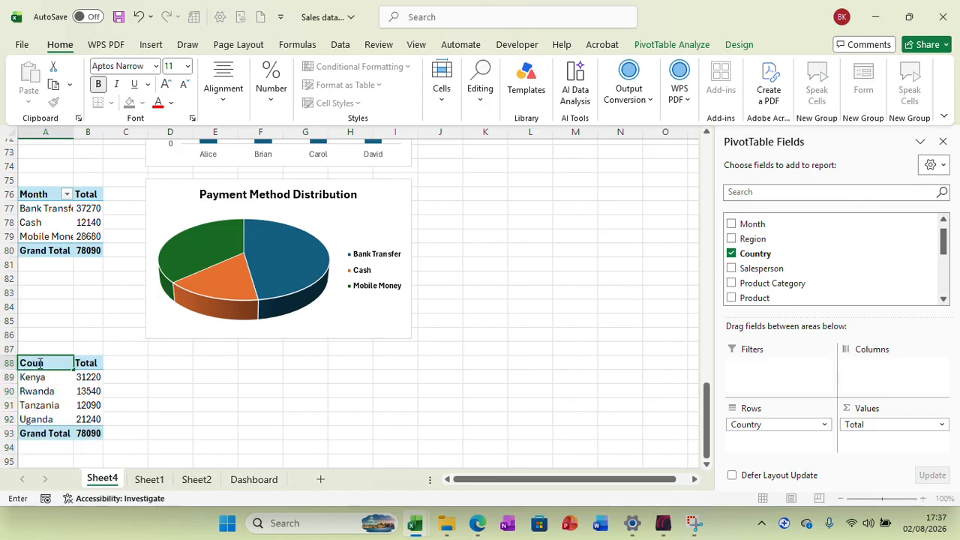
pyautogui.write('try')
pyautogui.click(166, 401)
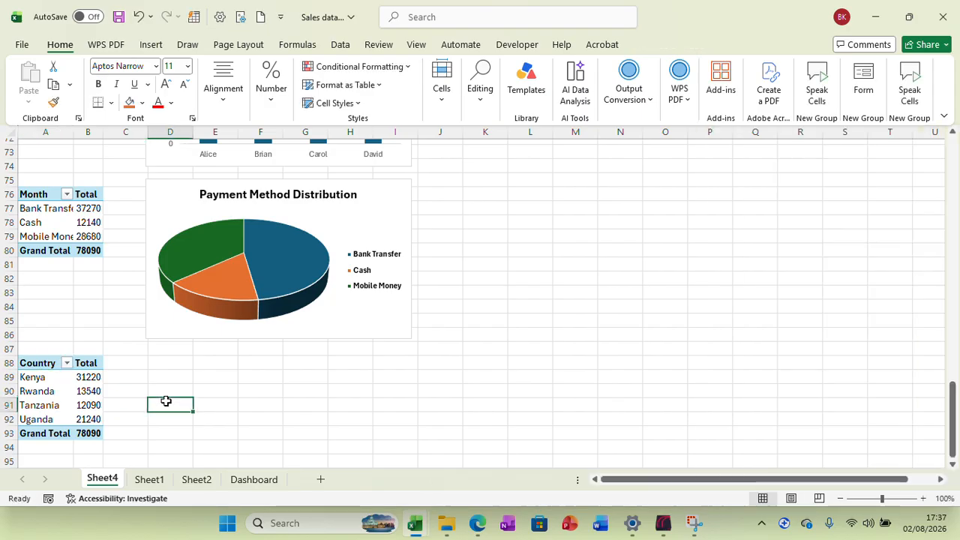
# Copy the country pivot table range A88:B92 without its grand total and paste it as plain values at D88
pyautogui.moveTo(53, 367); pyautogui.dragTo(82, 417)
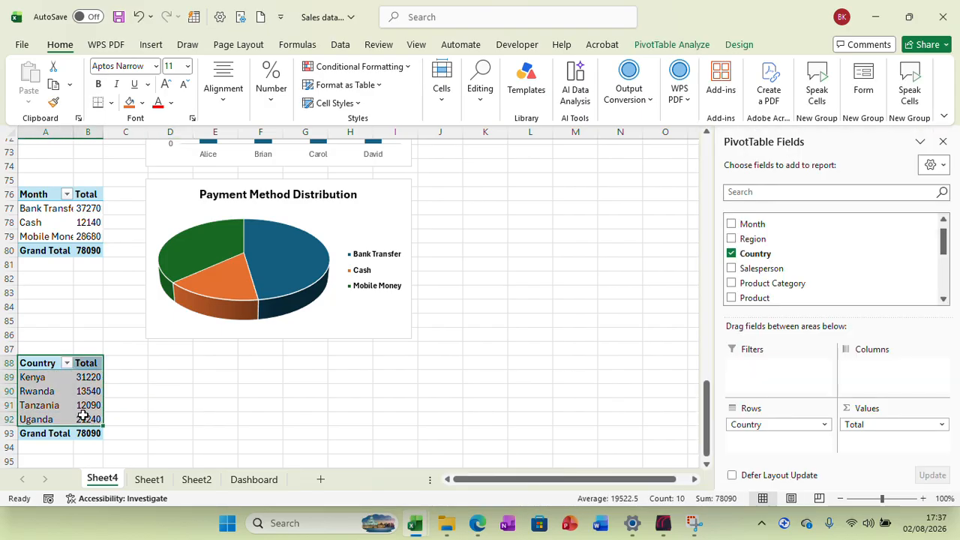
pyautogui.rightClick(74, 377)
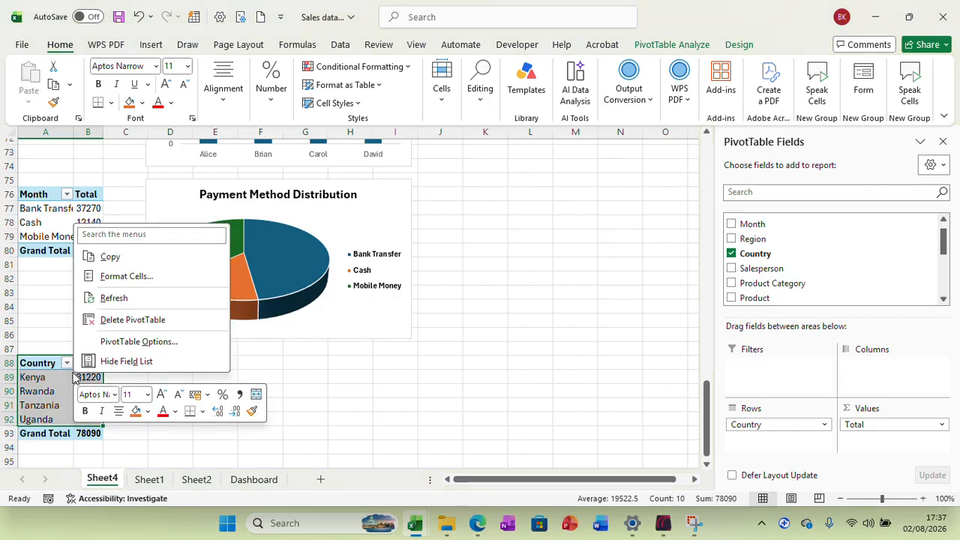
pyautogui.click(117, 256)
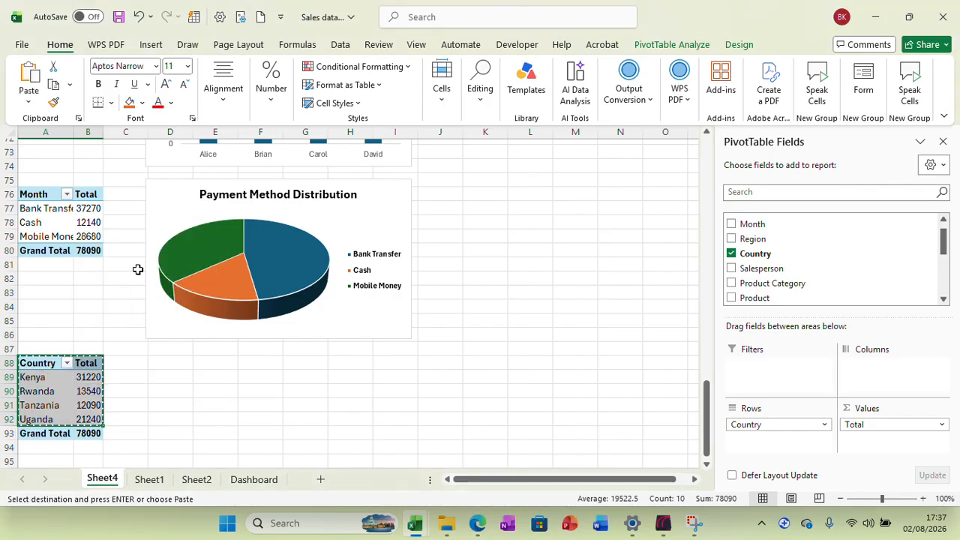
pyautogui.click(170, 363)
pyautogui.rightClick(170, 363)
pyautogui.click(226, 161)
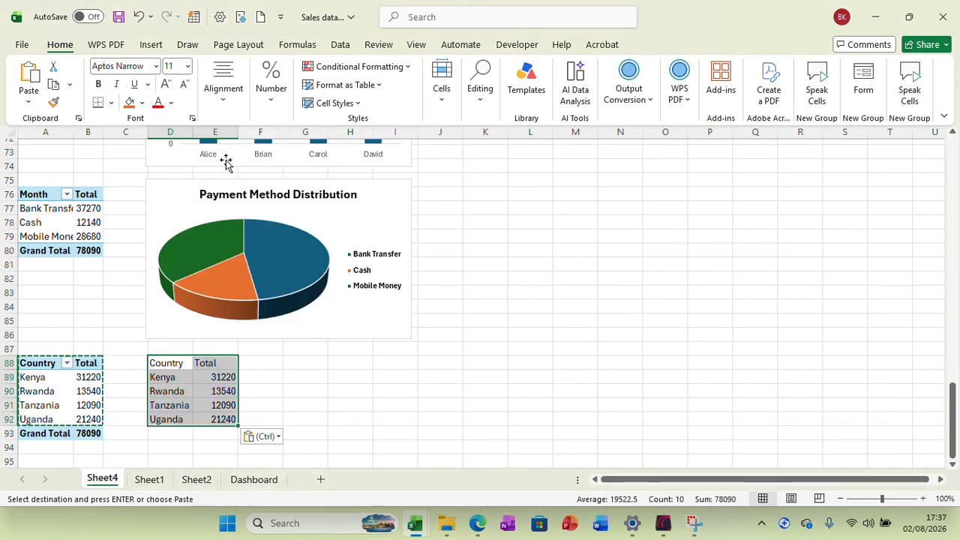
# Insert a Filled Map chart from the pasted country totals and place it beside the data, below the Payment Method Distribution chart
pyautogui.click(151, 44)
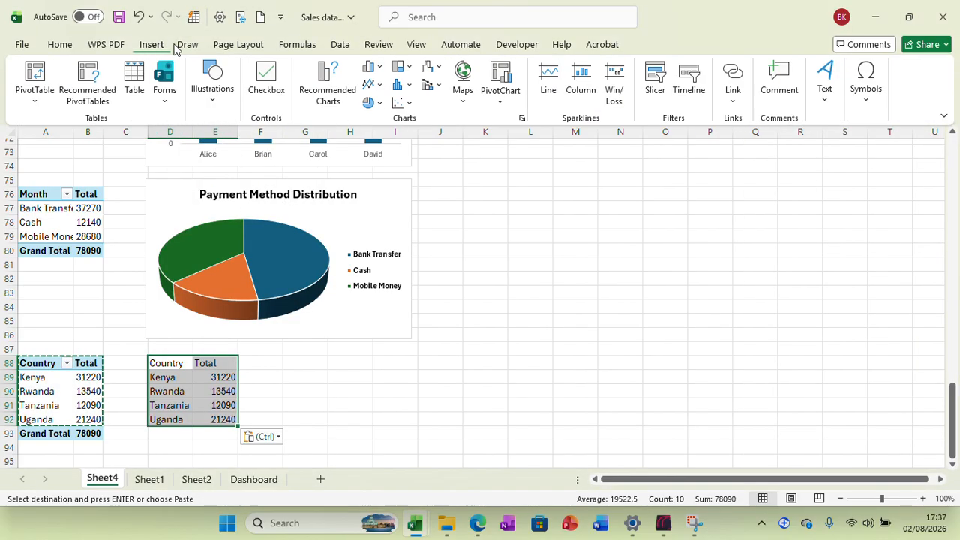
pyautogui.click(328, 84)
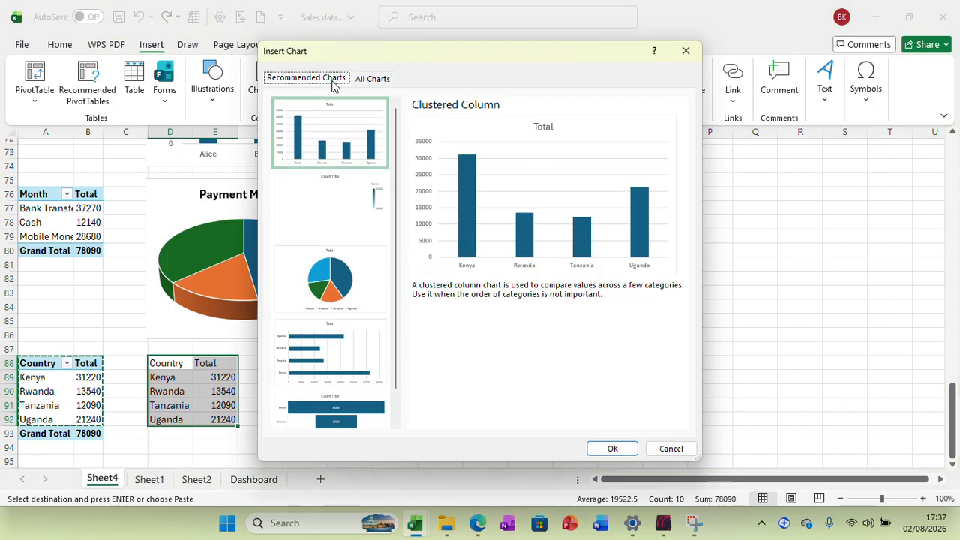
pyautogui.click(341, 207)
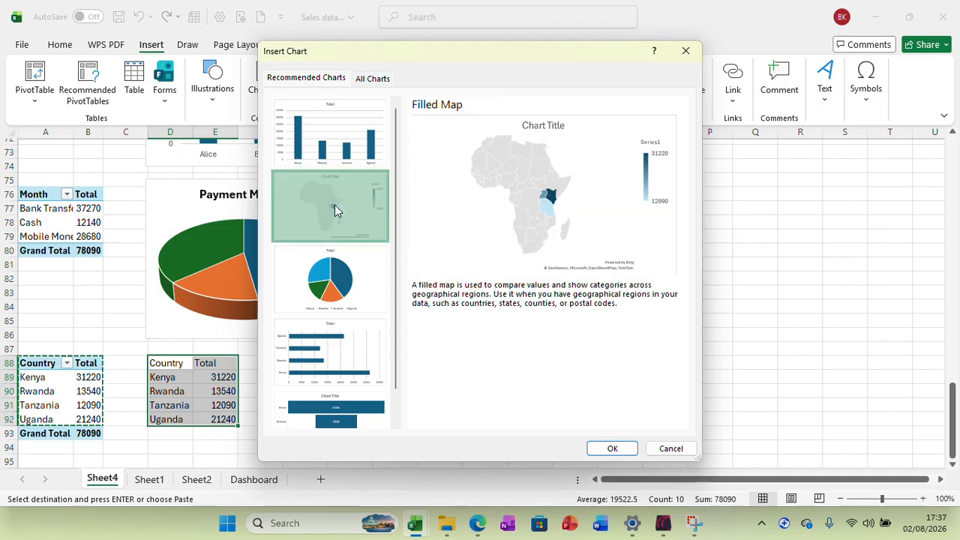
pyautogui.click(614, 449)
pyautogui.moveTo(360, 221); pyautogui.dragTo(334, 353)
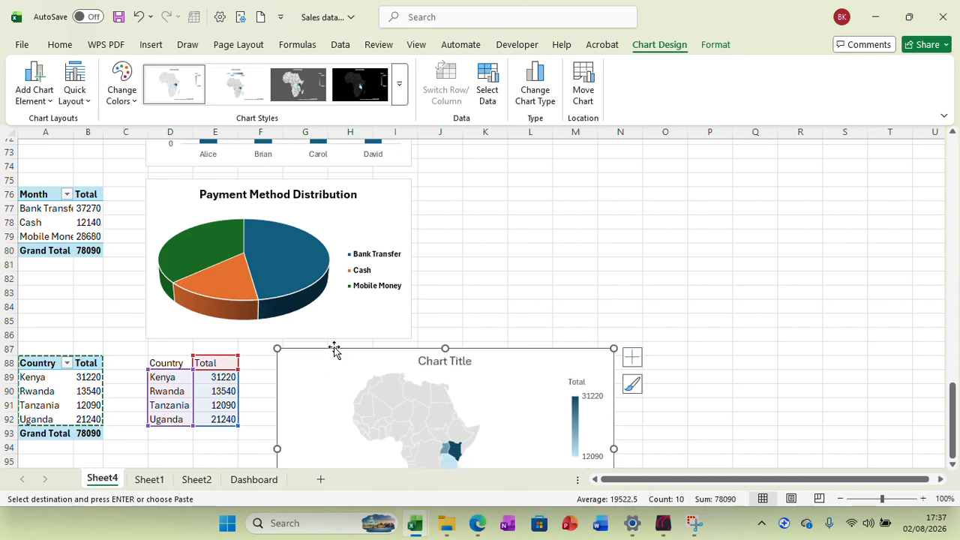
# Set the map chart's size to 6 cm high and 10 cm wide
pyautogui.click(715, 45)
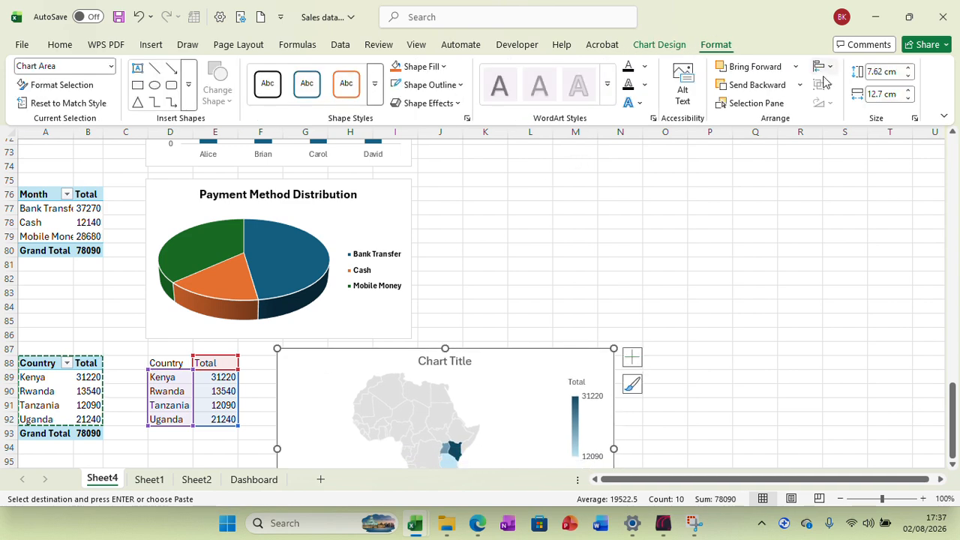
pyautogui.click(880, 70)
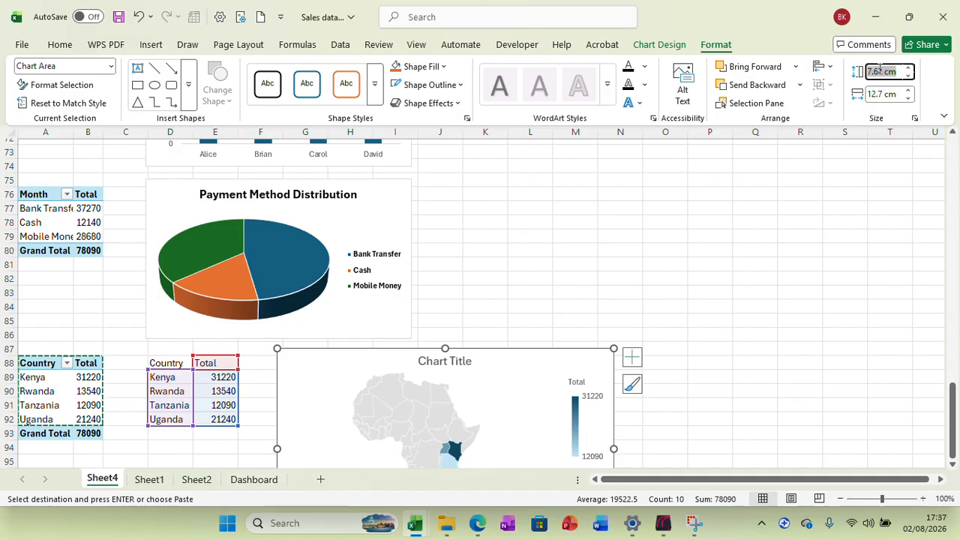
pyautogui.write('10.')
pyautogui.write('6')
pyautogui.press('Tab')
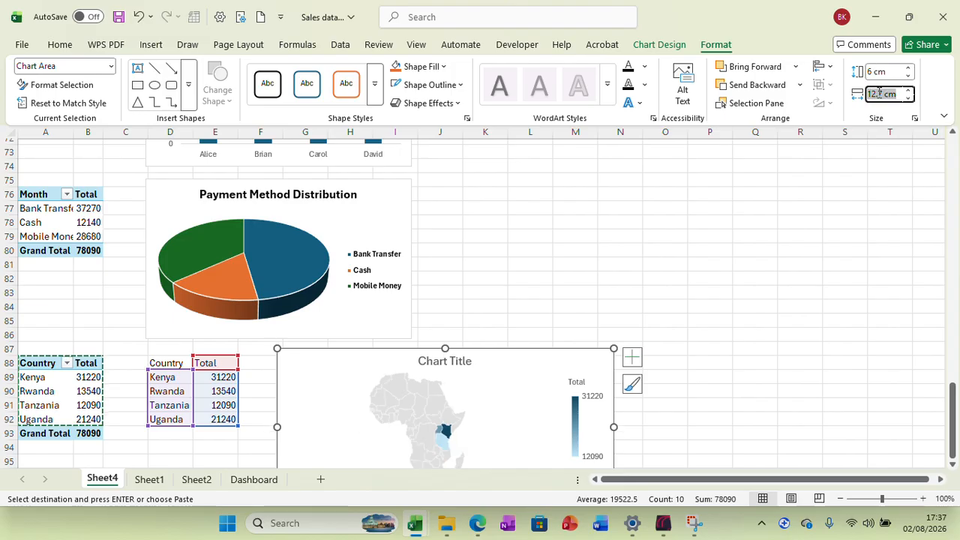
pyautogui.write('10')
pyautogui.click(748, 366)
# Make the map chart's legend text bold
pyautogui.click(322, 355)
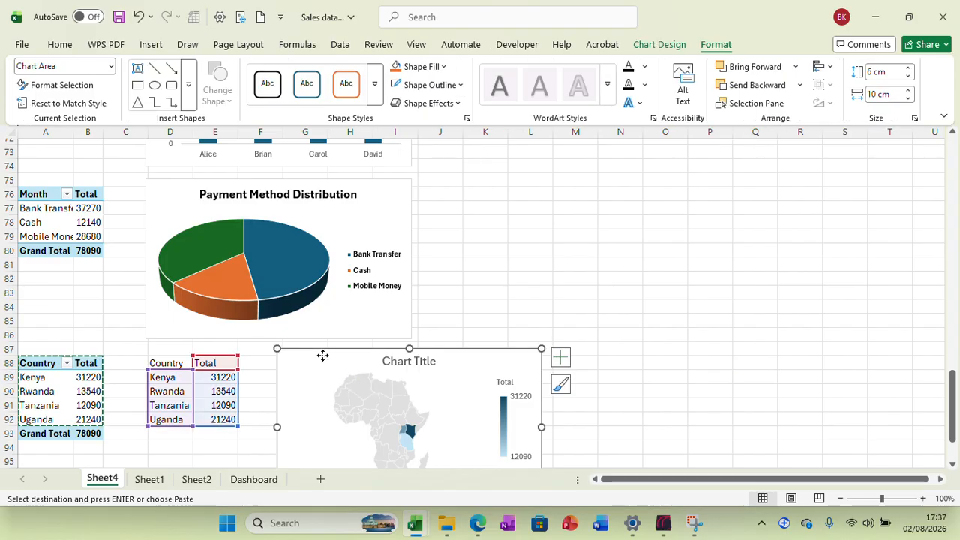
pyautogui.rightClick(322, 355)
pyautogui.press('Escape')
pyautogui.click(527, 400)
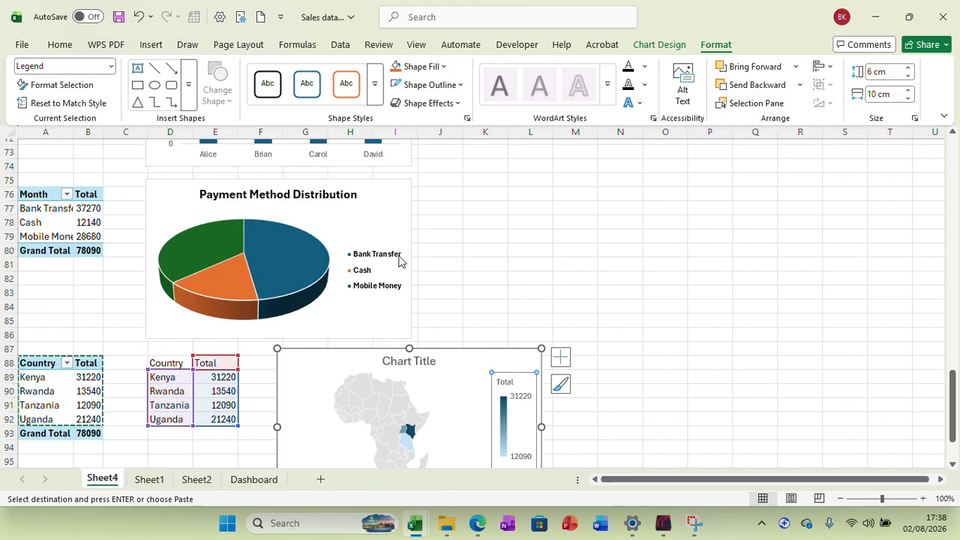
pyautogui.click(60, 45)
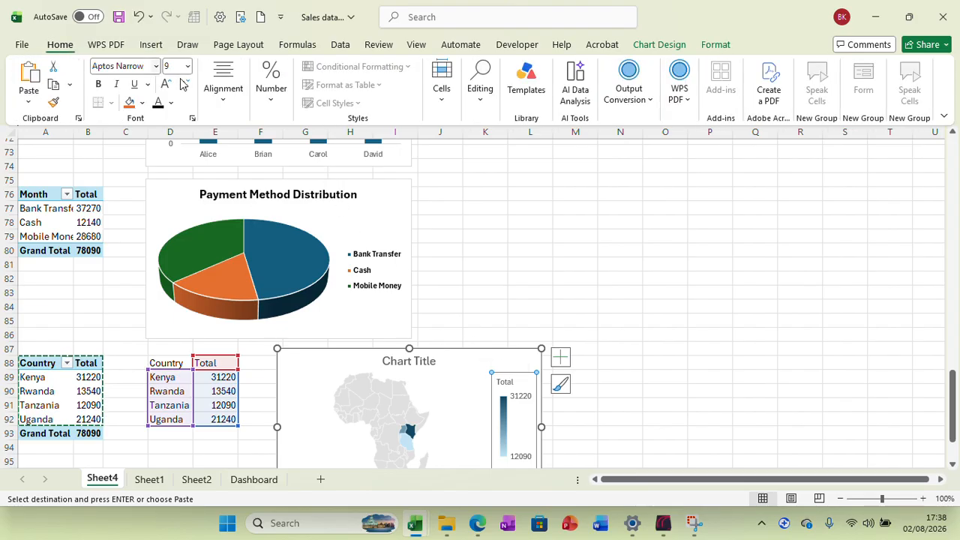
pyautogui.click(101, 91)
pyautogui.click(630, 347)
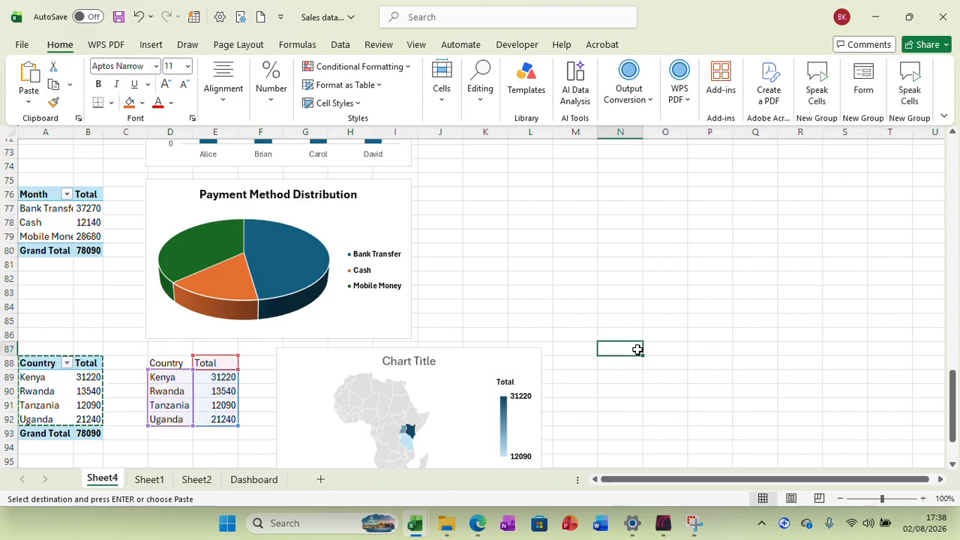
# Copy the Country Sales entry in D9 of the Sheet2 chart list
pyautogui.click(248, 481)
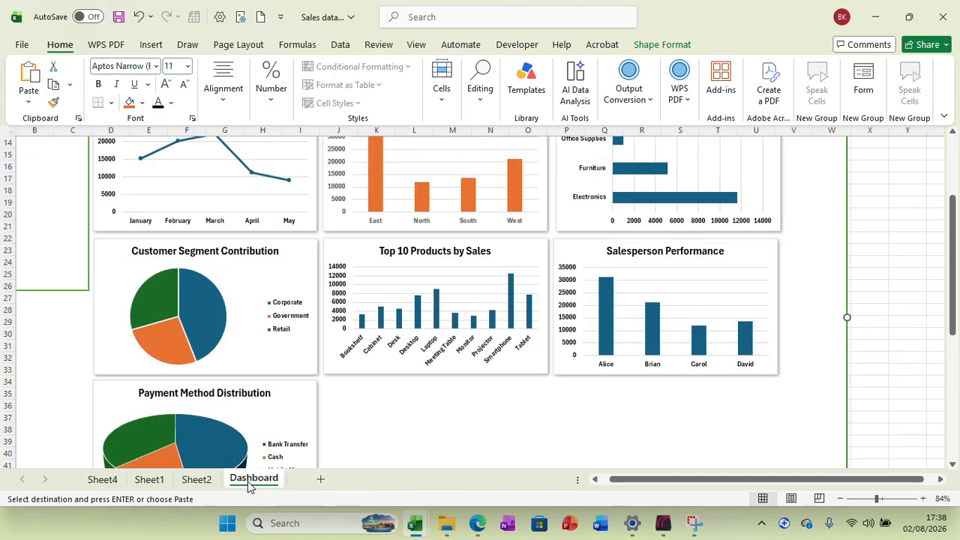
pyautogui.click(153, 482)
pyautogui.click(191, 480)
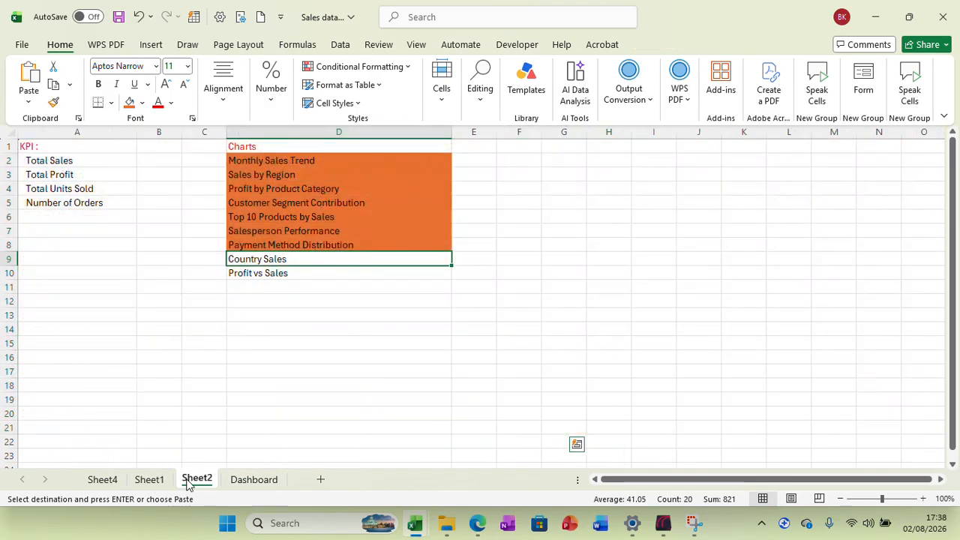
pyautogui.rightClick(271, 259)
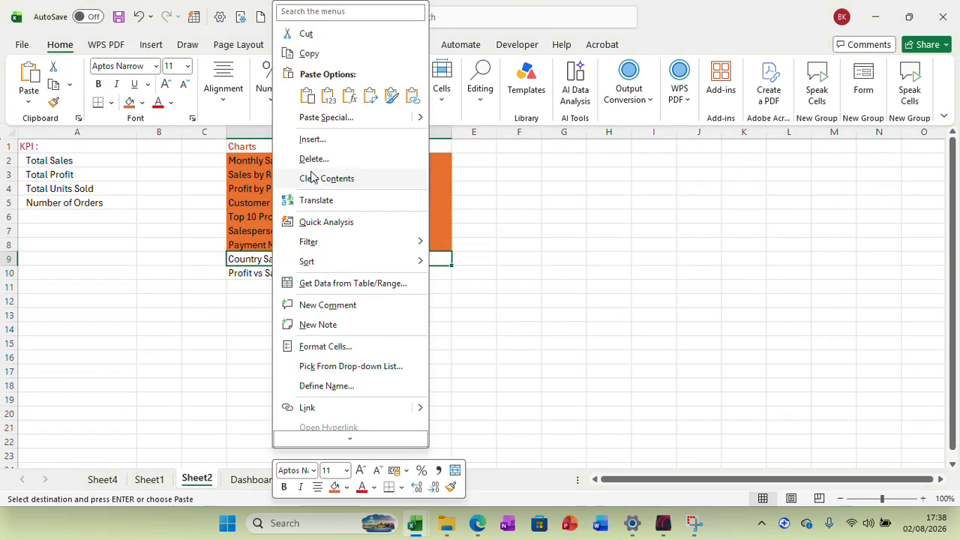
pyautogui.click(311, 54)
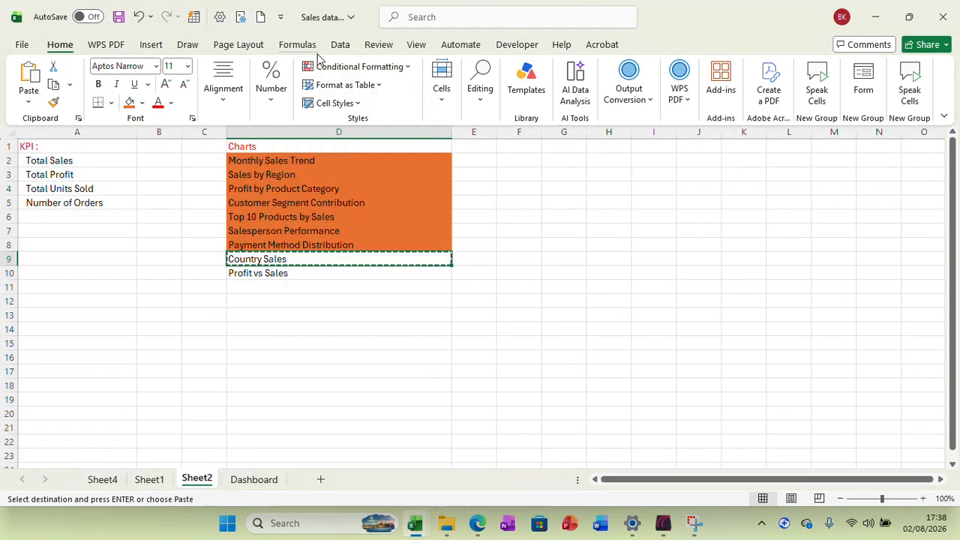
# Replace the map chart's title on Sheet4 with the copied text Country Sales and make it bold
pyautogui.click(105, 480)
pyautogui.click(433, 361)
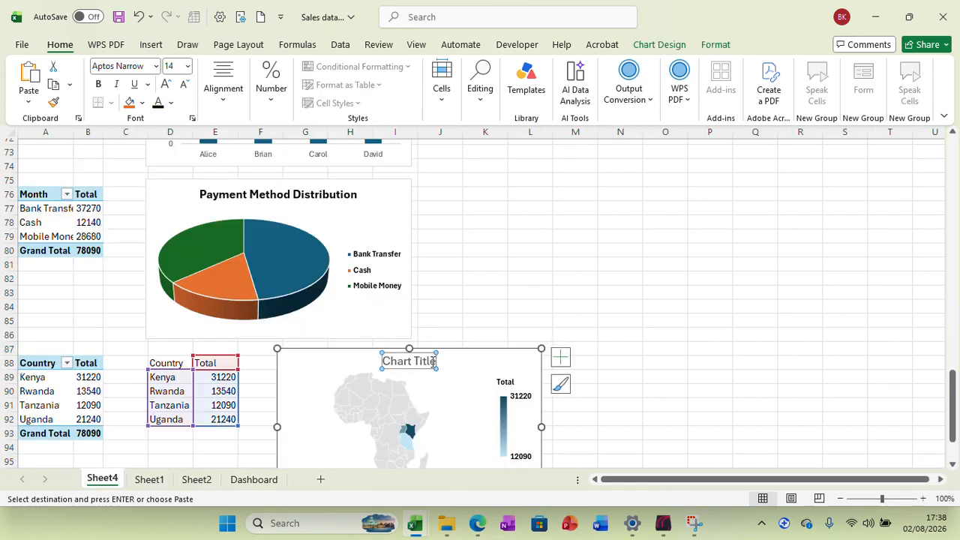
pyautogui.moveTo(436, 361); pyautogui.dragTo(384, 363)
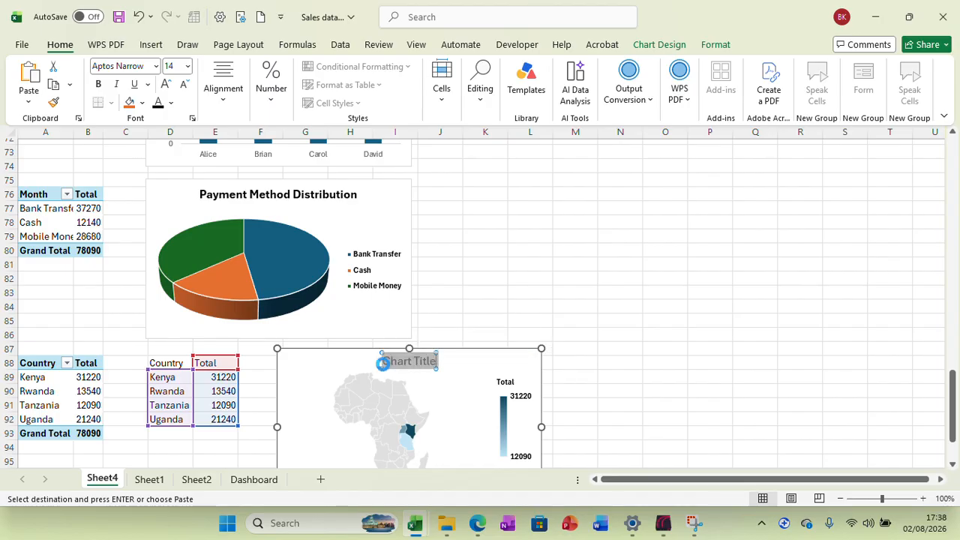
pyautogui.hotkey('ctrl', 'v')
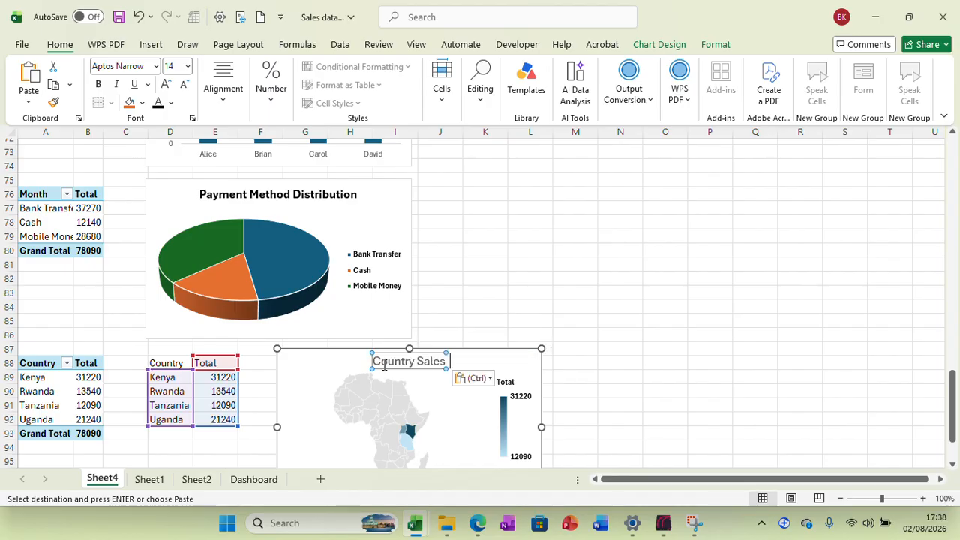
pyautogui.click(632, 367)
pyautogui.click(441, 366)
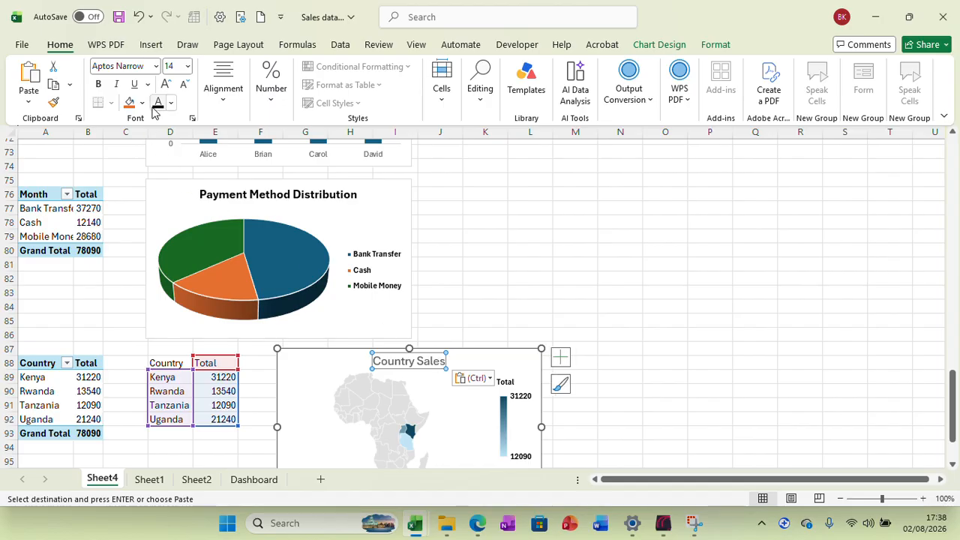
pyautogui.click(97, 83)
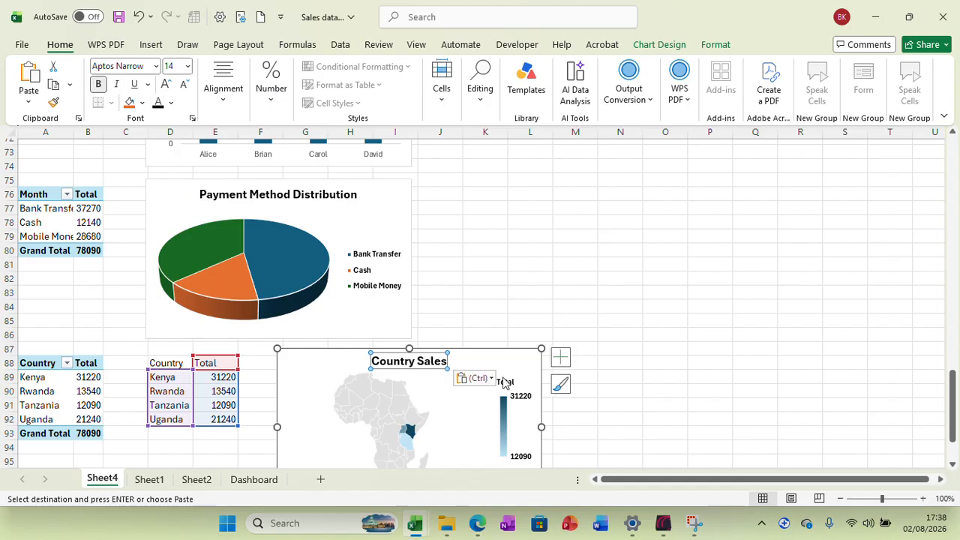
# Copy the Country Sales map chart from Sheet4 and paste it onto the Dashboard sheet
pyautogui.rightClick(491, 364)
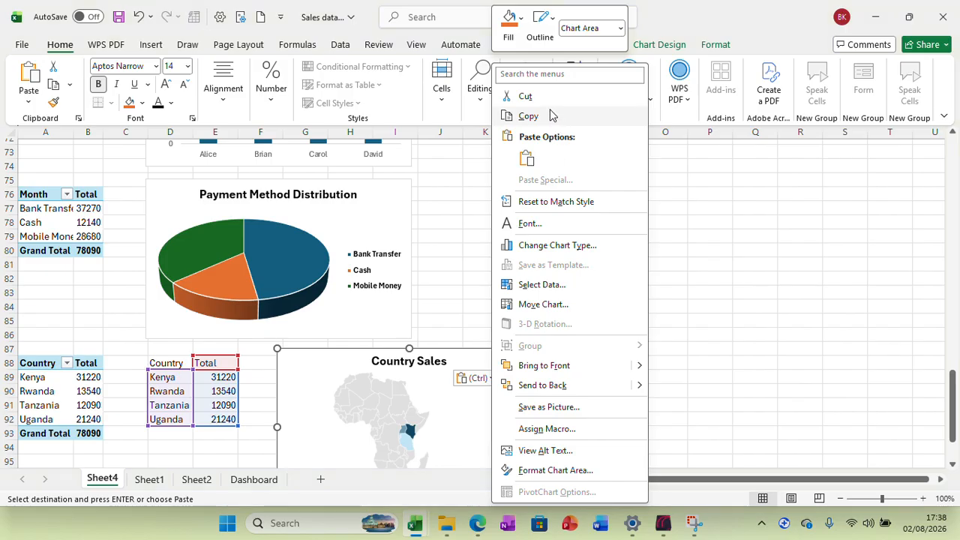
pyautogui.click(529, 117)
pyautogui.click(259, 480)
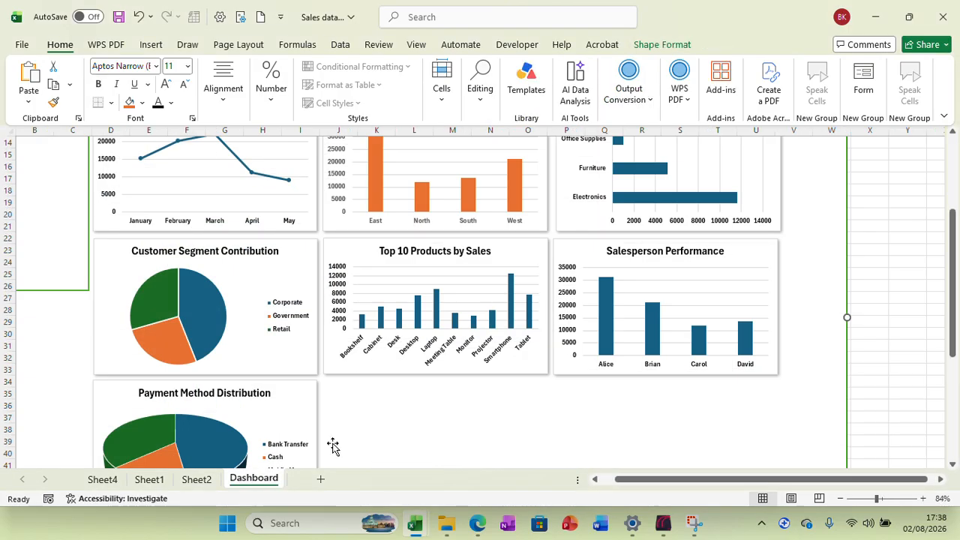
pyautogui.rightClick(355, 408)
pyautogui.click(393, 125)
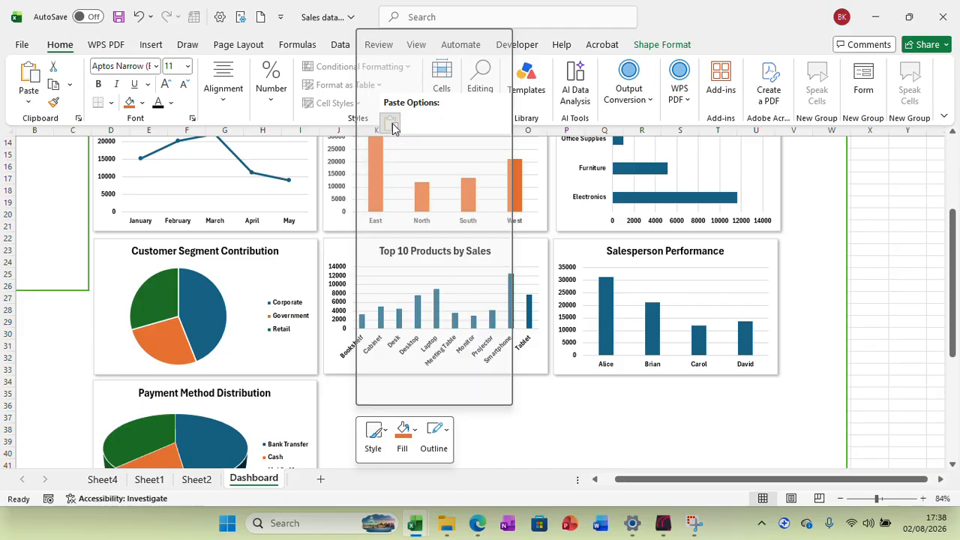
pyautogui.click(124, 234)
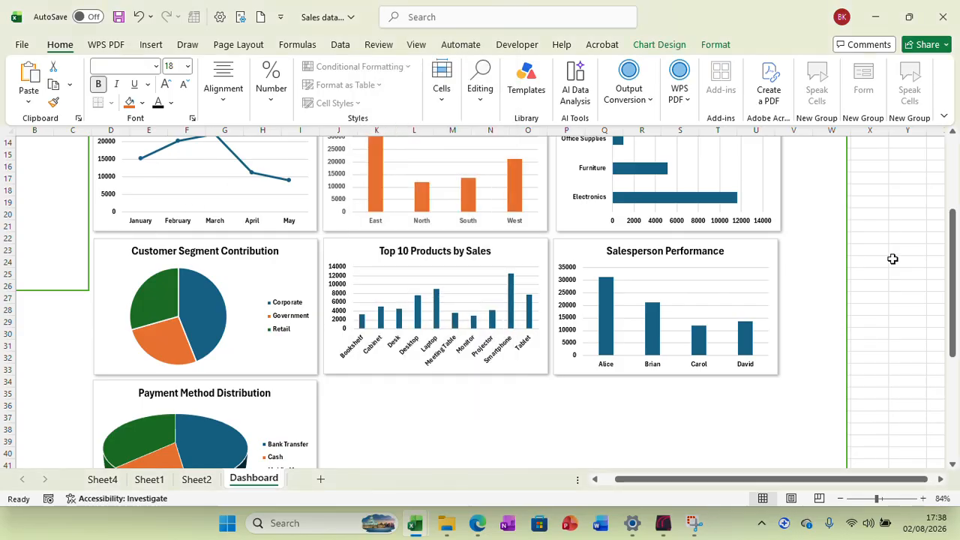
# Move the Country Sales chart on the dashboard beside the Payment Method Distribution chart, directly below Top 10 Products by Sales
pyautogui.moveTo(875, 503); pyautogui.dragTo(871, 501)
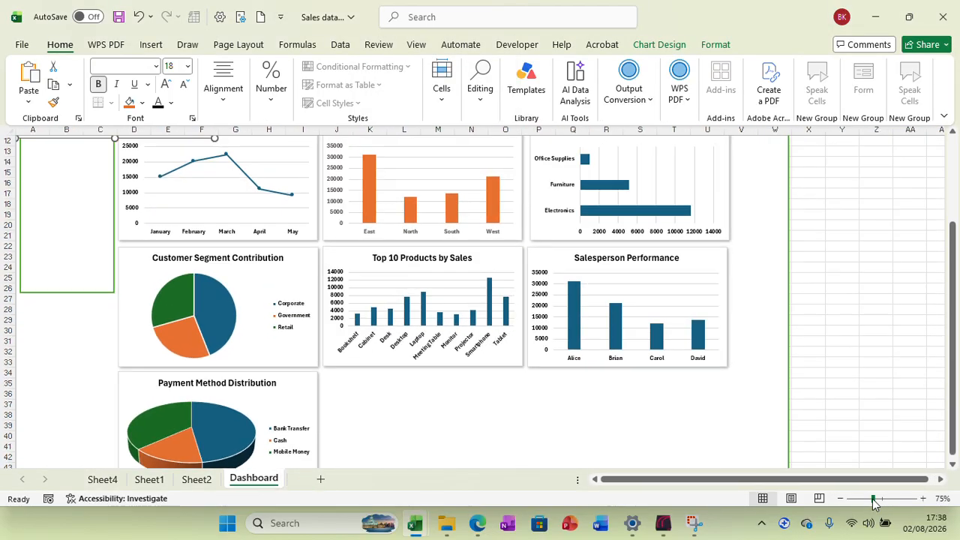
pyautogui.moveTo(952, 323); pyautogui.dragTo(952, 225)
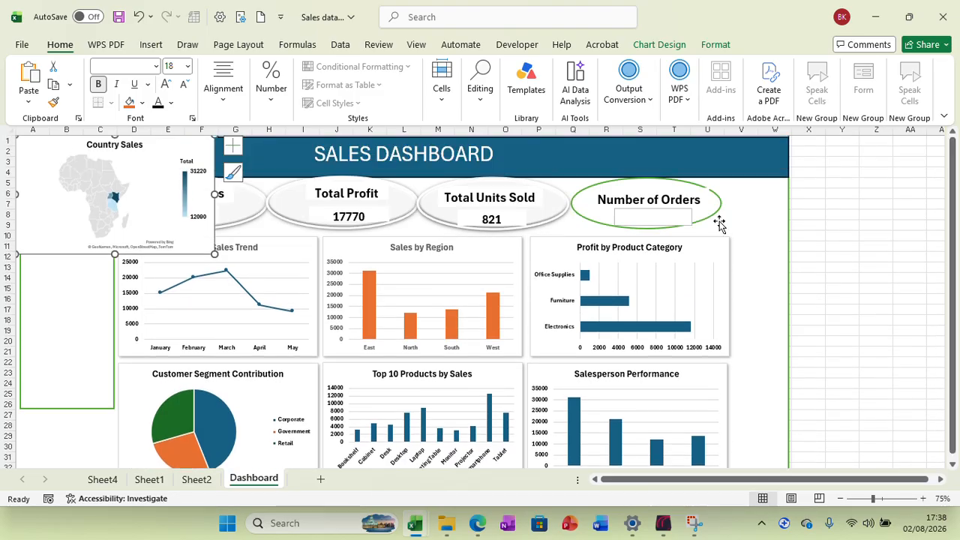
pyautogui.click(30, 168)
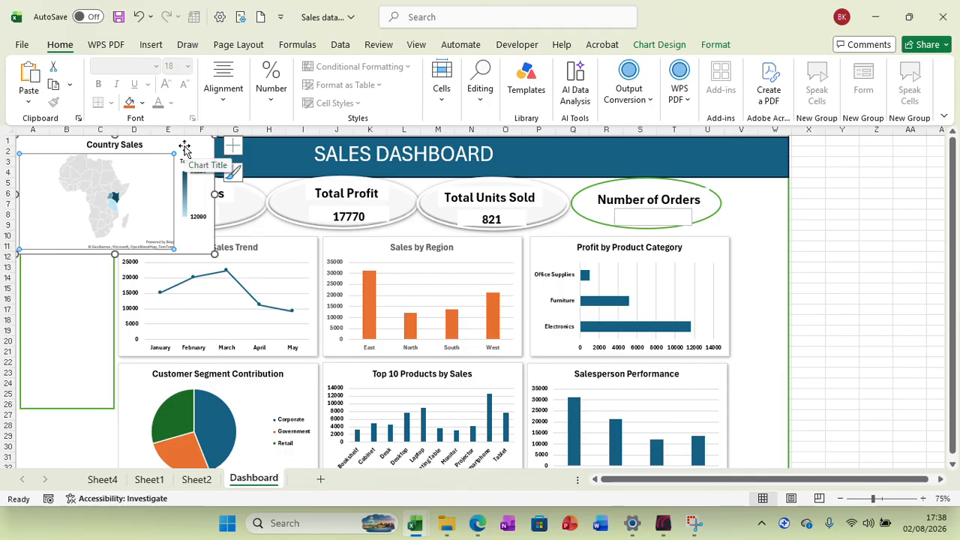
pyautogui.moveTo(203, 154); pyautogui.dragTo(413, 516)
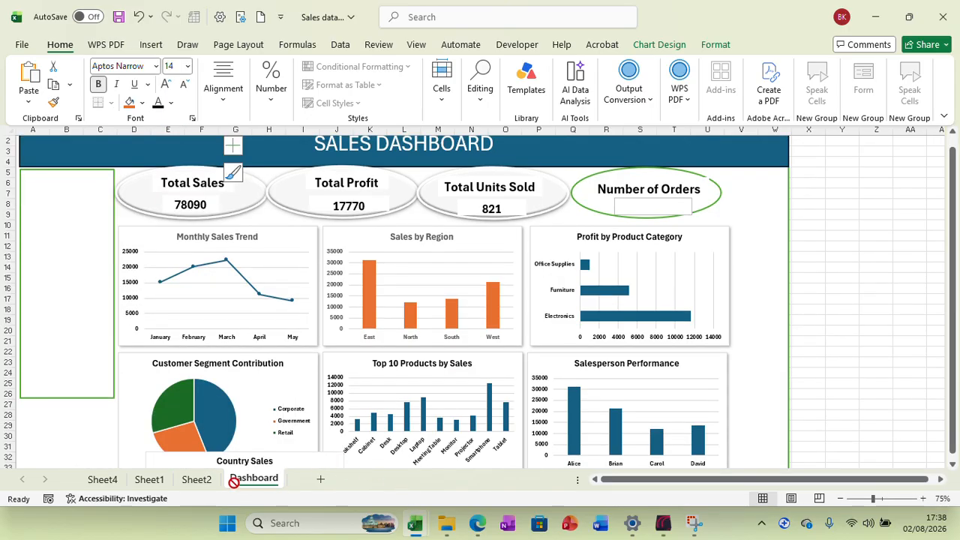
pyautogui.moveTo(234, 482); pyautogui.dragTo(493, 321)
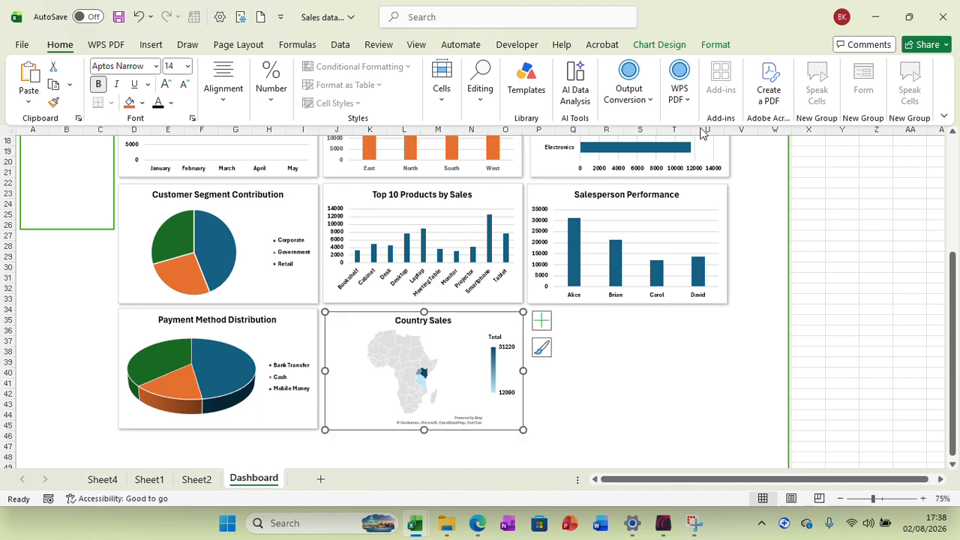
# Apply the first outer shadow preset to the Country Sales map chart on the dashboard and deselect it
pyautogui.click(716, 44)
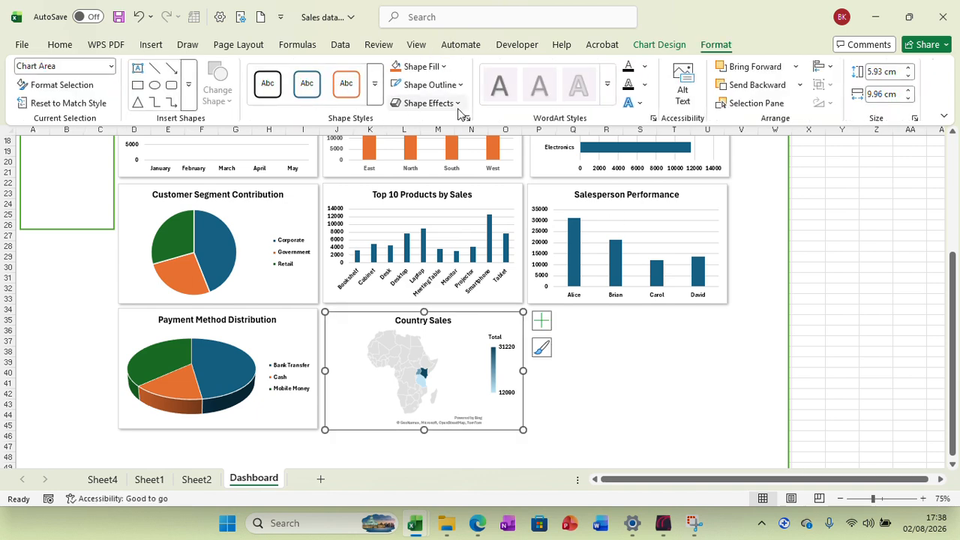
pyautogui.click(461, 107)
pyautogui.moveTo(450, 159)
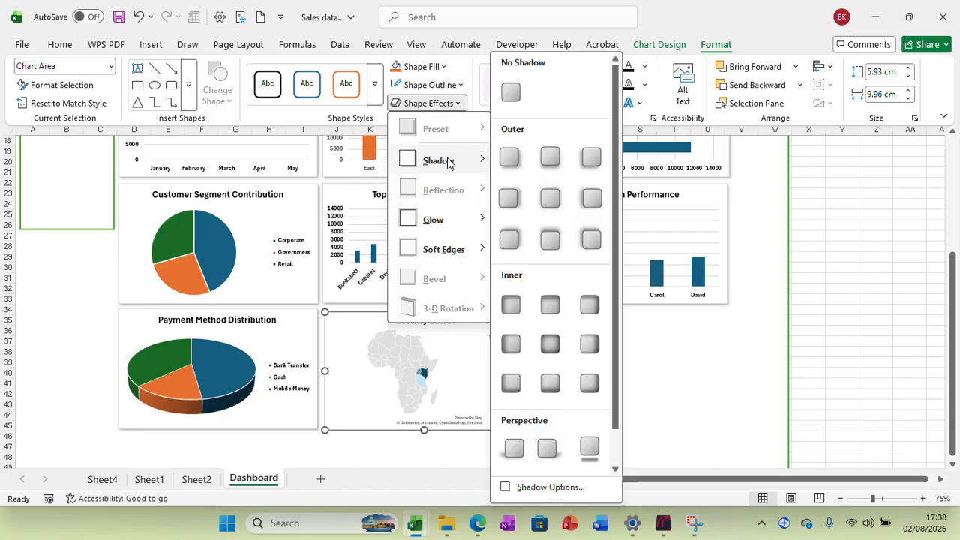
pyautogui.click(510, 167)
pyautogui.click(622, 365)
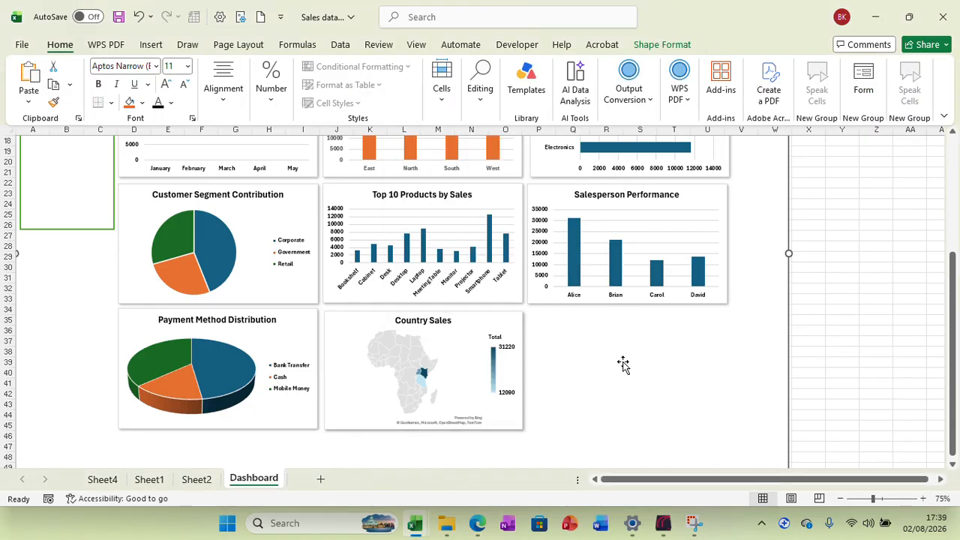
# Fill the Country Sales entry in D9 of the Sheet2 chart list with orange to mark it as done
pyautogui.click(159, 481)
pyautogui.click(193, 482)
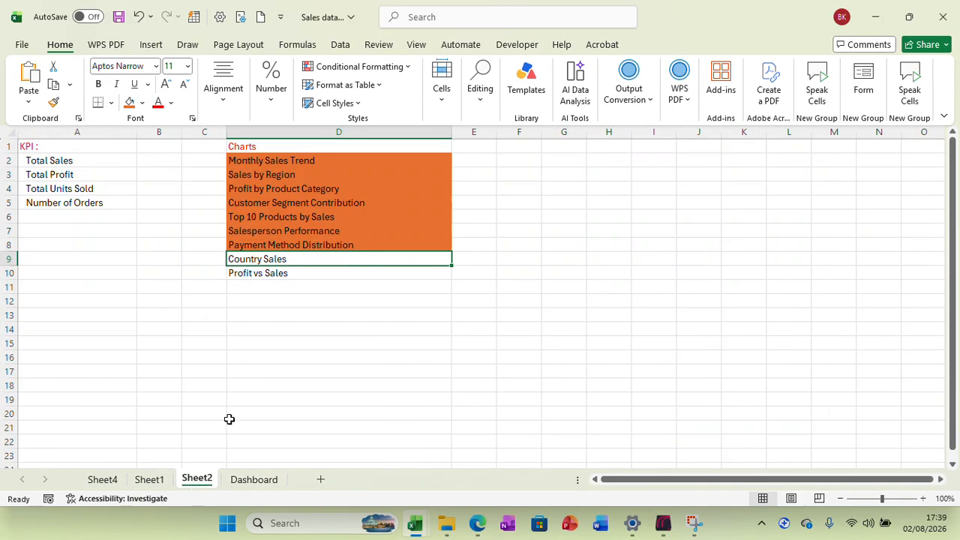
pyautogui.click(129, 102)
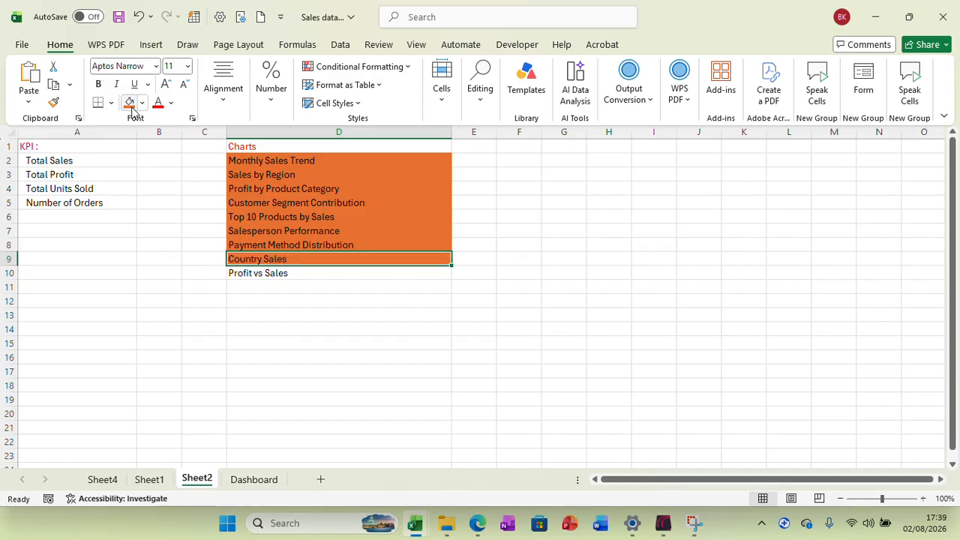
pyautogui.click(262, 273)
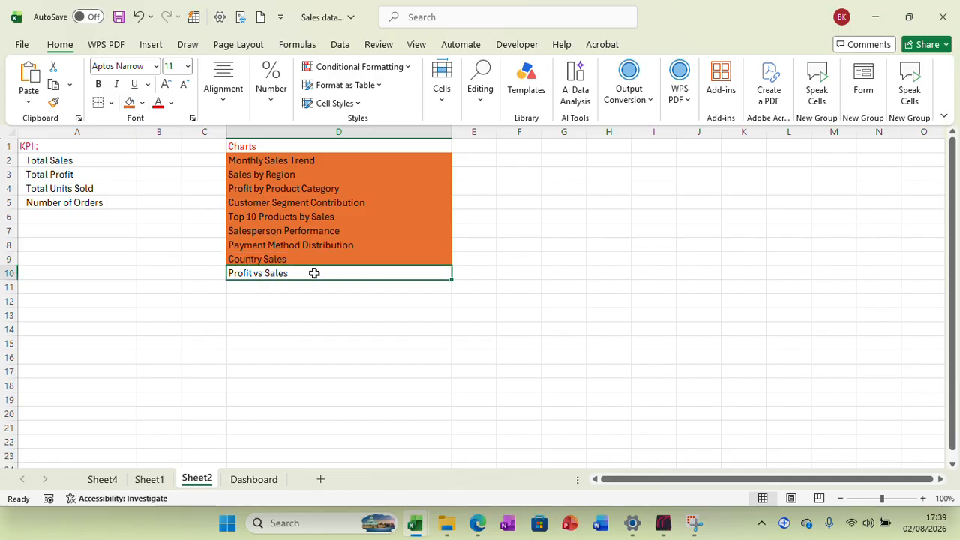
# Insert the recommended Scatter chart on Sheet1 from the table's Sales and Profit columns
pyautogui.click(150, 481)
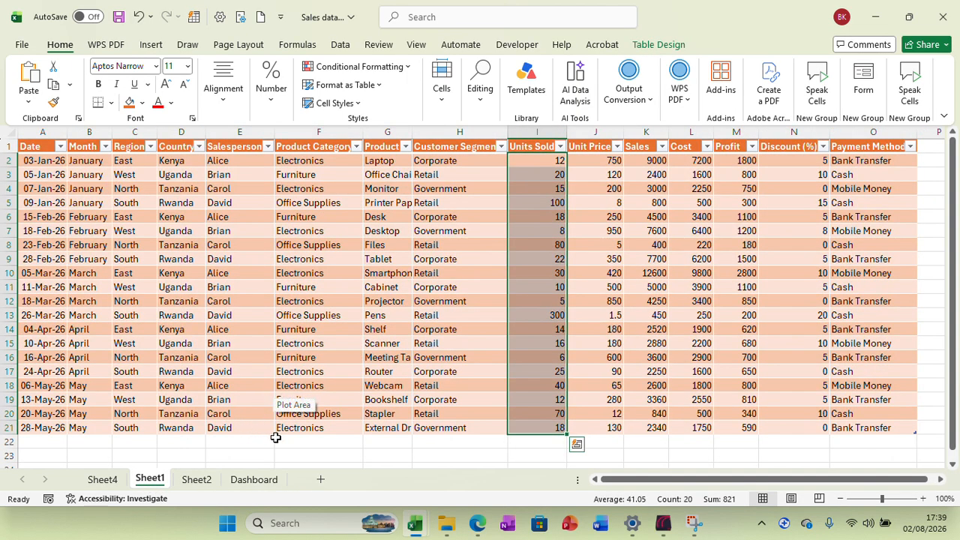
pyautogui.click(614, 301)
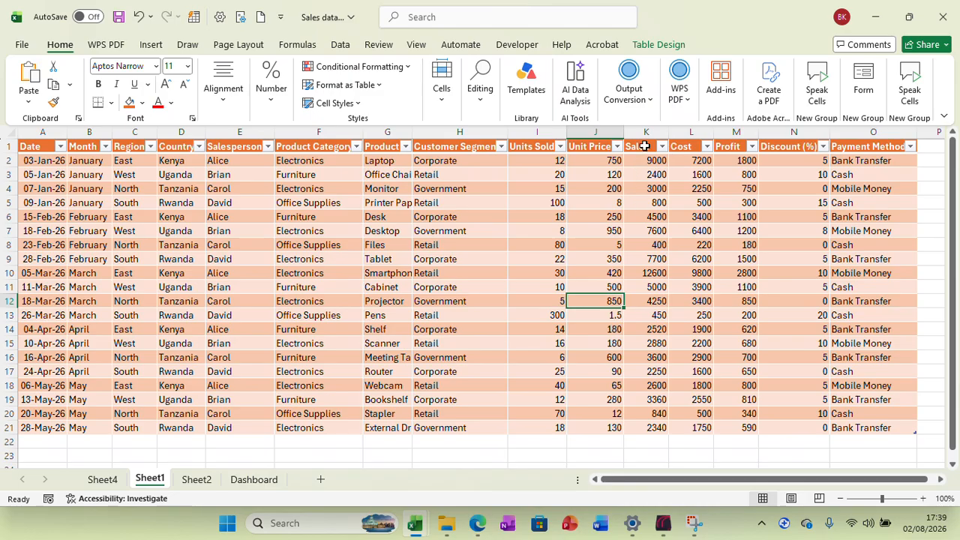
pyautogui.click(645, 145)
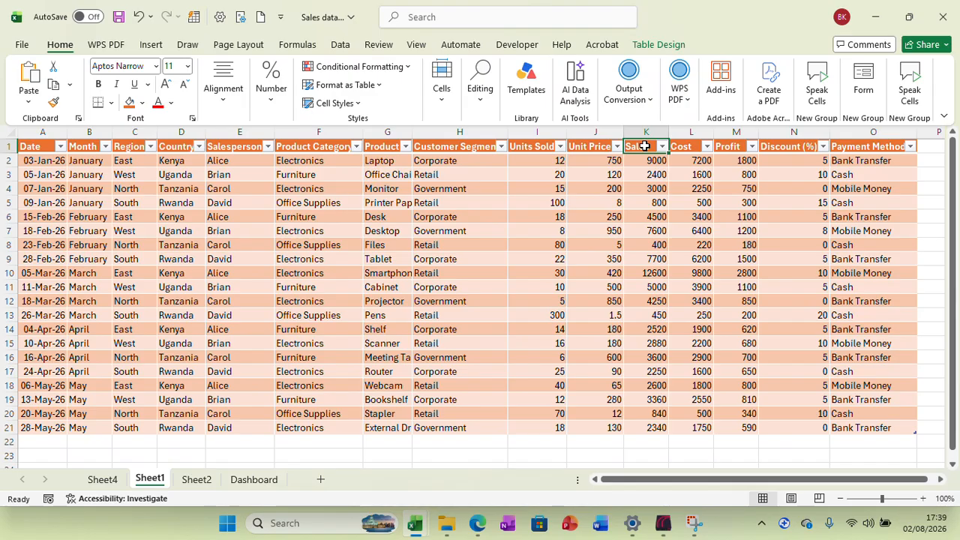
pyautogui.click(644, 146)
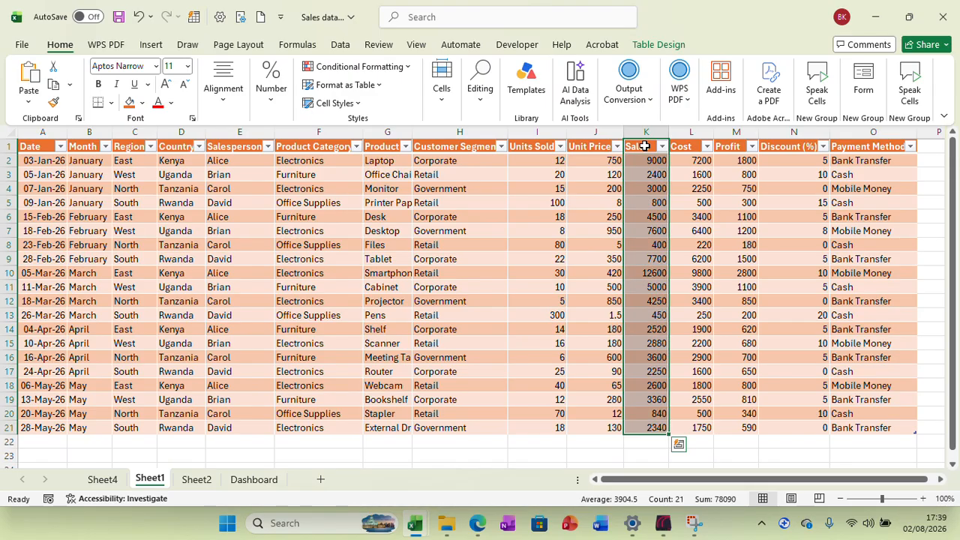
pyautogui.keyDown('ctrl'); pyautogui.click(730, 147); pyautogui.keyUp('ctrl')
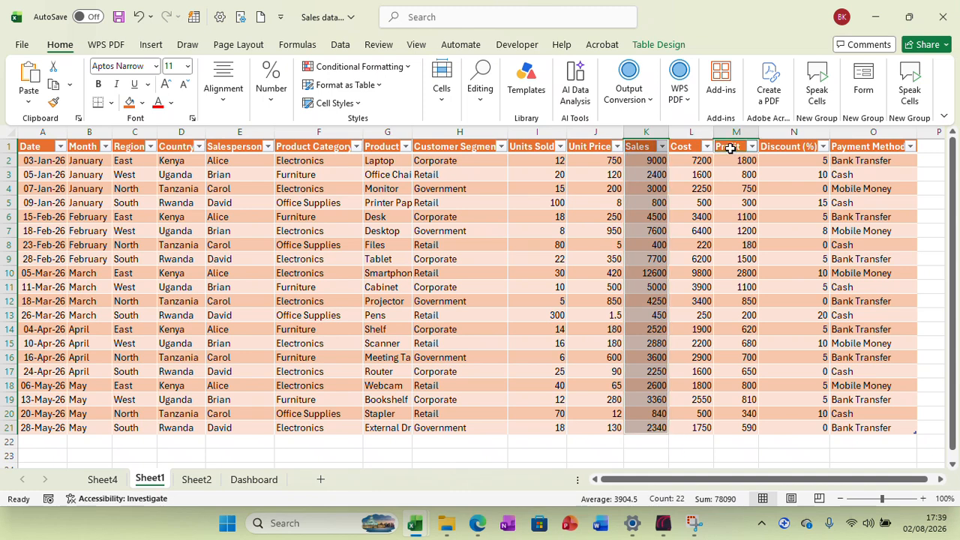
pyautogui.keyDown('ctrl'); pyautogui.click(729, 148); pyautogui.keyUp('ctrl')
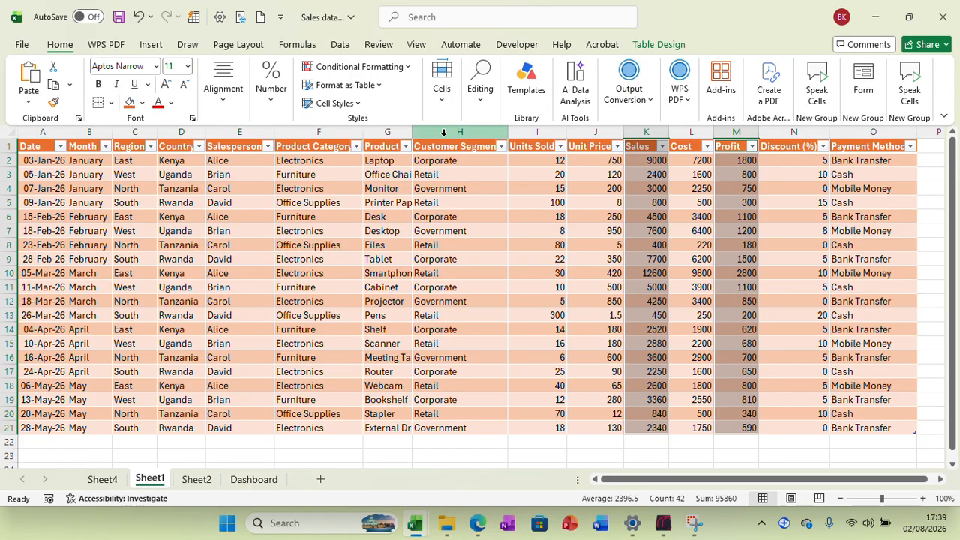
pyautogui.click(151, 45)
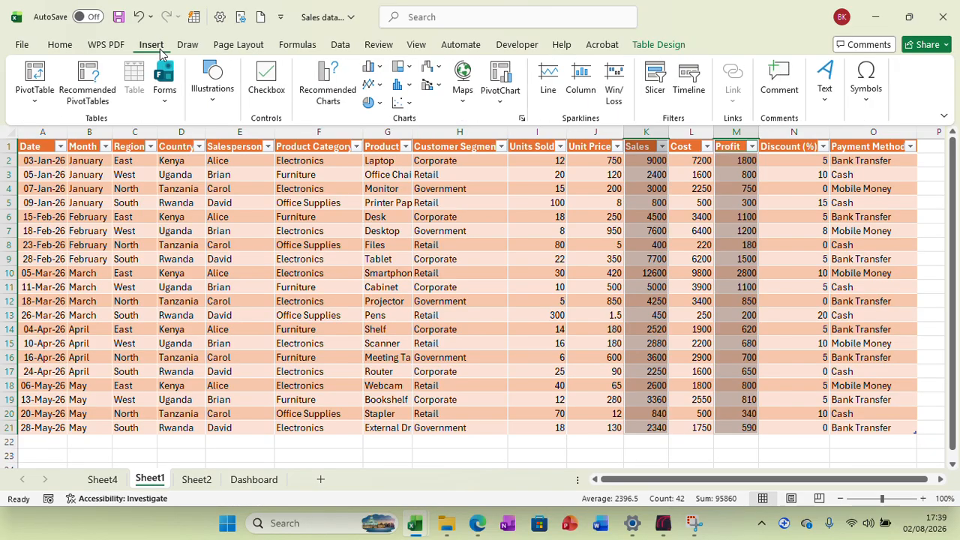
pyautogui.click(324, 89)
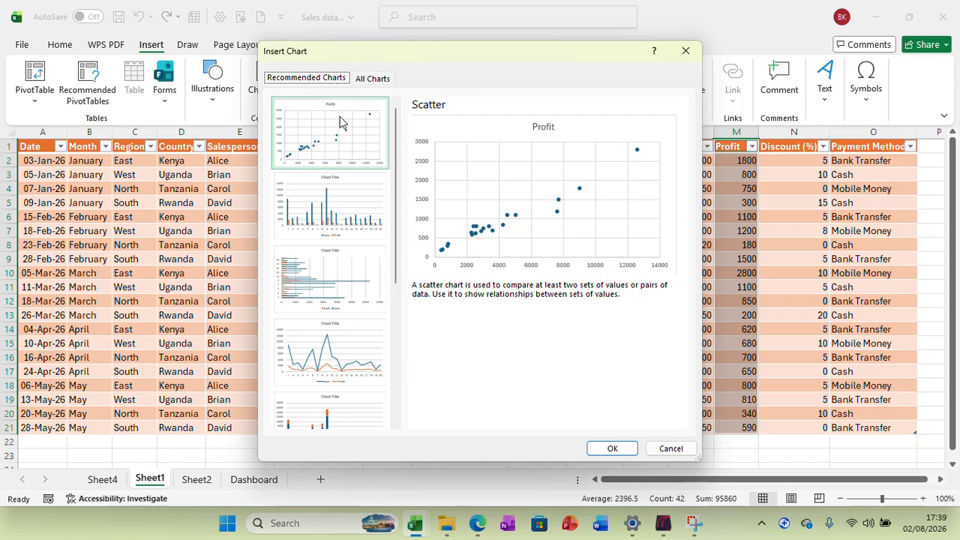
pyautogui.click(606, 448)
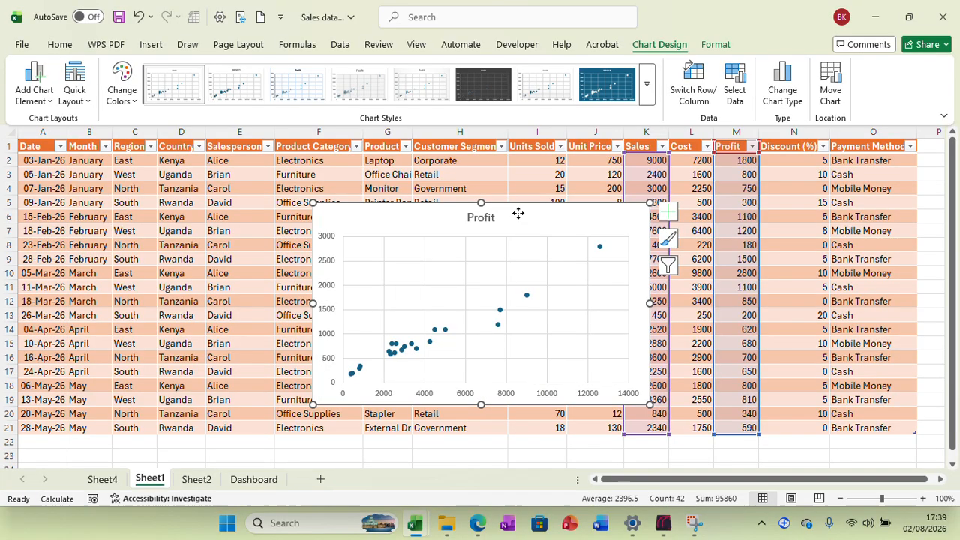
# Resize the scatter chart on Sheet1 to 6 cm high and 10 cm wide
pyautogui.click(717, 45)
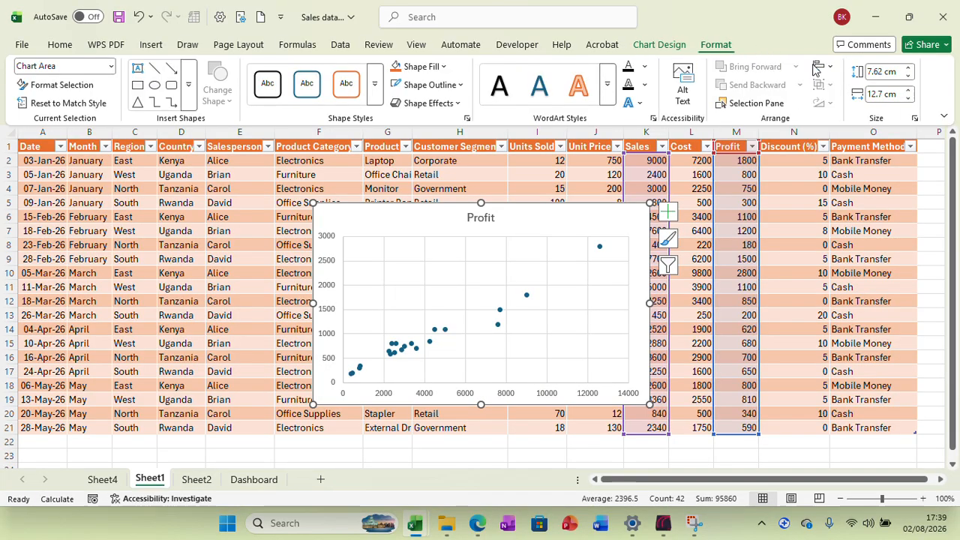
pyautogui.click(887, 72)
pyautogui.write('6')
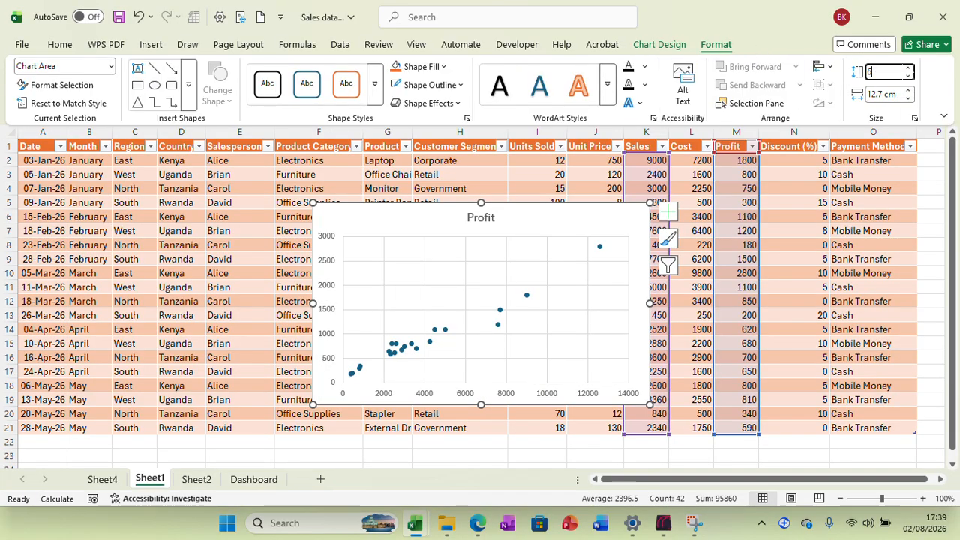
pyautogui.click(874, 96)
pyautogui.write('10')
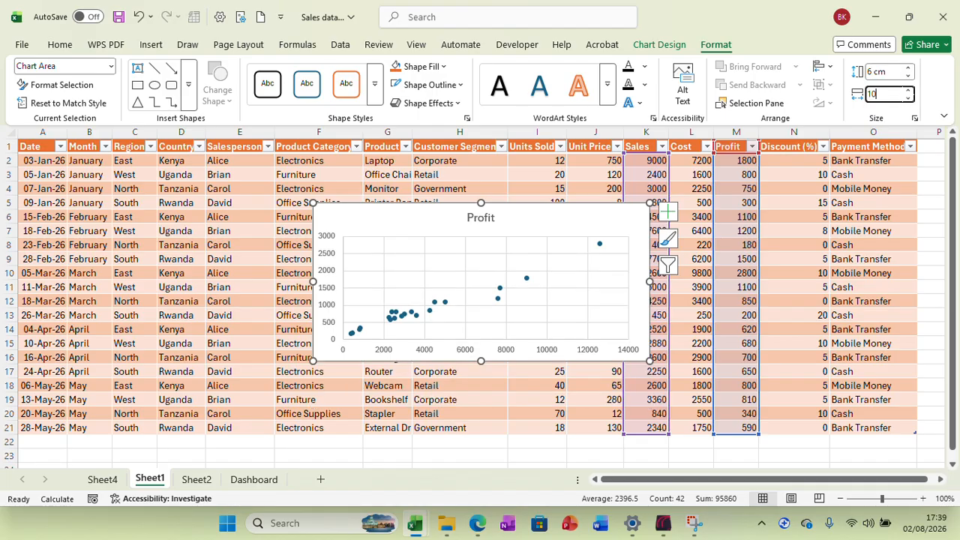
pyautogui.press('Return')
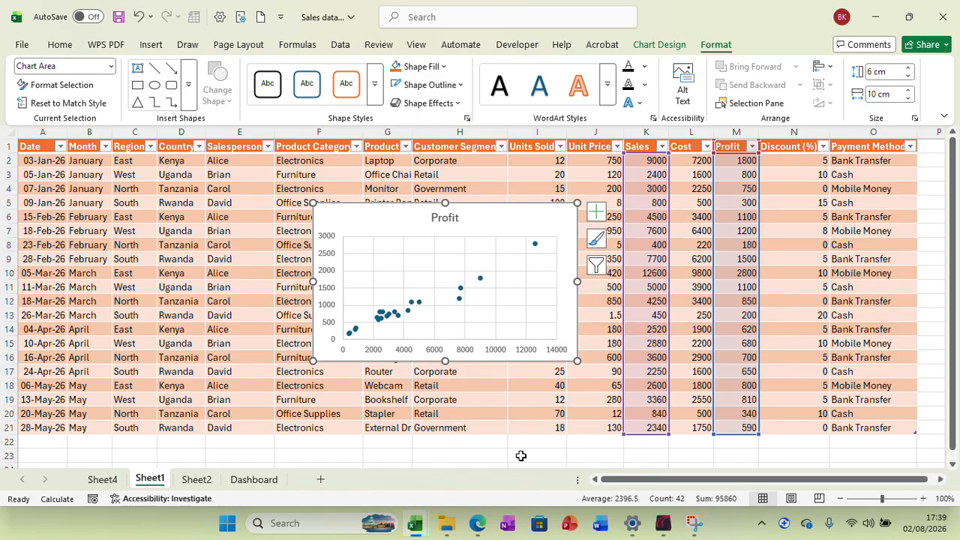
pyautogui.click(520, 455)
# Copy the Profit vs Sales entry in D10 of the Sheet2 chart list
pyautogui.click(196, 479)
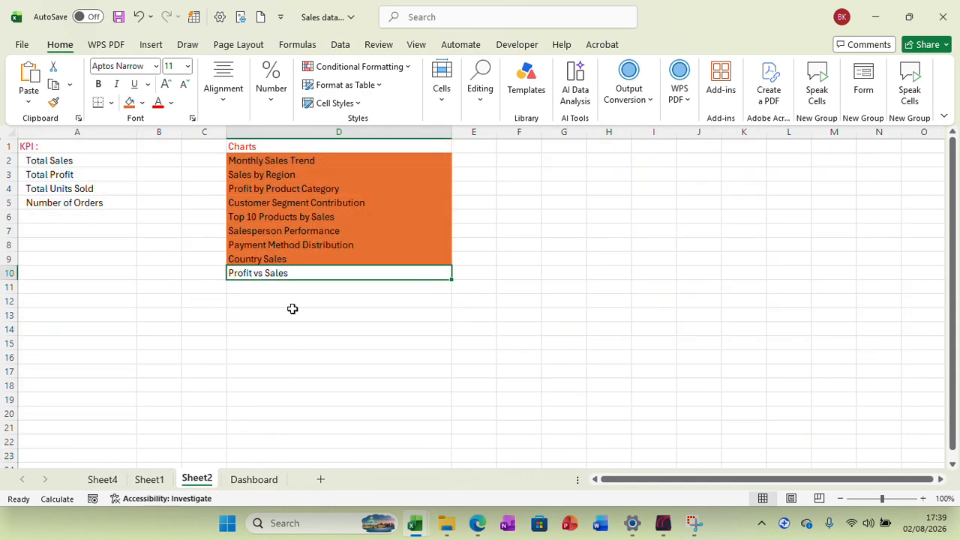
pyautogui.rightClick(268, 273)
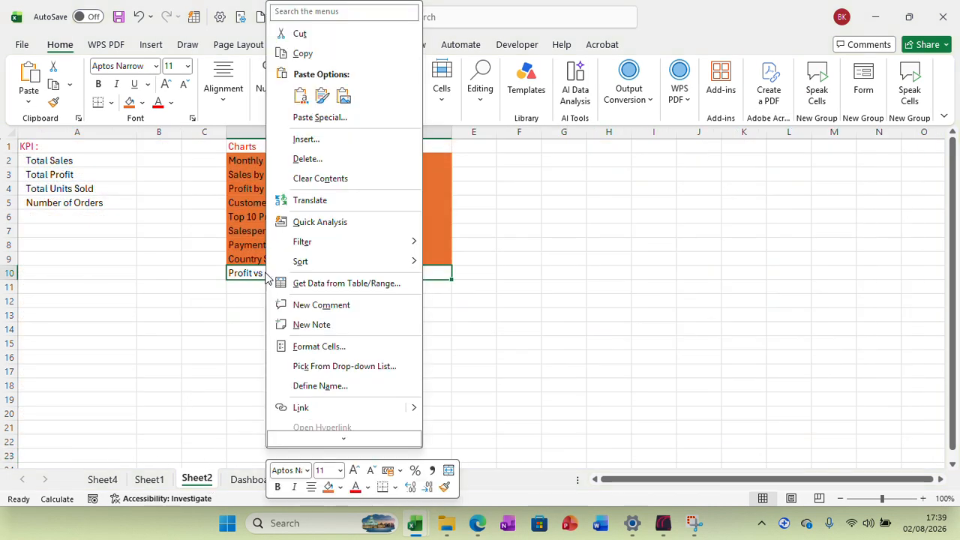
pyautogui.click(303, 53)
# Replace the title of the scatter chart on Sheet1 with the copied text Profit vs Sales
pyautogui.click(118, 485)
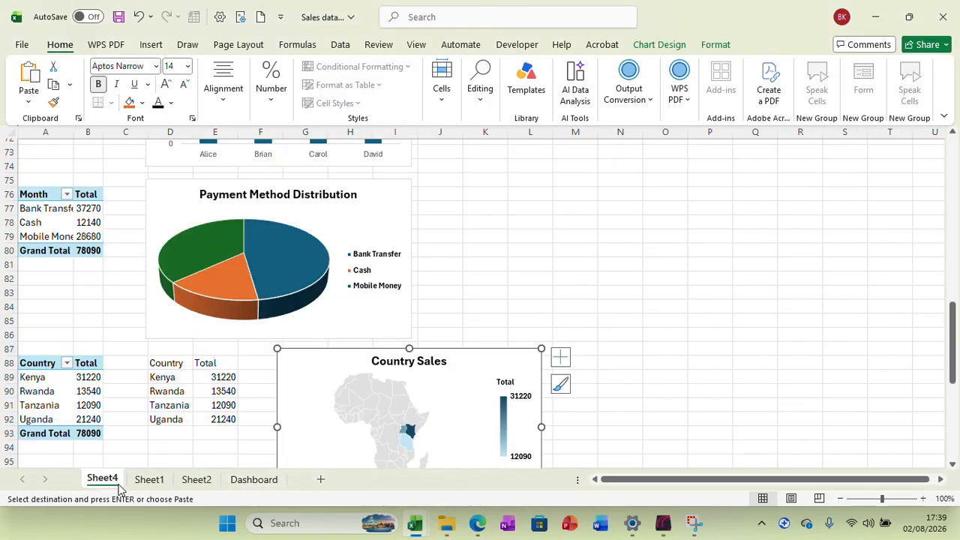
pyautogui.click(267, 483)
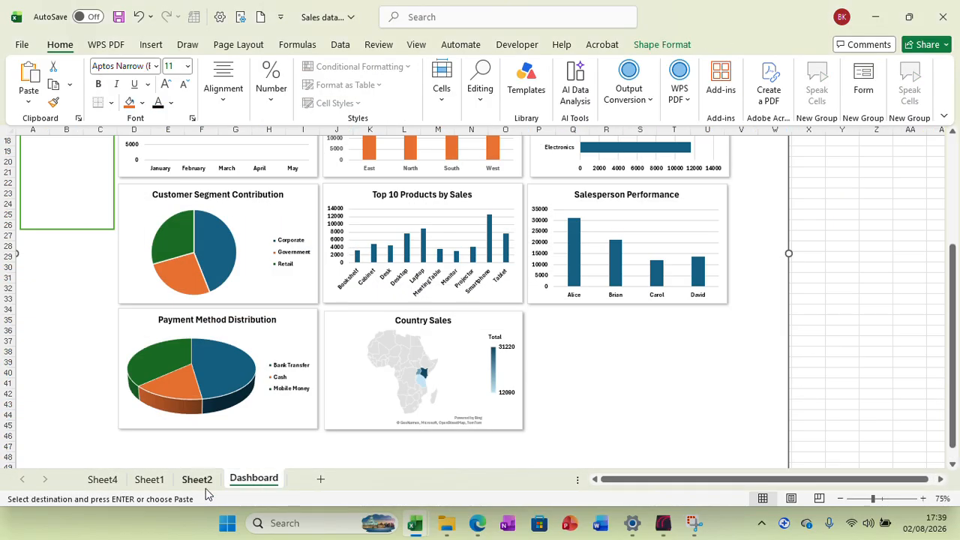
pyautogui.click(151, 483)
pyautogui.click(455, 218)
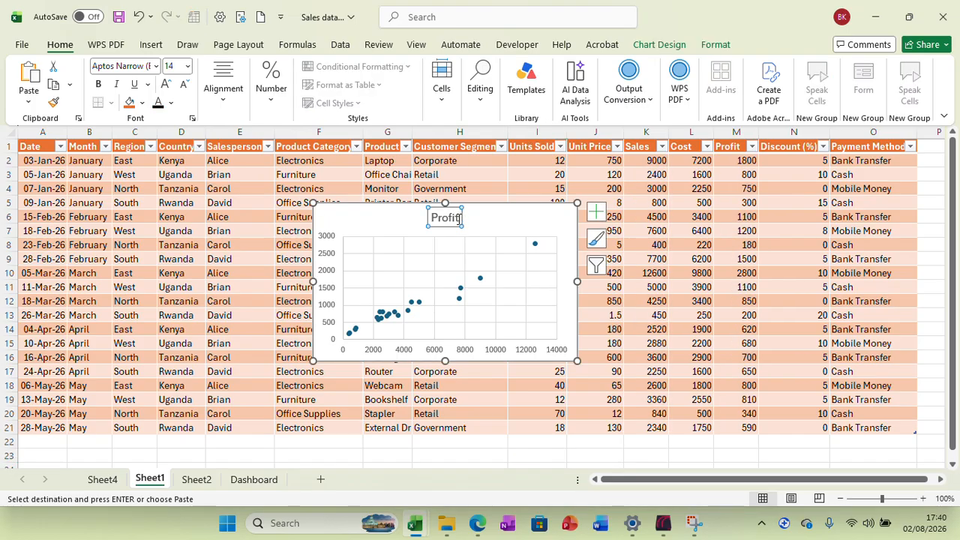
pyautogui.doubleClick(459, 218)
pyautogui.hotkey('ctrl', 'v')
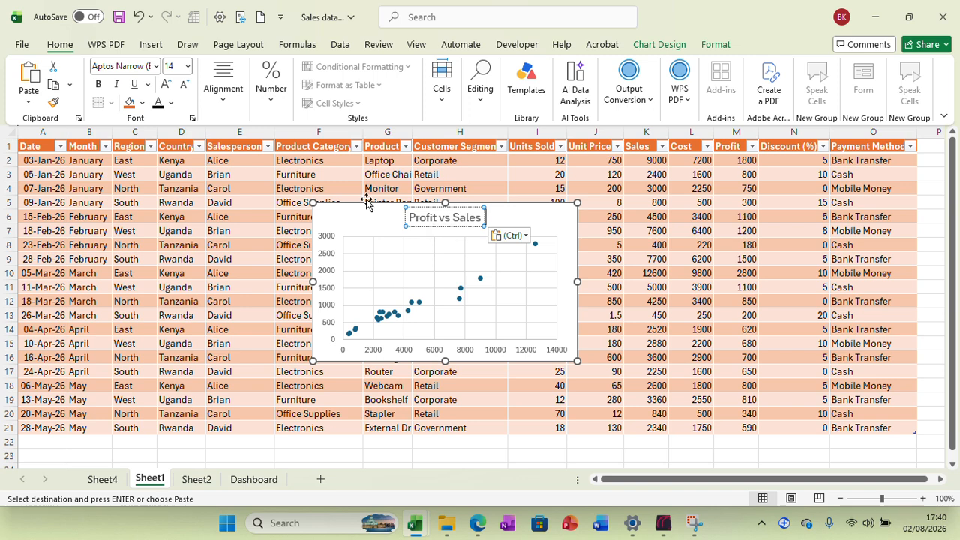
# Make the horizontal axis labels, vertical axis labels and title of the Profit vs Sales chart bold
pyautogui.click(468, 353)
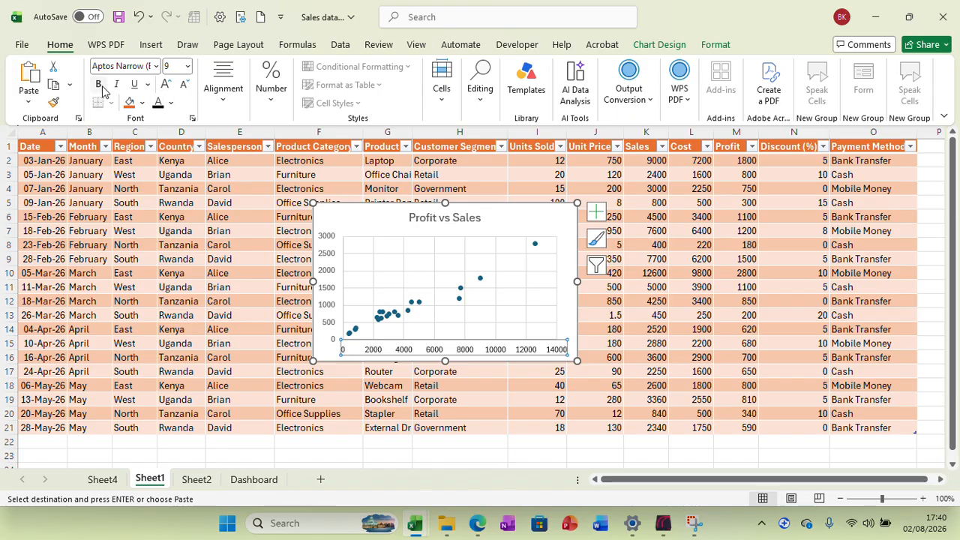
pyautogui.click(324, 242)
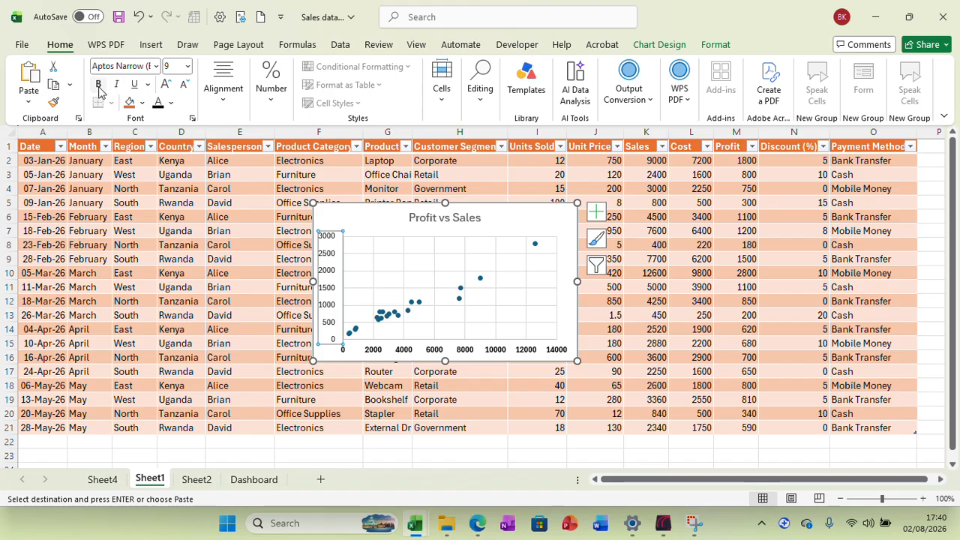
pyautogui.click(435, 216)
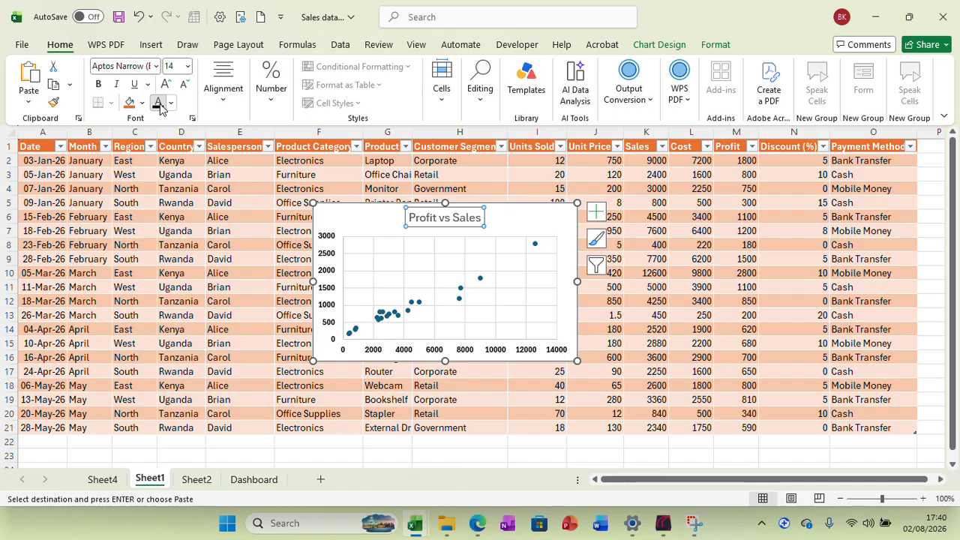
pyautogui.click(98, 84)
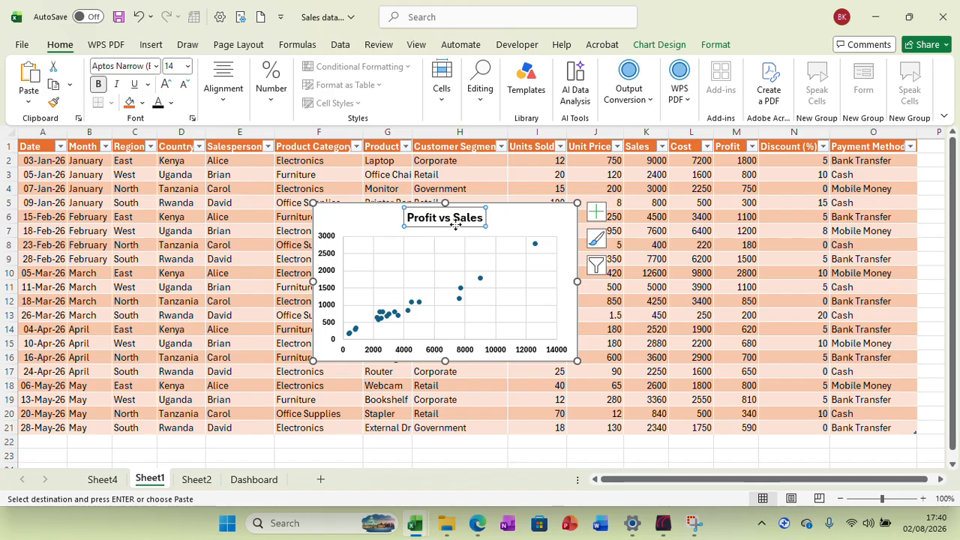
# Copy the Profit vs Sales scatter chart from Sheet1 and paste it onto the Dashboard sheet
pyautogui.click(534, 217)
pyautogui.rightClick(534, 217)
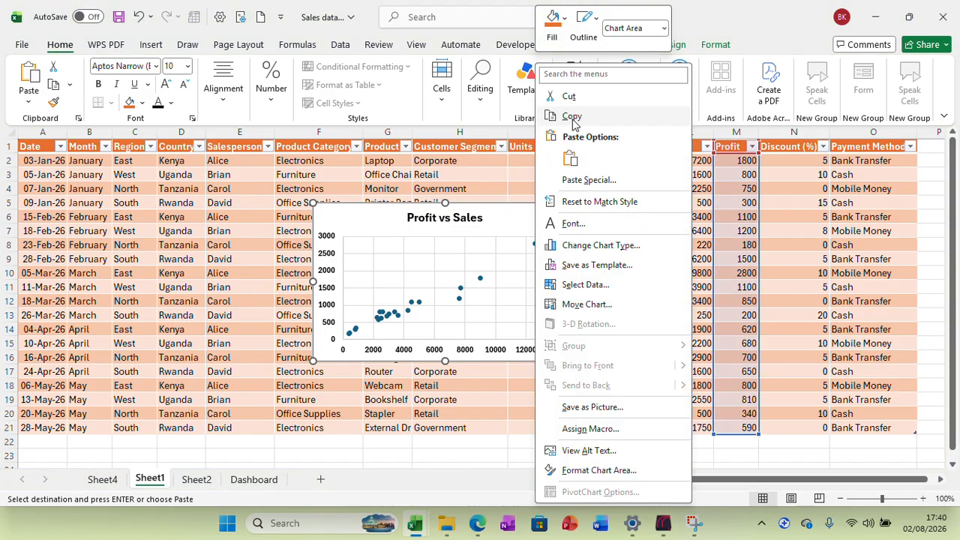
pyautogui.click(561, 113)
pyautogui.click(254, 479)
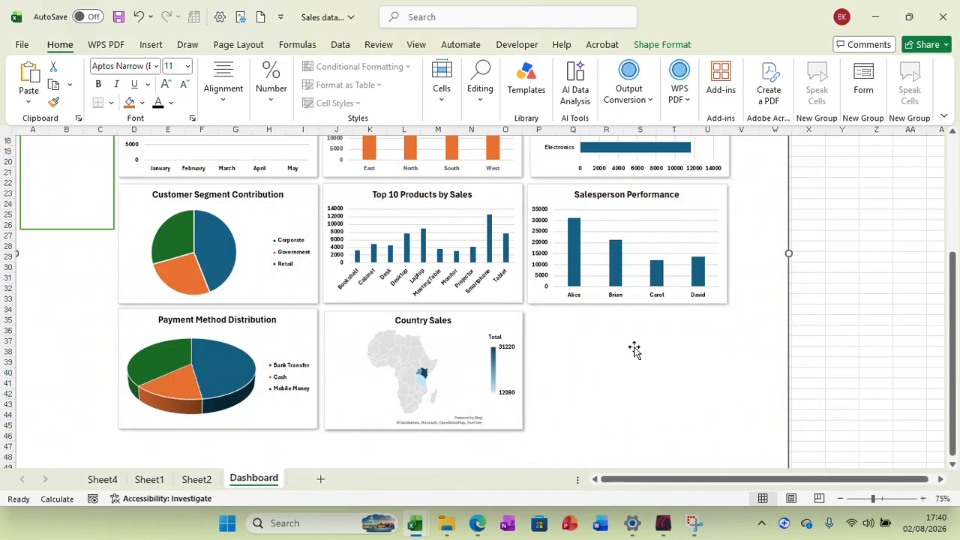
pyautogui.rightClick(635, 351)
pyautogui.click(670, 221)
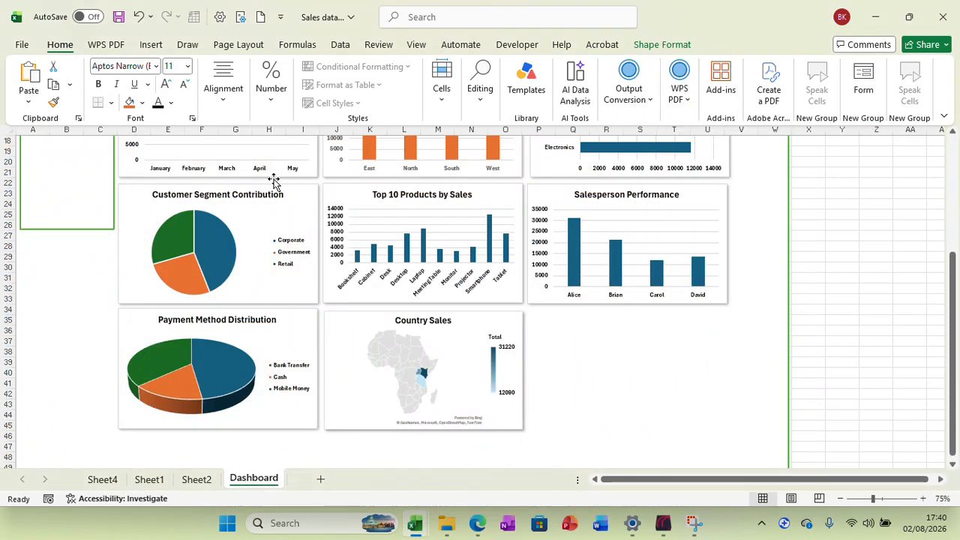
# Move the pasted Profit vs Sales chart beside Country Sales, directly below the Salesperson Performance chart
pyautogui.moveTo(956, 289); pyautogui.dragTo(955, 183)
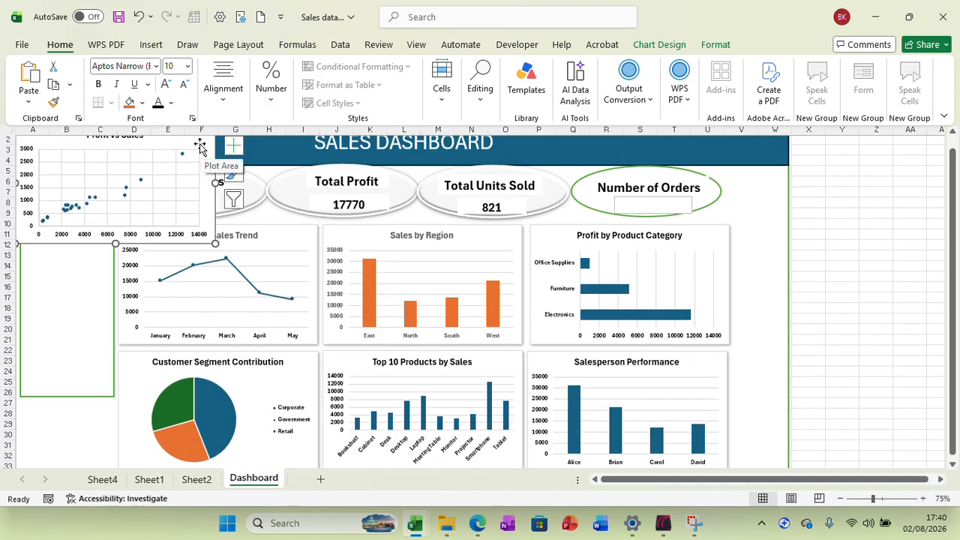
pyautogui.moveTo(202, 155); pyautogui.dragTo(711, 429)
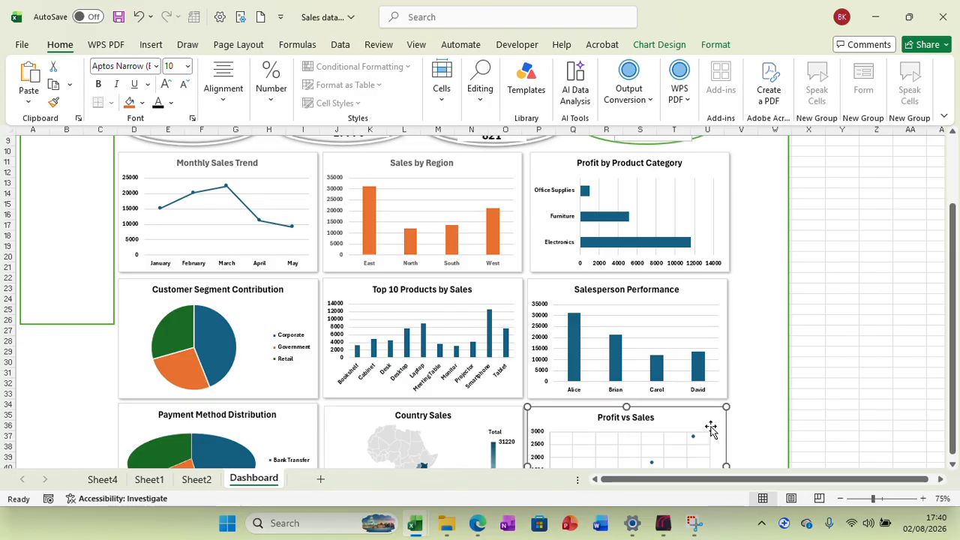
# Apply the first outer shadow preset to the Profit vs Sales chart on the Dashboard
pyautogui.click(674, 48)
pyautogui.click(716, 48)
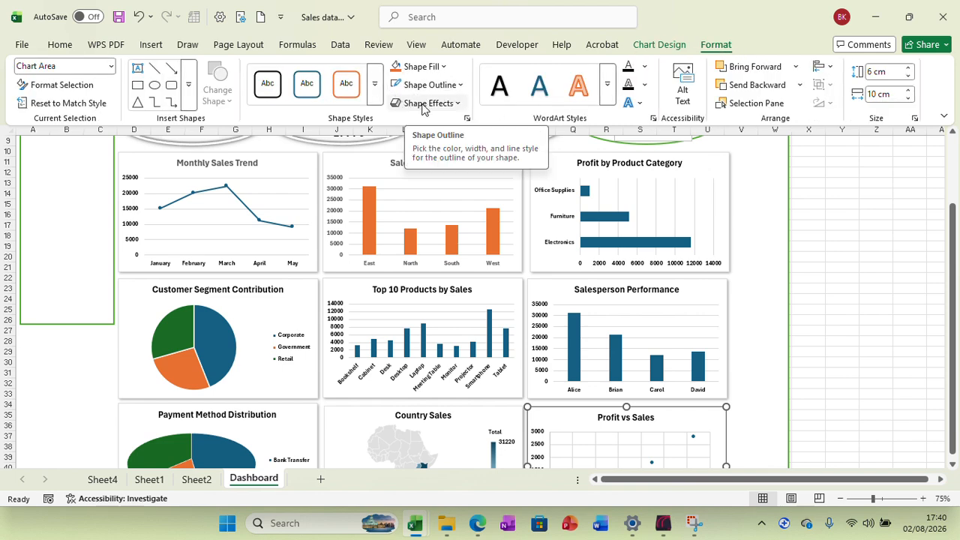
pyautogui.click(457, 105)
pyautogui.moveTo(442, 161)
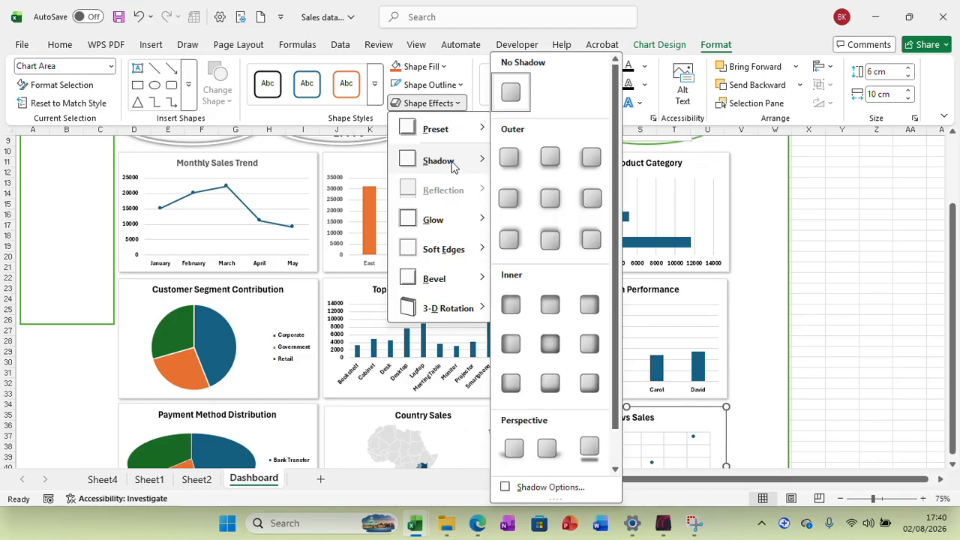
pyautogui.click(507, 163)
pyautogui.click(764, 299)
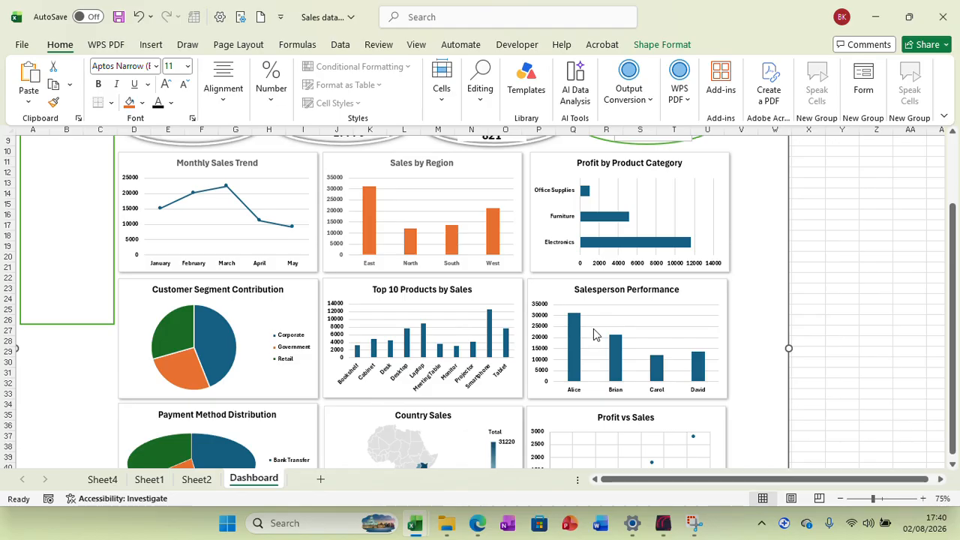
# Recolor the Top 10 Products by Sales chart with the green monochromatic palette
pyautogui.click(425, 343)
pyautogui.click(497, 287)
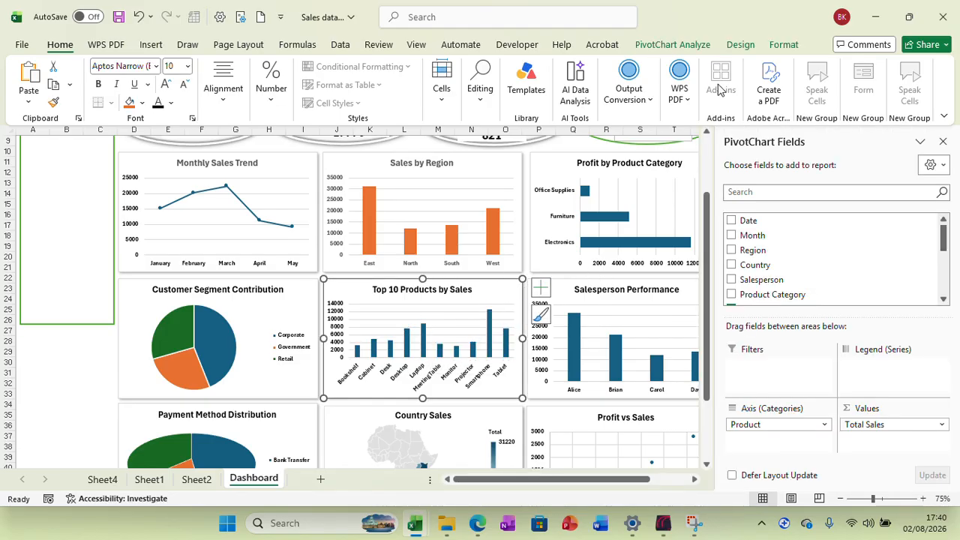
pyautogui.click(735, 44)
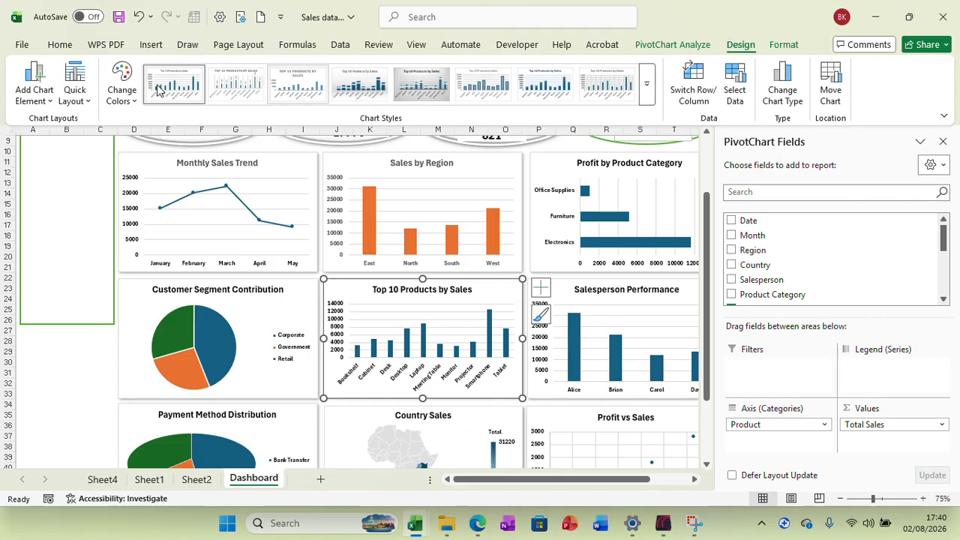
pyautogui.click(132, 103)
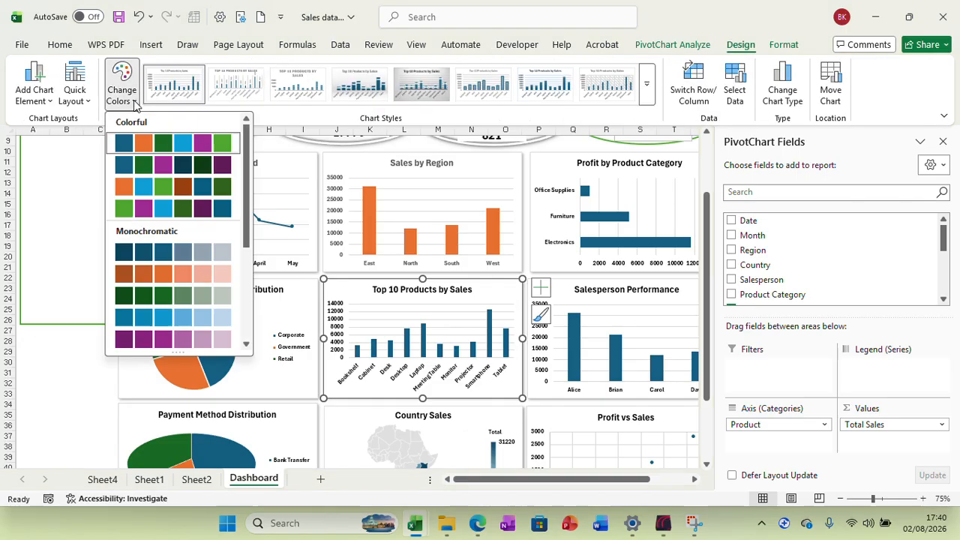
pyautogui.click(127, 298)
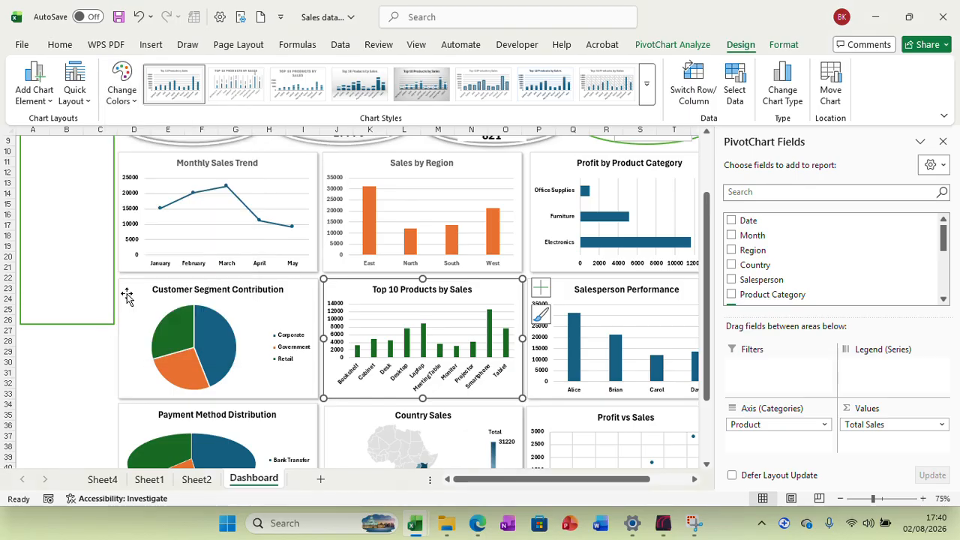
# Recolor the Profit by Product Category chart with the light blue monochromatic palette and close the PivotChart field list
pyautogui.click(645, 187)
pyautogui.click(556, 171)
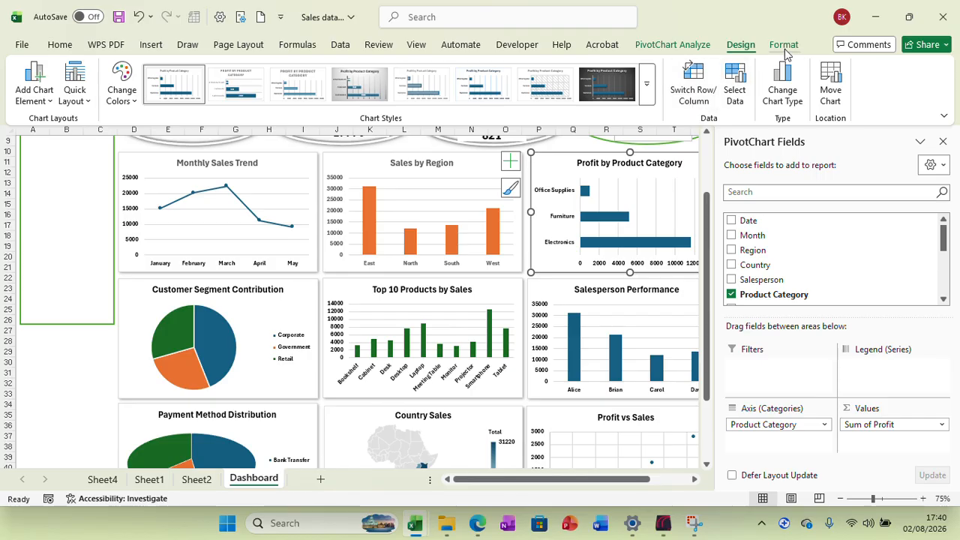
pyautogui.click(784, 47)
pyautogui.click(741, 45)
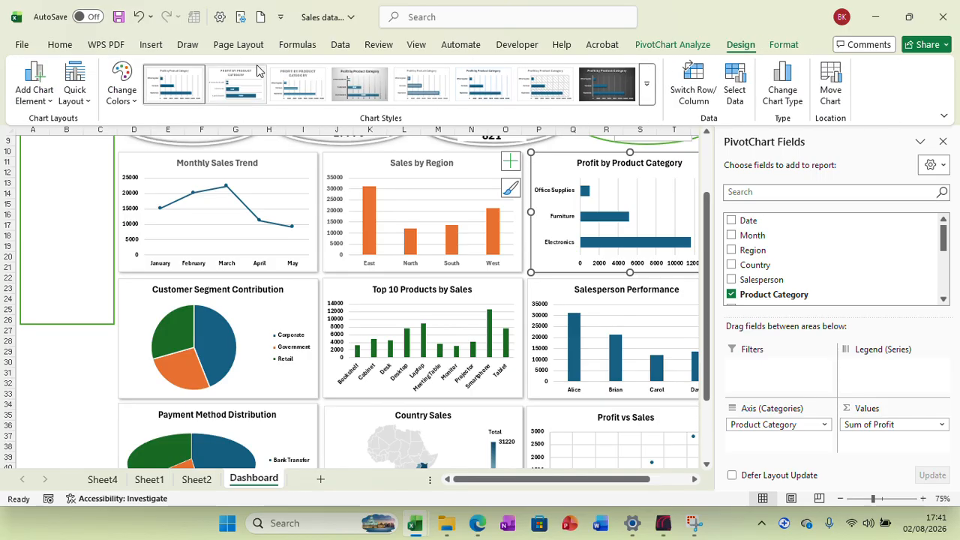
pyautogui.click(123, 99)
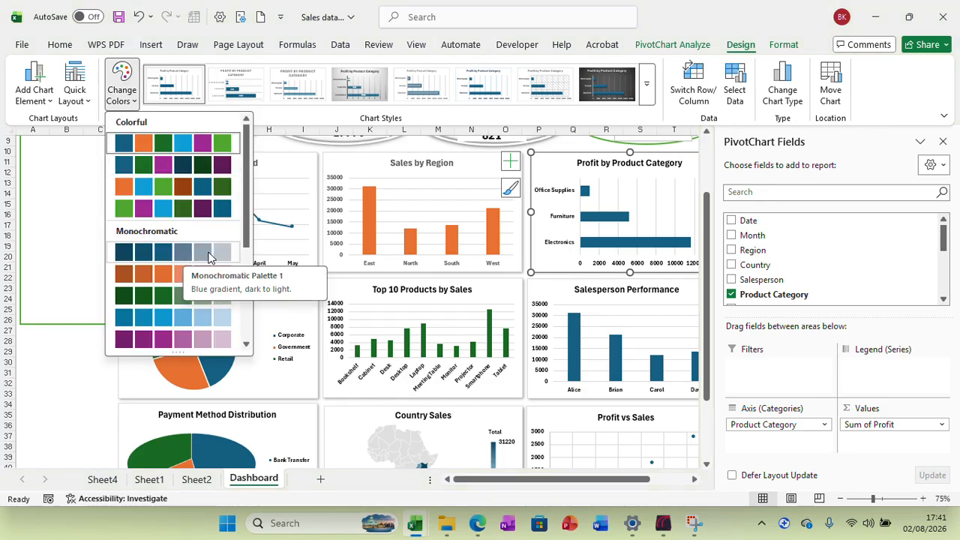
pyautogui.click(220, 258)
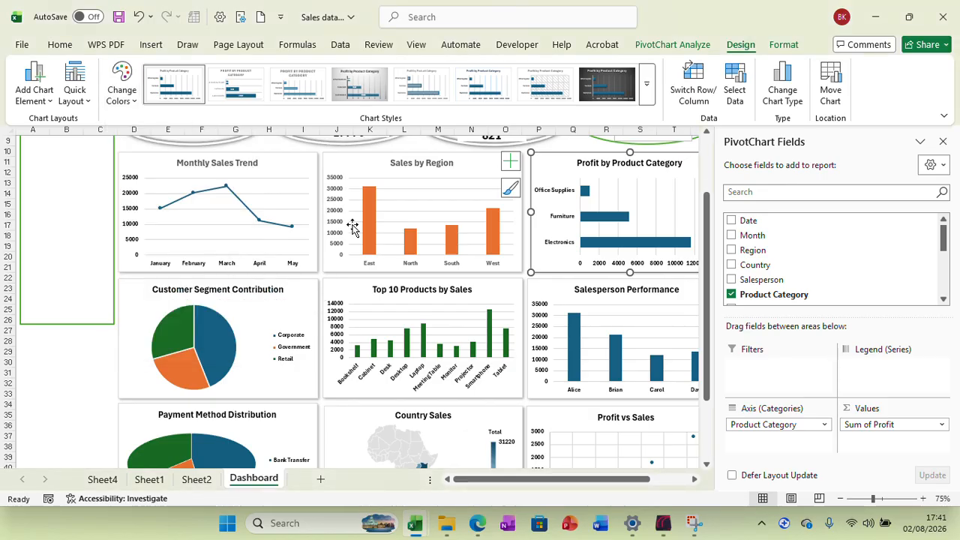
pyautogui.click(942, 142)
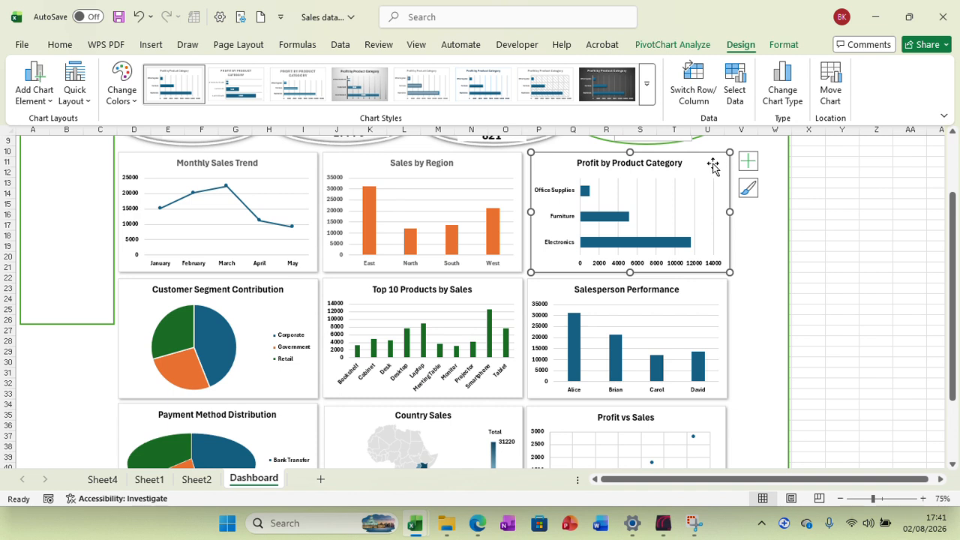
pyautogui.click(133, 102)
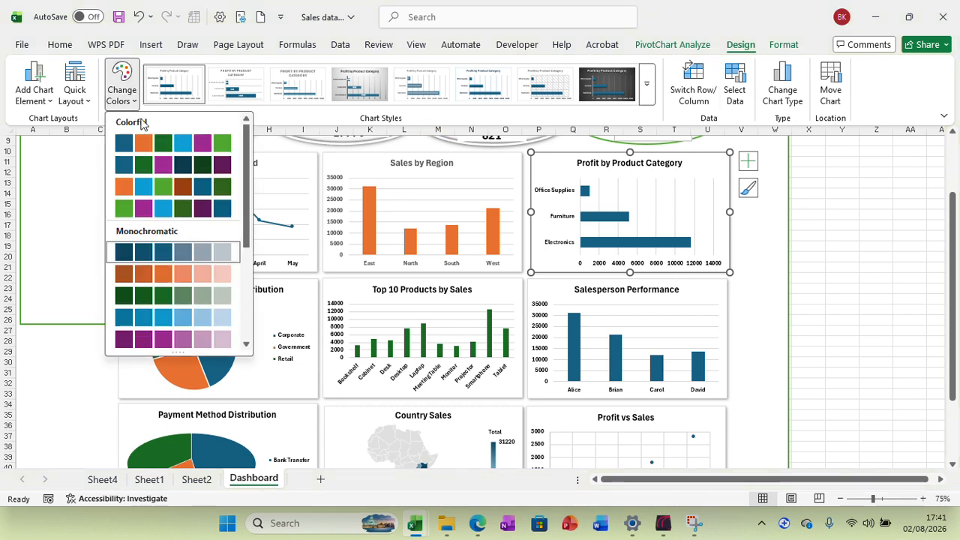
pyautogui.click(164, 320)
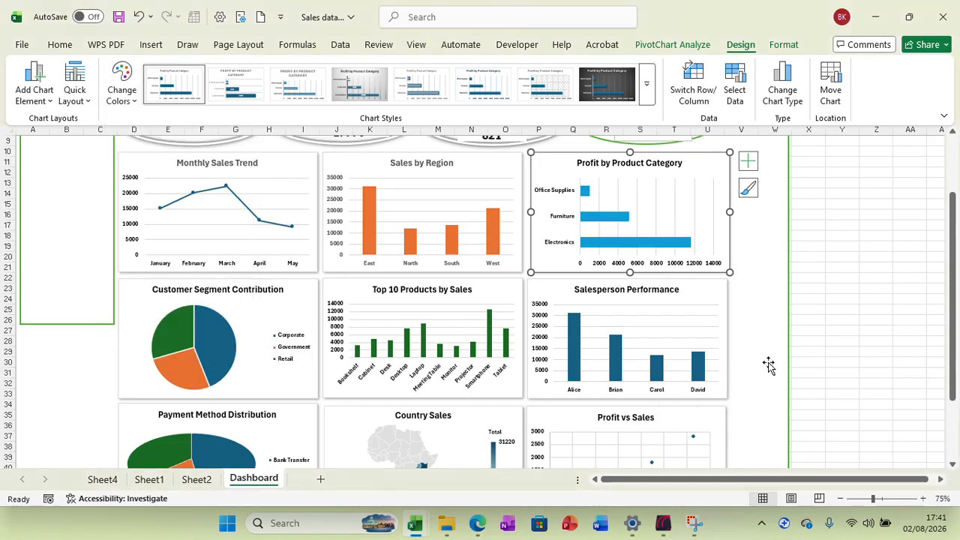
pyautogui.click(874, 297)
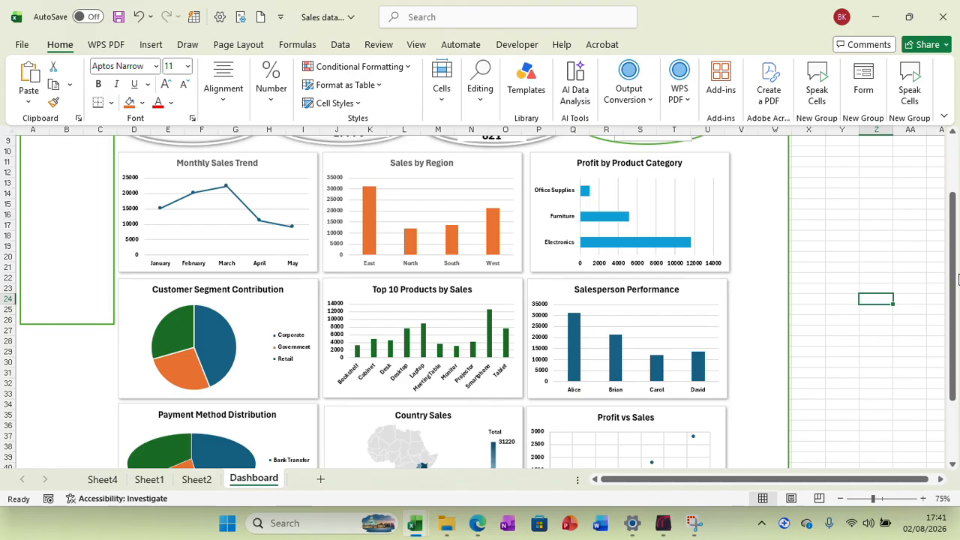
# Extend the narrow green-outlined rectangle beside the charts down to row 45, level with the lower edge of the chart grid
pyautogui.moveTo(955, 277)
pyautogui.mouseDown()
pyautogui.moveTo(957, 224)
pyautogui.moveTo(956, 285)
pyautogui.mouseUp()
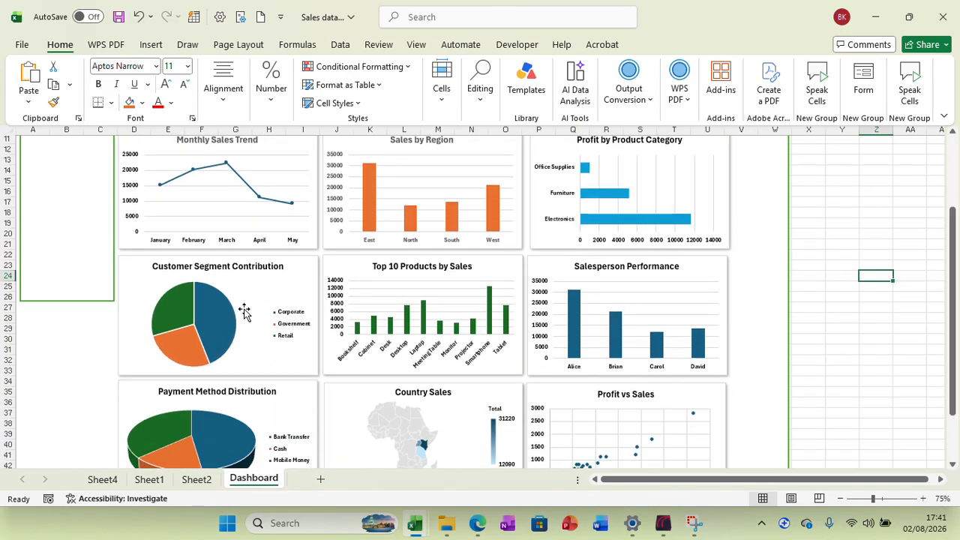
pyautogui.click(66, 258)
pyautogui.moveTo(67, 300); pyautogui.dragTo(78, 450)
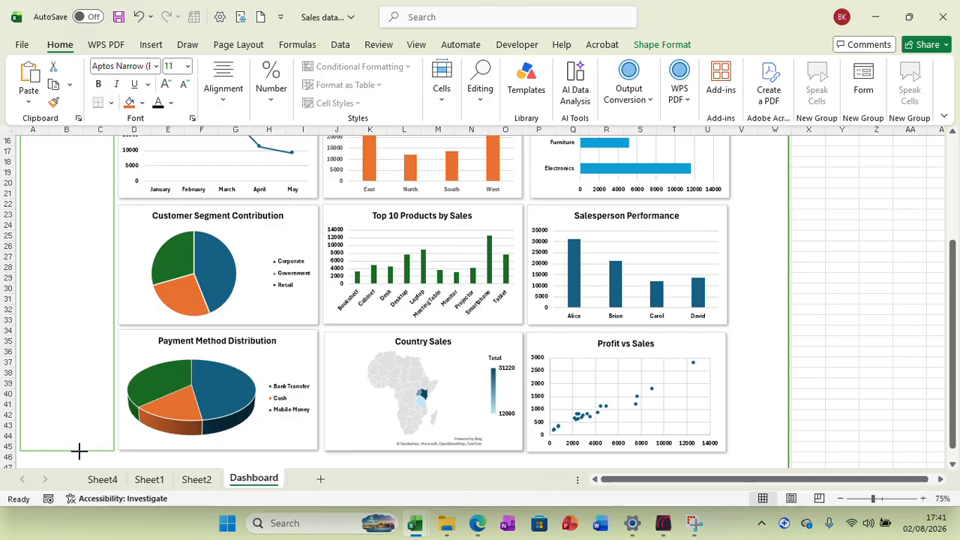
pyautogui.click(896, 317)
pyautogui.moveTo(951, 293); pyautogui.dragTo(951, 218)
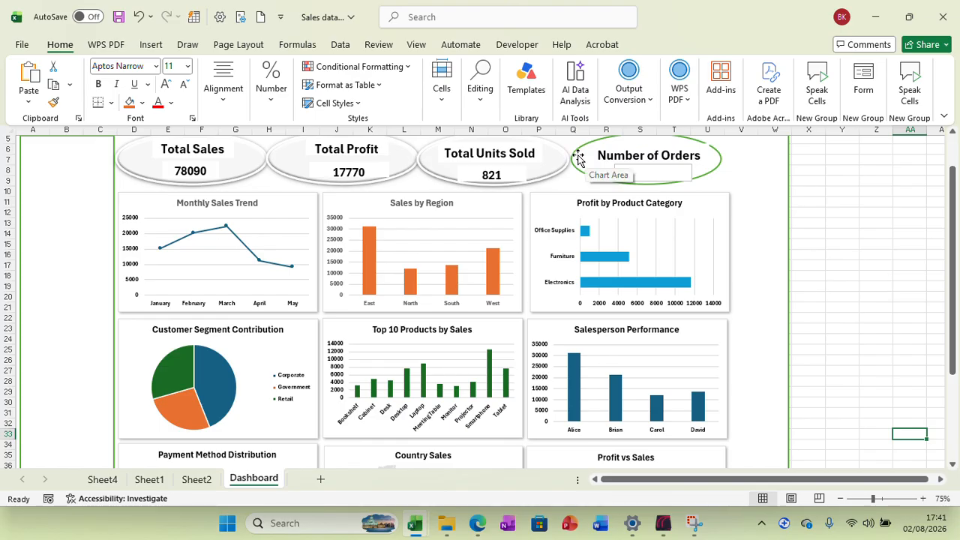
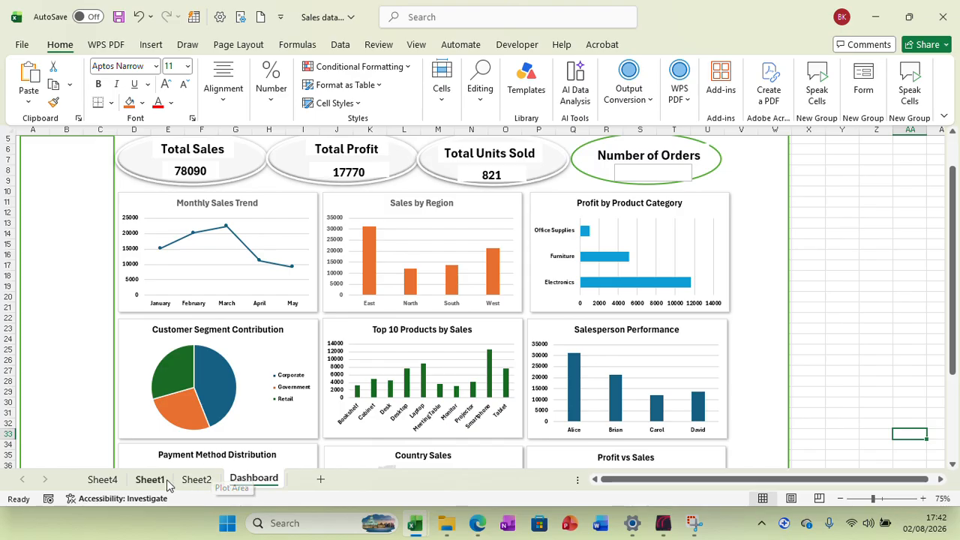
# Move the Profit vs Sales chart on Sheet1 below the sales data table so it no longer covers the records
pyautogui.click(157, 480)
pyautogui.click(187, 481)
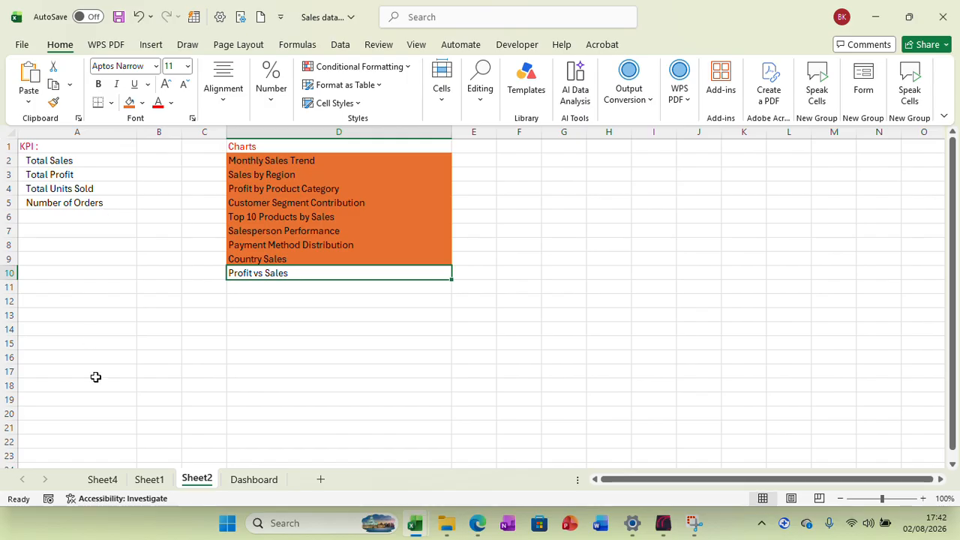
pyautogui.click(150, 479)
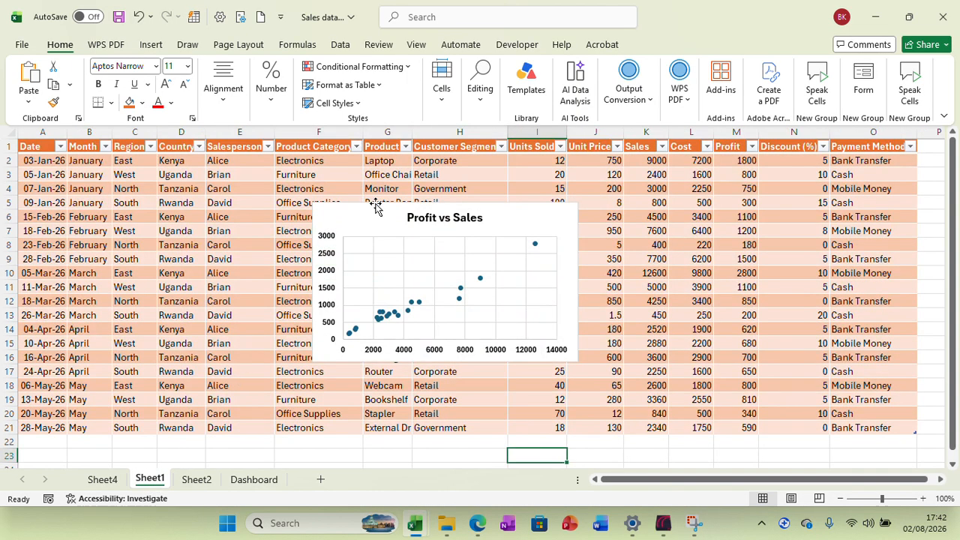
pyautogui.moveTo(356, 210); pyautogui.dragTo(374, 450)
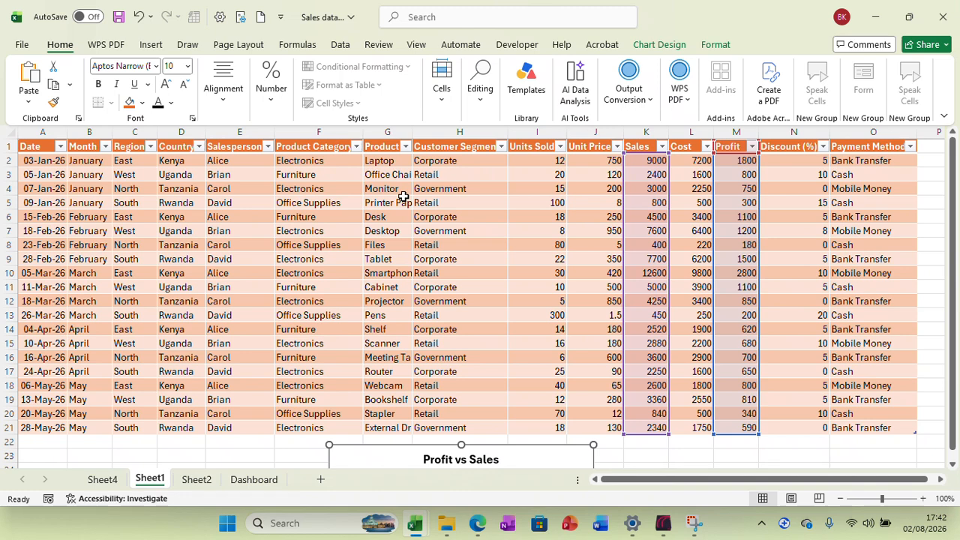
pyautogui.click(103, 479)
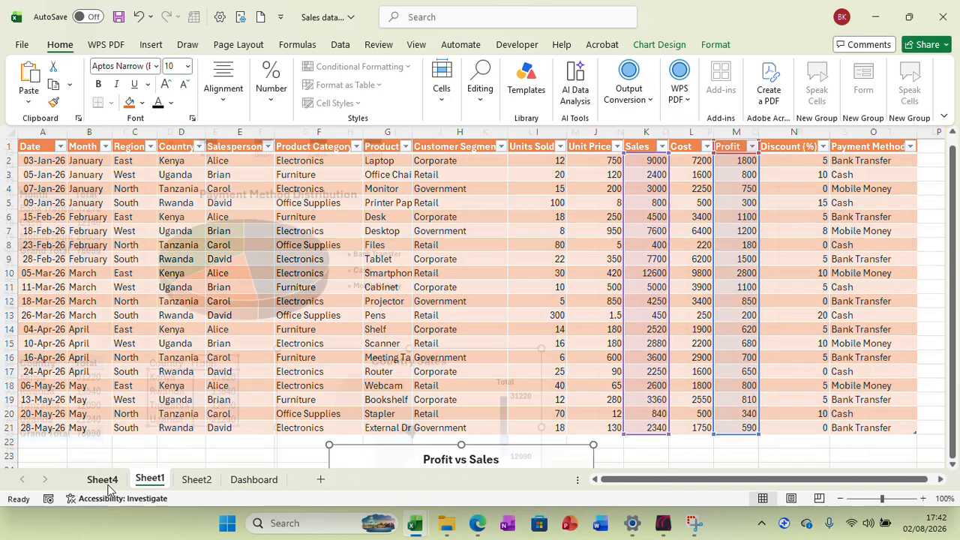
pyautogui.click(225, 479)
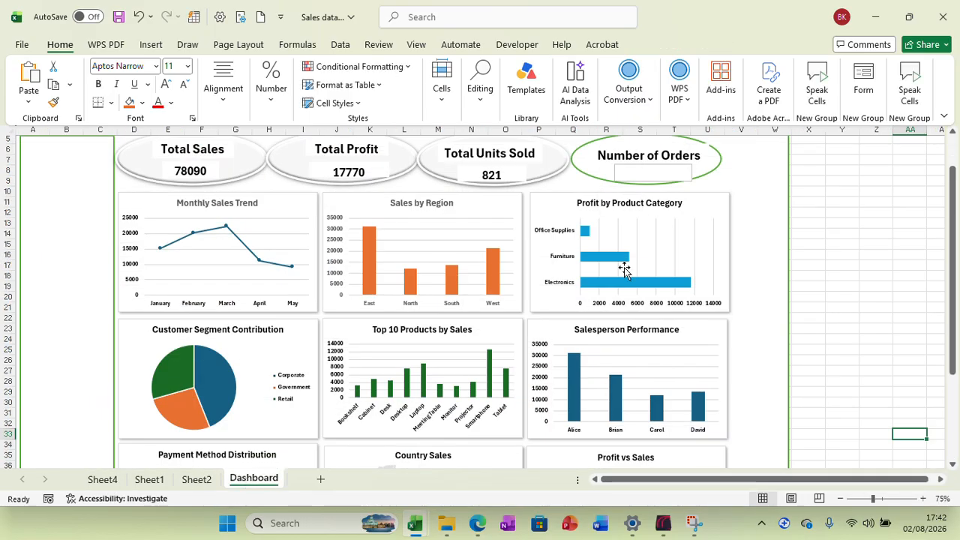
pyautogui.click(652, 173)
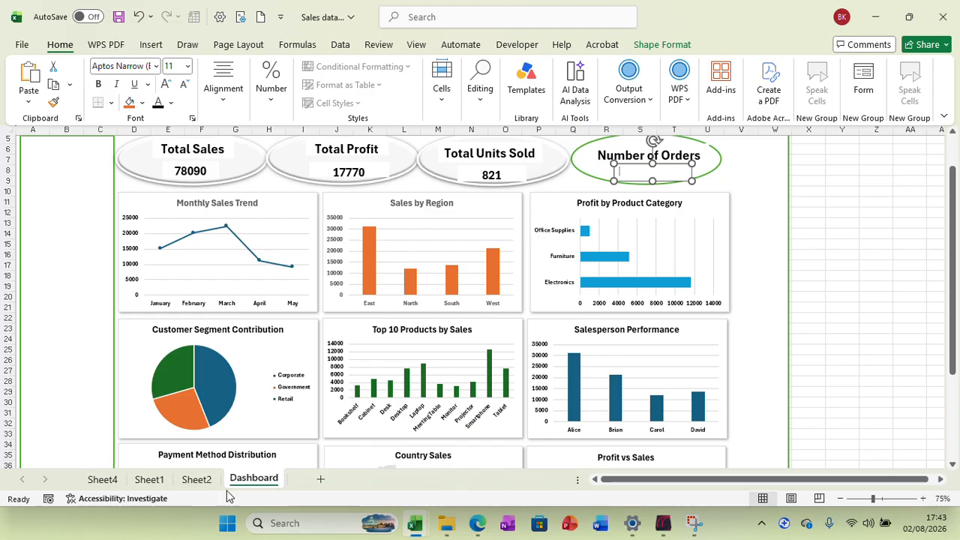
# Copy the monthly sales PivotTable in A3:B9 on Sheet4 and paste it at cell A99, below the country table
pyautogui.click(110, 485)
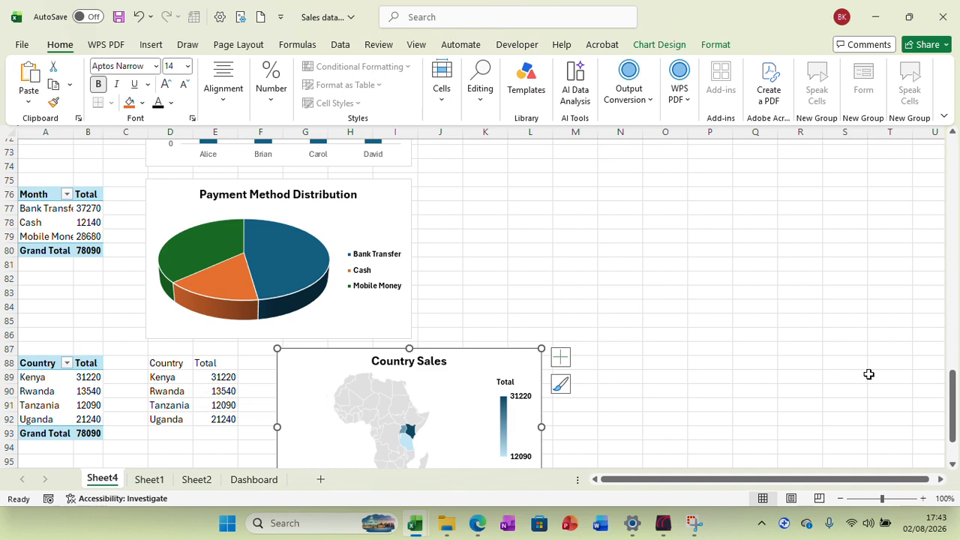
pyautogui.moveTo(953, 398); pyautogui.dragTo(948, 159)
pyautogui.moveTo(30, 173); pyautogui.dragTo(84, 256)
pyautogui.rightClick(84, 257)
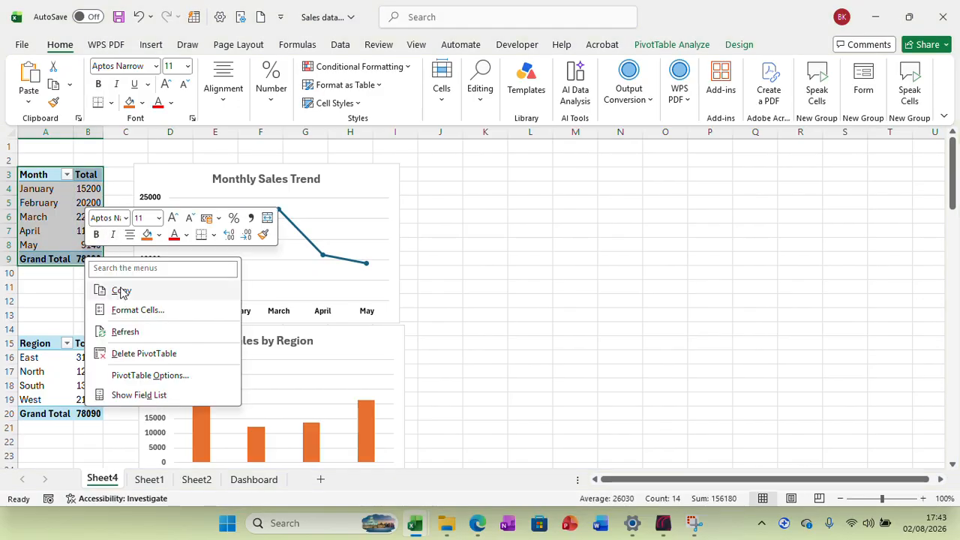
pyautogui.click(120, 291)
pyautogui.moveTo(950, 182); pyautogui.dragTo(945, 474)
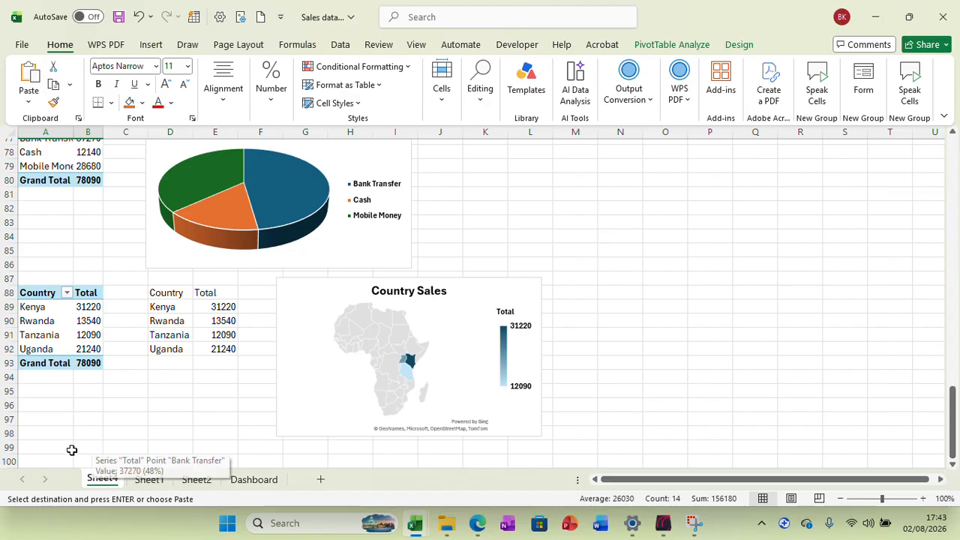
pyautogui.click(60, 448)
pyautogui.rightClick(63, 450)
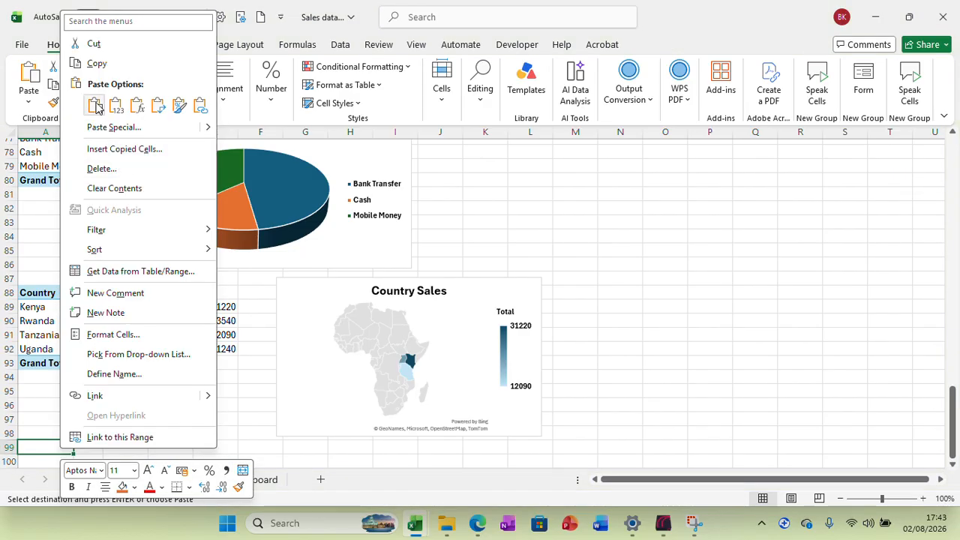
pyautogui.click(95, 106)
# In the PivotTable pasted at A99, remove the Month and Total fields and add Product as a counted value field
pyautogui.click(44, 446)
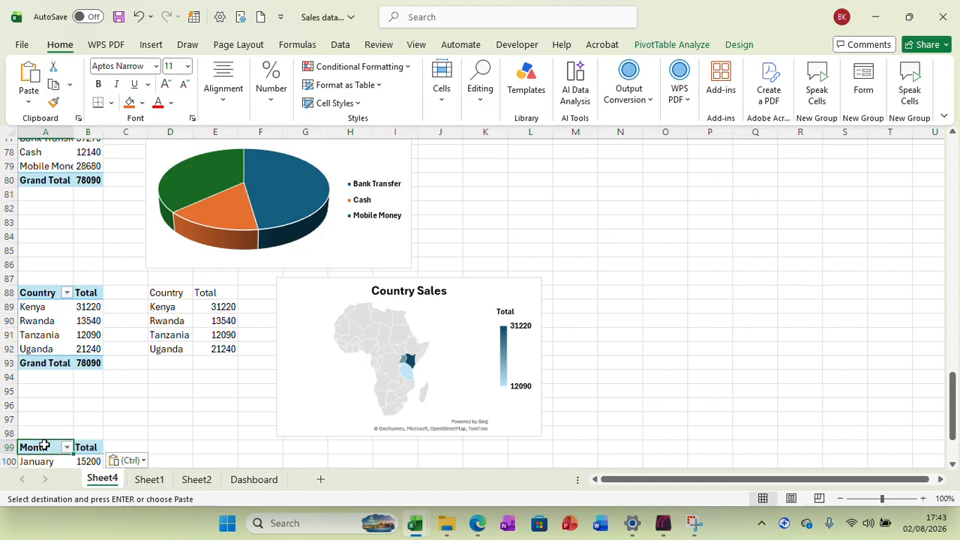
pyautogui.click(679, 47)
pyautogui.click(876, 67)
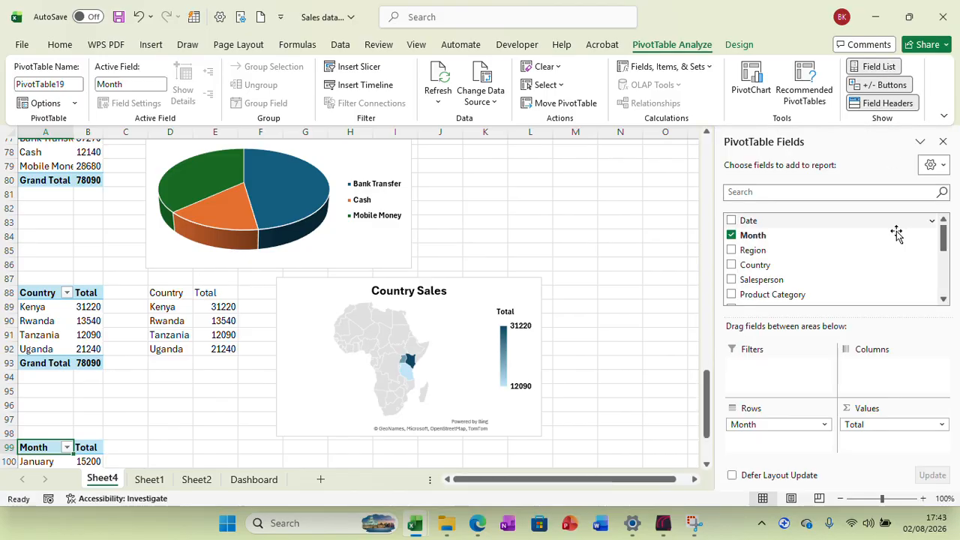
pyautogui.click(732, 235)
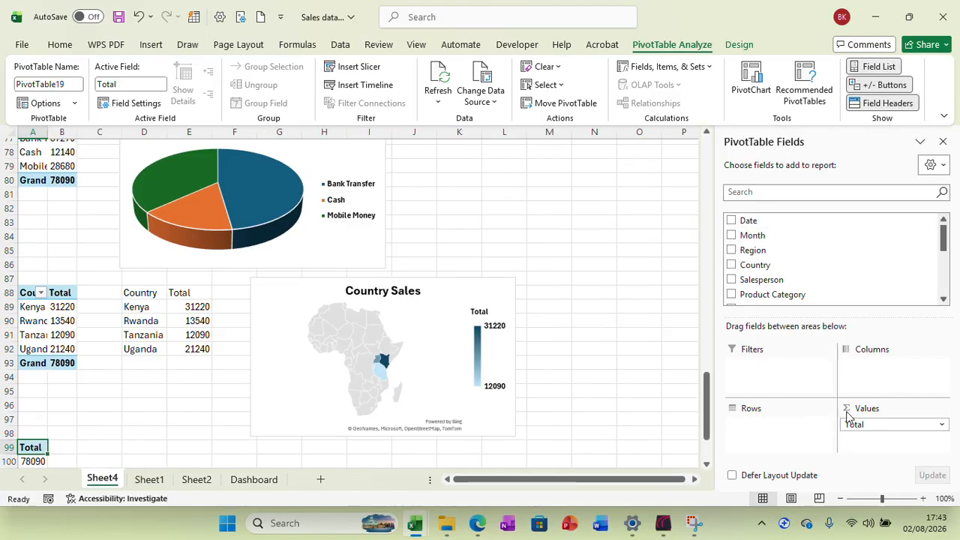
pyautogui.moveTo(862, 425); pyautogui.dragTo(866, 274)
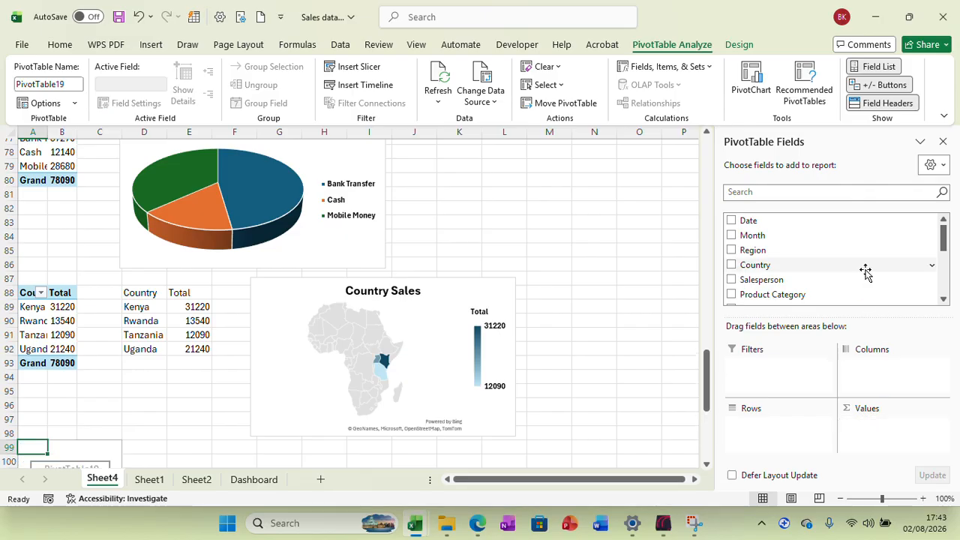
pyautogui.moveTo(942, 237); pyautogui.dragTo(945, 266)
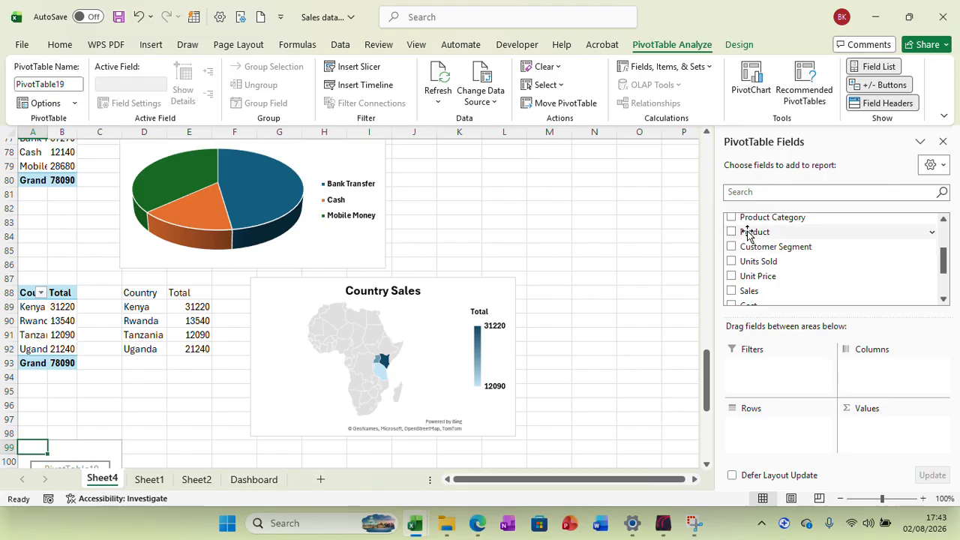
pyautogui.moveTo(747, 233); pyautogui.dragTo(881, 444)
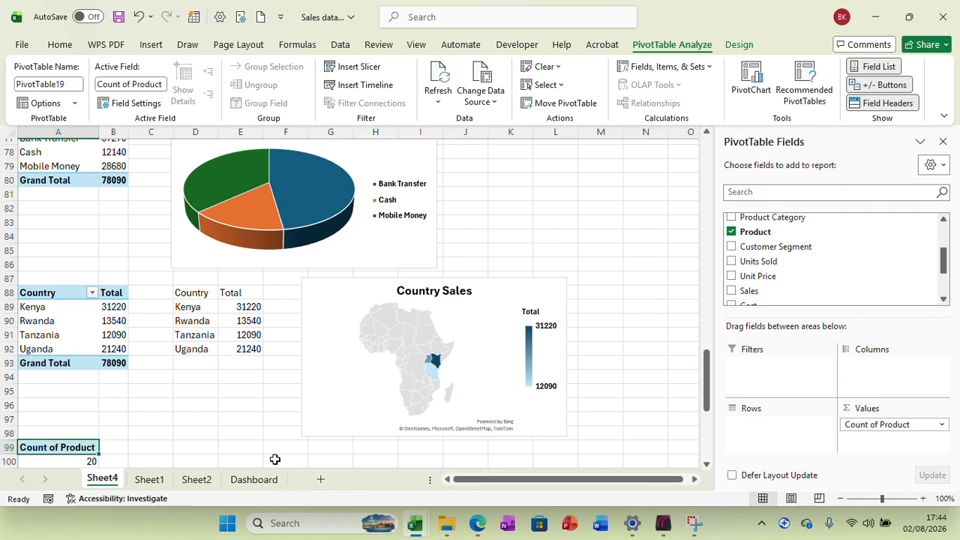
# Enter 20 in the empty text box below the Number of Orders heading on the Dashboard sheet
pyautogui.click(156, 481)
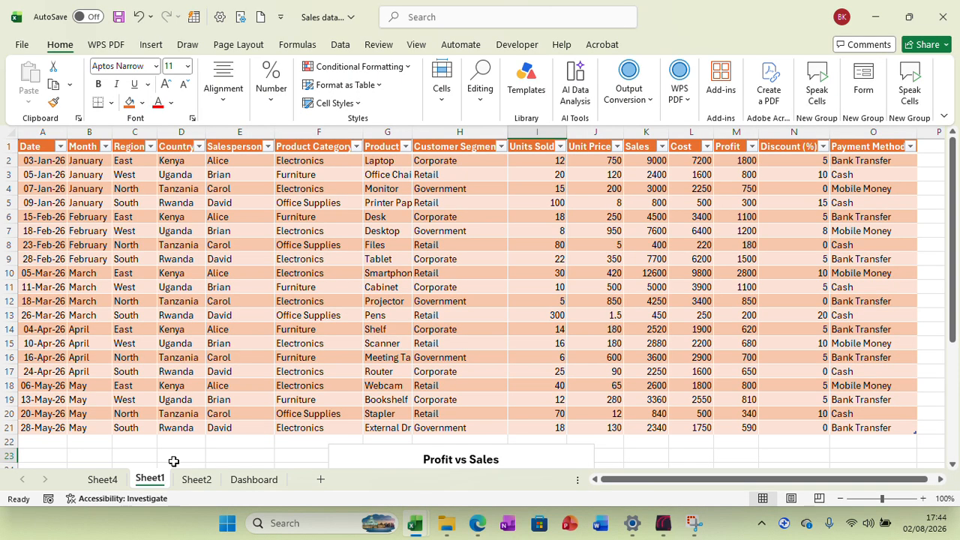
pyautogui.click(105, 480)
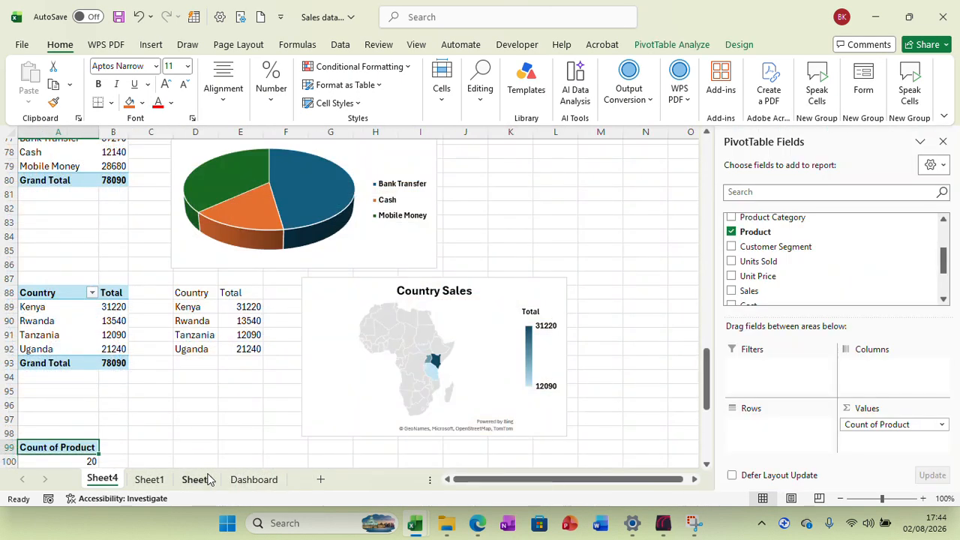
pyautogui.click(247, 480)
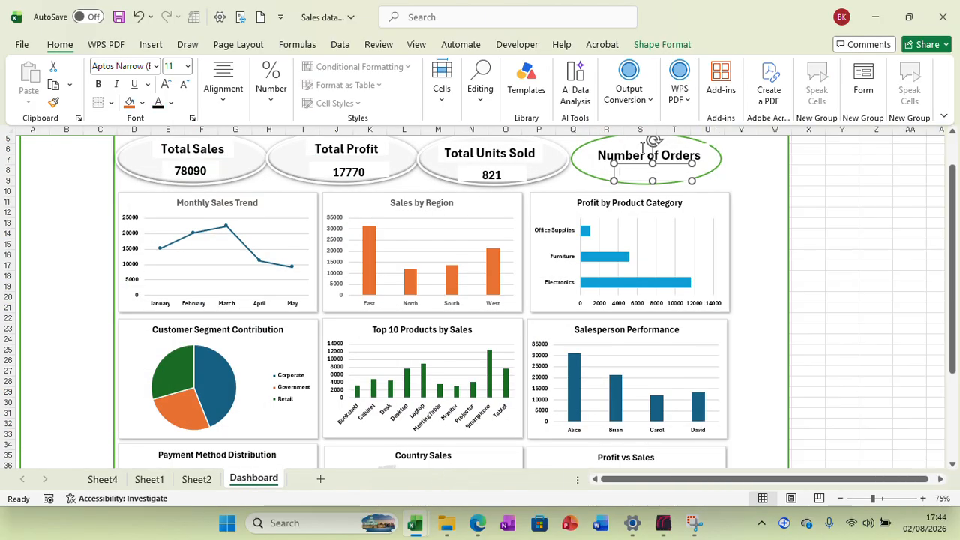
pyautogui.write('20')
# Format the Number of Orders value at font size 18, bold and horizontally centred in its text box
pyautogui.doubleClick(627, 172)
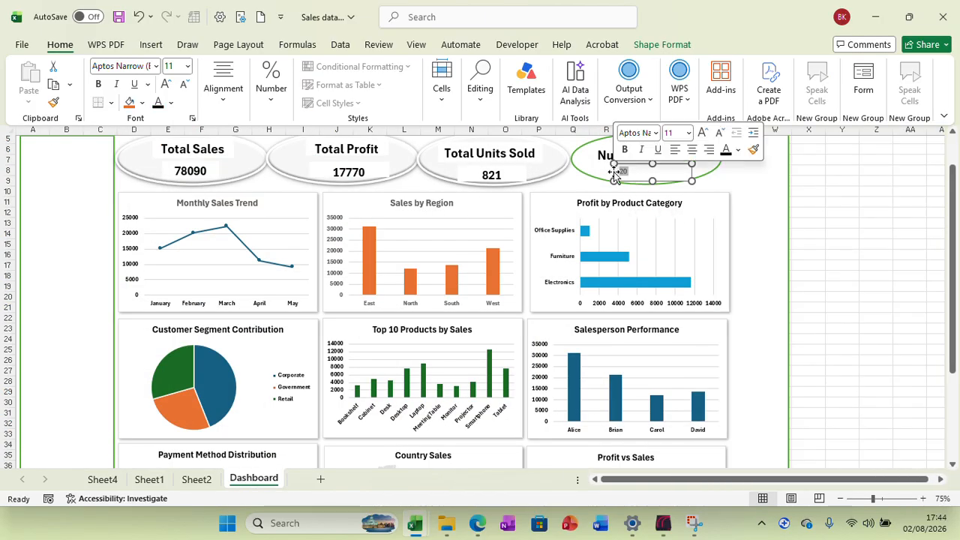
pyautogui.click(187, 66)
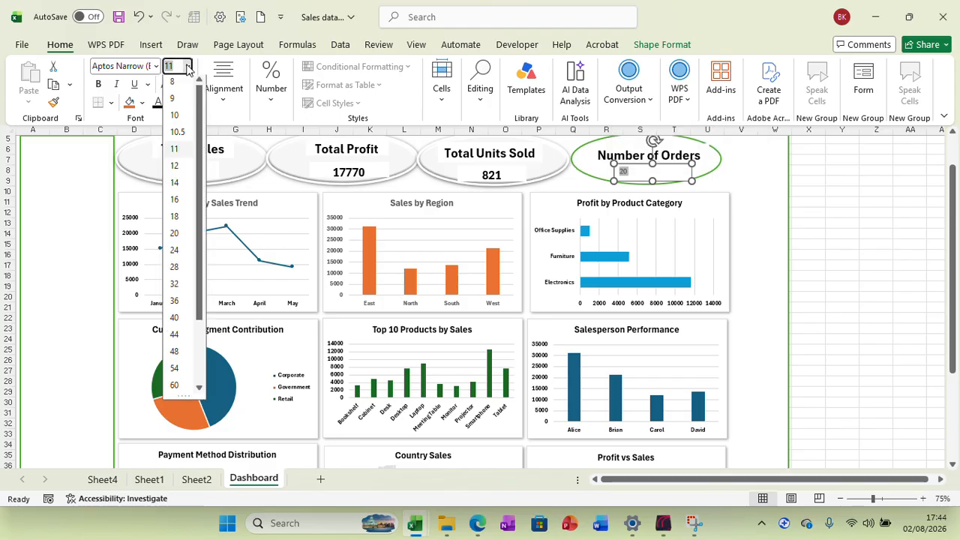
pyautogui.click(175, 216)
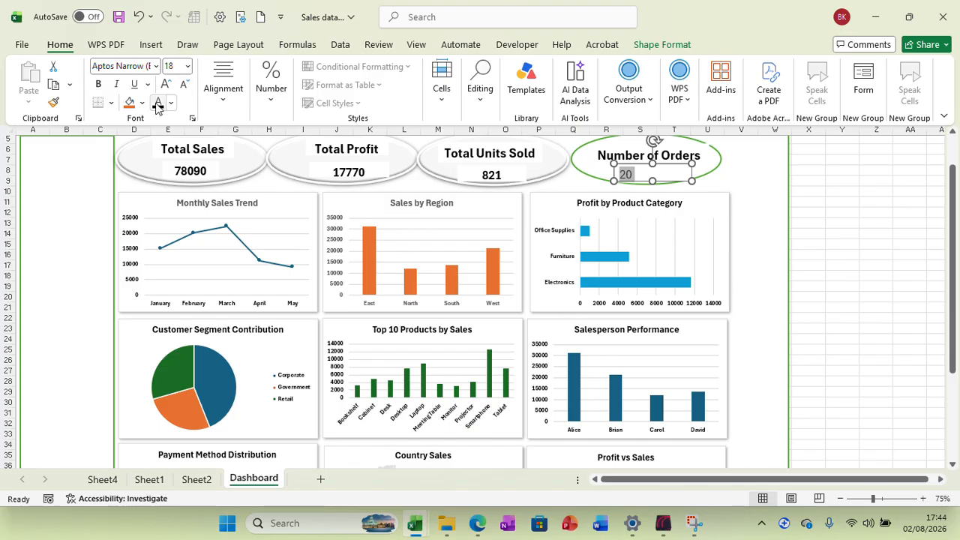
pyautogui.click(100, 87)
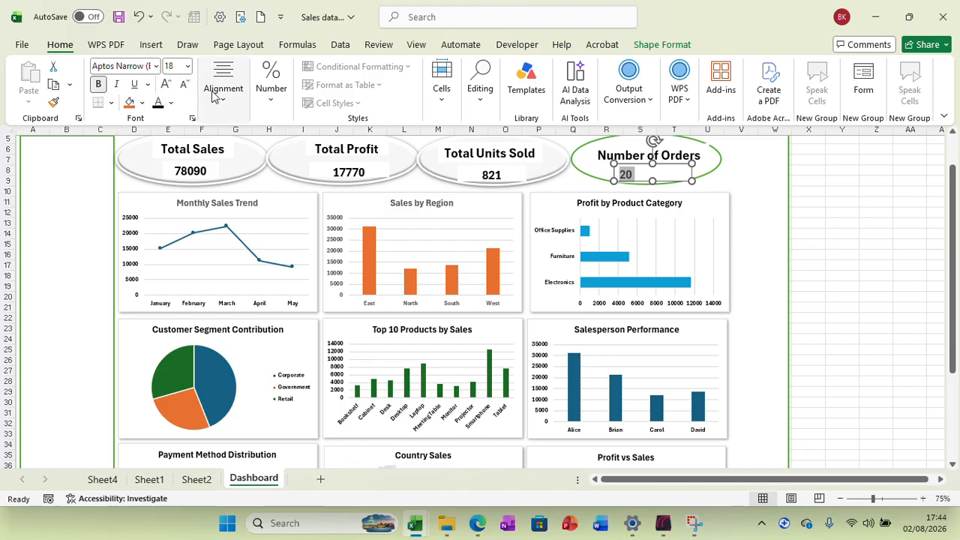
pyautogui.click(223, 99)
pyautogui.click(231, 160)
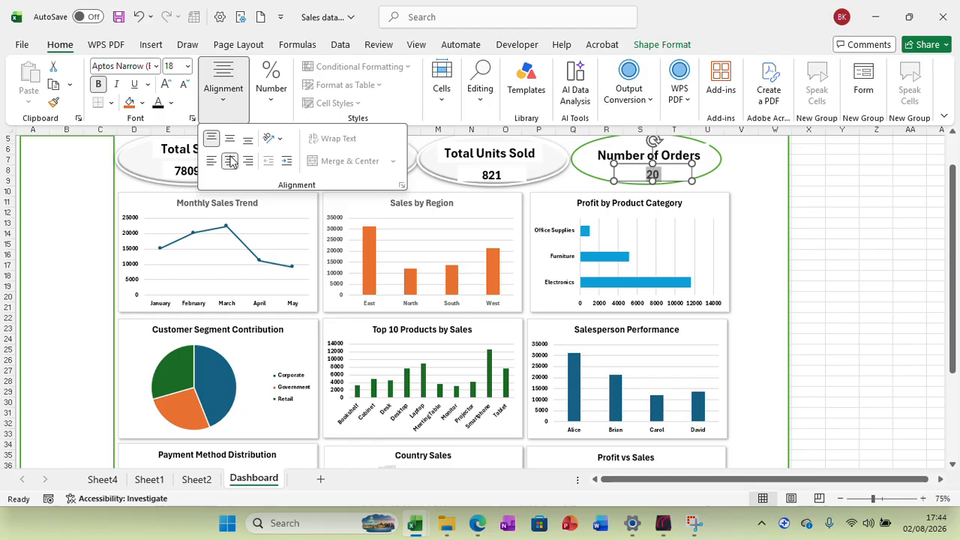
pyautogui.click(845, 254)
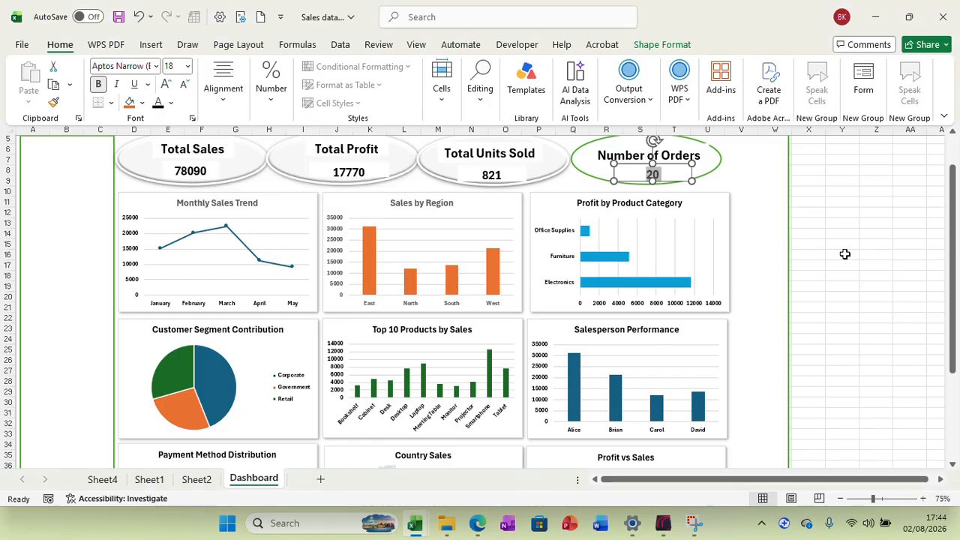
pyautogui.click(789, 219)
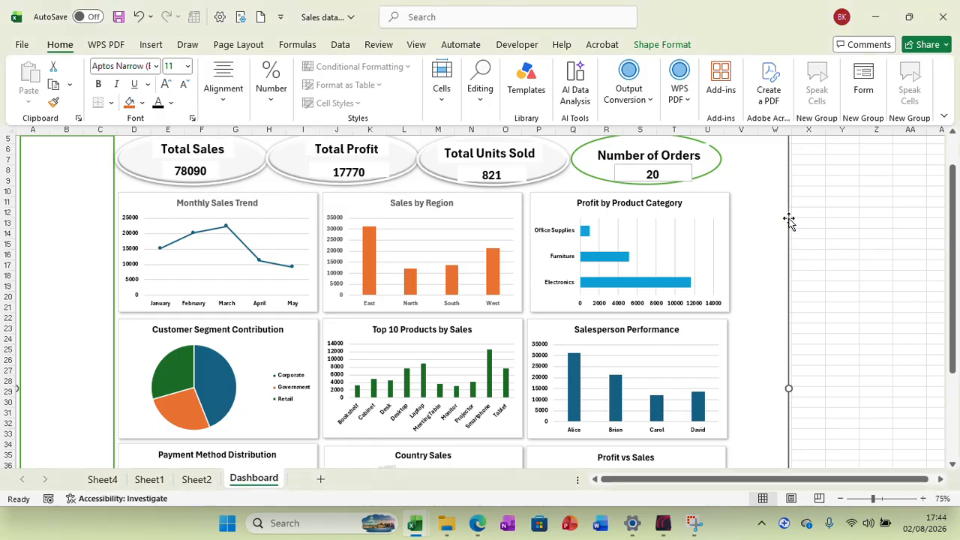
# Insert slicers for Month, Region, Country, Salesperson and Product from the monthly sales PivotTable on Sheet4
pyautogui.click(111, 486)
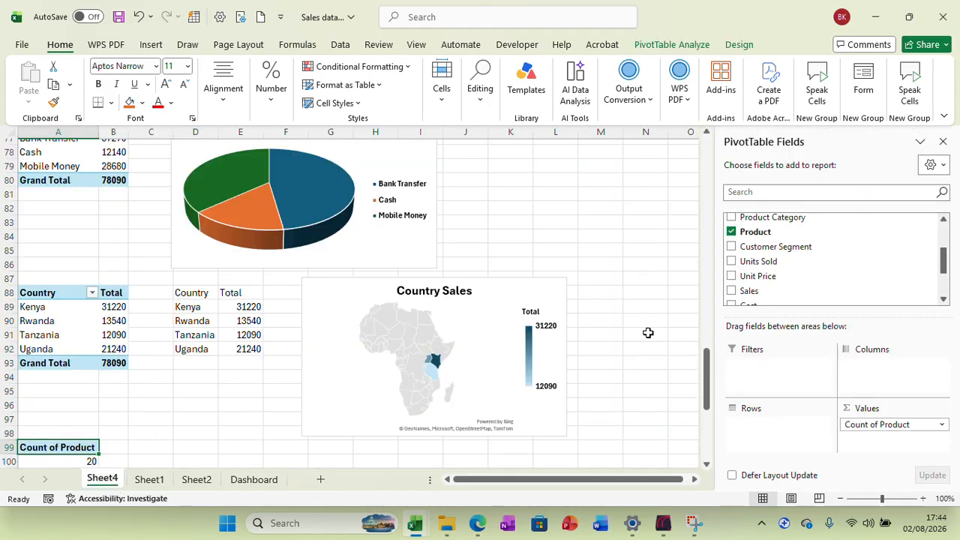
pyautogui.moveTo(708, 381); pyautogui.dragTo(714, 132)
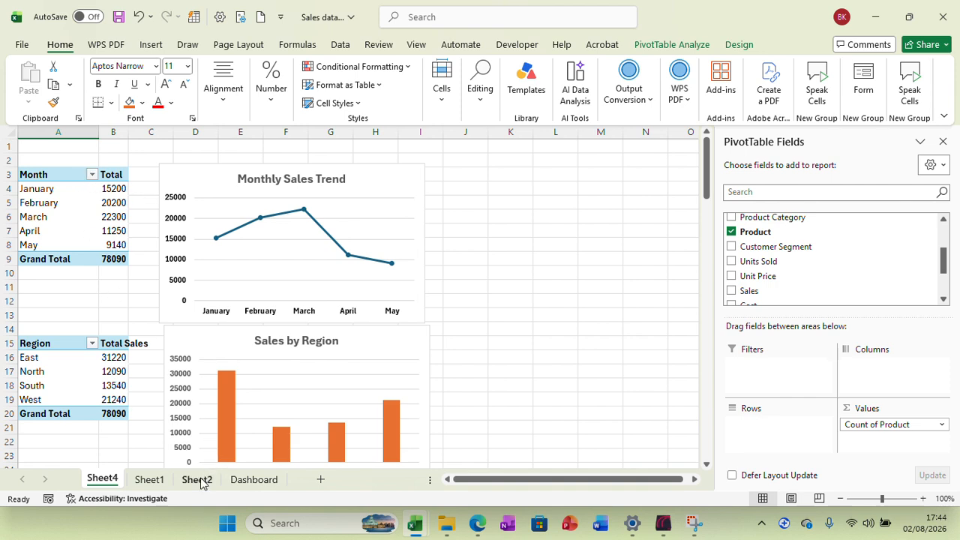
pyautogui.click(198, 480)
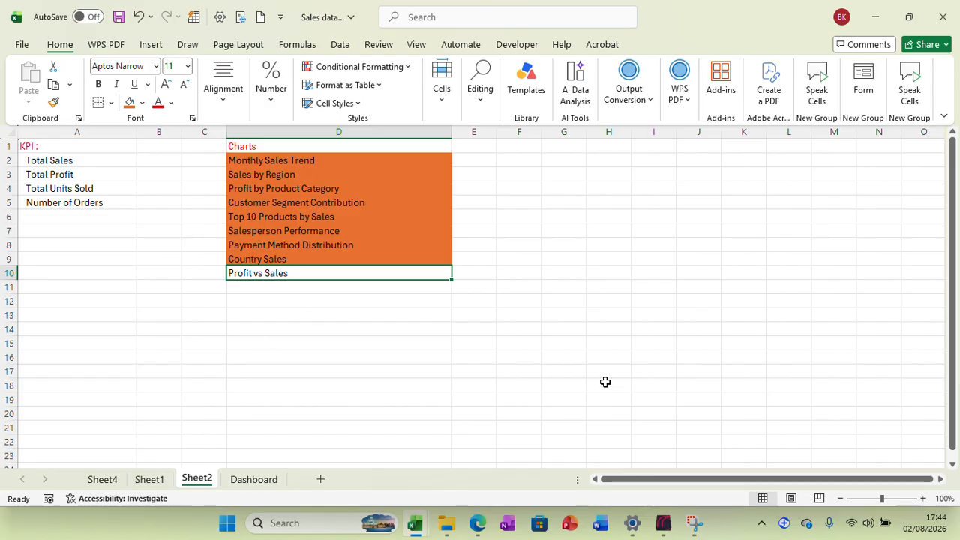
pyautogui.click(116, 480)
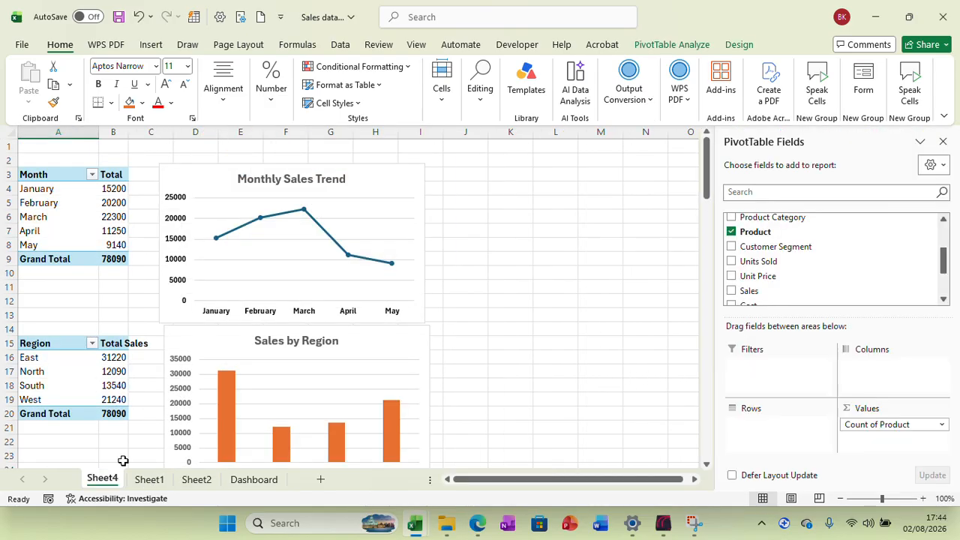
pyautogui.click(67, 174)
pyautogui.rightClick(72, 177)
pyautogui.click(54, 174)
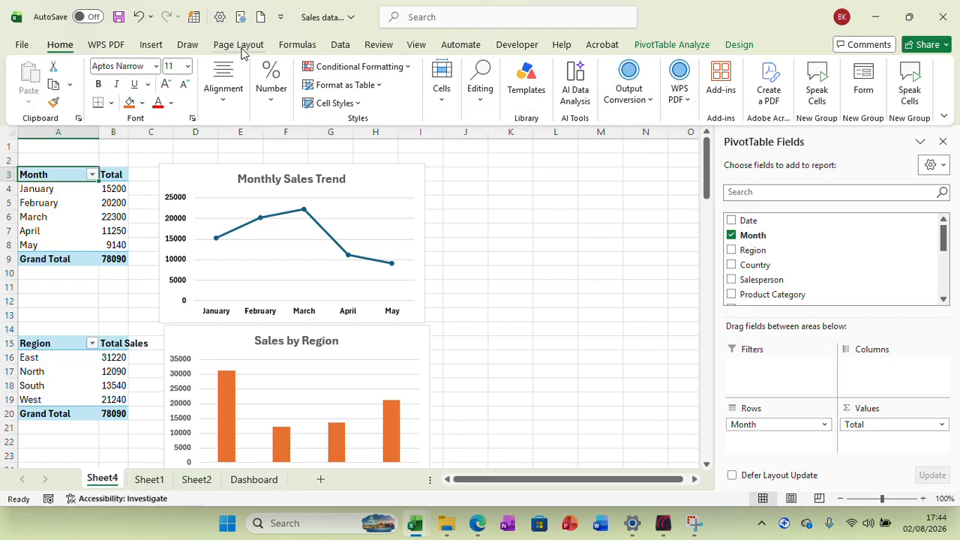
pyautogui.click(153, 45)
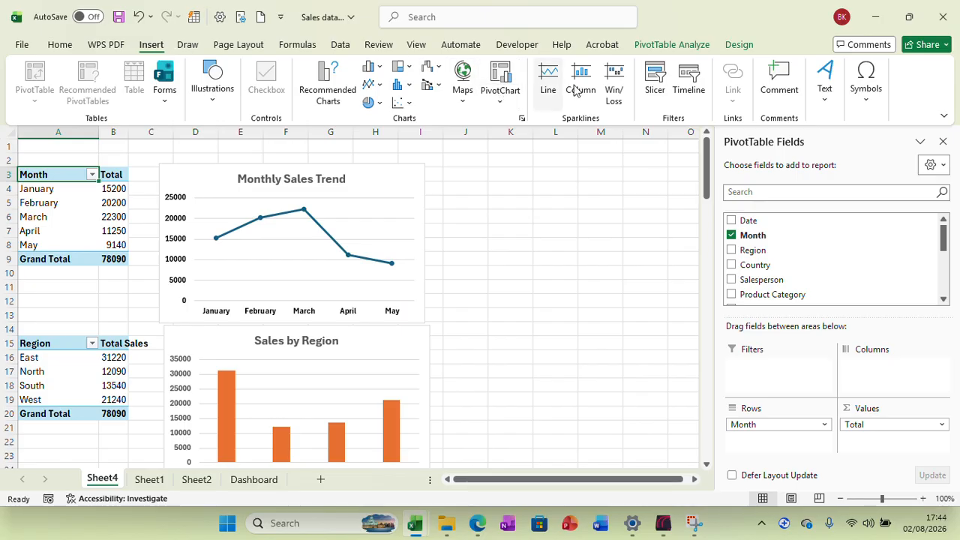
pyautogui.click(655, 90)
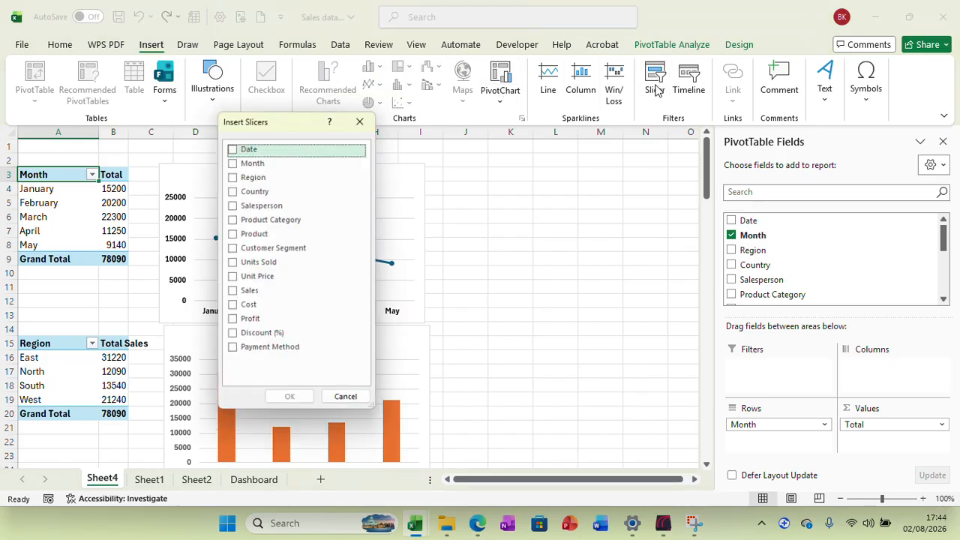
pyautogui.click(239, 166)
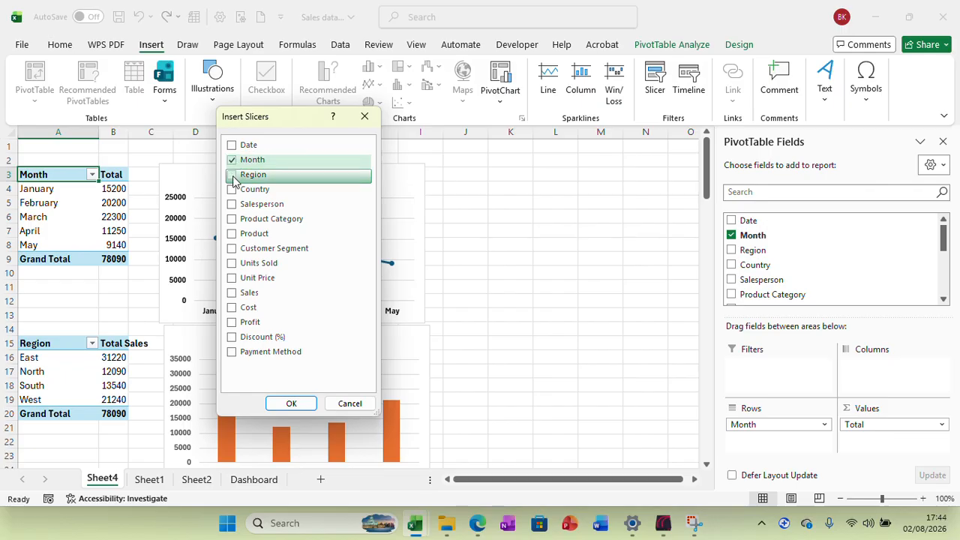
pyautogui.click(234, 175)
pyautogui.click(233, 190)
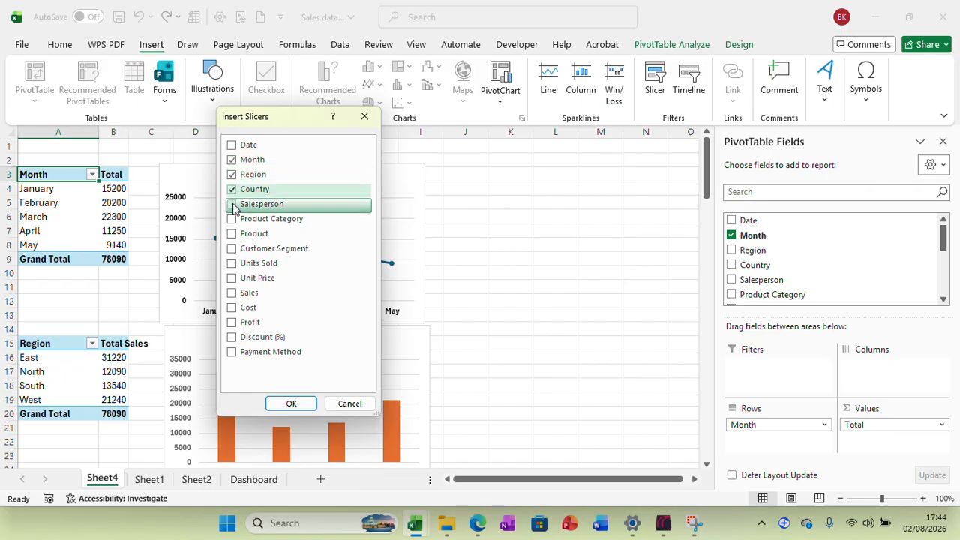
pyautogui.click(233, 206)
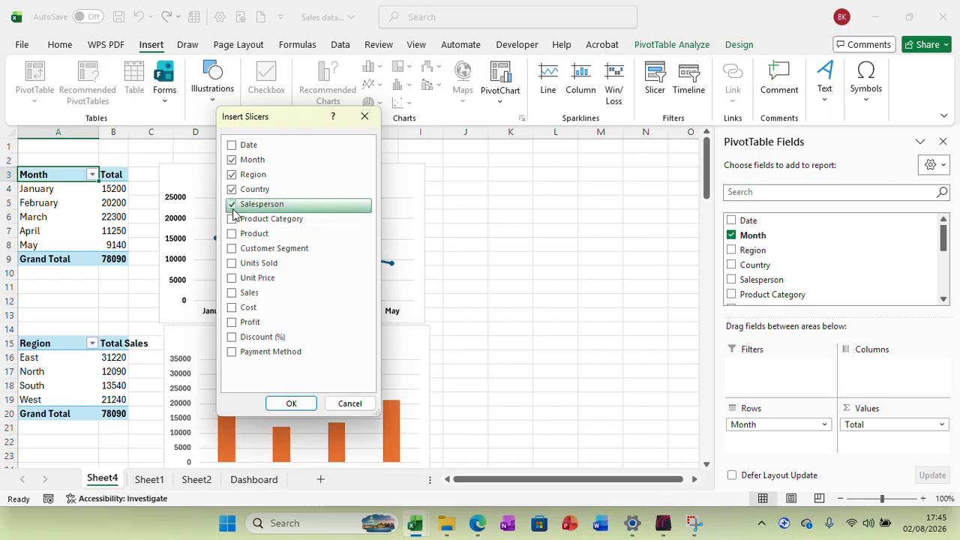
pyautogui.click(233, 234)
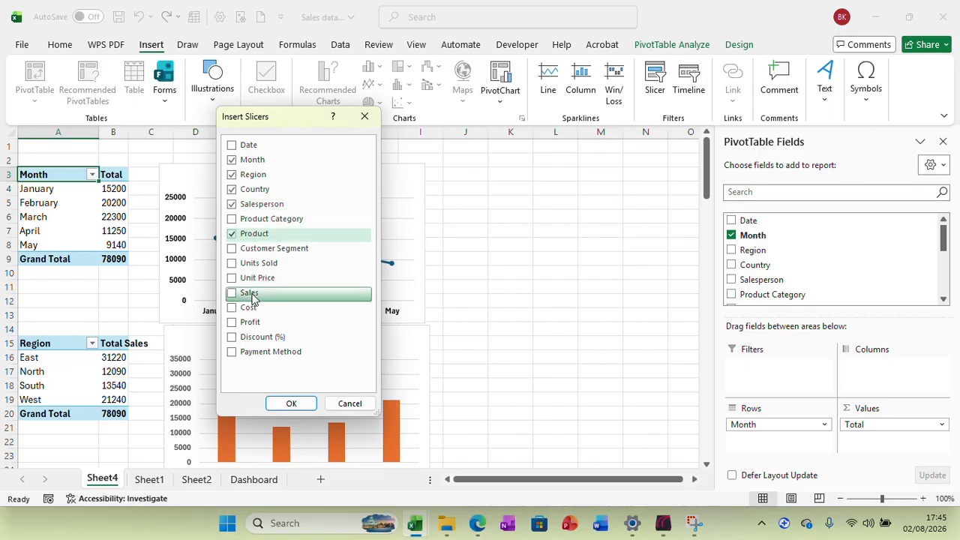
pyautogui.click(294, 405)
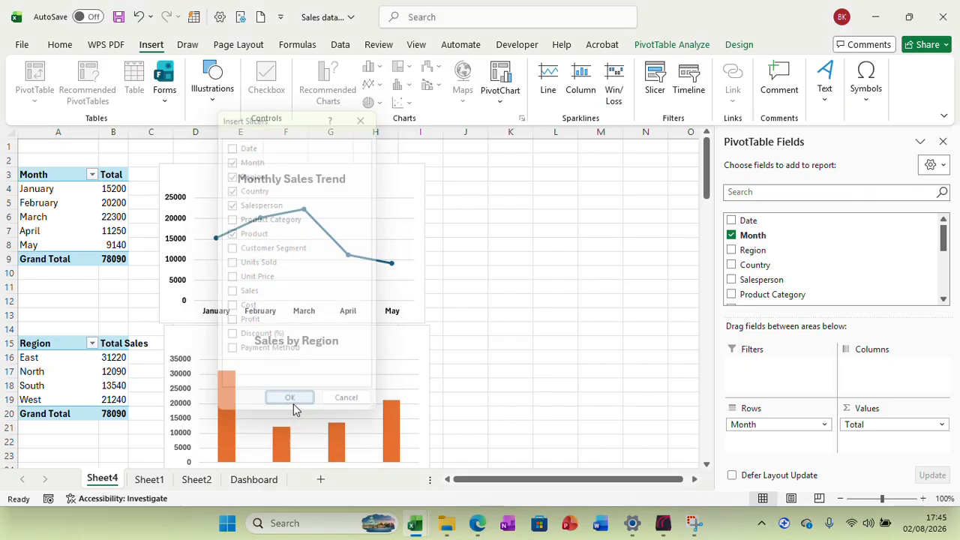
# Spread the stacked Product, Salesperson and Country slicers out to the right of the Sheet4 charts
pyautogui.moveTo(409, 298); pyautogui.dragTo(717, 164)
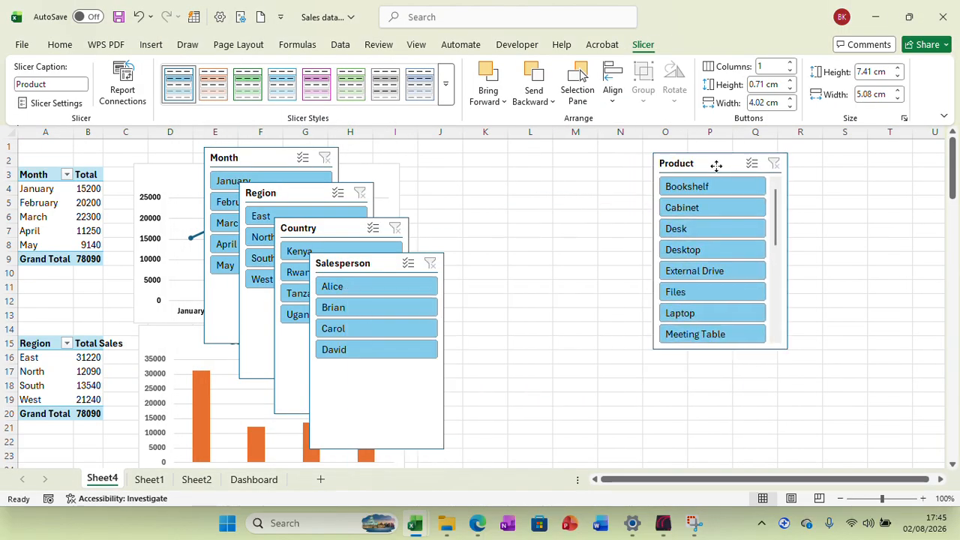
pyautogui.moveTo(363, 270); pyautogui.dragTo(557, 201)
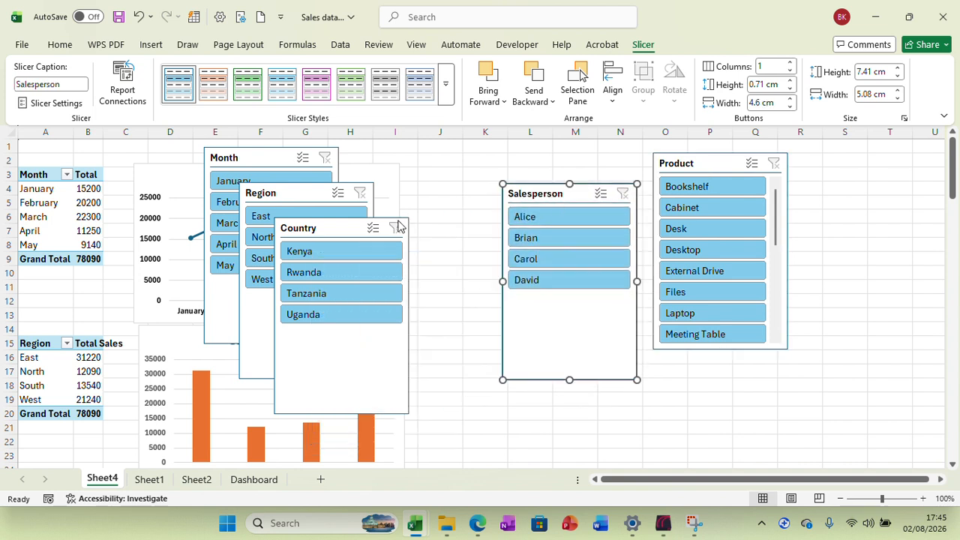
pyautogui.moveTo(337, 230); pyautogui.dragTo(473, 193)
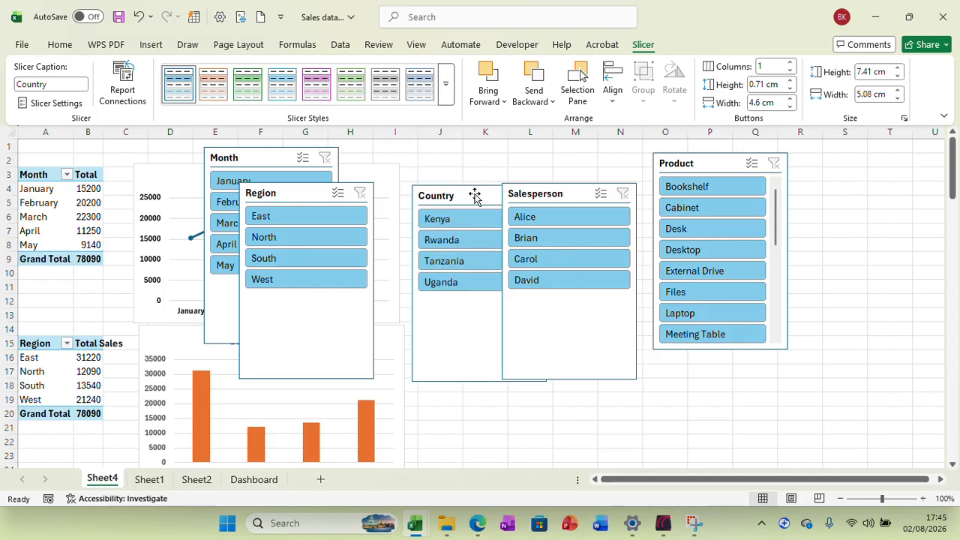
# Shorten the Product slicer to about 3.78 cm and the Salesperson slicer to about 4.34 cm, placing them side by side further right
pyautogui.click(704, 167)
pyautogui.moveTo(720, 350); pyautogui.dragTo(740, 253)
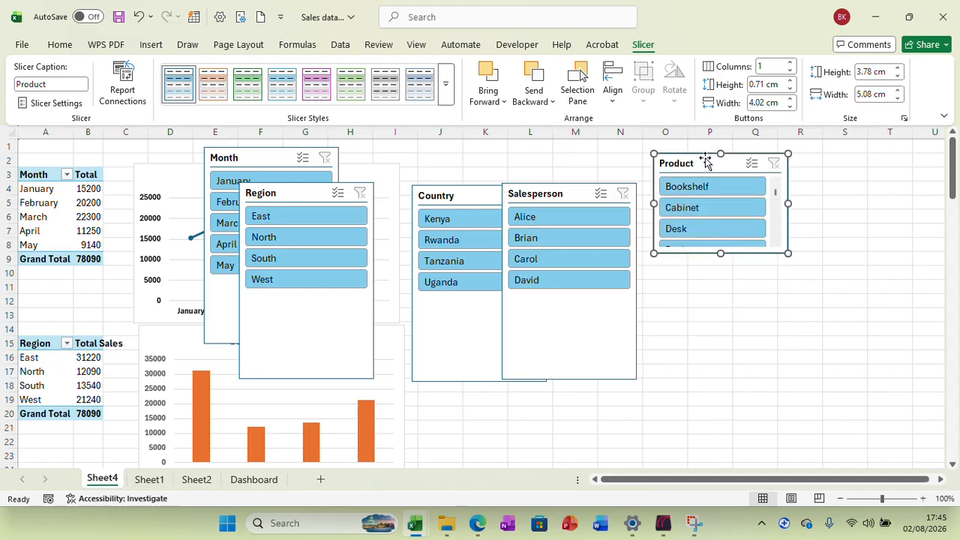
pyautogui.moveTo(729, 164); pyautogui.dragTo(849, 178)
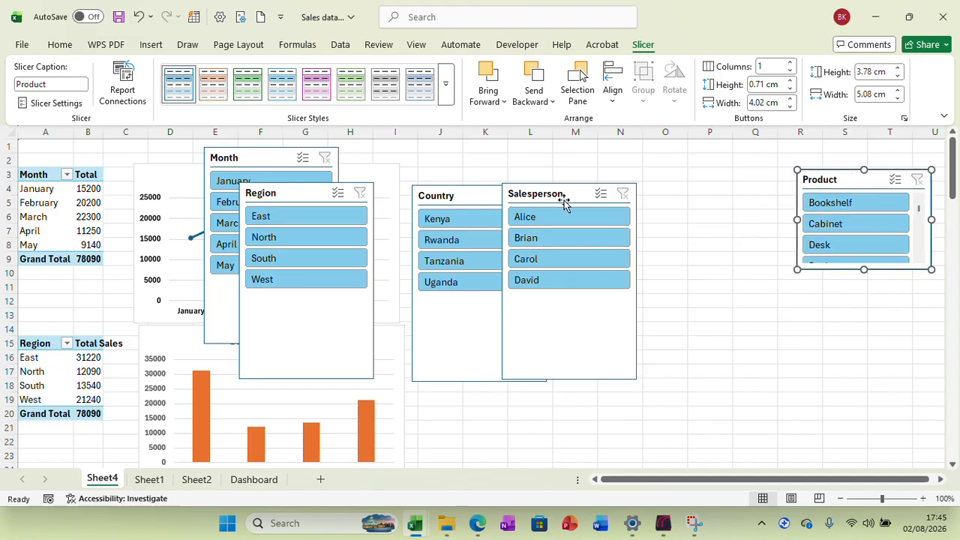
pyautogui.moveTo(564, 201); pyautogui.dragTo(713, 182)
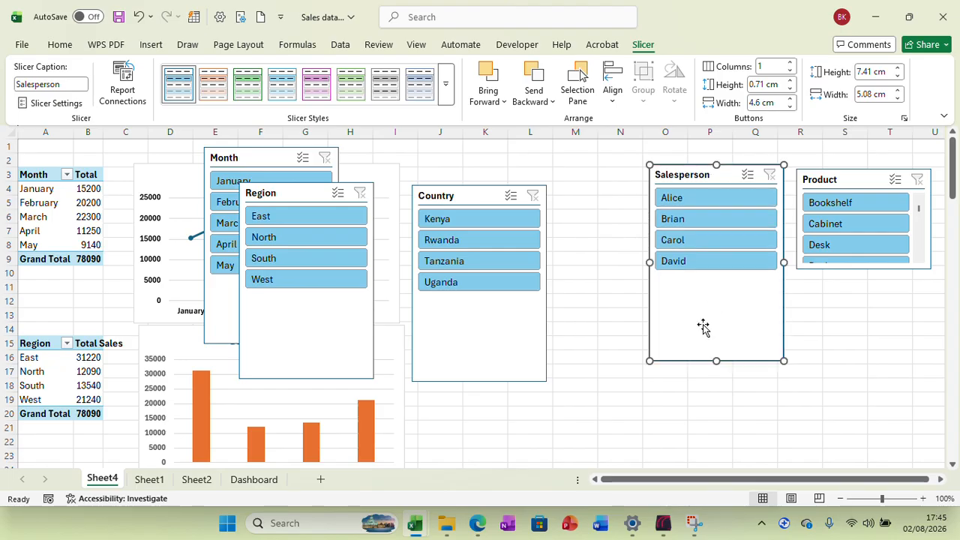
pyautogui.moveTo(717, 364); pyautogui.dragTo(724, 281)
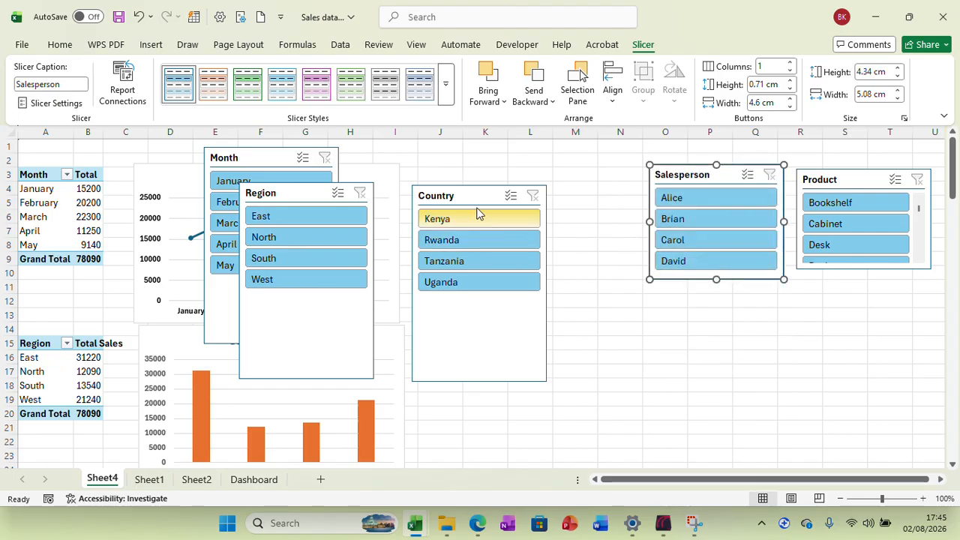
# Move the Country slicer beside Salesperson, shorten it to about 4.05 cm, and place the Region slicer below it
pyautogui.moveTo(468, 195); pyautogui.dragTo(556, 169)
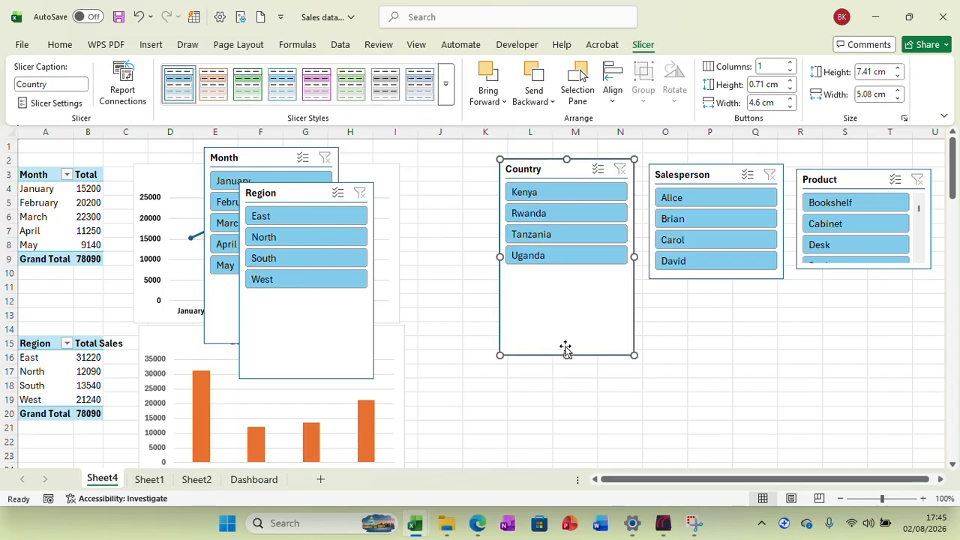
pyautogui.moveTo(567, 354); pyautogui.dragTo(567, 266)
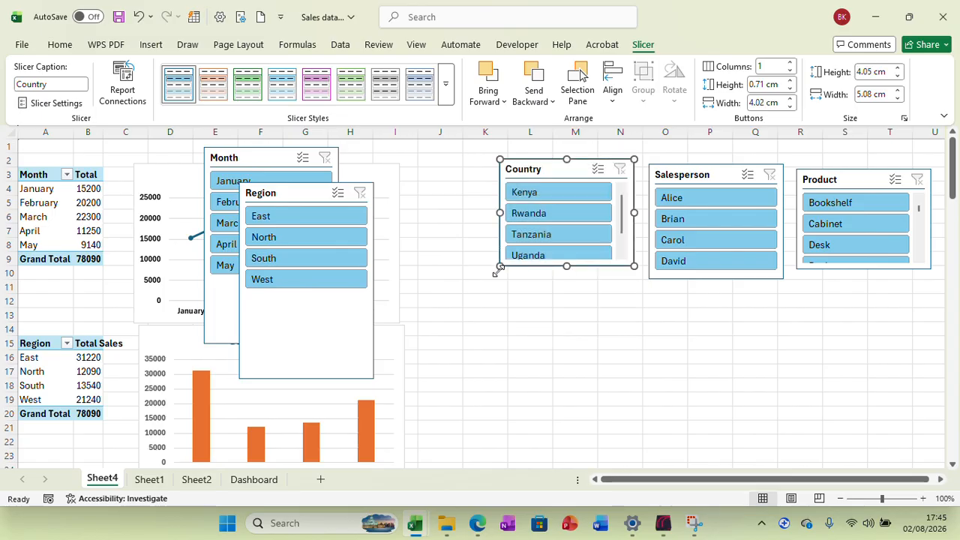
pyautogui.moveTo(285, 192); pyautogui.dragTo(498, 307)
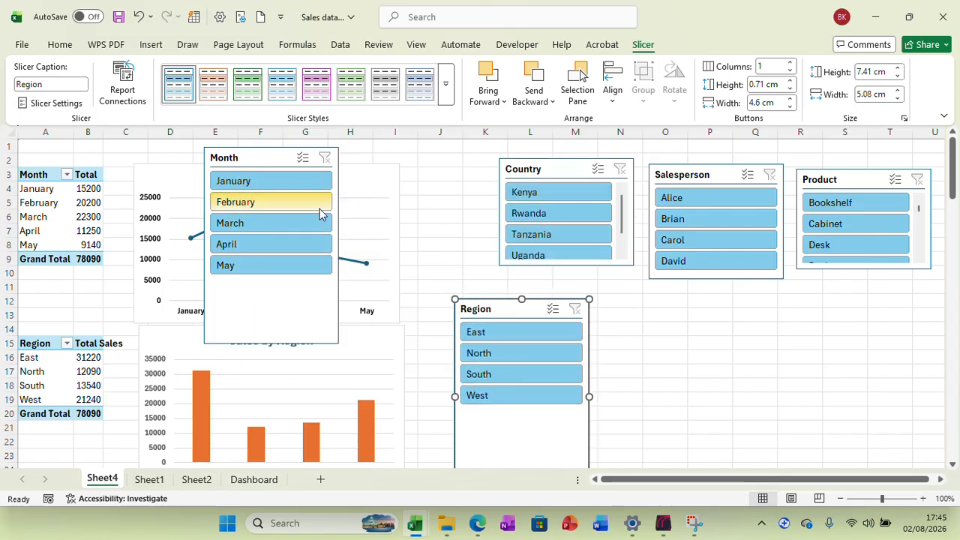
# Move the Month slicer to the right edge of the Monthly Sales Trend chart and shorten it to about 2.91 cm
pyautogui.click(262, 157)
pyautogui.moveTo(263, 157); pyautogui.dragTo(374, 167)
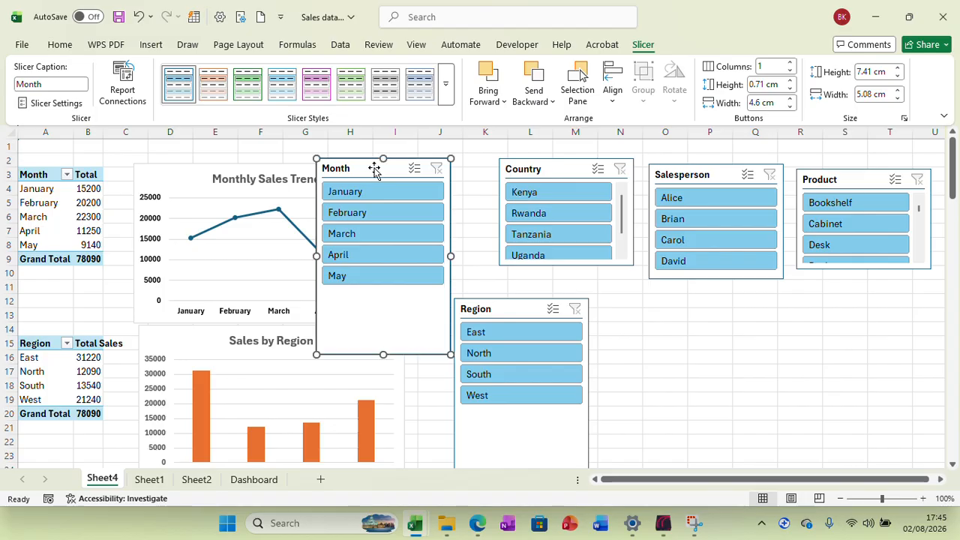
pyautogui.moveTo(383, 356); pyautogui.dragTo(383, 235)
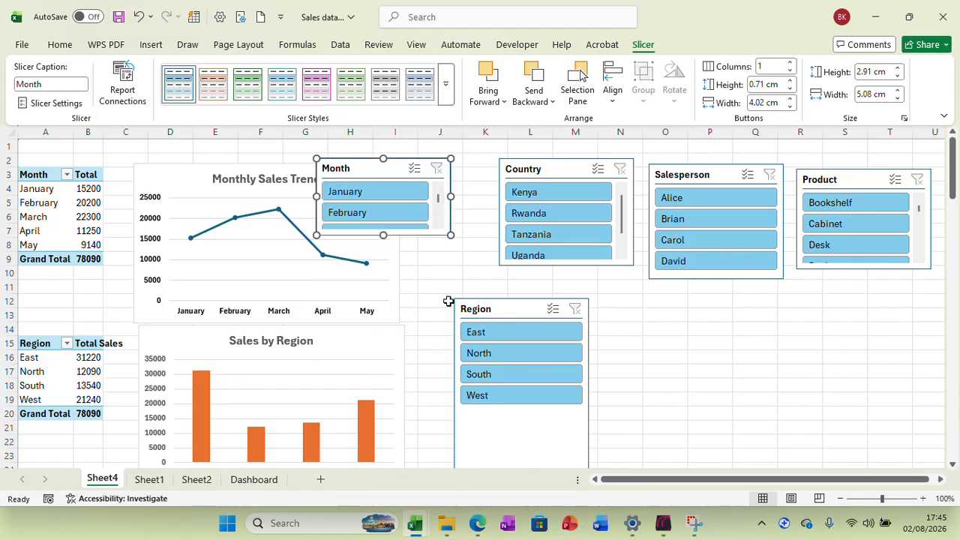
# Shorten the Region slicer to about 4.05 cm and place it below and slightly left of the Country slicer
pyautogui.click(523, 433)
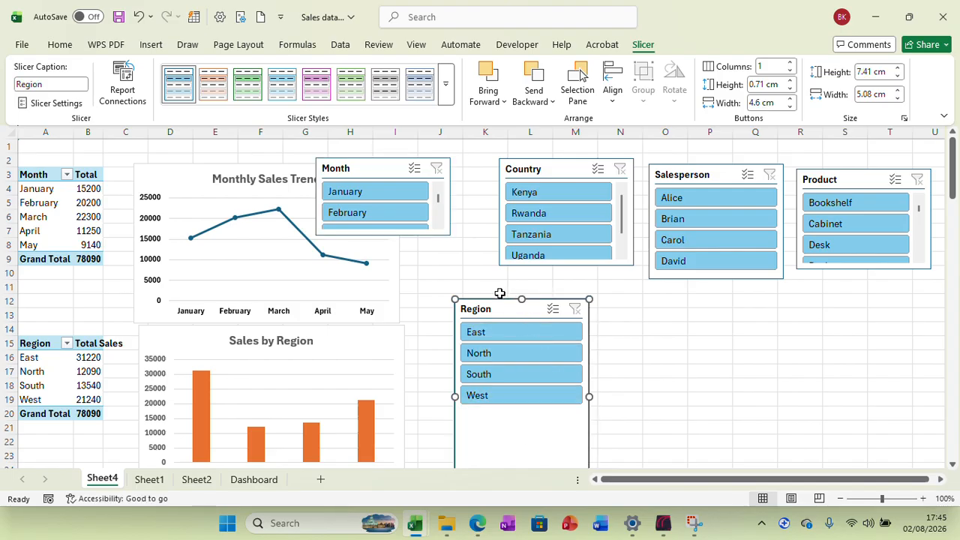
pyautogui.moveTo(501, 307); pyautogui.dragTo(480, 209)
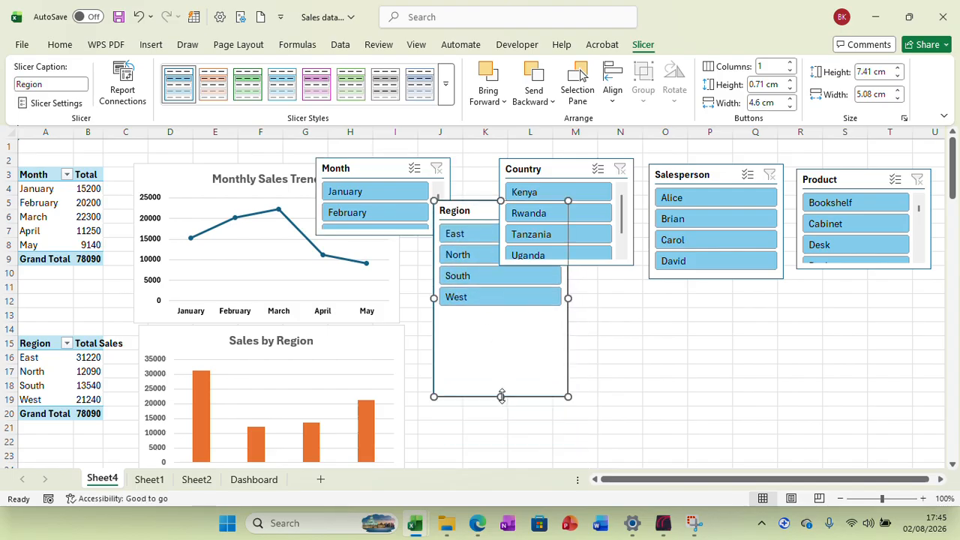
pyautogui.moveTo(502, 396); pyautogui.dragTo(487, 302)
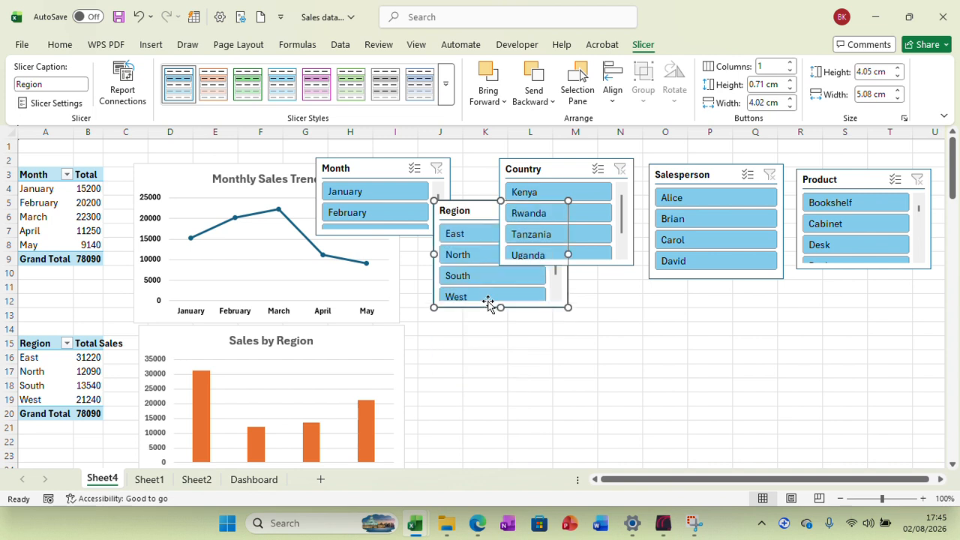
pyautogui.moveTo(471, 214); pyautogui.dragTo(471, 304)
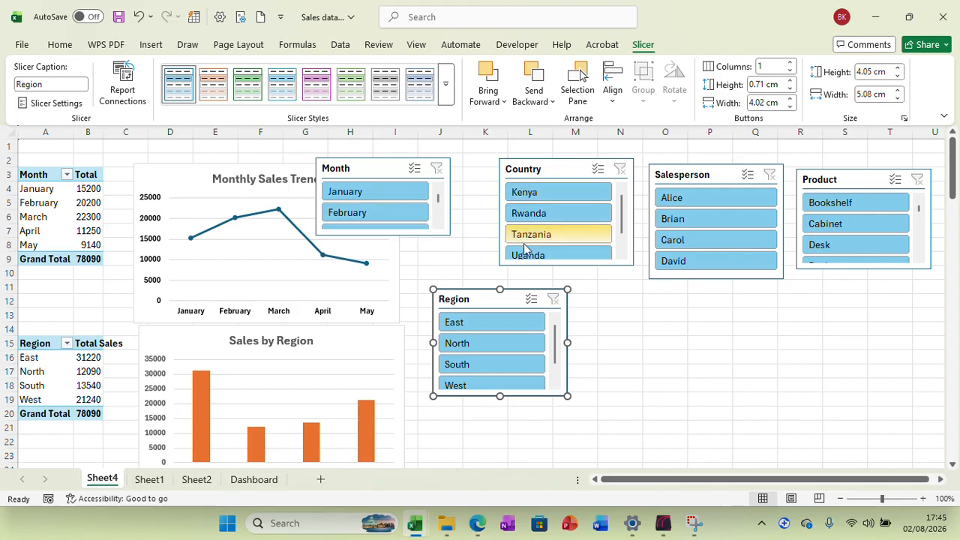
# Clear any filter from the Country slicer and shorten it to about 3.31 cm
pyautogui.click(547, 256)
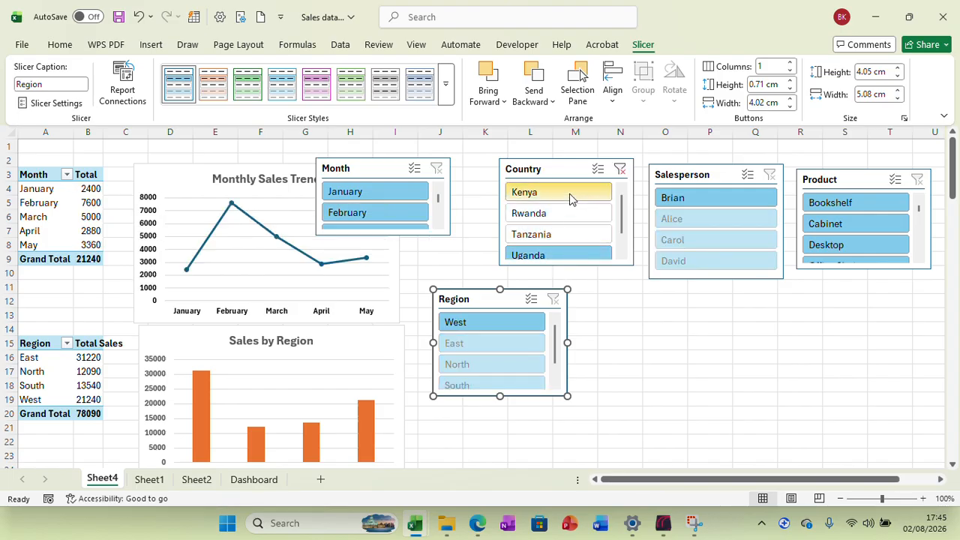
pyautogui.click(619, 168)
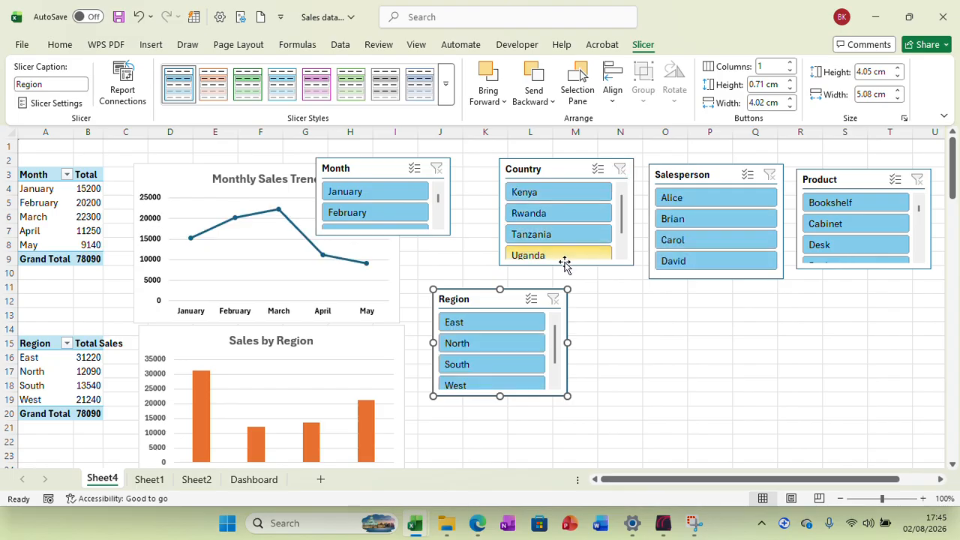
pyautogui.click(564, 263)
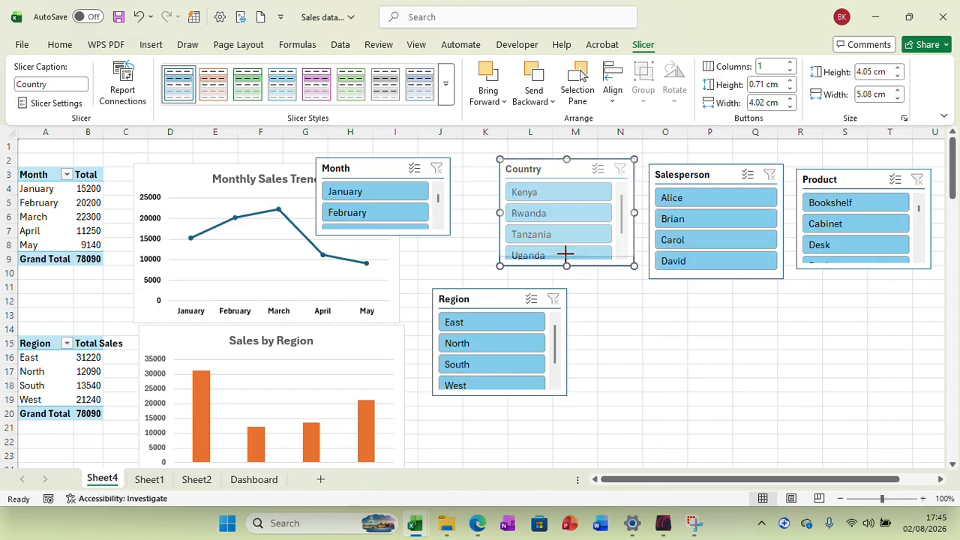
pyautogui.moveTo(565, 253); pyautogui.dragTo(564, 245)
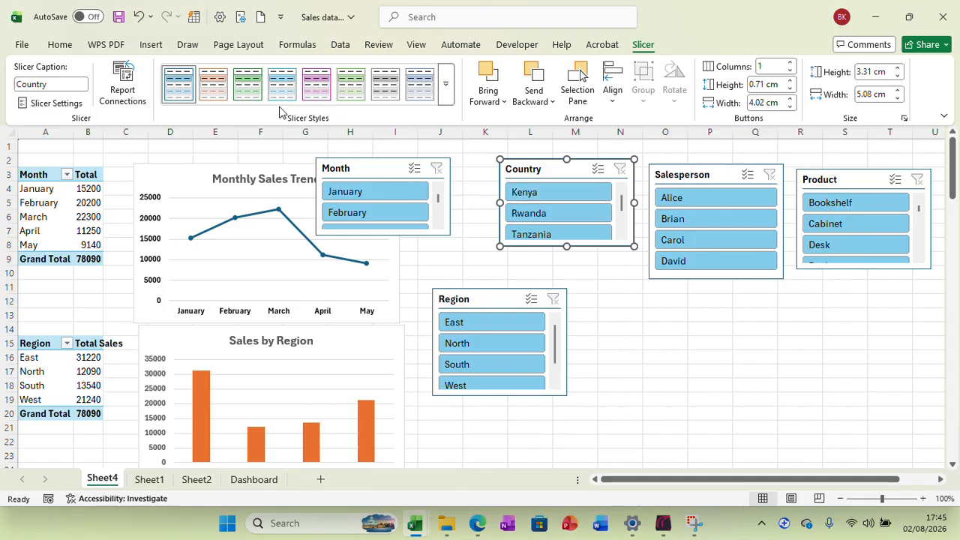
# Apply the light orange slicer style to Country and the light purple style to Salesperson
pyautogui.click(213, 84)
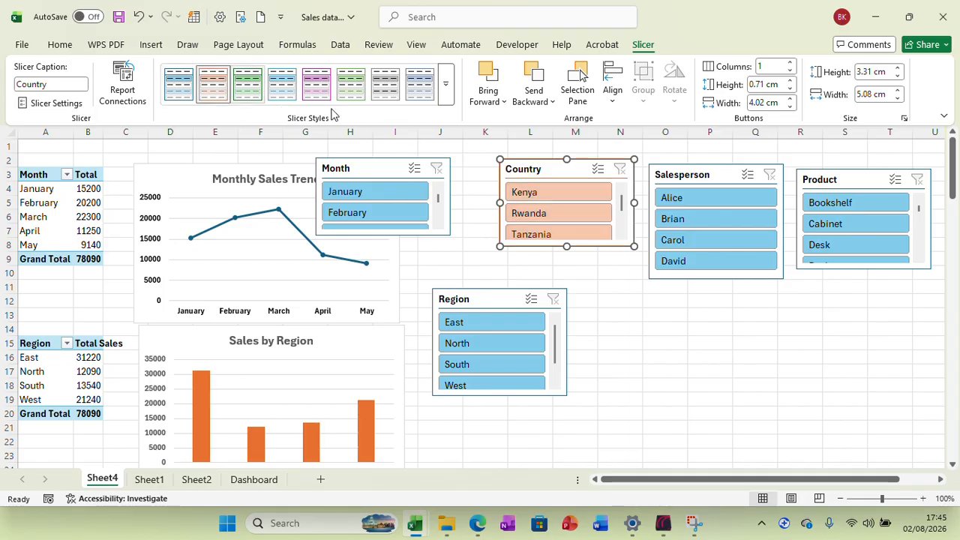
pyautogui.click(718, 176)
pyautogui.click(248, 84)
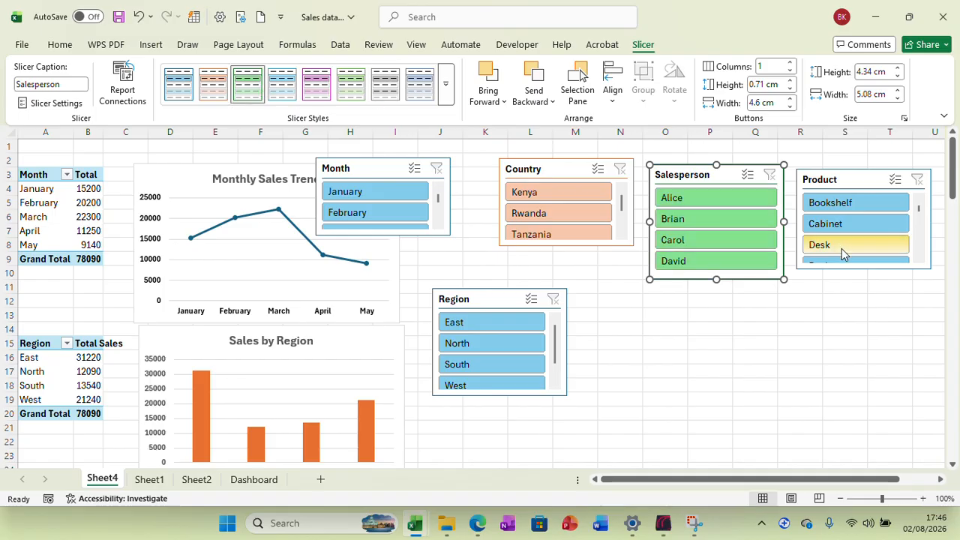
pyautogui.click(316, 84)
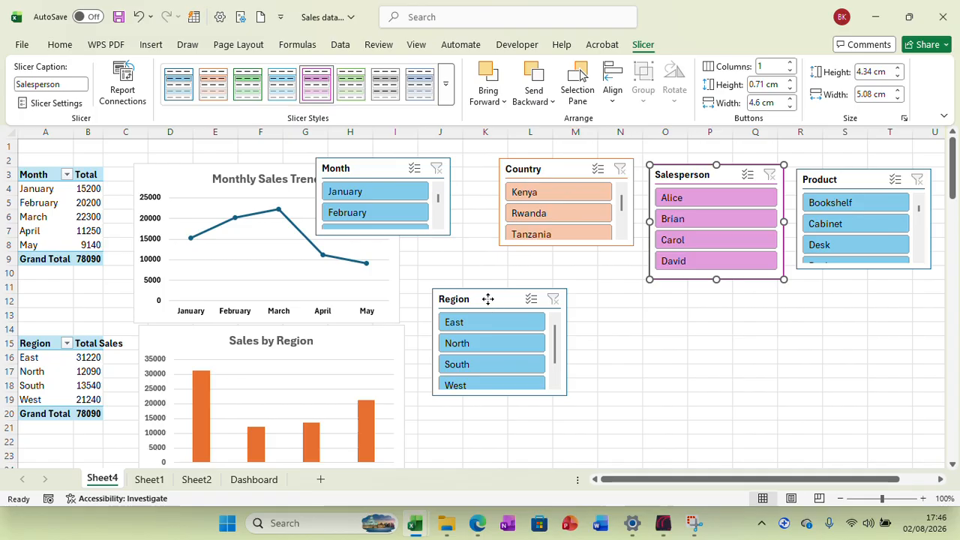
# Apply the light grey slicer style to Region and shorten it so its third item is partly cut off
pyautogui.click(487, 298)
pyautogui.click(385, 84)
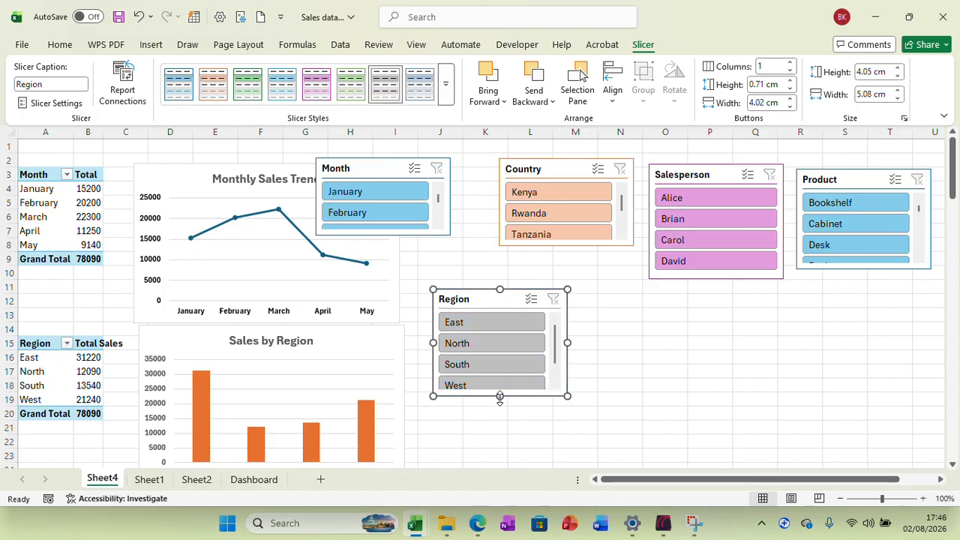
pyautogui.moveTo(500, 397); pyautogui.dragTo(499, 372)
# Apply the light green slicer style to the Product slicer
pyautogui.click(859, 184)
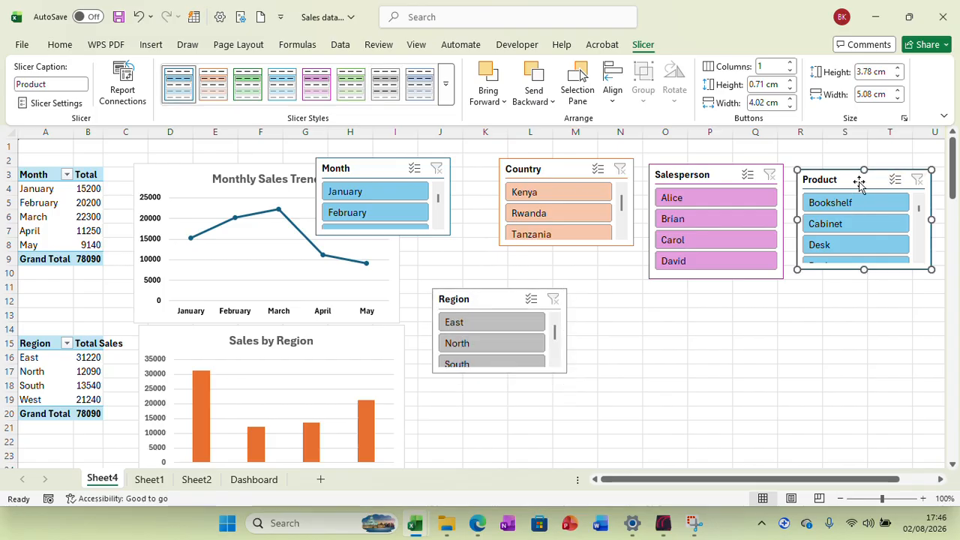
pyautogui.click(253, 86)
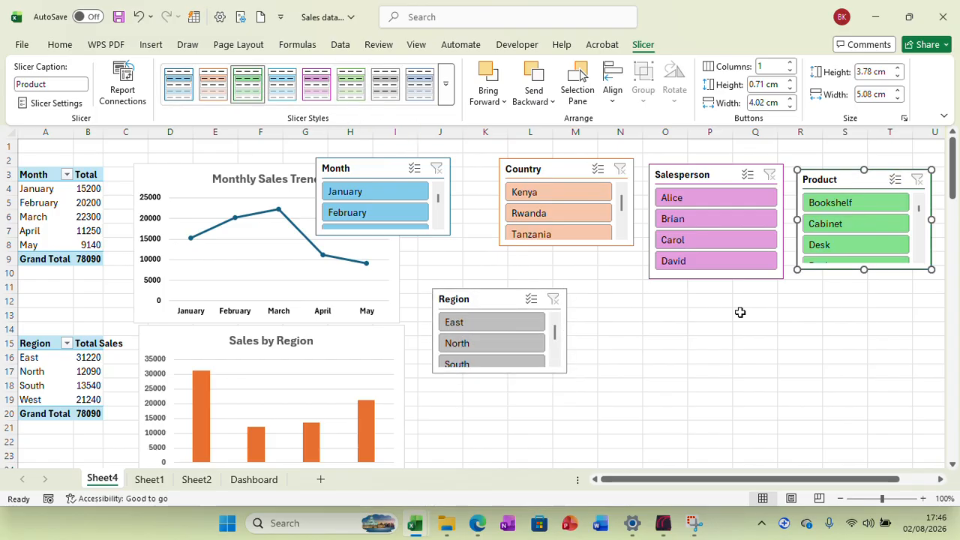
pyautogui.click(744, 356)
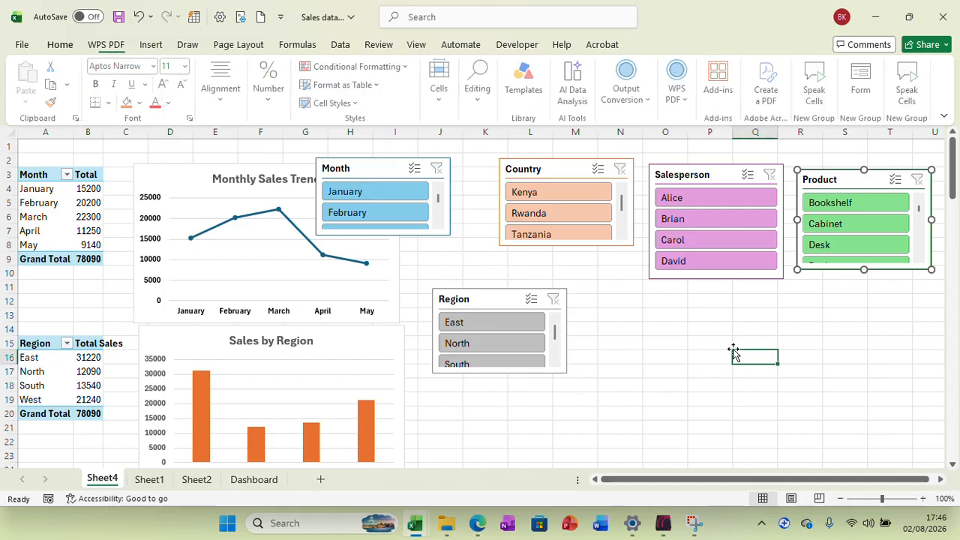
# Edit the Month slicer's report connections, adding PivotTable11, PivotTable13, PivotTable19, PivotTable3 and PivotTable5
pyautogui.rightClick(383, 168)
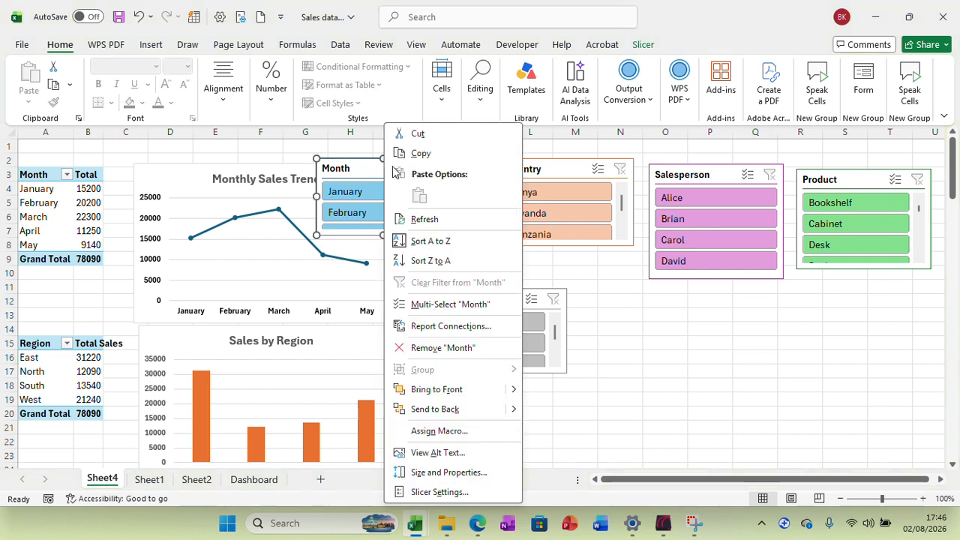
pyautogui.click(448, 326)
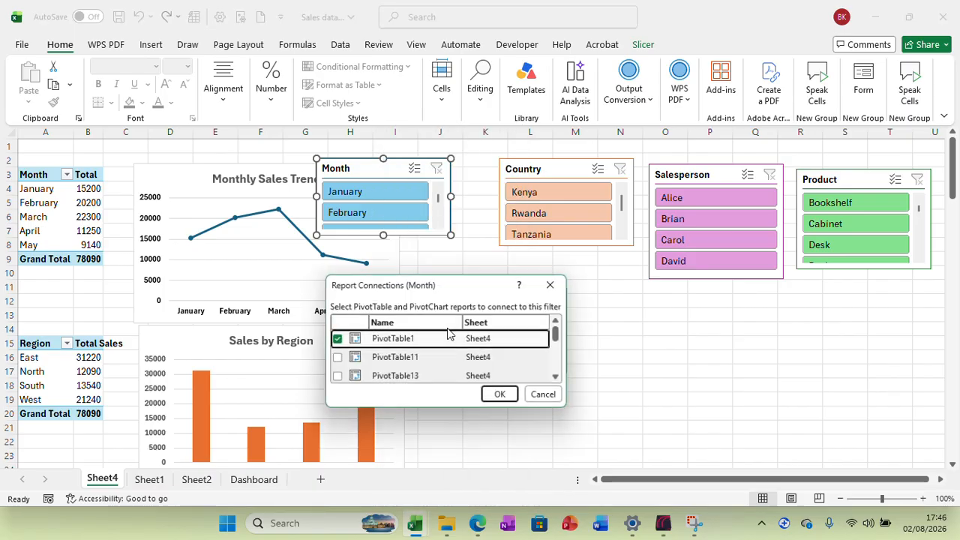
pyautogui.click(337, 360)
pyautogui.click(336, 358)
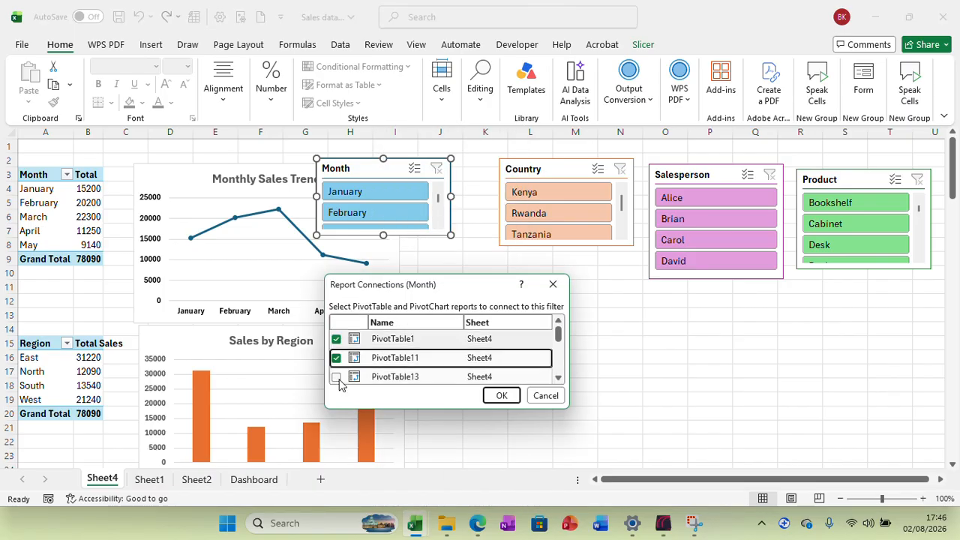
pyautogui.click(336, 376)
pyautogui.moveTo(560, 342)
pyautogui.mouseDown()
pyautogui.moveTo(561, 368)
pyautogui.moveTo(548, 347)
pyautogui.mouseUp()
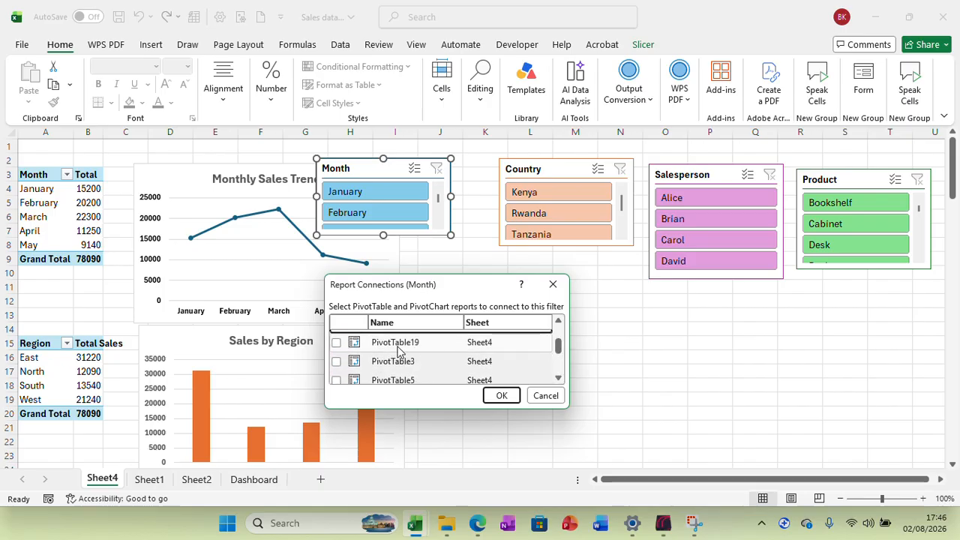
pyautogui.click(336, 342)
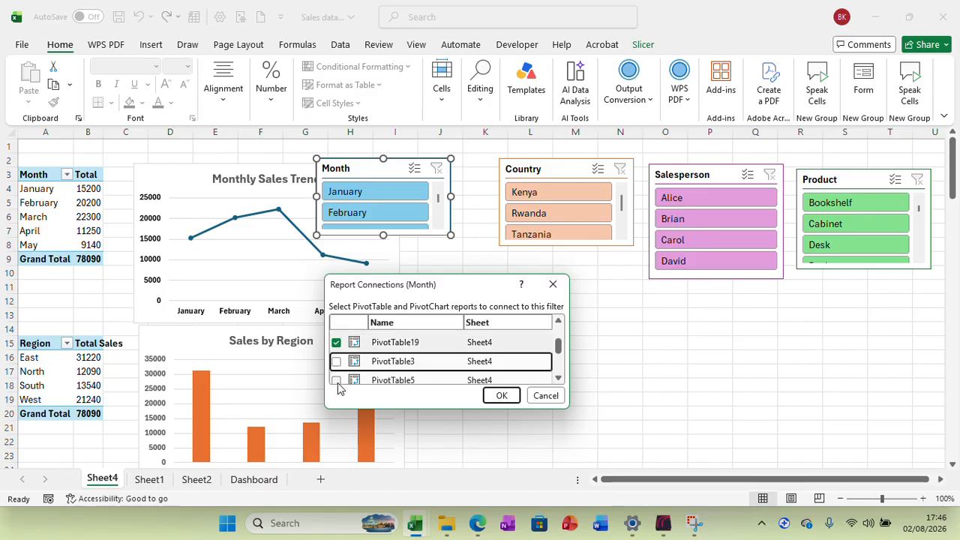
pyautogui.click(336, 380)
pyautogui.click(336, 362)
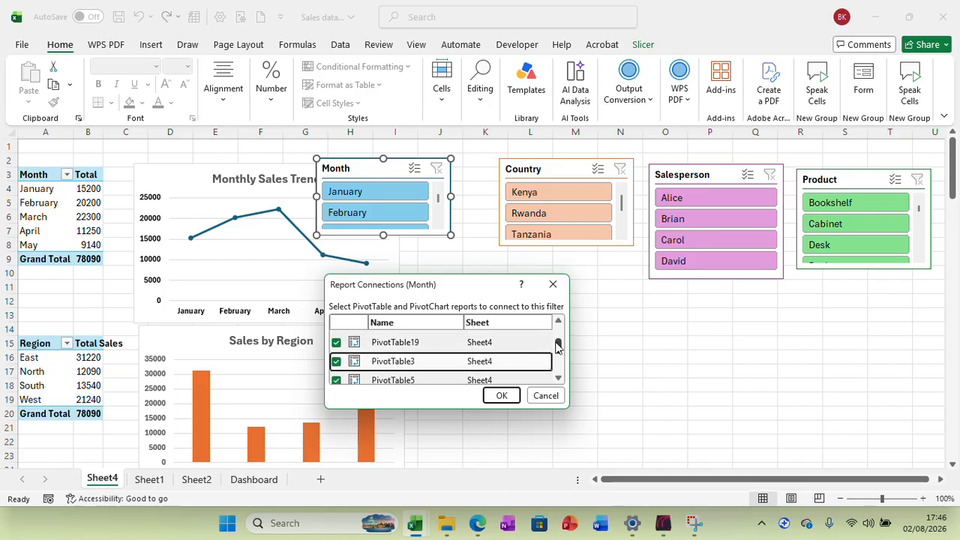
# Connect the Month slicer to PivotTable6, PivotTable7, PivotTable8 and PivotTable9 as well, and apply the connections
pyautogui.moveTo(558, 343); pyautogui.dragTo(566, 384)
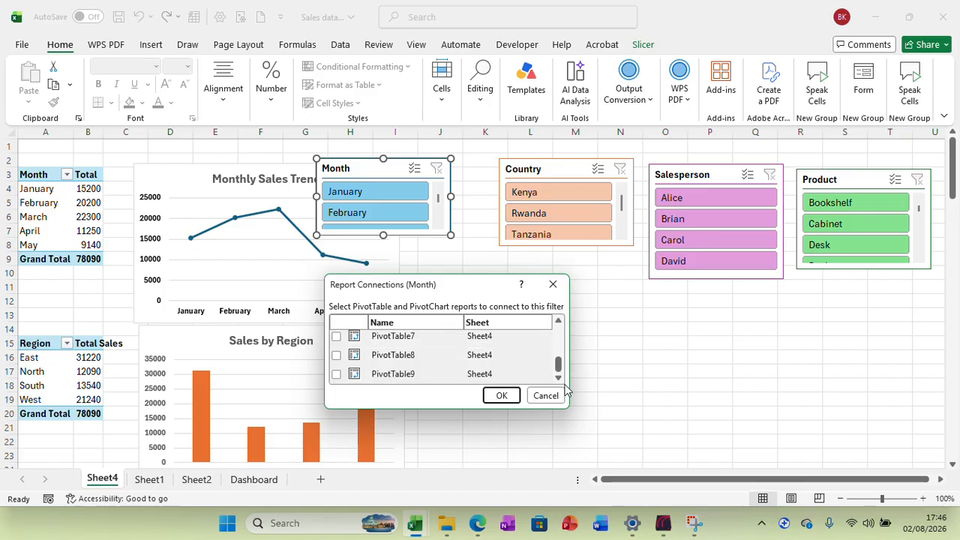
pyautogui.click(336, 337)
pyautogui.click(336, 355)
pyautogui.click(336, 374)
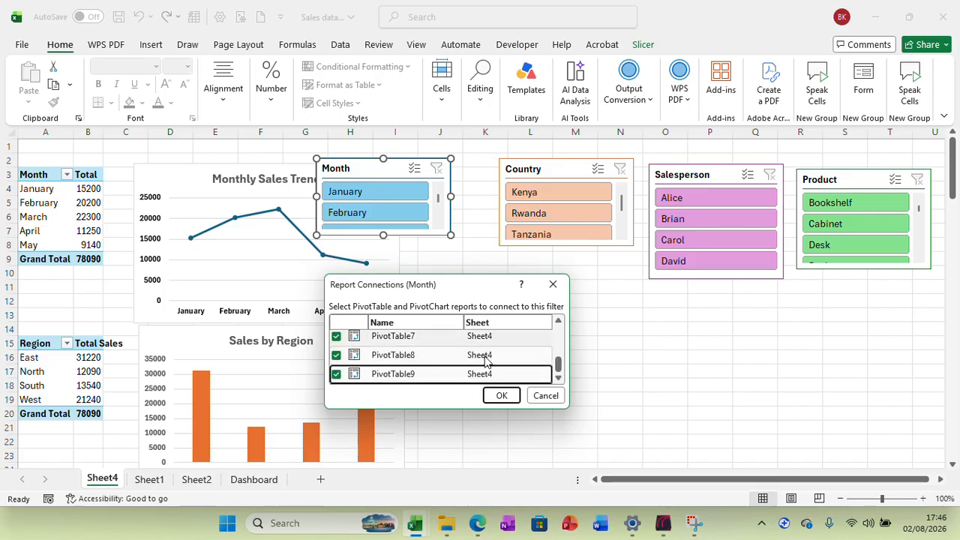
pyautogui.moveTo(558, 368); pyautogui.dragTo(557, 360)
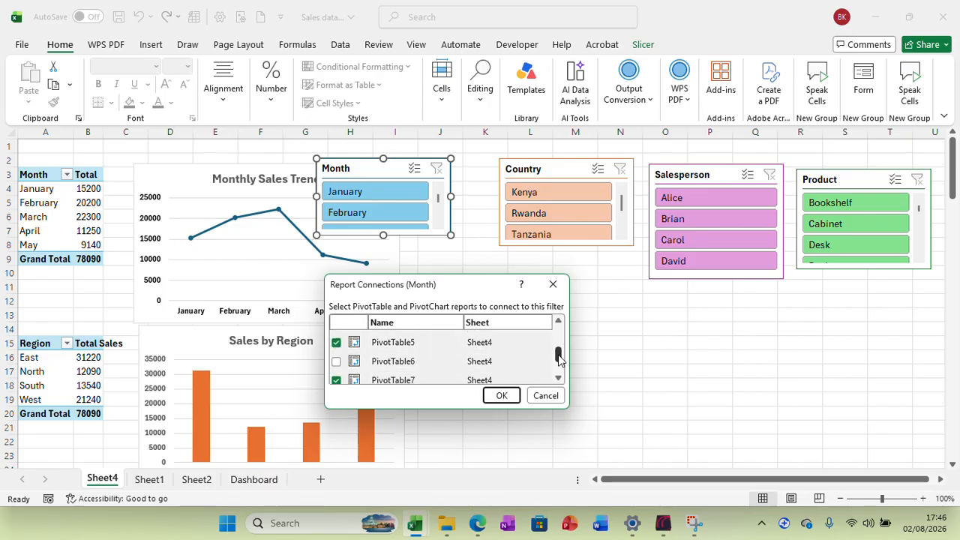
pyautogui.click(336, 362)
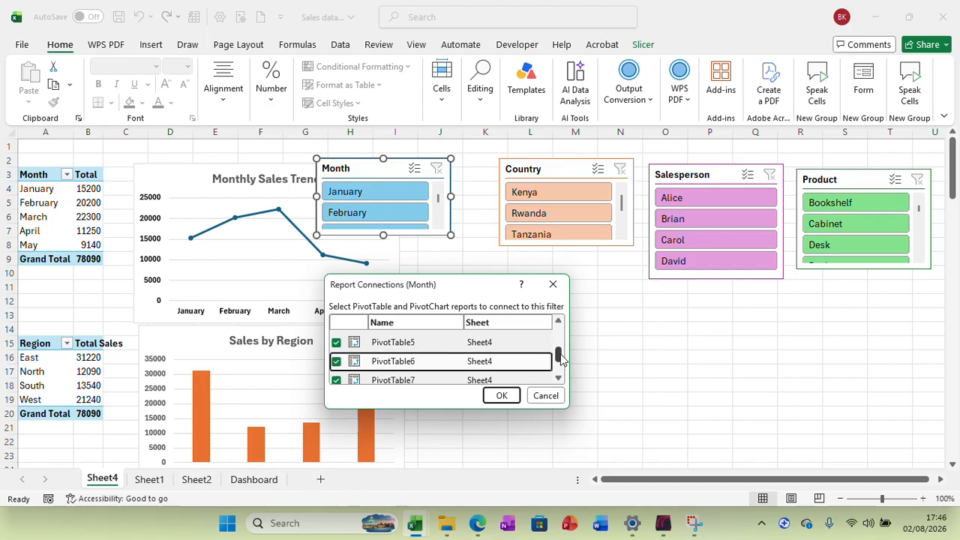
pyautogui.moveTo(558, 360); pyautogui.dragTo(562, 389)
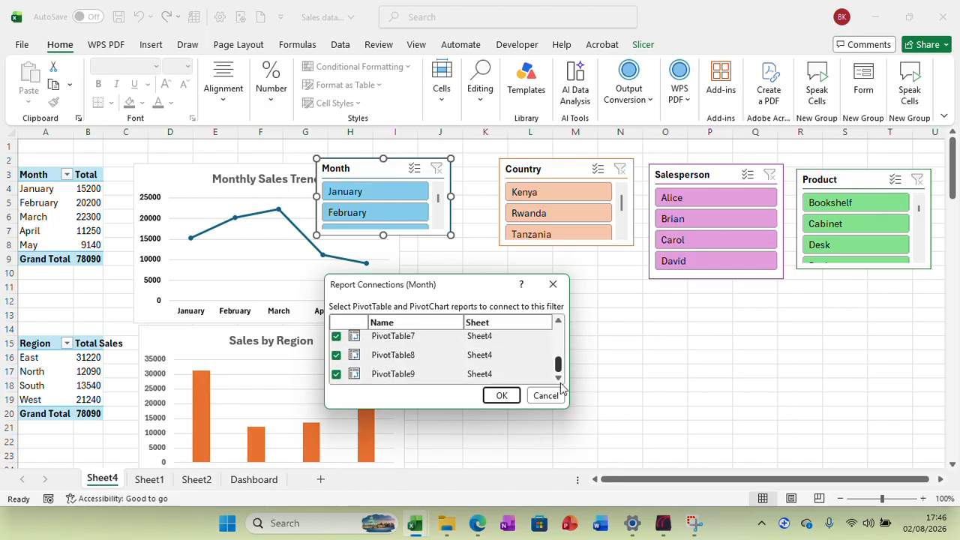
pyautogui.click(493, 395)
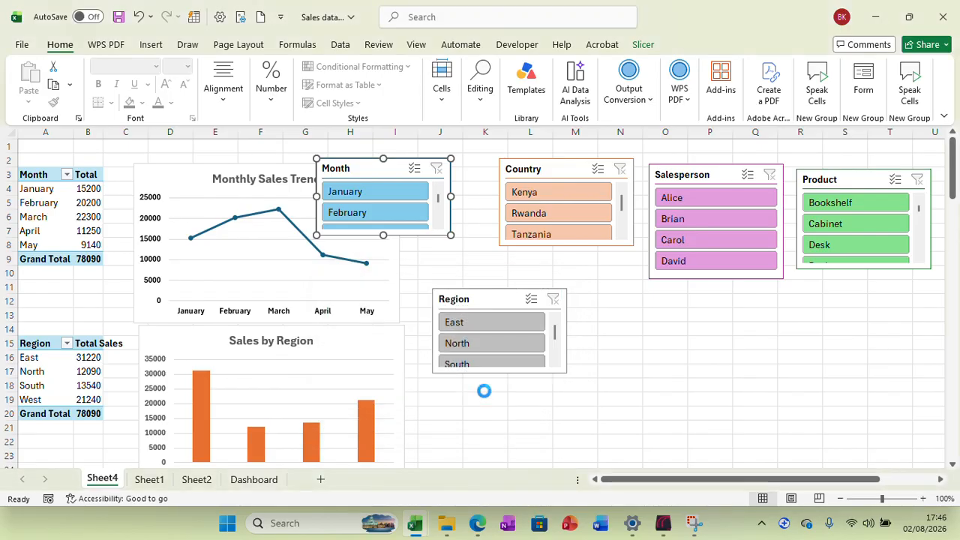
# Edit the Country slicer's report connections, adding PivotTable11, PivotTable13, PivotTable19 and PivotTable3
pyautogui.click(550, 169)
pyautogui.rightClick(550, 169)
pyautogui.click(589, 330)
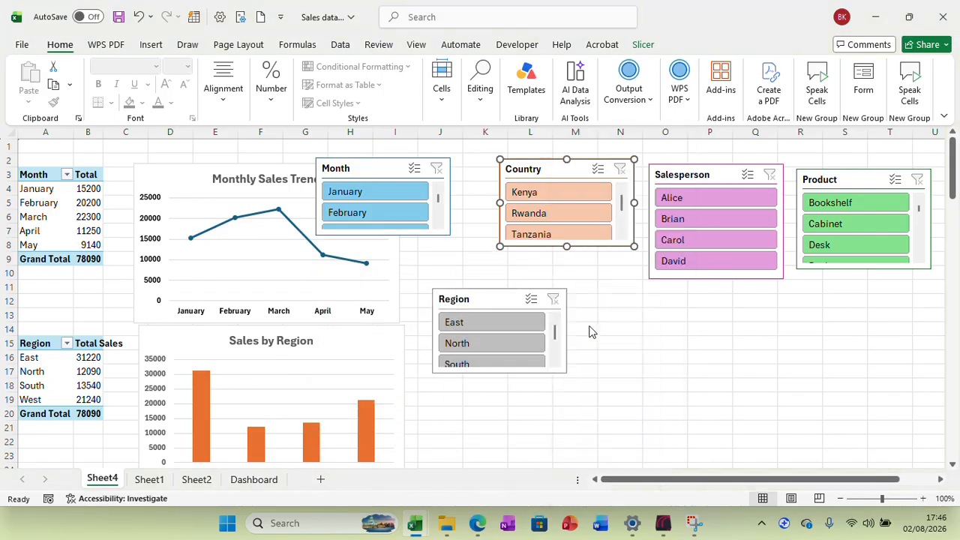
pyautogui.click(478, 357)
pyautogui.click(480, 374)
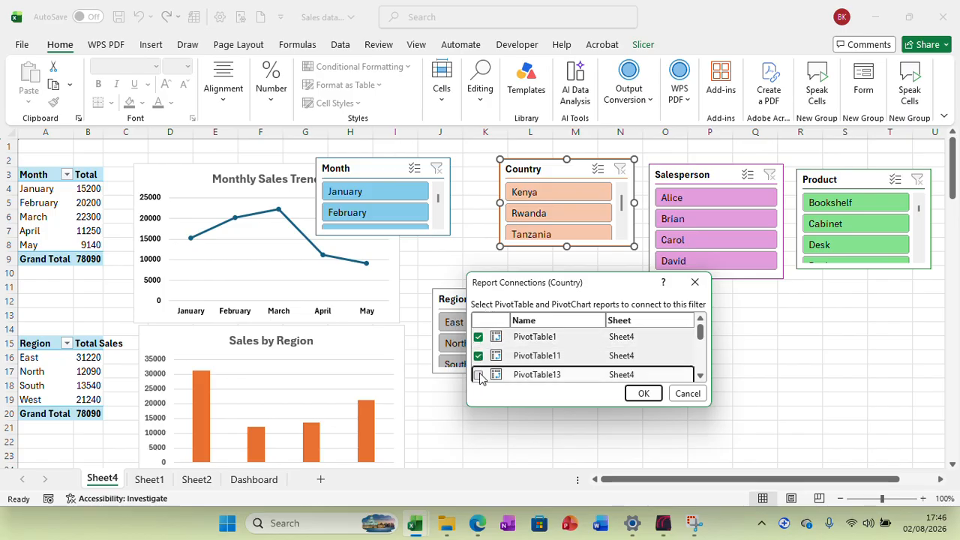
pyautogui.moveTo(699, 329); pyautogui.dragTo(702, 348)
pyautogui.click(480, 348)
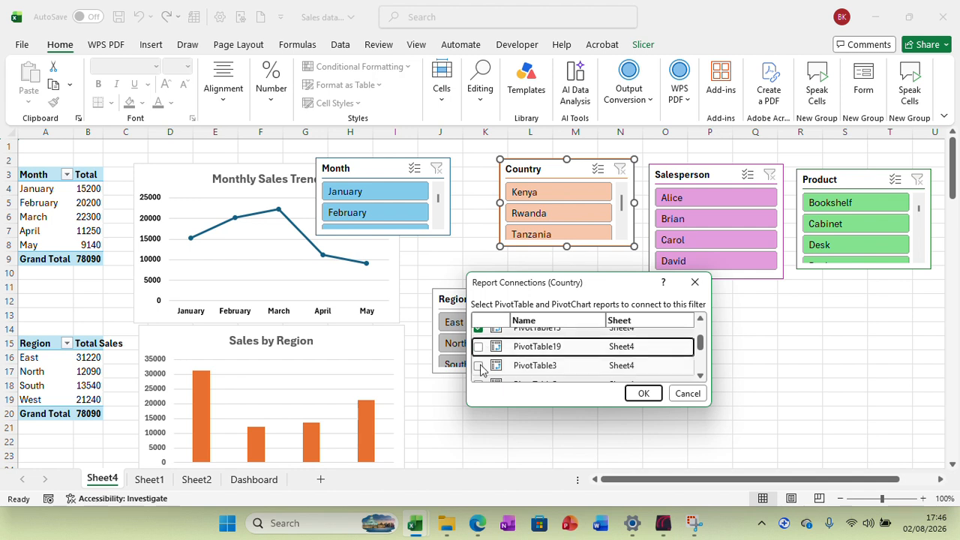
pyautogui.click(479, 366)
pyautogui.click(478, 346)
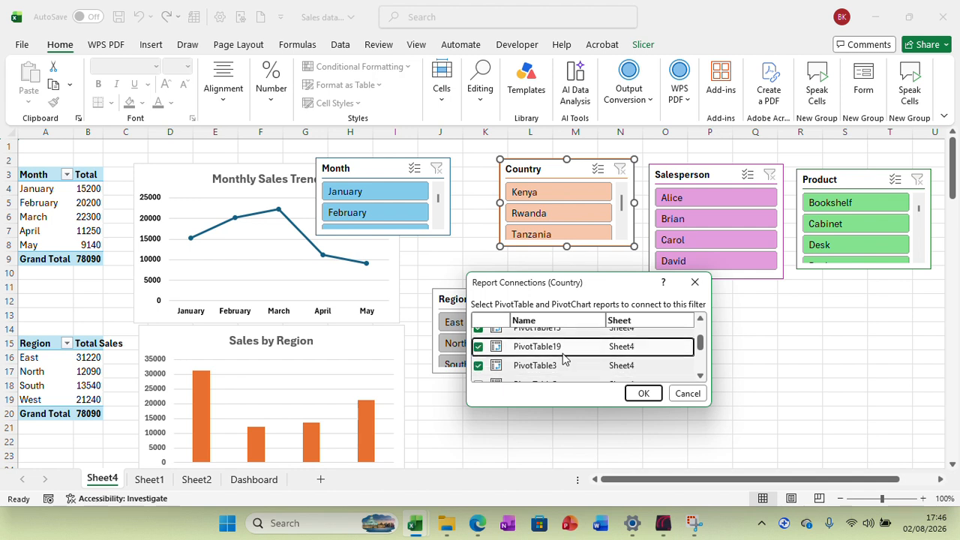
# Connect the Country slicer to PivotTable5, PivotTable6, PivotTable7, PivotTable8 and PivotTable9 as well, and apply the connections
pyautogui.click(701, 362)
pyautogui.click(478, 330)
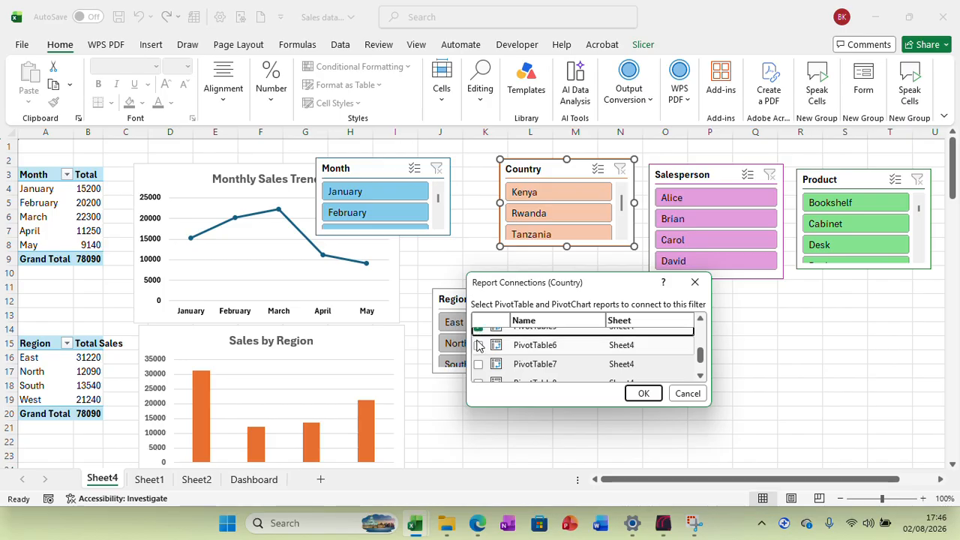
pyautogui.click(478, 345)
pyautogui.click(479, 364)
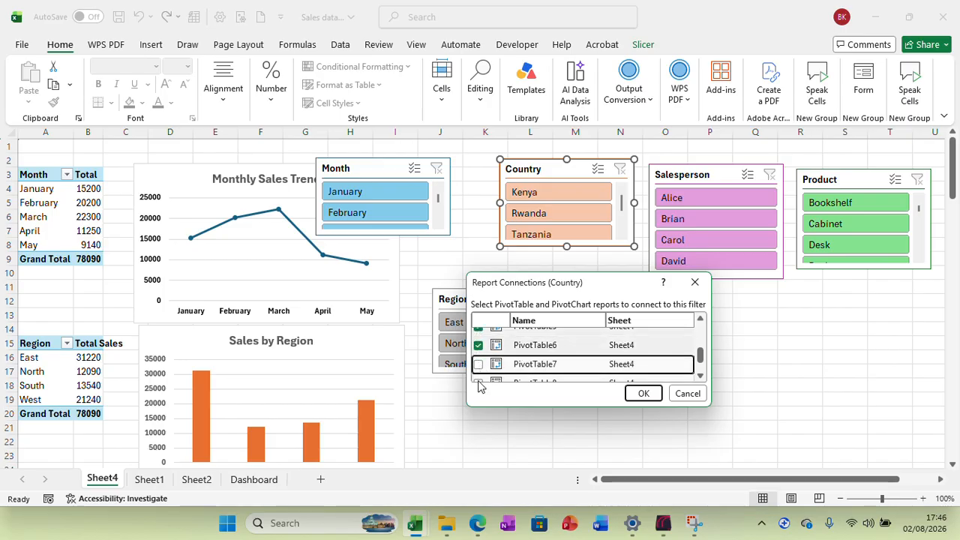
pyautogui.click(477, 365)
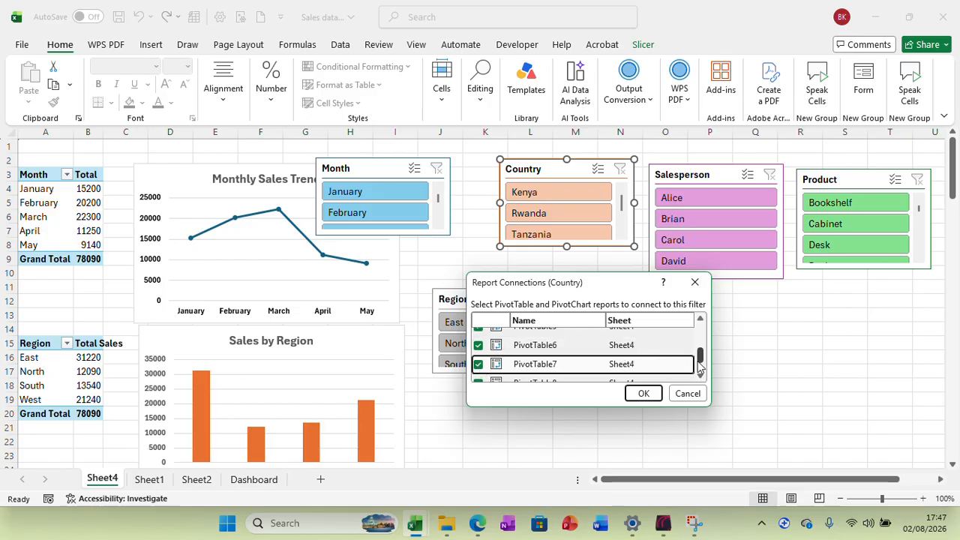
pyautogui.moveTo(699, 360); pyautogui.dragTo(699, 374)
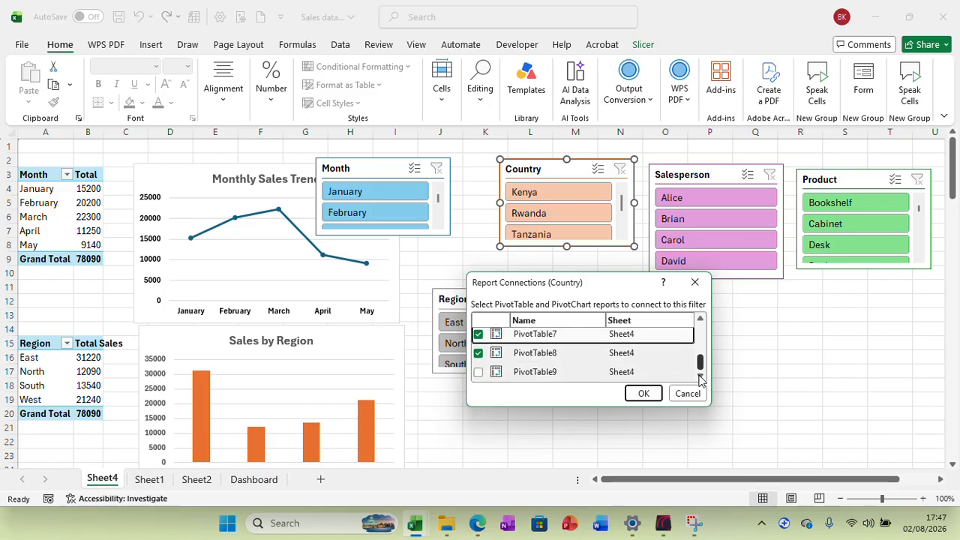
pyautogui.click(479, 373)
pyautogui.click(641, 394)
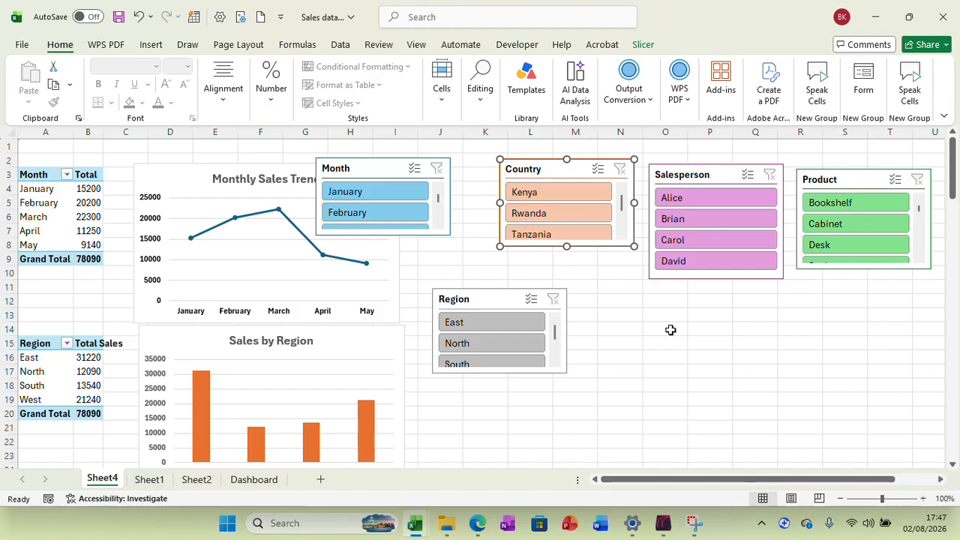
# Edit the Salesperson slicer's report connections, adding PivotTable11, PivotTable13, PivotTable19 and PivotTable3
pyautogui.click(717, 174)
pyautogui.rightClick(717, 174)
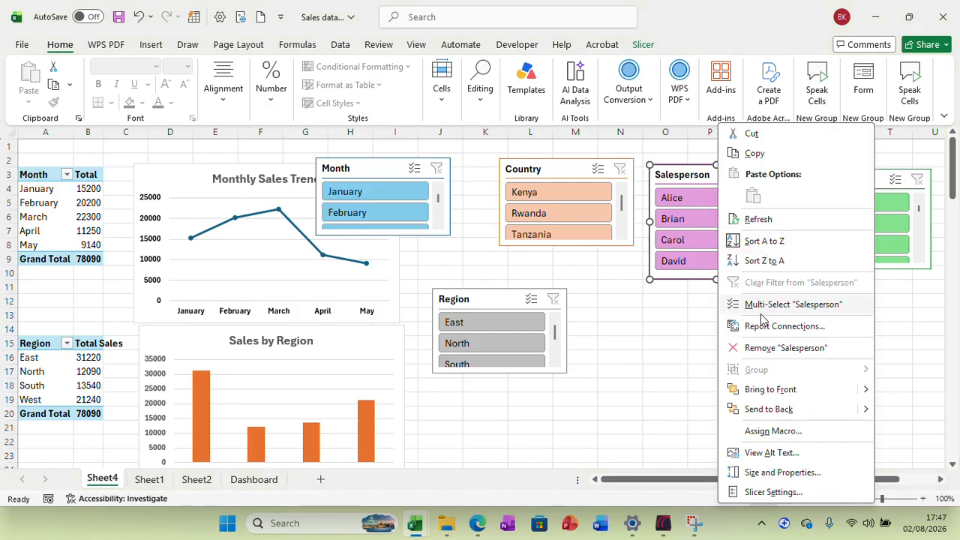
pyautogui.click(732, 324)
pyautogui.click(650, 359)
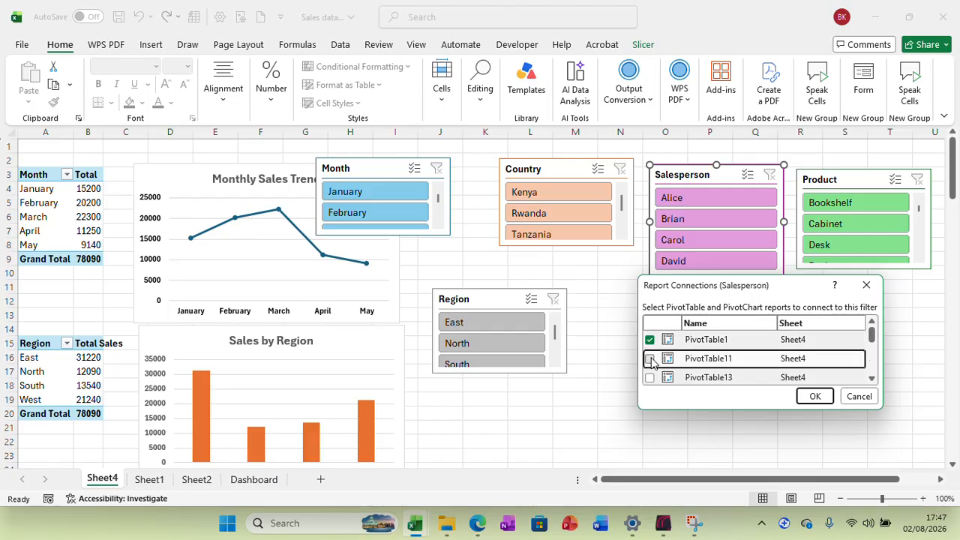
pyautogui.click(650, 377)
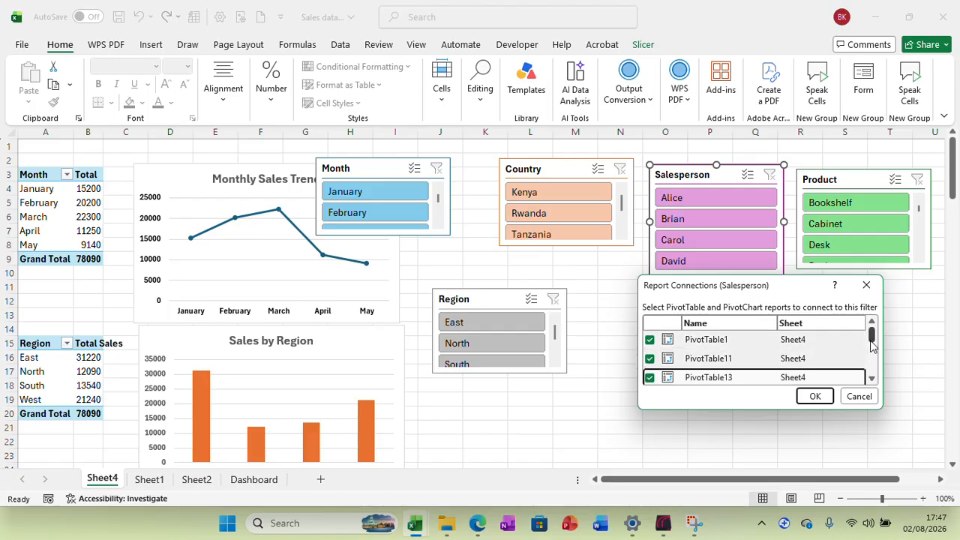
pyautogui.scroll(-1, 825, 354)
pyautogui.click(663, 358)
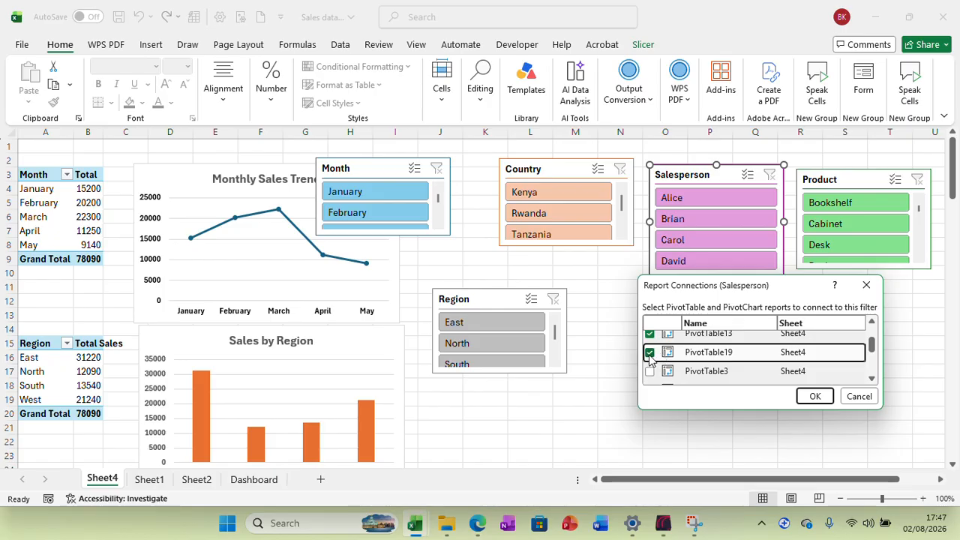
pyautogui.click(650, 371)
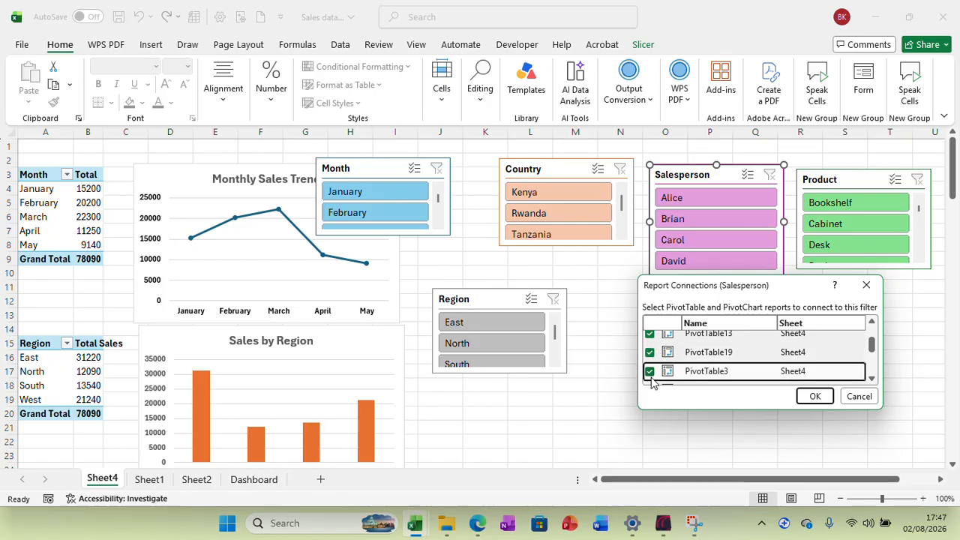
# Connect the Salesperson slicer to PivotTable5, PivotTable6, PivotTable7, PivotTable8 and PivotTable9 as well, and apply the connections
pyautogui.moveTo(872, 350); pyautogui.dragTo(872, 361)
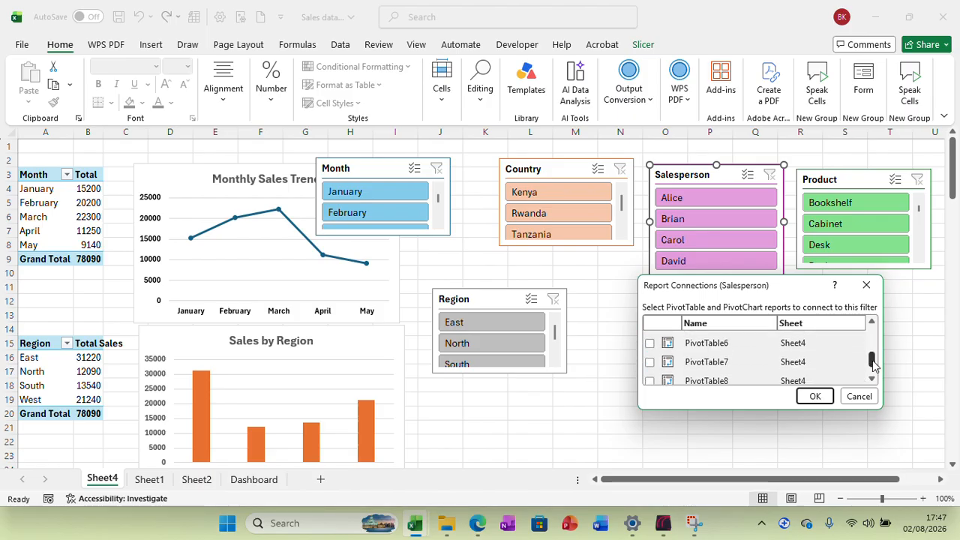
pyautogui.click(650, 343)
pyautogui.click(653, 361)
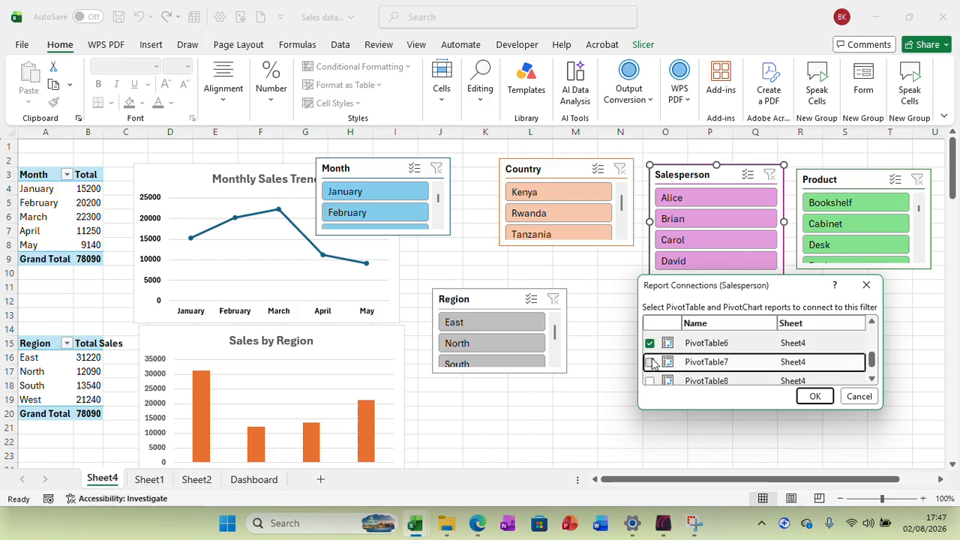
pyautogui.click(651, 382)
pyautogui.click(650, 362)
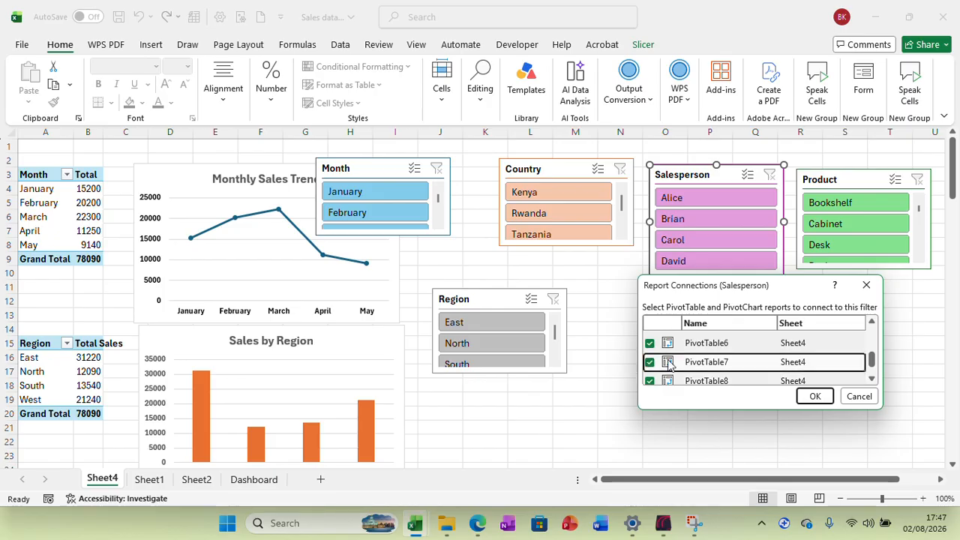
pyautogui.moveTo(871, 365); pyautogui.dragTo(871, 356)
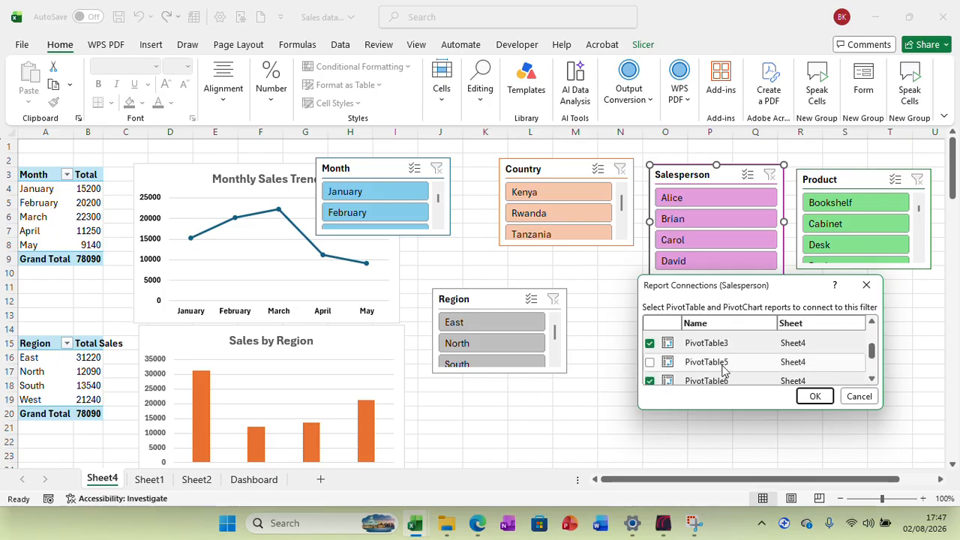
pyautogui.click(652, 364)
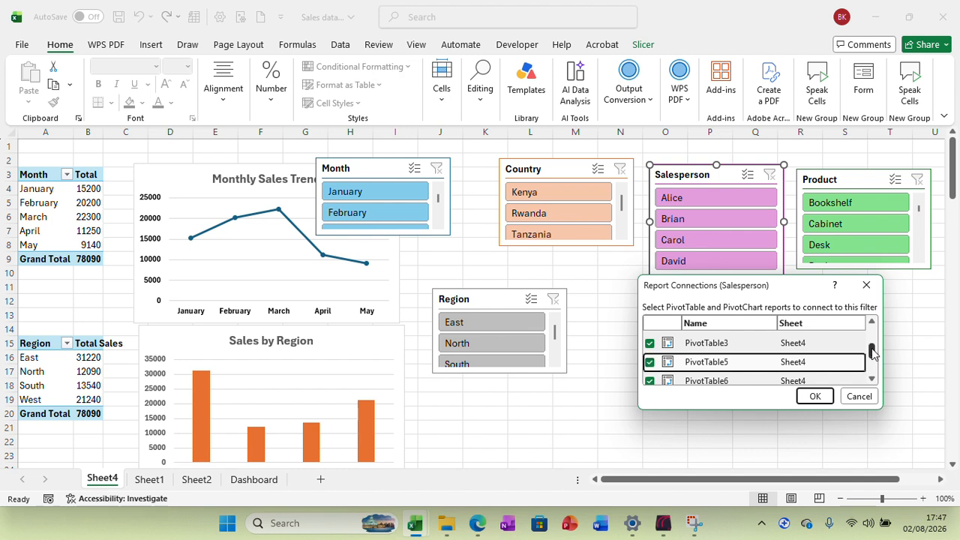
pyautogui.moveTo(872, 353); pyautogui.dragTo(874, 373)
pyautogui.click(650, 376)
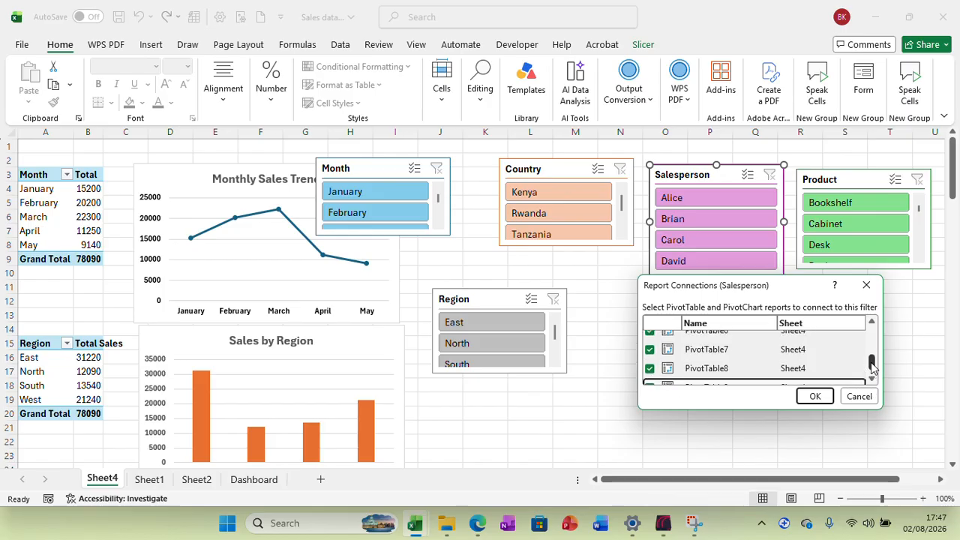
pyautogui.moveTo(872, 368)
pyautogui.mouseDown()
pyautogui.moveTo(875, 340)
pyautogui.moveTo(873, 381)
pyautogui.mouseUp()
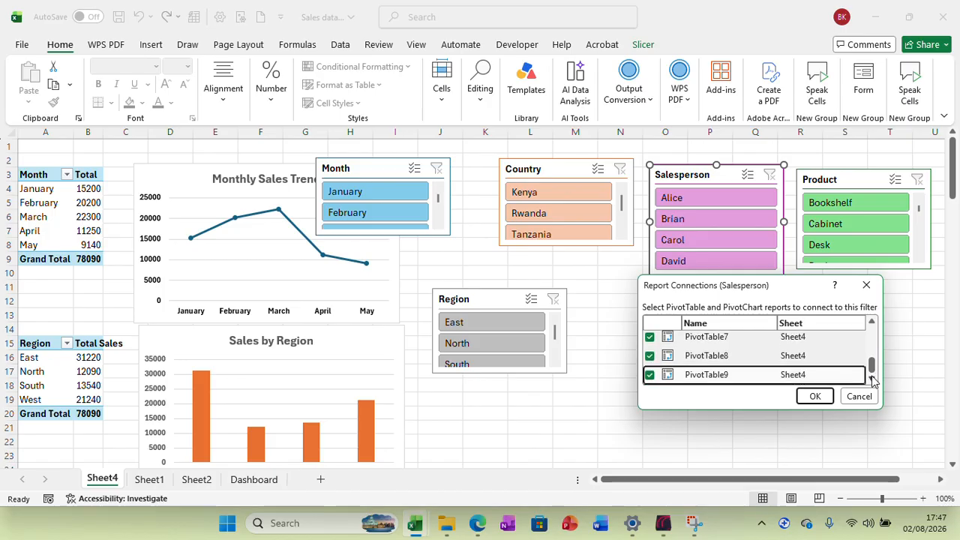
pyautogui.click(815, 396)
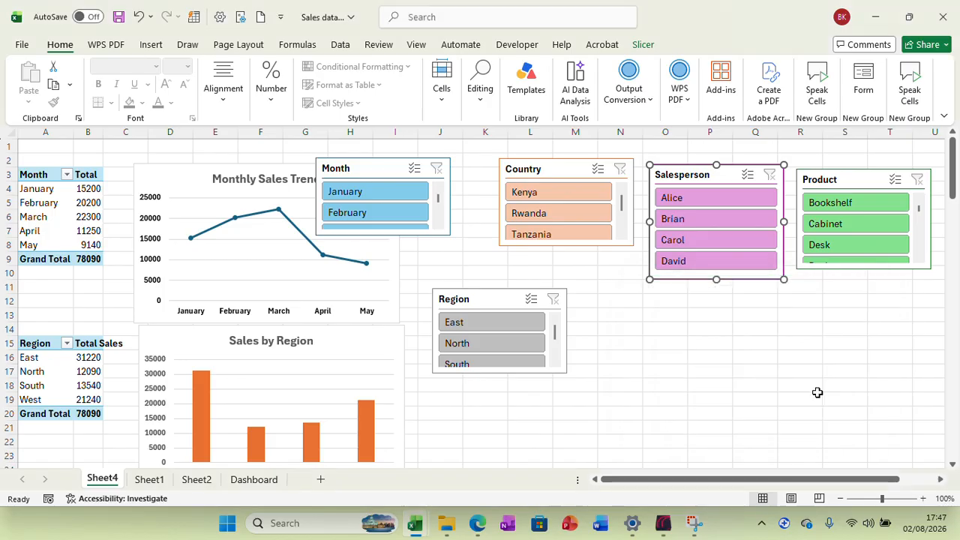
# Edit the Product slicer's report connections, adding PivotTable11, PivotTable13, PivotTable19, PivotTable3 and PivotTable5
pyautogui.rightClick(849, 181)
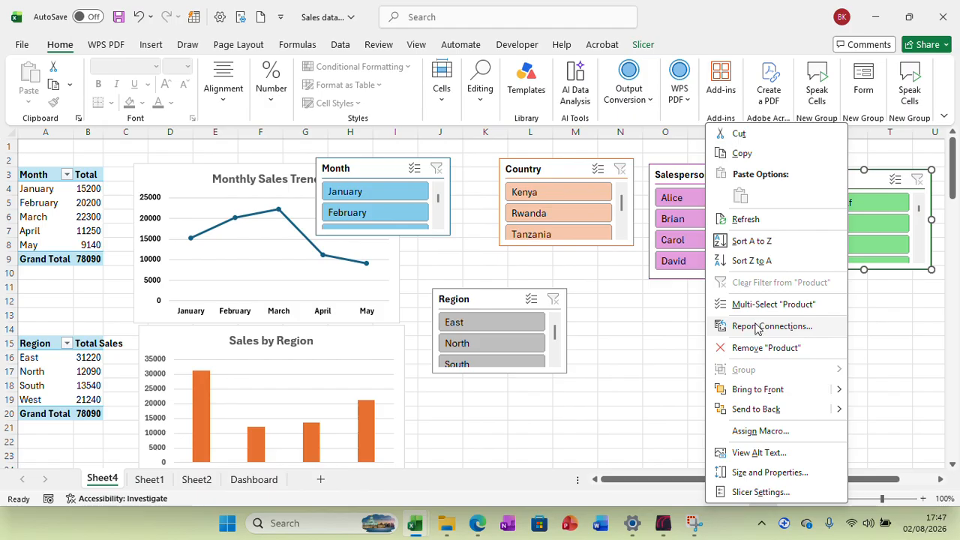
pyautogui.click(756, 327)
pyautogui.click(644, 352)
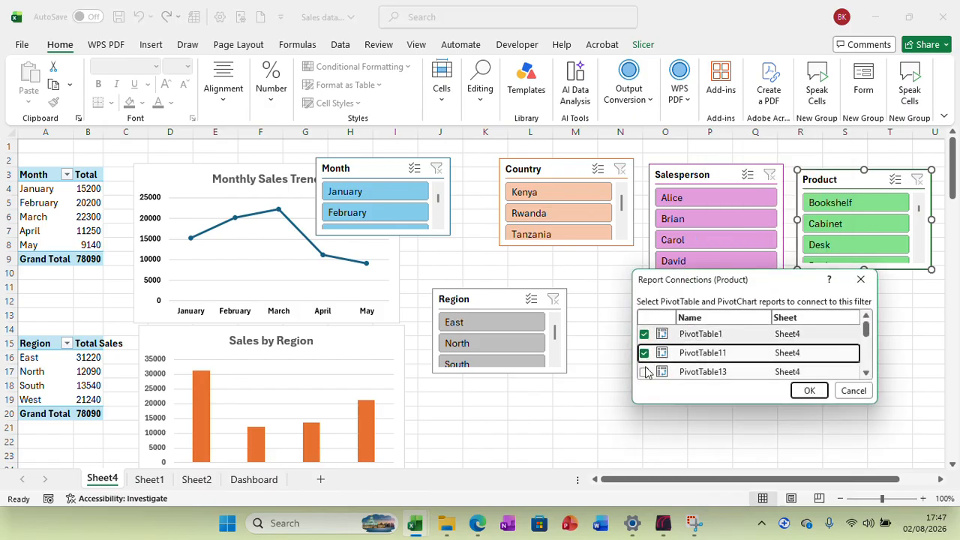
pyautogui.click(643, 372)
pyautogui.moveTo(865, 330); pyautogui.dragTo(868, 341)
pyautogui.click(643, 338)
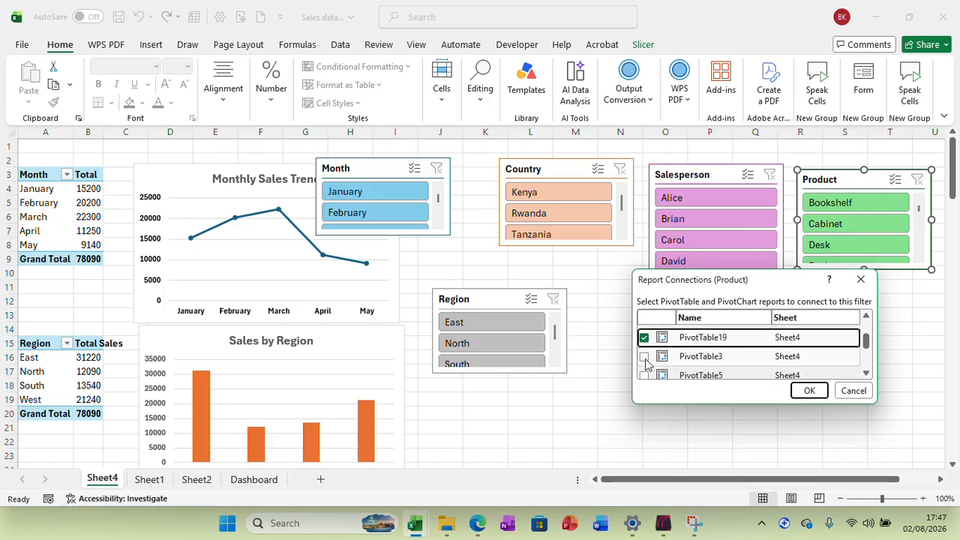
pyautogui.click(643, 356)
pyautogui.click(643, 374)
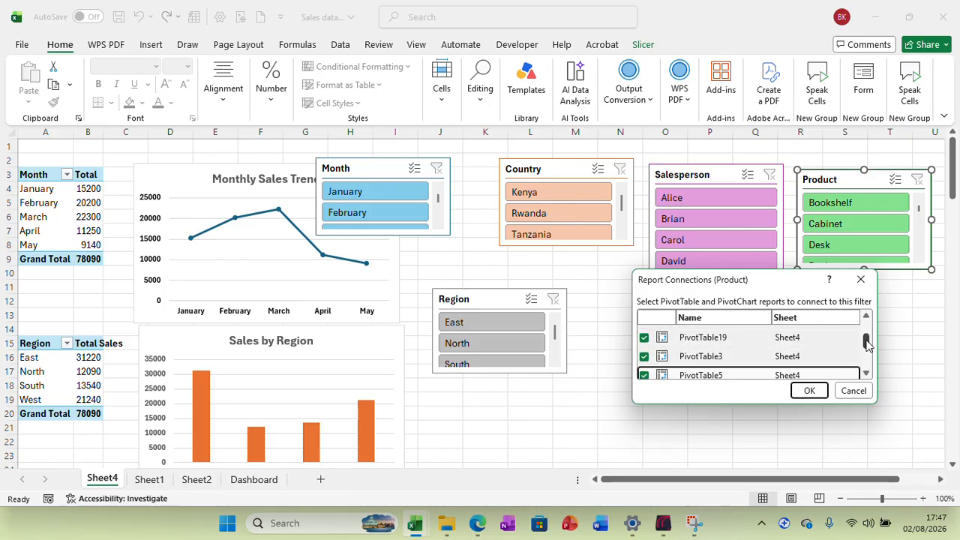
# Apply the Product slicer's connections with PivotTable7, PivotTable8 and PivotTable9 added, and recheck its connection list without further changes
pyautogui.moveTo(862, 344); pyautogui.dragTo(865, 361)
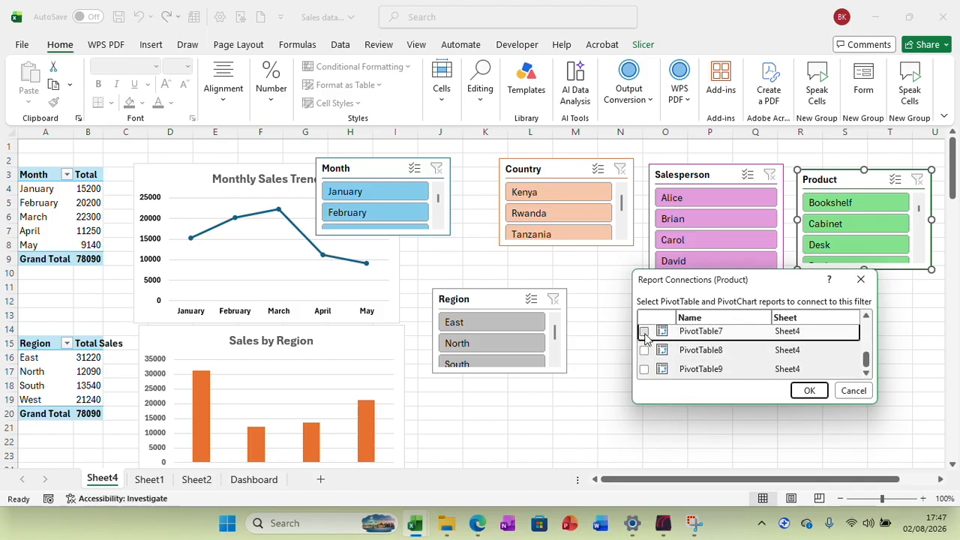
pyautogui.click(643, 332)
pyautogui.click(645, 371)
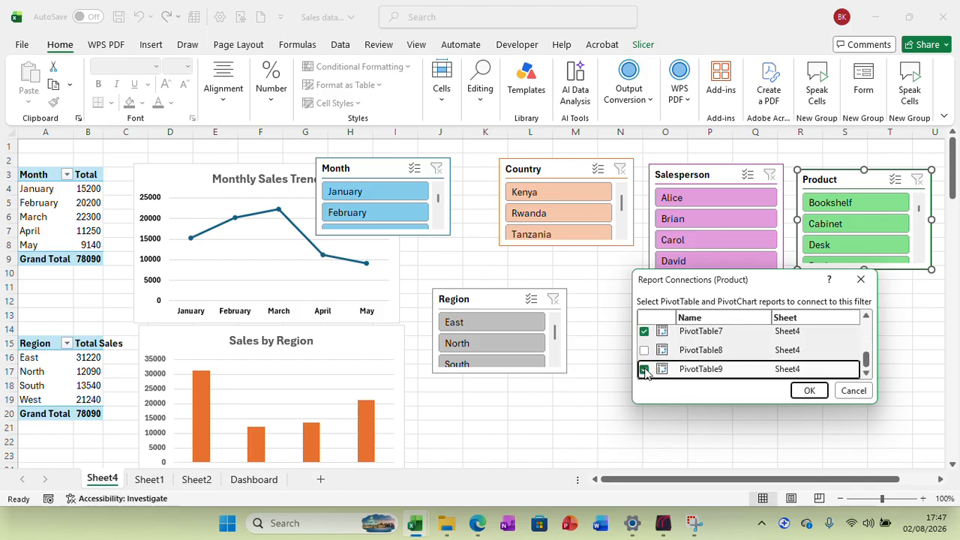
pyautogui.click(644, 353)
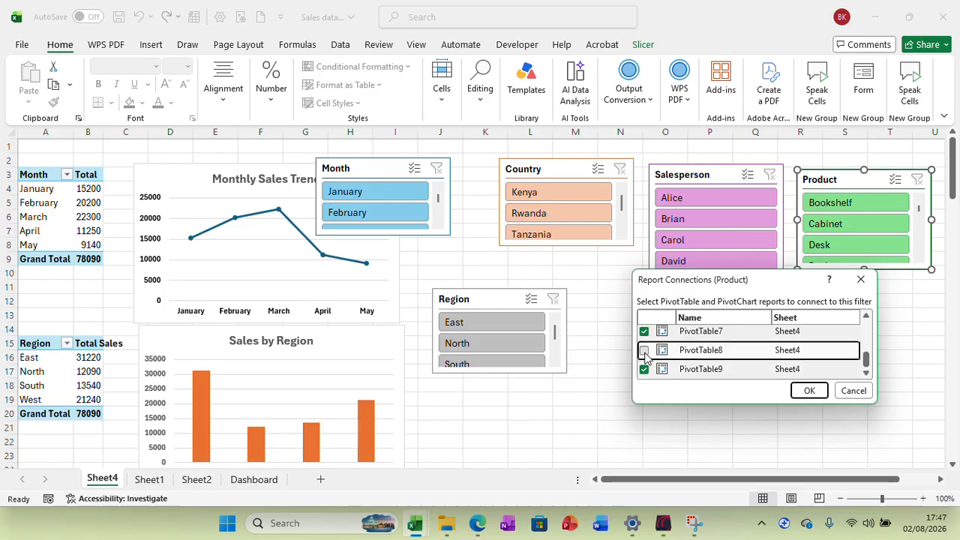
pyautogui.click(809, 391)
pyautogui.rightClick(857, 187)
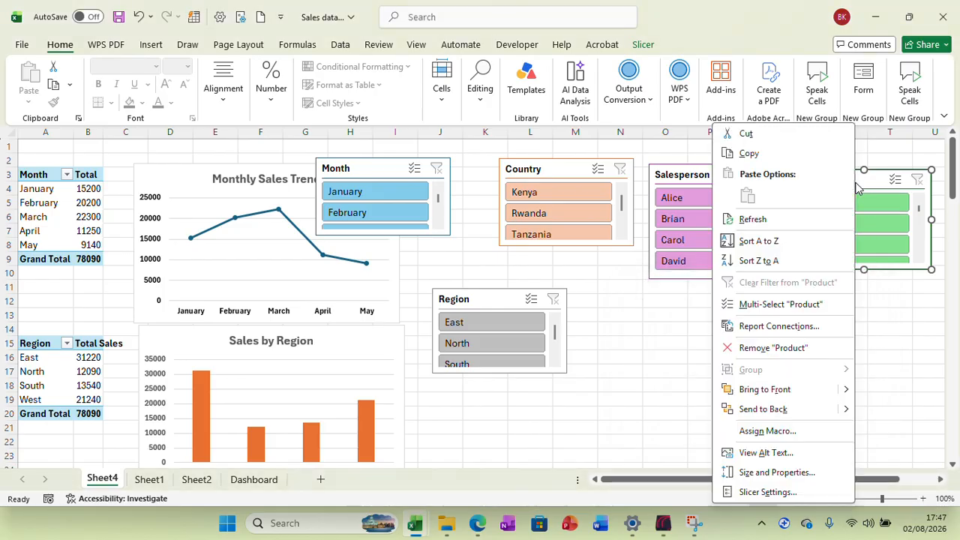
pyautogui.click(780, 328)
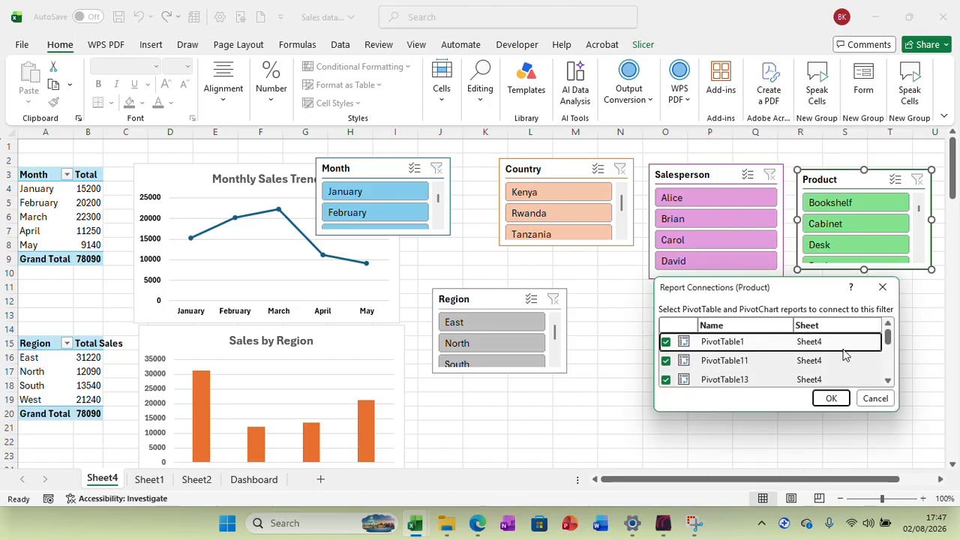
pyautogui.moveTo(889, 339); pyautogui.dragTo(889, 384)
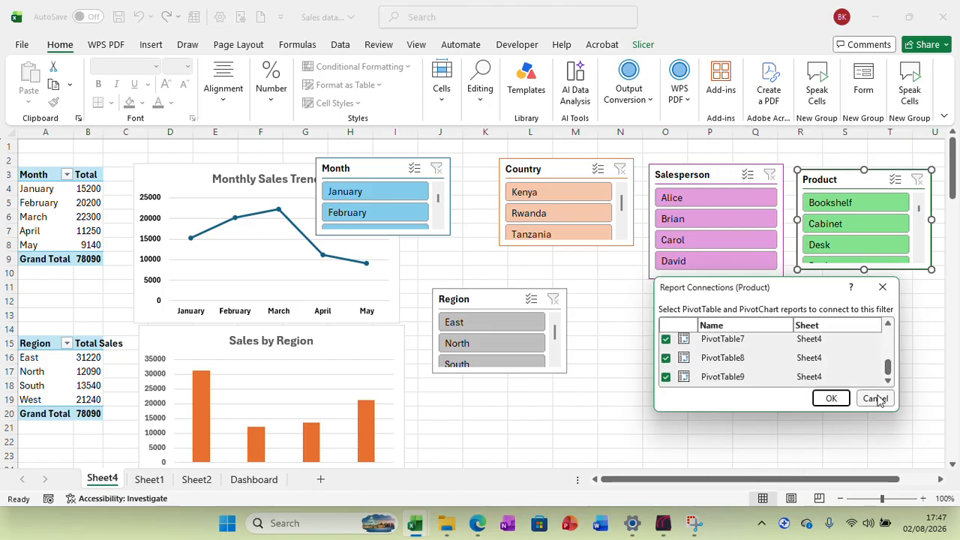
pyautogui.click(876, 399)
# Edit the Region slicer's report connections, adding PivotTable11, PivotTable13, PivotTable3, PivotTable5 and PivotTable6
pyautogui.rightClick(497, 298)
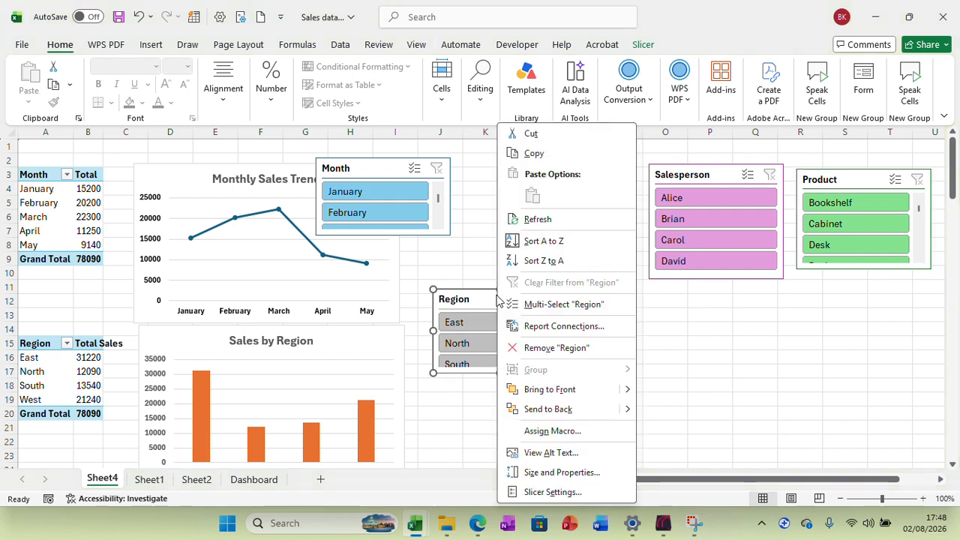
pyautogui.click(559, 326)
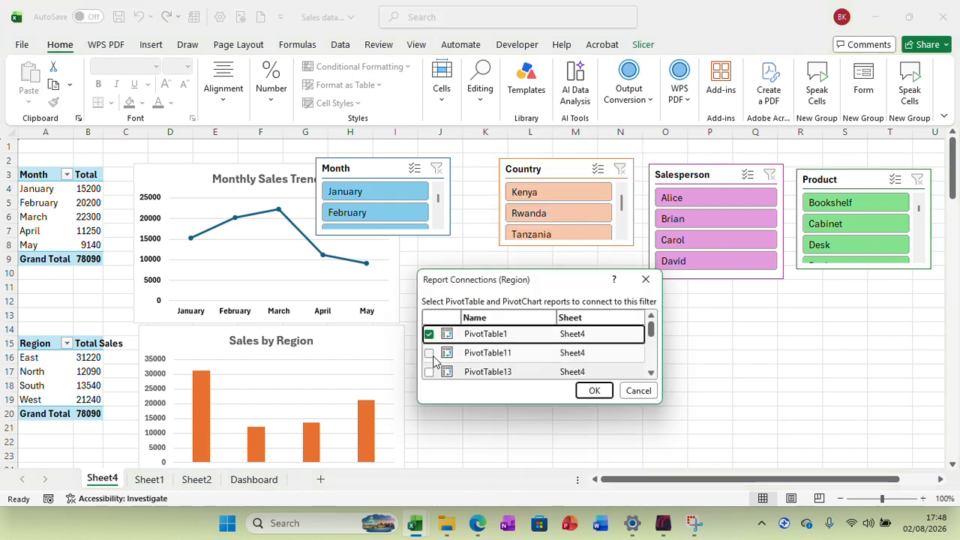
pyautogui.click(429, 353)
pyautogui.click(429, 371)
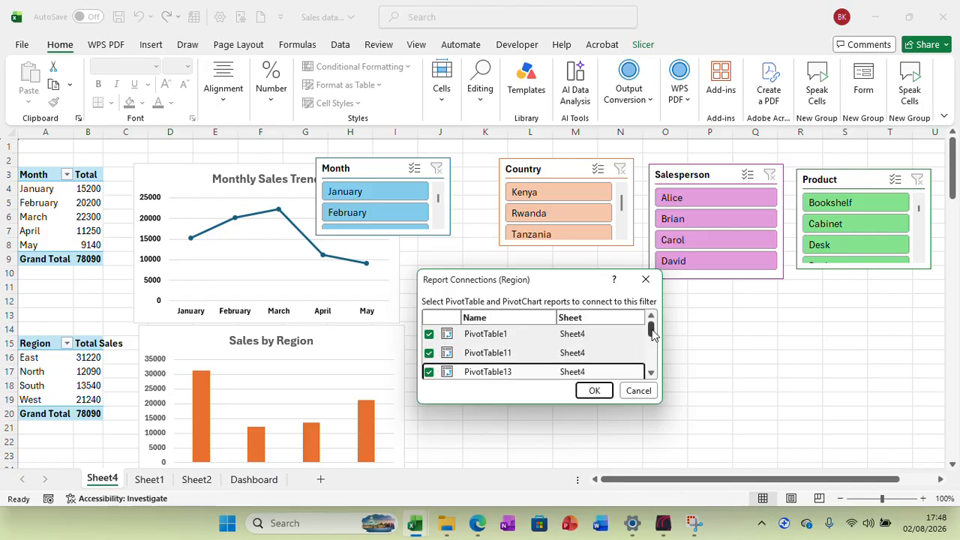
pyautogui.moveTo(652, 334); pyautogui.dragTo(654, 352)
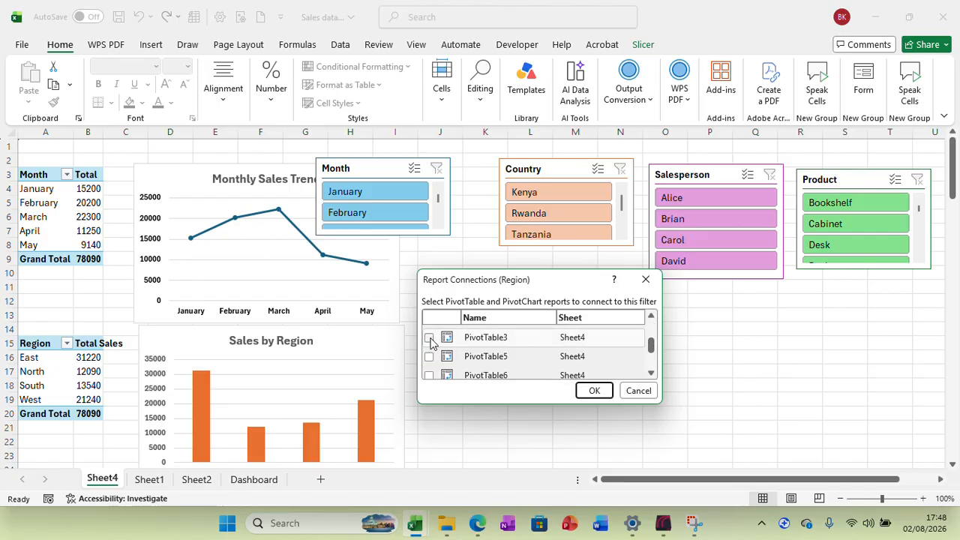
pyautogui.click(429, 338)
pyautogui.click(429, 357)
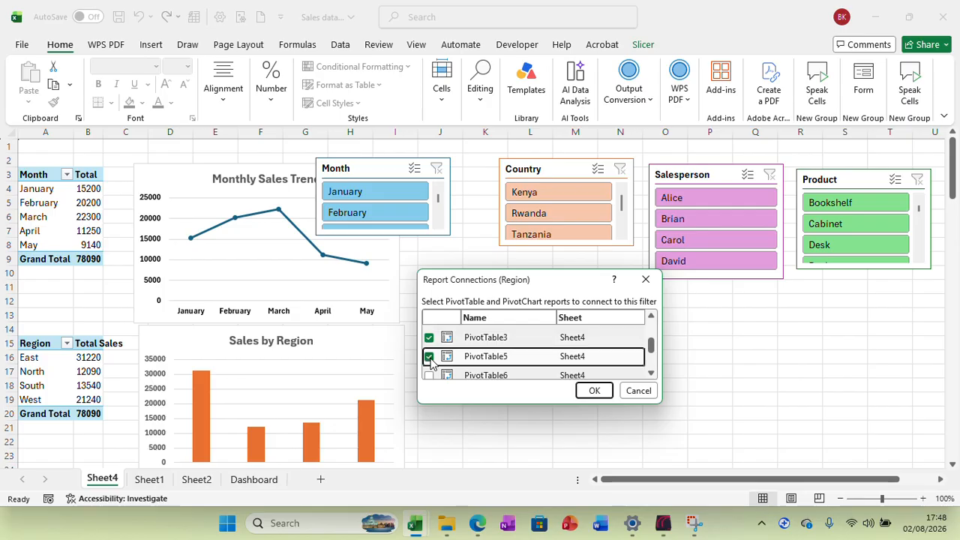
pyautogui.click(430, 375)
# Connect the Region slicer to PivotTable6, PivotTable7, PivotTable8 and PivotTable9 as well, and apply the connections
pyautogui.moveTo(653, 345); pyautogui.dragTo(651, 372)
pyautogui.click(433, 376)
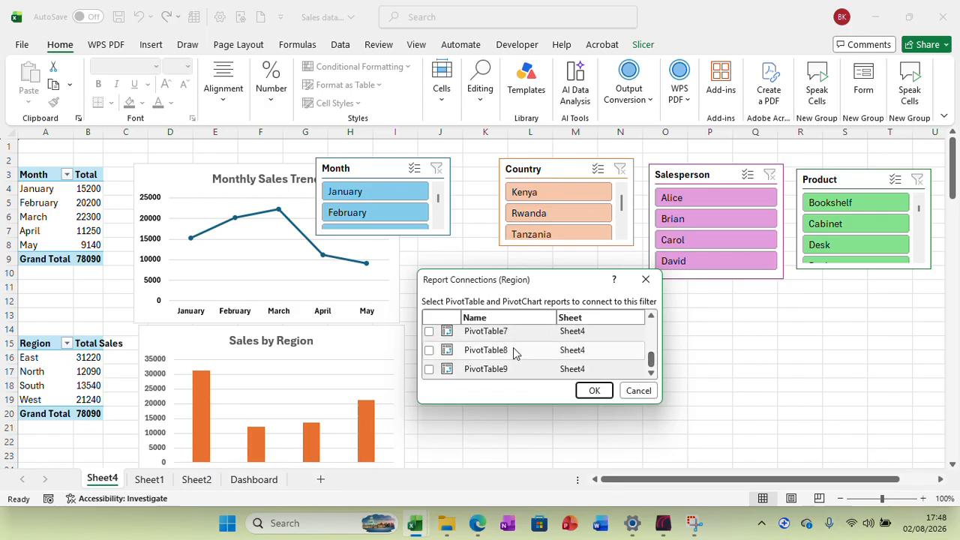
pyautogui.click(429, 331)
pyautogui.click(429, 350)
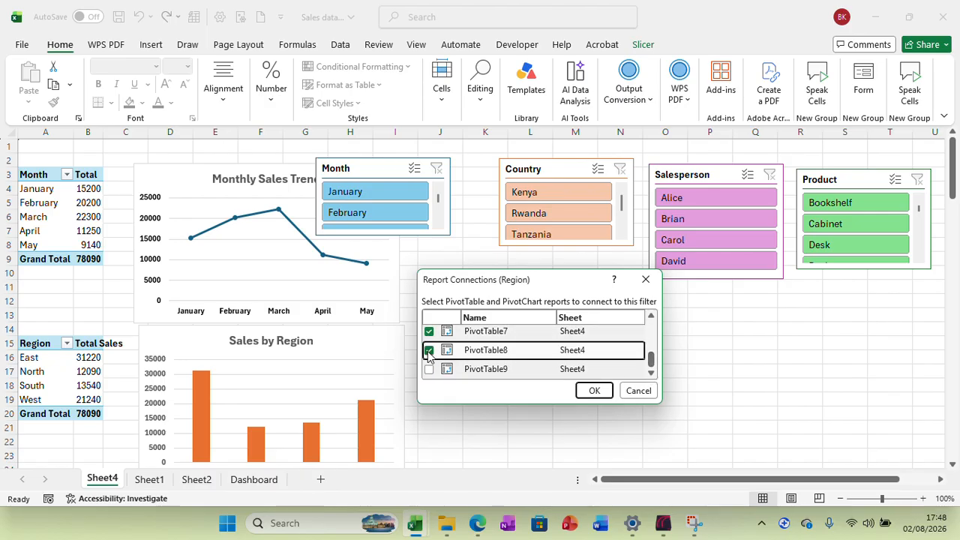
pyautogui.click(429, 369)
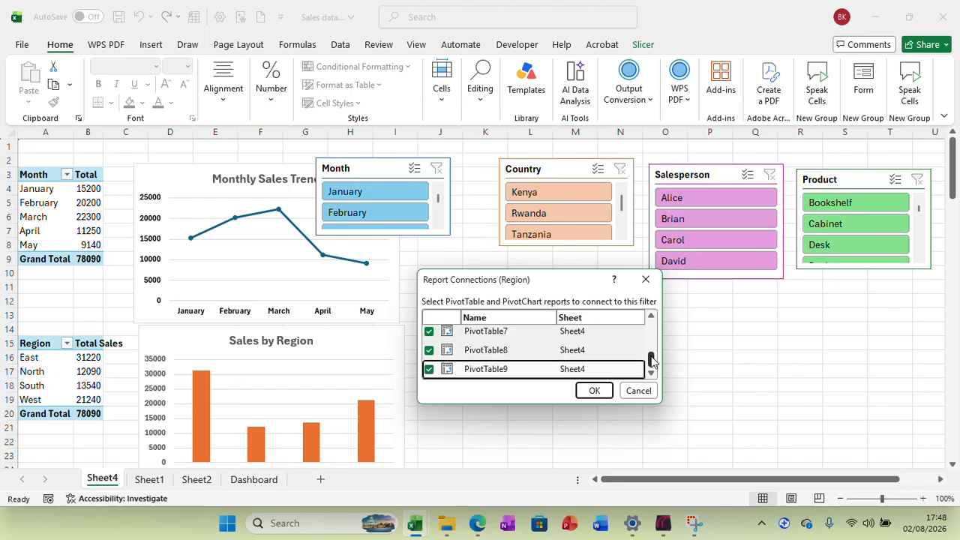
pyautogui.moveTo(651, 357); pyautogui.dragTo(659, 381)
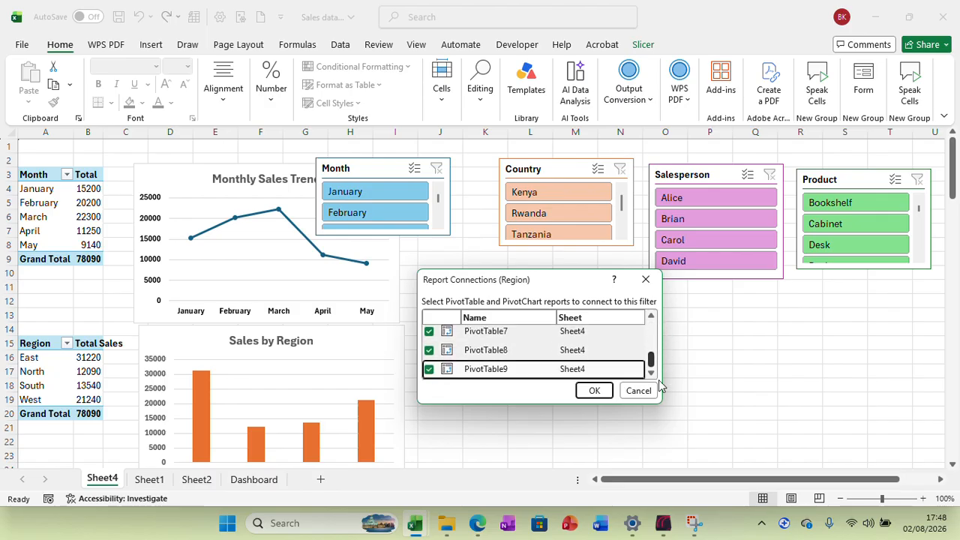
pyautogui.click(595, 390)
# Check the Month slicer's report connections through to the end of the list without changing them
pyautogui.click(380, 165)
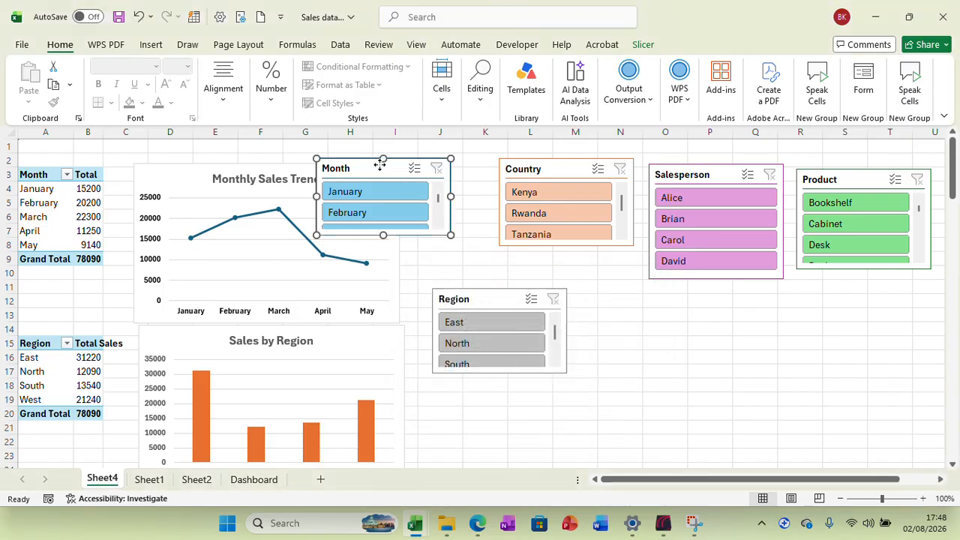
pyautogui.rightClick(380, 165)
pyautogui.click(429, 329)
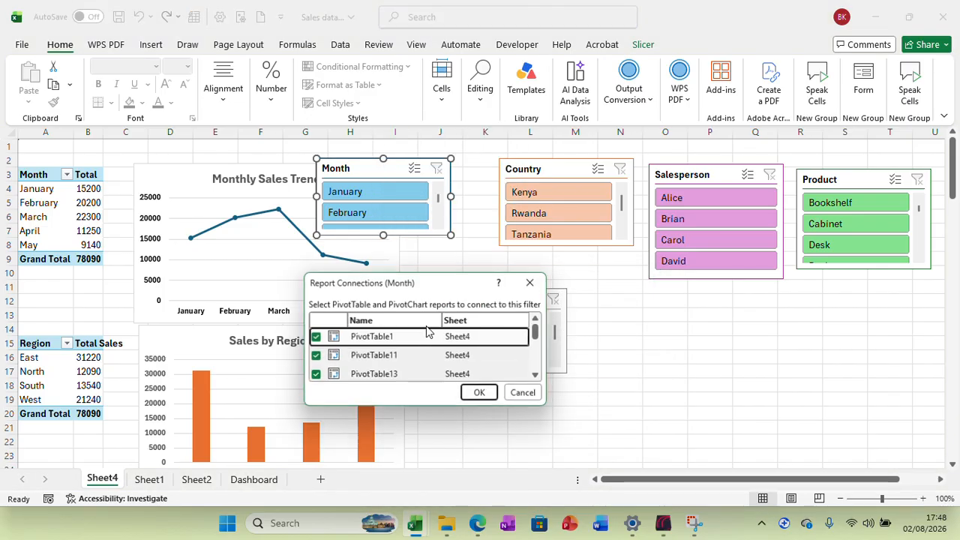
pyautogui.moveTo(537, 336); pyautogui.dragTo(538, 363)
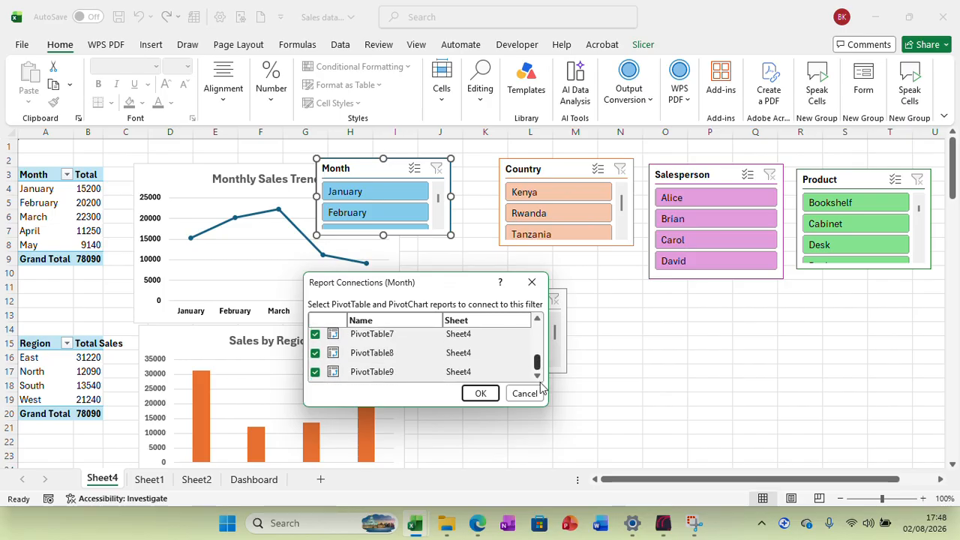
pyautogui.click(525, 393)
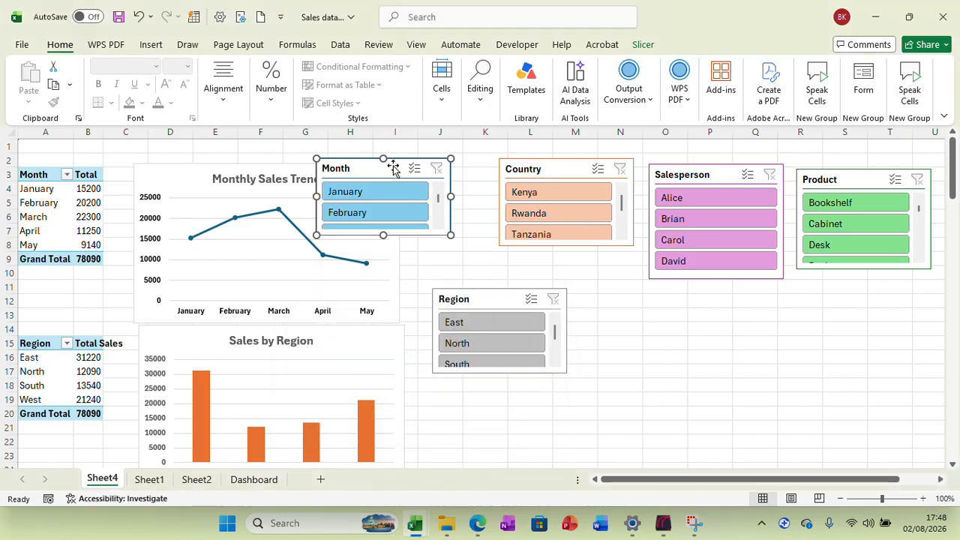
# Copy the Month slicer from Sheet4 and paste it into the side panel of the Dashboard sheet
pyautogui.rightClick(393, 167)
pyautogui.click(426, 153)
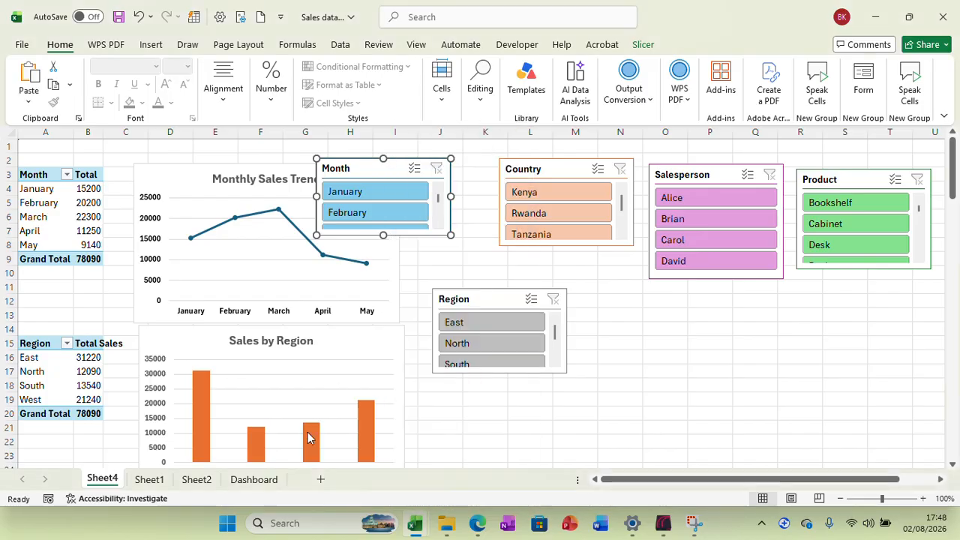
pyautogui.click(259, 480)
pyautogui.rightClick(55, 156)
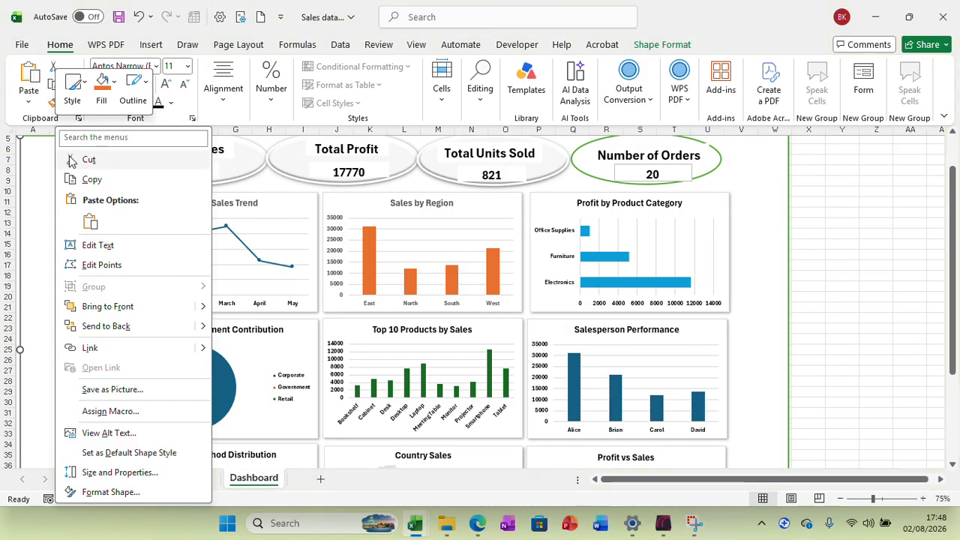
pyautogui.click(82, 218)
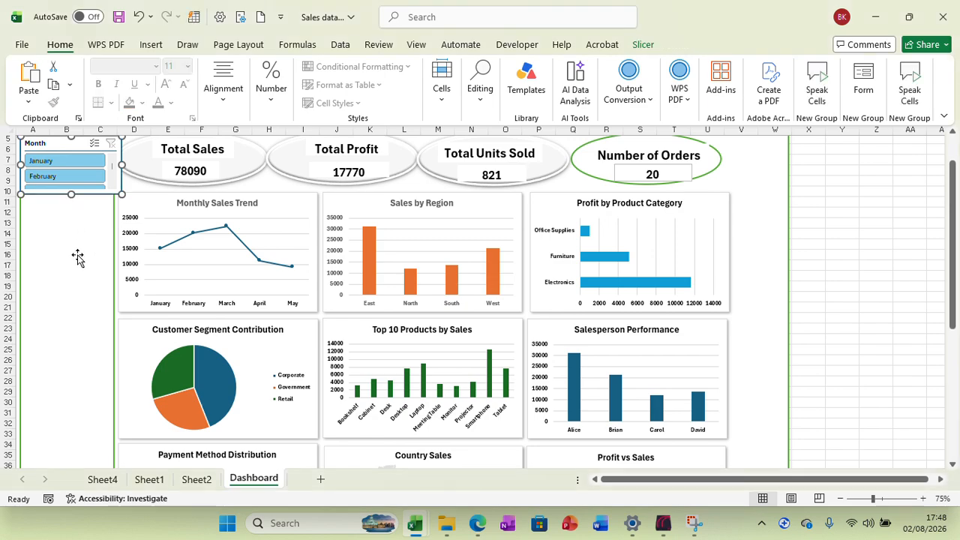
# Copy the Country slicer from Sheet4 to the Dashboard sheet and place it directly below the Month slicer
pyautogui.click(154, 480)
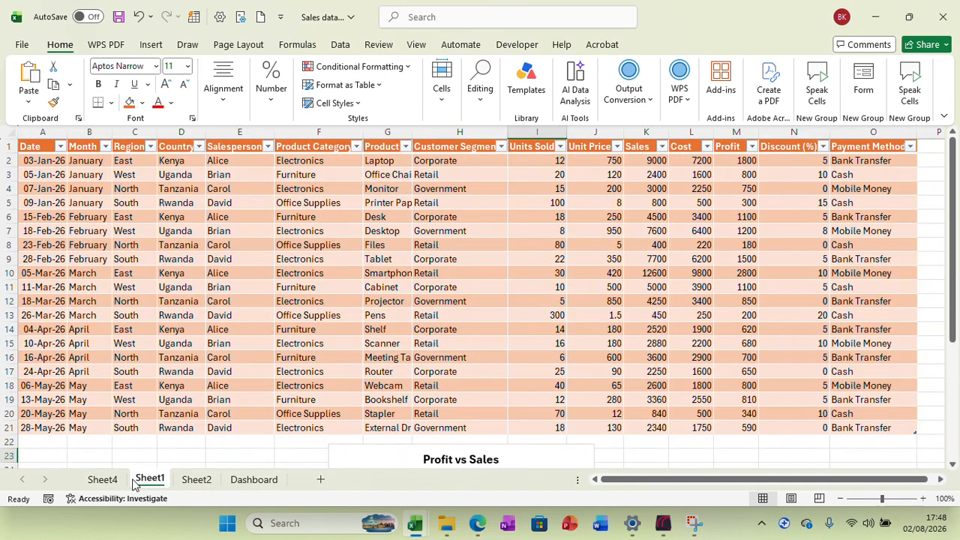
pyautogui.click(114, 480)
pyautogui.click(547, 174)
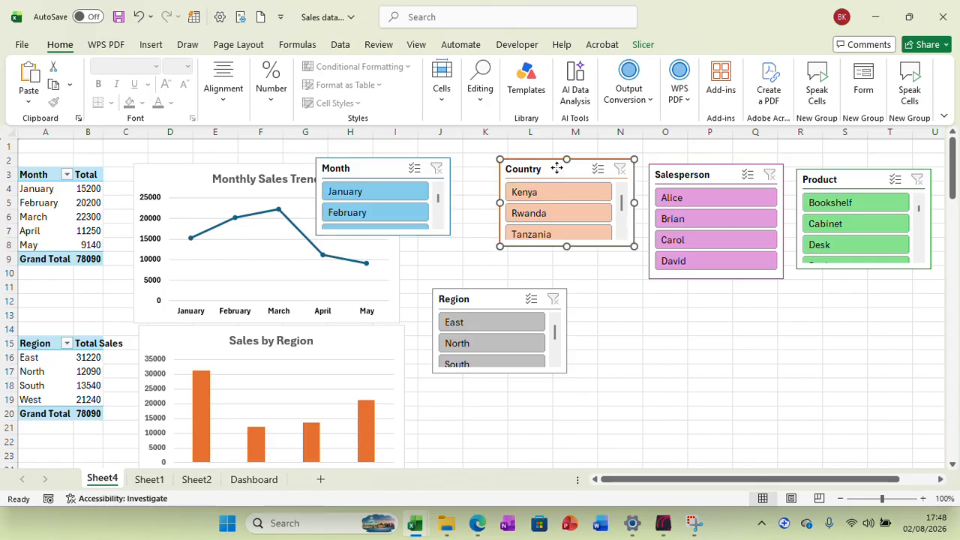
pyautogui.rightClick(558, 171)
pyautogui.click(594, 153)
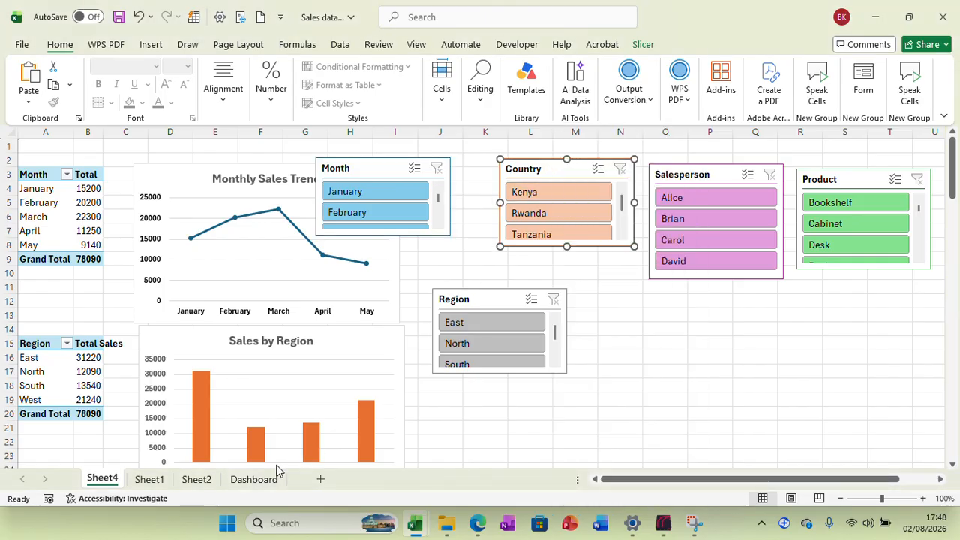
pyautogui.click(254, 480)
pyautogui.rightClick(57, 238)
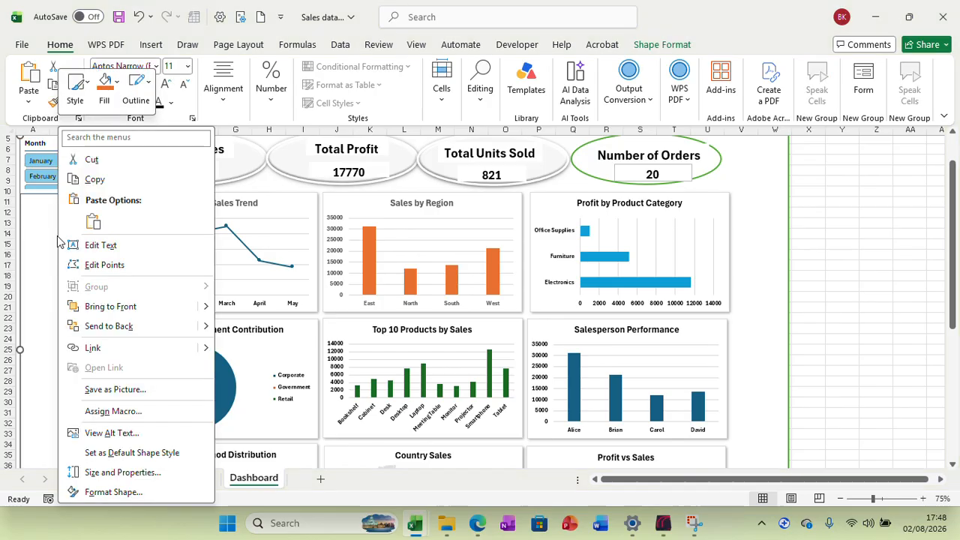
pyautogui.click(92, 218)
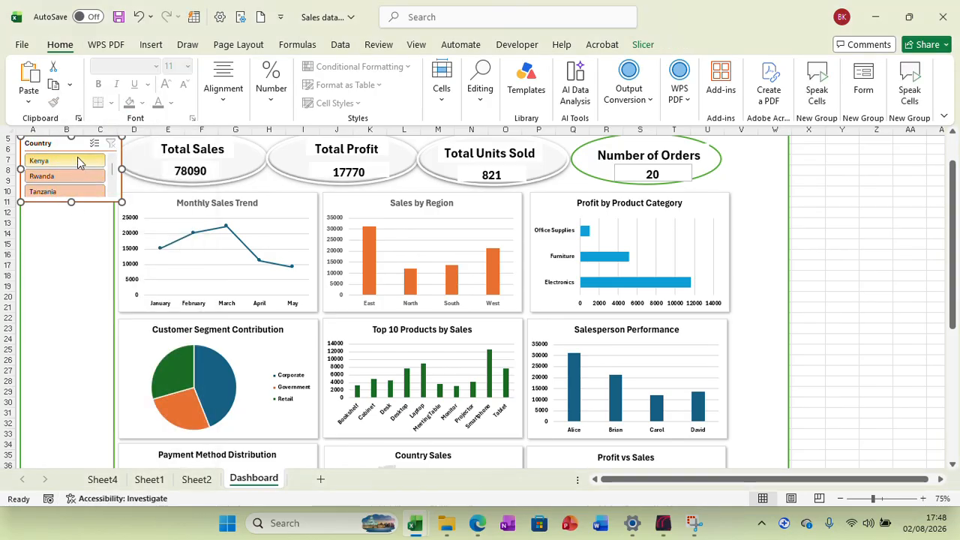
pyautogui.moveTo(69, 143); pyautogui.dragTo(72, 205)
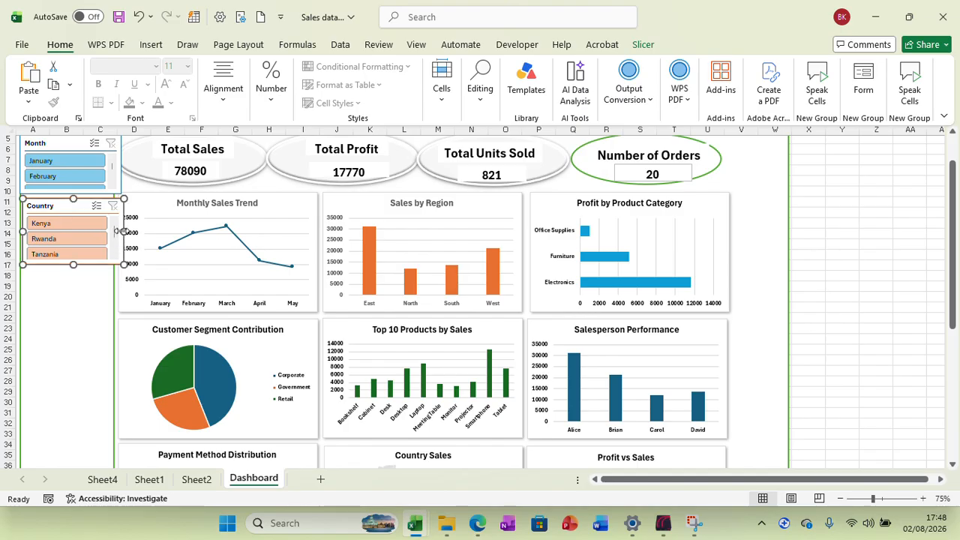
# Narrow the Dashboard's Country and Month slicers to similar widths so that both fit inside the side panel
pyautogui.moveTo(121, 232); pyautogui.dragTo(106, 231)
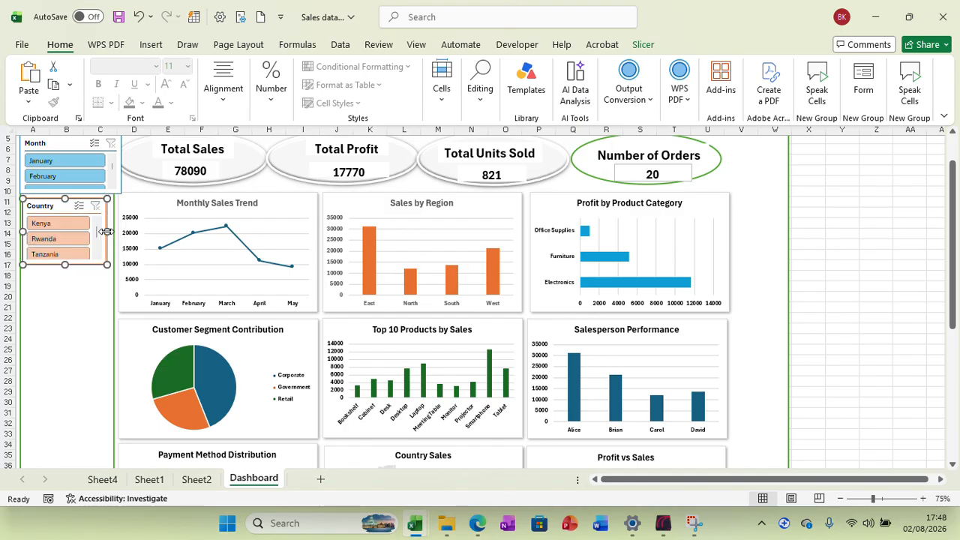
pyautogui.click(121, 163)
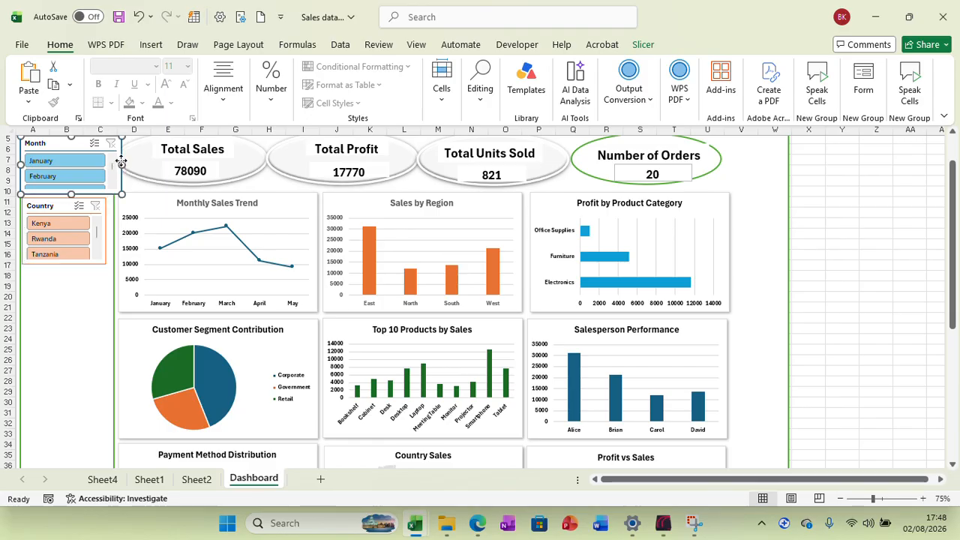
pyautogui.moveTo(121, 163); pyautogui.dragTo(113, 165)
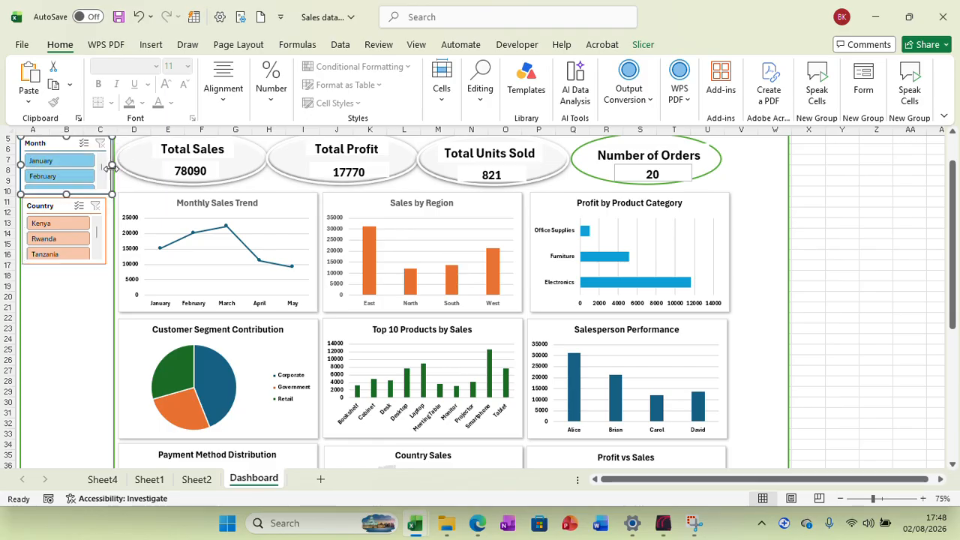
pyautogui.click(103, 226)
pyautogui.moveTo(103, 230); pyautogui.dragTo(107, 232)
pyautogui.click(96, 293)
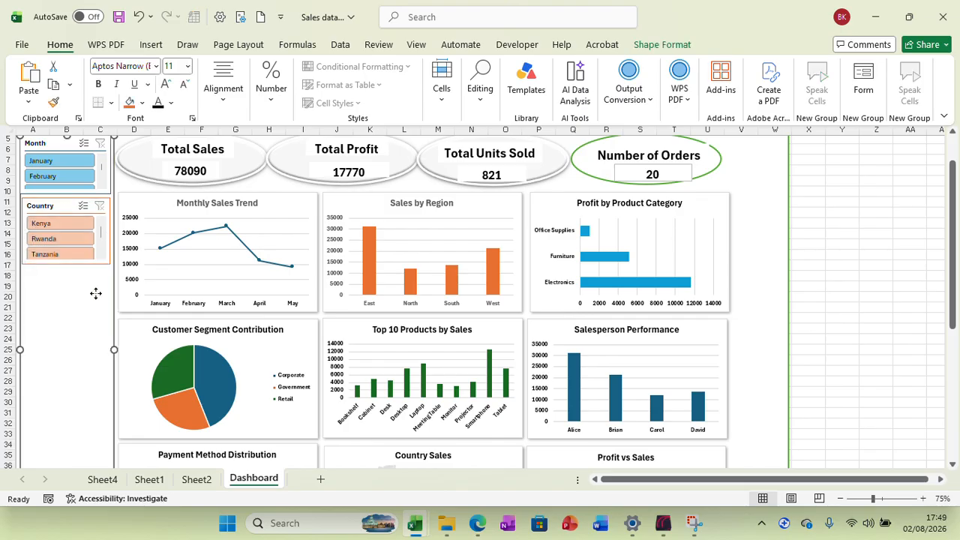
# Copy the Salesperson slicer from Sheet4 to the Dashboard sheet and place it directly below the Country slicer
pyautogui.click(103, 478)
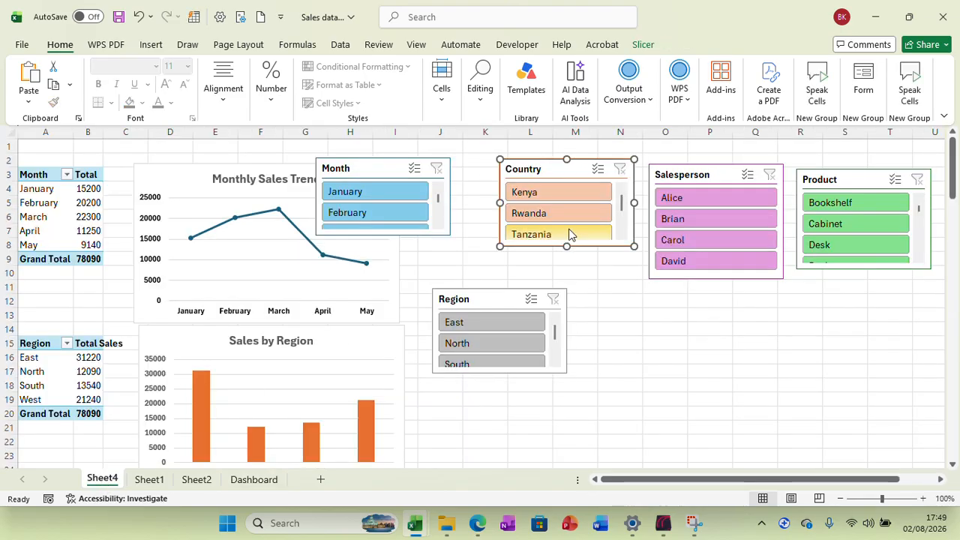
pyautogui.rightClick(711, 178)
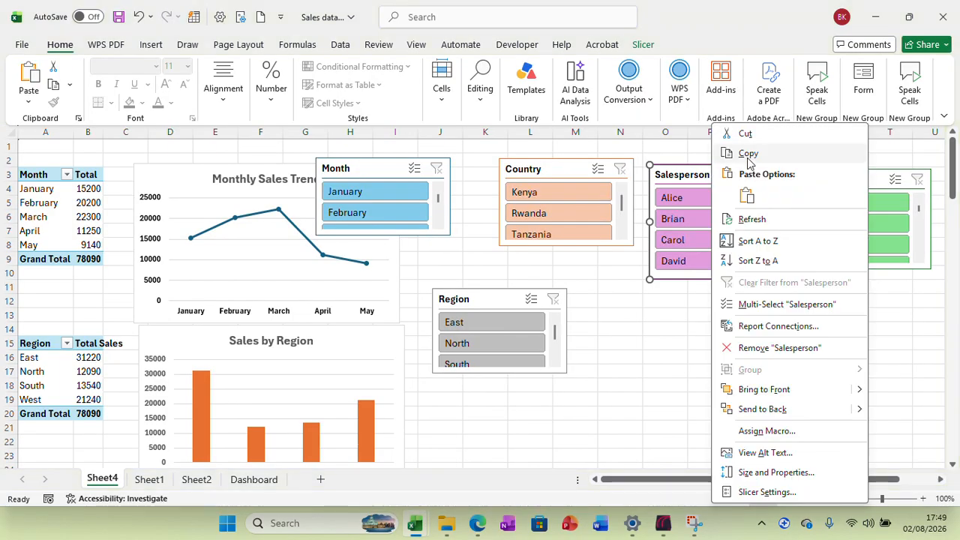
pyautogui.click(744, 151)
pyautogui.click(252, 480)
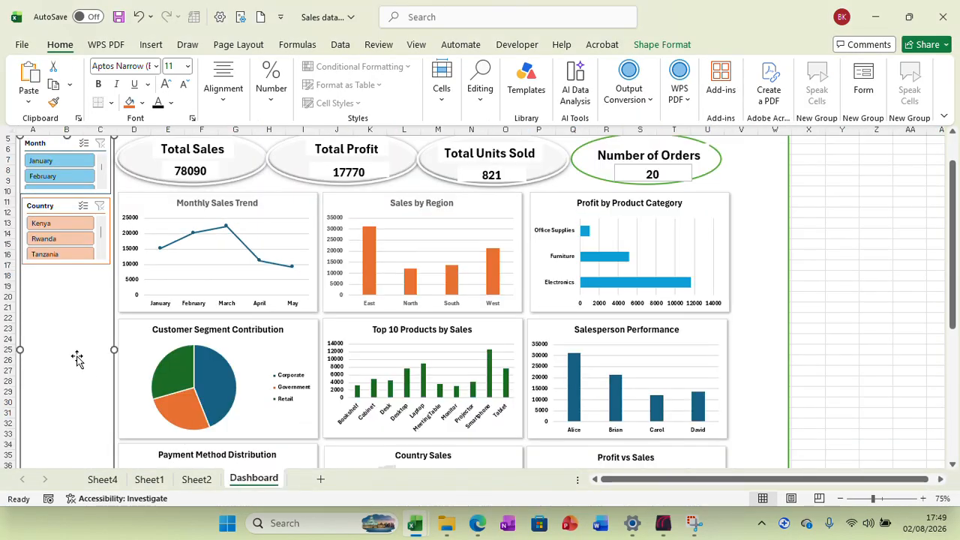
pyautogui.rightClick(51, 290)
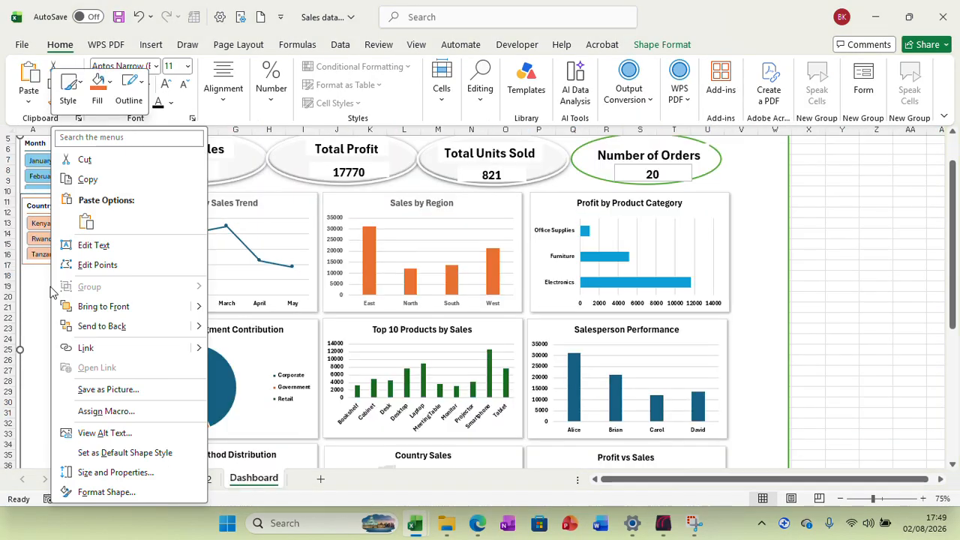
pyautogui.click(86, 220)
pyautogui.moveTo(78, 144); pyautogui.dragTo(77, 277)
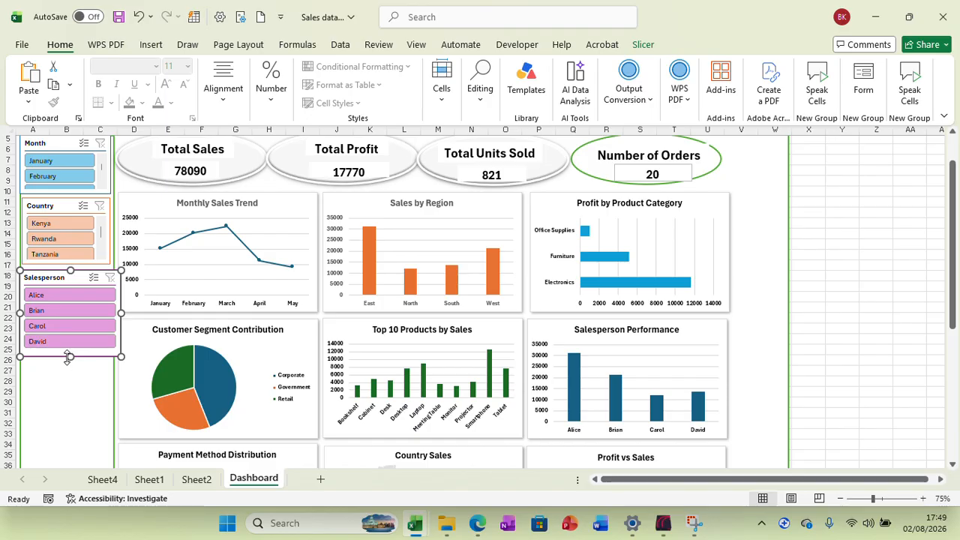
# Shorten the Dashboard's Salesperson slicer and narrow it to match the width of the Country slicer above
pyautogui.moveTo(68, 356); pyautogui.dragTo(69, 346)
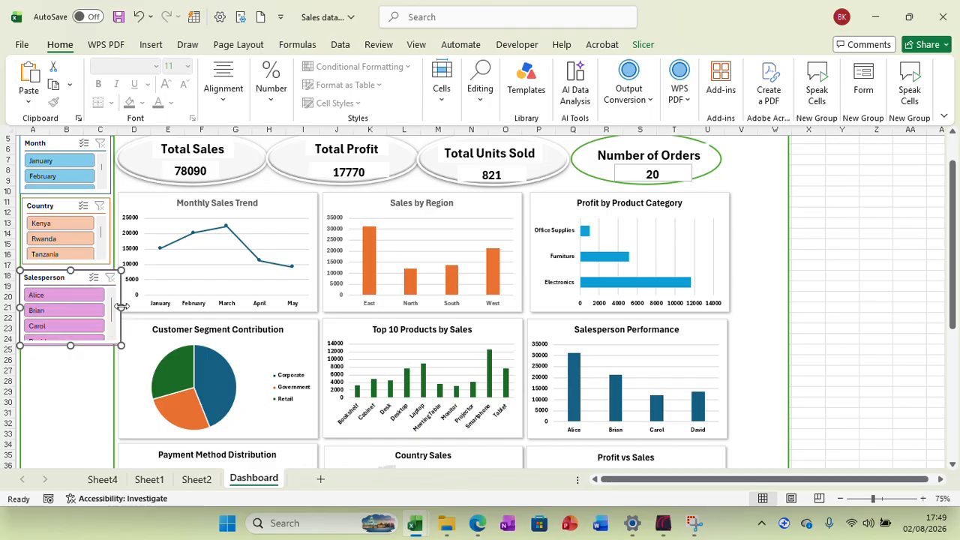
pyautogui.moveTo(121, 307); pyautogui.dragTo(107, 306)
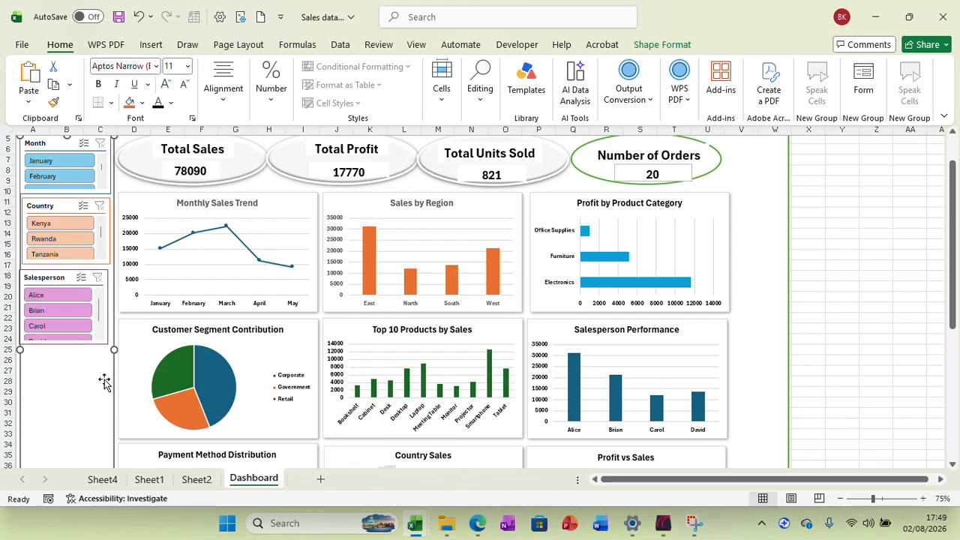
pyautogui.click(104, 306)
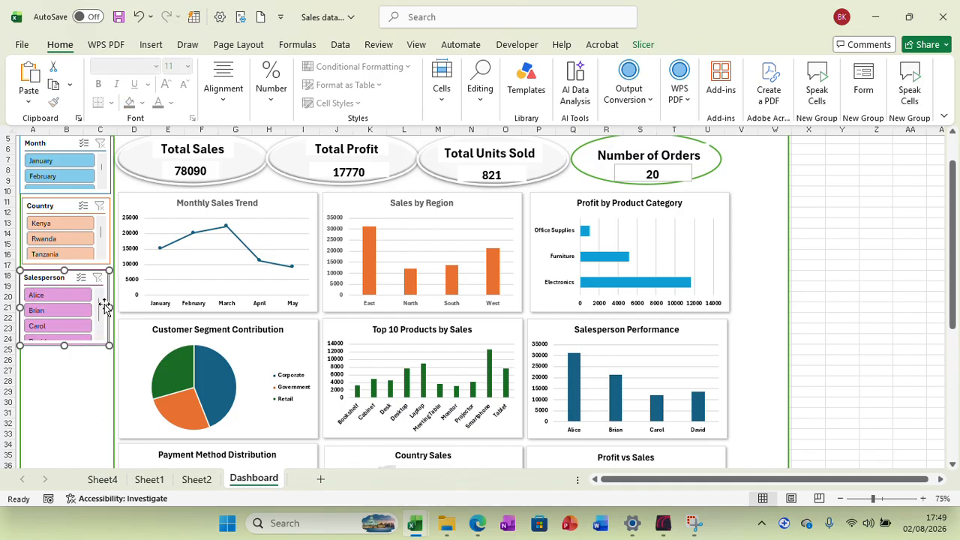
pyautogui.moveTo(107, 303); pyautogui.dragTo(111, 306)
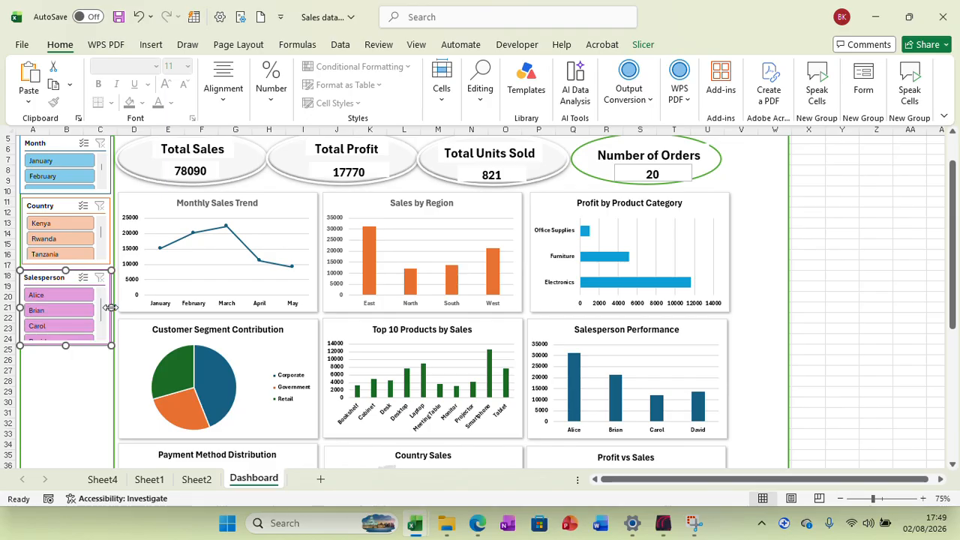
# Copy the Product slicer from Sheet4 to the Dashboard sheet and place it directly below the Salesperson slicer
pyautogui.click(104, 480)
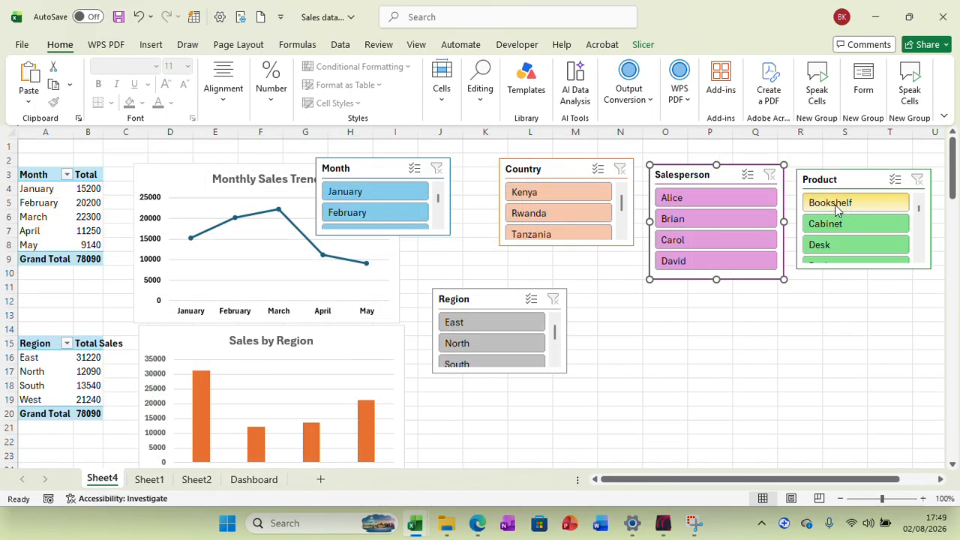
pyautogui.rightClick(852, 175)
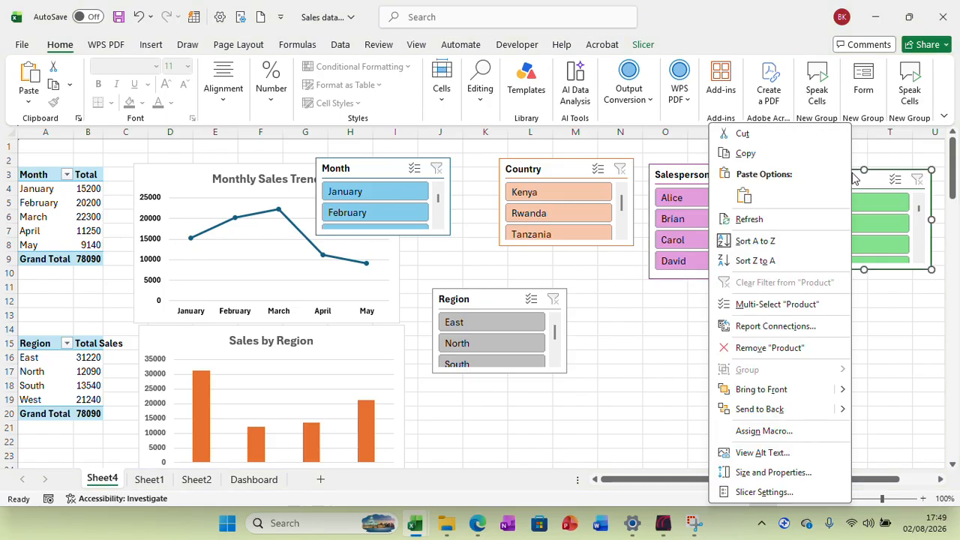
pyautogui.click(721, 156)
pyautogui.click(272, 480)
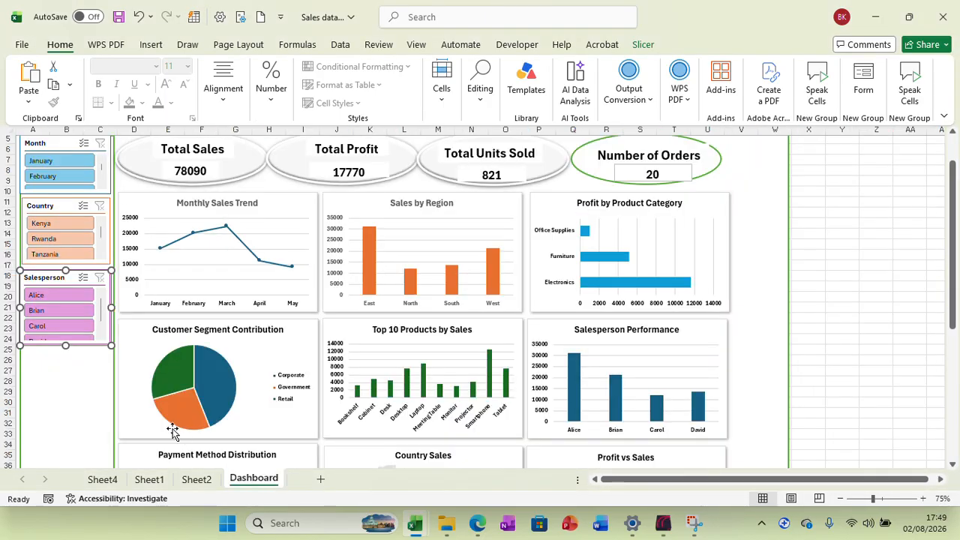
pyautogui.rightClick(60, 398)
pyautogui.click(94, 113)
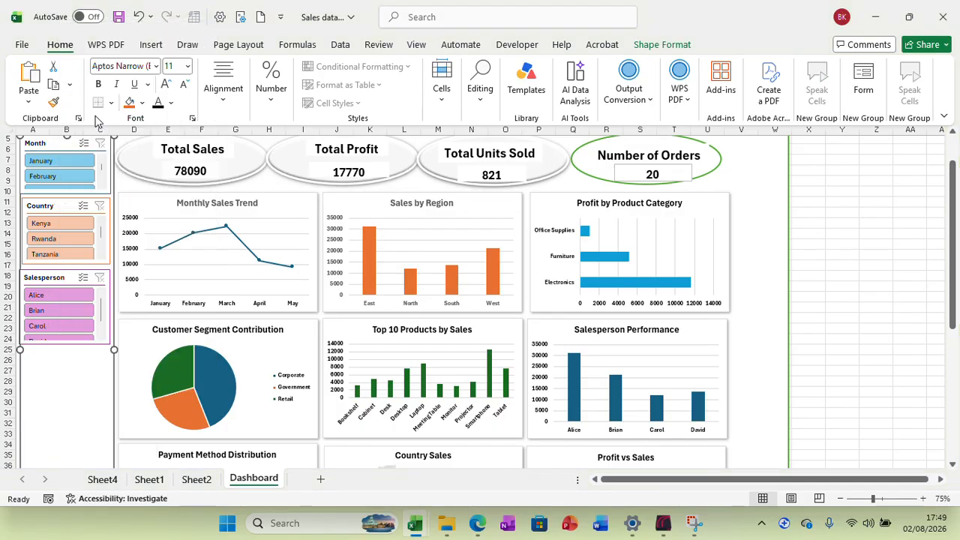
pyautogui.moveTo(65, 144); pyautogui.dragTo(65, 356)
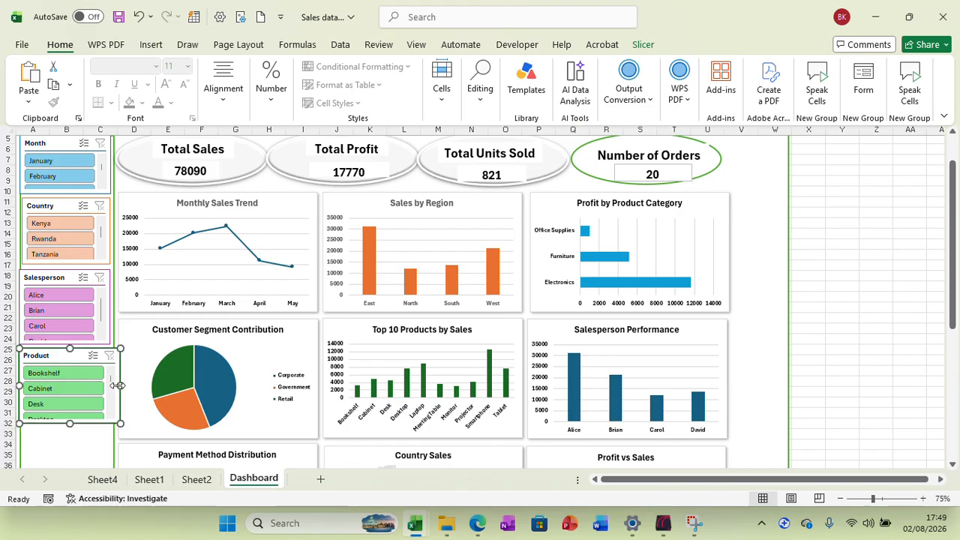
# Narrow and shorten the Dashboard's Product slicer to match the width of the slicers above, keeping all products unfiltered
pyautogui.moveTo(117, 385); pyautogui.dragTo(113, 385)
pyautogui.click(69, 419)
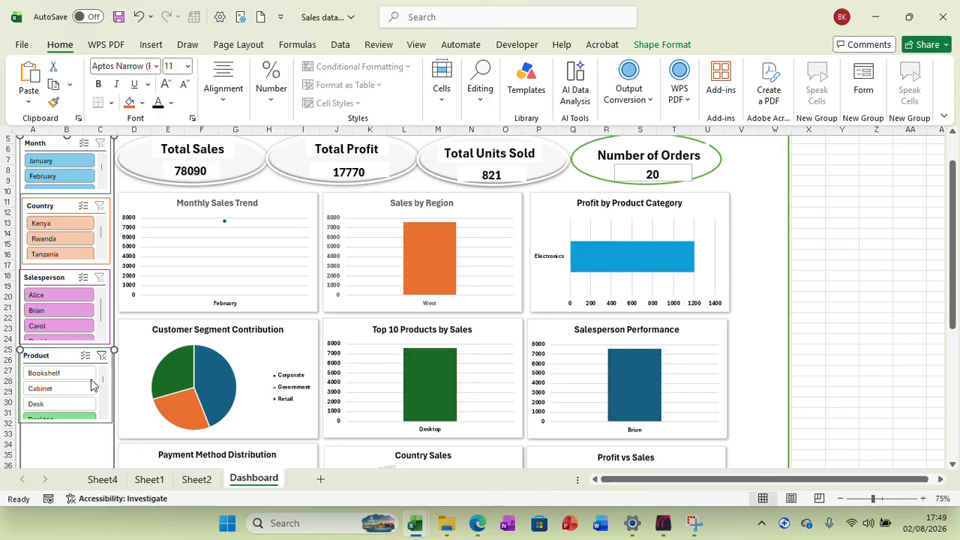
pyautogui.click(101, 355)
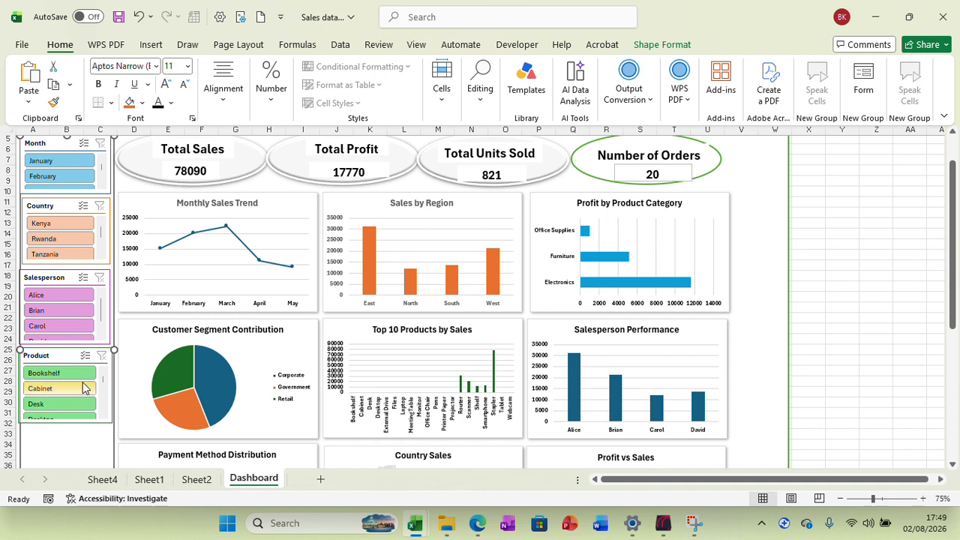
pyautogui.click(68, 358)
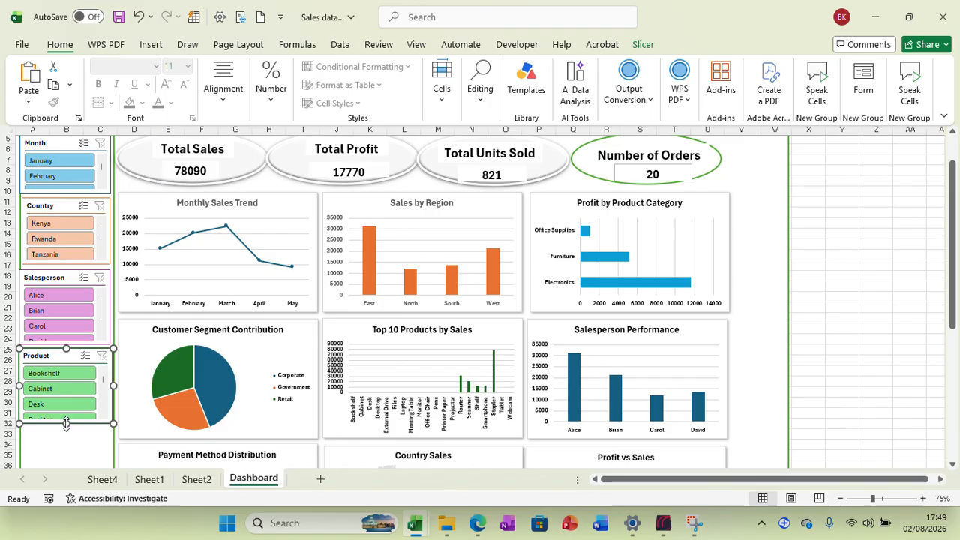
pyautogui.moveTo(66, 423); pyautogui.dragTo(66, 409)
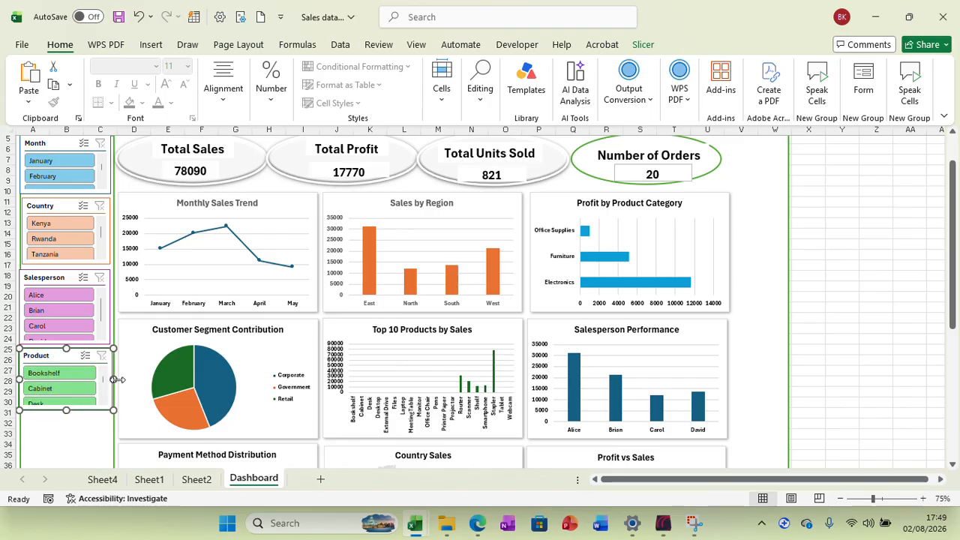
pyautogui.moveTo(114, 378); pyautogui.dragTo(111, 379)
pyautogui.click(98, 433)
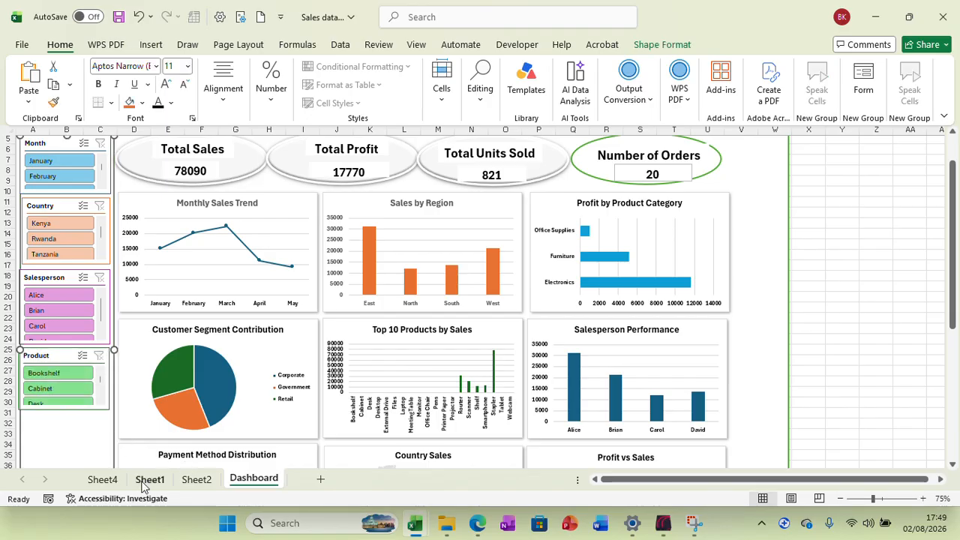
# Copy the Region slicer from Sheet4 to the Dashboard sheet and fit it directly below the Product slicer at a matching width
pyautogui.click(103, 479)
pyautogui.click(536, 300)
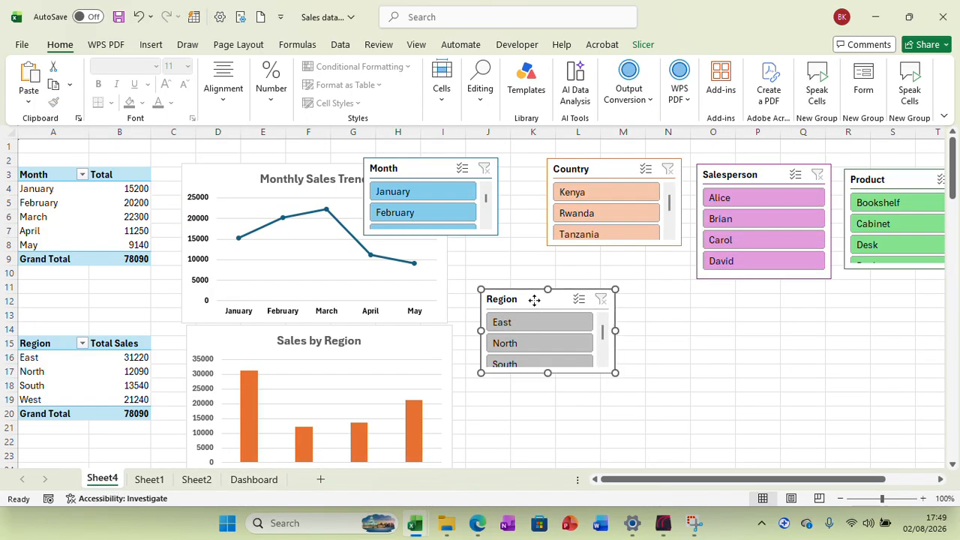
pyautogui.rightClick(536, 300)
pyautogui.click(571, 154)
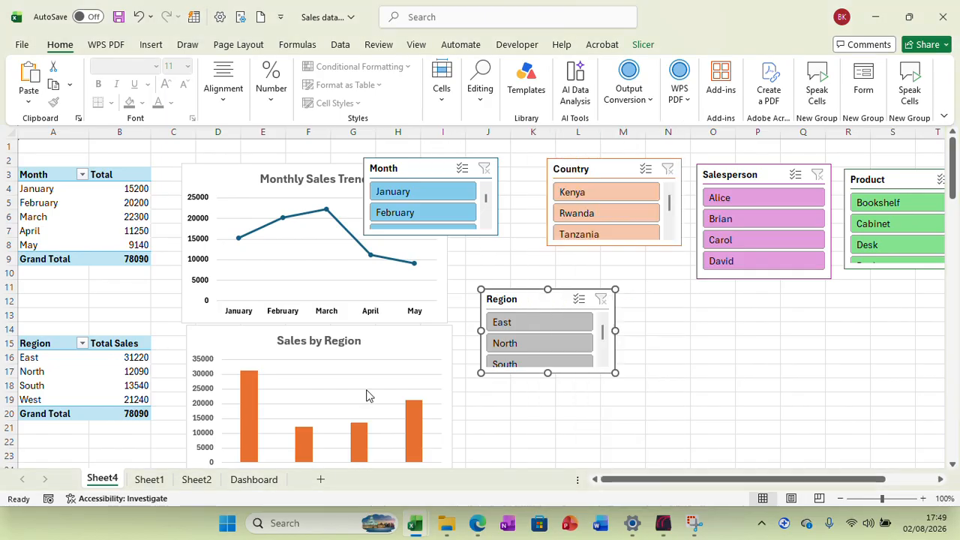
pyautogui.click(253, 479)
pyautogui.rightClick(74, 444)
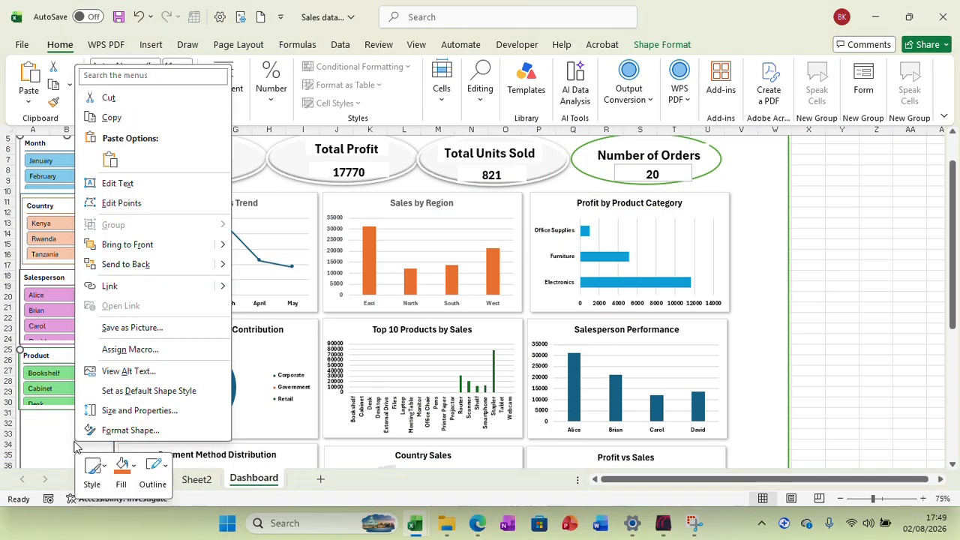
pyautogui.click(107, 162)
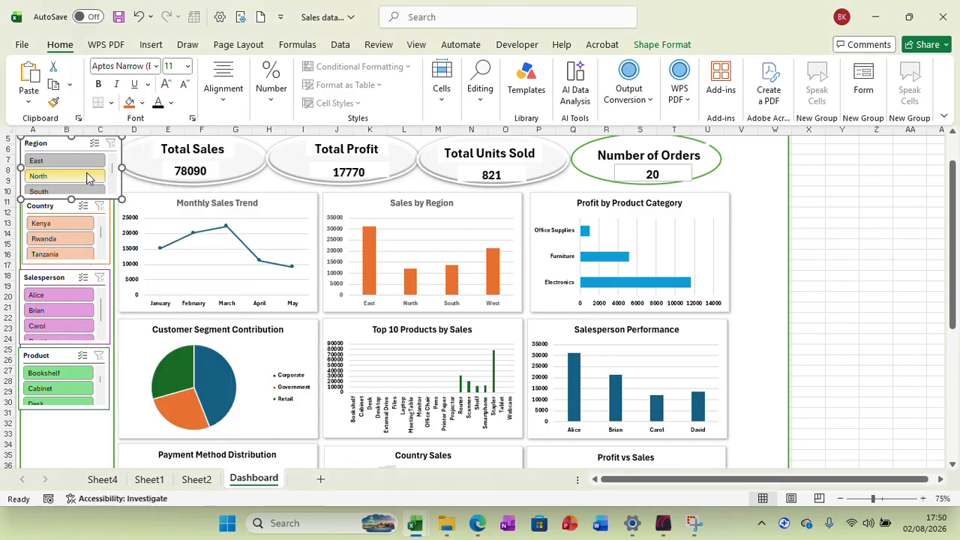
pyautogui.moveTo(81, 144); pyautogui.dragTo(75, 418)
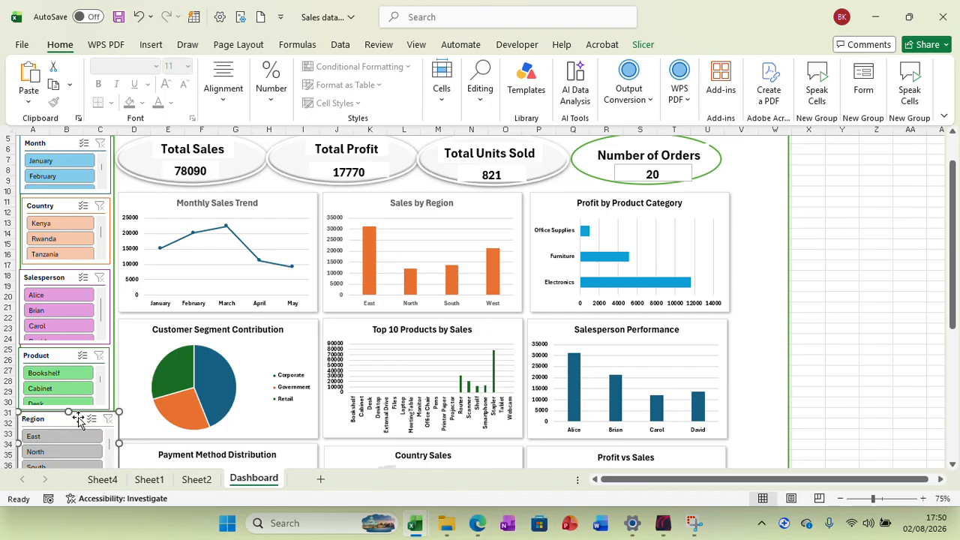
pyautogui.moveTo(117, 442); pyautogui.dragTo(109, 443)
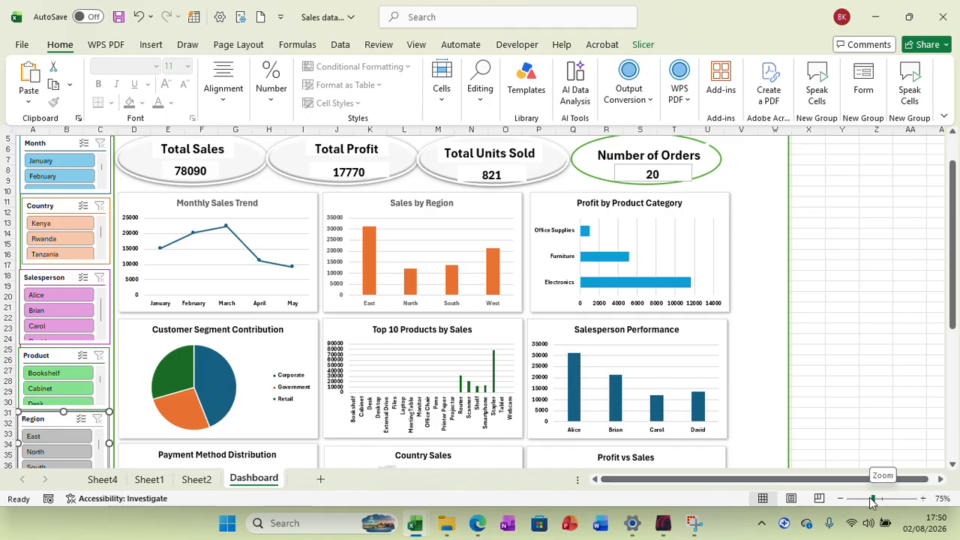
# Give the value text box under Number of Orders a white shape outline so that its border blends into the KPI ellipse
pyautogui.moveTo(873, 499); pyautogui.dragTo(879, 506)
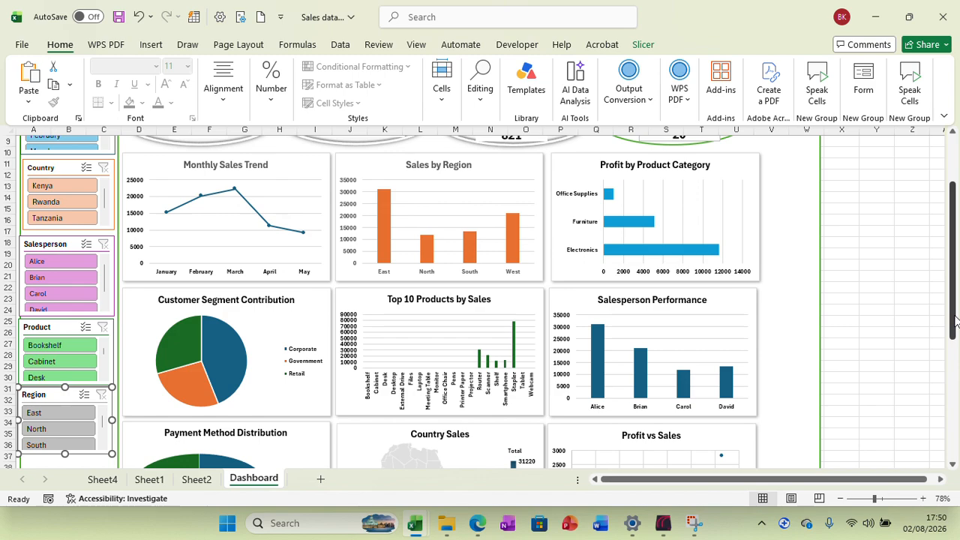
pyautogui.moveTo(954, 321); pyautogui.dragTo(954, 278)
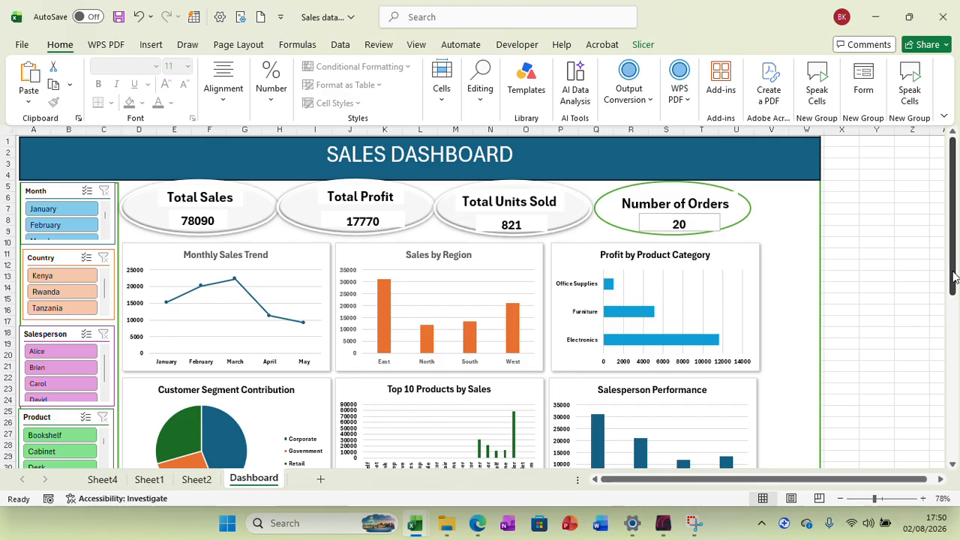
pyautogui.click(649, 218)
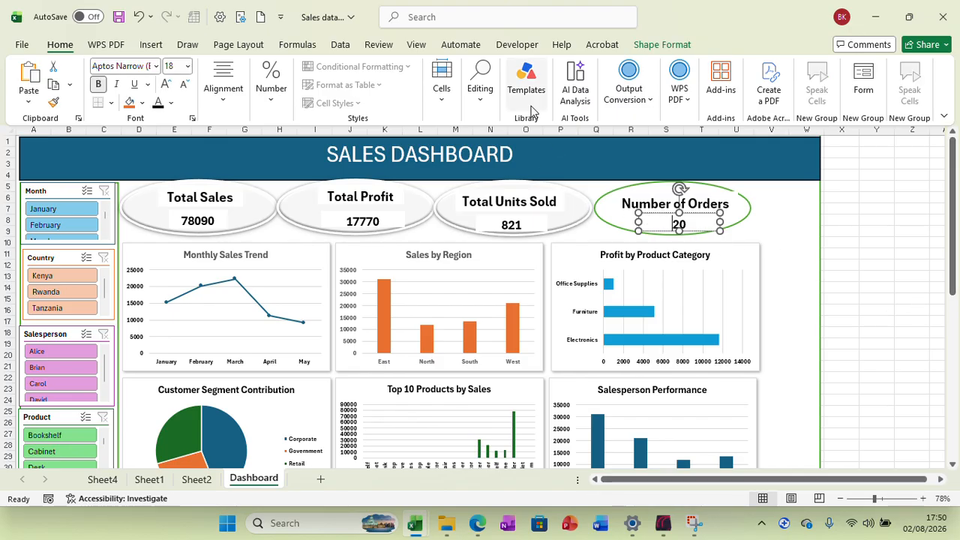
pyautogui.click(660, 45)
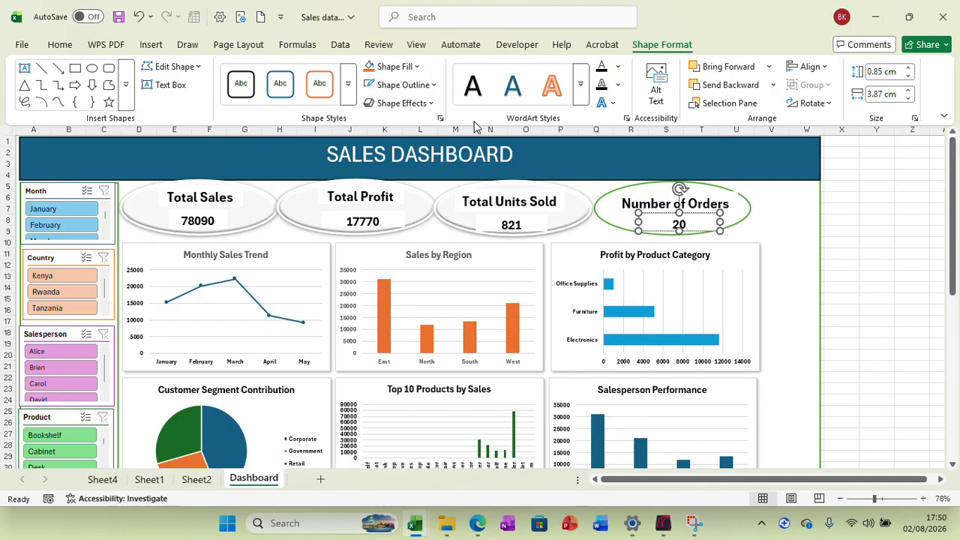
pyautogui.click(433, 86)
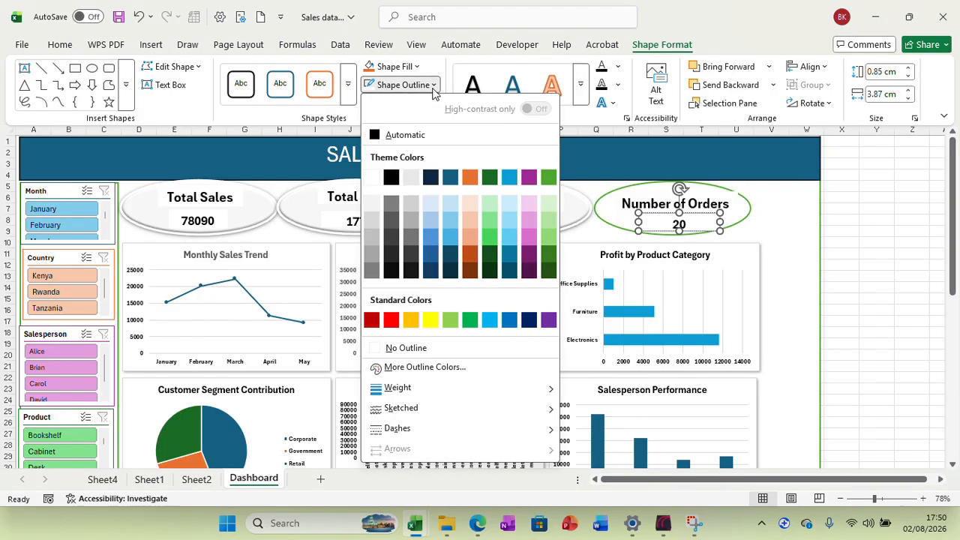
pyautogui.click(377, 178)
pyautogui.click(782, 206)
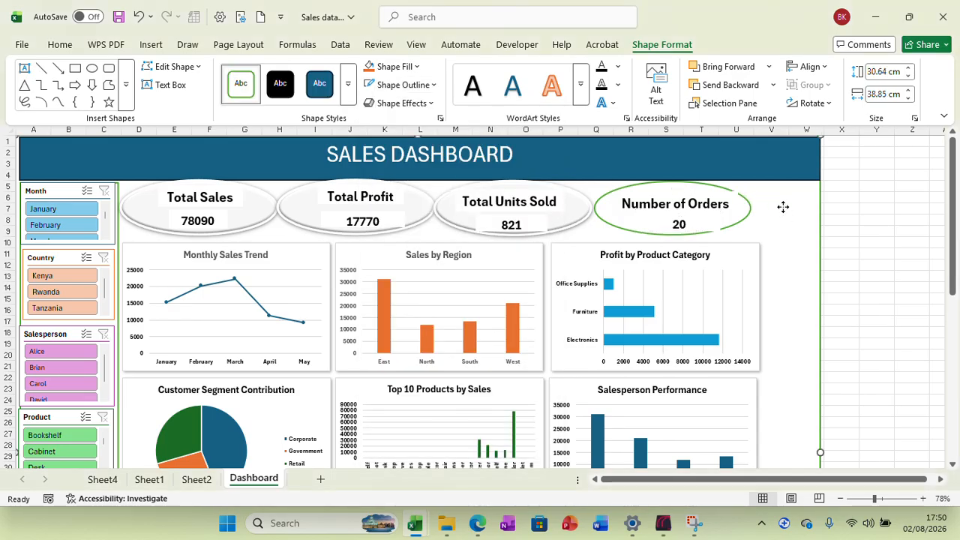
# Move the Number of Orders label slightly down and its value slightly up so both sit centred inside the KPI ellipse
pyautogui.click(649, 205)
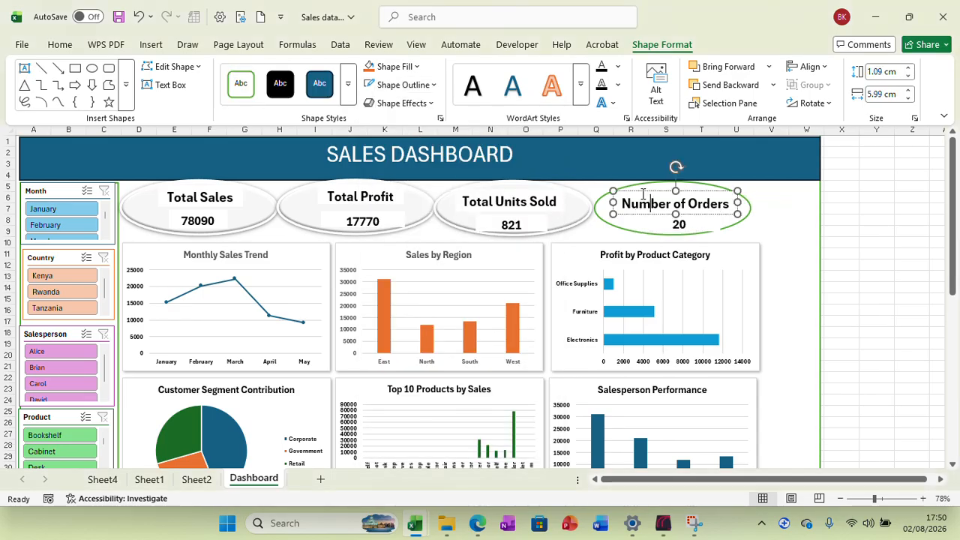
pyautogui.moveTo(638, 189); pyautogui.dragTo(636, 195)
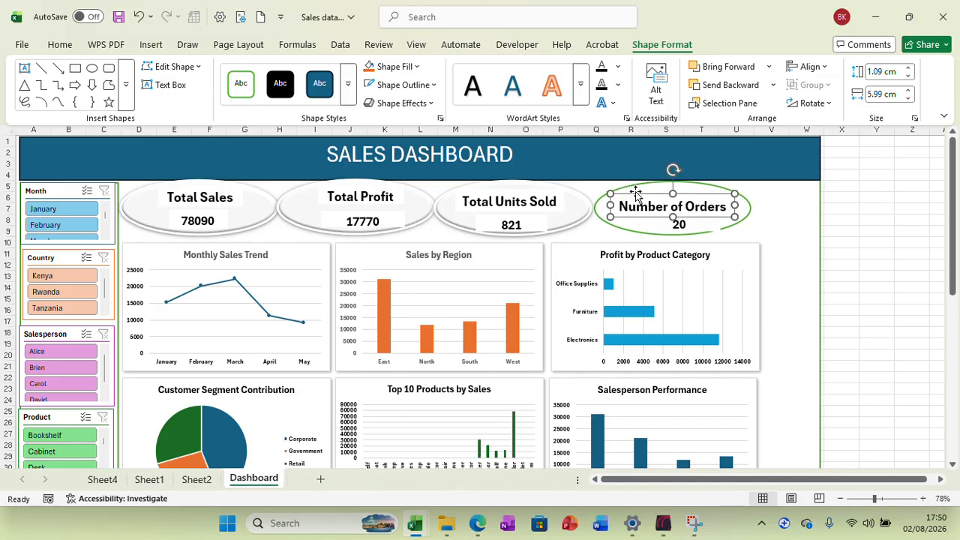
pyautogui.click(677, 222)
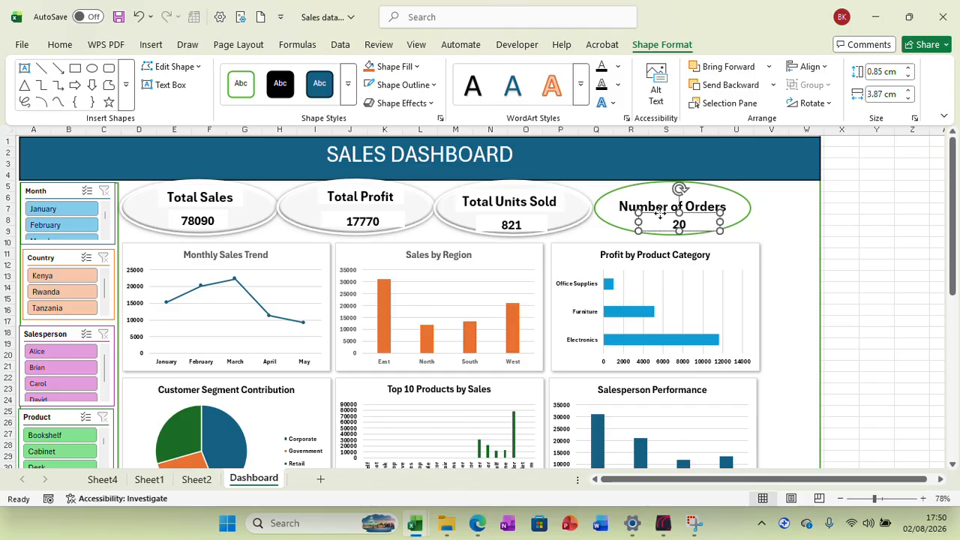
pyautogui.moveTo(659, 213); pyautogui.dragTo(658, 215)
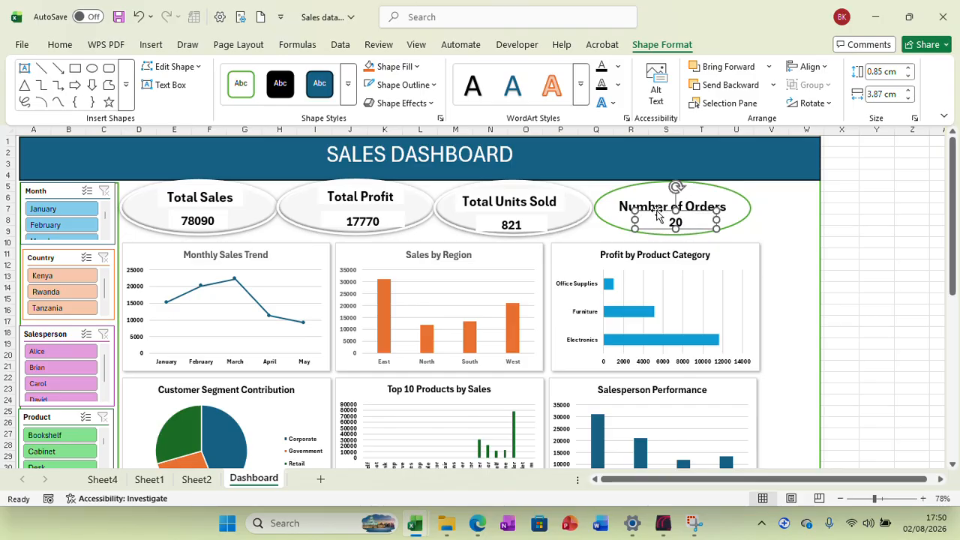
pyautogui.click(664, 202)
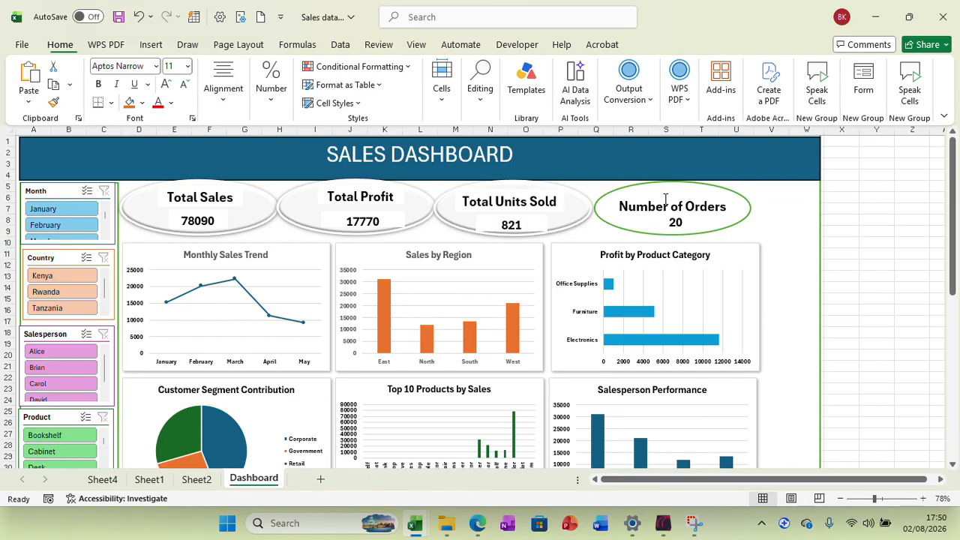
# Apply the first preset shape effect to the Number of Orders ellipse to match the other three KPI ellipses
pyautogui.click(653, 186)
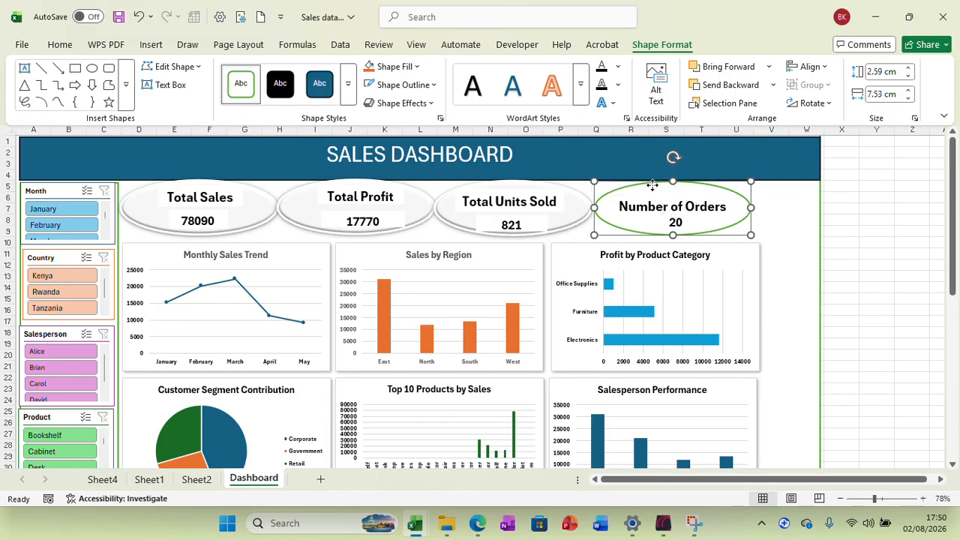
pyautogui.click(434, 103)
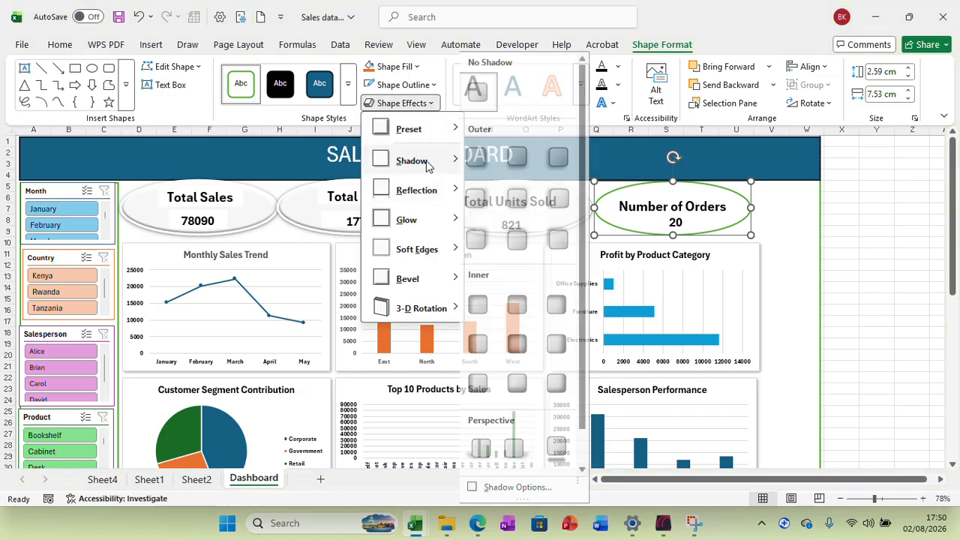
pyautogui.moveTo(422, 134)
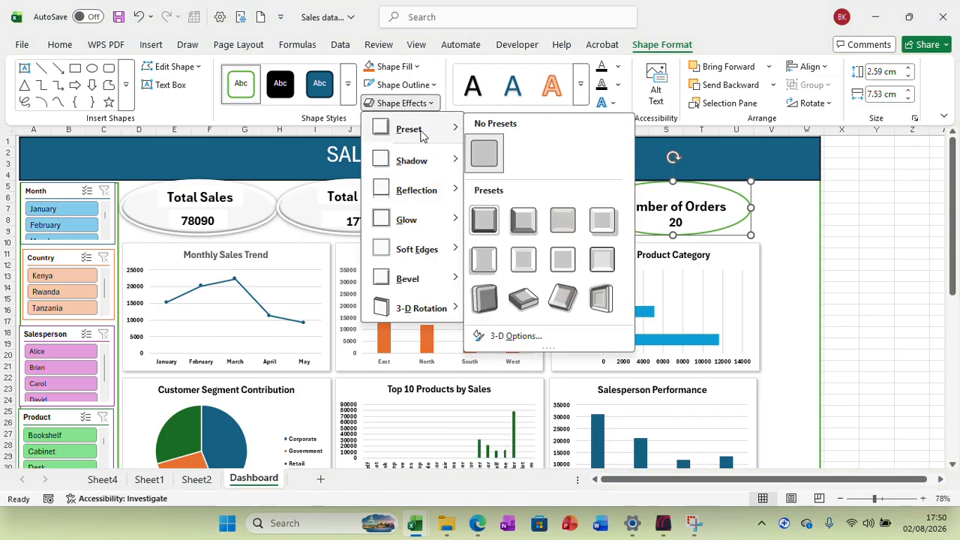
pyautogui.click(484, 219)
pyautogui.click(885, 242)
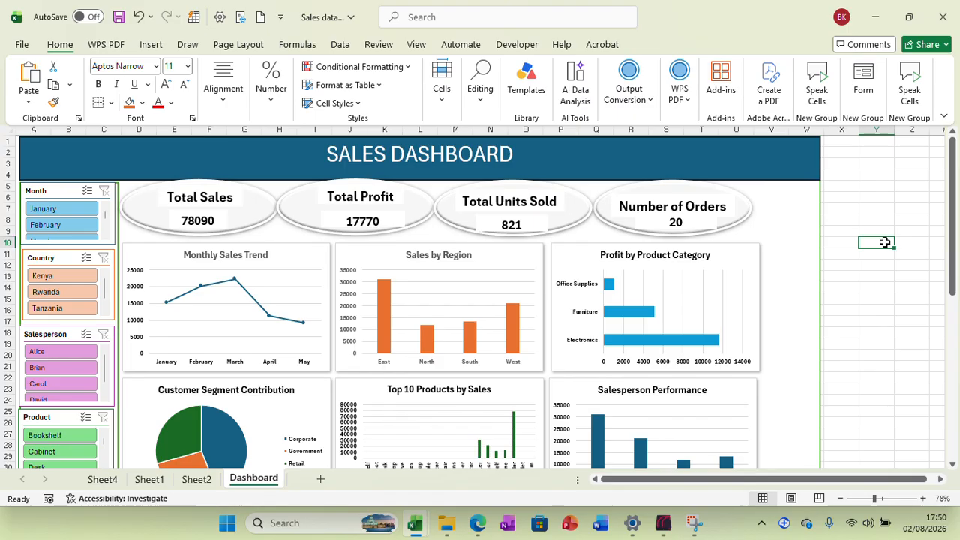
# Test the Month slicer by filtering the dashboard to January and February in turn, and clear the Month filter
pyautogui.click(69, 211)
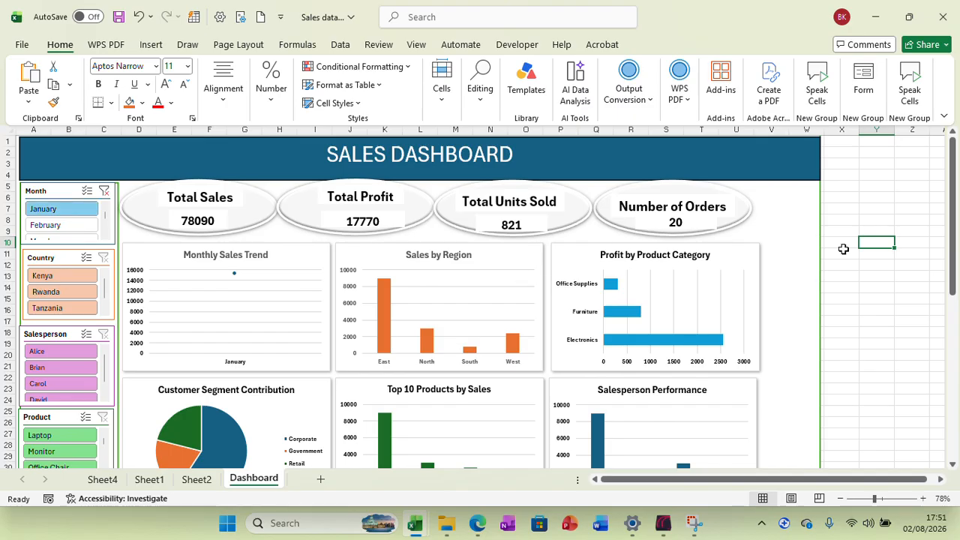
pyautogui.moveTo(950, 237)
pyautogui.mouseDown()
pyautogui.moveTo(957, 360)
pyautogui.moveTo(957, 244)
pyautogui.mouseUp()
pyautogui.click(49, 210)
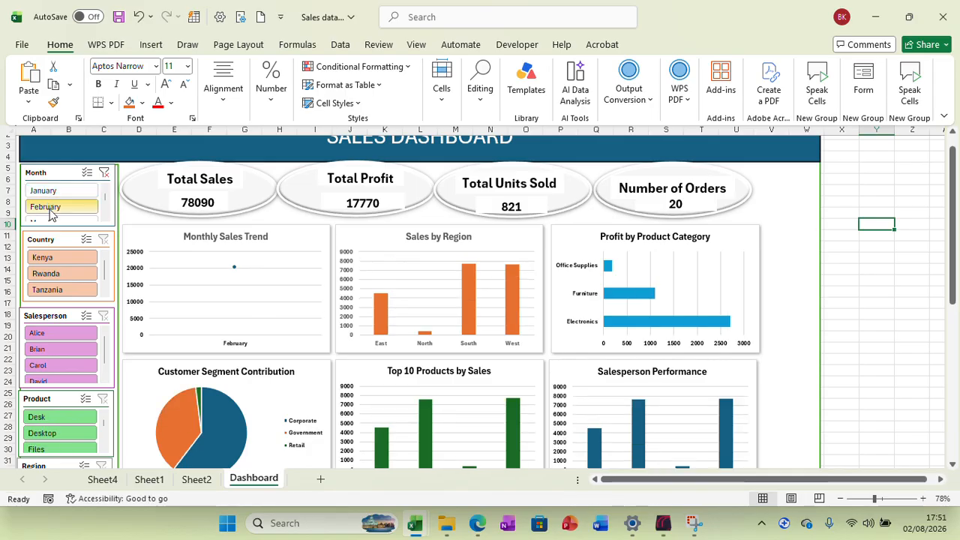
pyautogui.click(104, 175)
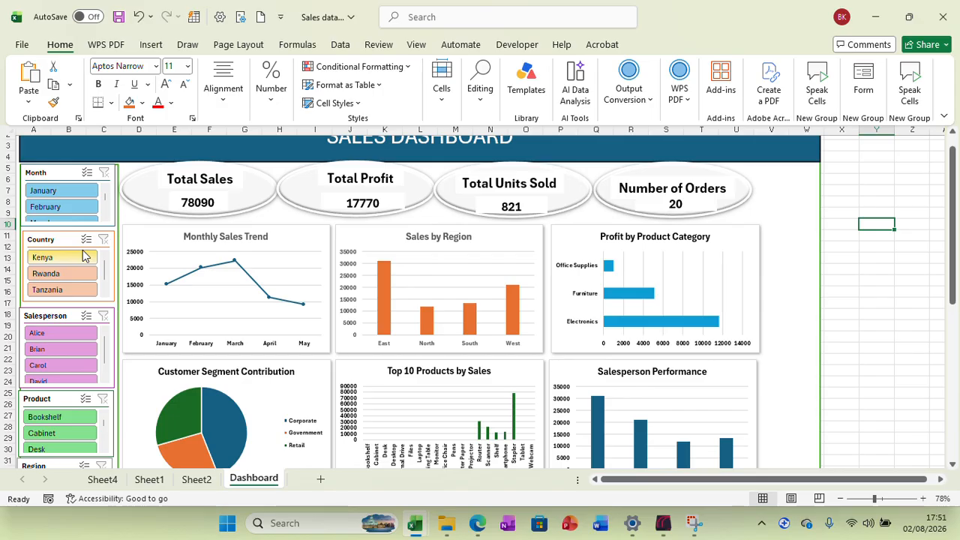
# Test the Country slicer by filtering the dashboard to Kenya, Tanzania and Rwanda in turn
pyautogui.click(74, 259)
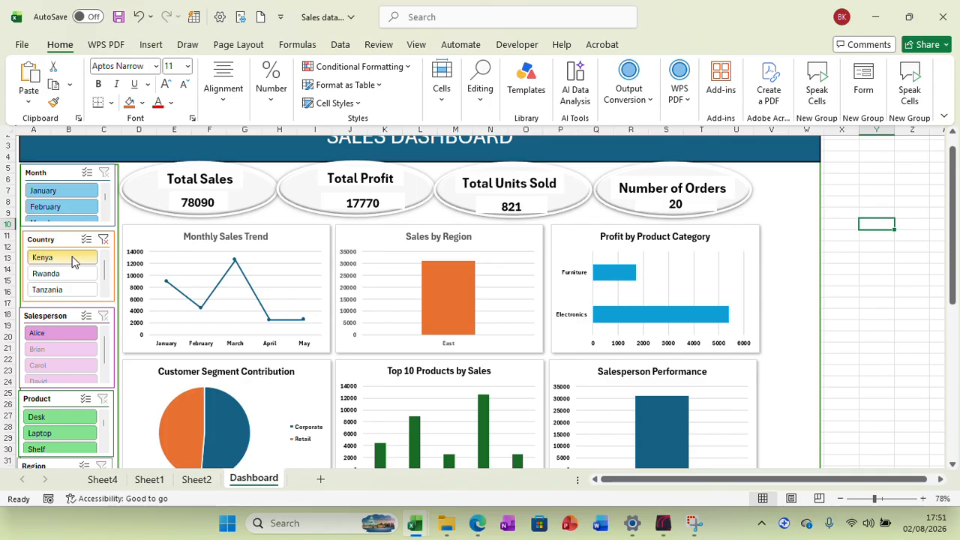
pyautogui.click(83, 274)
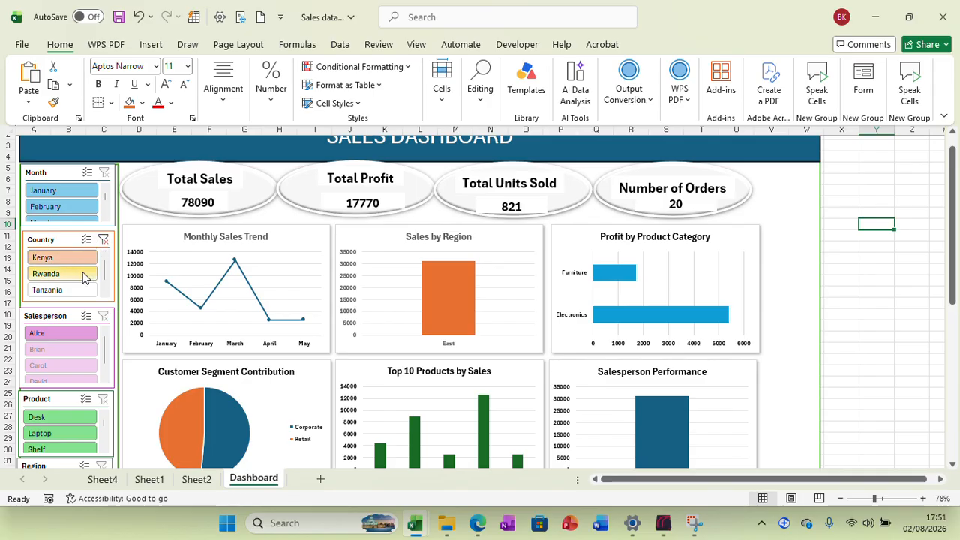
pyautogui.click(66, 292)
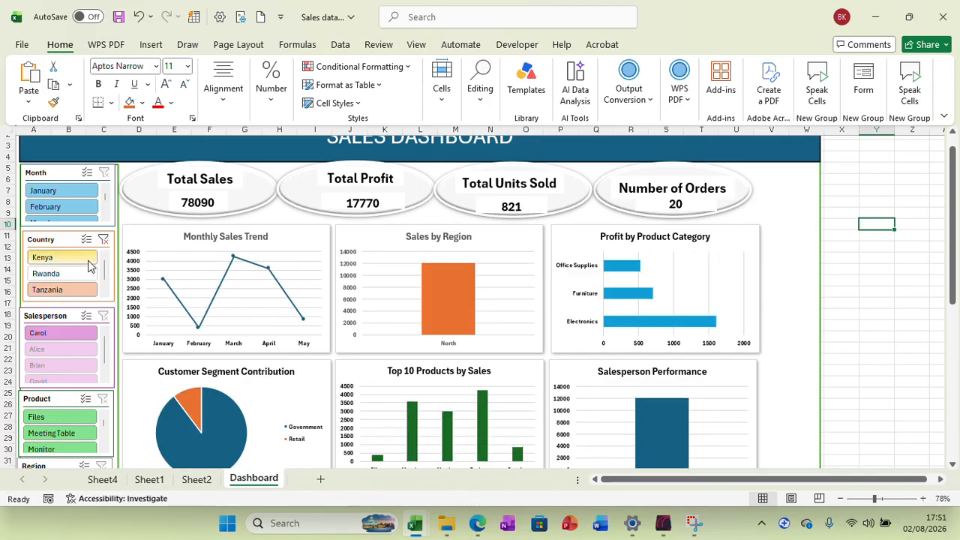
pyautogui.click(62, 277)
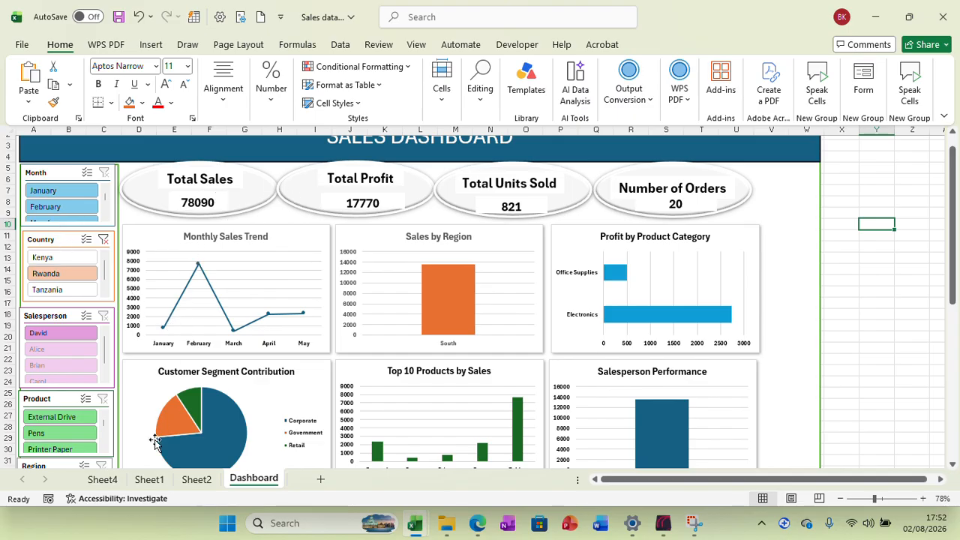
# Check the Rwanda-filtered pivot tables on Sheet4 and clear the Country filter on the Dashboard sheet
pyautogui.click(112, 481)
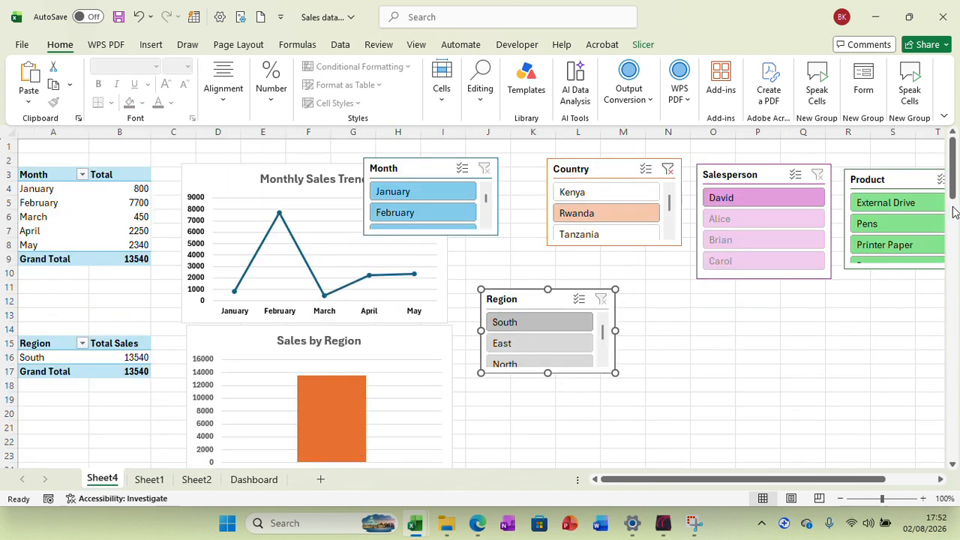
pyautogui.click(267, 480)
pyautogui.click(104, 240)
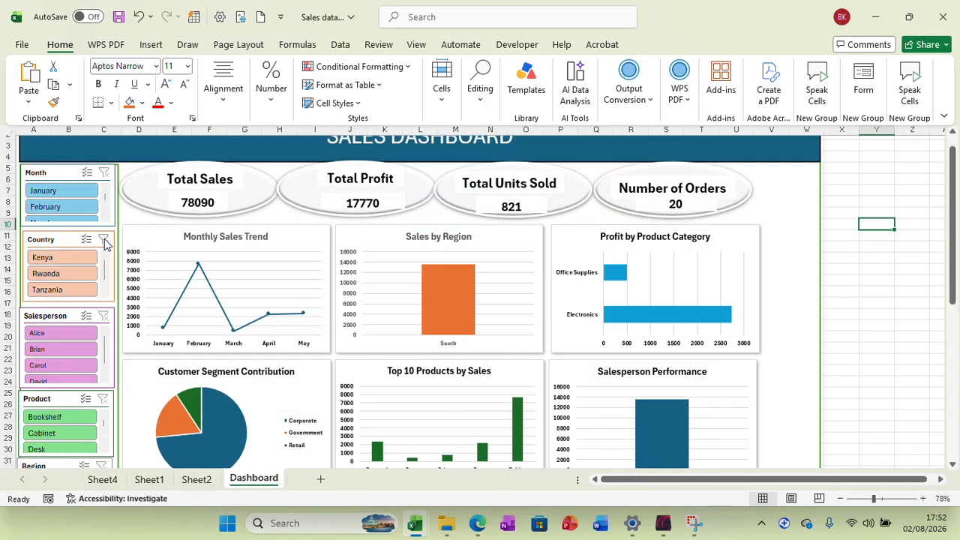
# Review the unfiltered pivot tables and charts on Sheet4, down to the customer segment table, and return to the Dashboard sheet
pyautogui.click(106, 484)
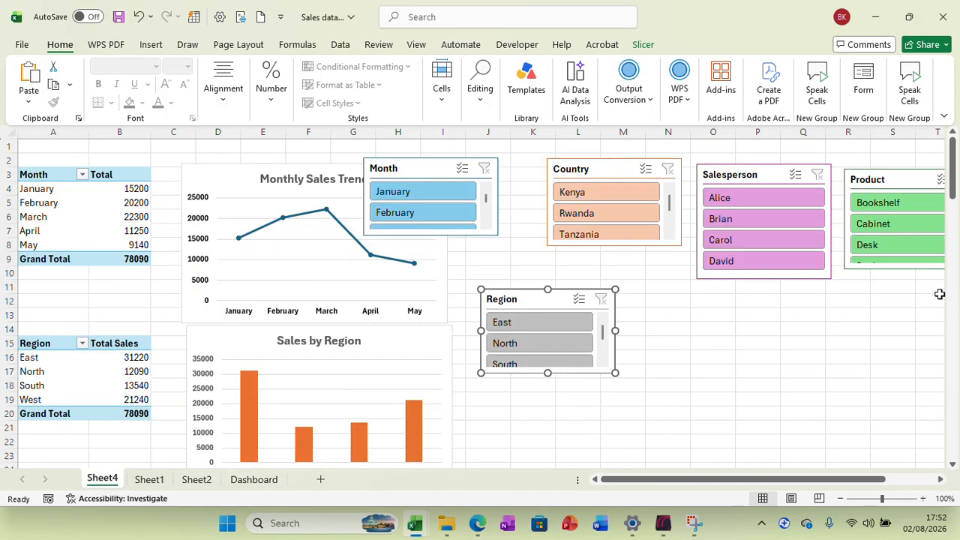
pyautogui.moveTo(954, 180); pyautogui.dragTo(955, 231)
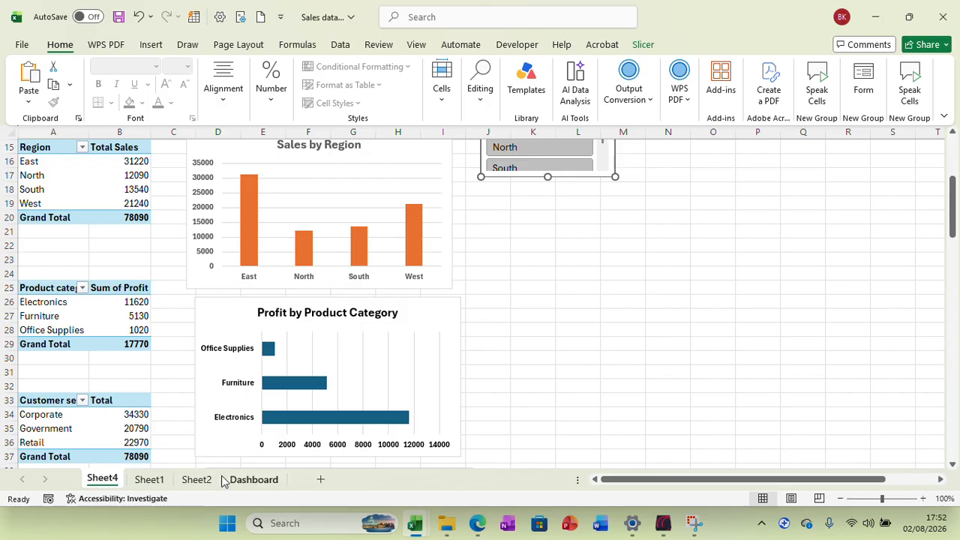
pyautogui.click(227, 480)
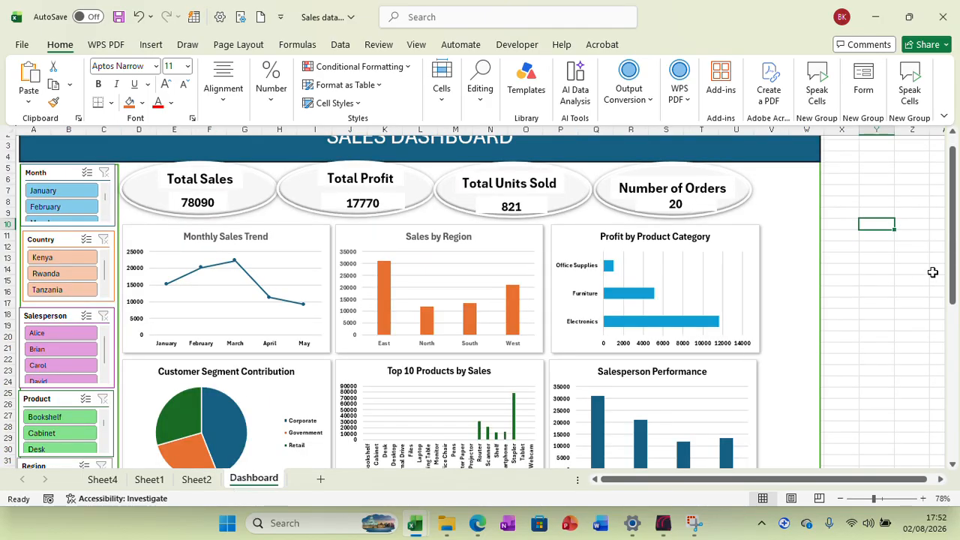
# Test the Salesperson slicer by filtering the dashboard to the first salesperson, and clear the Salesperson filter
pyautogui.moveTo(953, 262); pyautogui.dragTo(954, 255)
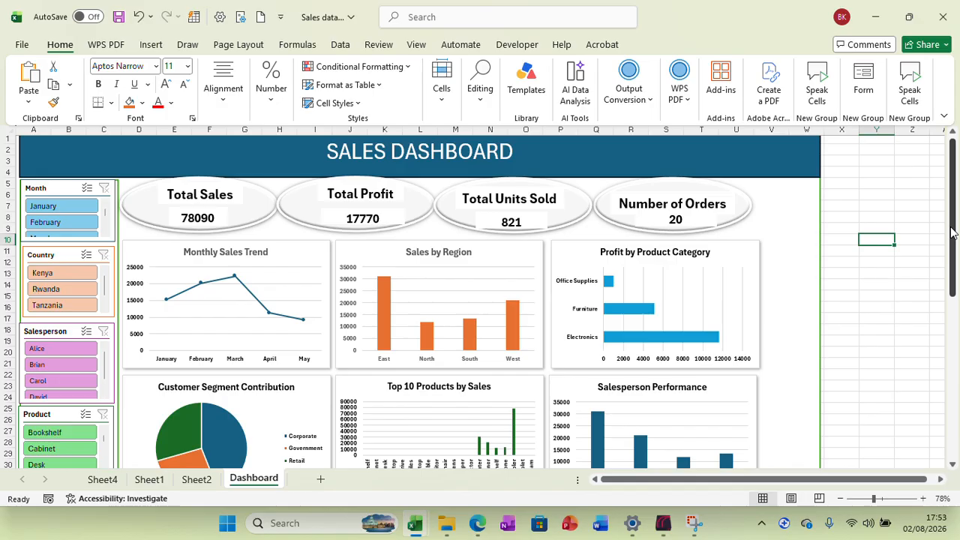
pyautogui.moveTo(951, 233); pyautogui.dragTo(951, 274)
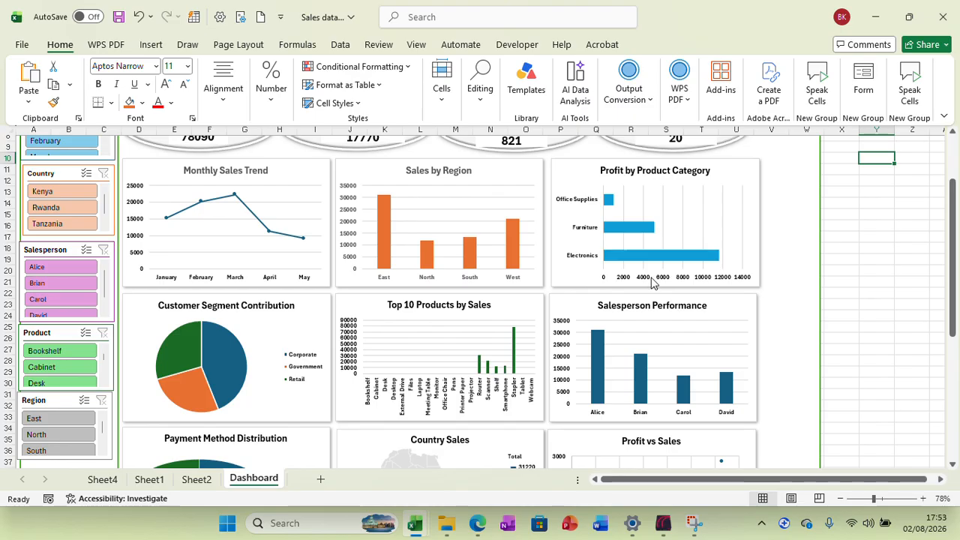
pyautogui.click(73, 268)
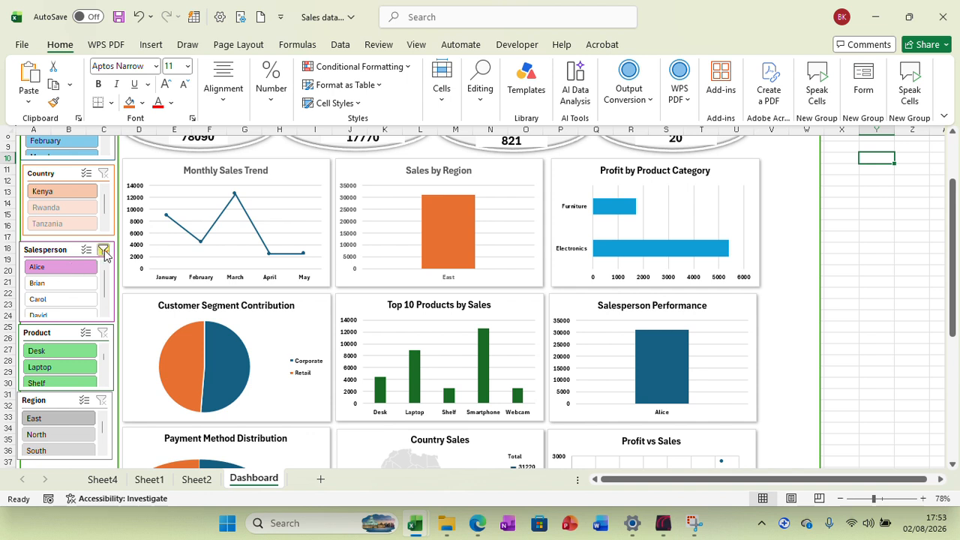
pyautogui.click(104, 249)
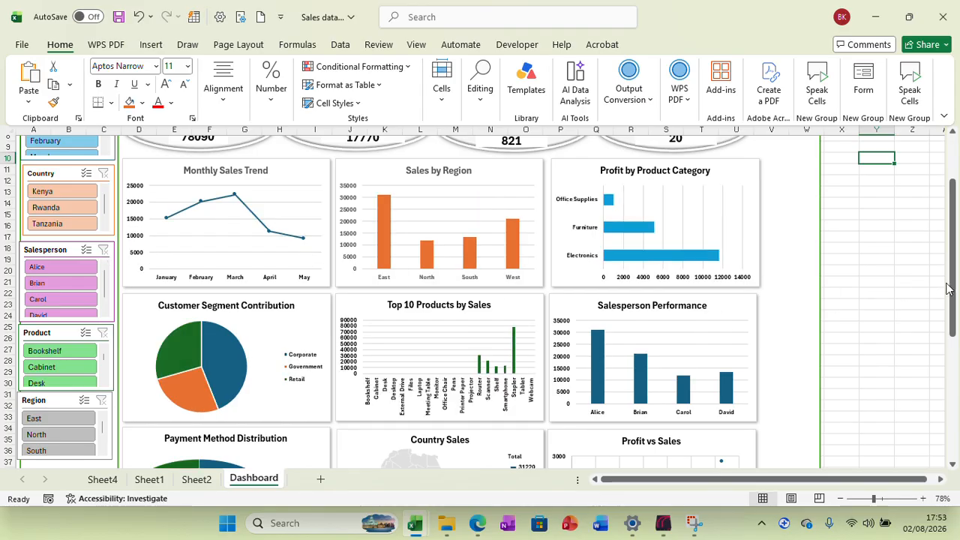
pyautogui.moveTo(952, 289); pyautogui.dragTo(955, 240)
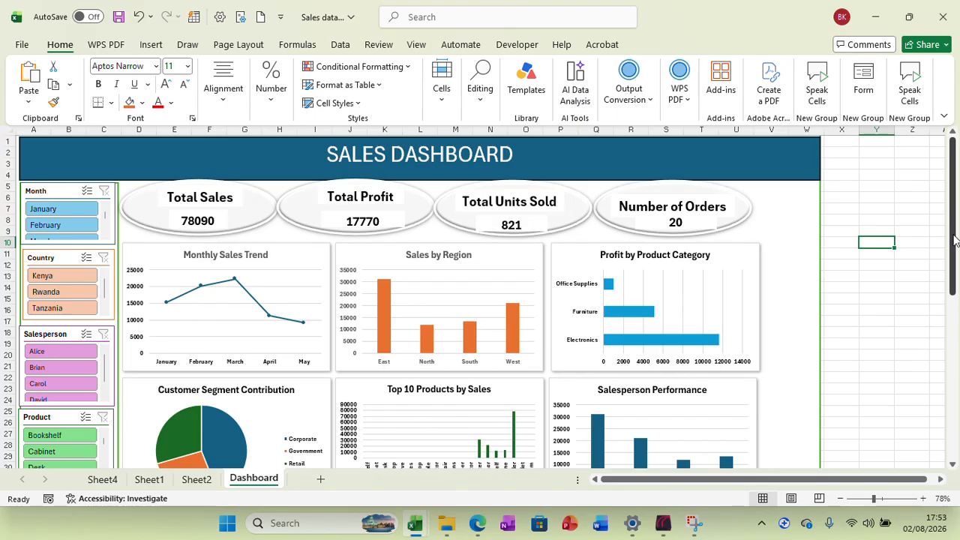